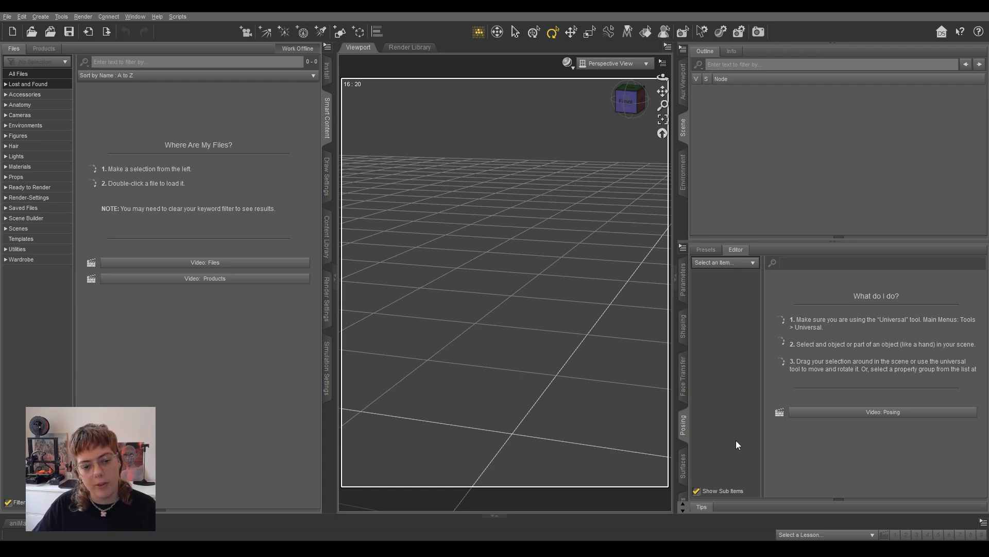
Step: Open the Shaping options, look at the My DAZ 3D Library folders in the Content Library, and return to Smart Content
click(683, 327)
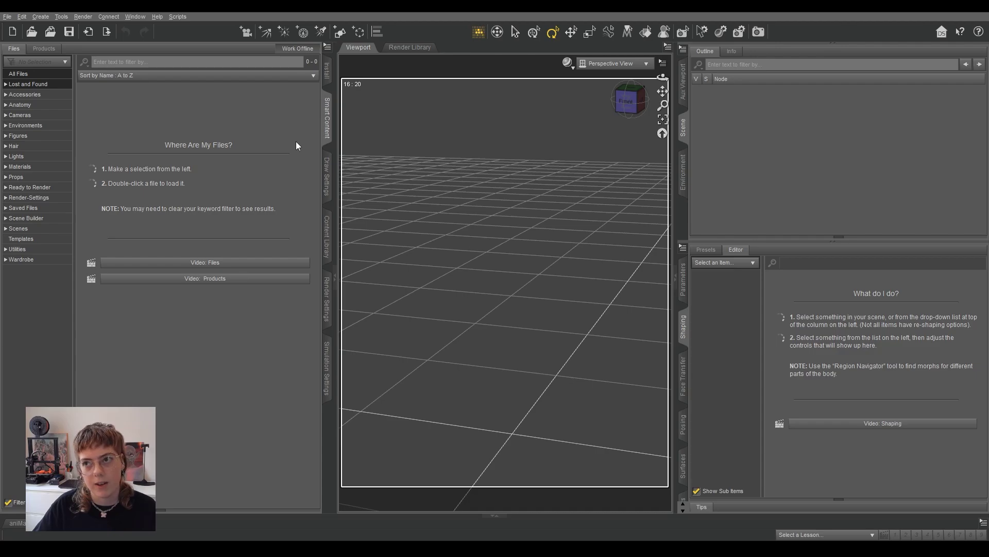
click(326, 247)
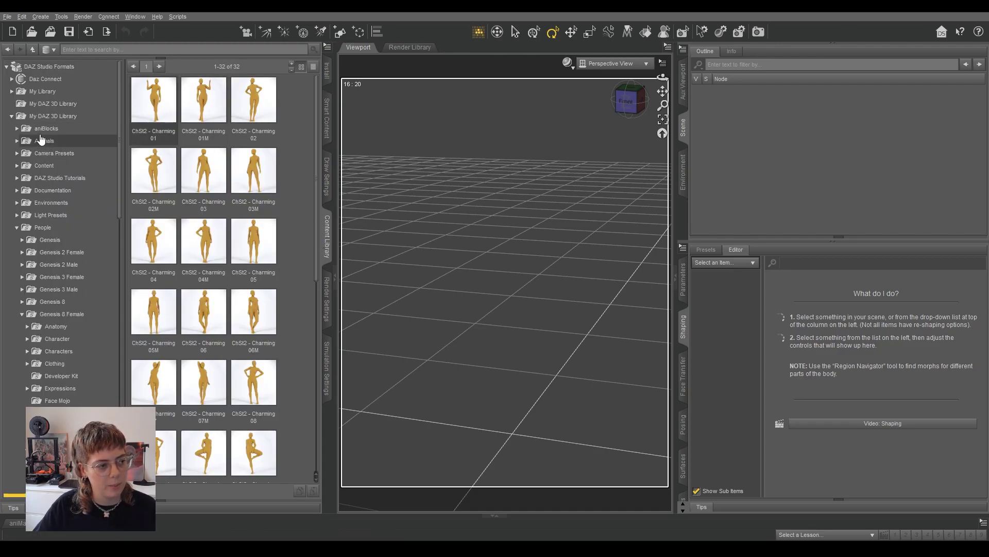
click(39, 119)
click(327, 119)
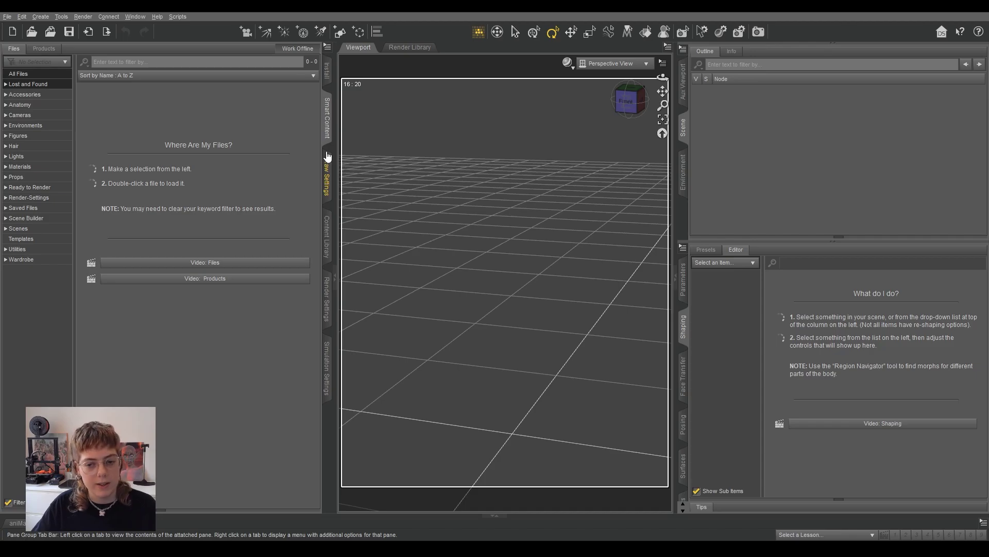
Step: Find Genesis 8 Basic Female among the figures in Smart Content and load it into the scene
click(23, 117)
click(29, 136)
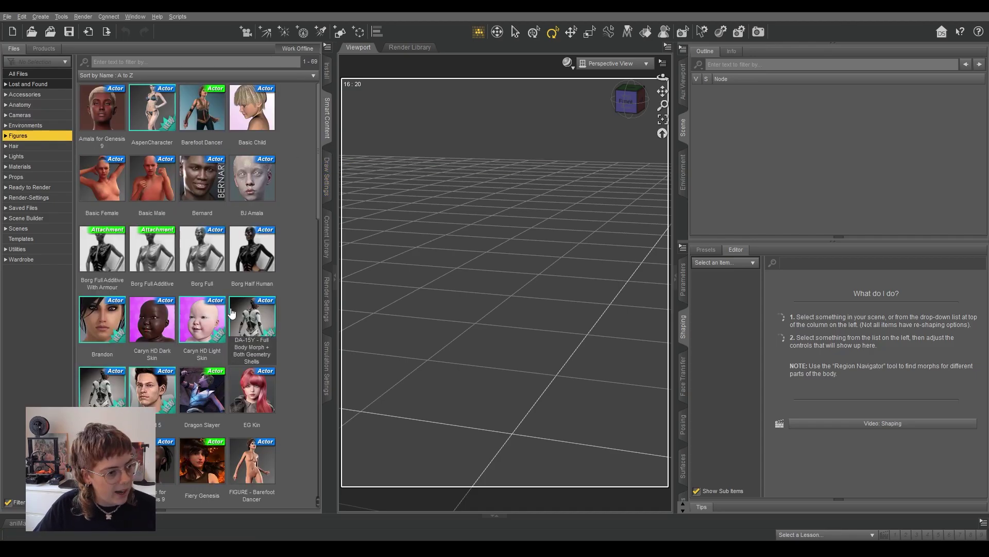
scroll(231, 312, down, 7)
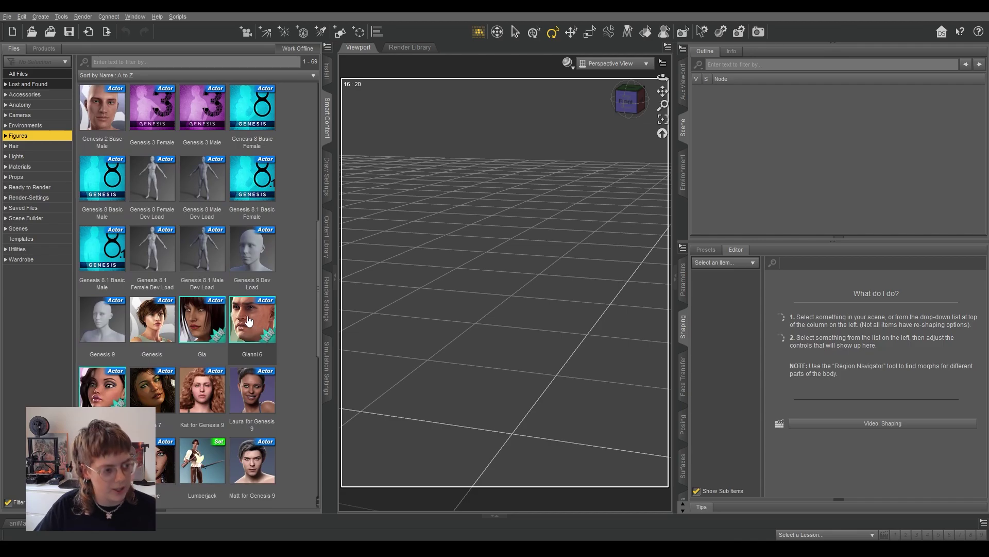
click(267, 118)
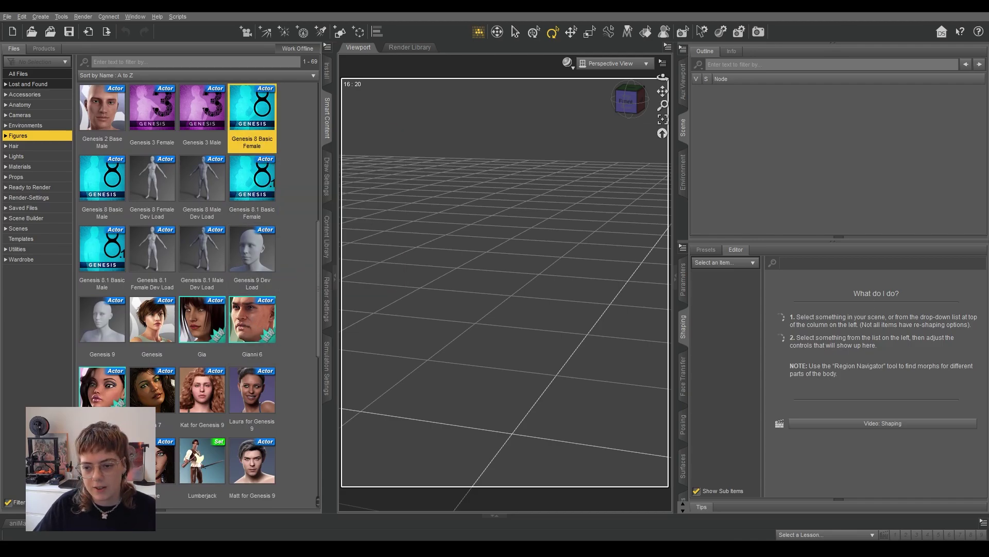
drag(685, 269, 507, 254)
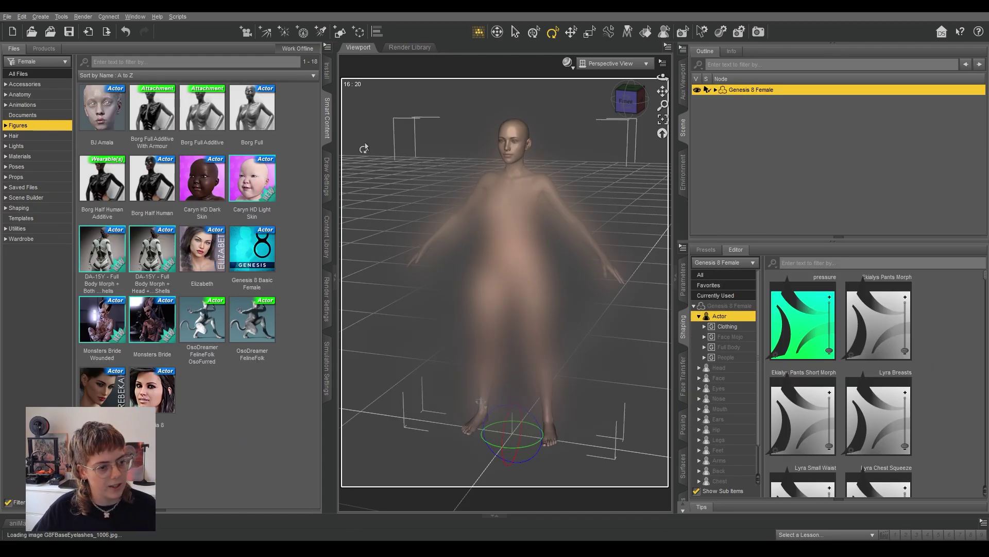
Step: Deselect the Genesis 8 Female figure and browse the unfiltered list of figures down to its end and back to Genesis 9
click(768, 108)
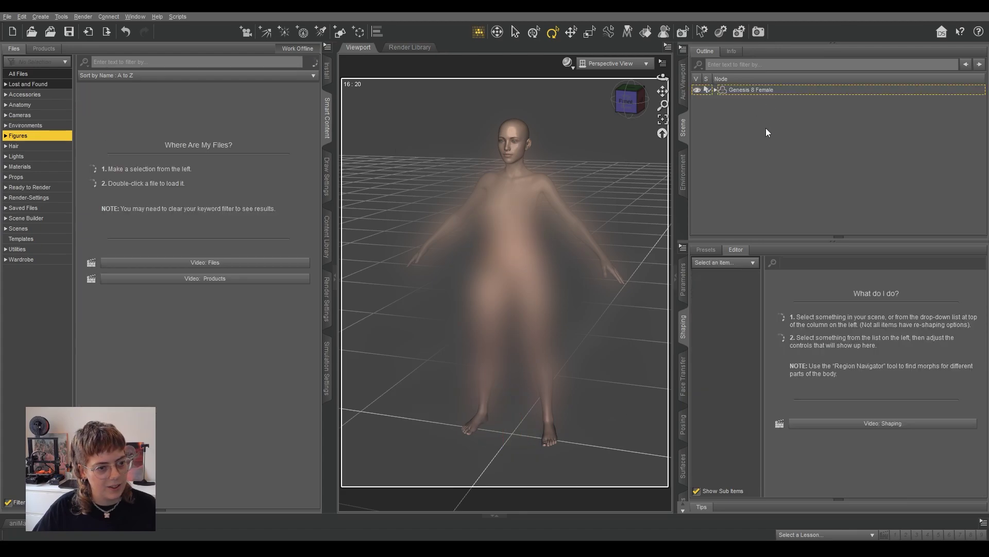
scroll(227, 298, down, 3)
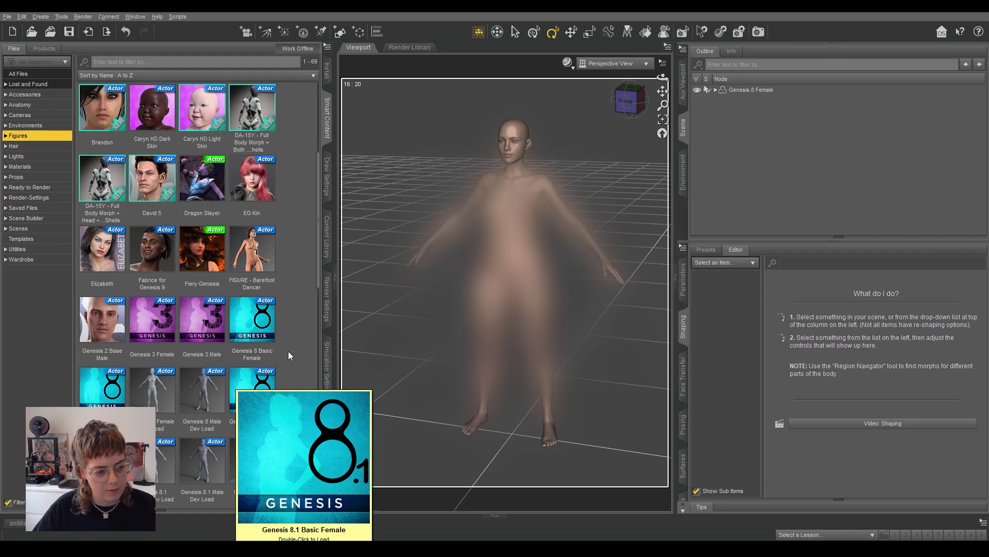
scroll(298, 354, down, 3)
scroll(297, 353, down, 15)
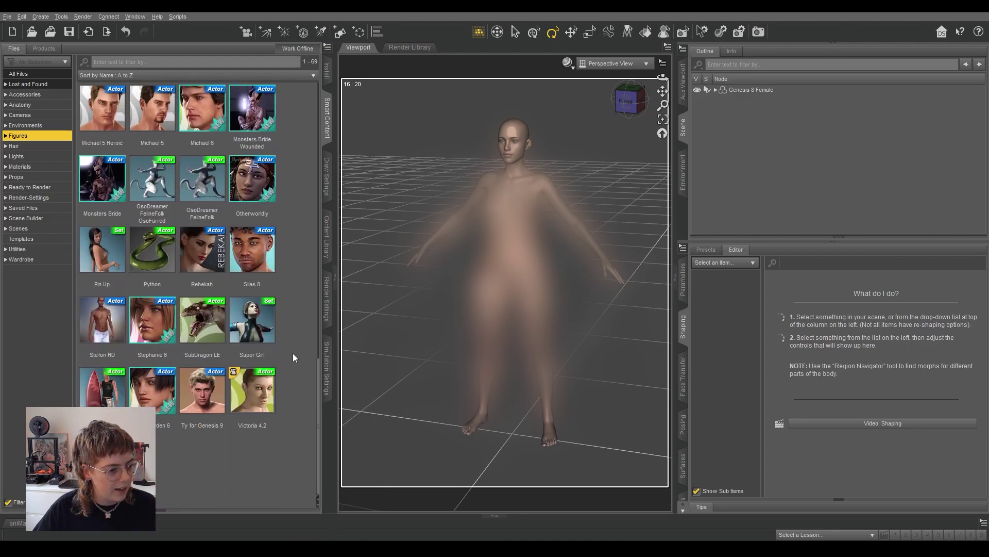
scroll(294, 354, up, 10)
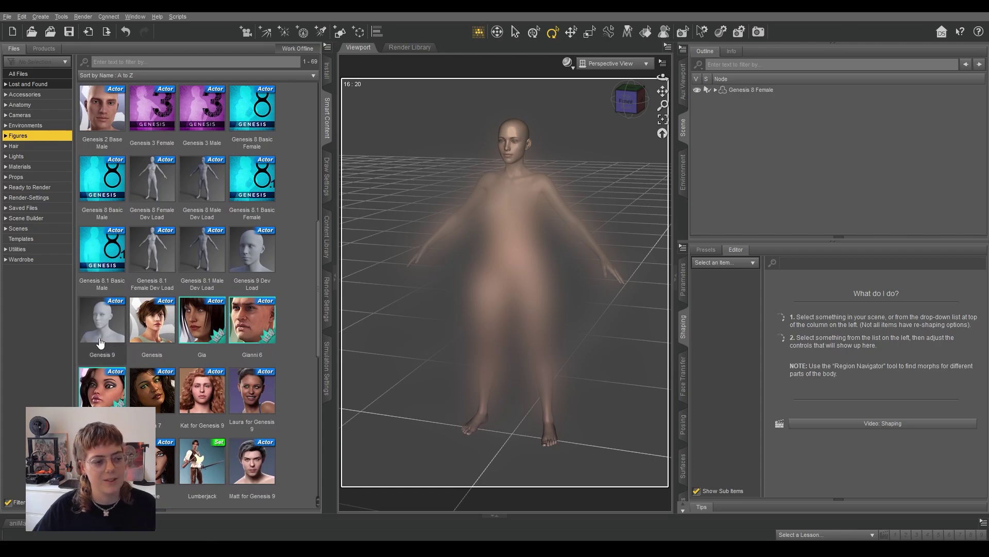
mouse_move(101, 342)
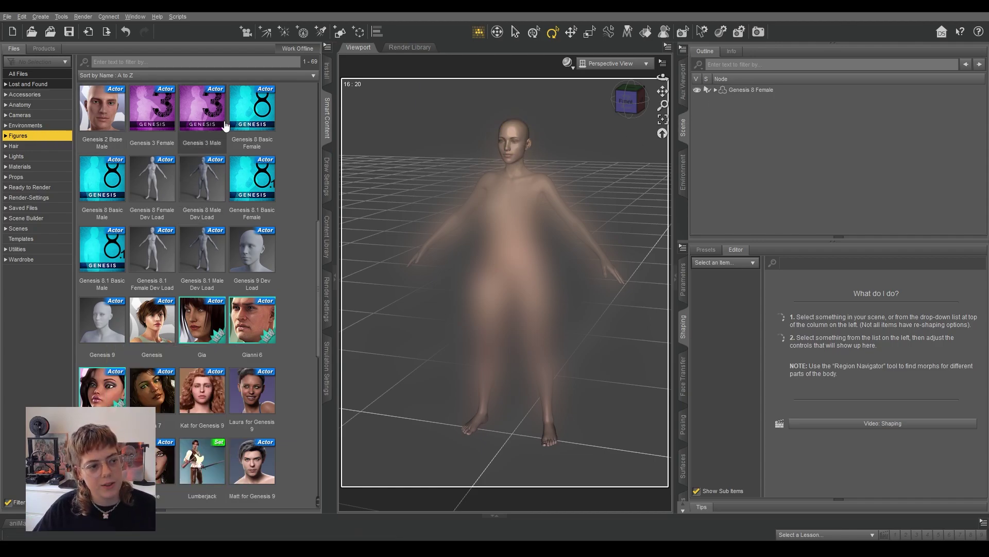
Step: Check the hair compatible with the selected Genesis 8 Female, and deselect the figure to browse the full hair list
click(737, 91)
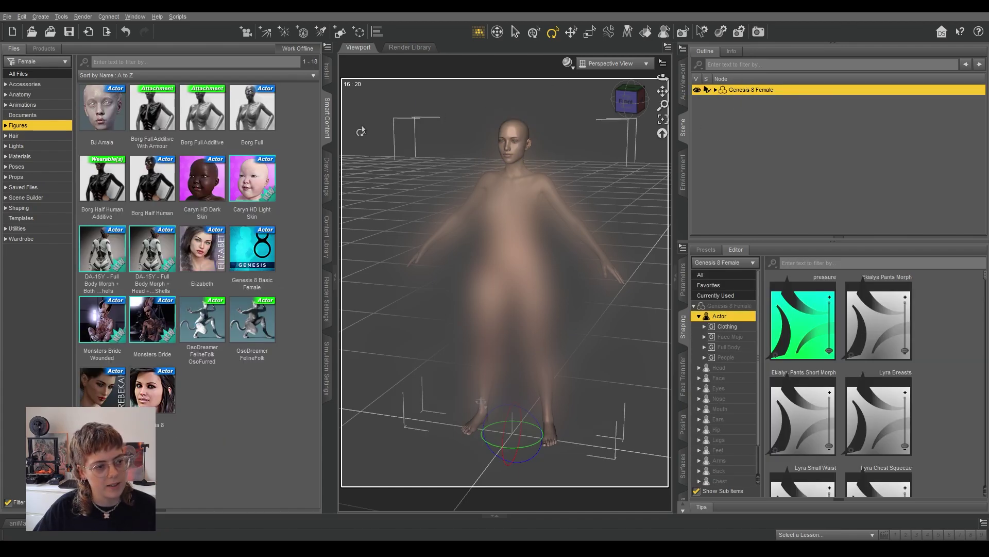
click(14, 135)
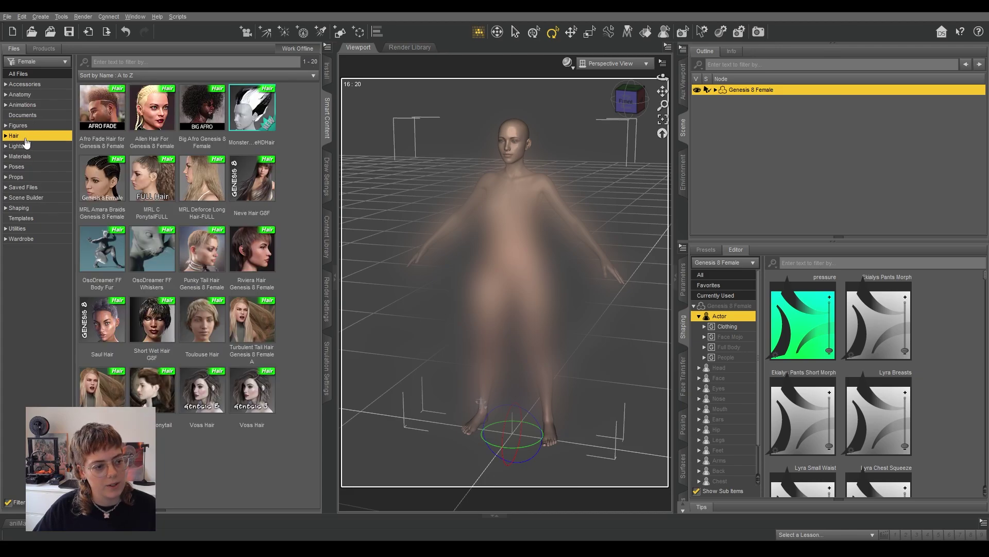
click(768, 146)
scroll(209, 266, down, 5)
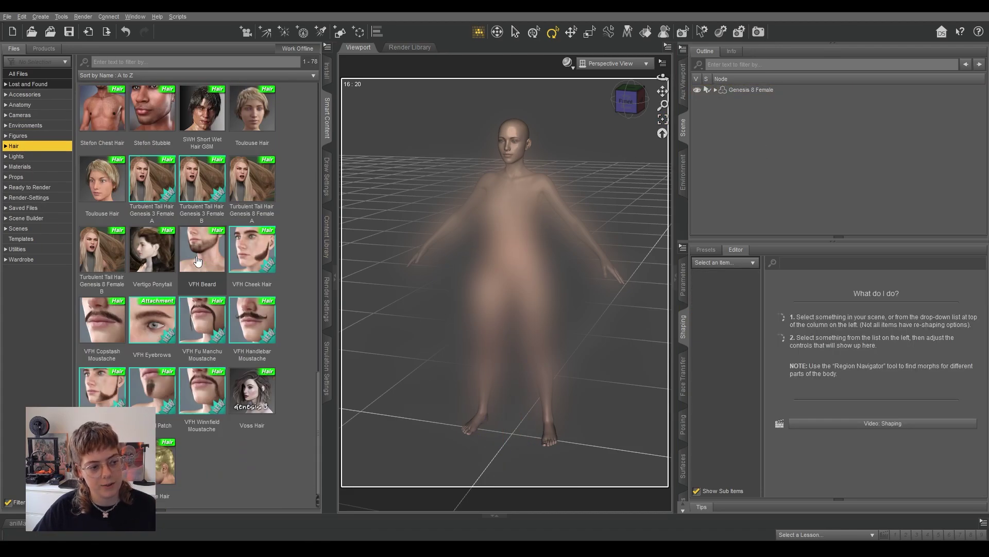
scroll(198, 261, up, 5)
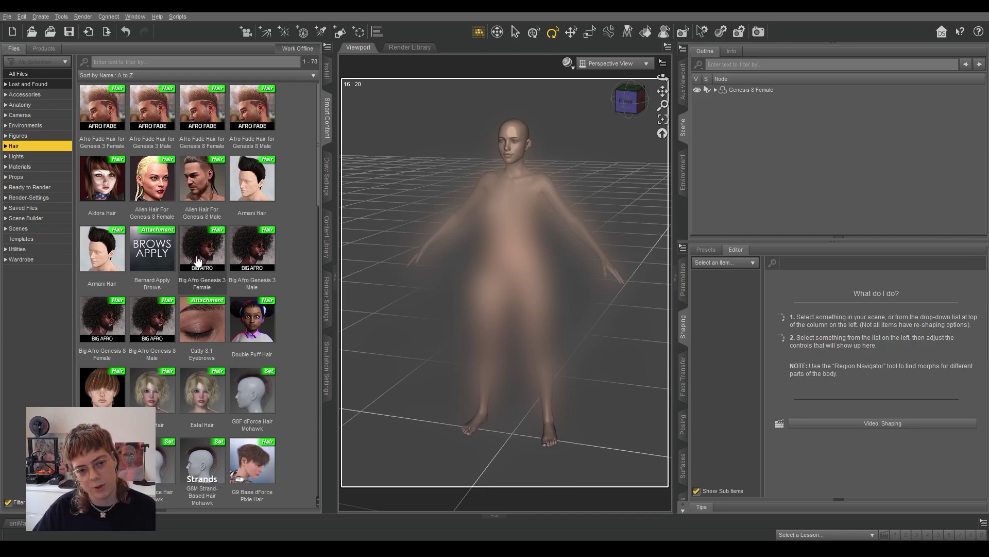
Step: Select the Genesis 8 Female figure, view it from the front, and frame it in the viewport
click(751, 90)
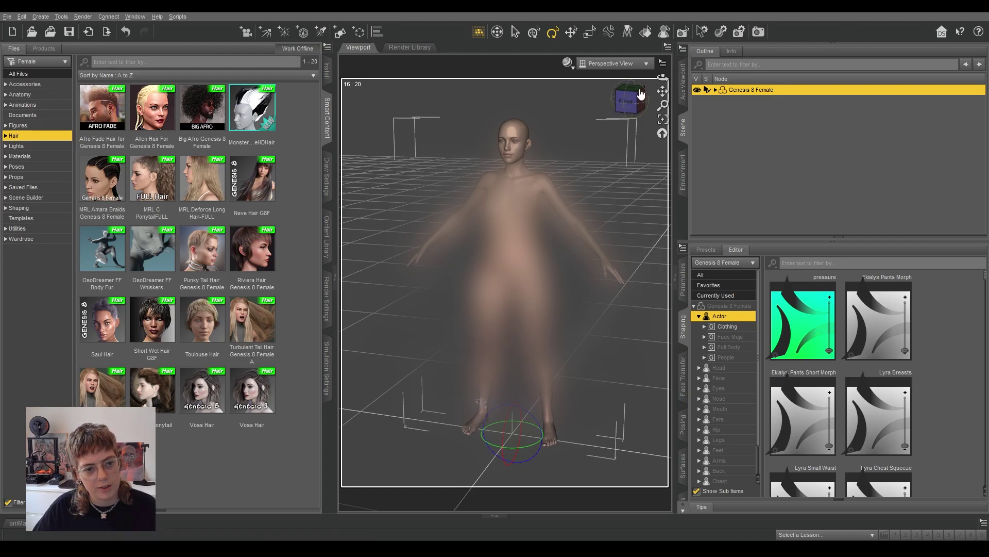
mouse_move(627, 106)
mouse_down()
mouse_move(605, 109)
mouse_move(639, 101)
mouse_move(628, 101)
mouse_up()
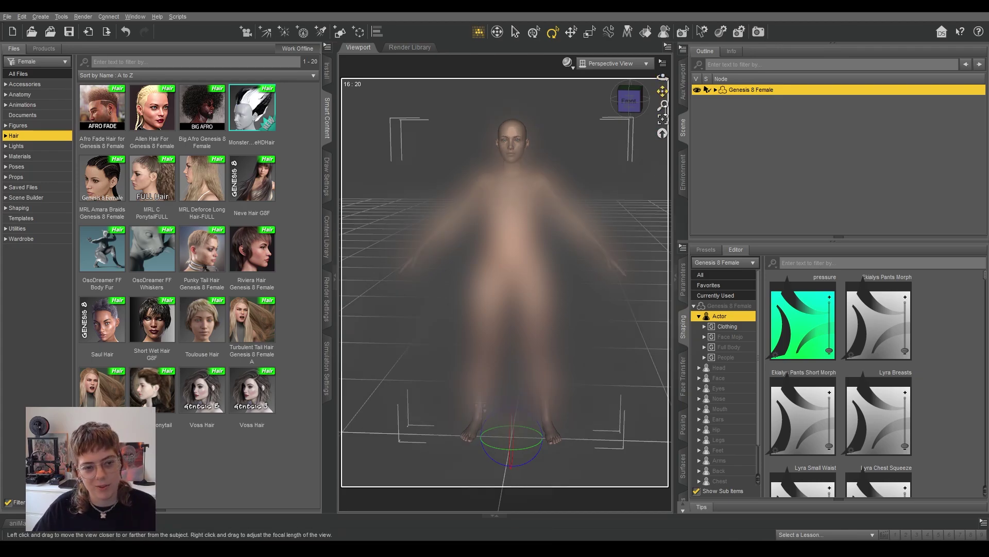
drag(662, 91, 642, 116)
drag(663, 77, 663, 104)
click(631, 99)
scroll(465, 455, down, 2)
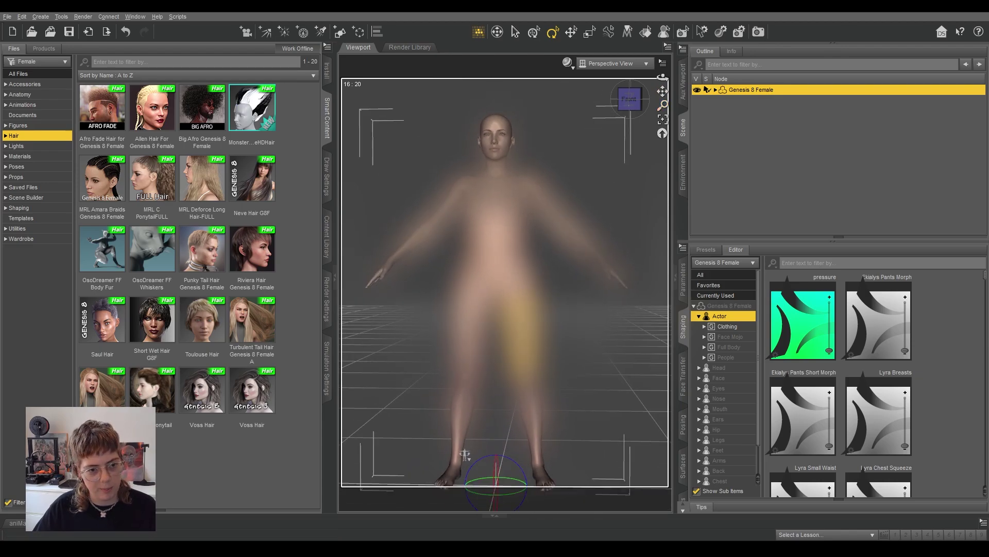
click(663, 119)
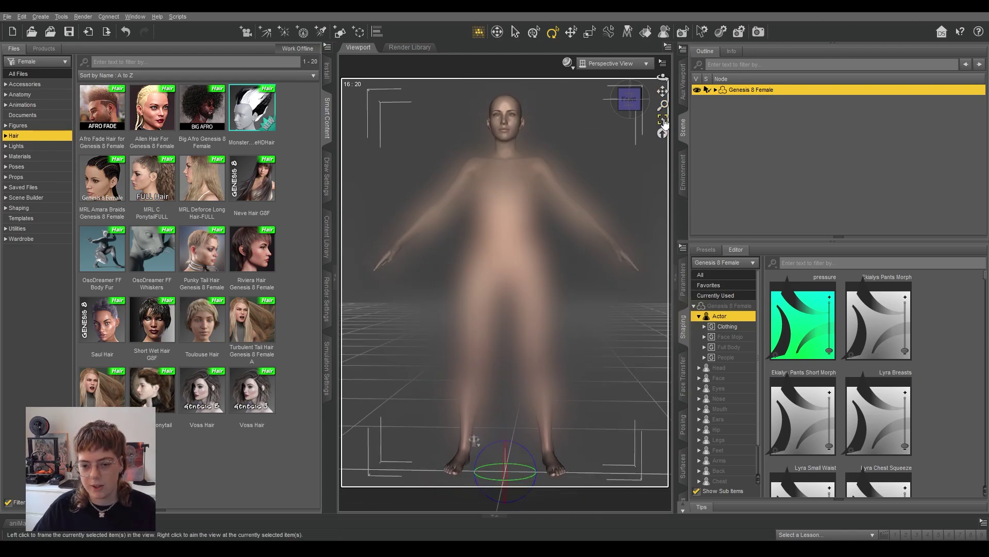
Step: Deselect the figure, reset the perspective view to its default, and orbit to the figure's other side
click(788, 139)
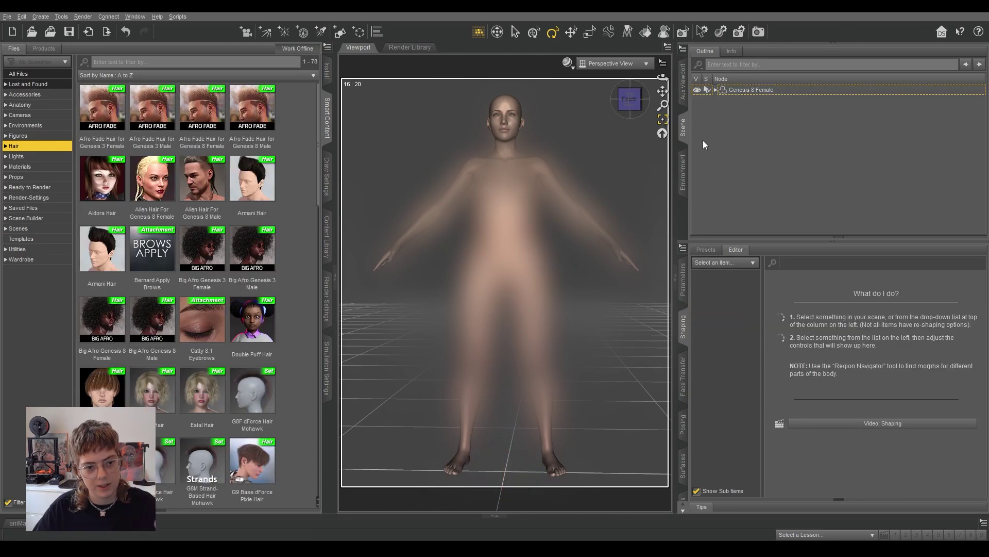
click(663, 134)
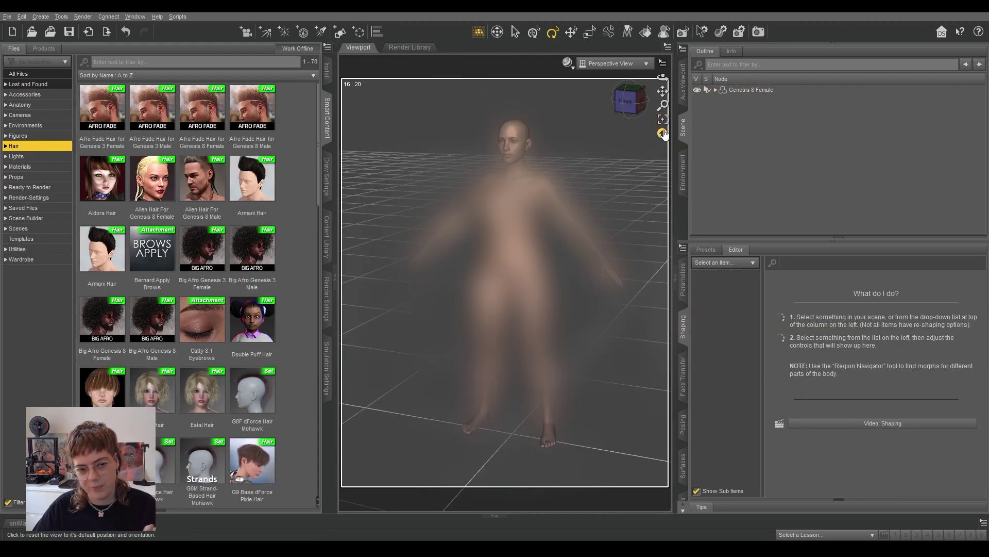
click(626, 101)
drag(626, 101, 596, 118)
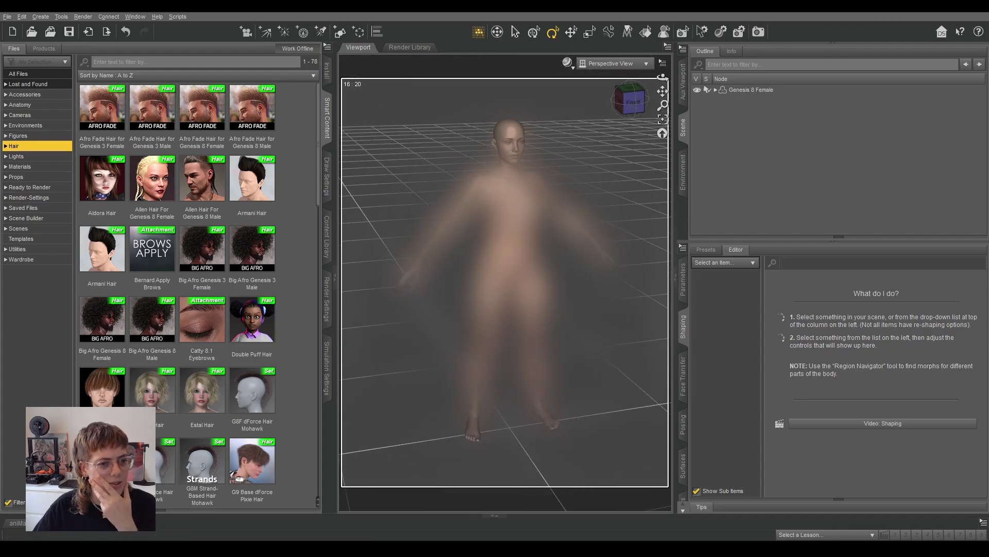
Step: Try the Smooth Shaded, Wire Shaded and Wire Texture Shaded draw styles on the figure
click(568, 63)
click(555, 138)
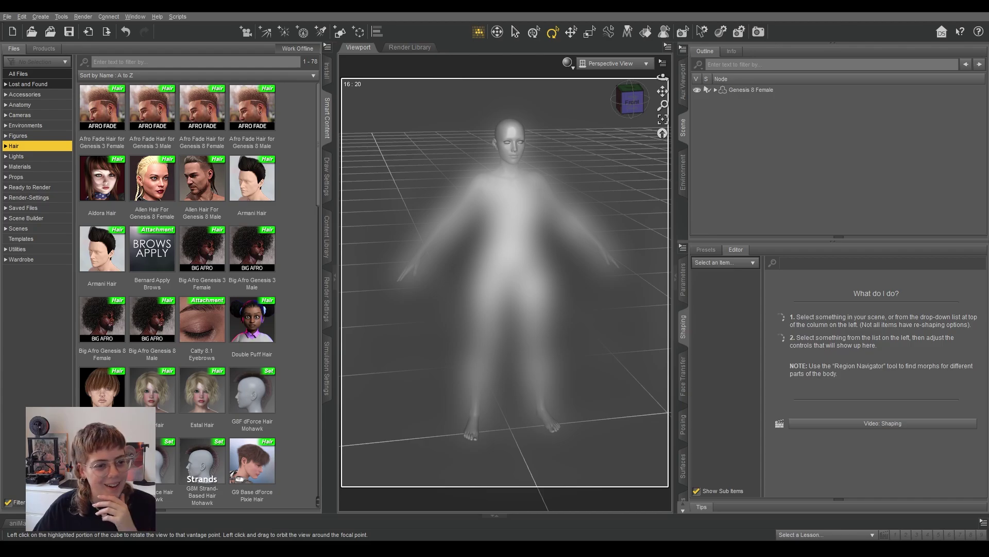
click(568, 64)
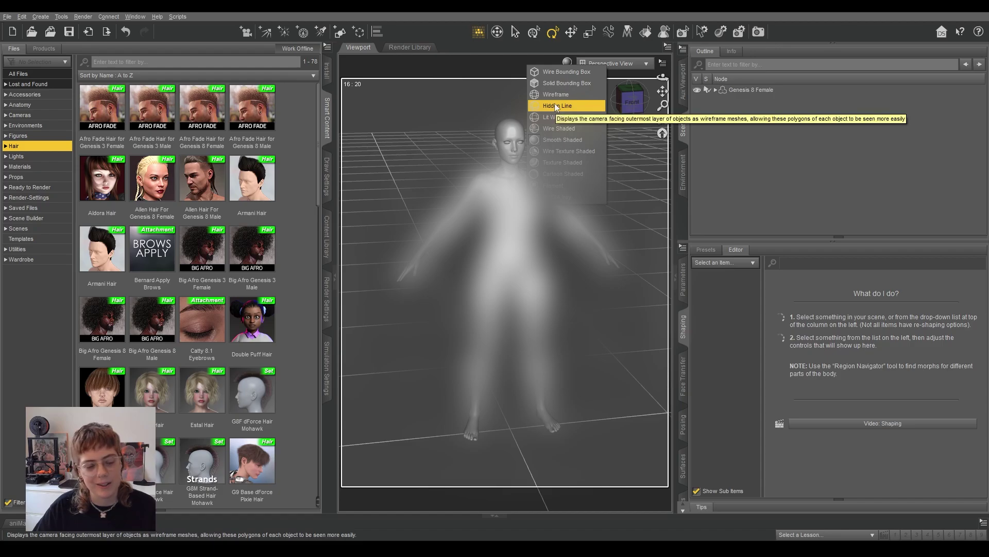
click(556, 139)
click(567, 63)
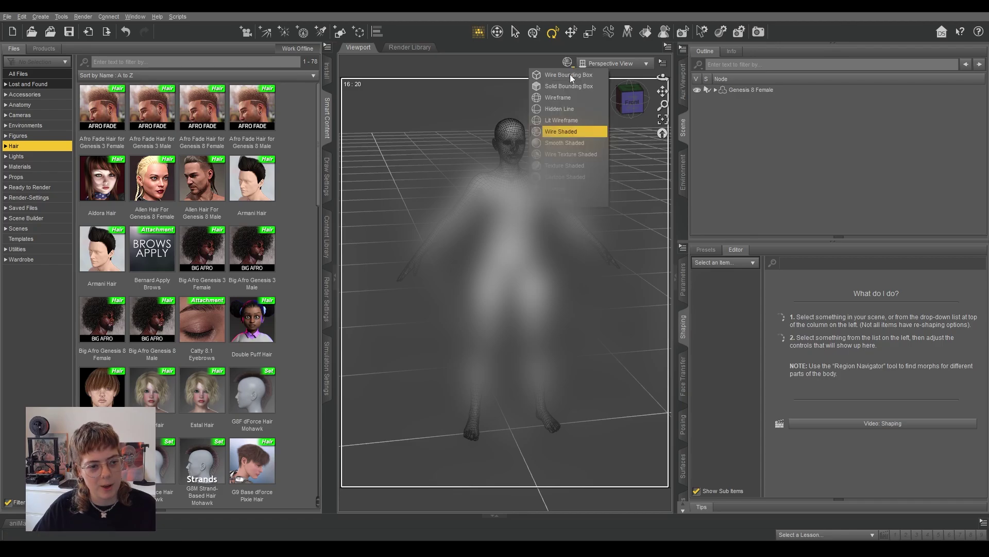
click(564, 159)
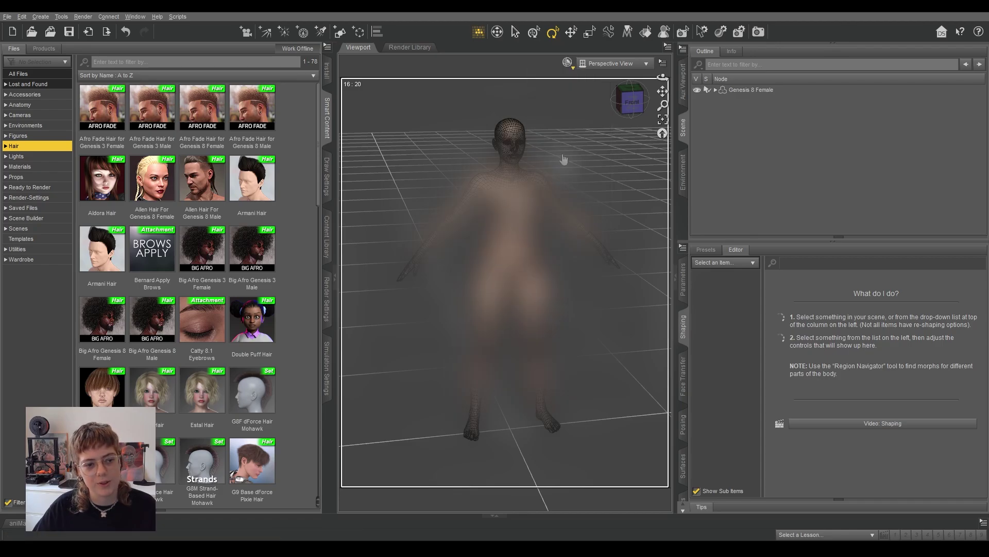
Step: Try the Cartoon Shaded draw style and inspect the figure from behind
click(567, 62)
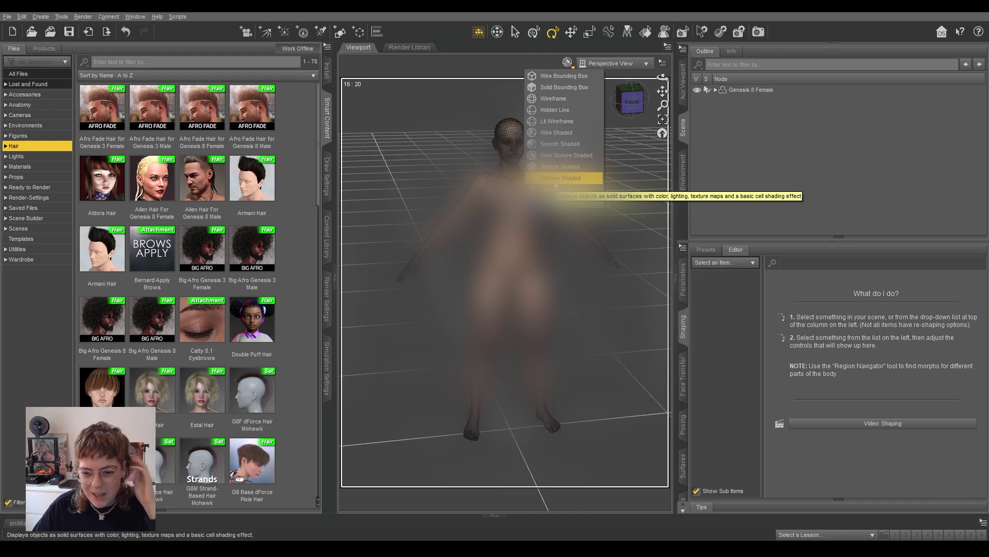
click(555, 180)
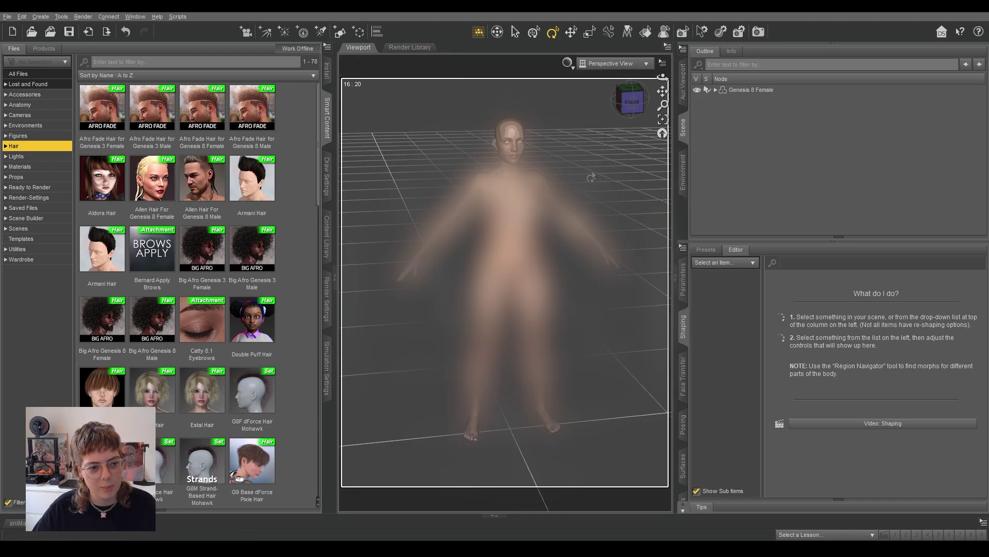
scroll(591, 177, up, 3)
drag(642, 98, 737, 89)
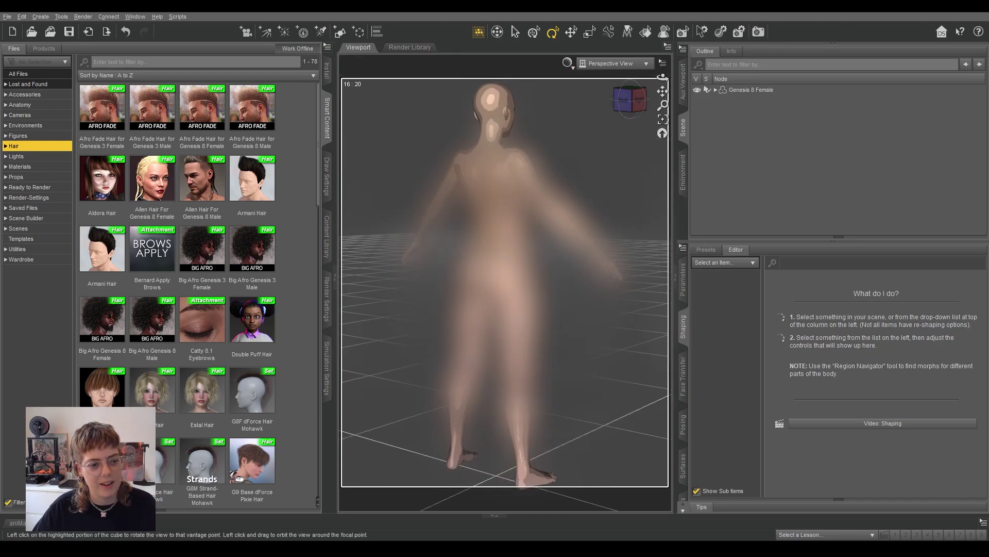
Step: Set the viewport draw style to Smooth Shaded, check the figure from the side and front, and reset the view
click(567, 63)
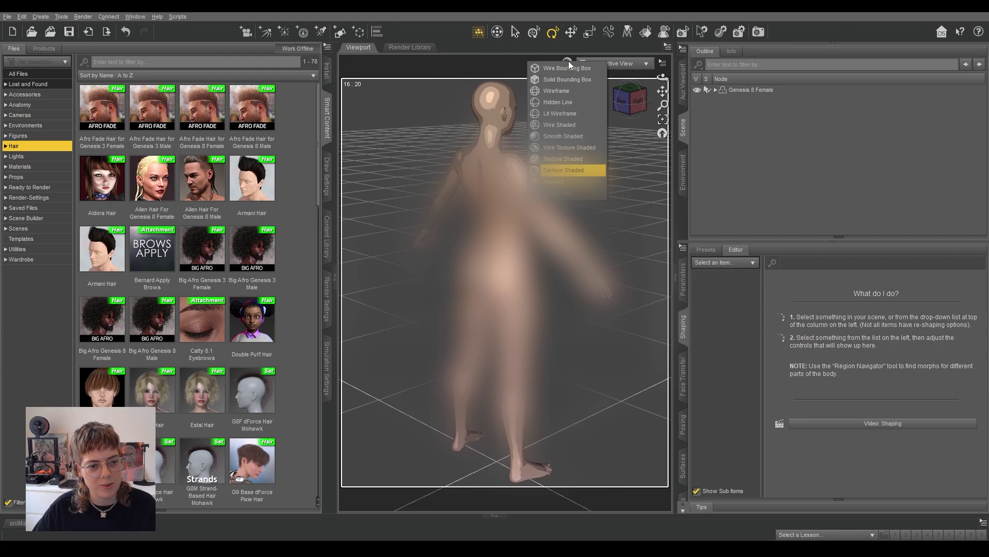
click(556, 136)
click(639, 104)
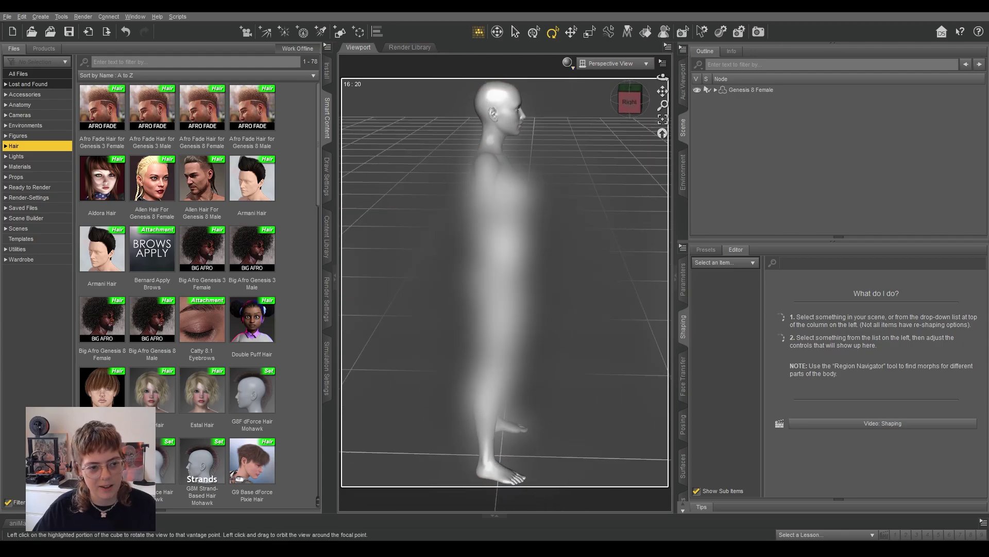
drag(629, 102, 583, 102)
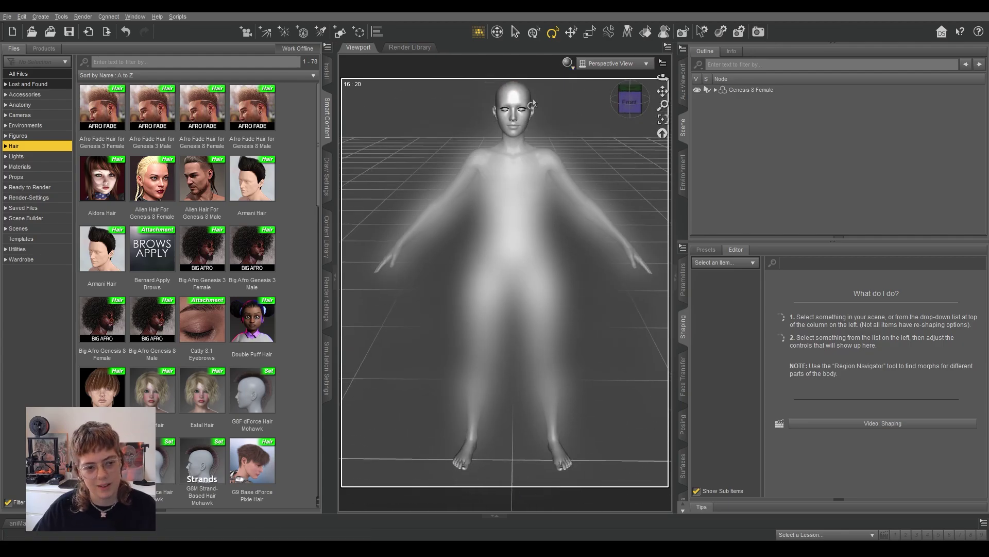
click(568, 62)
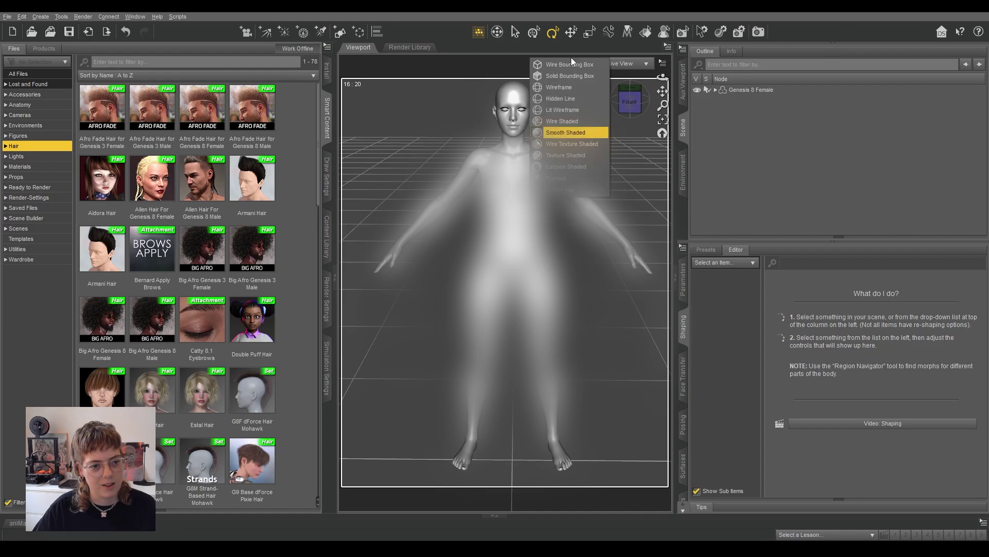
click(662, 132)
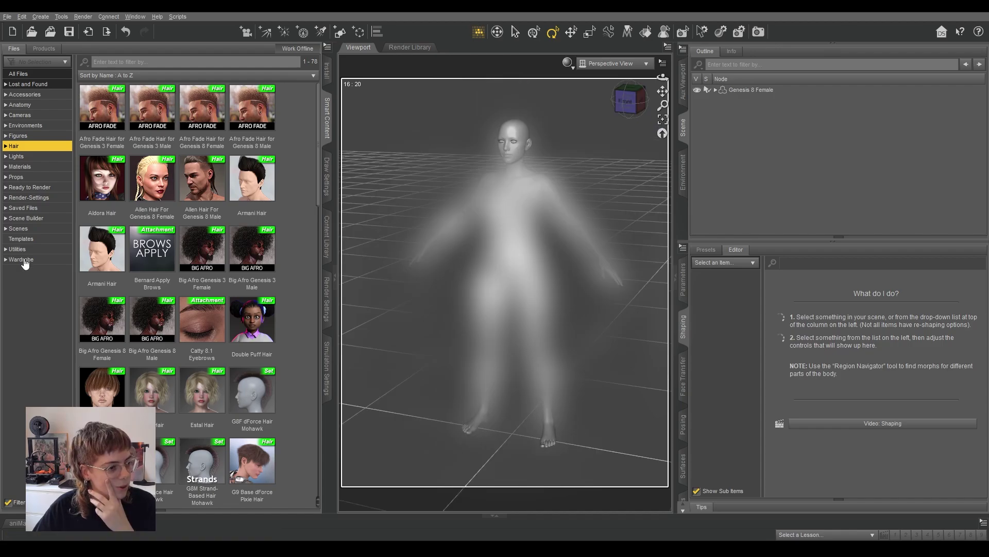
Step: Browse the Wardrobe content, then select the Genesis 8 Female figure in the scene to filter the library to compatible items
click(20, 259)
scroll(195, 297, down, 3)
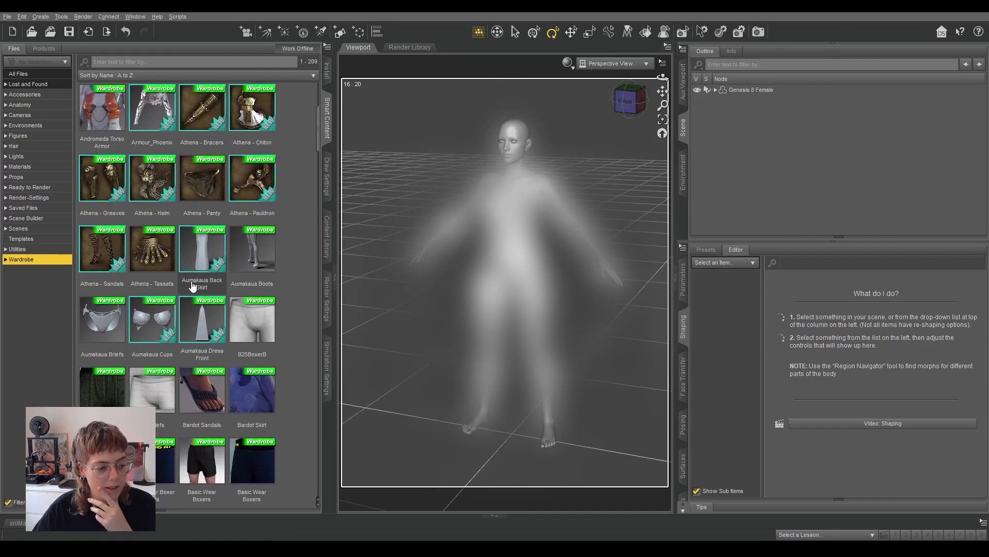
mouse_move(192, 286)
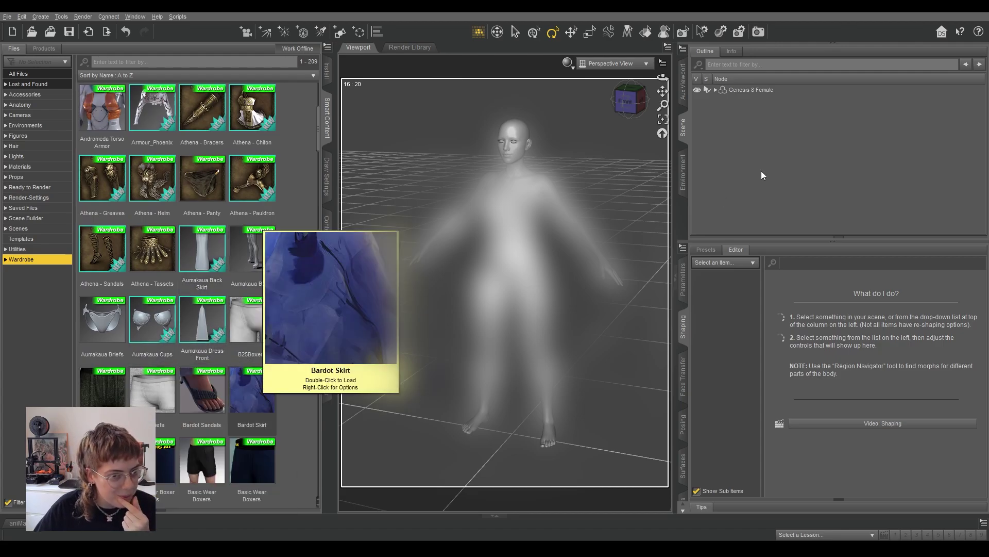
click(750, 90)
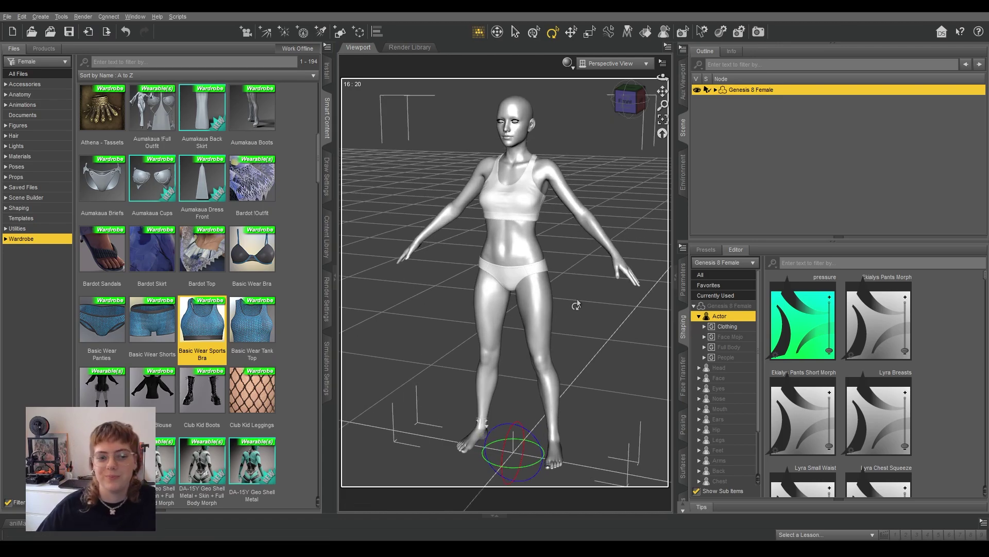
Step: Orbit around the figure, return to a straight front angle, and zoom in on the head and shoulders
click(627, 101)
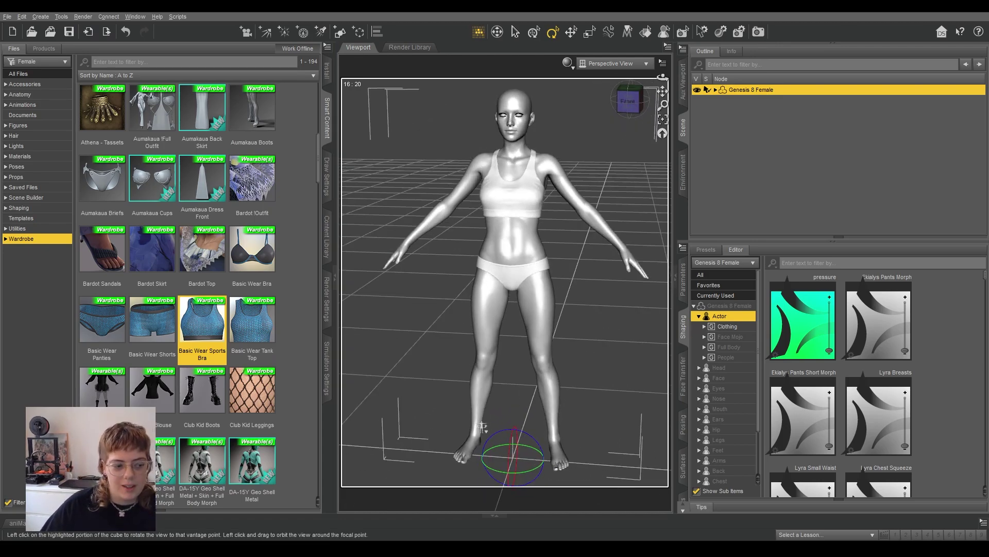
drag(627, 101, 660, 199)
scroll(612, 269, up, 3)
scroll(612, 199, up, 2)
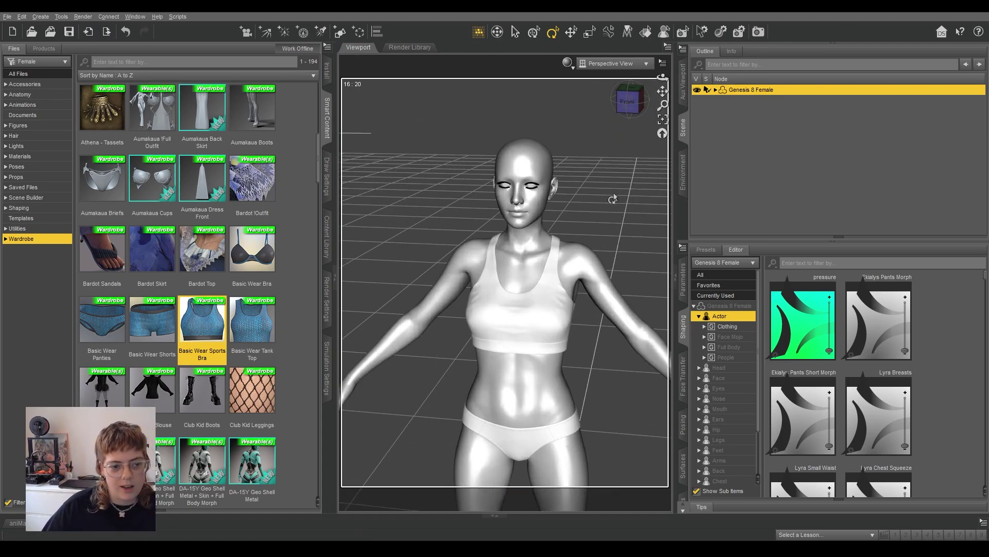
click(627, 103)
scroll(618, 176, up, 3)
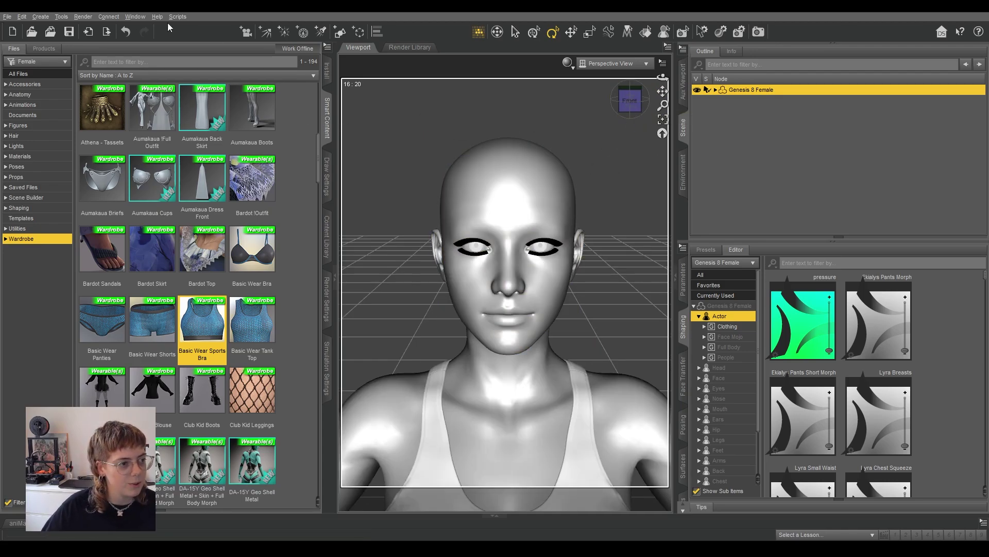
Step: Split the viewport into the Side by Side layout and collapse the Smart Content area to enlarge both views
click(135, 16)
mouse_move(142, 41)
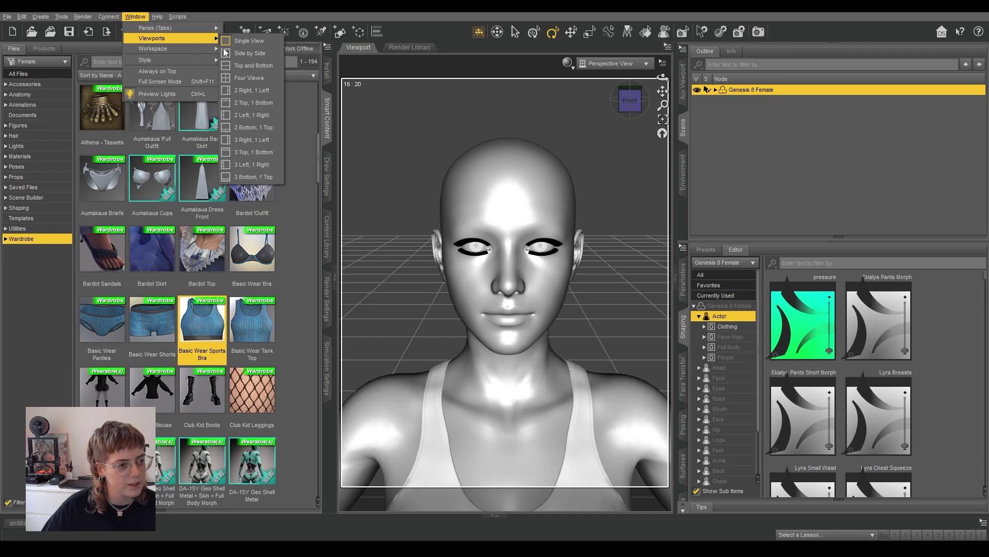
click(241, 53)
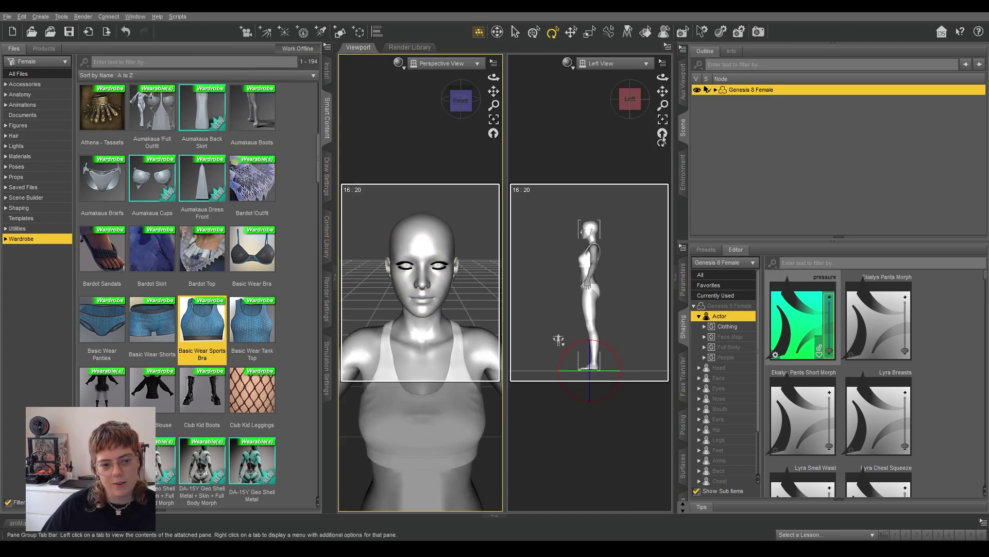
click(328, 118)
click(13, 130)
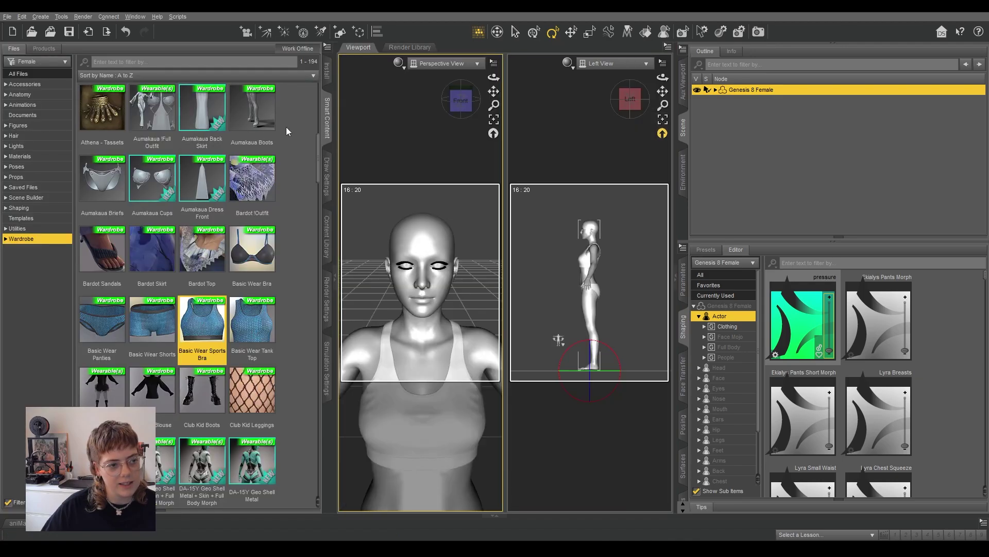
click(326, 118)
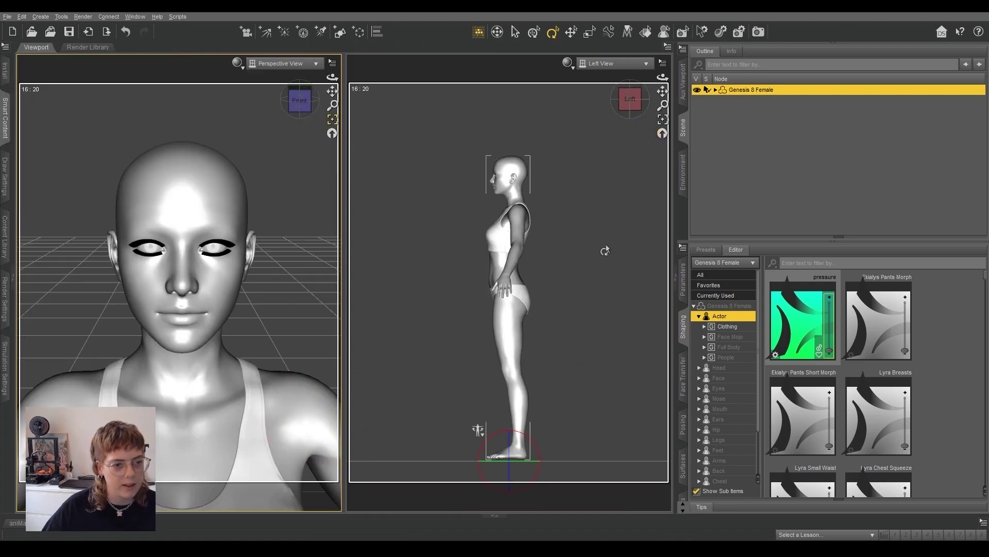
Step: Change the first viewport from Perspective View to Front View and frame the figure's face up close
click(258, 63)
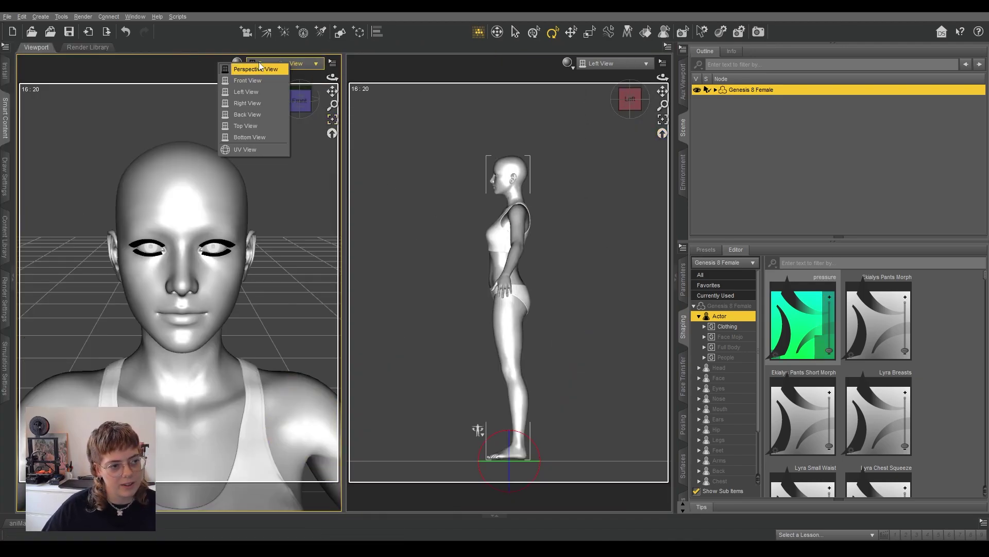
click(252, 81)
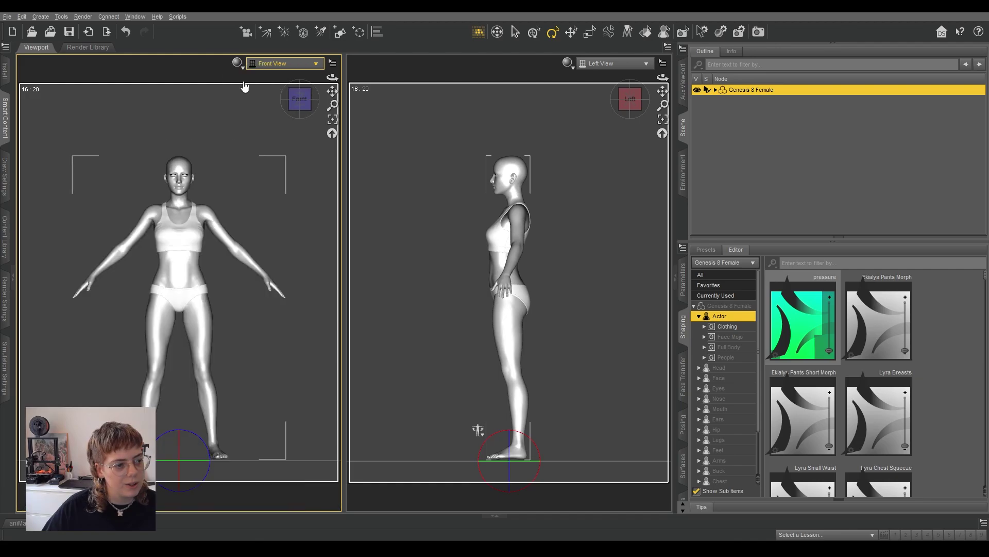
scroll(237, 272, up, 5)
ctrl+alt+drag(237, 272, 272, 200)
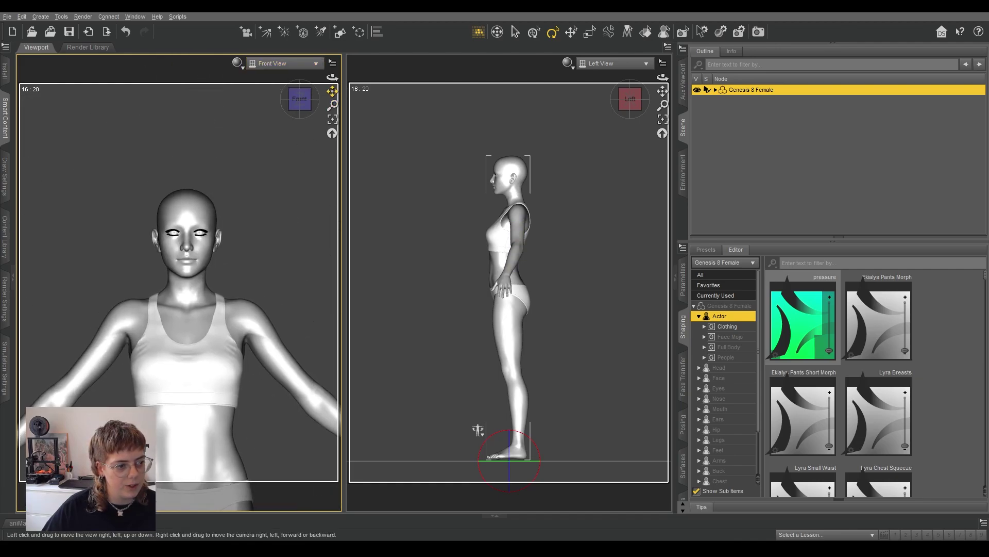
scroll(276, 197, up, 5)
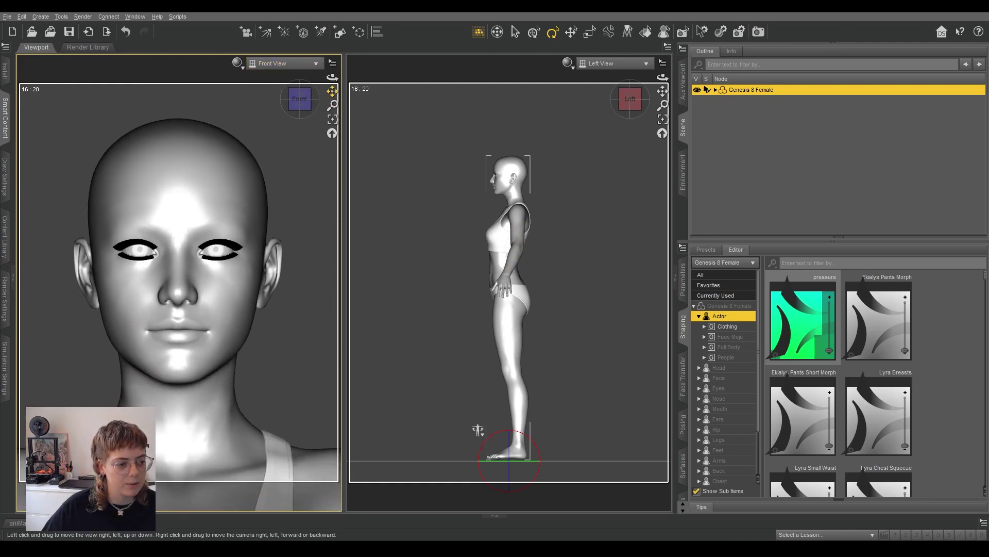
drag(333, 92, 332, 116)
scroll(332, 116, up, 3)
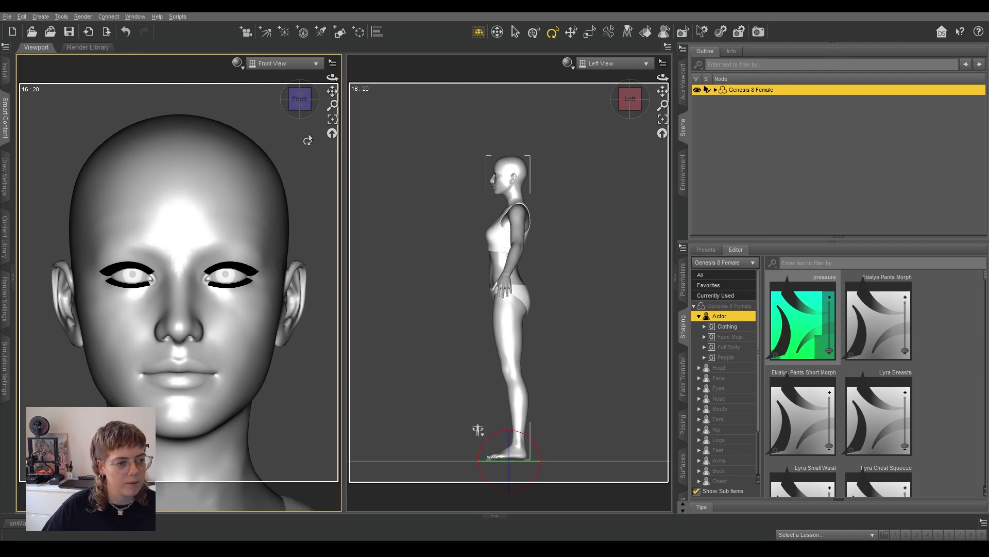
Step: Change the Left View viewport to Perspective View and orbit it to a three-quarter close-up of the head
click(592, 67)
click(592, 68)
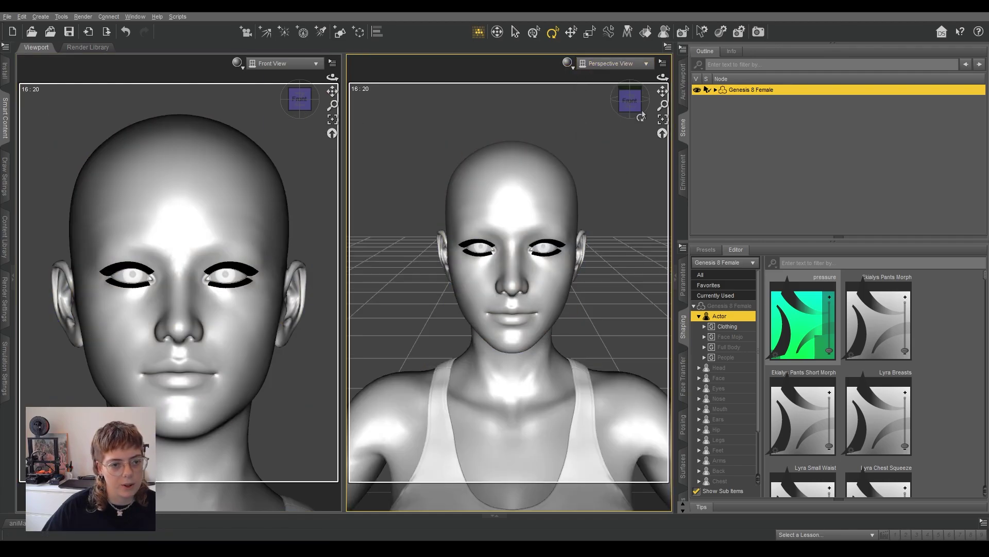
drag(626, 99, 666, 89)
scroll(628, 150, up, 3)
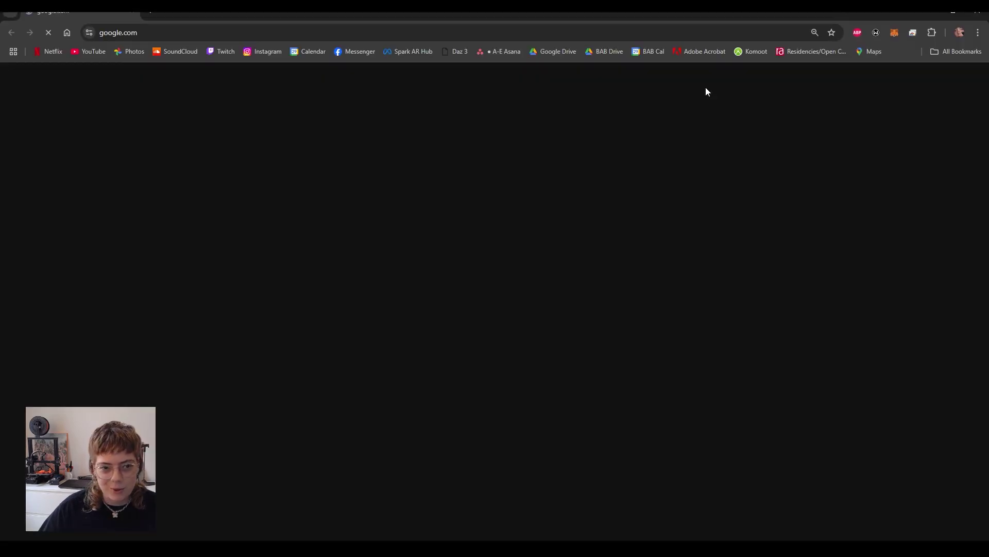
Step: Switch to the browser, open the Daz 3D Morphs and Shapes store page, and review the Genesis 9 Essential Shapes Bundle's contents
click(579, 32)
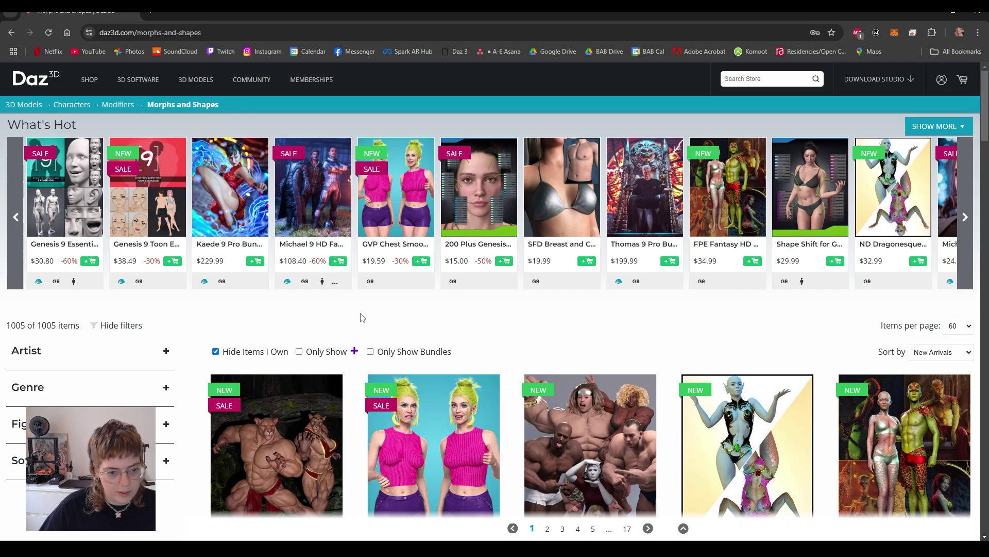
click(82, 199)
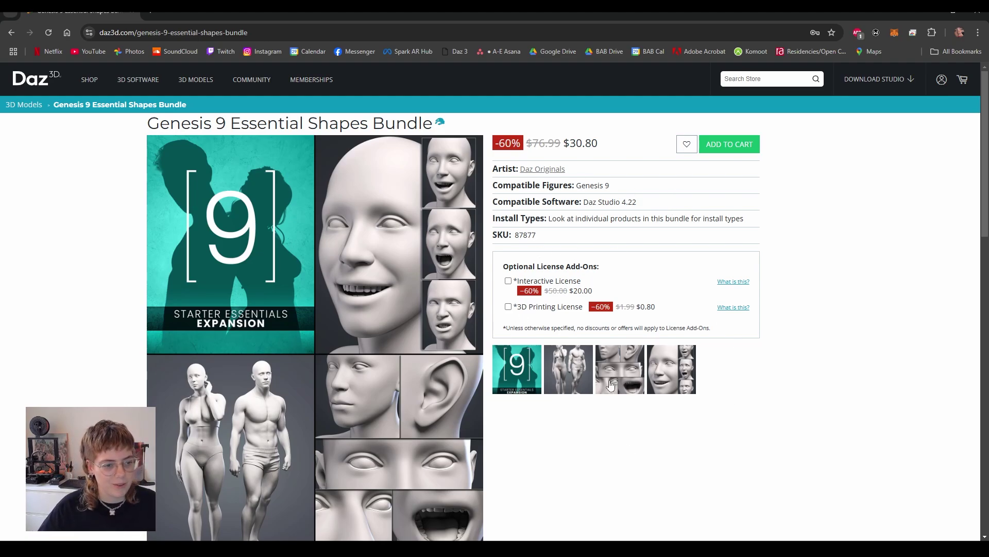
scroll(611, 427, down, 5)
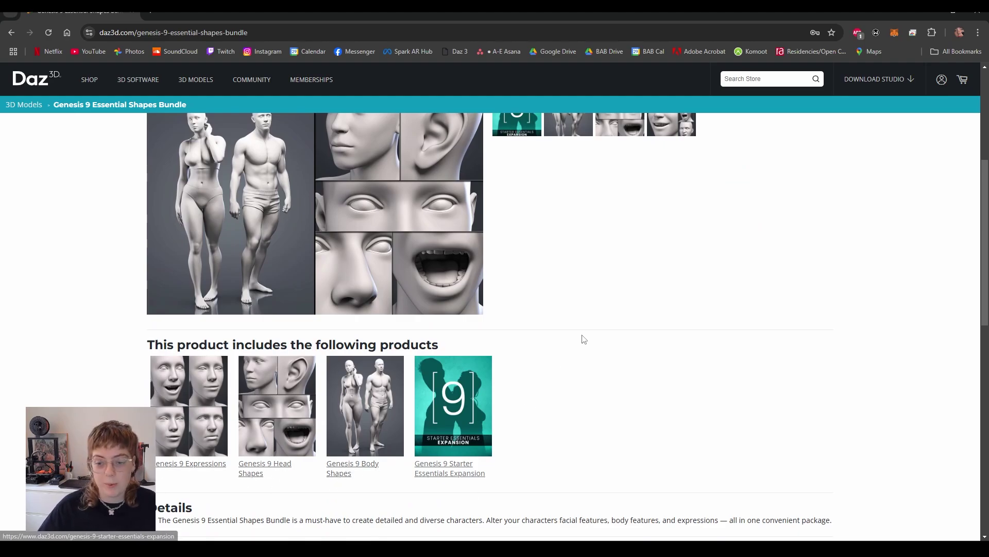
scroll(588, 333, down, 4)
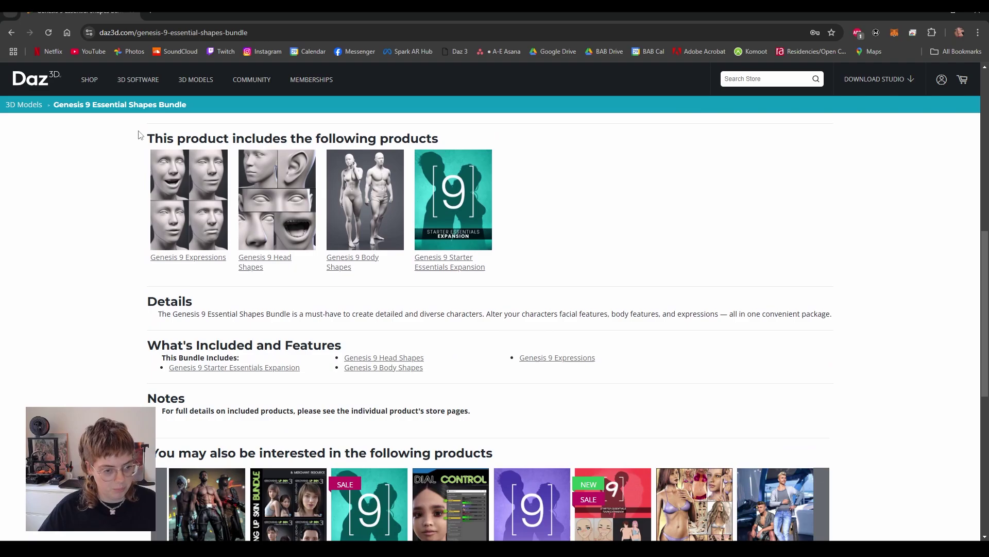
scroll(80, 206, down, 3)
scroll(82, 226, up, 12)
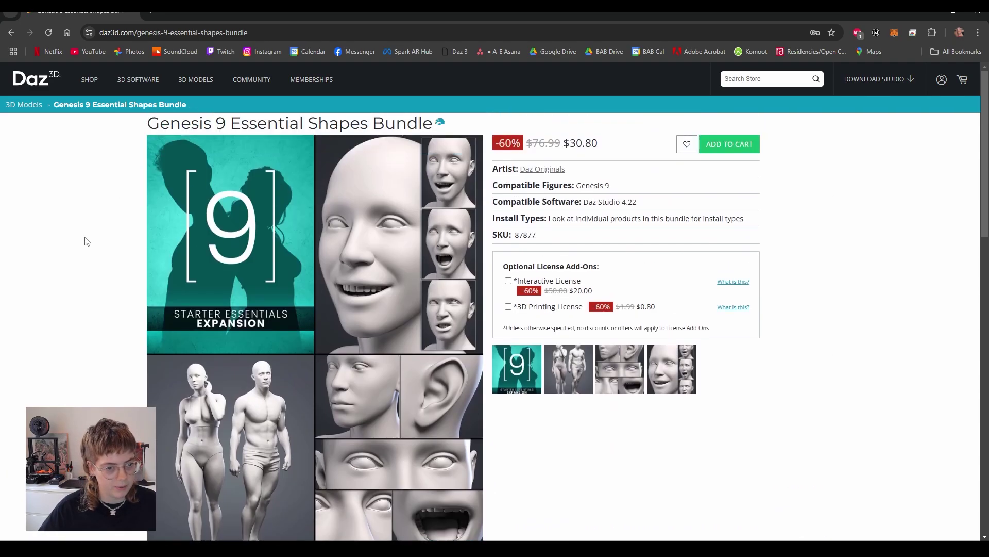
Step: Return to the store listing, open 200 Plus Genesis 9 Edition, and view its Cranium Morphs and Morph List images
click(14, 33)
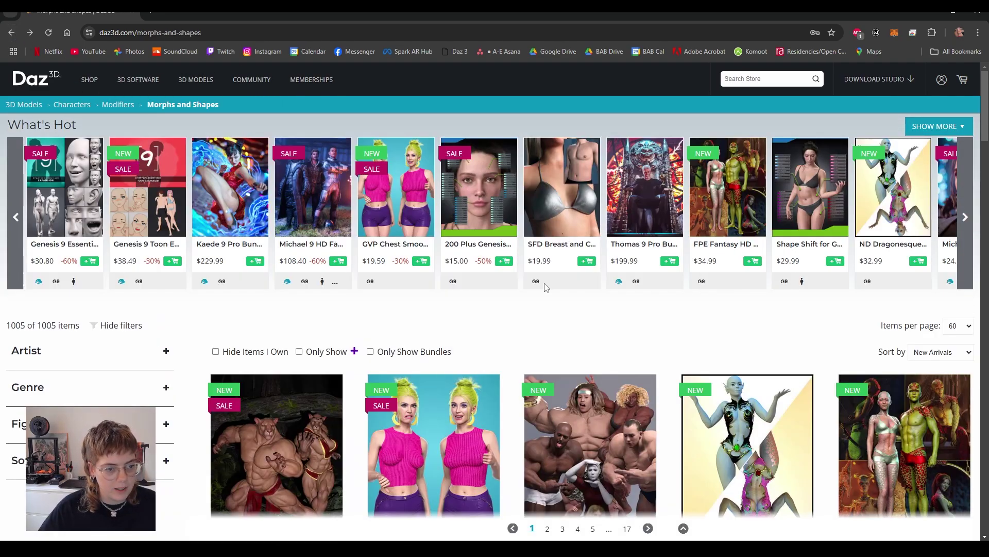
click(479, 201)
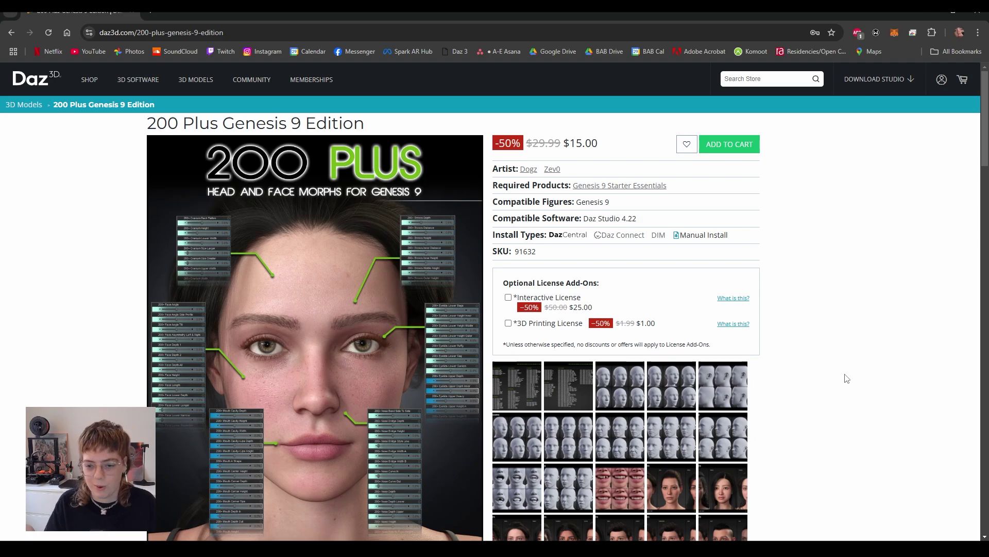
scroll(846, 379, down, 1)
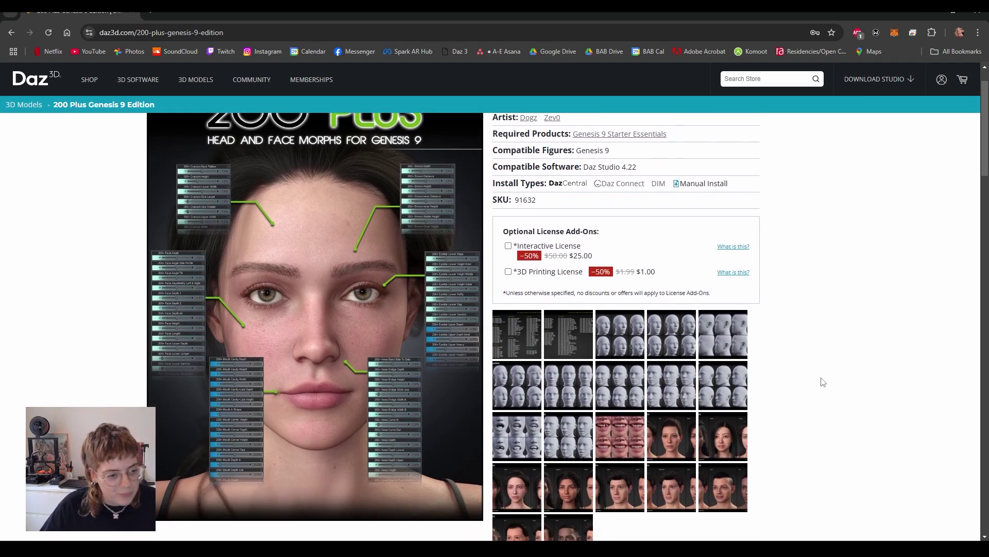
scroll(823, 381, down, 1)
click(637, 293)
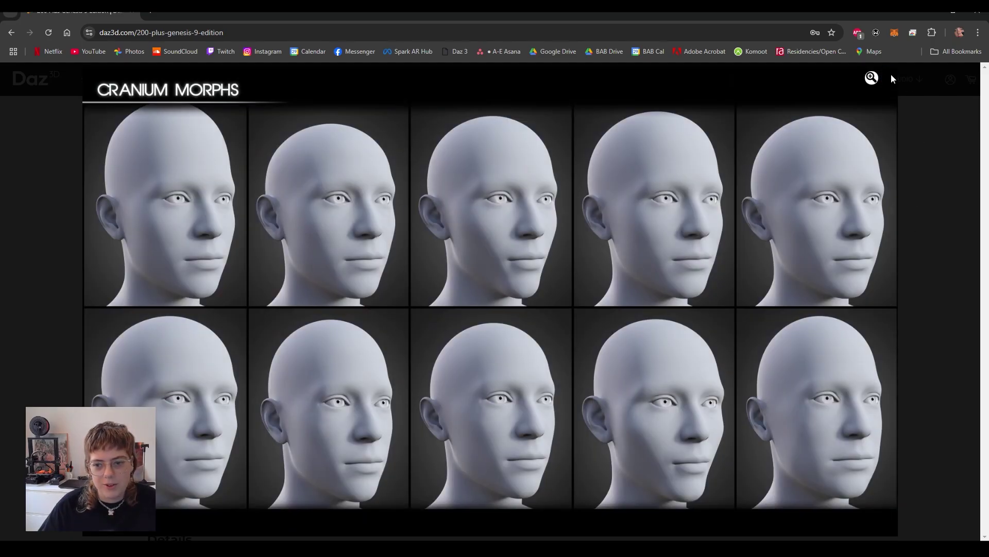
click(888, 77)
click(516, 286)
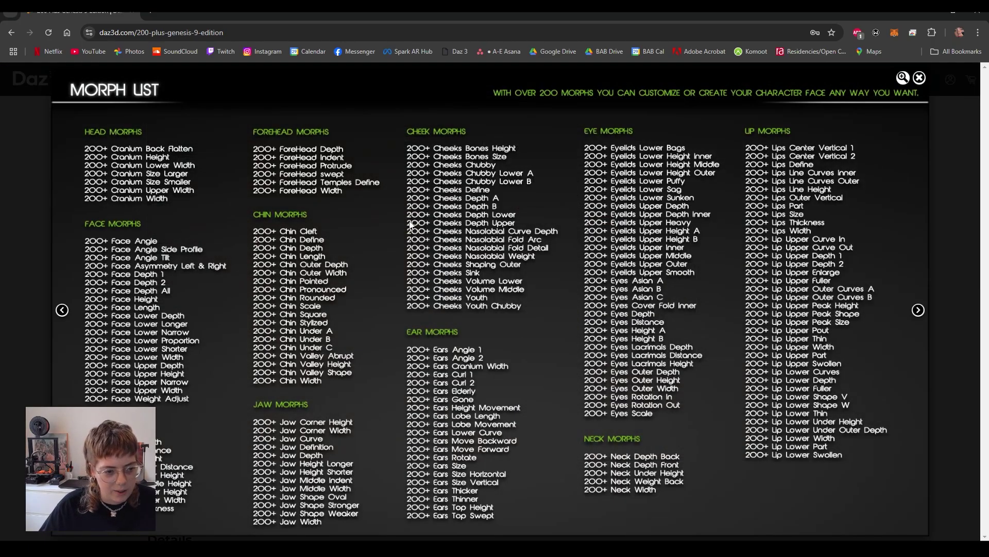
click(920, 76)
Step: Read through the 200 Plus Genesis 9 Edition product details and its morph dial lists
scroll(895, 349, down, 10)
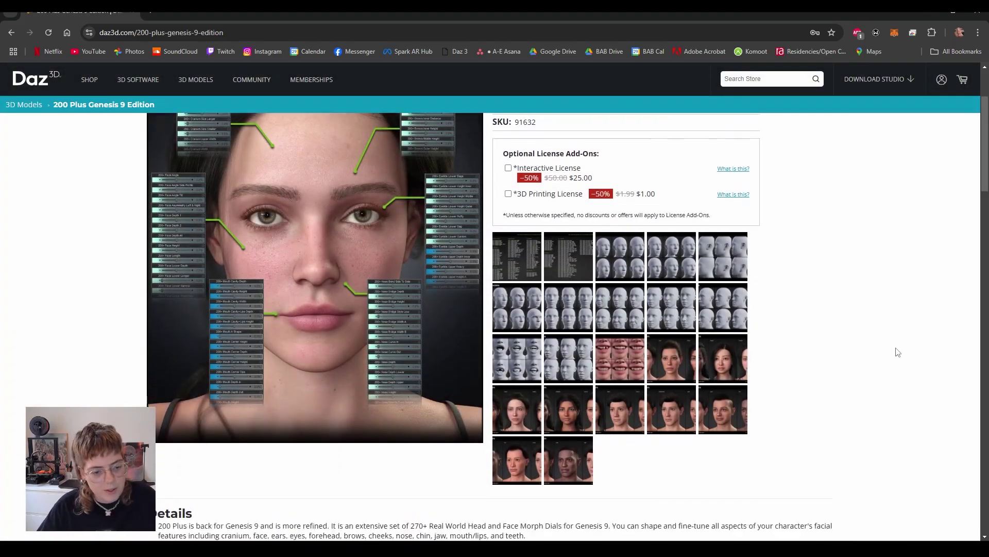
scroll(823, 379, down, 15)
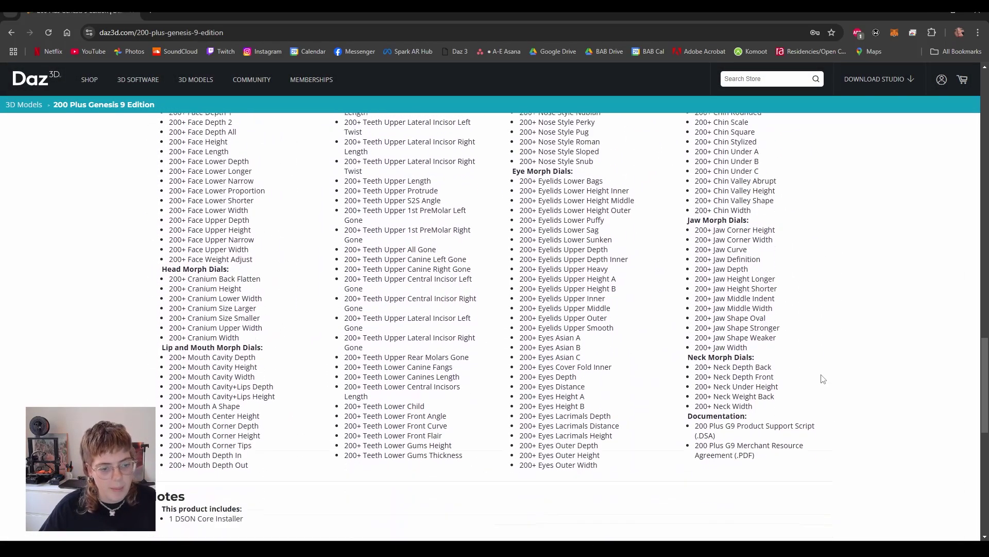
key(Home)
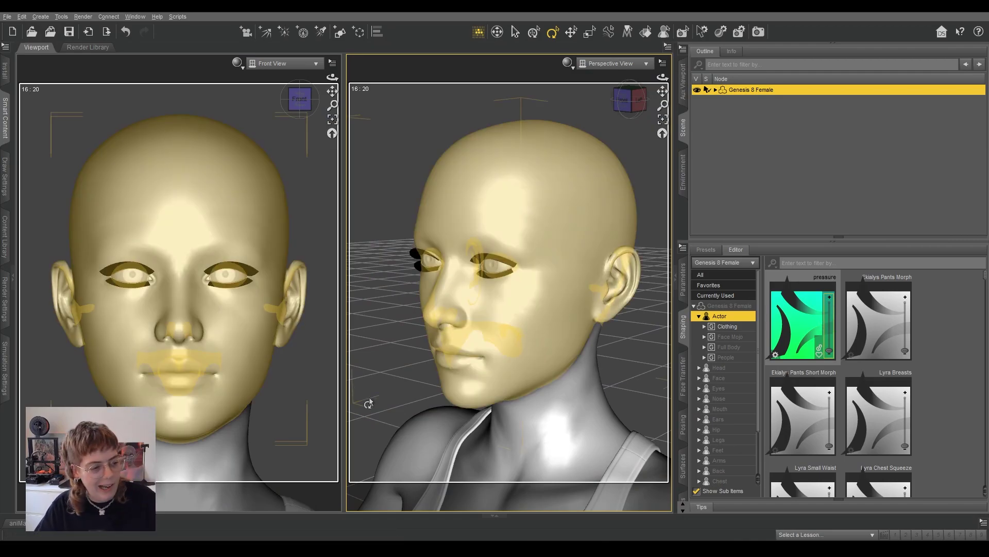
Step: Switch back to Daz Studio, try zooming in both viewports, and frame the whole figure in the Front View
scroll(369, 402, up, 5)
scroll(331, 378, up, 2)
scroll(306, 386, down, 6)
scroll(521, 358, down, 6)
scroll(522, 356, up, 2)
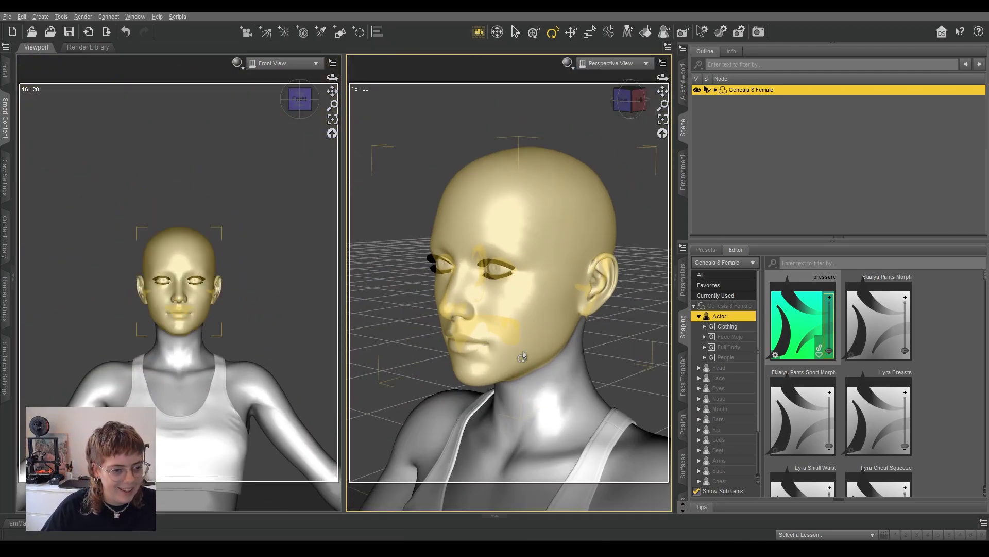
scroll(311, 380, down, 5)
click(333, 119)
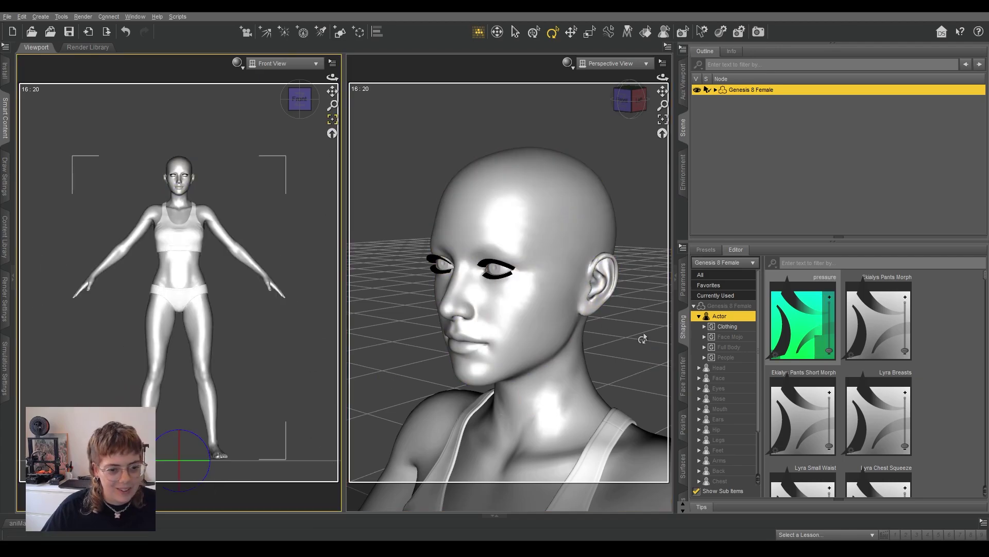
Step: Compare the shaping morphs in the figure's top-level Genesis 8 Female group with those in its Actor group
click(721, 306)
scroll(904, 396, down, 8)
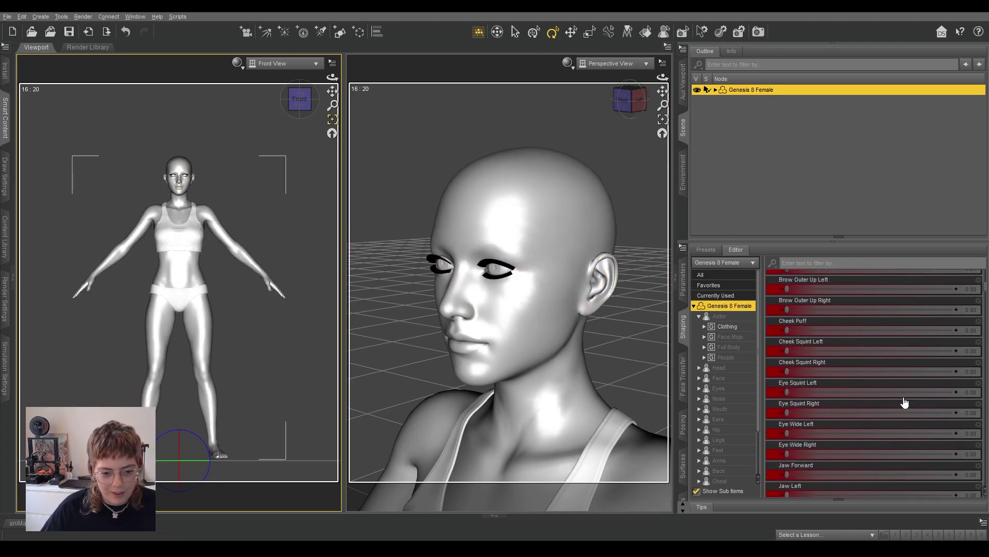
click(720, 316)
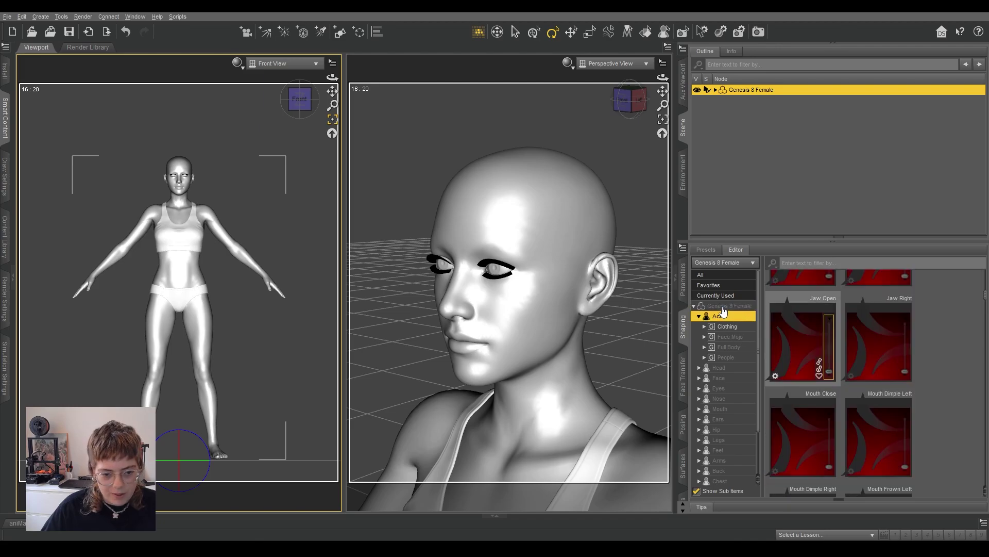
click(723, 307)
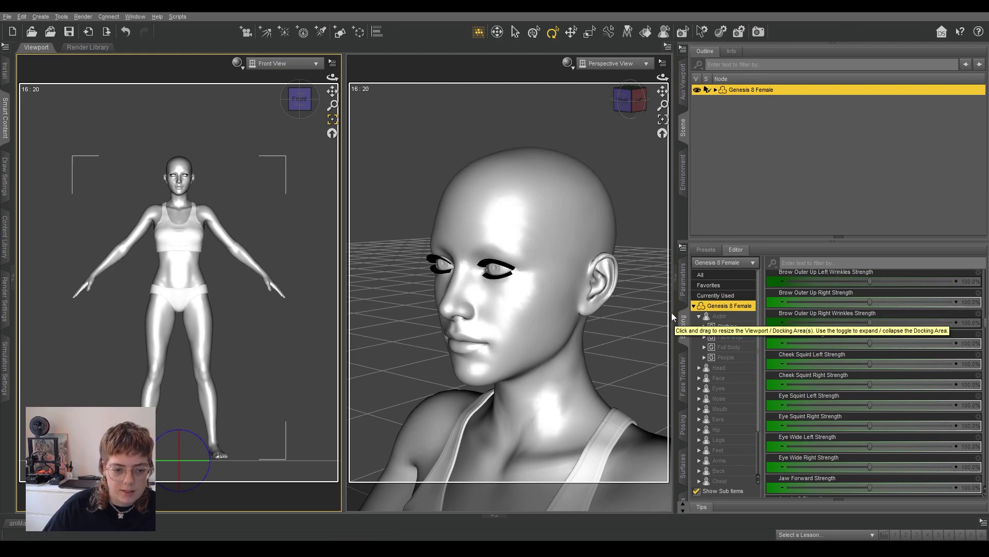
Step: Widen the side panes and the Shaping group list, and browse the Genesis 8 Female morphs down to the body-type dials
drag(675, 312, 644, 313)
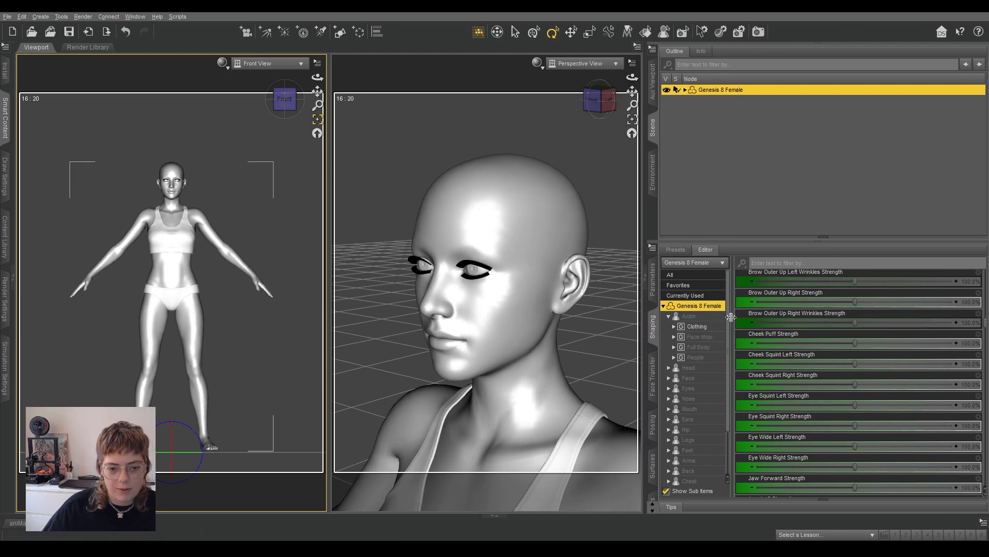
drag(731, 317, 755, 319)
scroll(848, 350, down, 10)
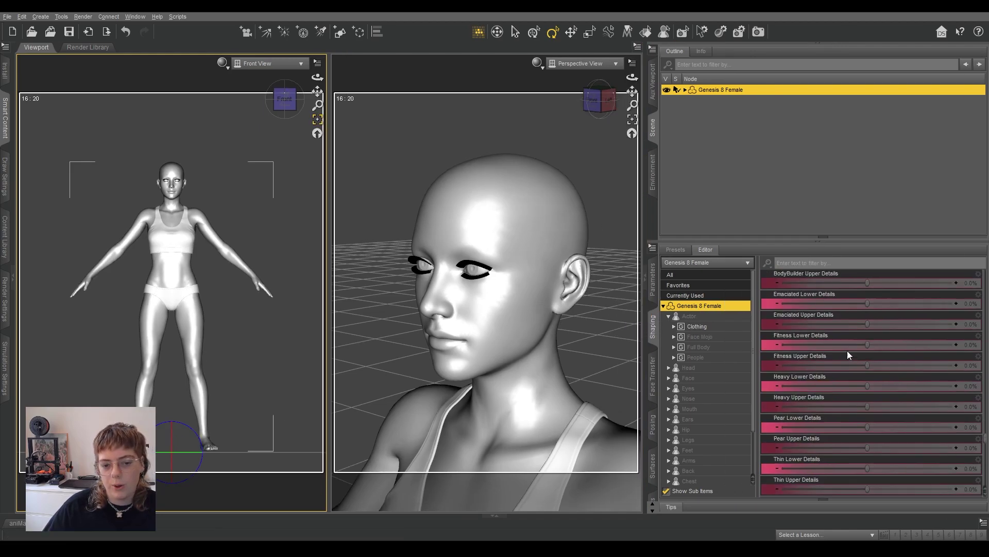
scroll(847, 351, down, 20)
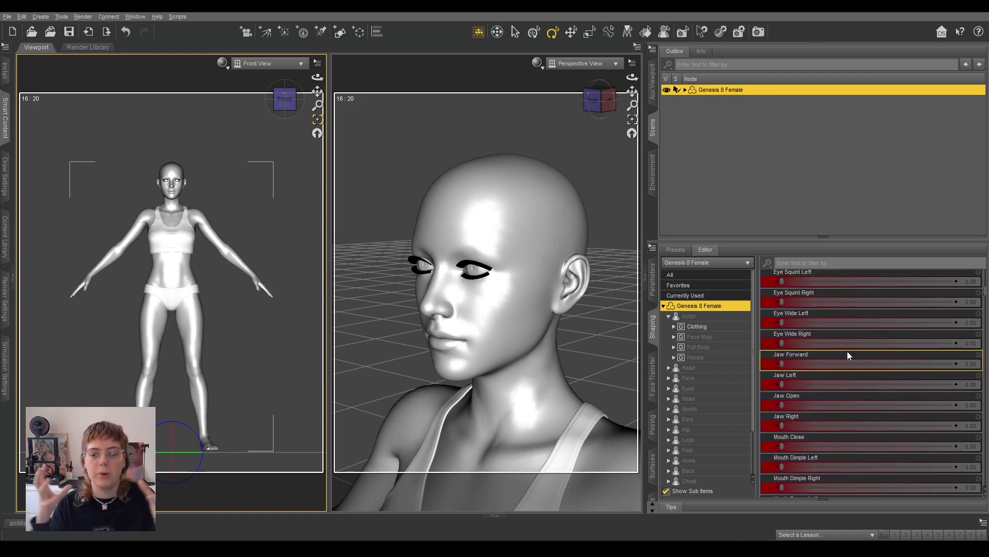
scroll(848, 350, down, 20)
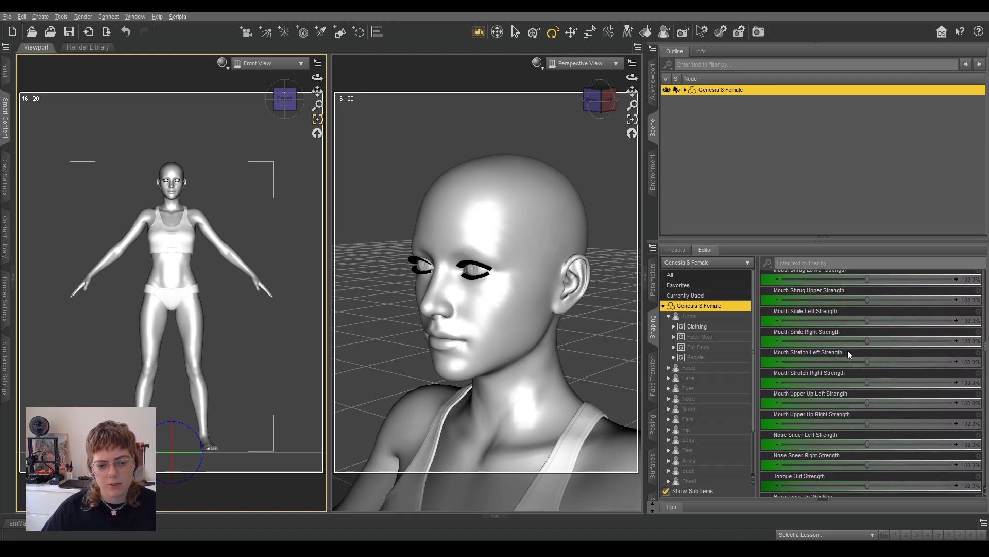
scroll(849, 354, down, 20)
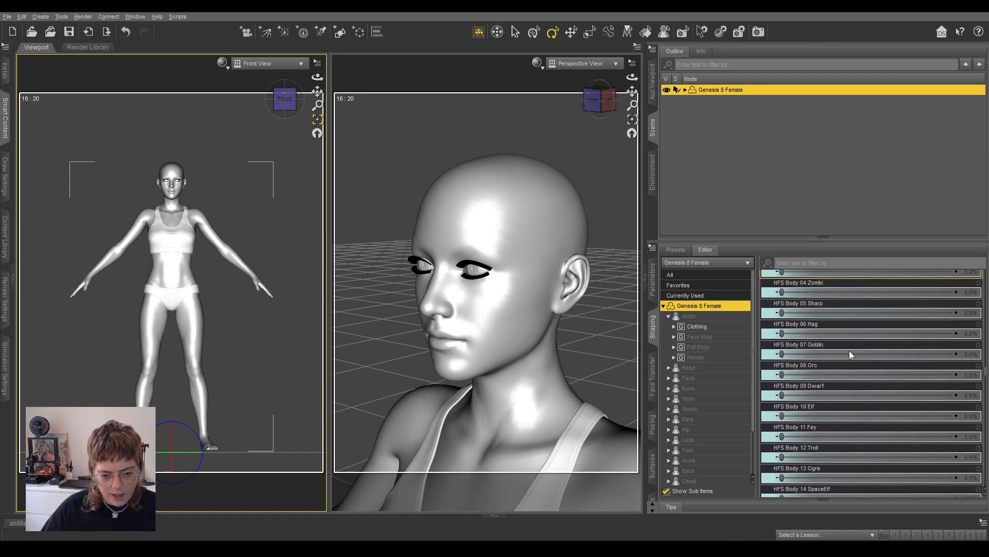
scroll(849, 354, down, 20)
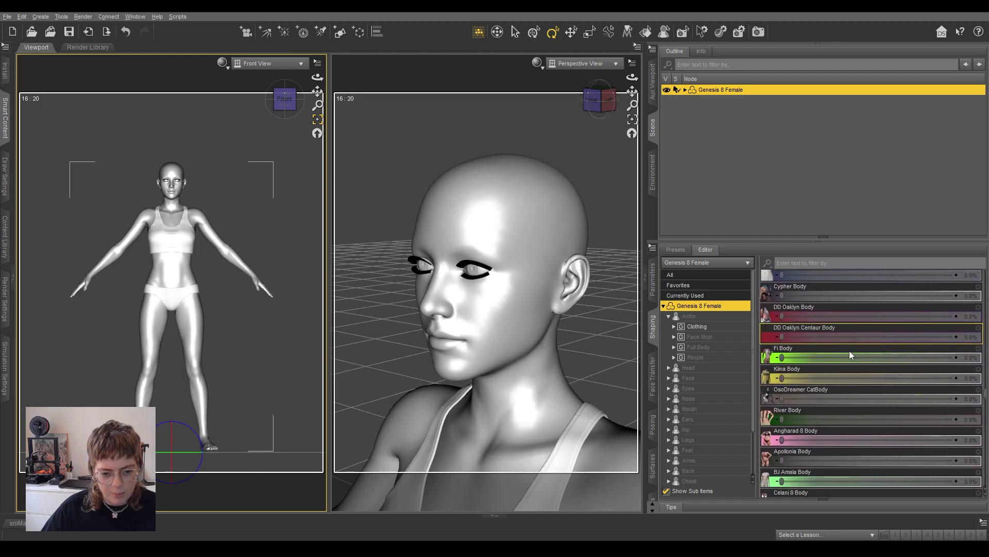
scroll(850, 355, down, 20)
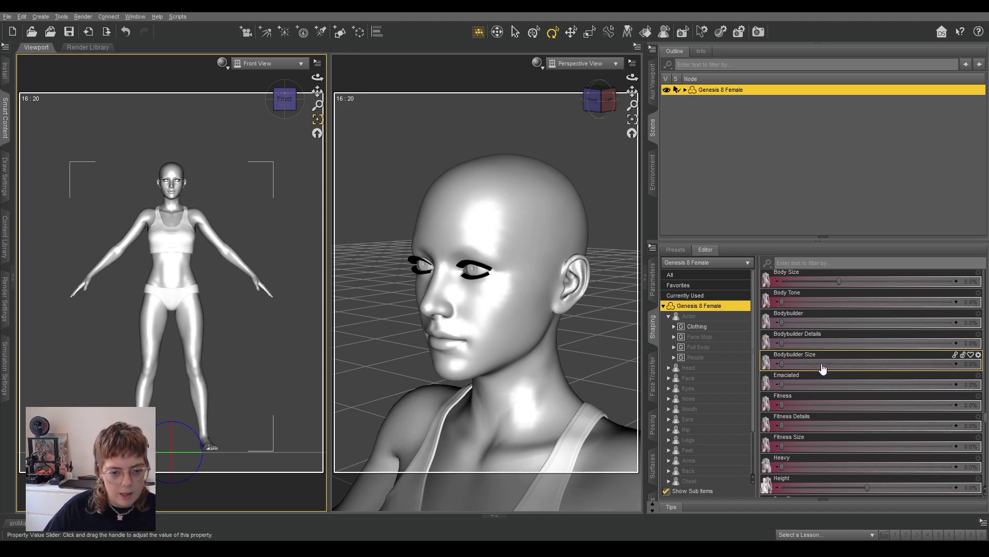
Step: Set the figure's Bodybuilder morph to 27.9% and its Bodybuilder Size morph to 47.1%
scroll(823, 367, down, 6)
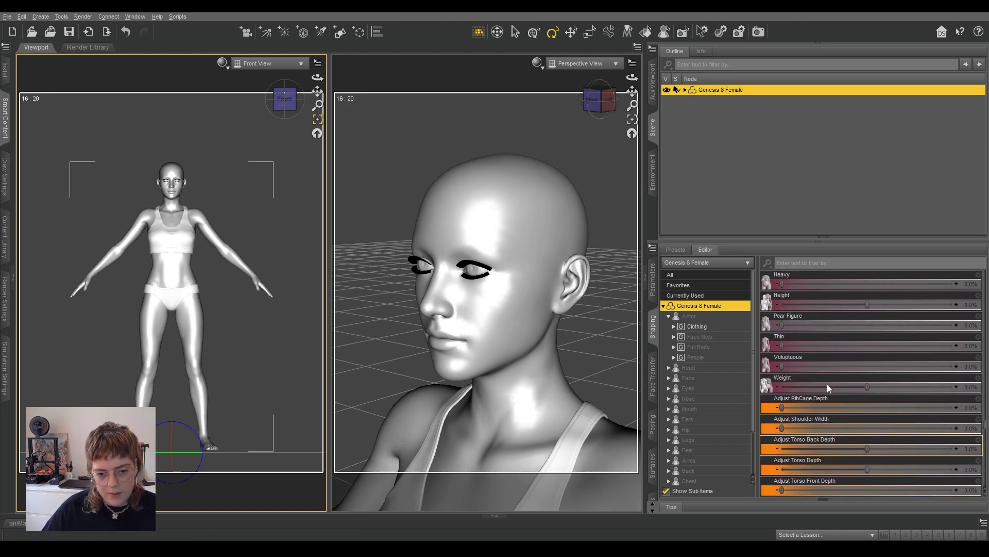
scroll(827, 384, up, 6)
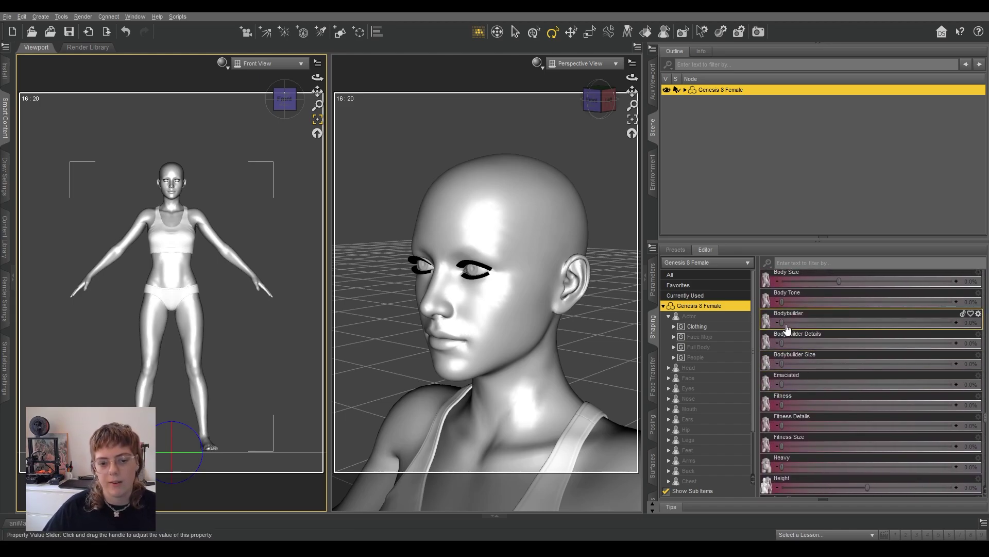
drag(786, 324, 830, 322)
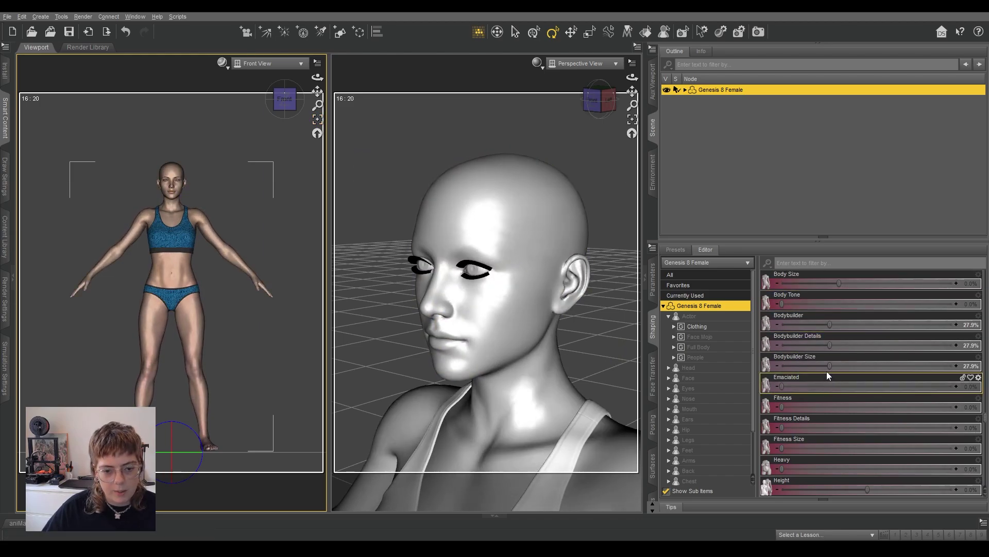
drag(830, 365, 863, 363)
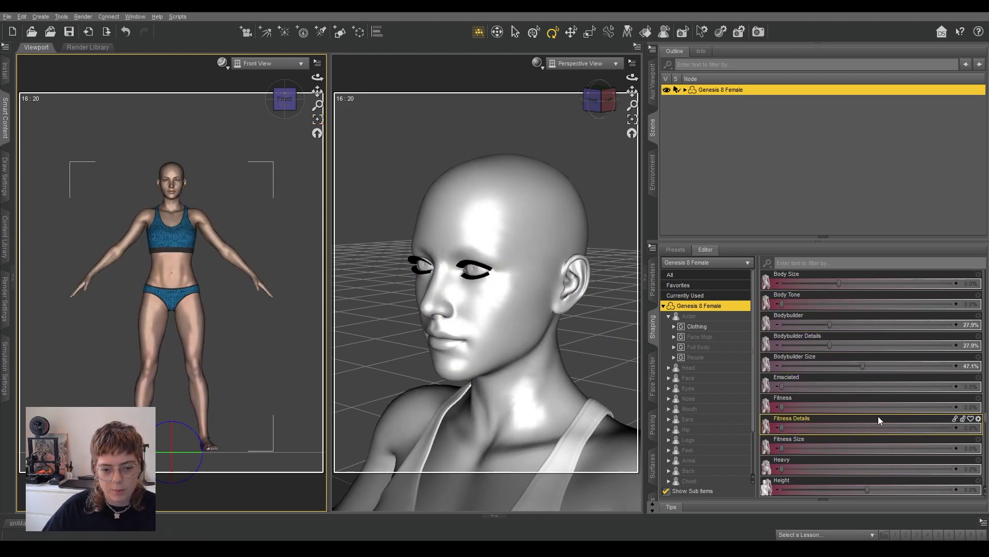
Step: Set the Pear Figure morph to about 21.6% and raise the Bodybuilder morph to 39.6%
scroll(879, 416, down, 6)
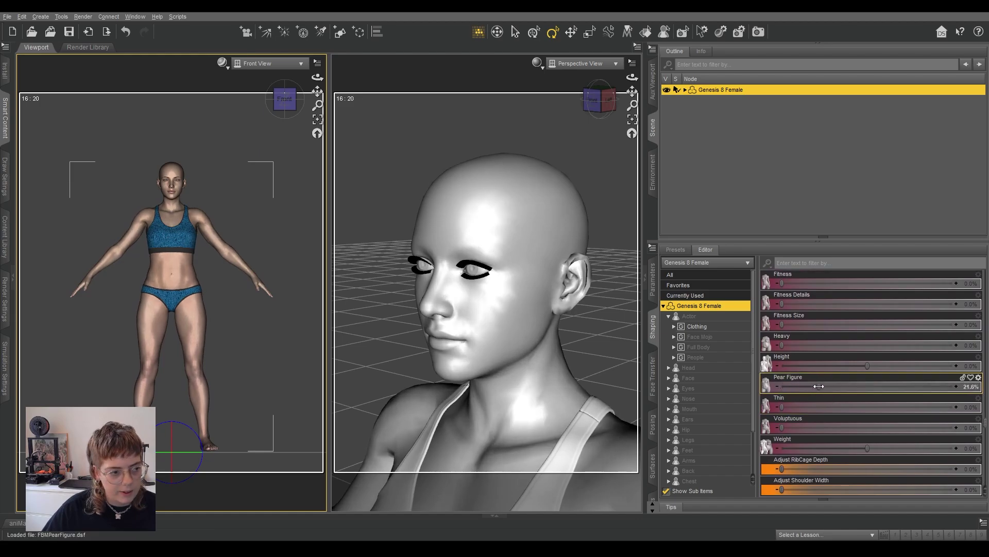
scroll(883, 416, up, 9)
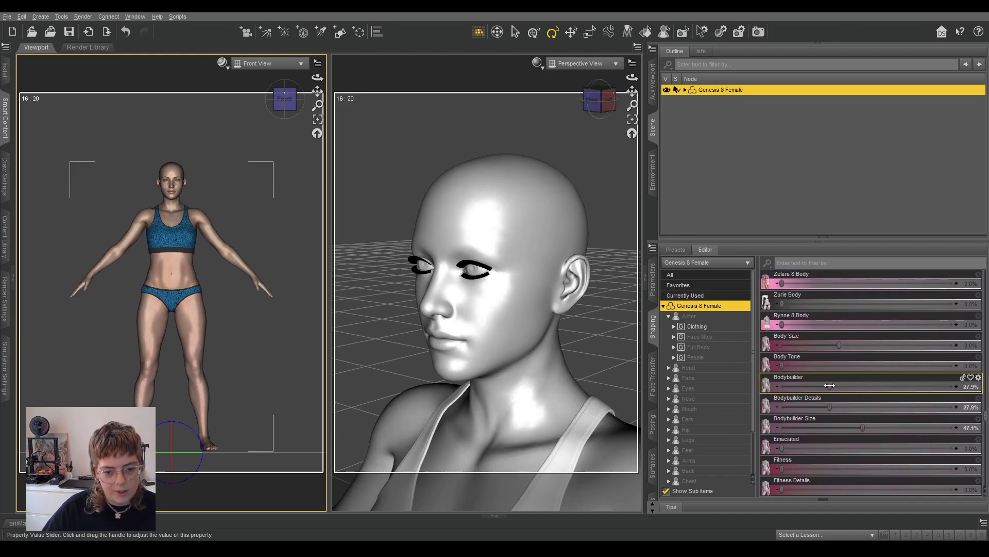
drag(830, 386, 849, 385)
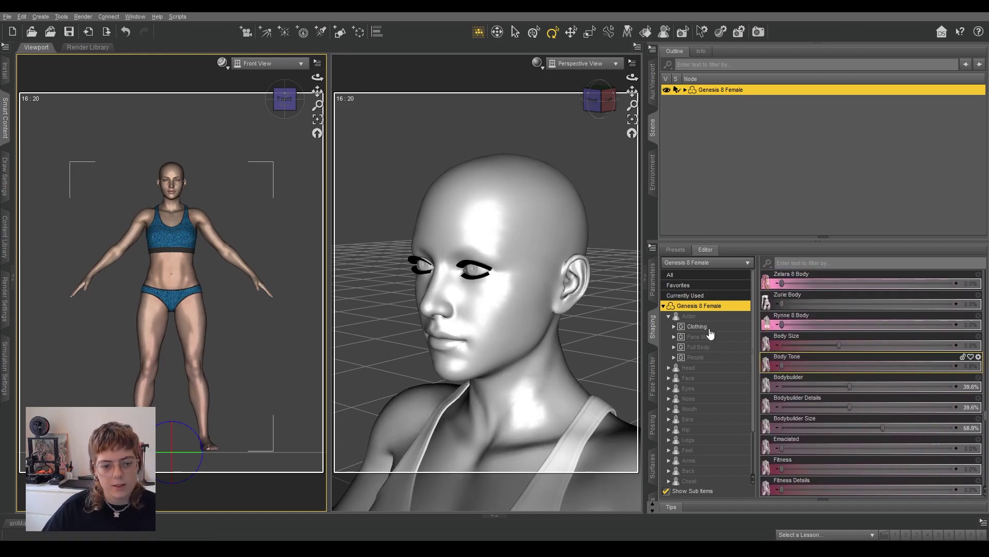
Step: Switch repeatedly between the Actor and Genesis 8 Female shaping groups to compare how their morphs are displayed
click(691, 316)
scroll(887, 395, up, 10)
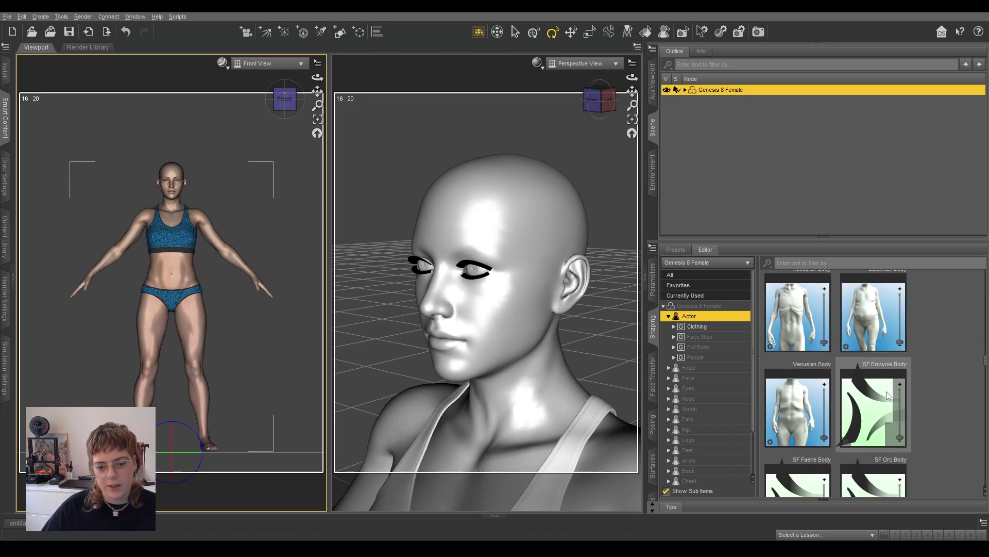
click(695, 306)
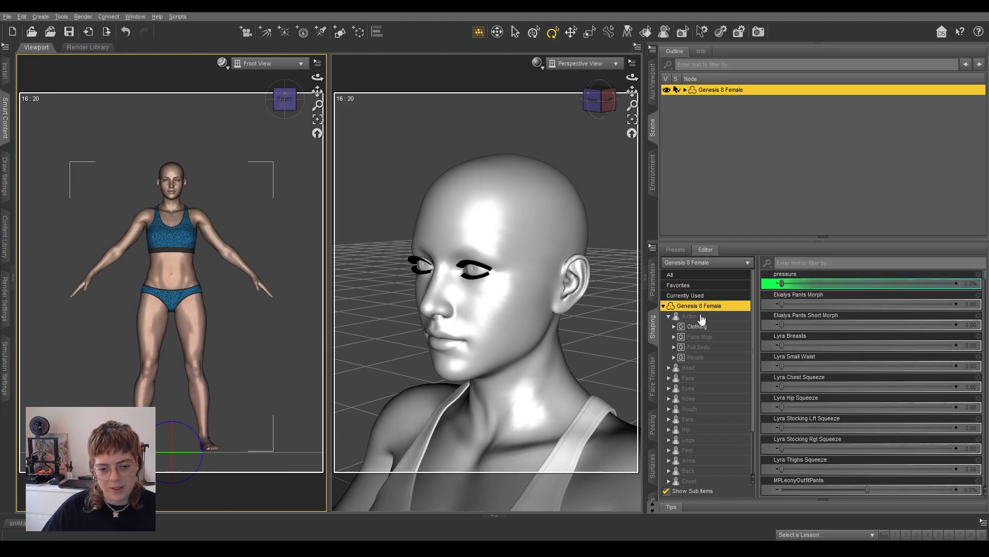
click(700, 317)
click(696, 308)
click(704, 316)
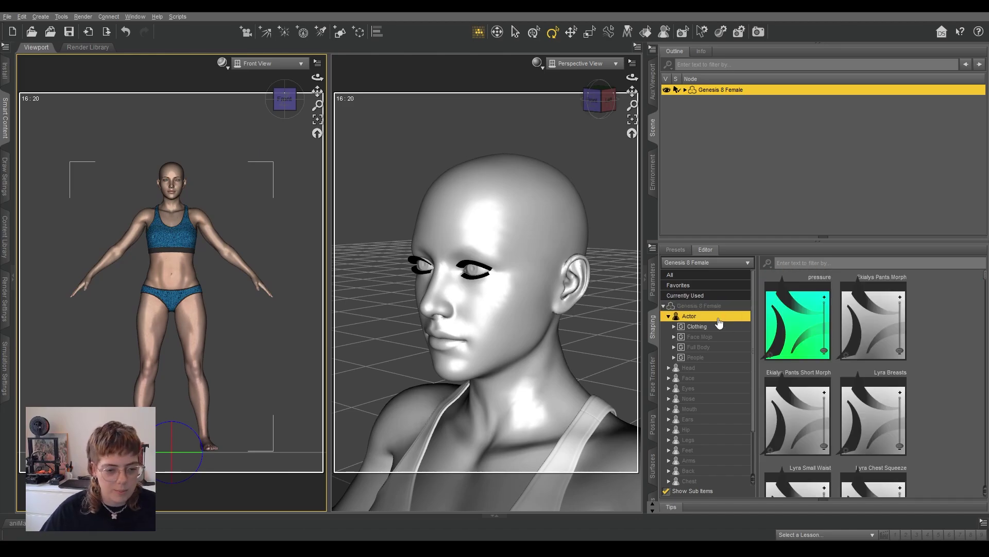
Step: Browse the morphs in the Head and Face shaping groups and look over the remaining body-part groups
click(709, 368)
scroll(872, 367, down, 10)
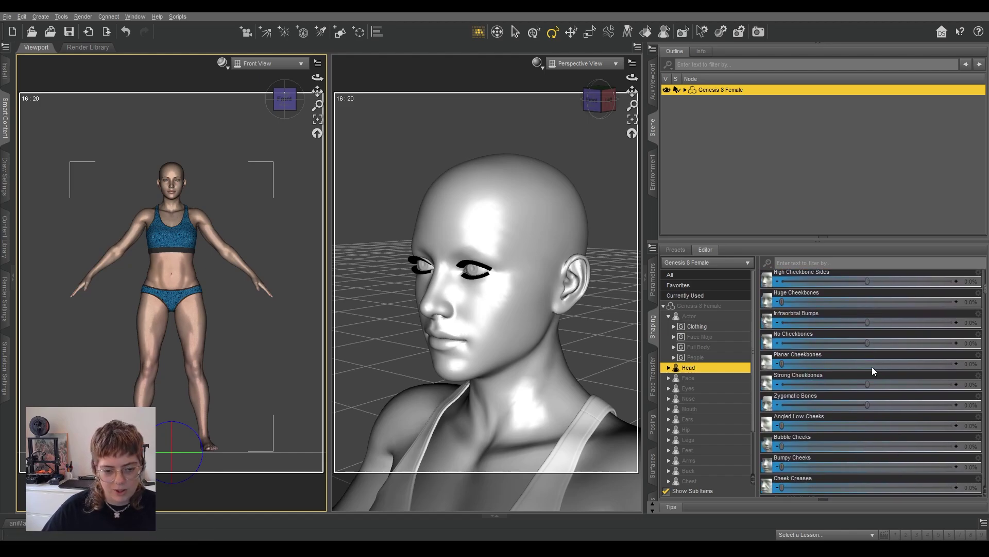
click(689, 379)
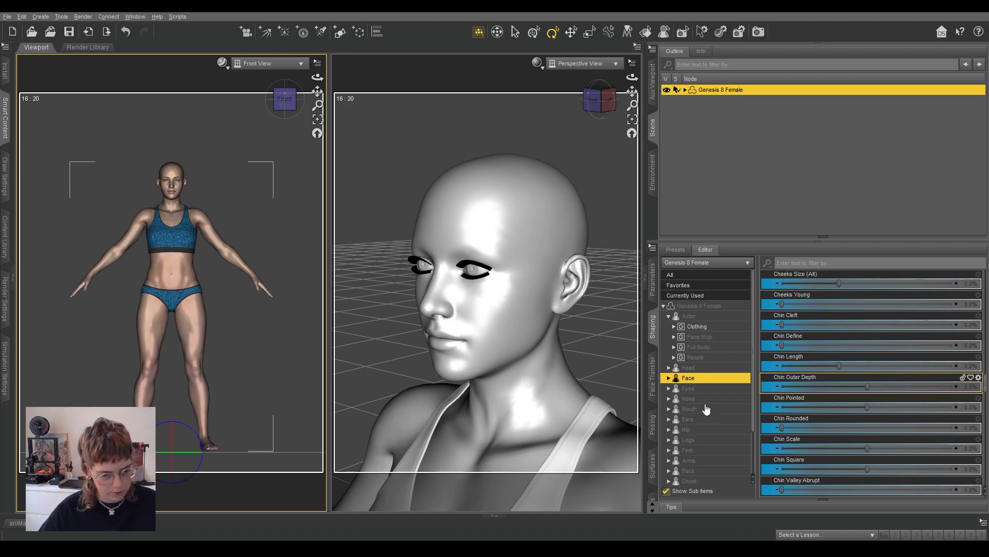
scroll(706, 408, down, 2)
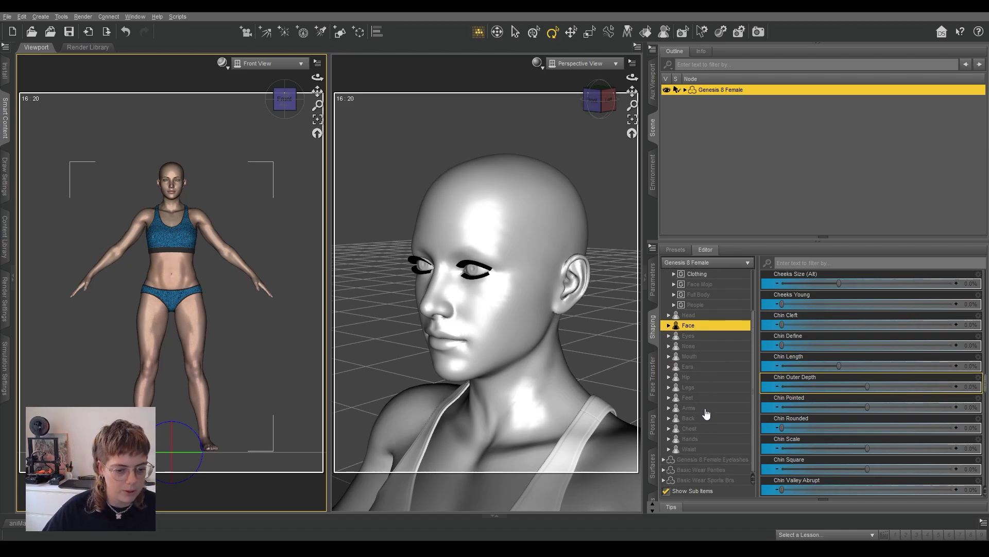
scroll(706, 414, up, 2)
Step: Frame the figure's face closely in the Front View and browse the Face group's morphs
scroll(247, 214, up, 3)
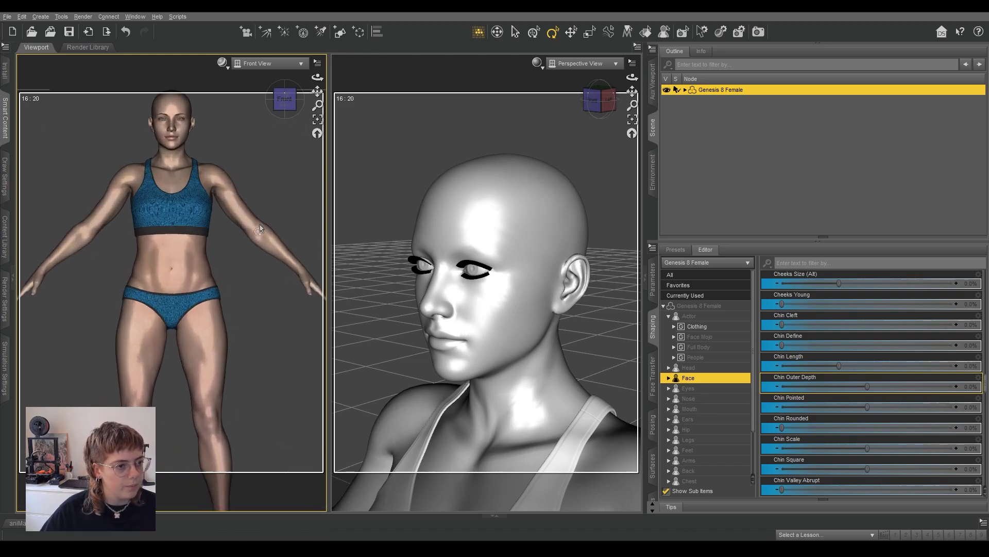
scroll(260, 228, up, 5)
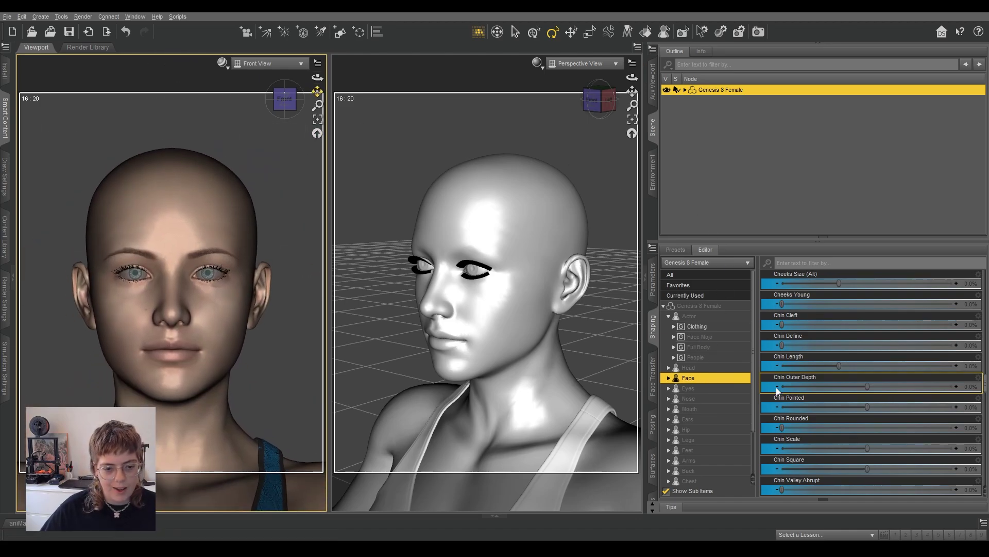
scroll(902, 407, up, 10)
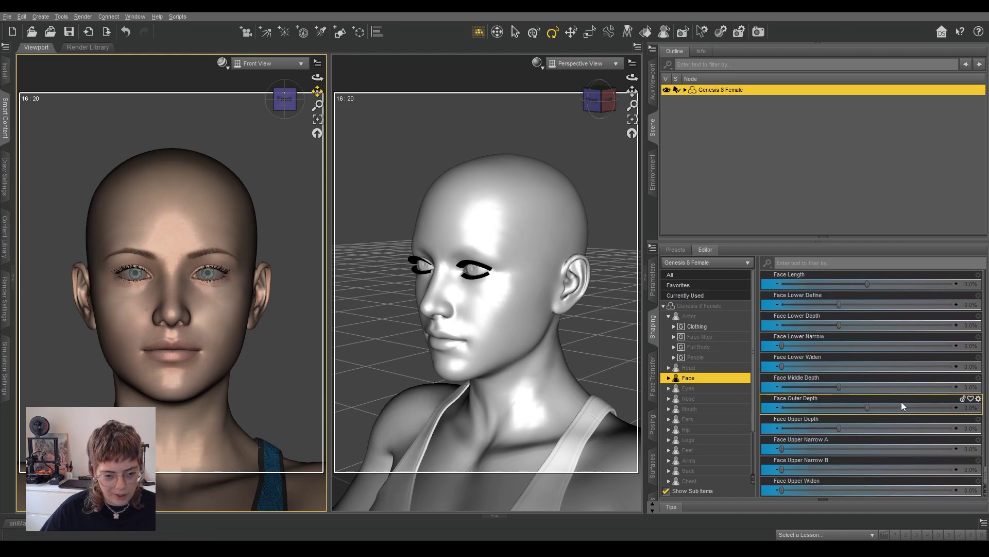
Step: Browse the Head group's morphs, from the brow and forehead shapes through to the HFS Head dials
click(689, 368)
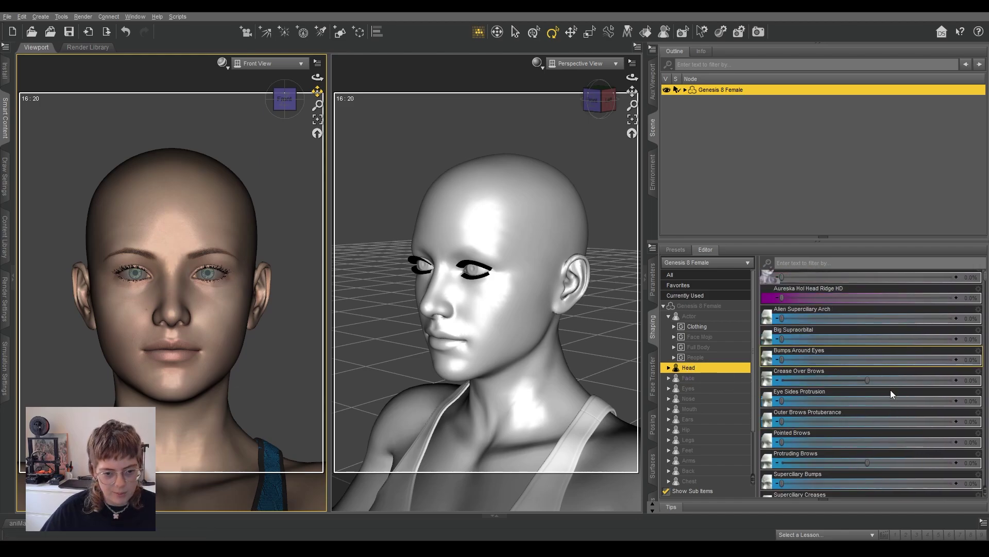
scroll(891, 389, down, 10)
scroll(891, 390, down, 15)
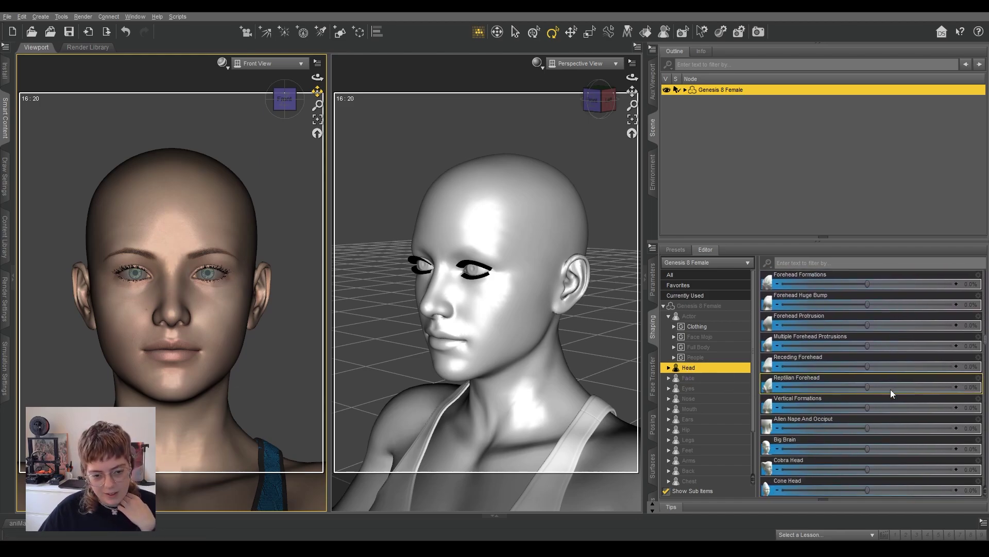
scroll(890, 390, down, 20)
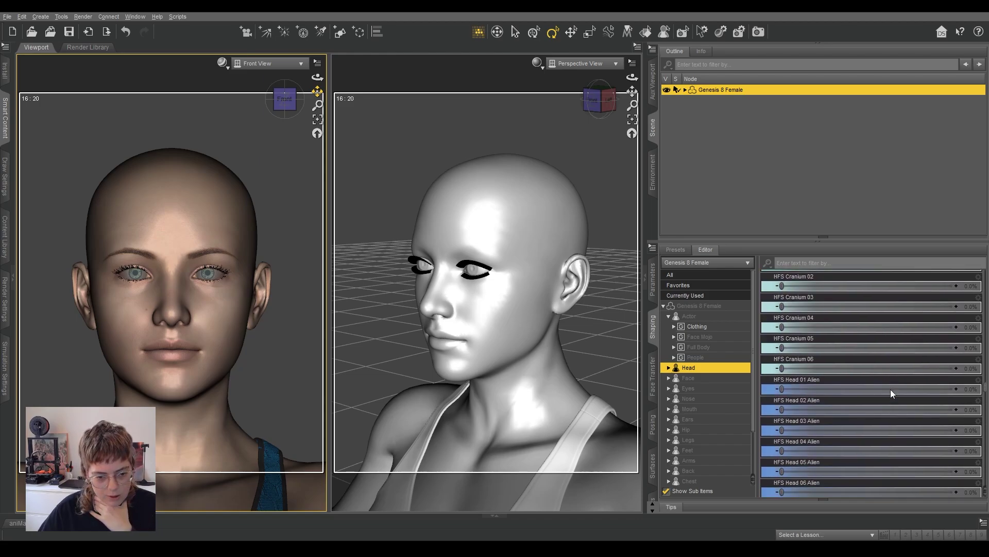
scroll(891, 389, up, 1)
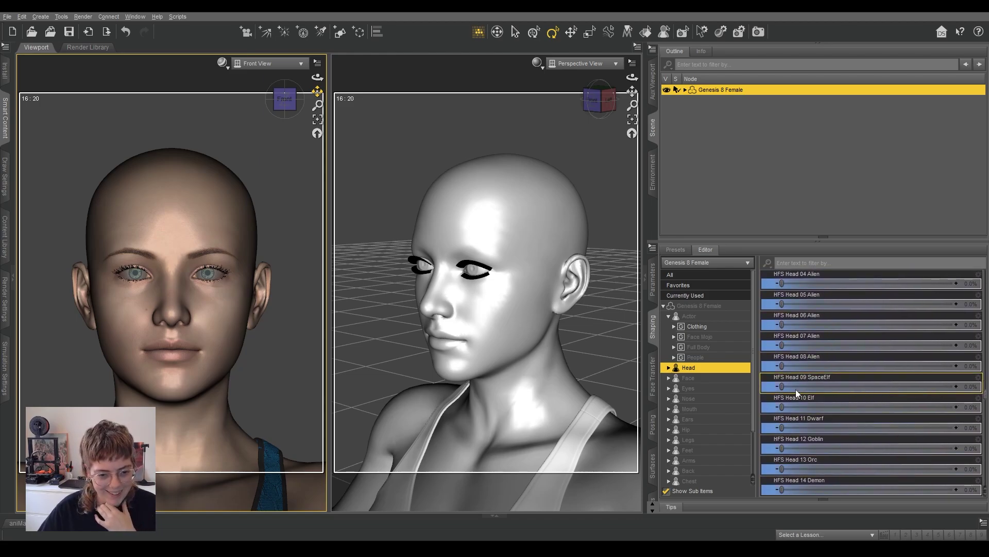
Step: Set HFS Head 09 SpaceElf and 10 Elf to 6.6%, 13 Orc and 18 Dog to 3.3%, 16 Faun to 6.1%, and 17 Cat to 3.9%
drag(782, 387, 793, 366)
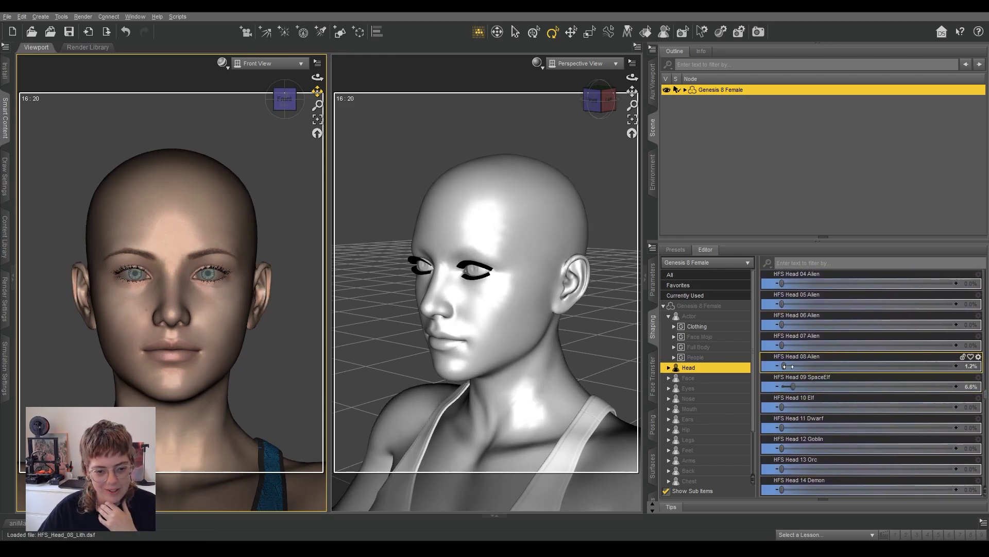
drag(782, 407, 787, 446)
scroll(828, 416, down, 3)
scroll(810, 428, down, 3)
scroll(834, 423, down, 3)
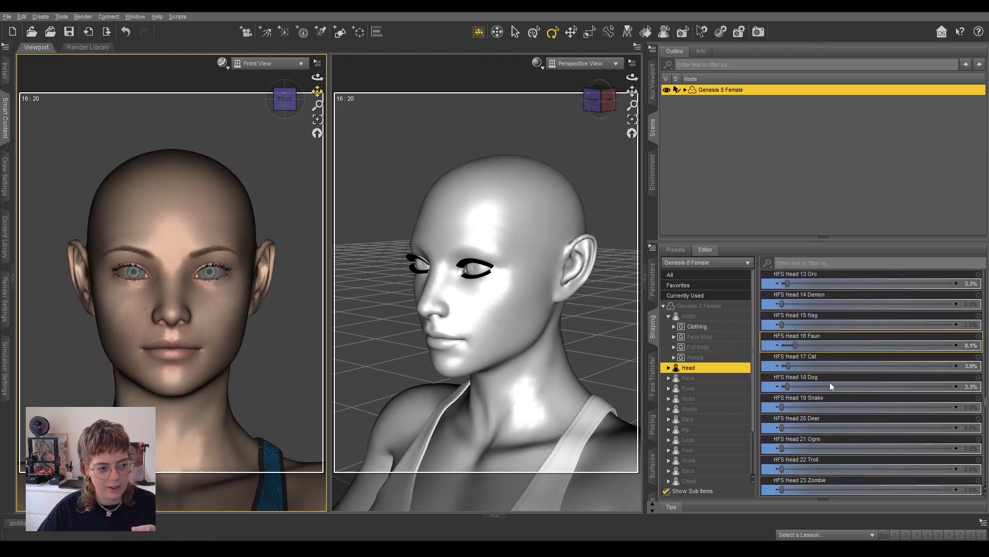
Step: Set the HFS Head 07 Alien morph to 5.7% and the HFS Head 08 Alien morph to 8.1%
scroll(830, 382, up, 5)
drag(787, 345, 796, 365)
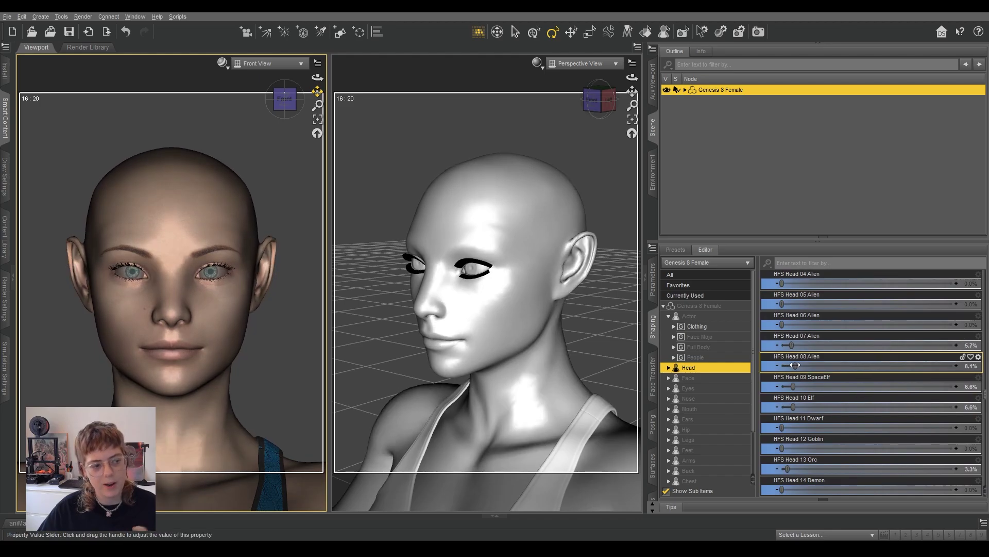
mouse_move(795, 366)
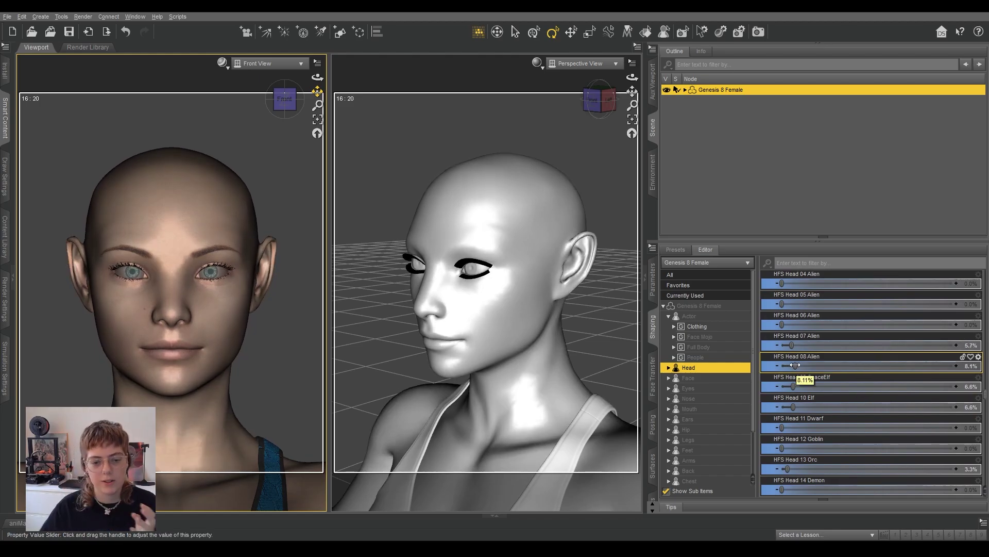
Step: Preview HFS Head 08 Alien at 100%, and set it to 10.5%, 09 SpaceElf to 7.8%, 10 Elf to 9.0%, and 16 Faun to 9.6%
drag(793, 386, 954, 365)
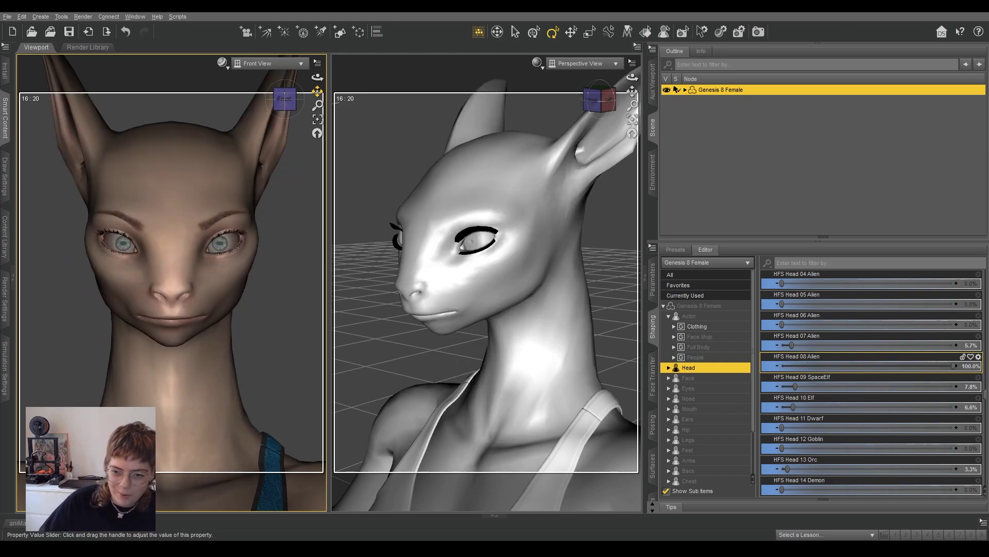
drag(955, 366, 801, 378)
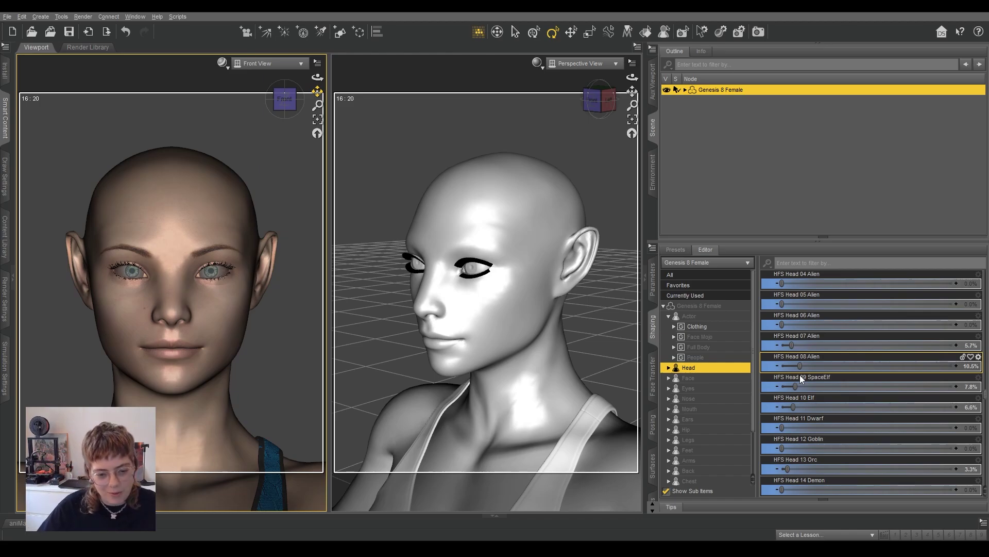
drag(793, 406, 798, 408)
scroll(814, 416, down, 4)
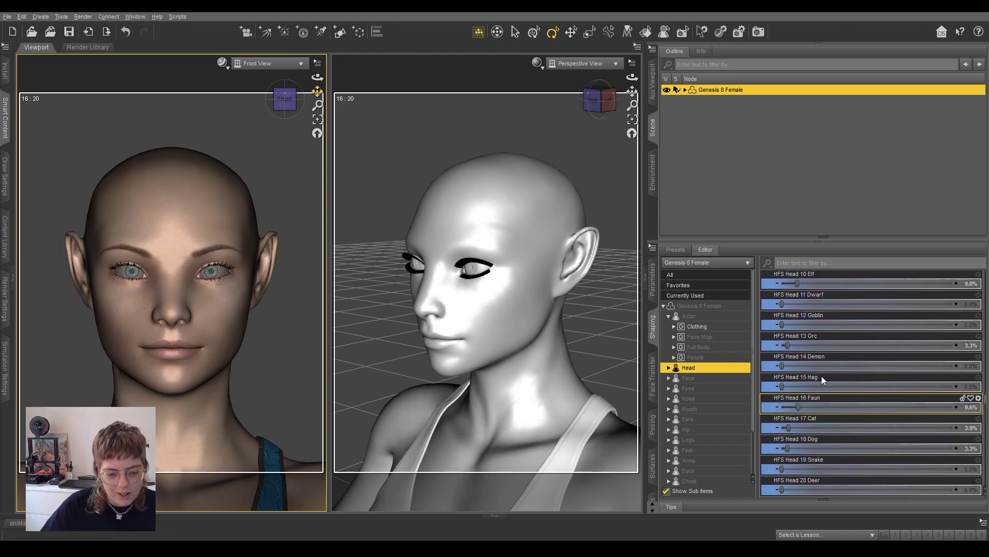
Step: Switch to the web browser showing the HFS Ultimate Shapes for Genesis 8 Female product page
click(92, 548)
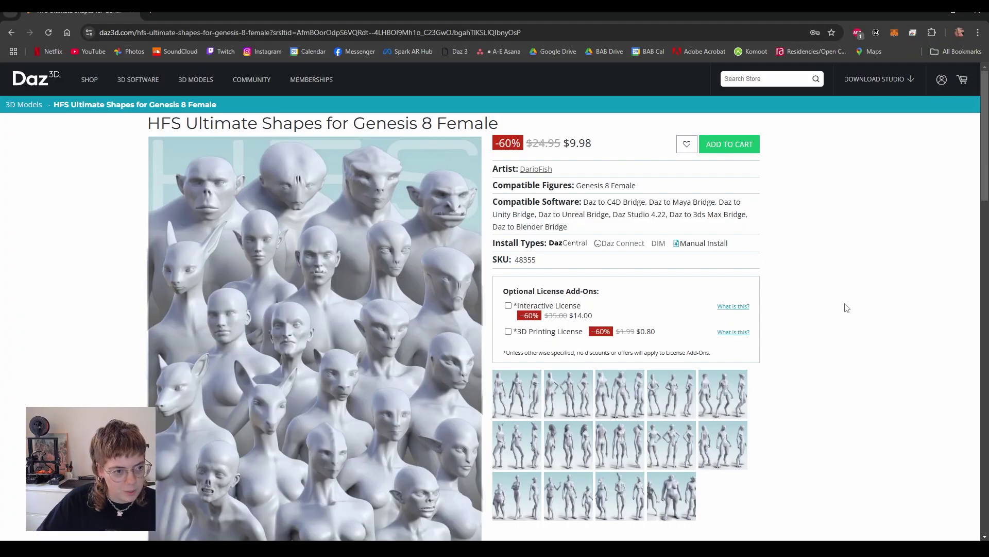
Step: Look over the HFS Ultimate Shapes for Genesis 8 Female product page and return to Daz Studio
scroll(846, 308, down, 12)
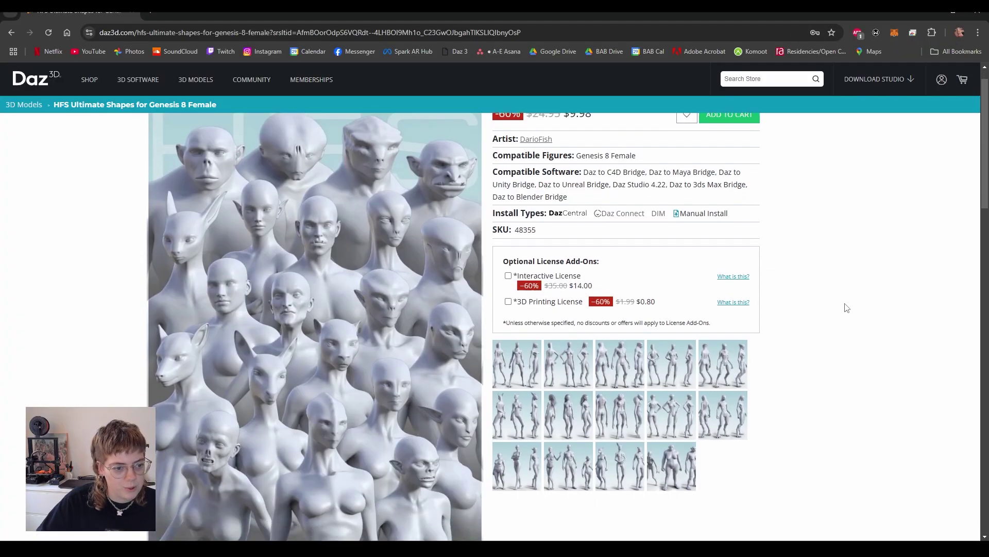
scroll(847, 308, down, 5)
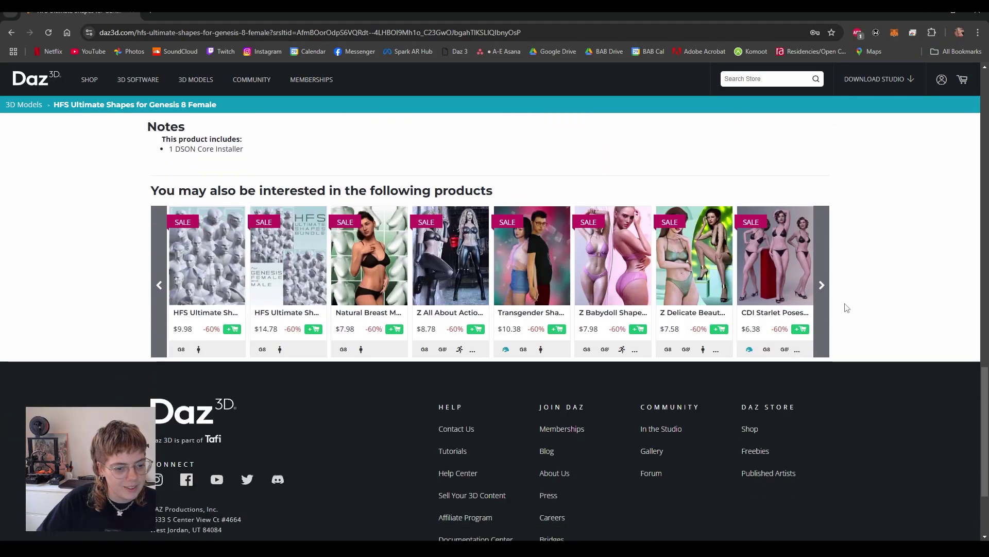
scroll(845, 302, up, 20)
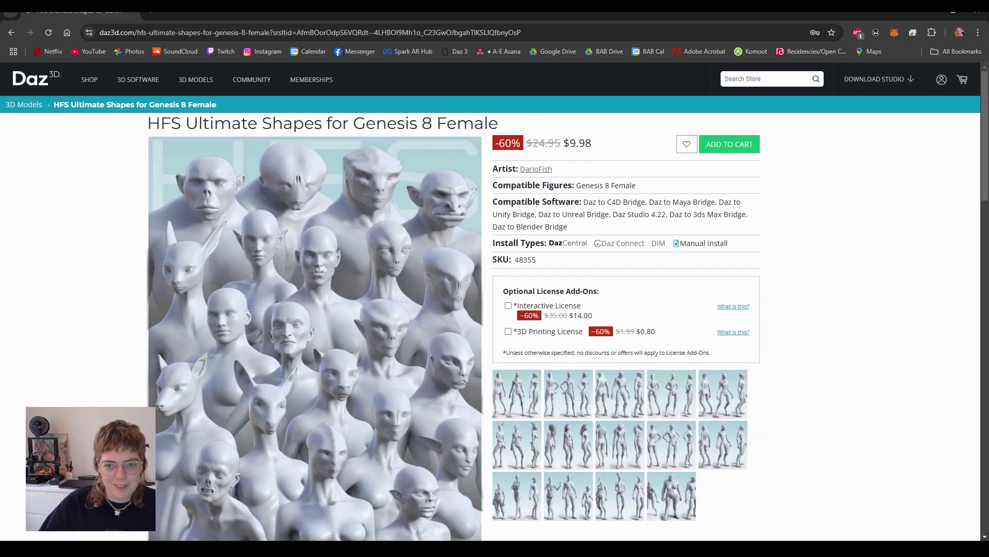
click(974, 18)
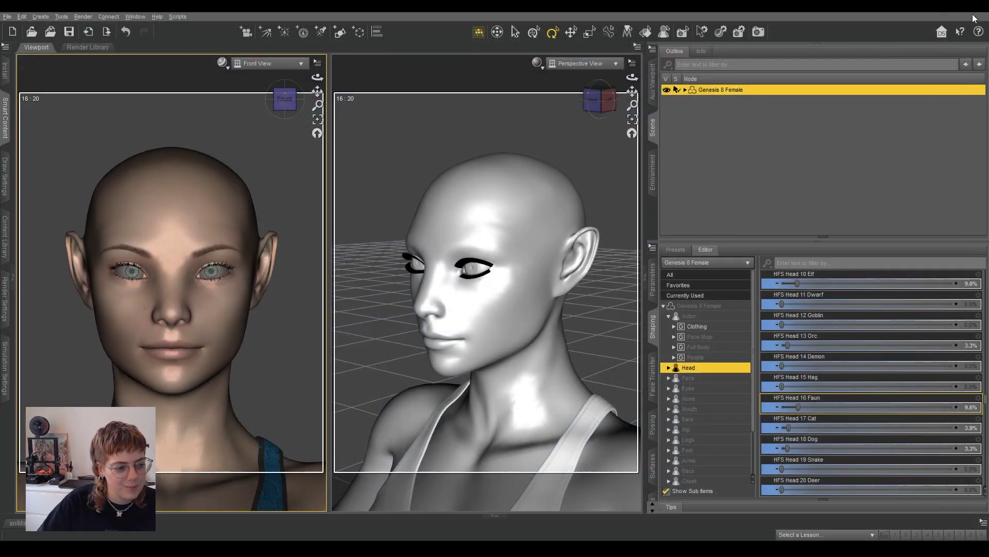
Step: Switch from the head morphs to the figure's Face morphs and set Brow Depth to -2.3%
scroll(880, 424, down, 2)
scroll(880, 425, down, 2)
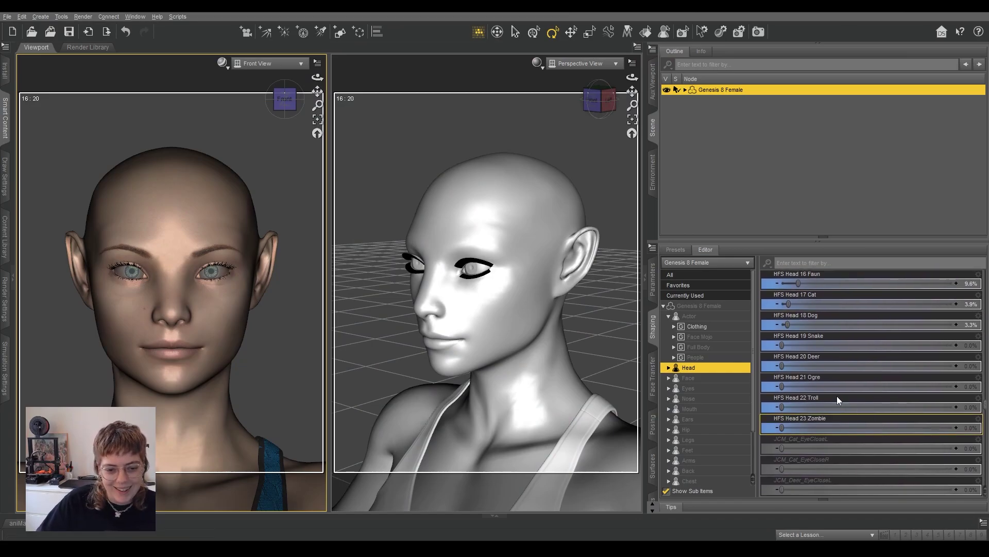
click(688, 378)
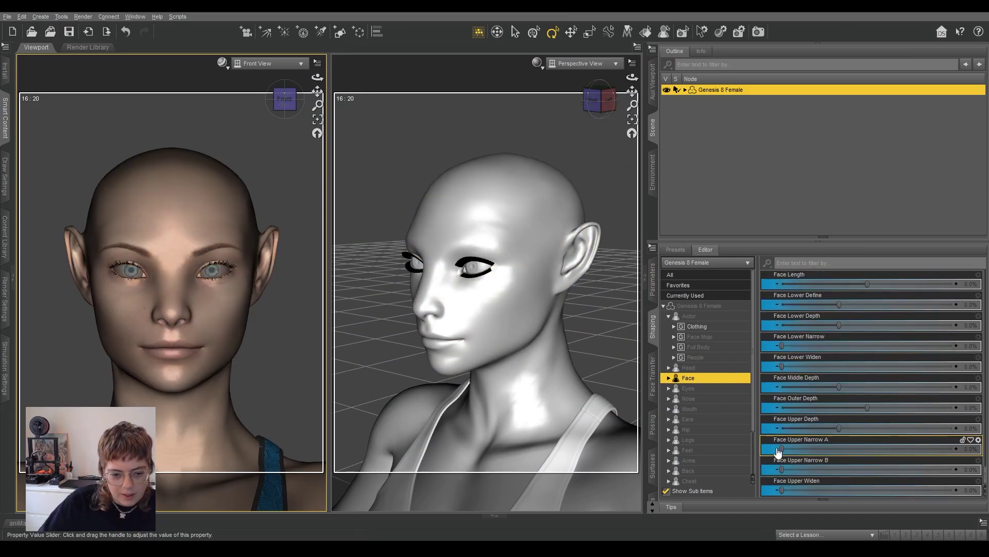
scroll(800, 439, up, 5)
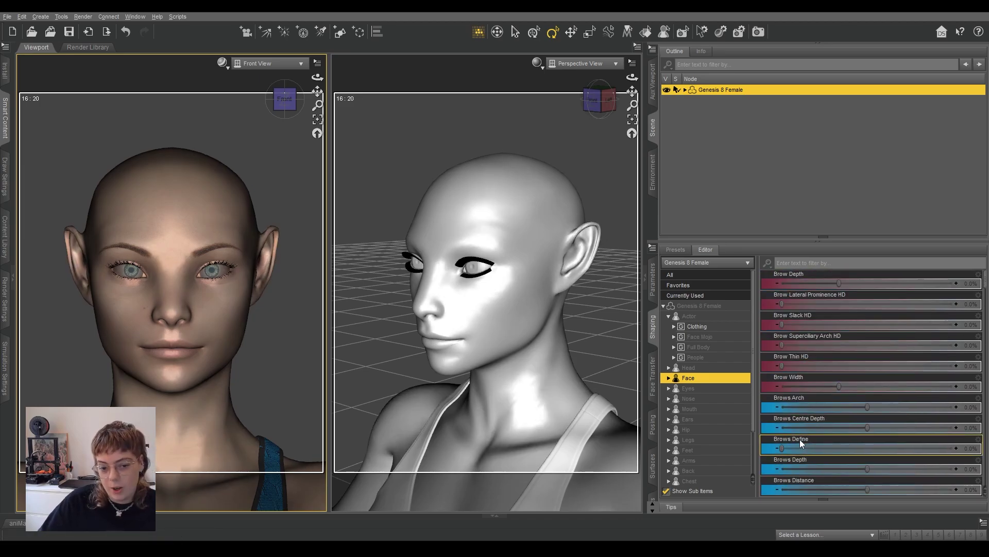
click(807, 399)
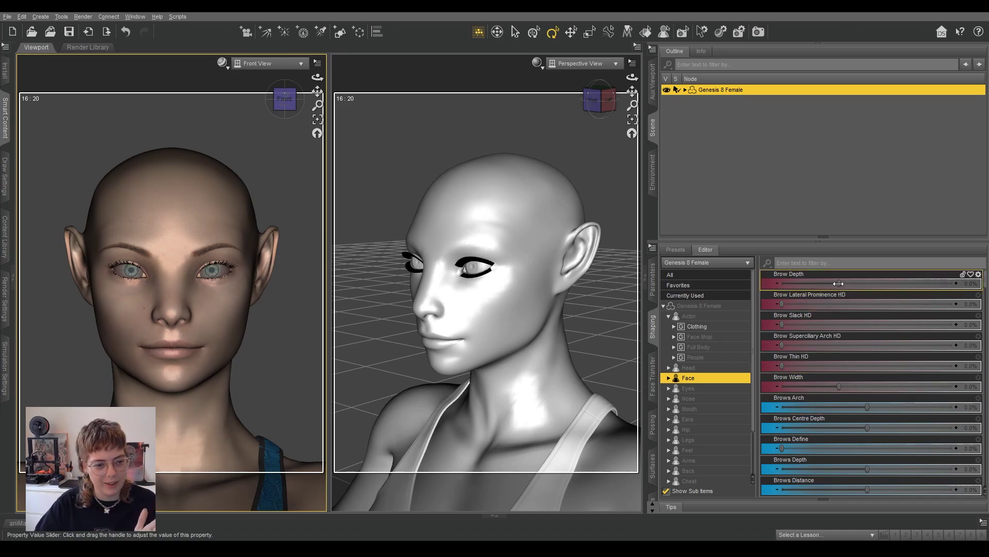
drag(834, 284, 838, 284)
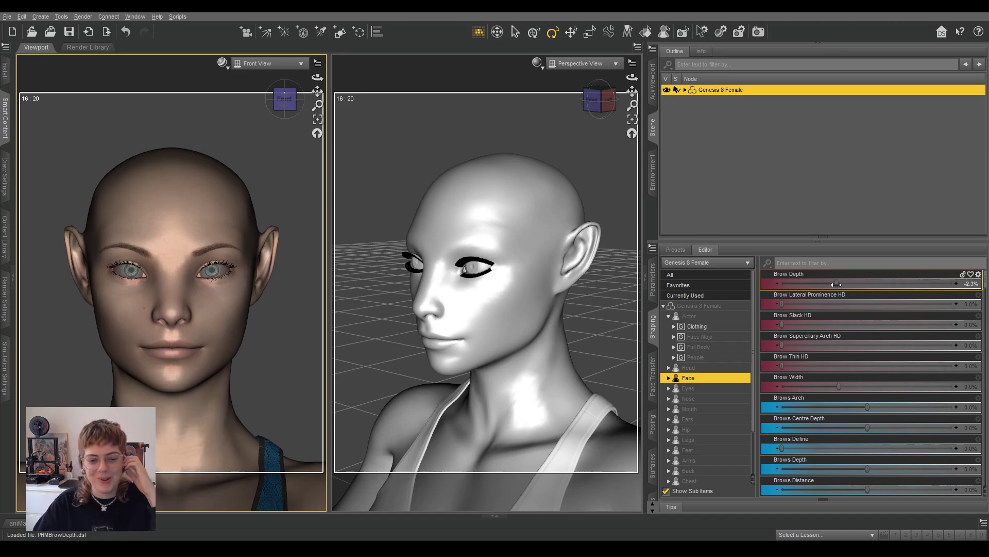
Step: Set Brows Depth to -5.1%, Brows Distance to 0.90%, Brows Height to -27.9% and ForeHead Depth to 12.9%
drag(857, 401, 826, 400)
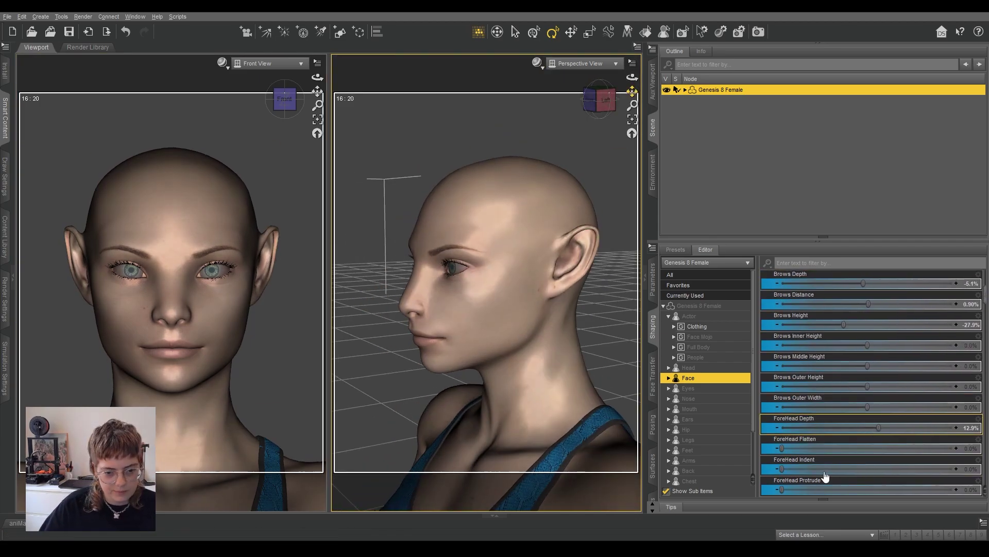
drag(825, 326, 839, 327)
scroll(839, 327, down, 2)
Step: Set Marionette Lines HD to 83.2%, Under Mouth Slack HD to 55.8% and Cheeks Chubby to 96.4%
drag(867, 448, 932, 451)
scroll(914, 448, down, 1)
scroll(914, 447, down, 5)
drag(868, 388, 928, 391)
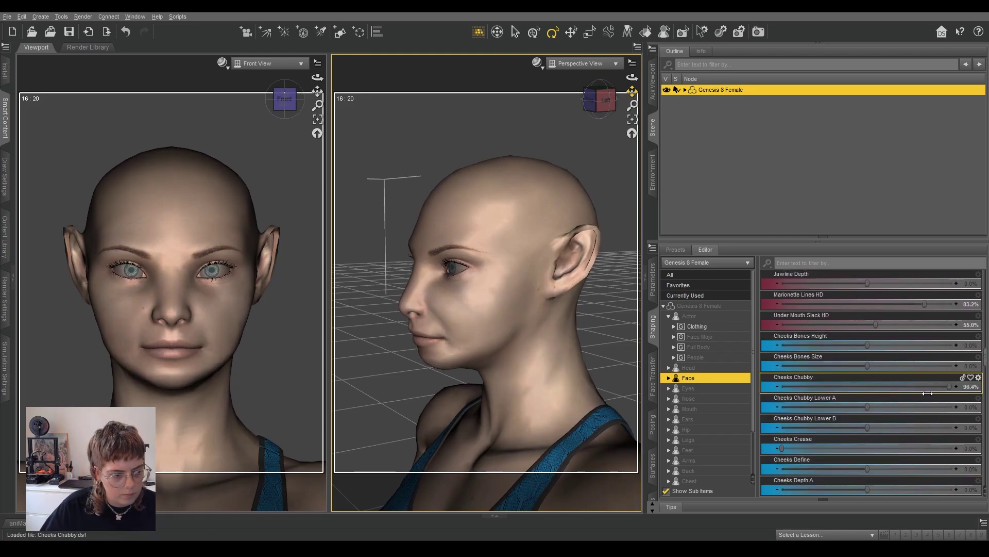
Step: Adjust more of the Face morphs below Cheeks Chubby and set Face Upper Narrow A to 3.6%
scroll(928, 392, down, 2)
drag(782, 324, 866, 325)
drag(867, 387, 860, 388)
scroll(786, 452, down, 5)
drag(868, 469, 902, 470)
scroll(896, 459, down, 5)
drag(782, 449, 830, 448)
scroll(830, 448, down, 5)
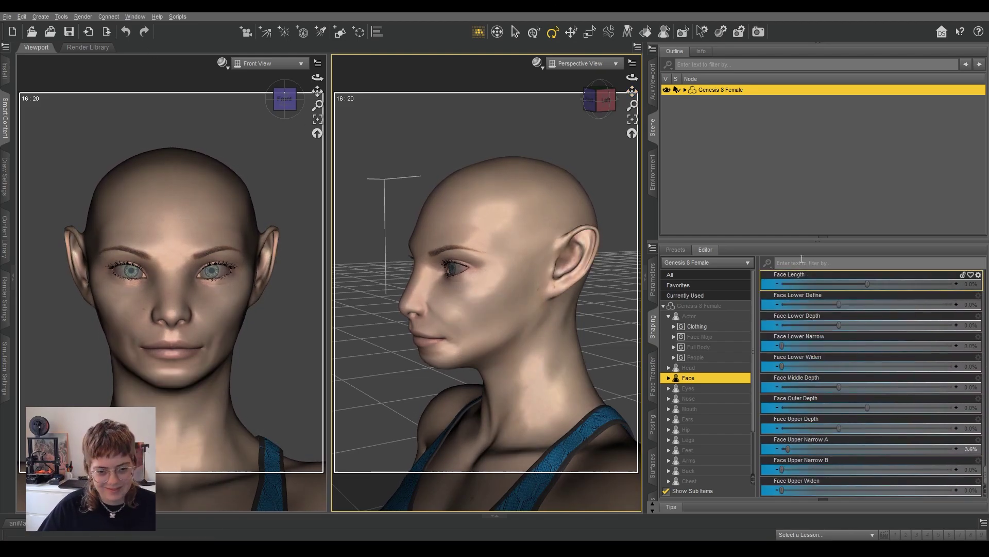
scroll(804, 360, down, 5)
Step: Shape the eyes with Eyelids Heavy 71.2%, Upper Height 72.6%, Almond Inner 43.8%, Almond Outer 14.1%, Angled -48.3%, Depth 56.2% and Height -41.7%
click(688, 388)
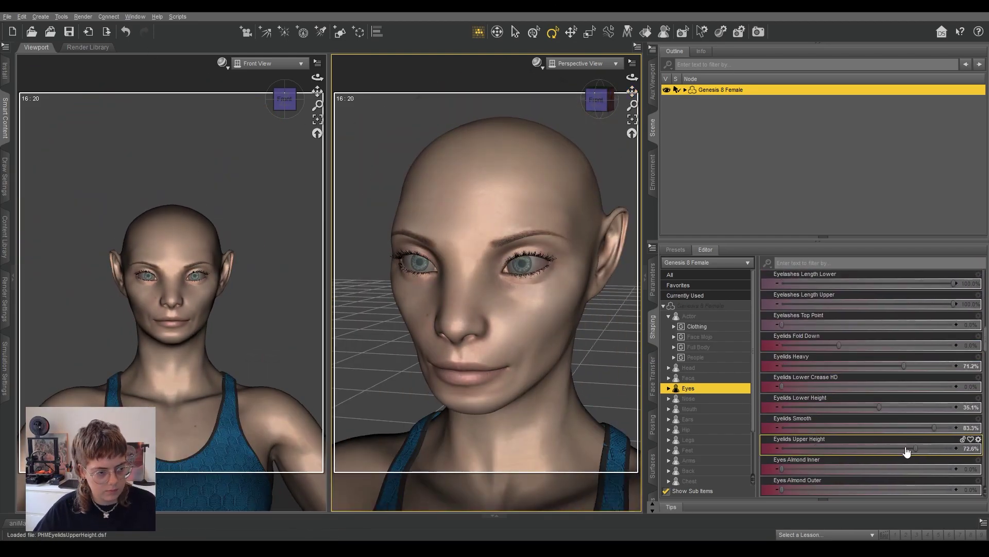
scroll(922, 409, up, 5)
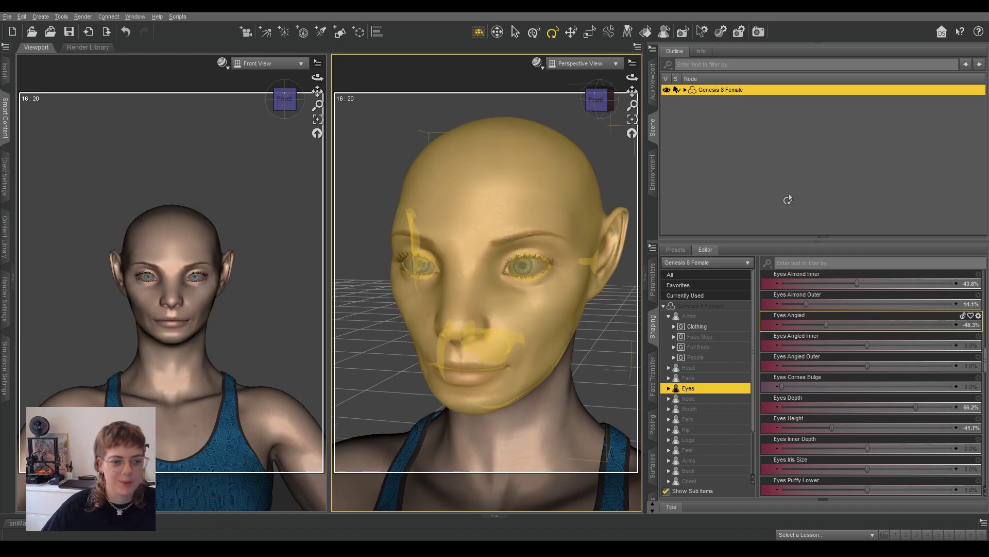
Step: Look through the Female materials in Smart Content, from skin shells to makeup and Victoria 8 presets
click(5, 120)
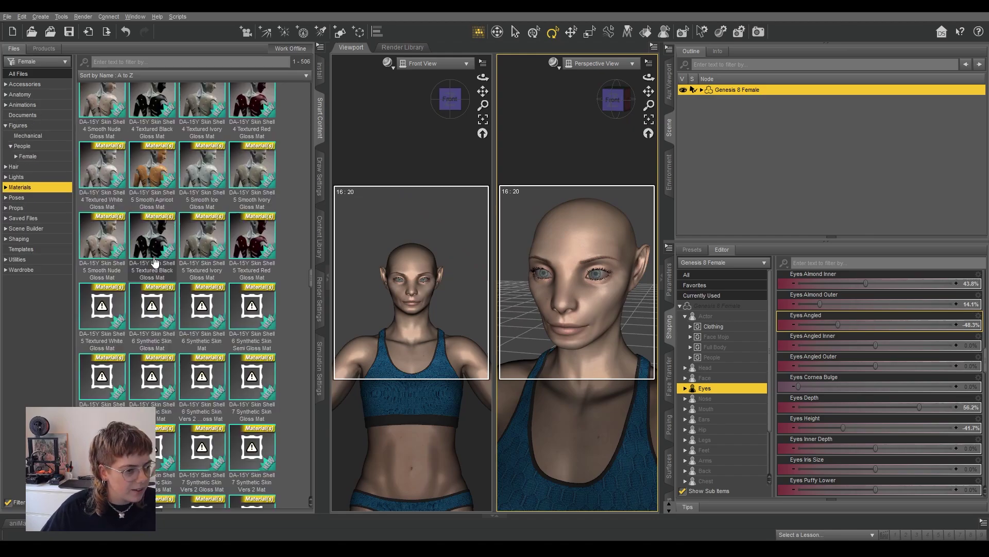
scroll(213, 263, down, 15)
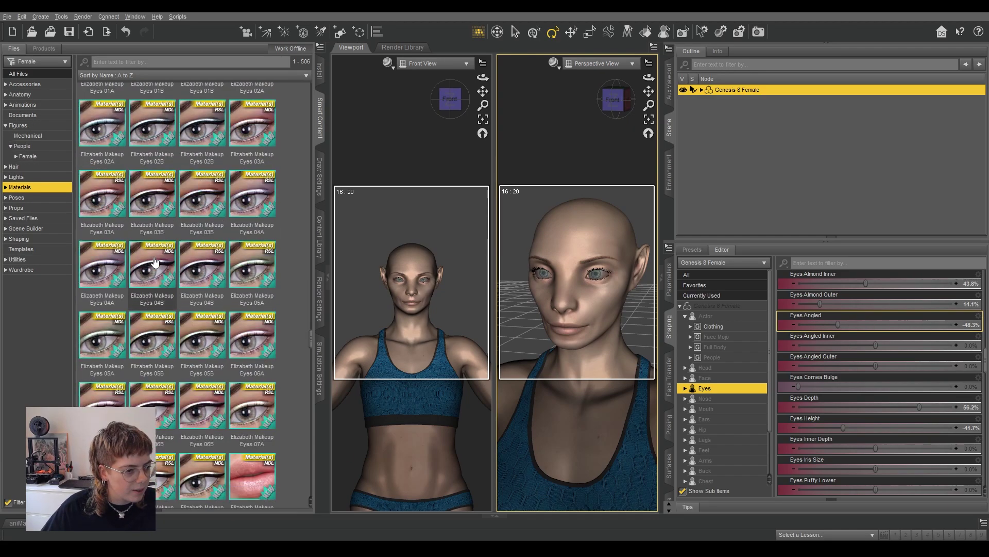
scroll(154, 263, down, 20)
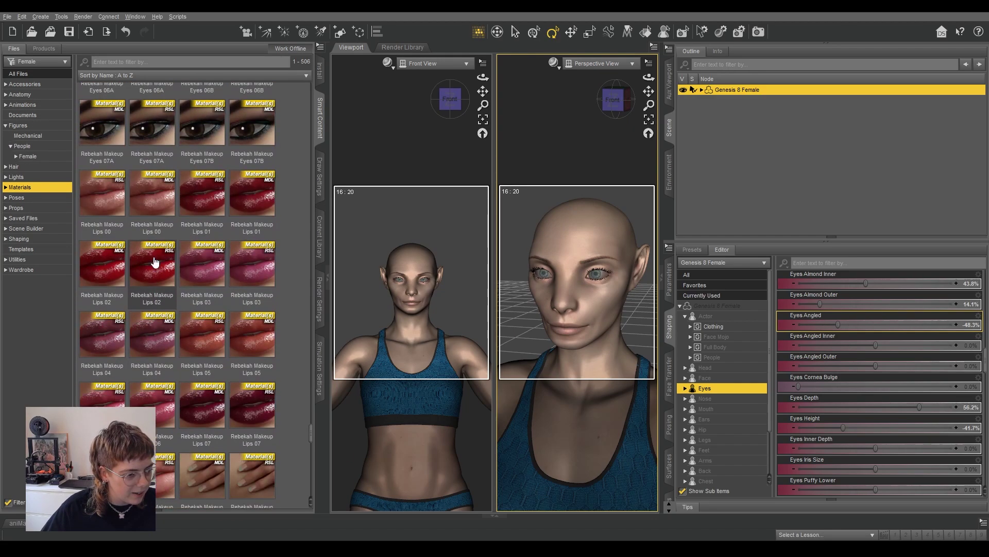
scroll(154, 262, down, 10)
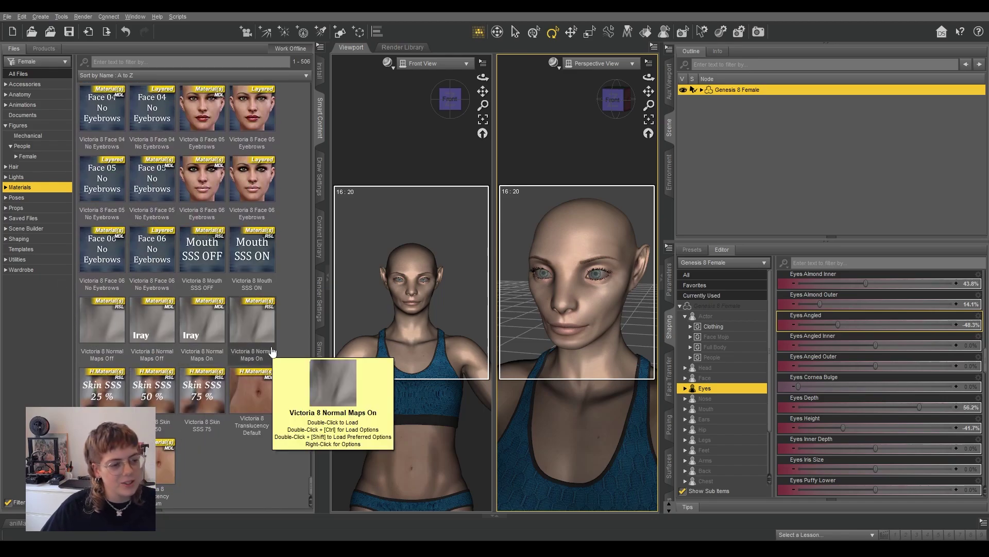
Step: Open the Genesis 8 Female Characters folder in the Content Library and expand Daisy 8
click(320, 238)
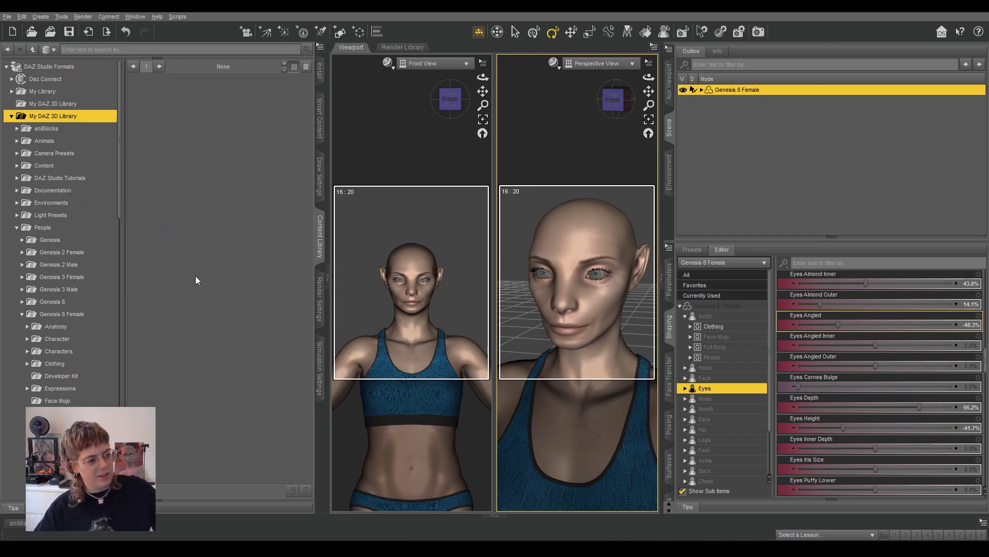
click(56, 351)
scroll(76, 401, down, 4)
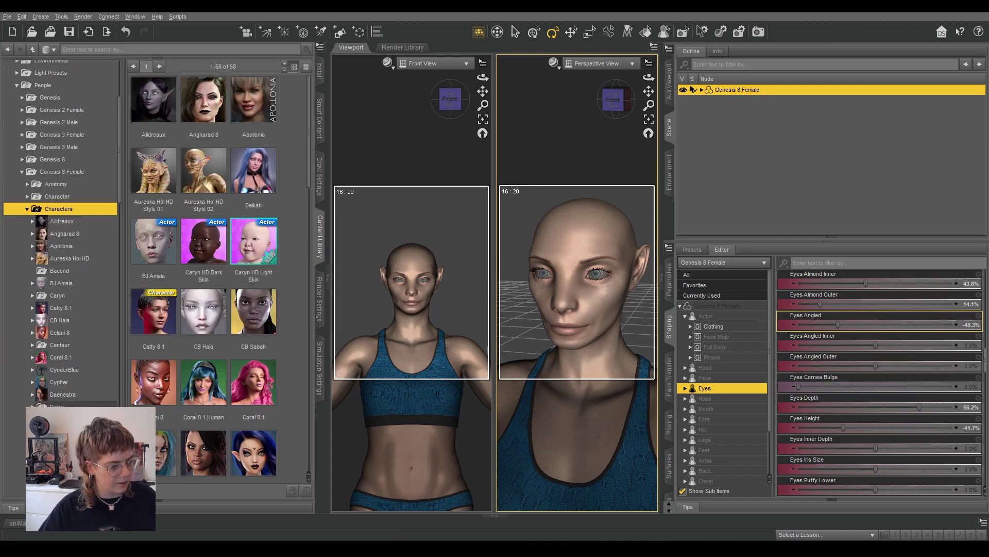
scroll(80, 379, down, 4)
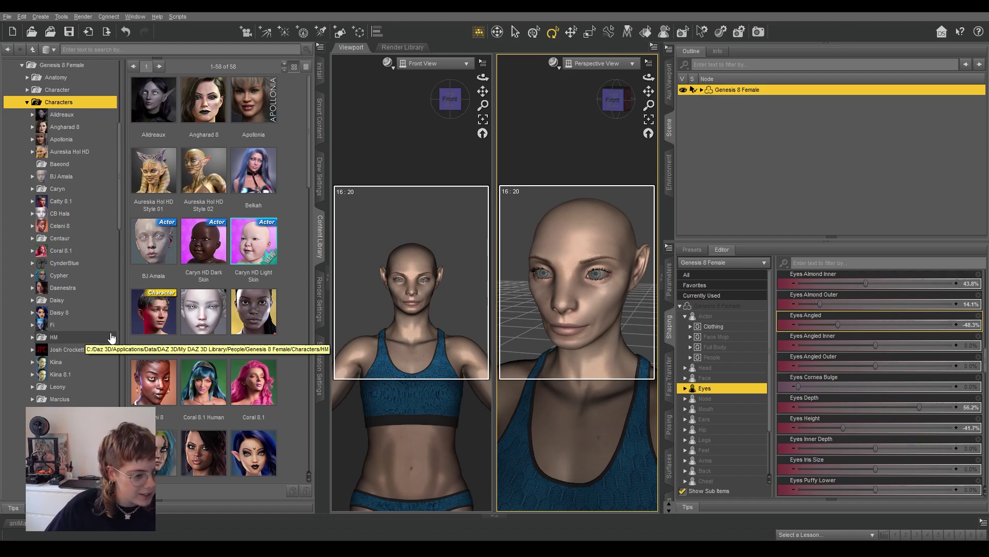
double_click(62, 314)
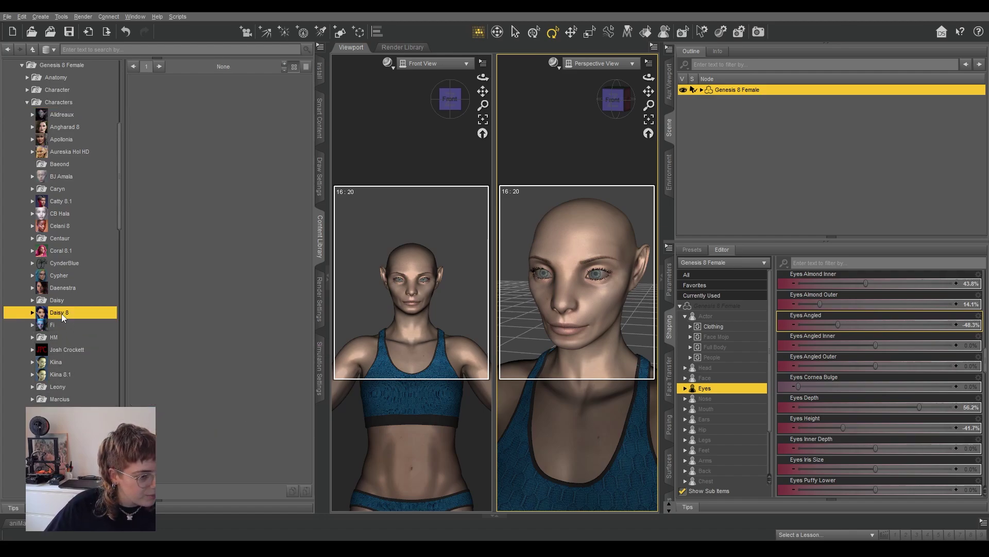
Step: Apply the Cypher Base Skin from the Cypher character's materials to the figure and hide the Content Library
double_click(60, 276)
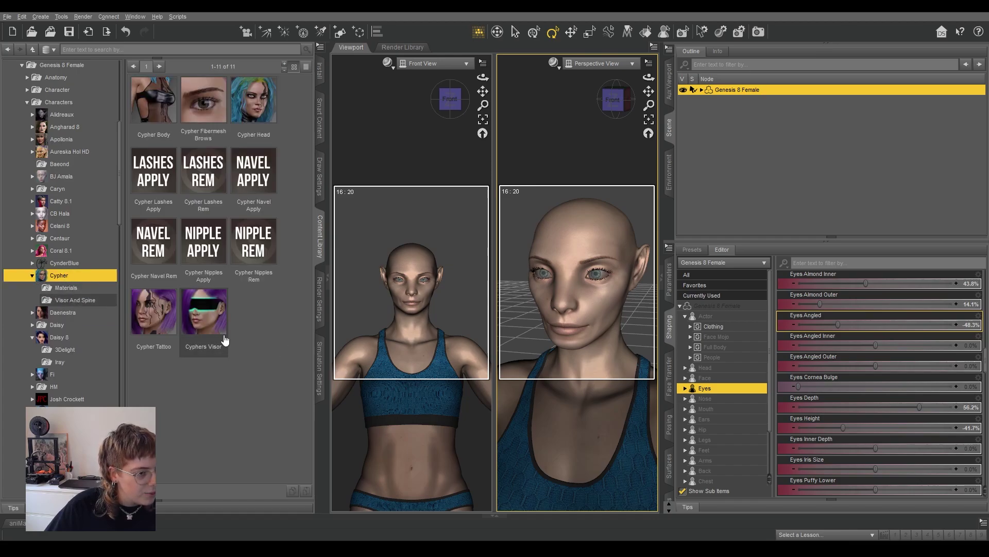
click(73, 288)
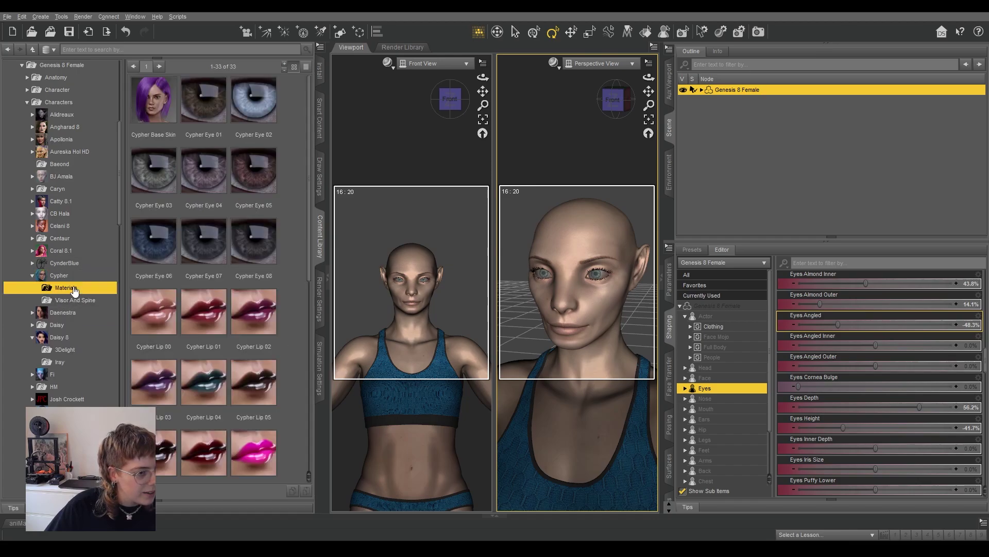
double_click(157, 114)
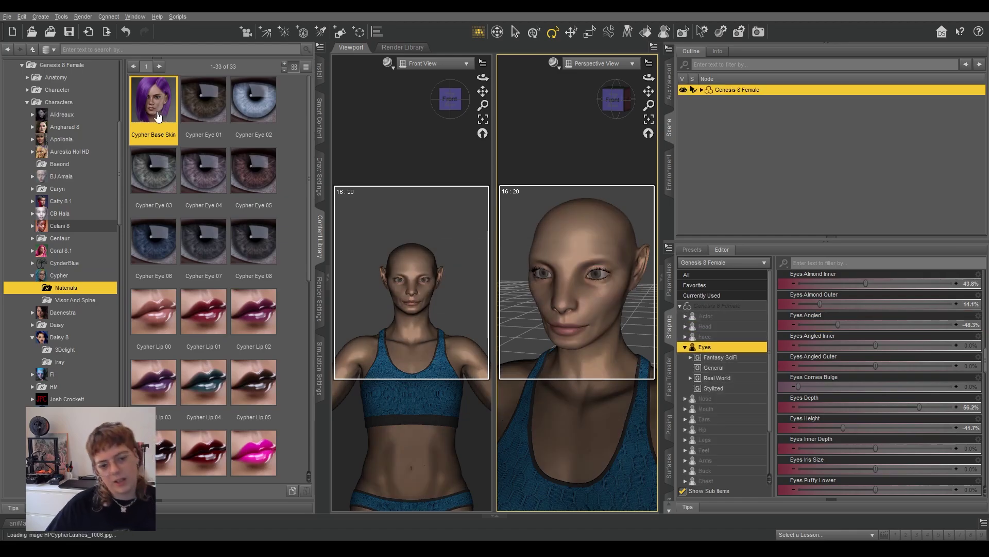
click(319, 238)
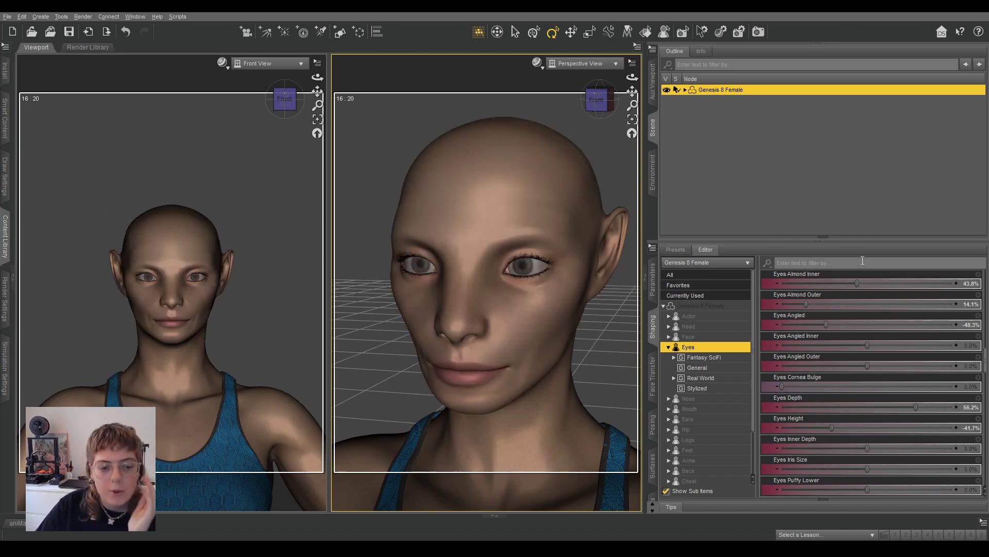
Step: Set Nose Bridge Depth to 19.5% and Nose Bridge Height to -70.0%, and increase Nose Flesh Size
click(742, 397)
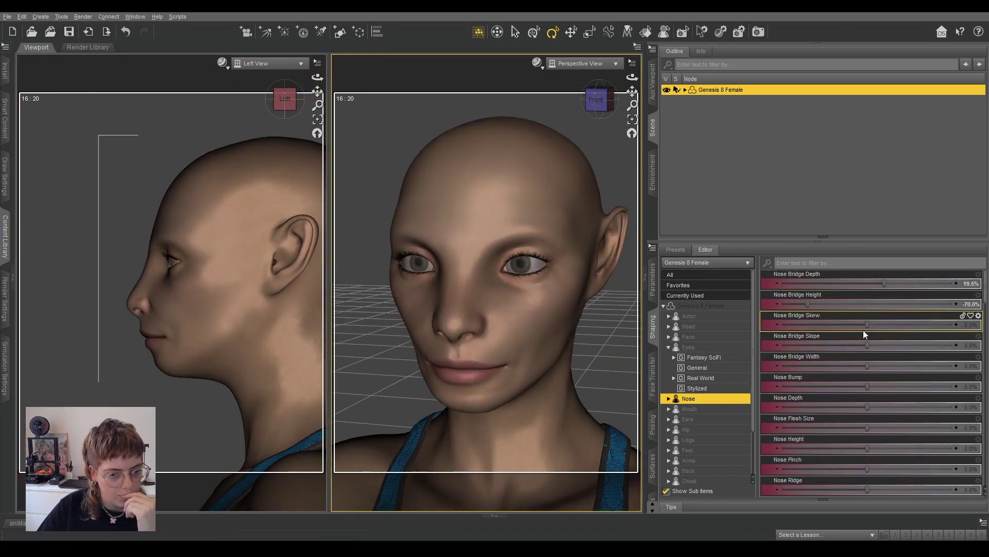
drag(867, 428, 941, 432)
click(596, 99)
scroll(870, 423, down, 3)
drag(867, 407, 861, 417)
Step: In the Mouth morphs, set Mouth Width to -23.7% and Lip Upper Fuller to 13.8%
click(689, 408)
drag(868, 335, 846, 335)
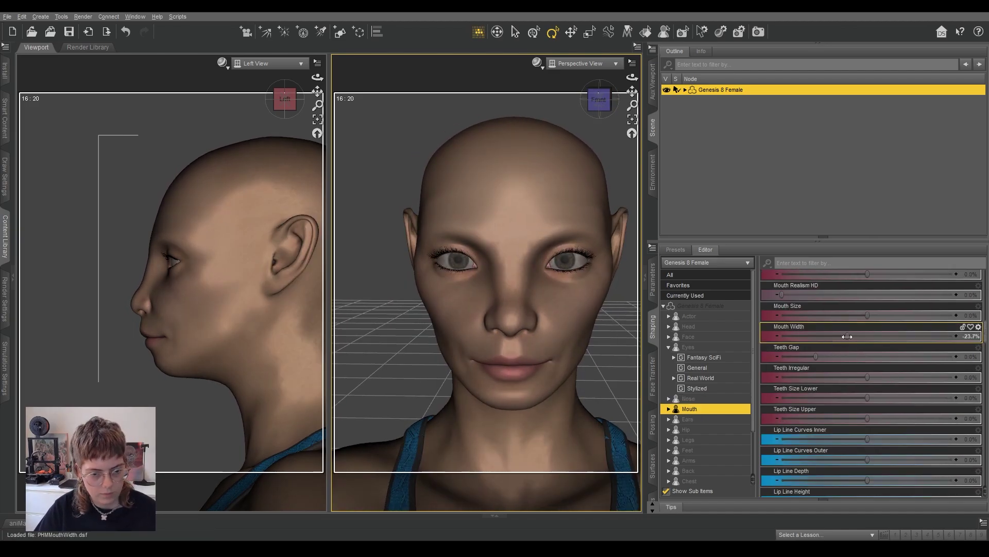
scroll(845, 361, down, 10)
scroll(845, 407, down, 6)
mouse_move(783, 397)
mouse_down()
mouse_move(851, 396)
mouse_move(795, 396)
mouse_up()
scroll(794, 392, down, 3)
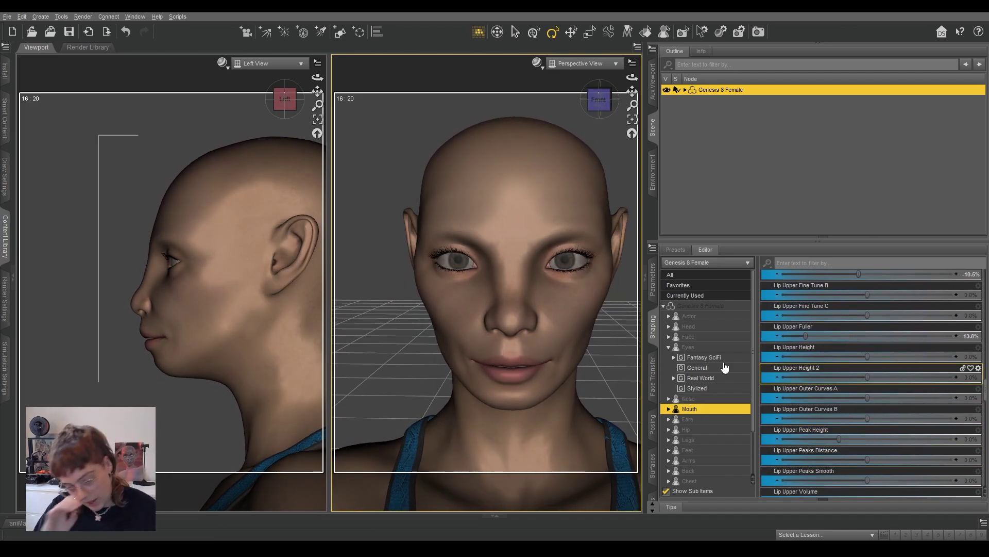
Step: Switch to the posing settings and expand the figure's Pose Controls down to the Head groups
click(653, 425)
click(687, 369)
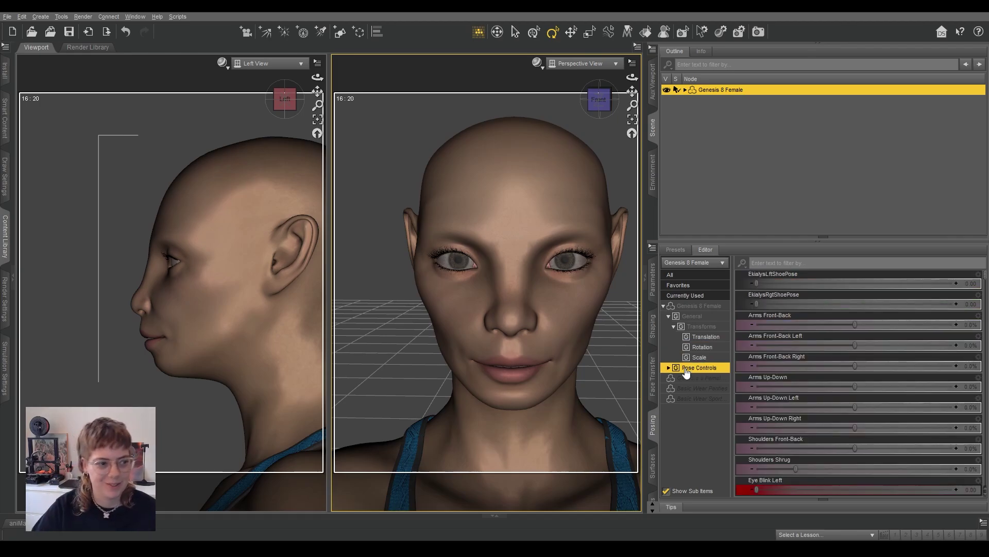
drag(599, 99, 584, 102)
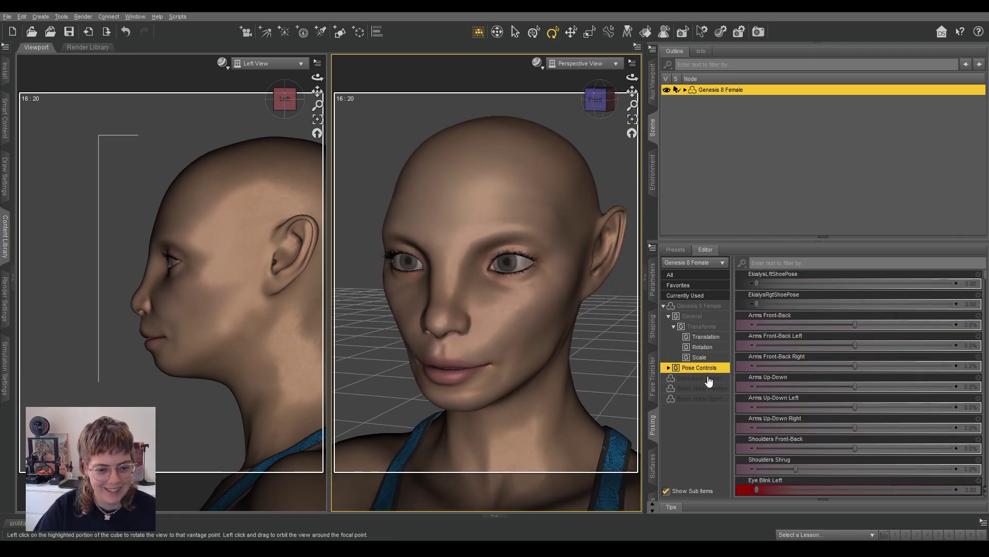
double_click(686, 369)
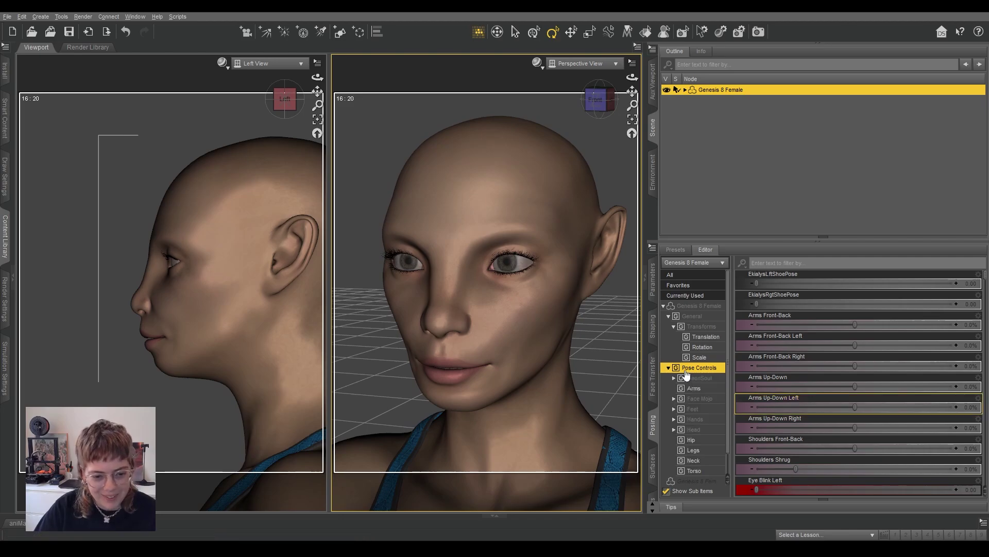
double_click(699, 432)
scroll(702, 435, down, 3)
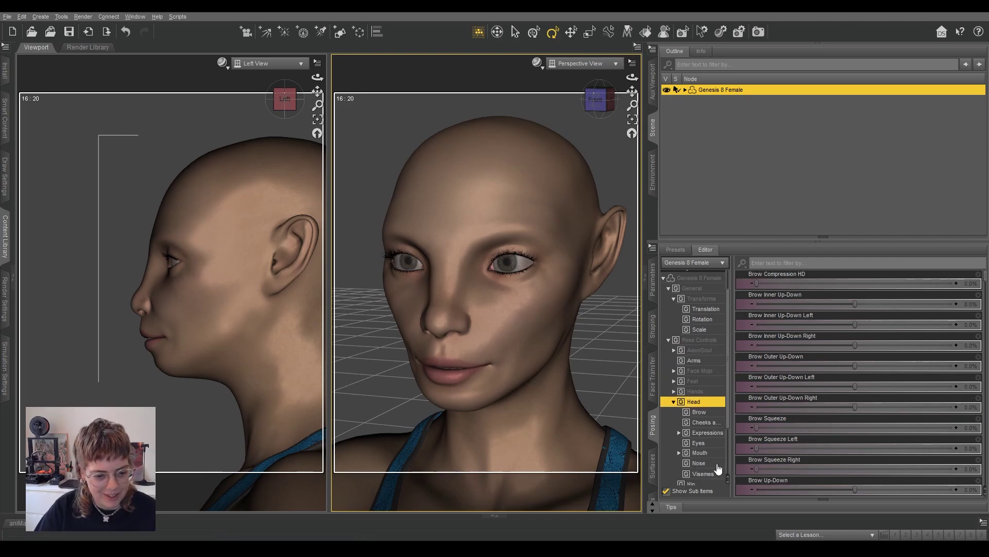
Step: Set the Eyes Relax pose control to 24.1%
click(704, 443)
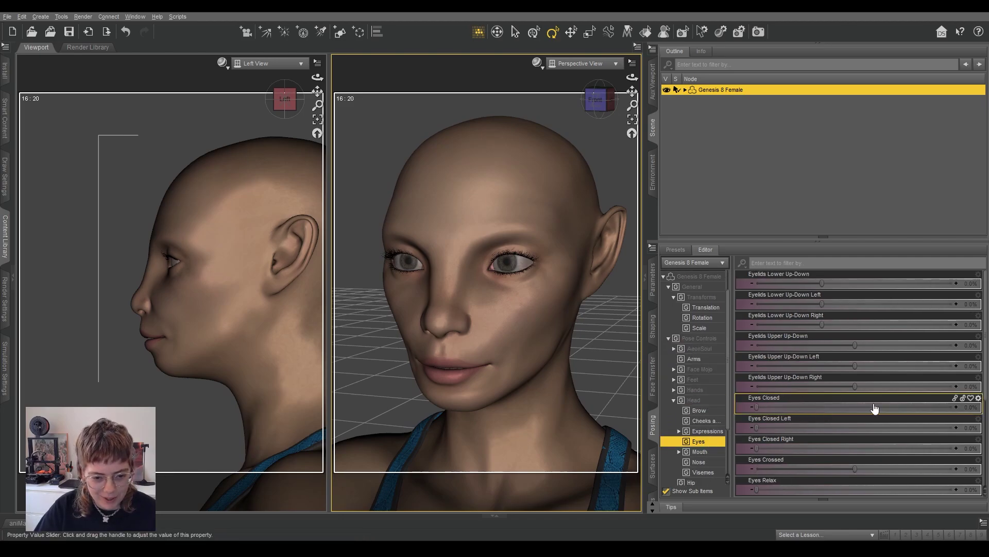
scroll(874, 409, down, 3)
drag(756, 427, 804, 427)
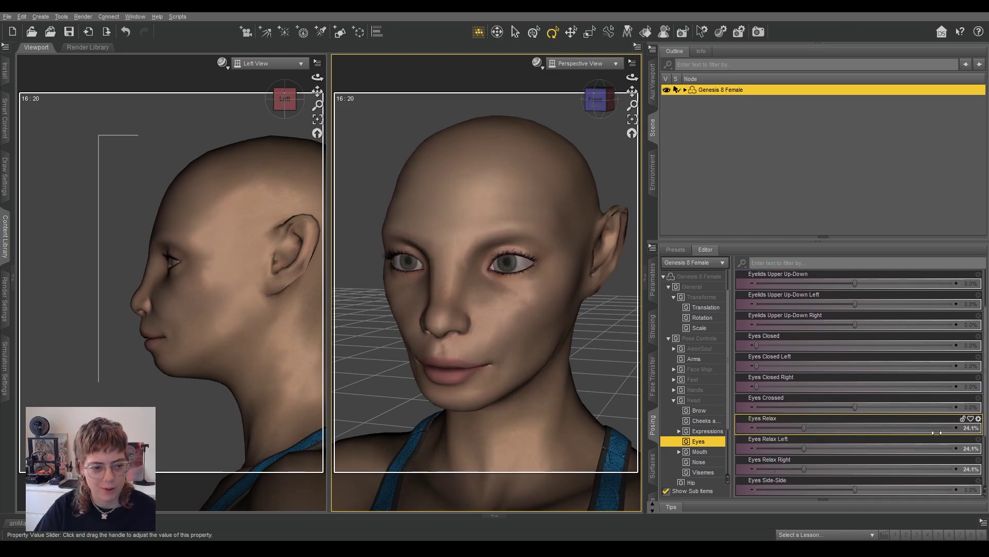
Step: Set the Eyes Relax pose control to 100% and Eyes Closed to 13.1%
drag(937, 433, 969, 432)
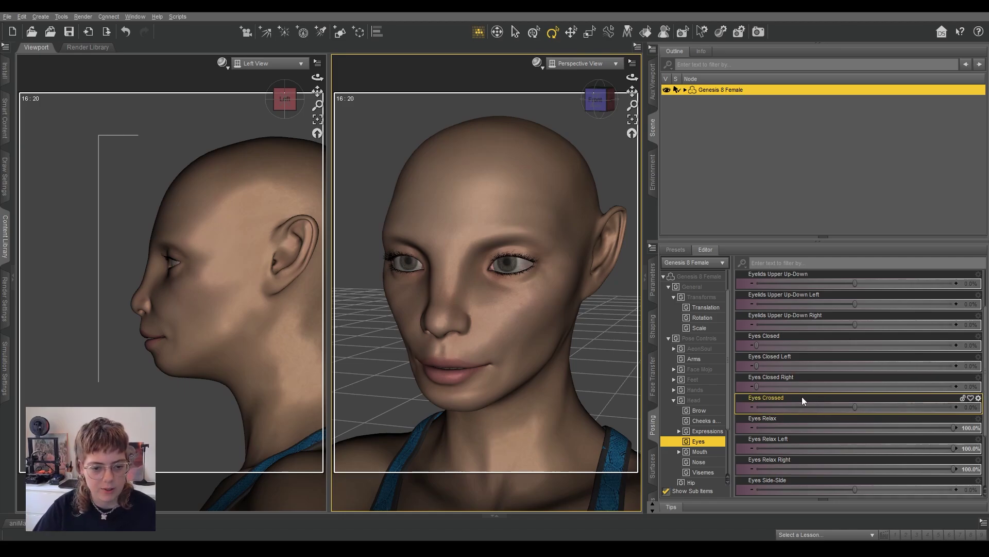
drag(757, 345, 770, 345)
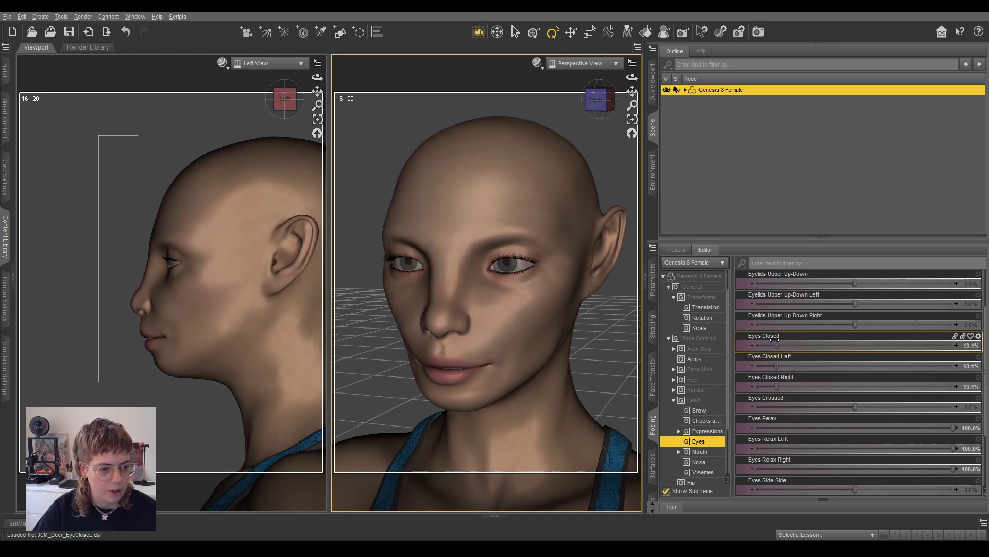
click(598, 100)
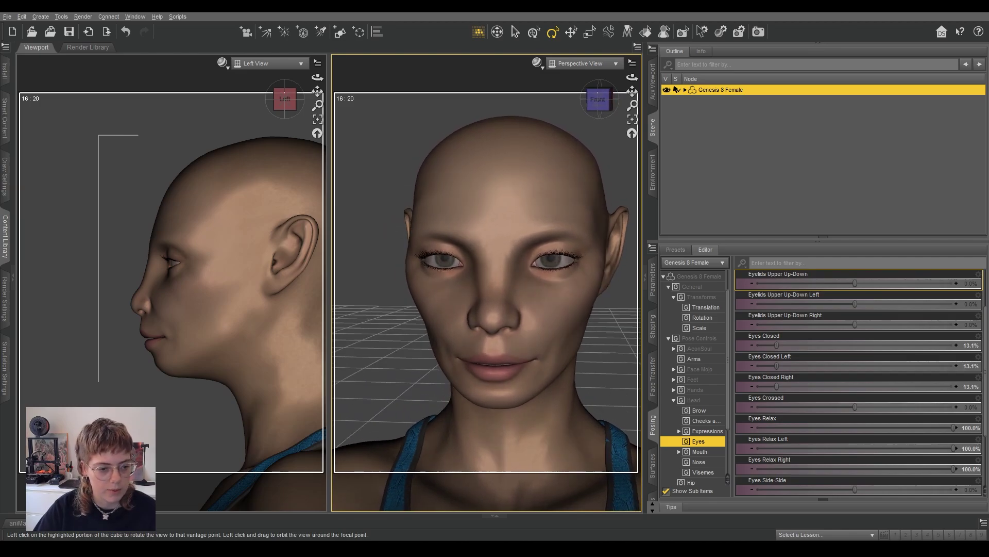
drag(597, 102, 569, 103)
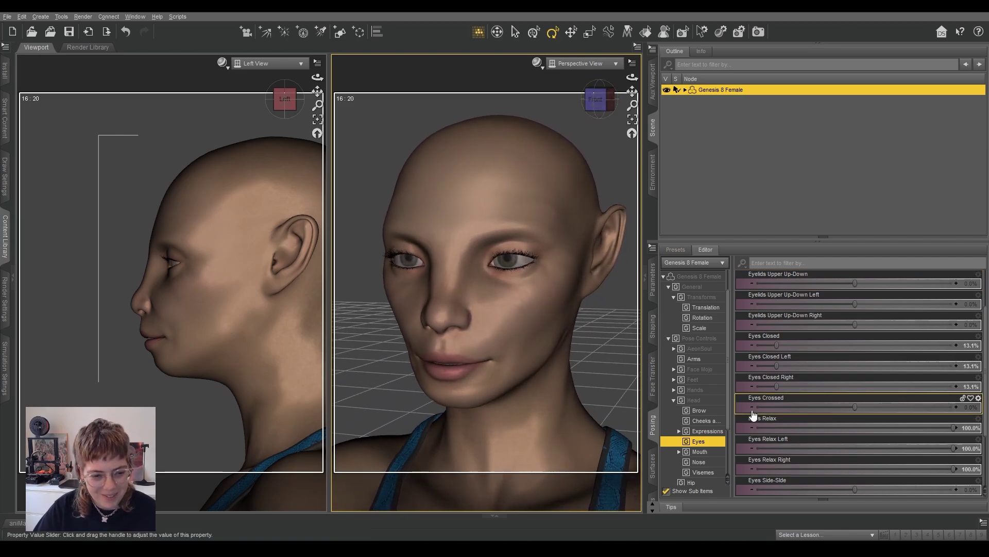
Step: In the Mouth shaping morphs, reset Lip Upper Corners Pout and Lip Lower Height 2 to 0%
click(650, 338)
click(689, 368)
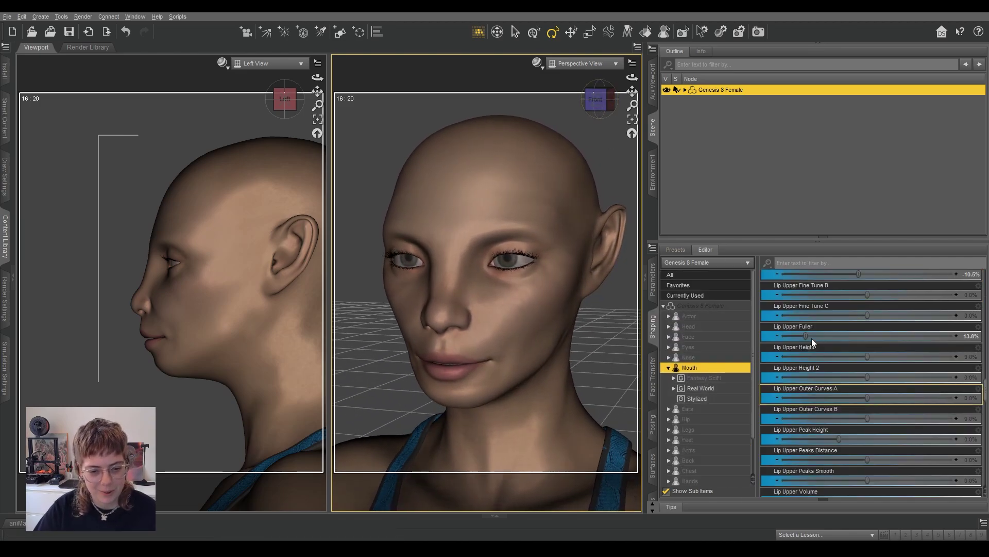
scroll(880, 397, down, 3)
scroll(880, 397, up, 1)
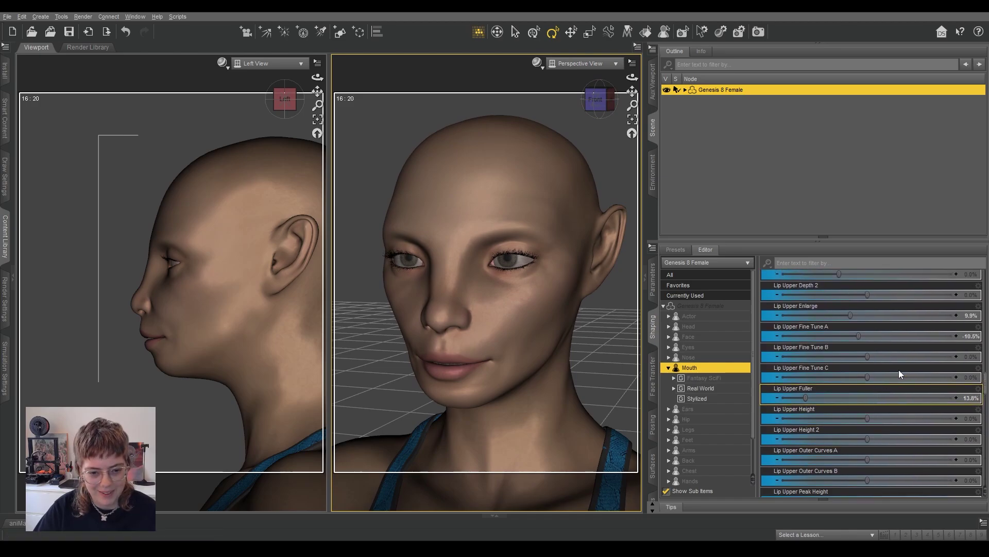
scroll(923, 410, up, 4)
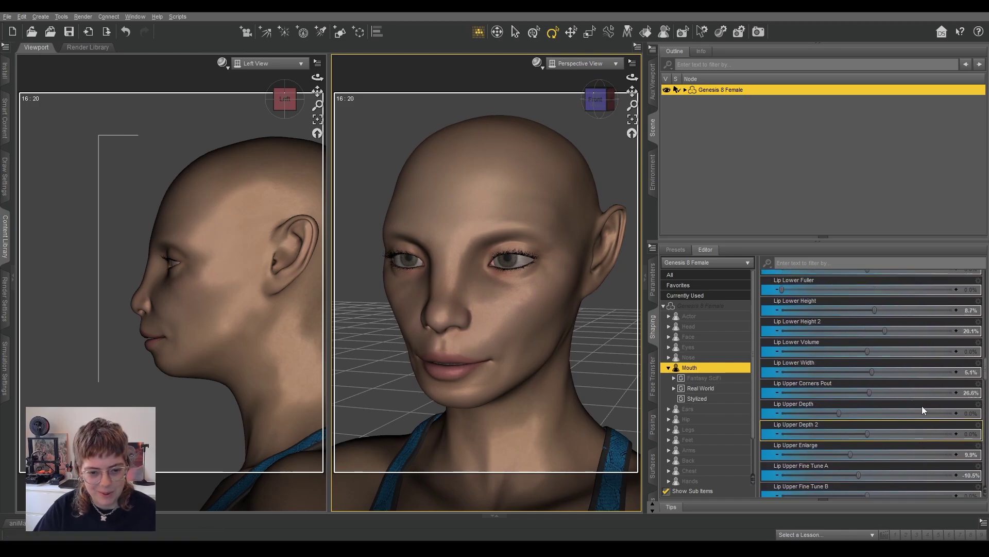
scroll(922, 410, up, 1)
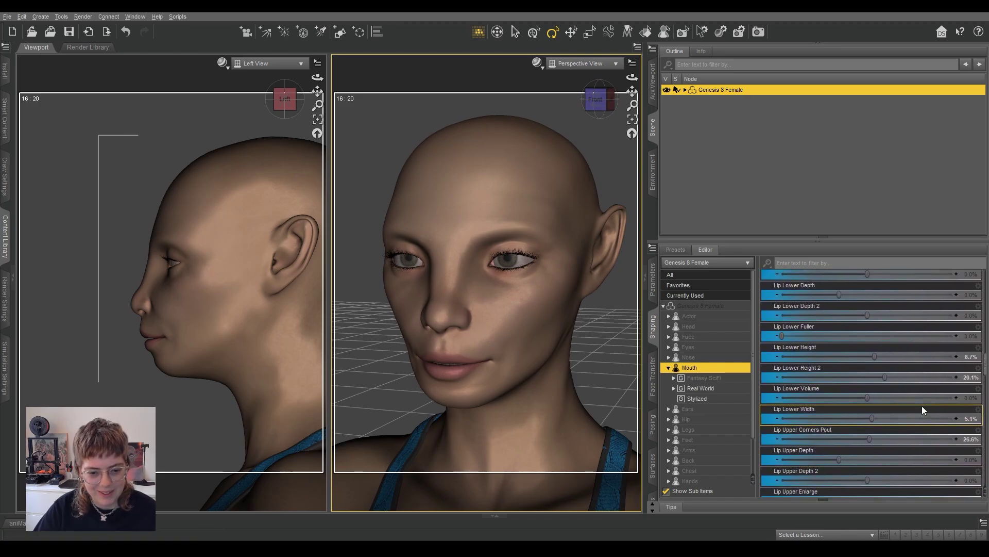
click(969, 440)
text(0)
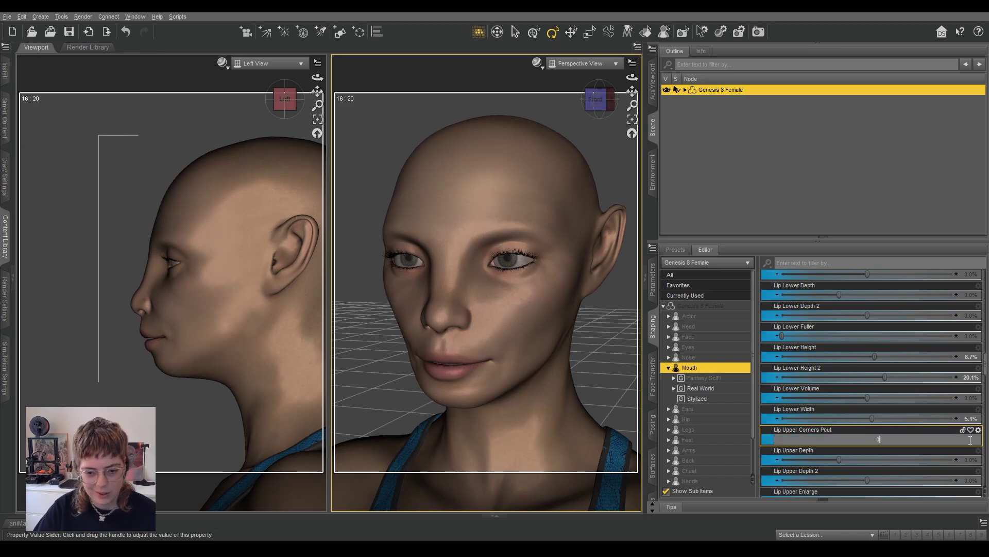
key(Return)
click(967, 379)
text(0)
key(Return)
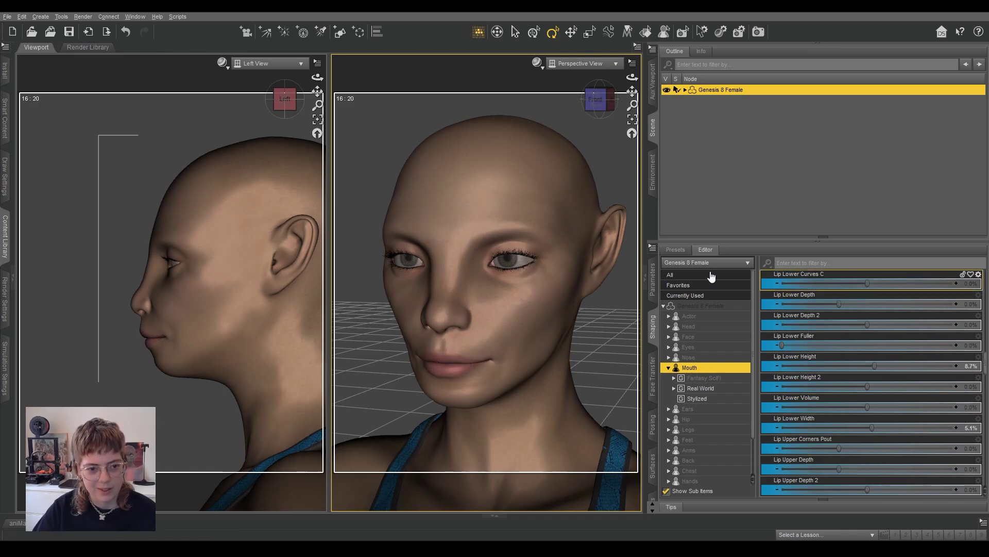
Step: In the Mouth pose controls for the head, set Mouth Frown to 40.6%
mouse_move(605, 100)
mouse_down()
mouse_move(632, 100)
mouse_move(607, 98)
mouse_up()
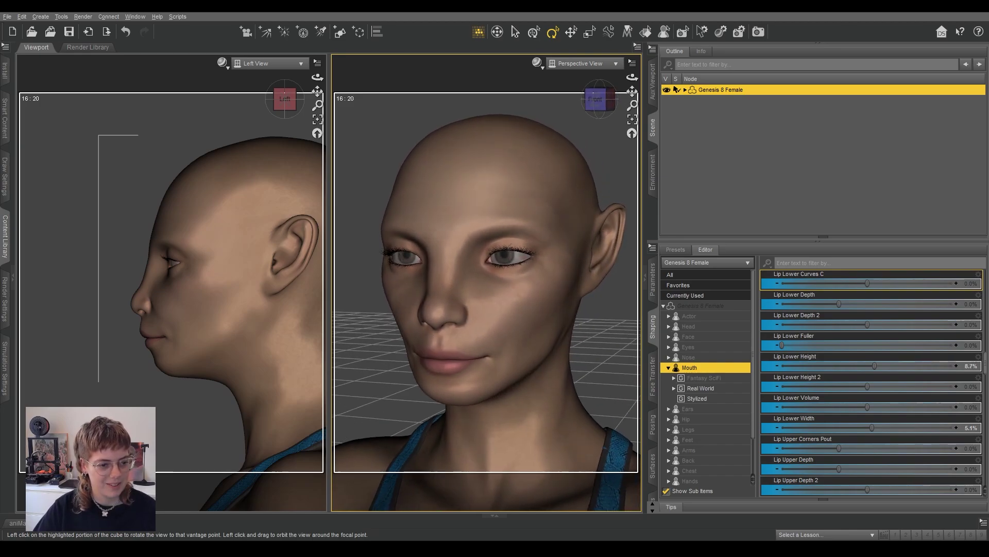
click(652, 424)
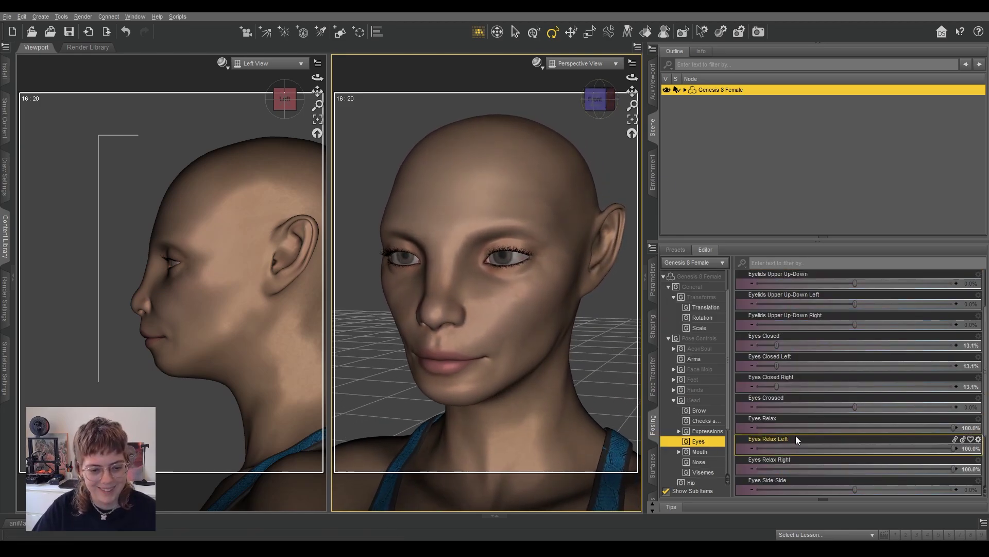
click(700, 451)
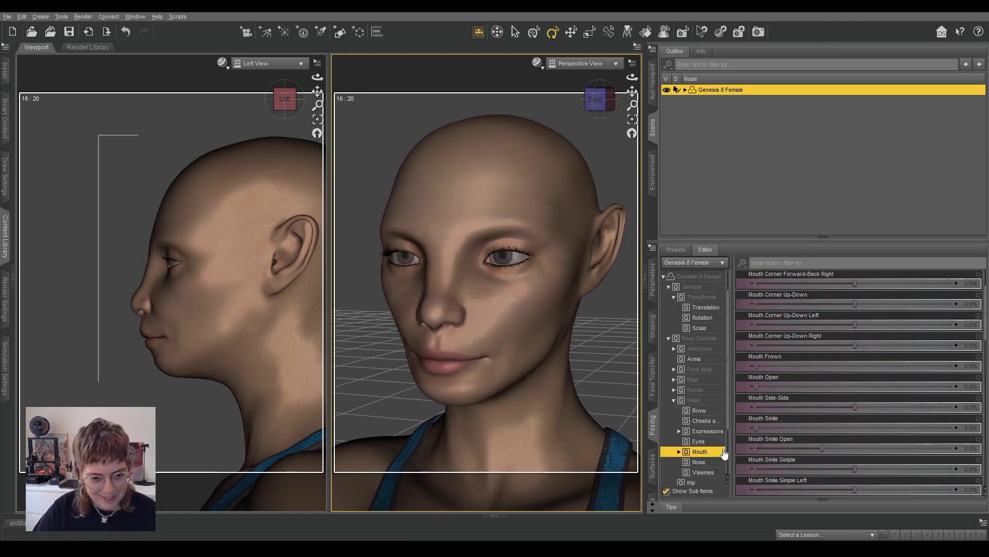
drag(758, 365, 788, 366)
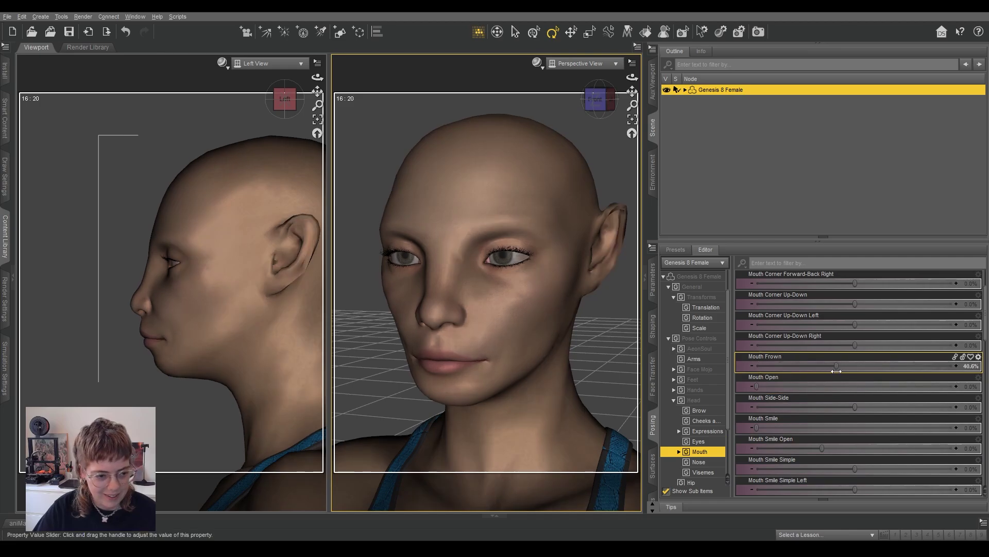
click(599, 100)
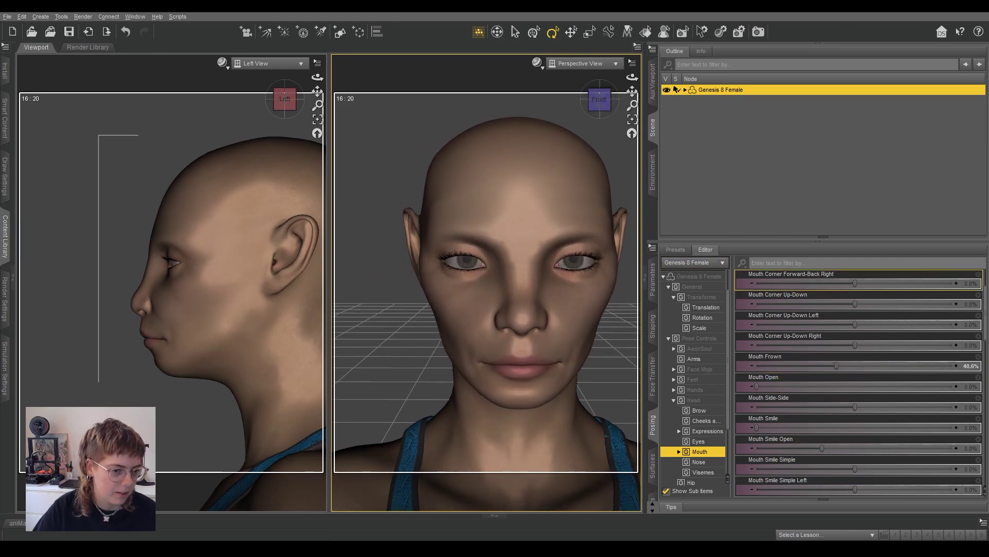
mouse_move(606, 101)
mouse_down()
mouse_move(582, 102)
mouse_move(606, 101)
mouse_up()
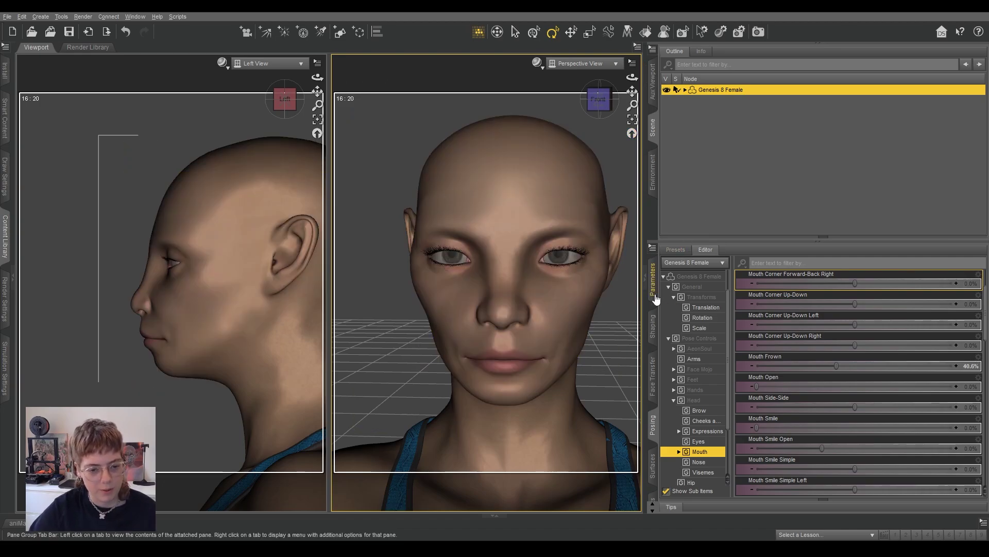
Step: Show the Hands shaping morphs, use a single perspective viewport, and frame the whole figure in it
click(796, 360)
scroll(813, 410, up, 5)
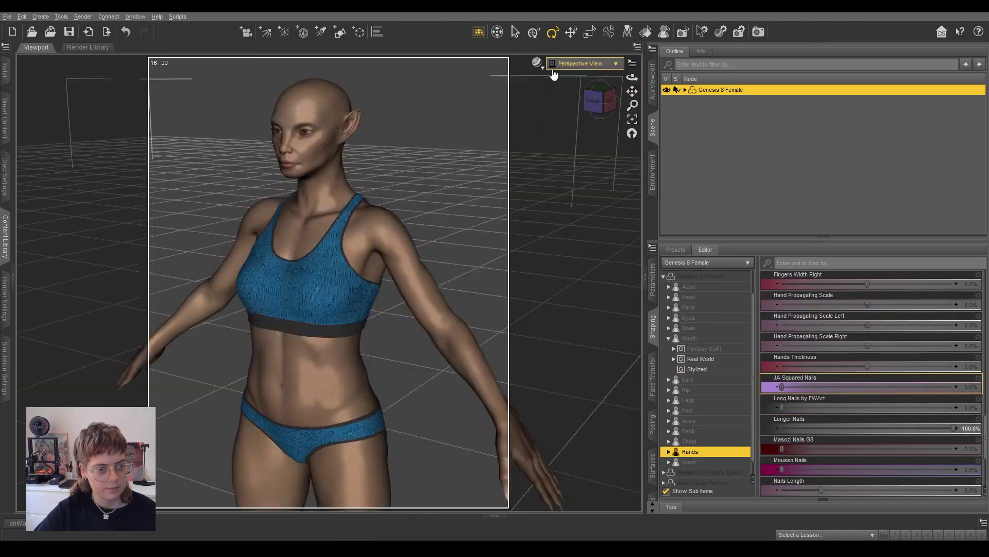
click(596, 100)
click(5, 236)
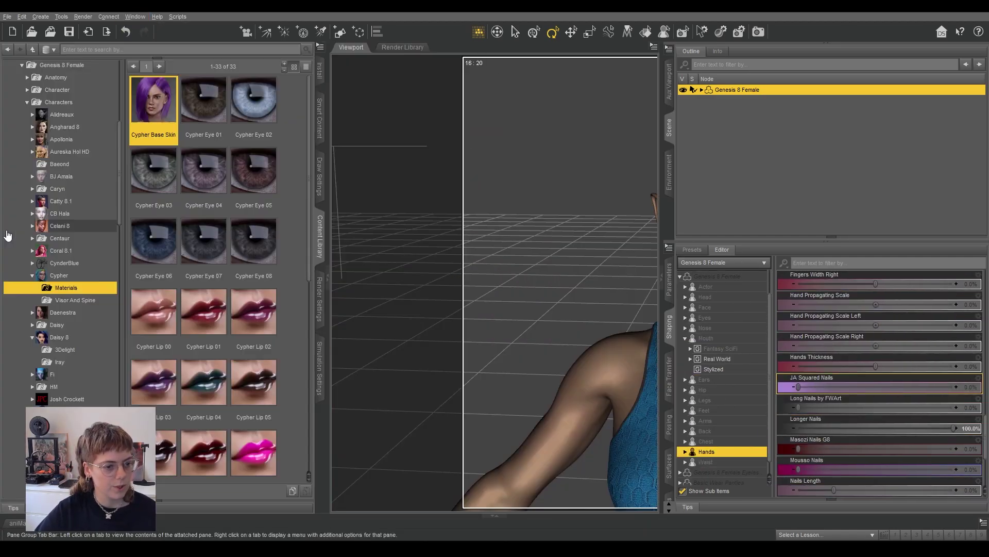
drag(646, 90, 608, 103)
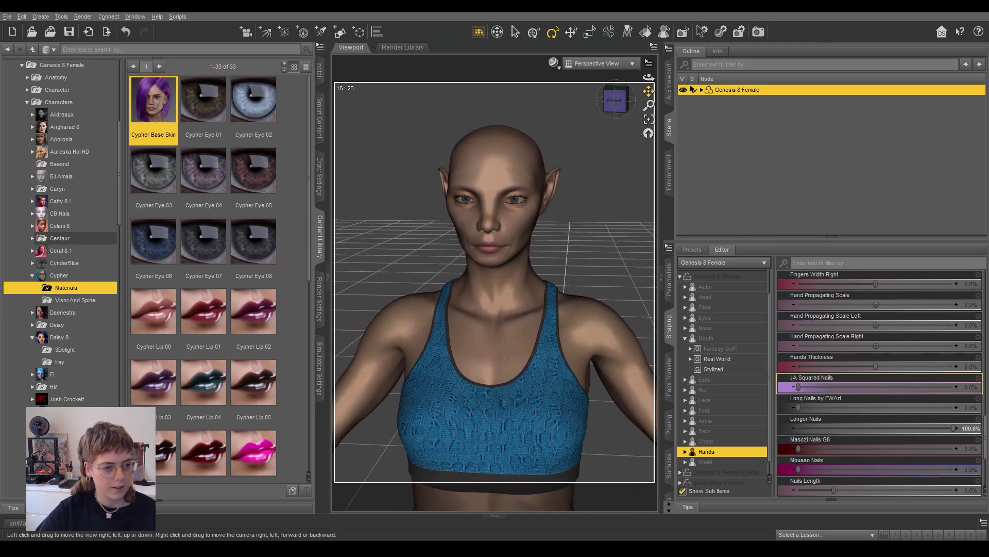
click(649, 120)
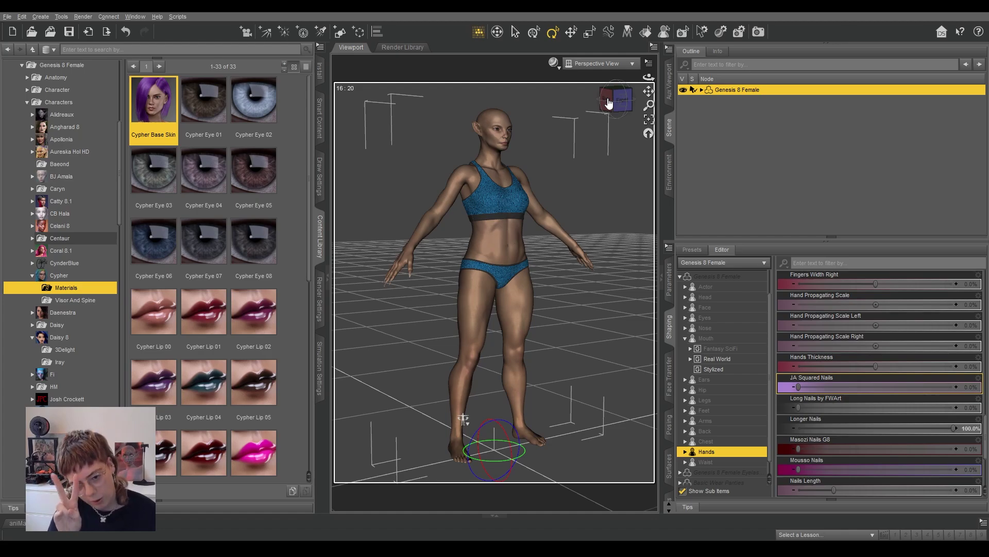
scroll(78, 276, up, 3)
Step: Browse the Poses in Smart Content and apply the non-mirrored Z LOVUP 12A G8F pose to the figure
click(320, 119)
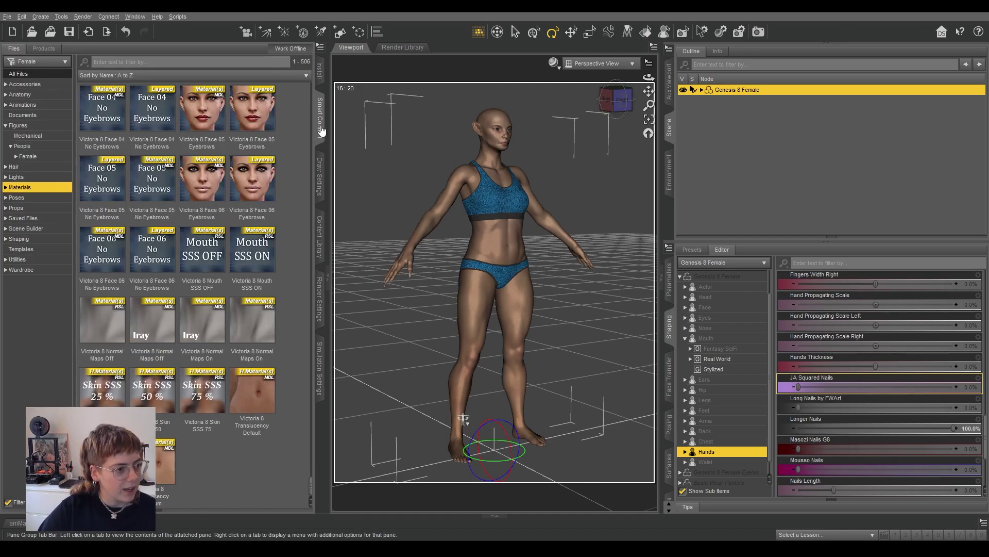
click(26, 198)
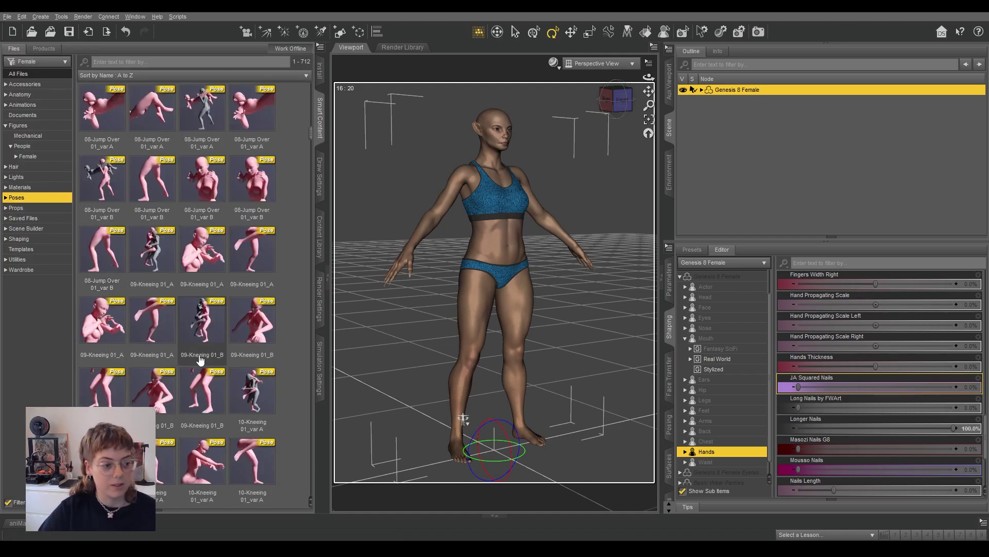
scroll(201, 340, down, 5)
scroll(201, 359, down, 10)
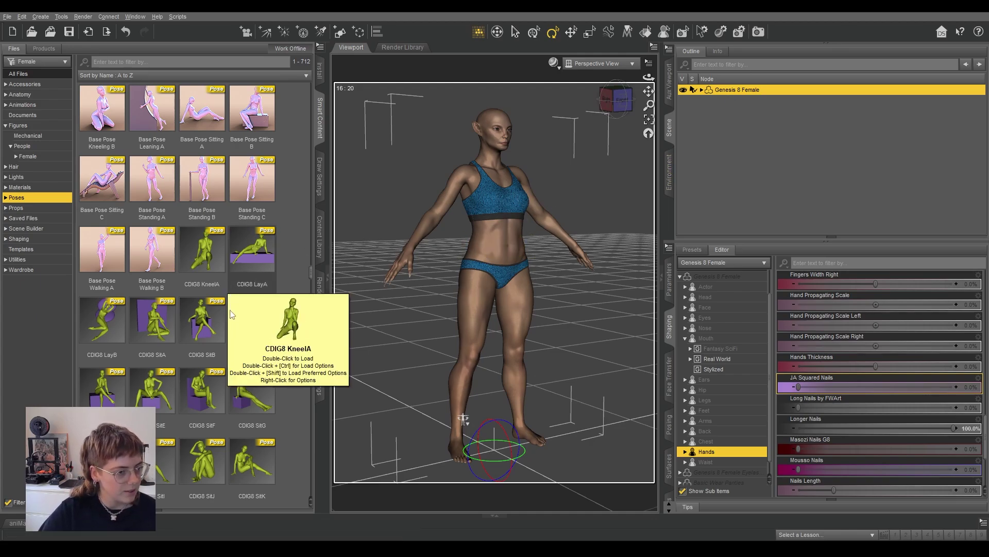
scroll(218, 329, down, 5)
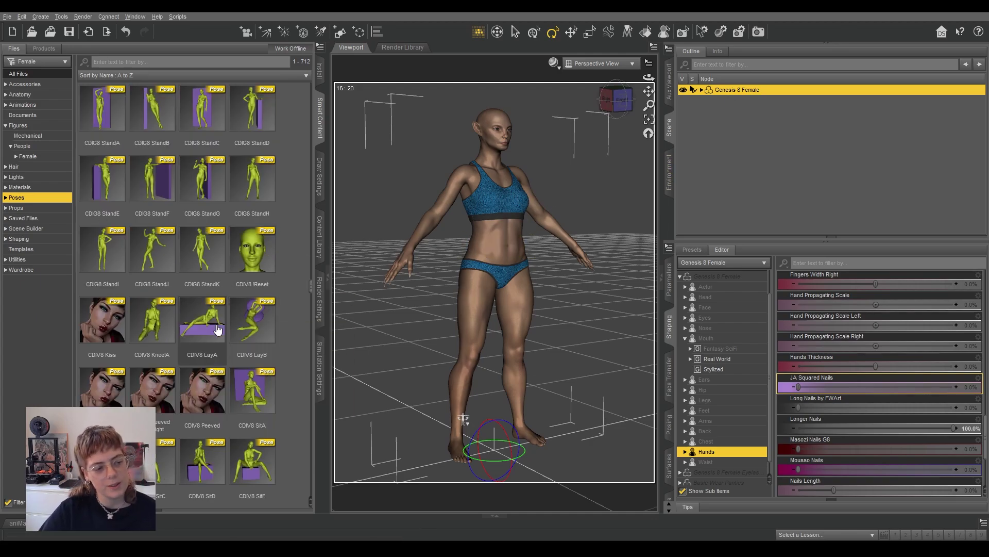
scroll(217, 330, down, 6)
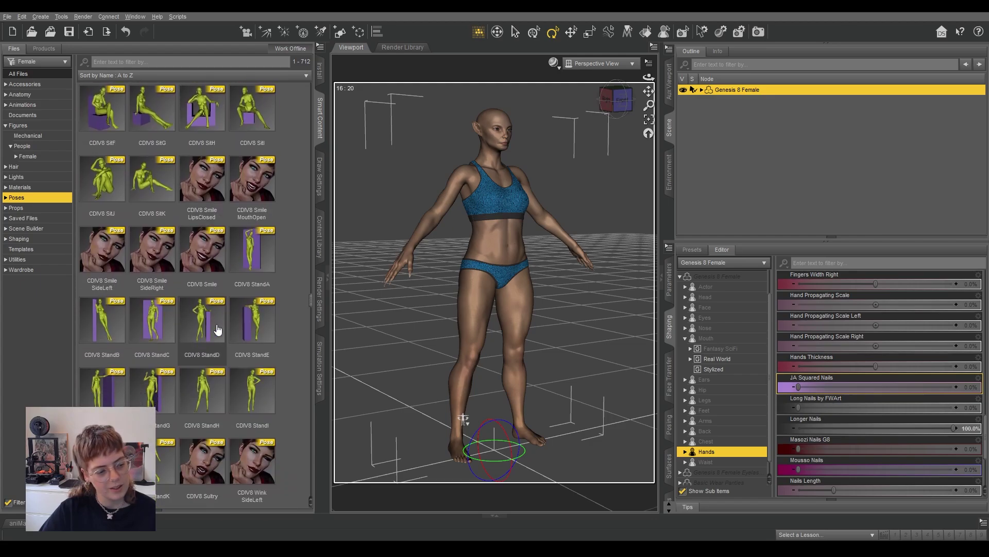
scroll(218, 330, down, 6)
scroll(217, 330, down, 6)
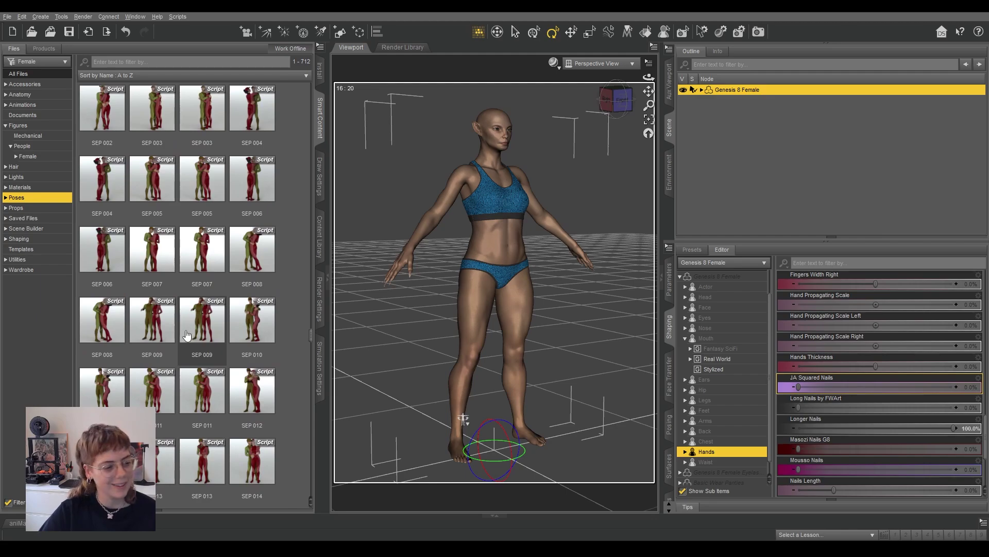
scroll(190, 333, down, 6)
scroll(189, 330, down, 6)
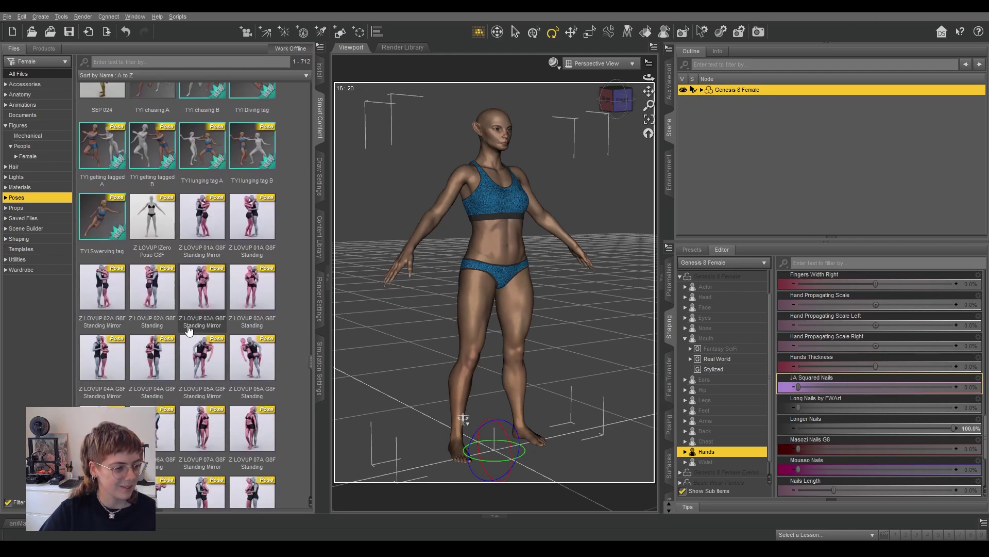
scroll(191, 329, down, 3)
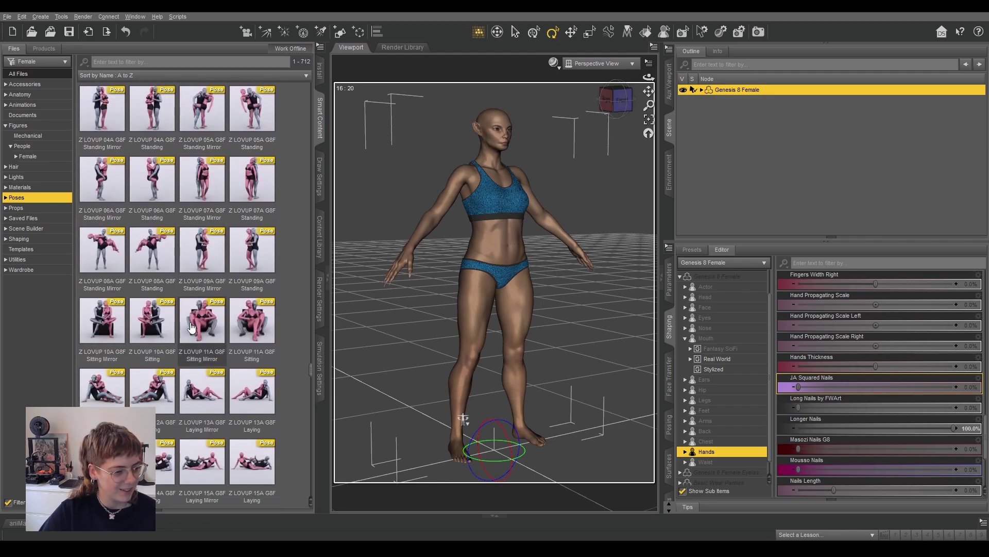
double_click(145, 395)
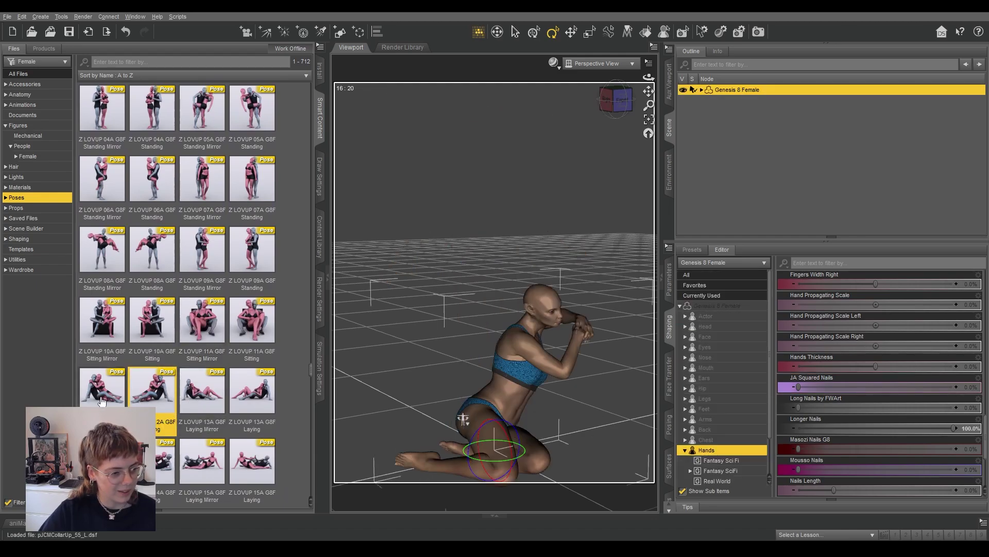
Step: Select the figure's head and rotate it so the face is upright and looks toward the viewer
drag(598, 267, 593, 142)
scroll(602, 206, up, 5)
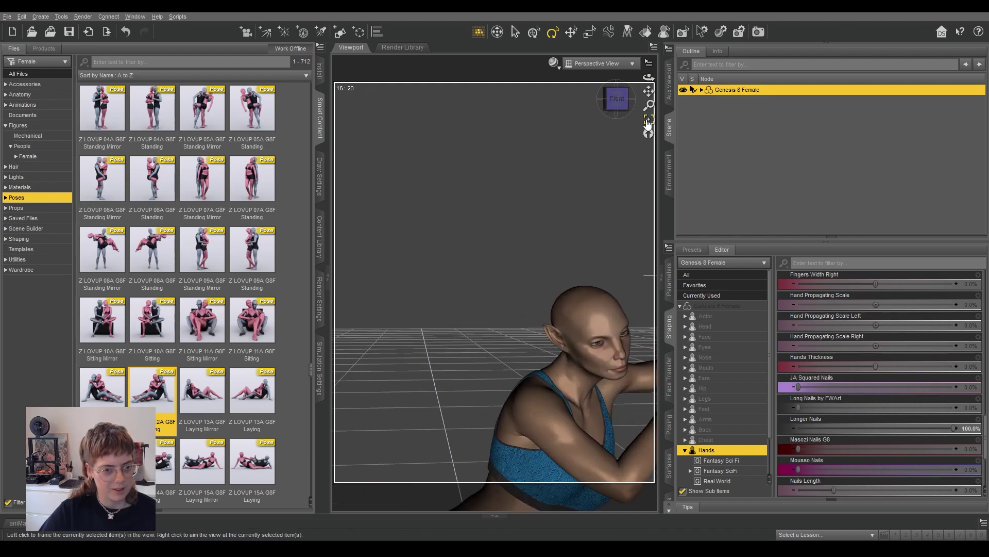
drag(649, 91, 587, 38)
scroll(604, 166, up, 4)
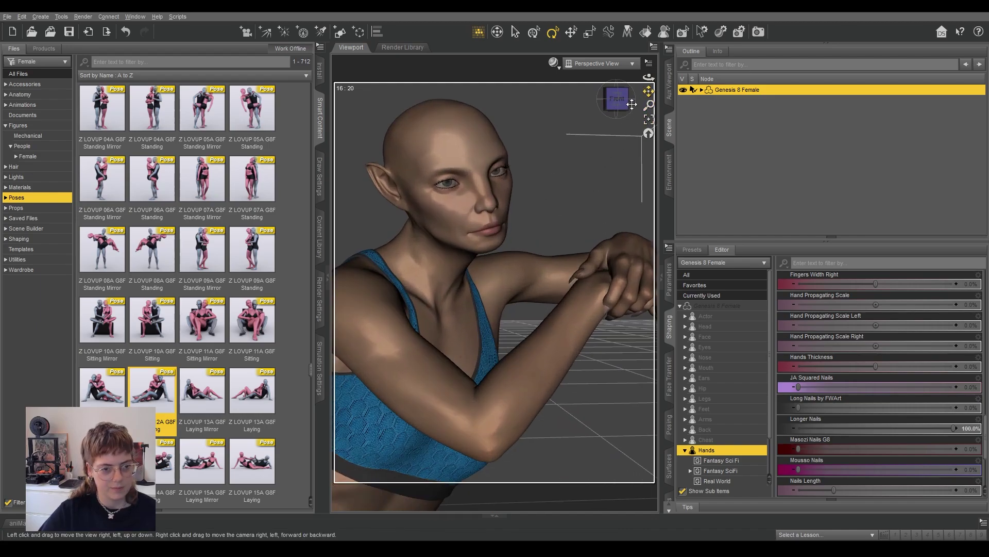
scroll(589, 202, down, 5)
drag(576, 229, 582, 113)
scroll(513, 202, up, 4)
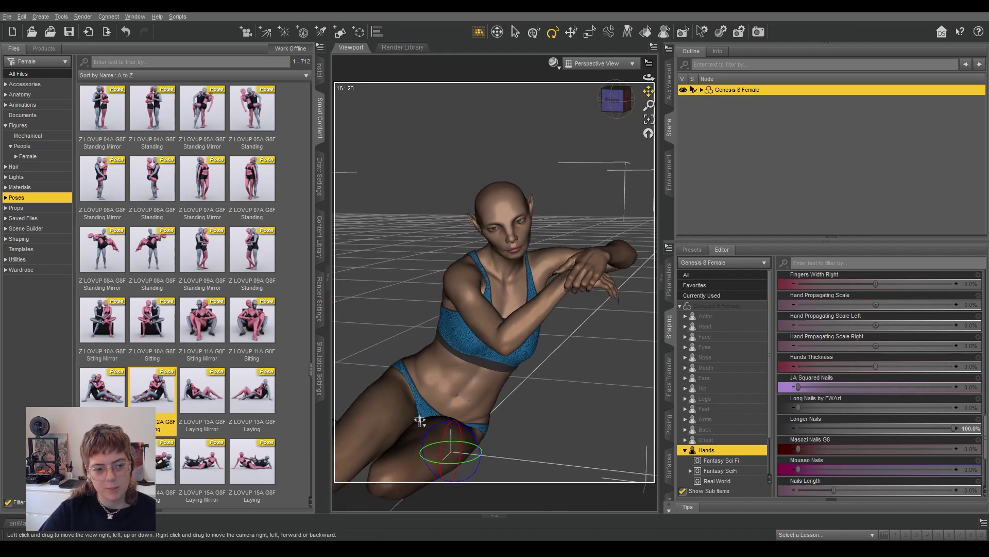
click(514, 203)
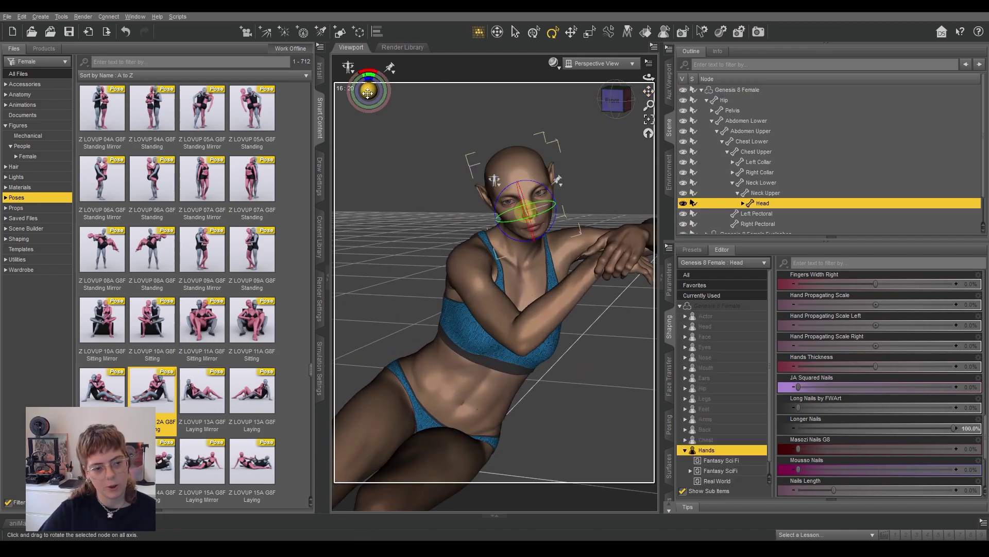
drag(368, 92, 366, 94)
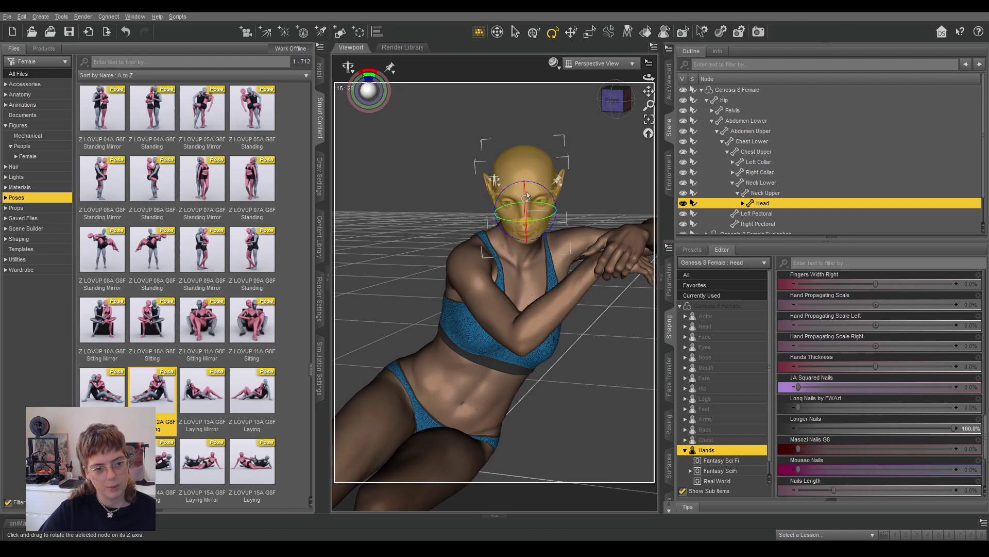
drag(527, 195, 525, 190)
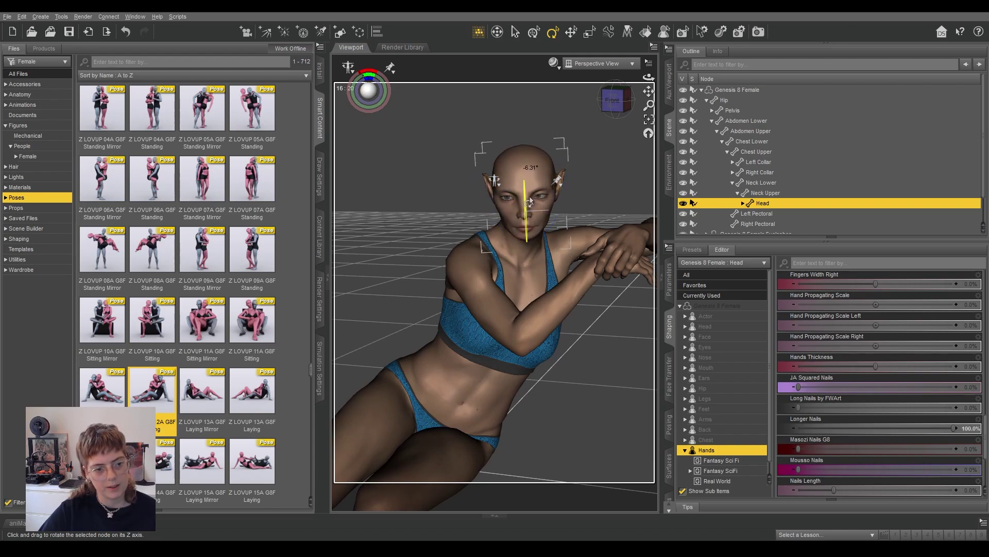
Step: Try the Translate tool on the head, return to the Rotate tool and tilt the head slightly
click(551, 35)
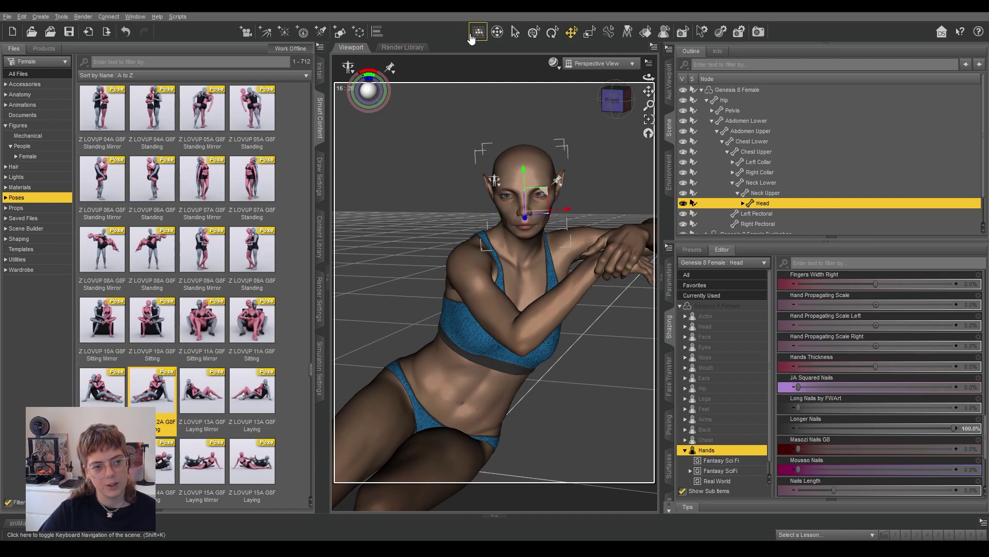
click(552, 36)
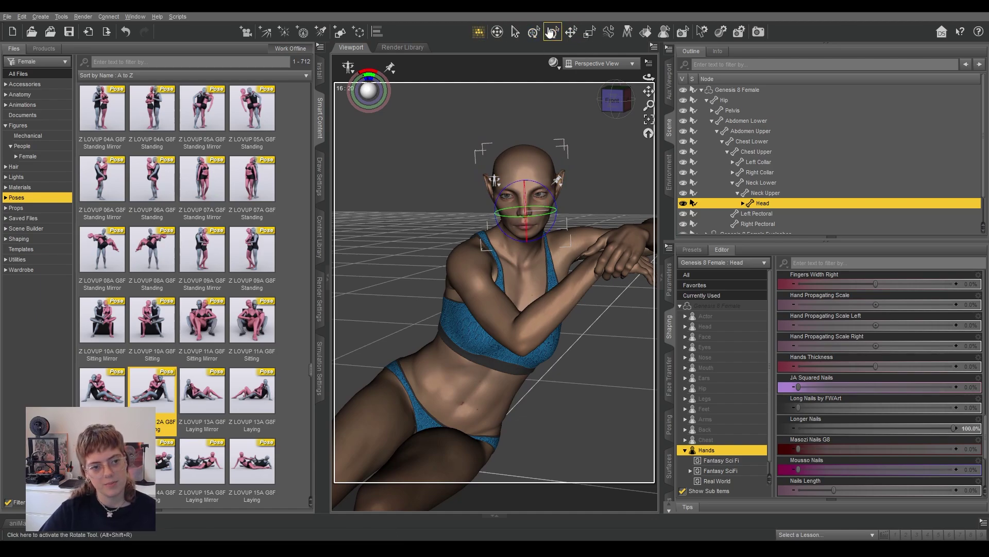
drag(541, 192, 535, 191)
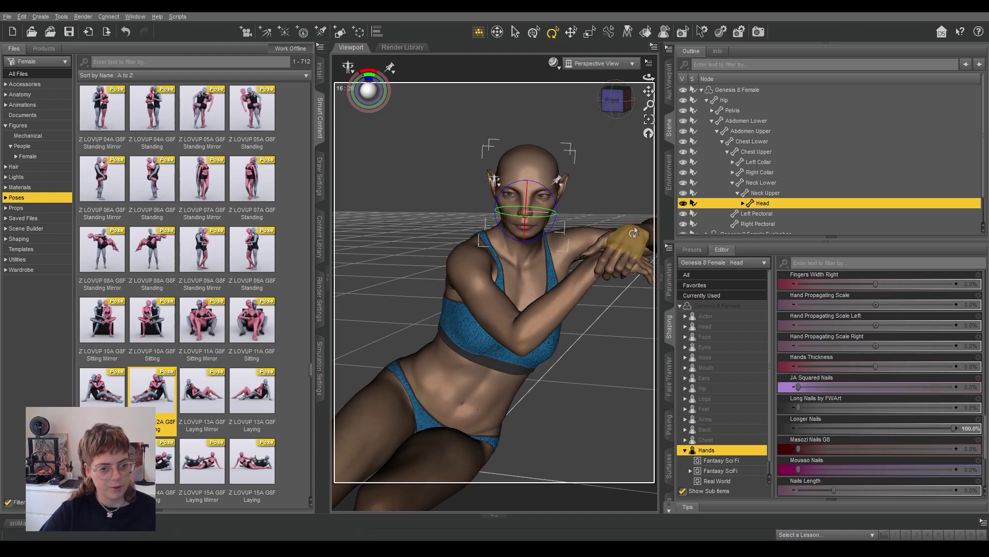
mouse_move(634, 226)
mouse_down()
mouse_move(623, 203)
mouse_move(627, 247)
mouse_move(622, 228)
mouse_move(622, 240)
mouse_up()
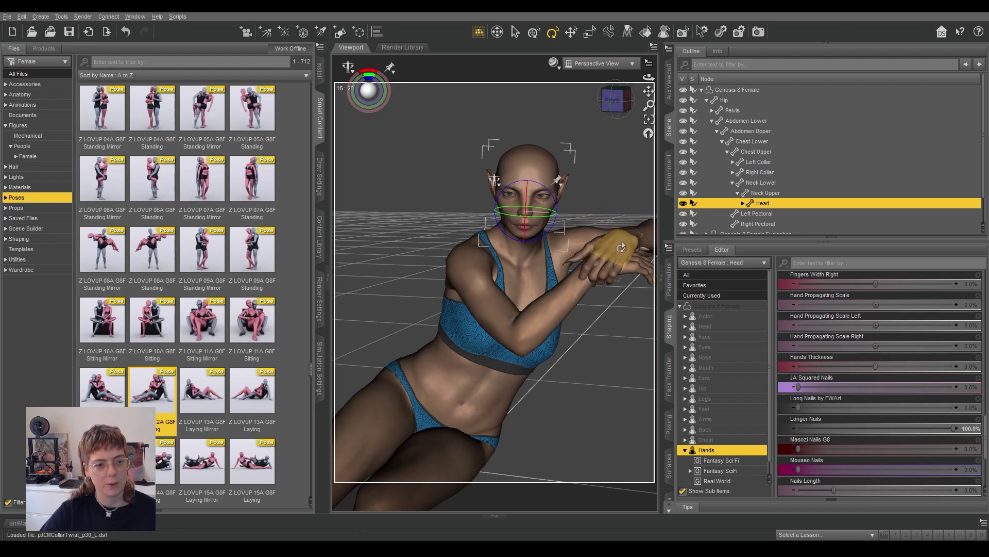
Step: Rotate the lower neck and head so the face leans down toward the crossed arms, and clear the selection
scroll(623, 241, down, 3)
drag(619, 102, 601, 141)
mouse_move(498, 207)
mouse_down()
mouse_move(490, 228)
mouse_move(496, 212)
mouse_up()
click(489, 228)
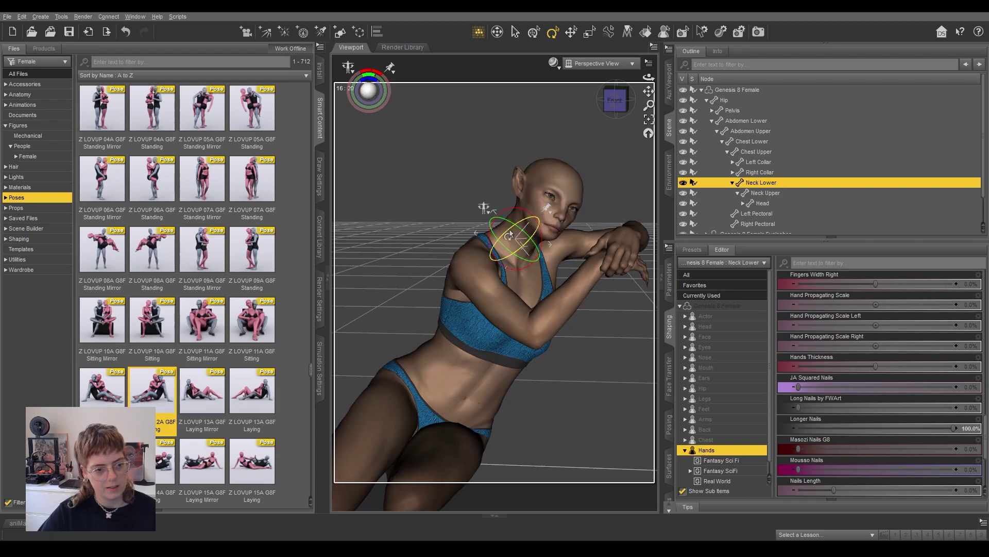
click(520, 221)
drag(523, 222, 531, 227)
click(576, 181)
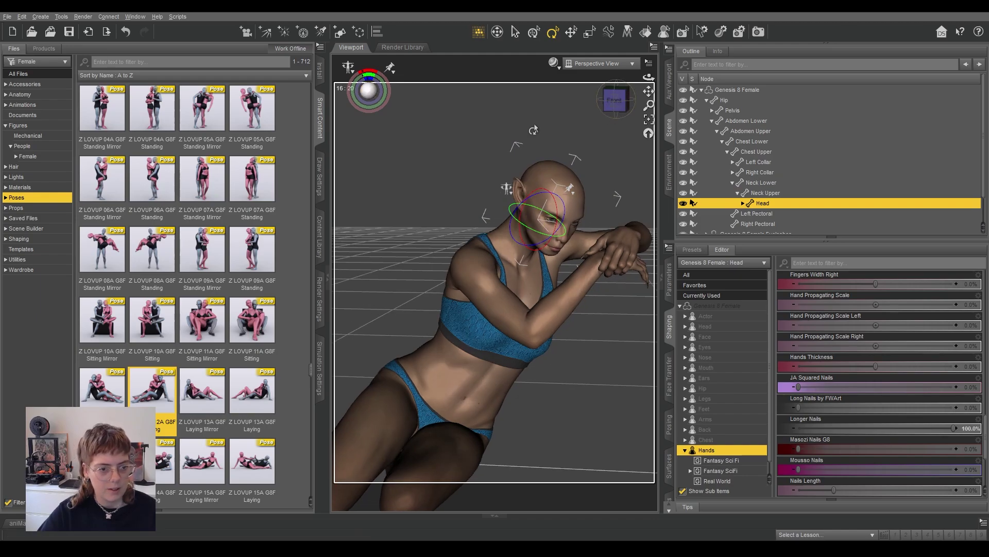
click(599, 104)
Step: Reselect the head and rotate it so it lifts slightly and tilts sideways toward the raised hands
drag(621, 101, 563, 111)
scroll(592, 160, up, 4)
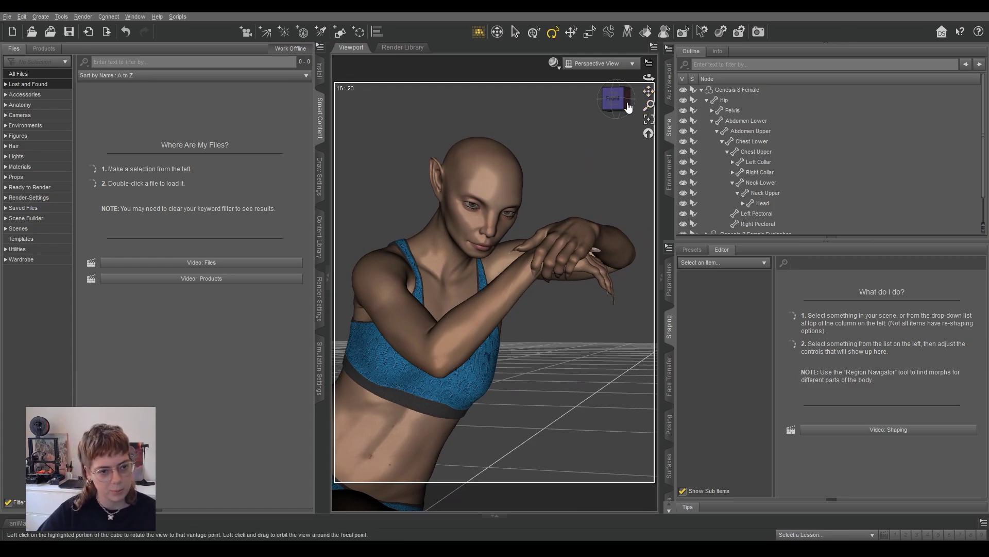
drag(621, 101, 645, 113)
drag(631, 124, 609, 118)
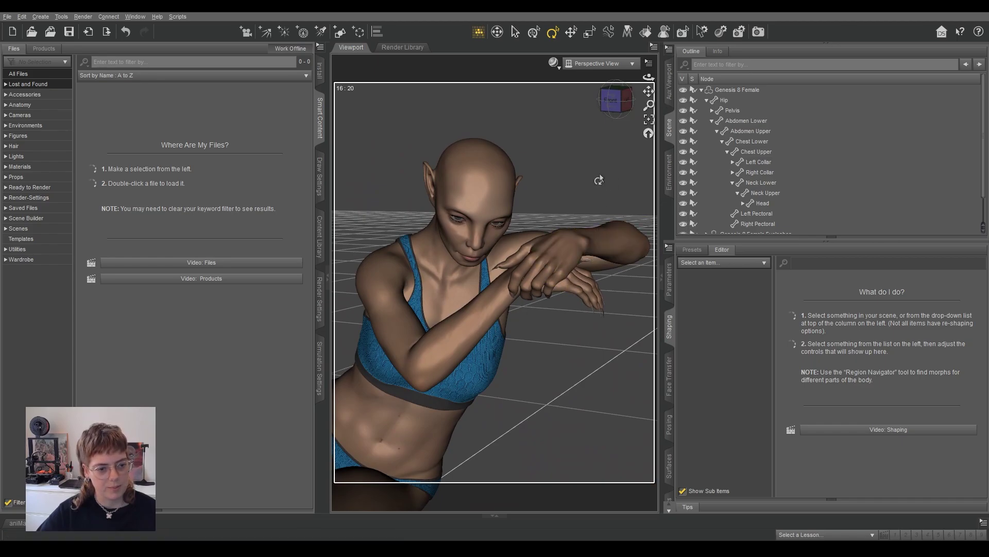
scroll(598, 173, up, 3)
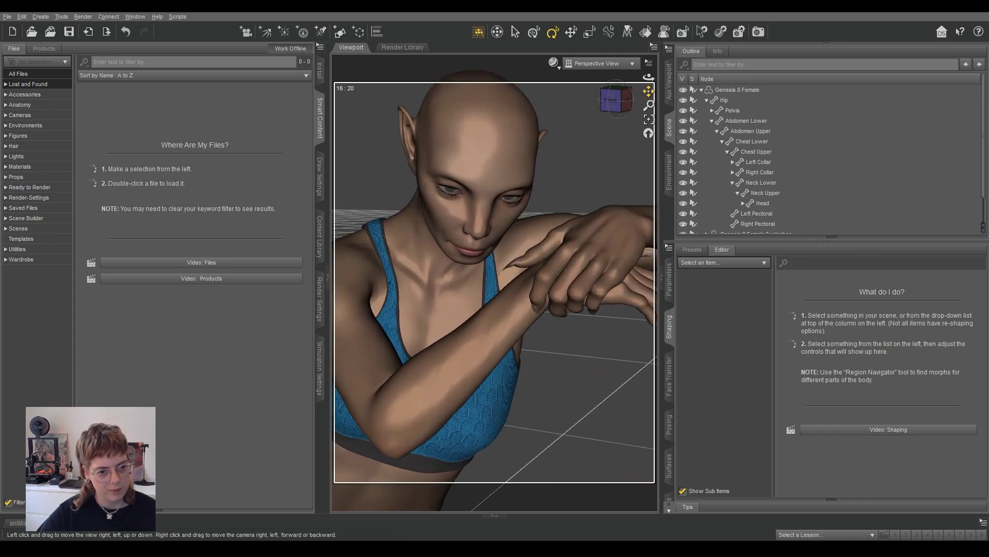
drag(649, 91, 619, 108)
click(560, 168)
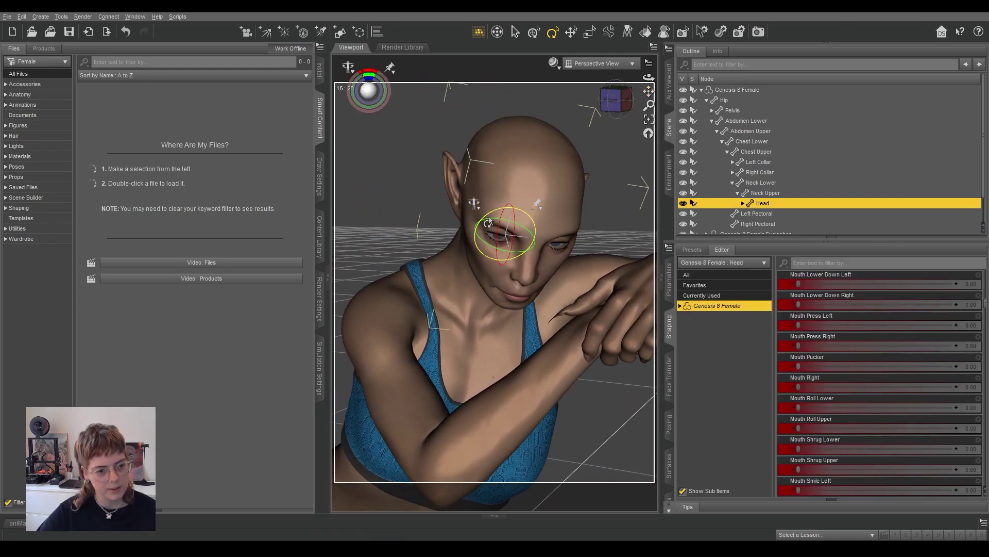
drag(486, 221, 488, 212)
drag(368, 91, 366, 85)
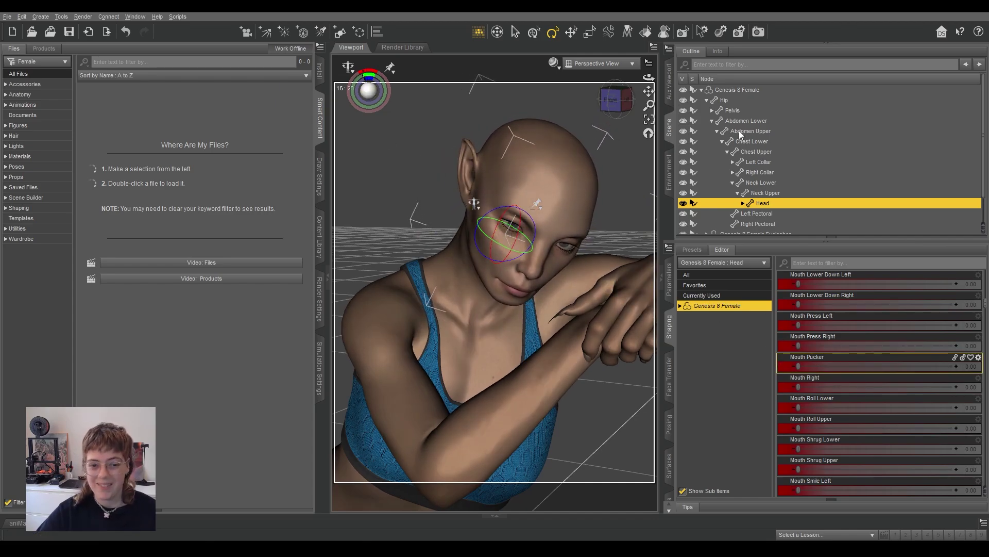
Step: In the Eyes pose controls of the Genesis 8 Female, set Eyes Closed to 20.0%
click(734, 91)
click(670, 422)
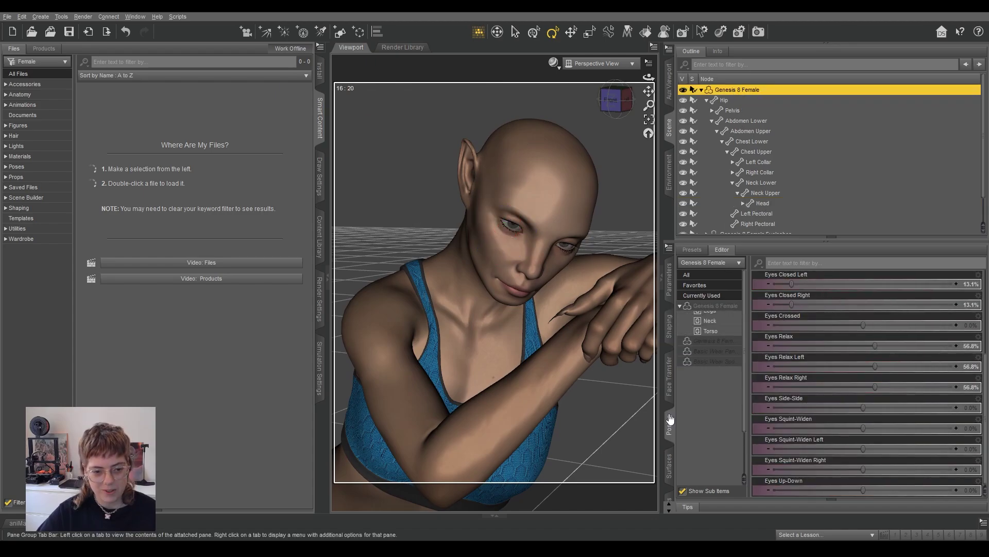
scroll(811, 349, up, 3)
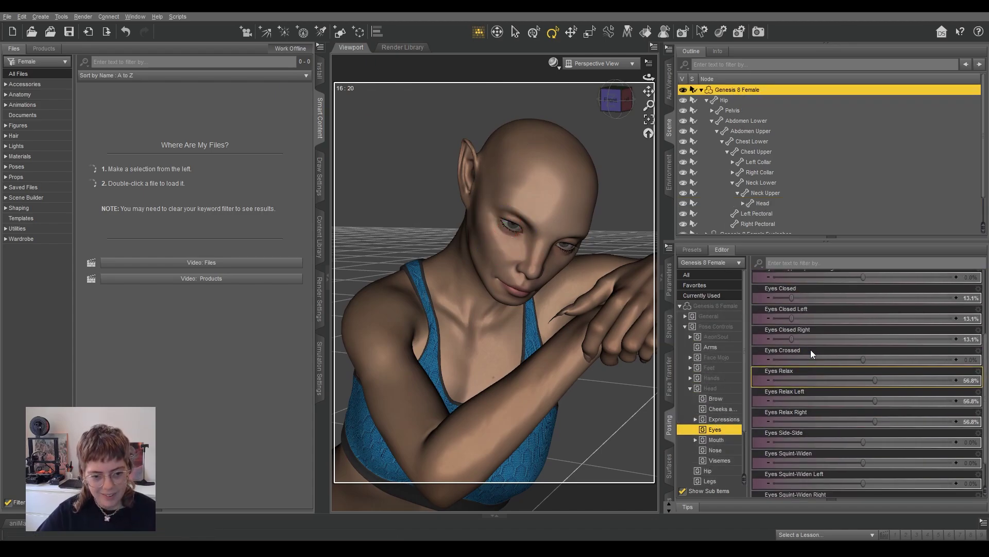
mouse_move(792, 325)
mouse_down()
mouse_move(875, 332)
mouse_move(776, 324)
mouse_move(796, 325)
mouse_move(784, 323)
mouse_up()
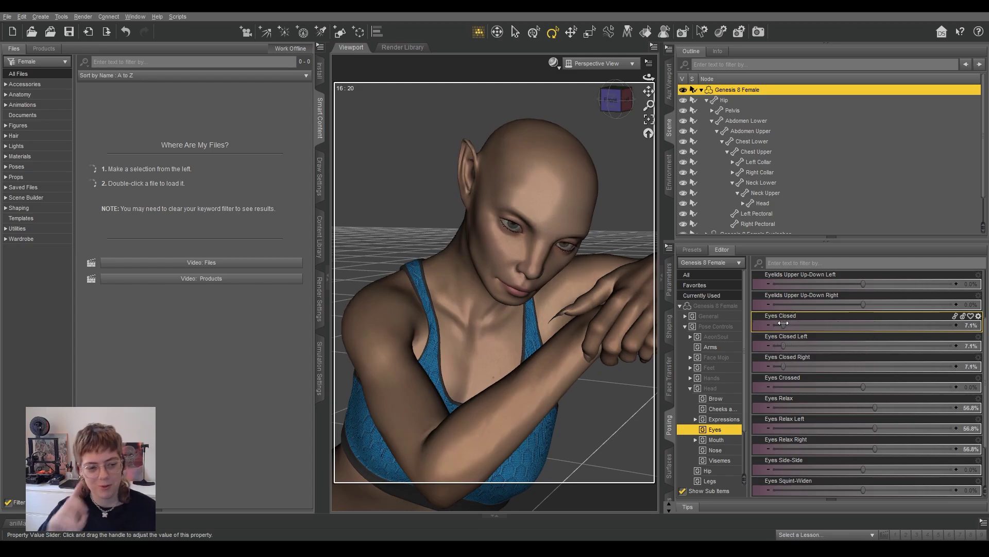
scroll(824, 402, down, 2)
drag(864, 481, 886, 480)
scroll(864, 397, up, 4)
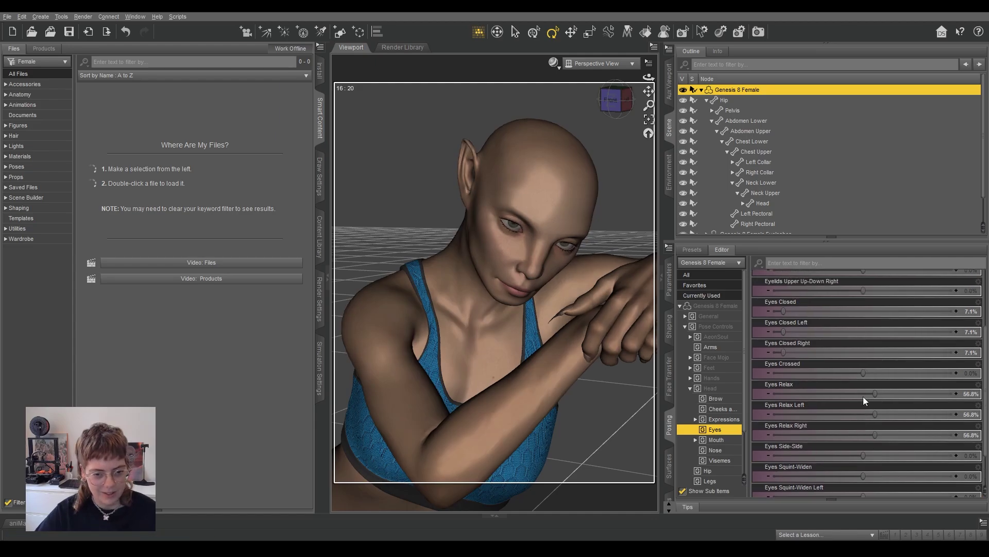
drag(783, 386, 796, 386)
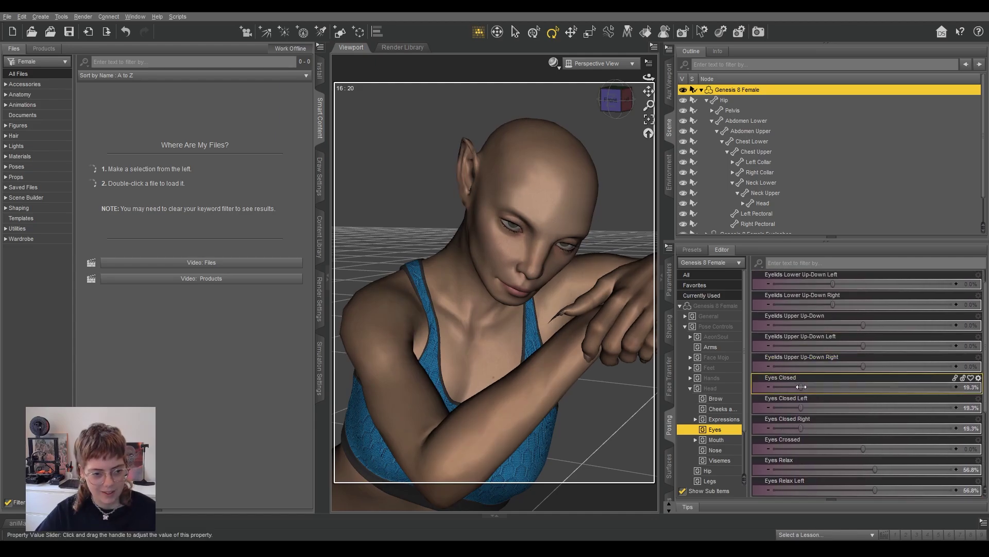
click(389, 184)
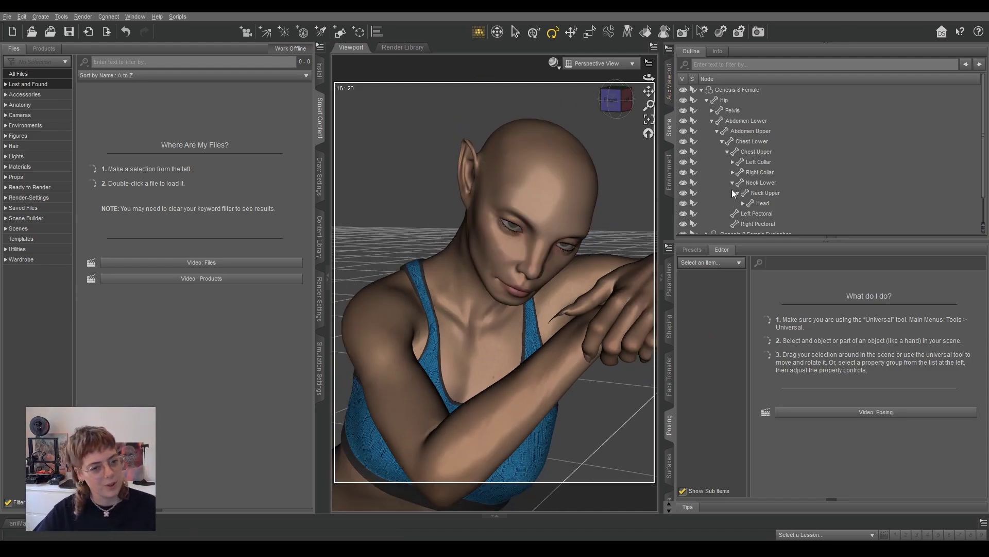
Step: Load the Riviera Hair Genesis 8 Female onto the selected figure and collapse the figure's node hierarchy
click(734, 91)
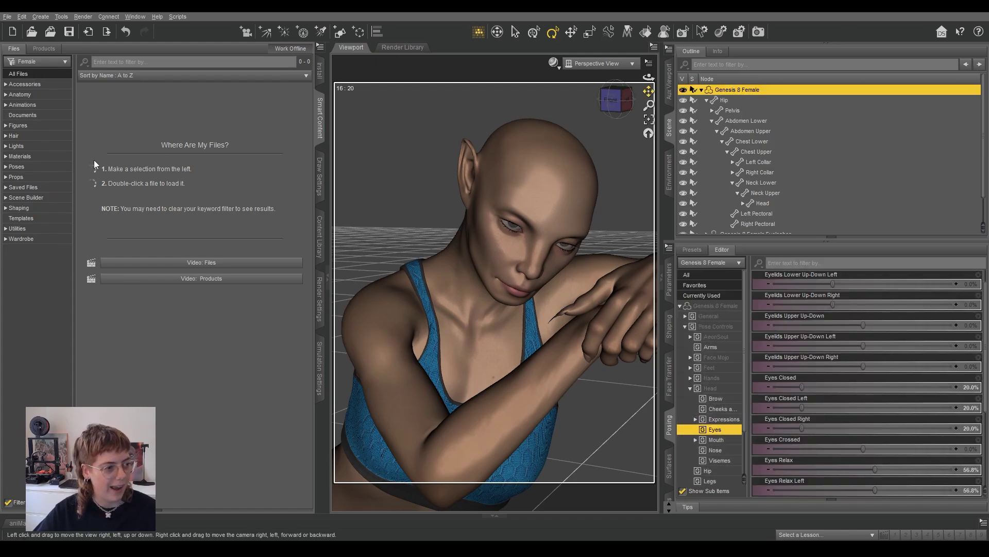
click(28, 136)
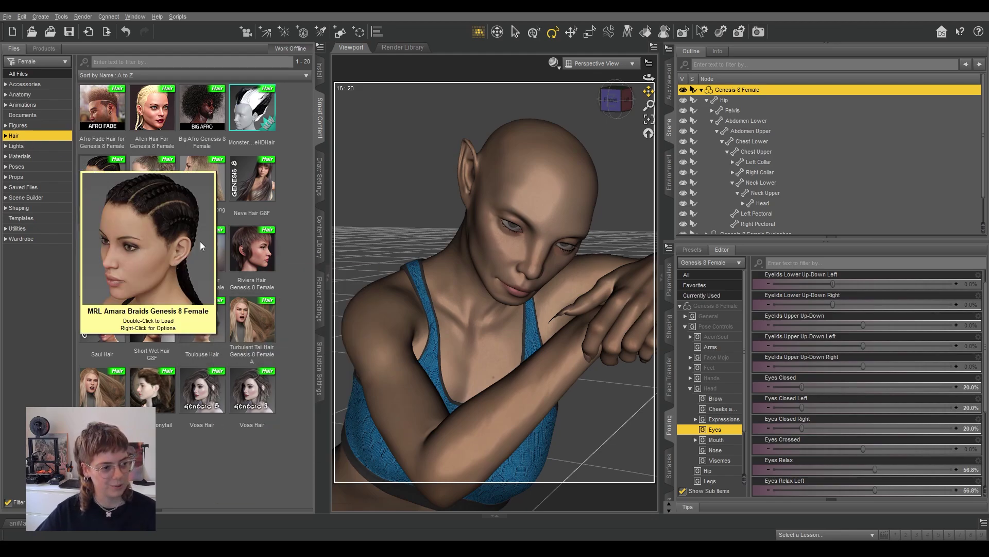
double_click(252, 258)
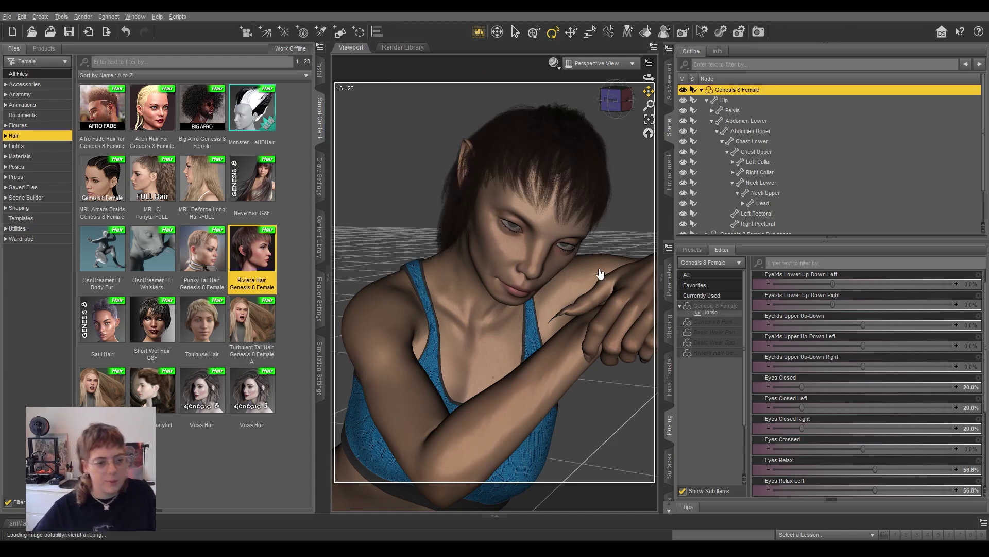
click(702, 90)
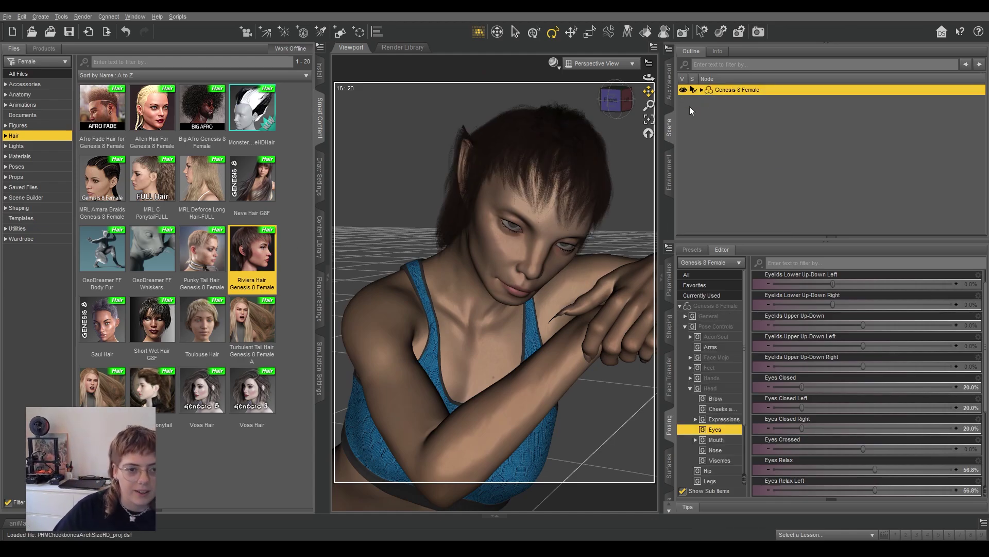
click(607, 106)
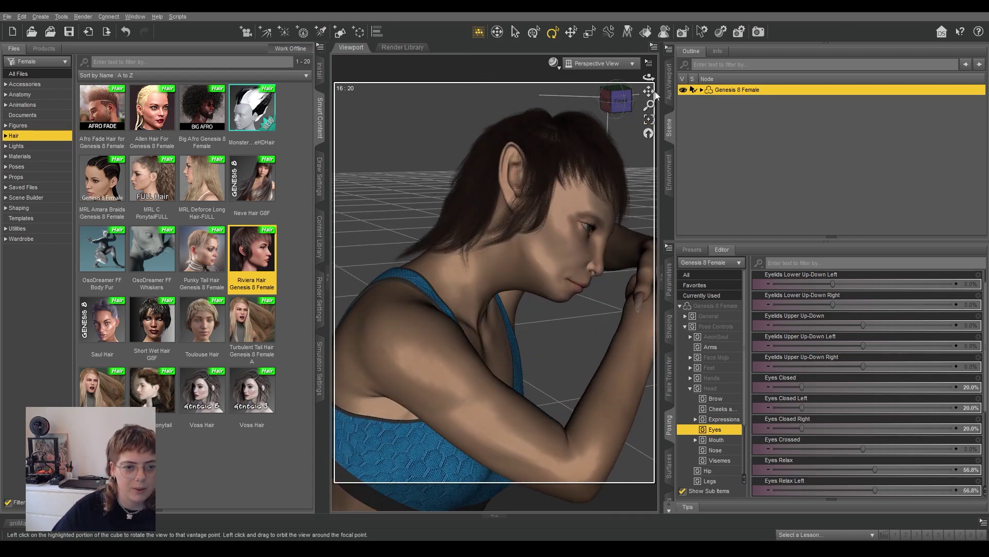
click(622, 103)
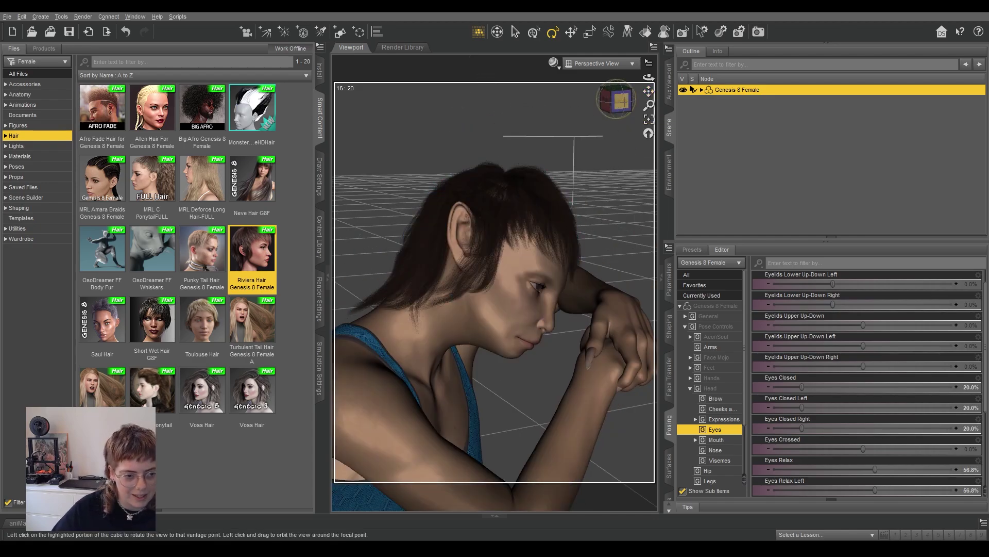
drag(621, 101, 549, 97)
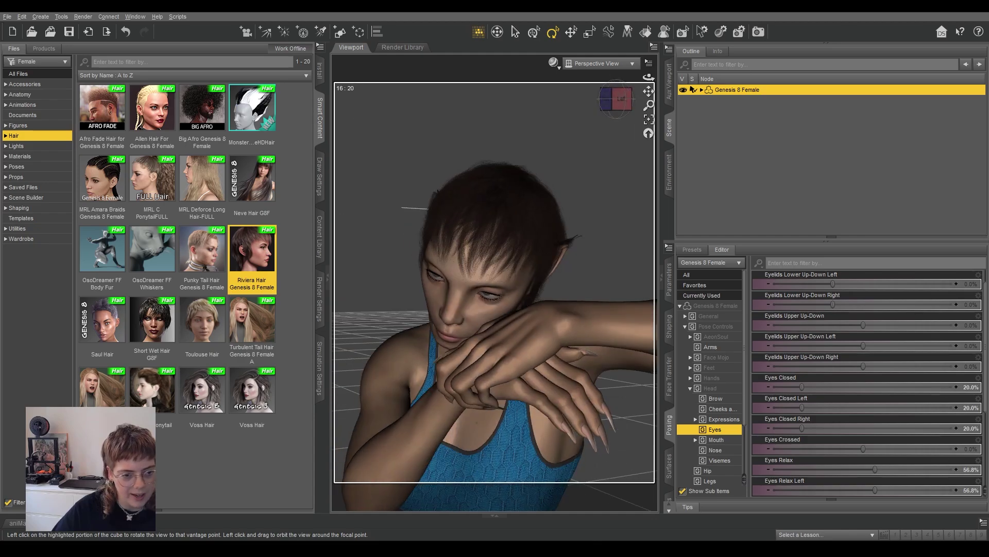
click(609, 101)
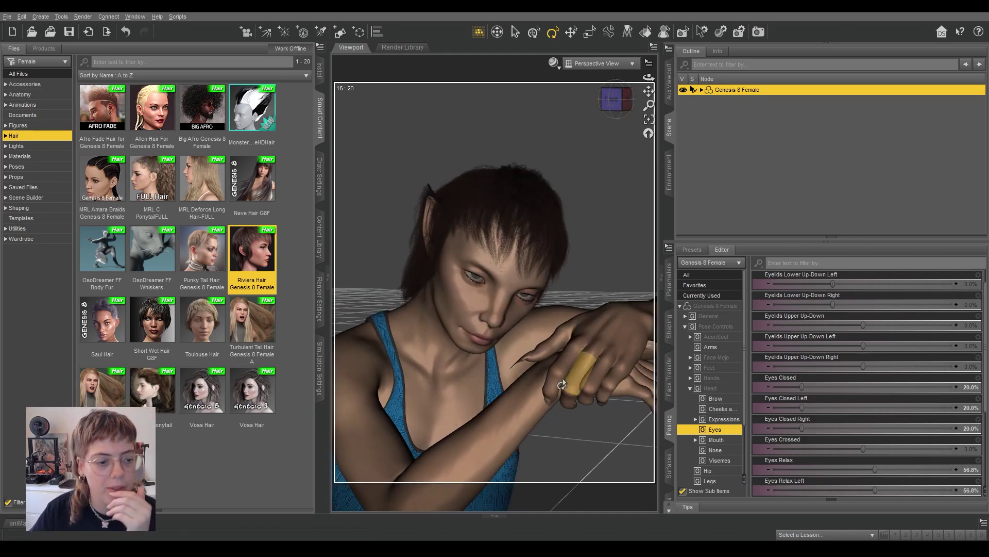
Step: Look through the Riviera Hair's parameters under the Genesis 8 Female and check the parameter display preferences, then clear the selection
click(673, 288)
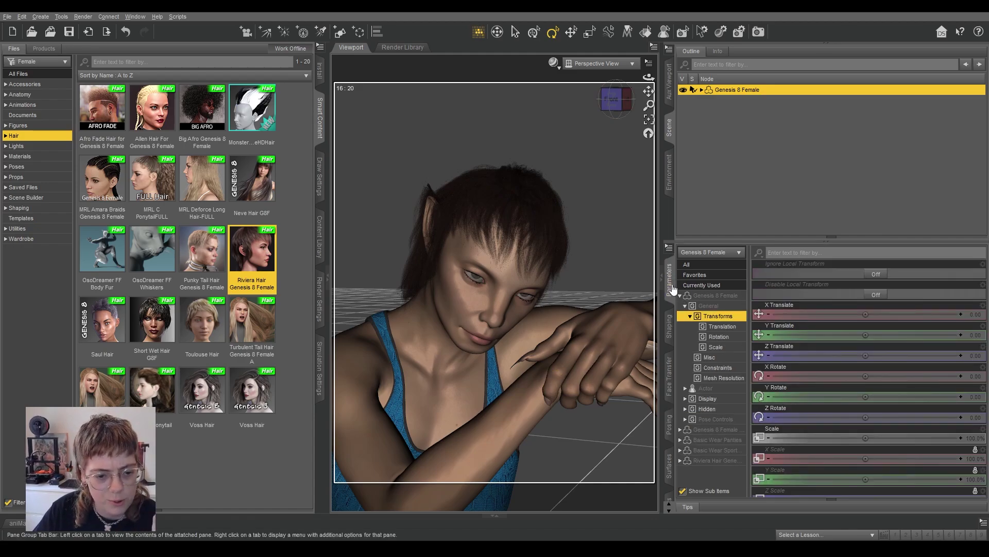
click(716, 463)
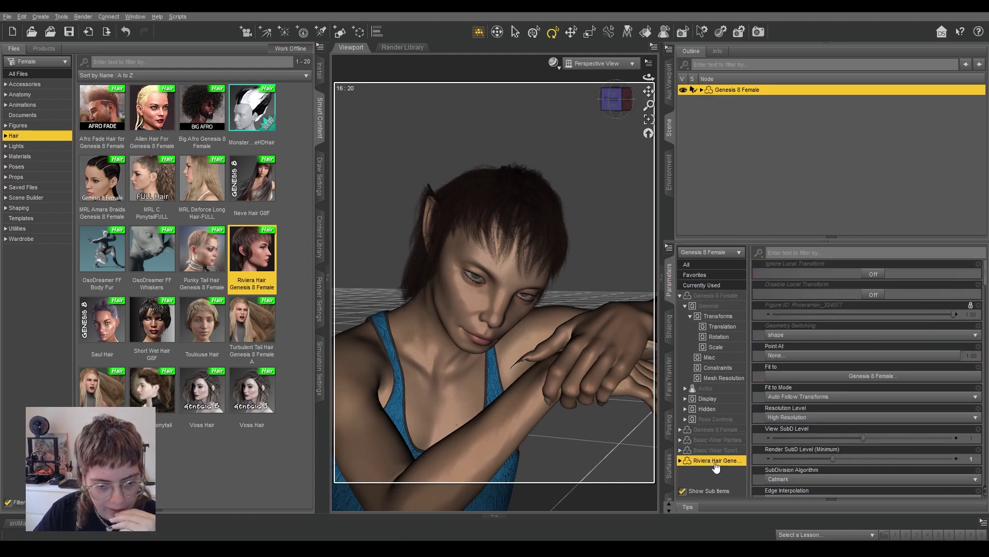
scroll(883, 403, down, 10)
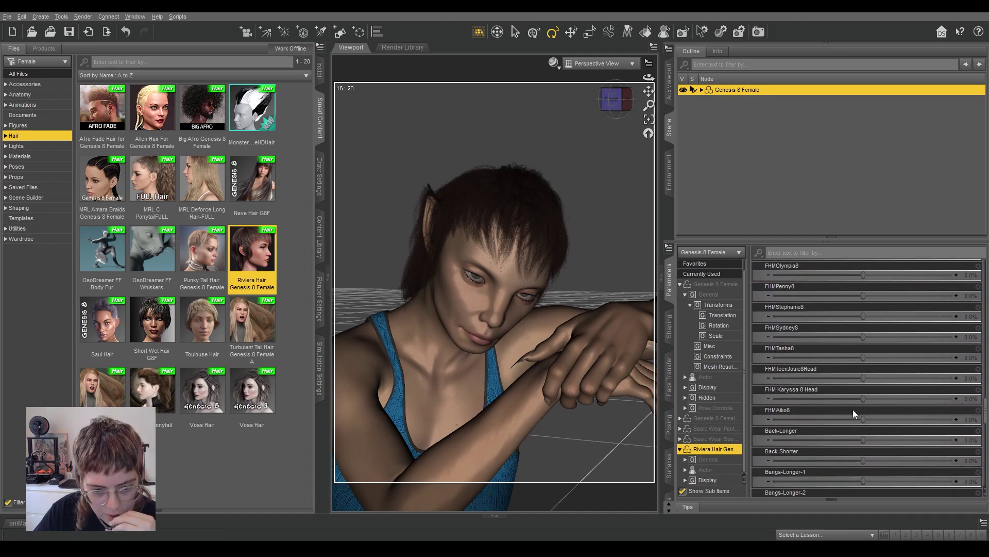
scroll(853, 411, down, 5)
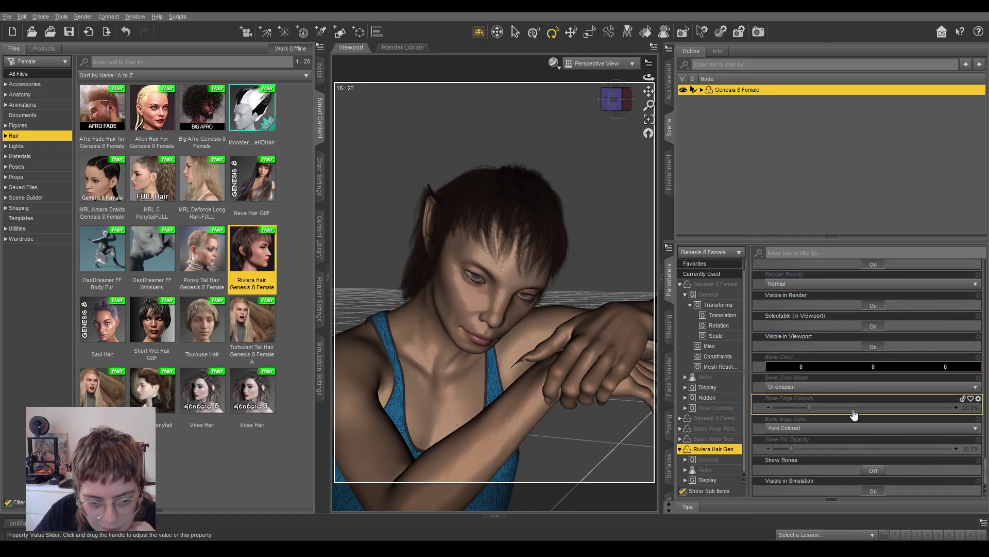
click(670, 248)
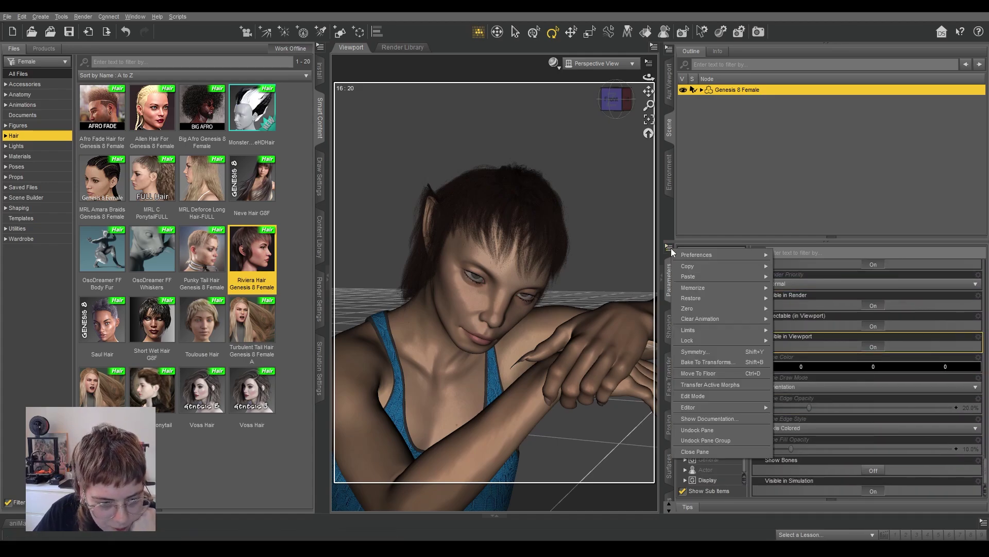
mouse_move(682, 252)
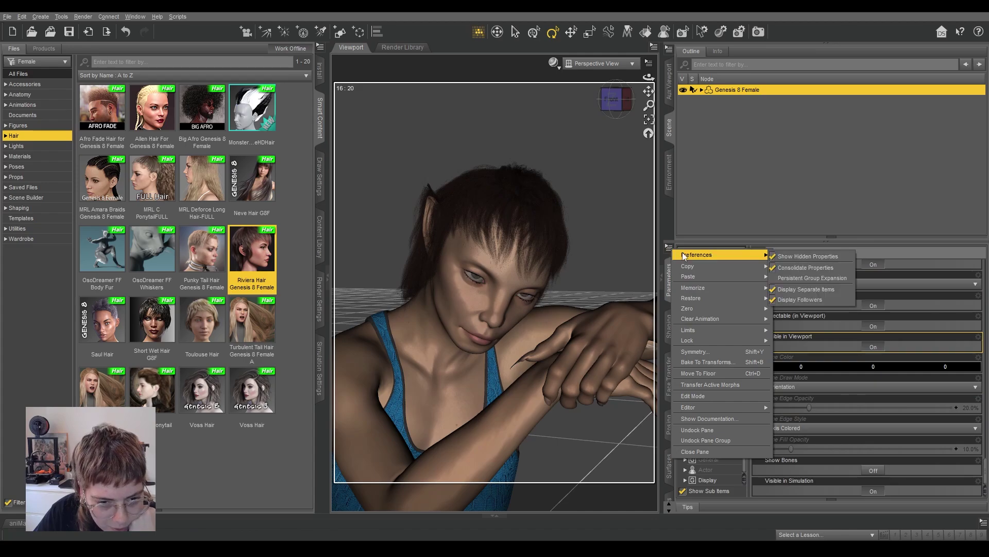
click(793, 225)
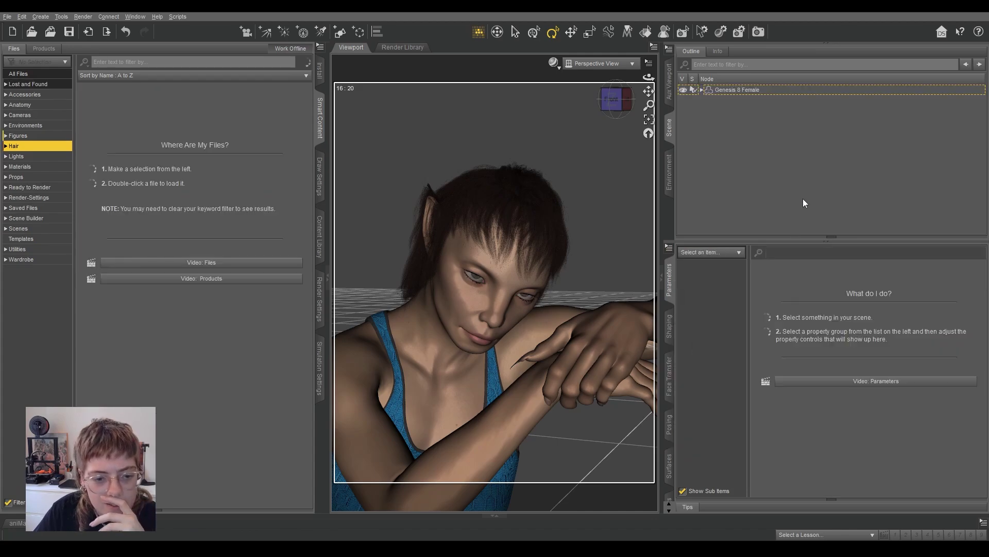
Step: Select the Riviera Hair Genesis 8 Female in the scene and examine its parameters for morphs inherited from the figure
click(745, 229)
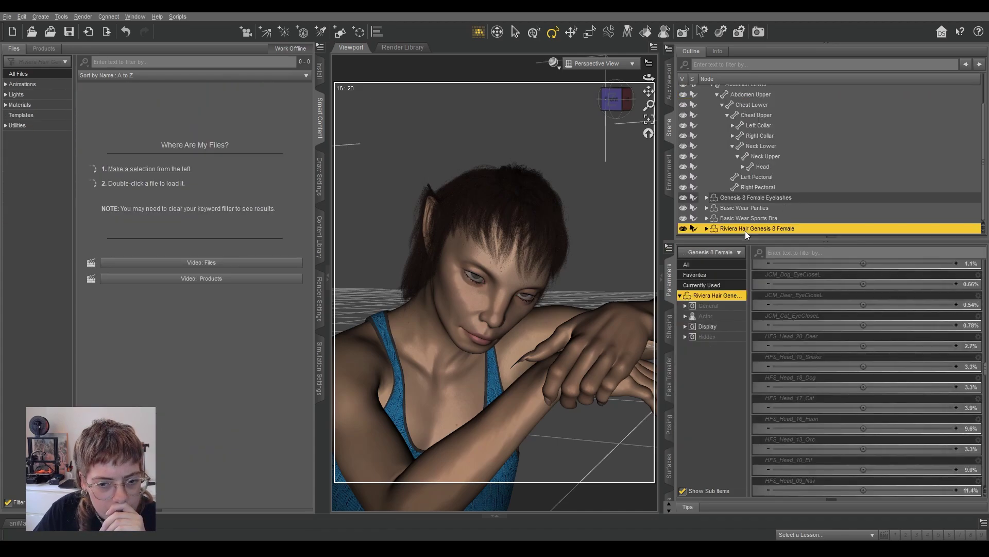
scroll(899, 419, down, 3)
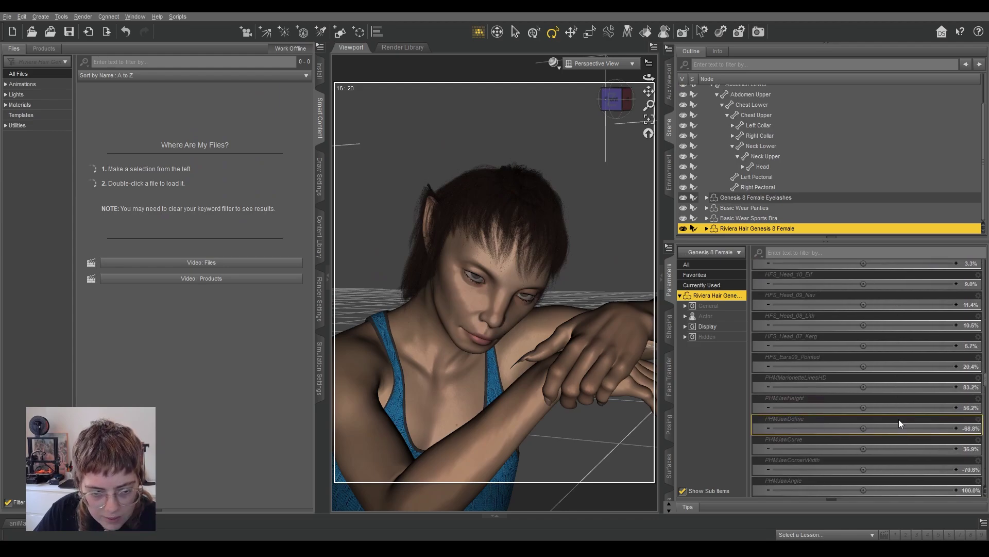
scroll(899, 419, down, 5)
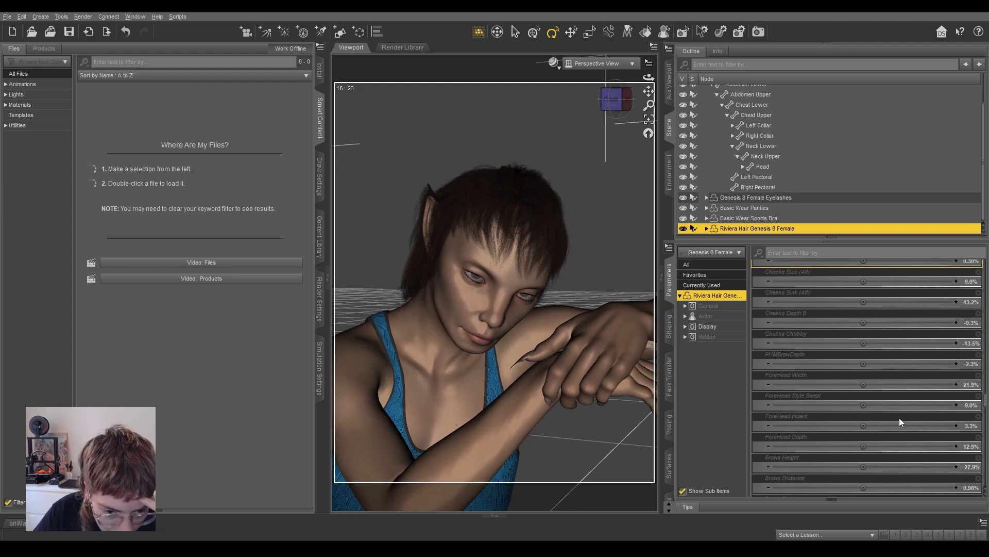
scroll(899, 422, down, 1)
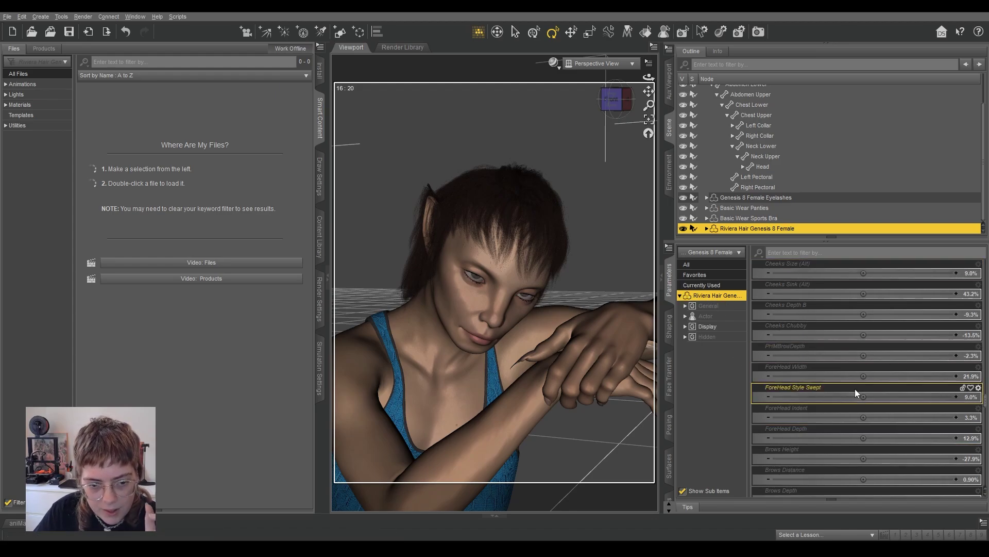
scroll(855, 390, down, 10)
scroll(855, 393, up, 10)
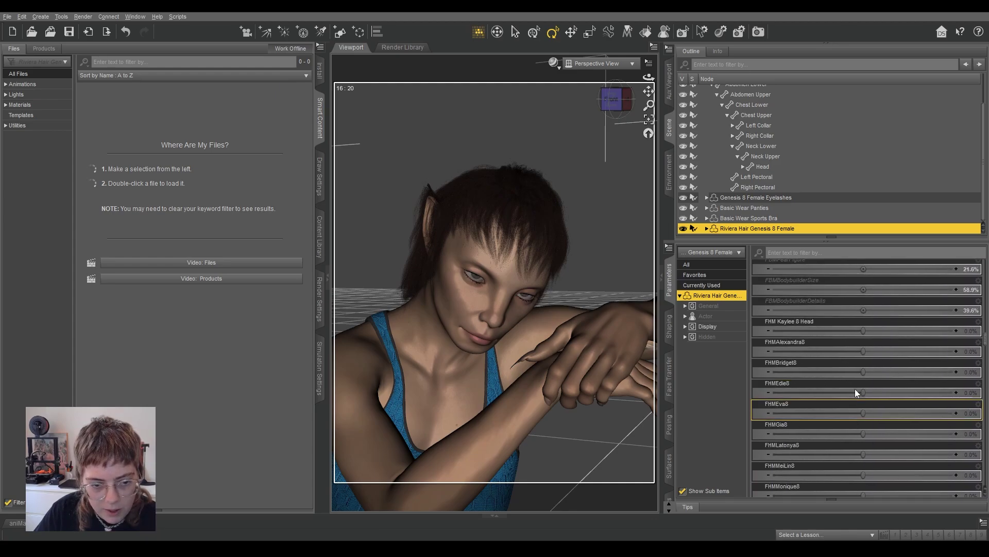
scroll(855, 388, down, 5)
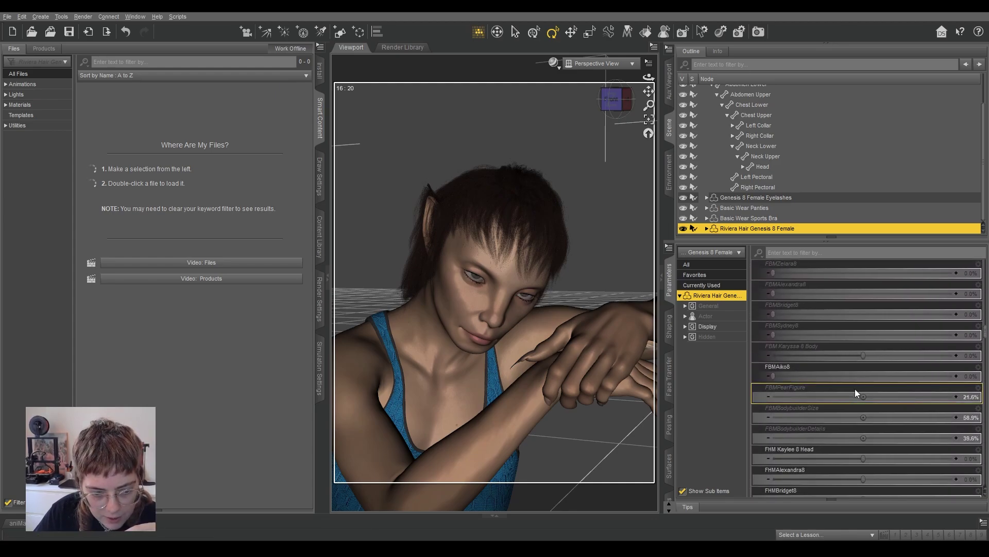
scroll(855, 393, down, 3)
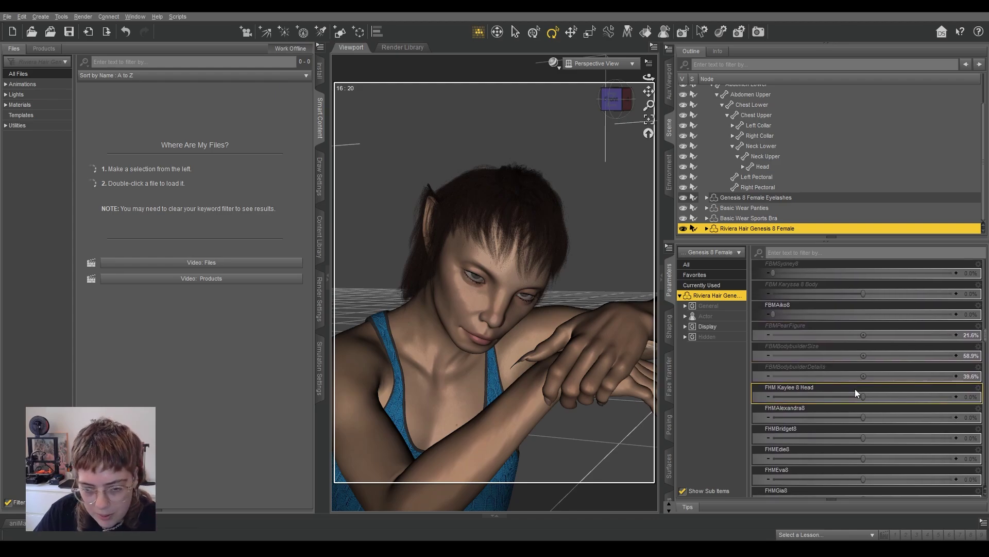
scroll(855, 388, down, 10)
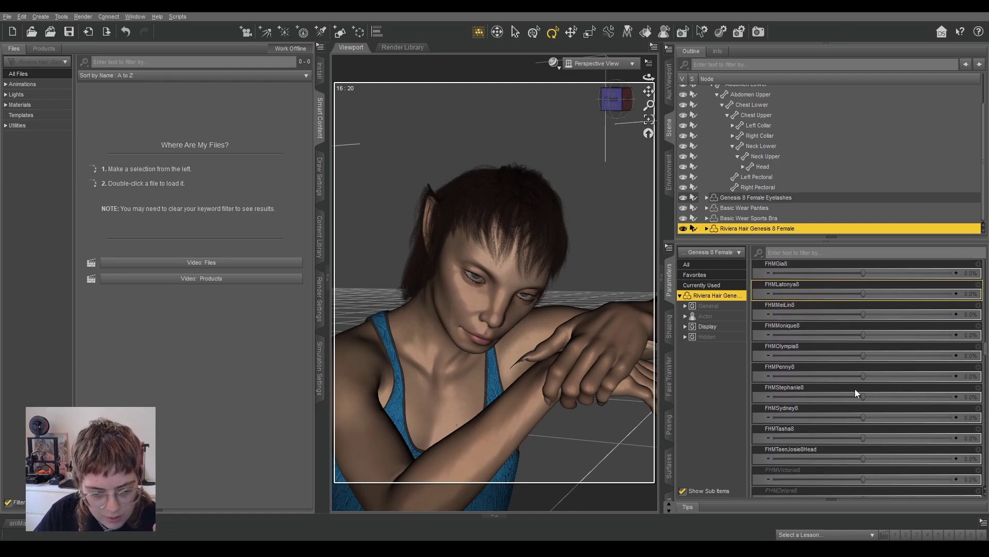
scroll(855, 388, down, 10)
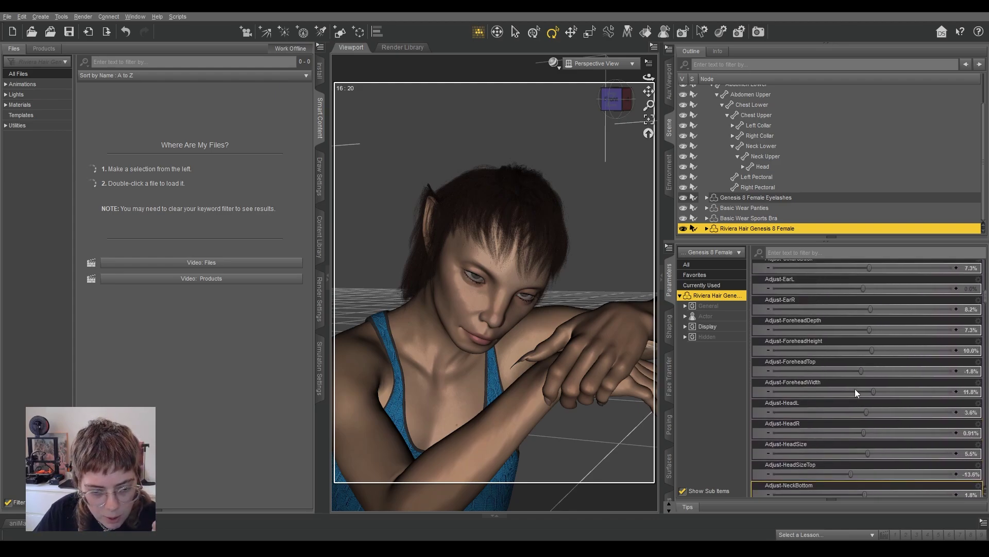
scroll(855, 388, down, 7)
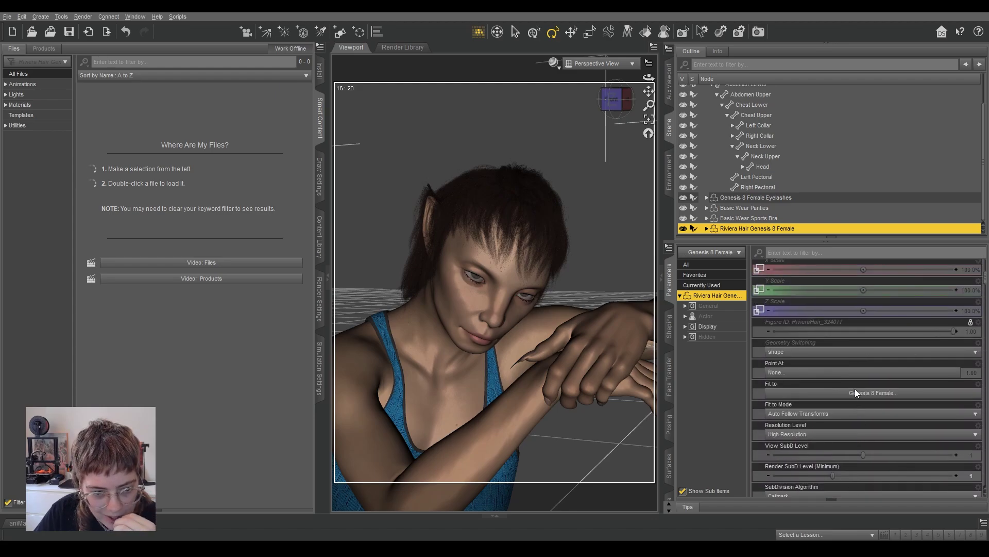
scroll(855, 393, down, 10)
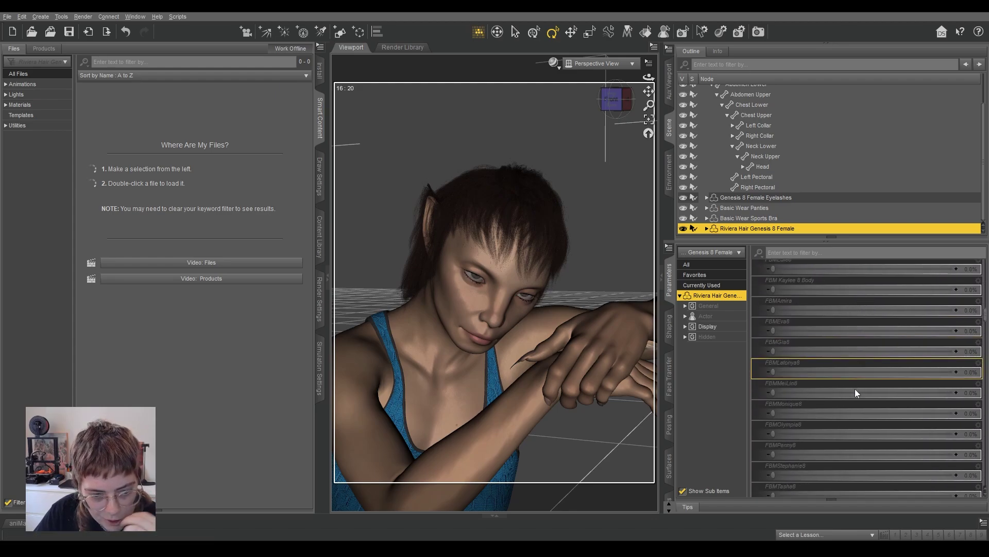
scroll(855, 391, down, 10)
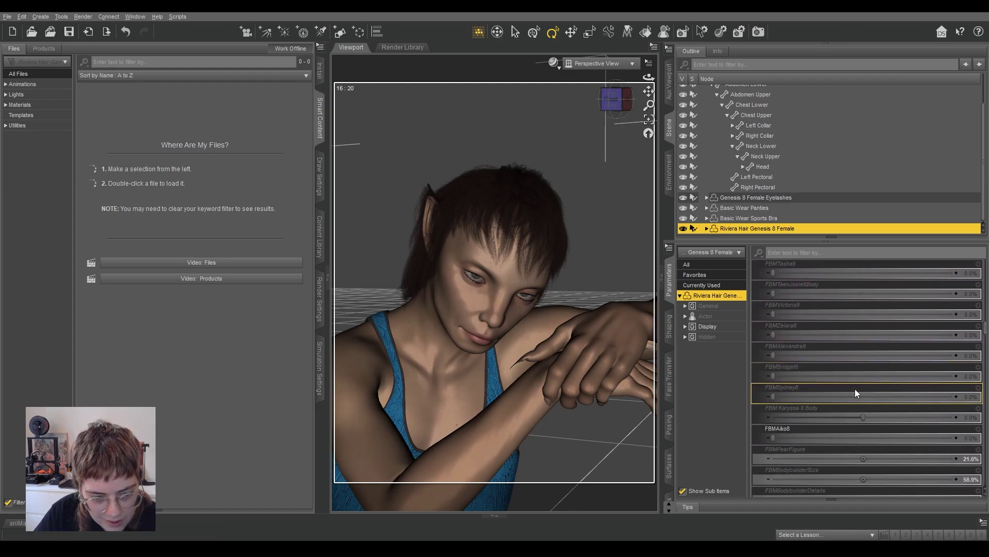
scroll(854, 388, down, 10)
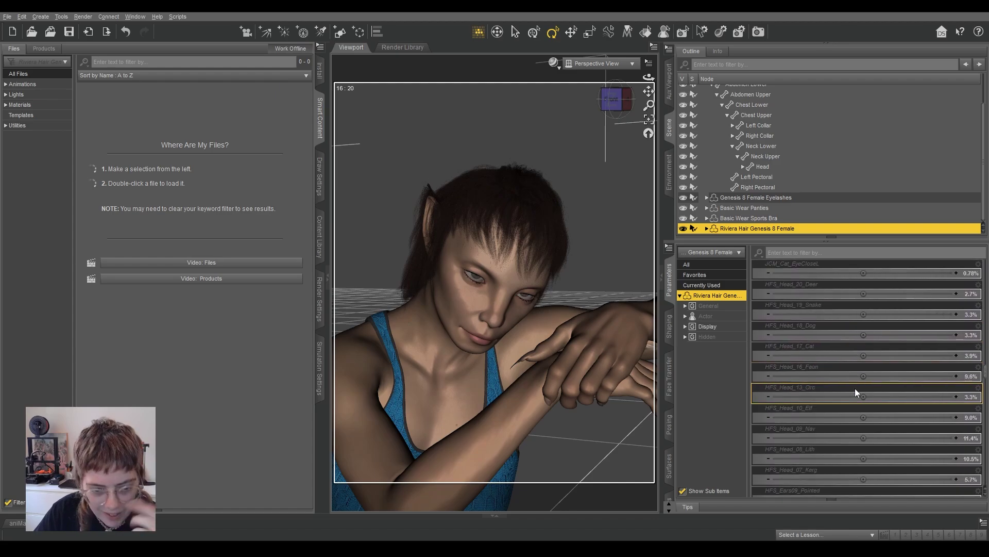
Step: Set the Riviera Hair's HFS_Head_16_Faun and HFS_Head_10_Elf morphs to 0
click(968, 376)
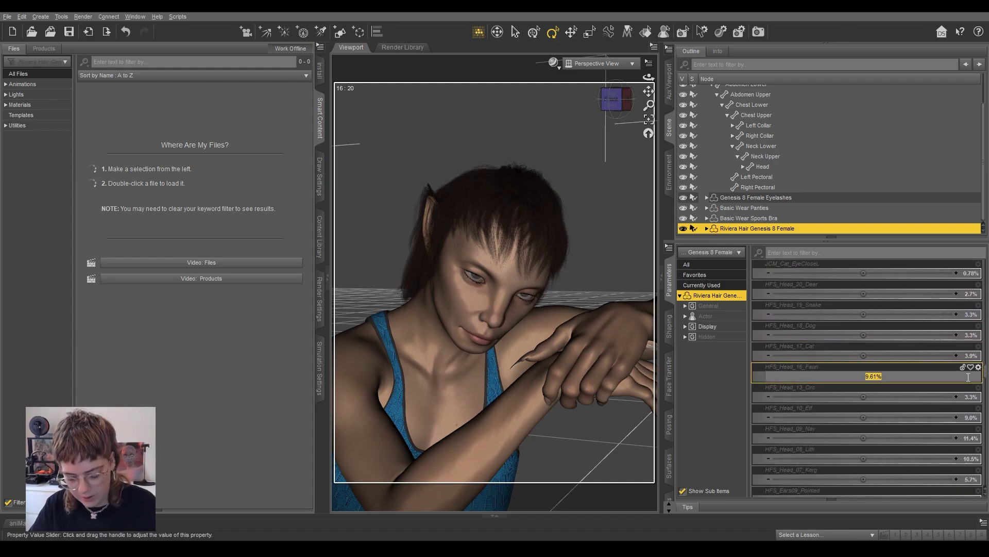
text(0)
key(Return)
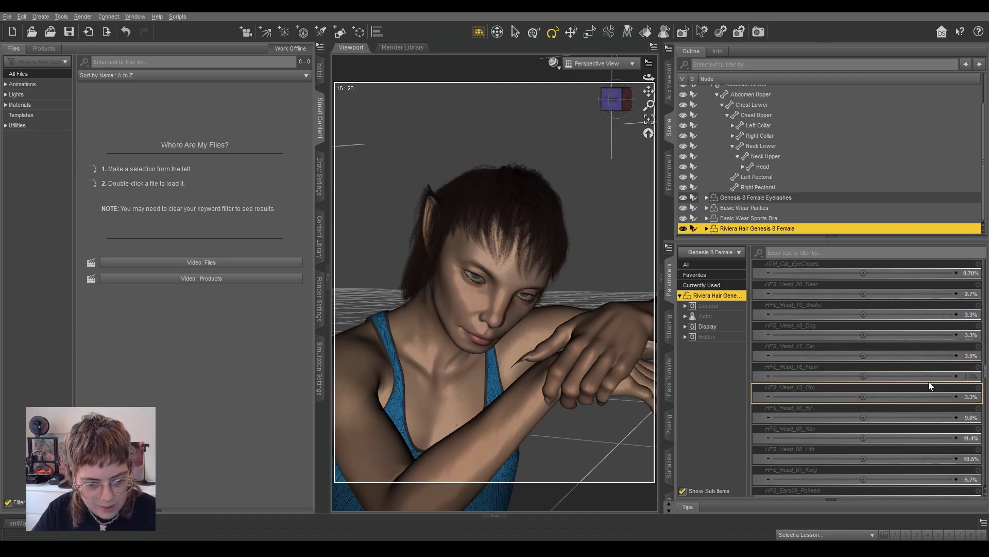
click(936, 417)
text(0)
key(Return)
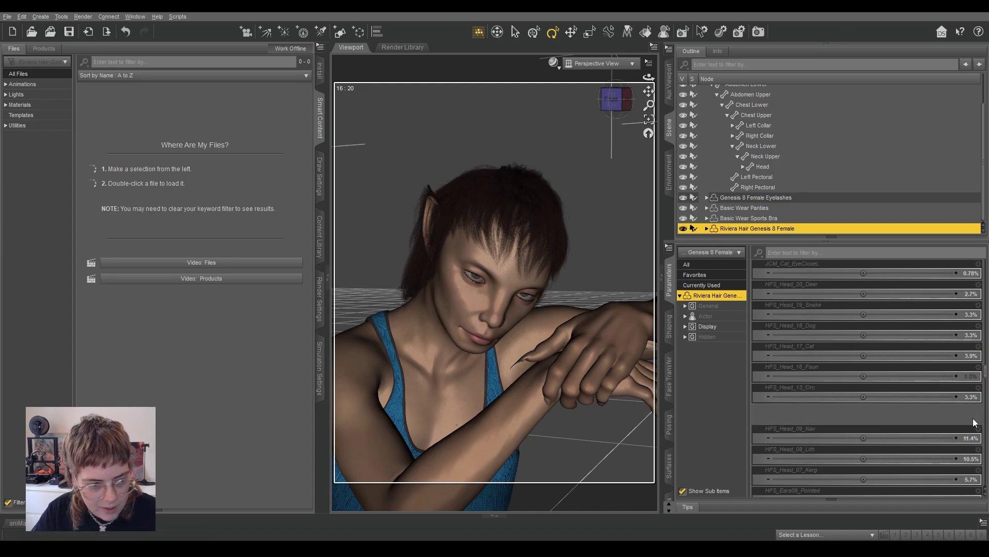
Step: Set the hair's HFS_Head_20_Deer, HFS_Head_19_Snake and HFS_Head_18_Dog morphs to 0
scroll(936, 419, up, 1)
scroll(936, 418, up, 1)
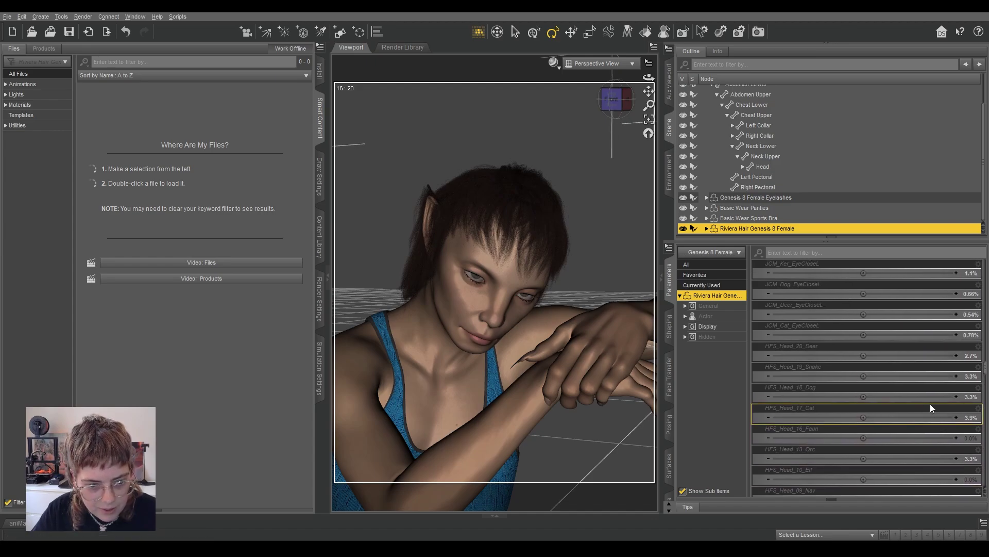
click(971, 355)
text(0)
key(Return)
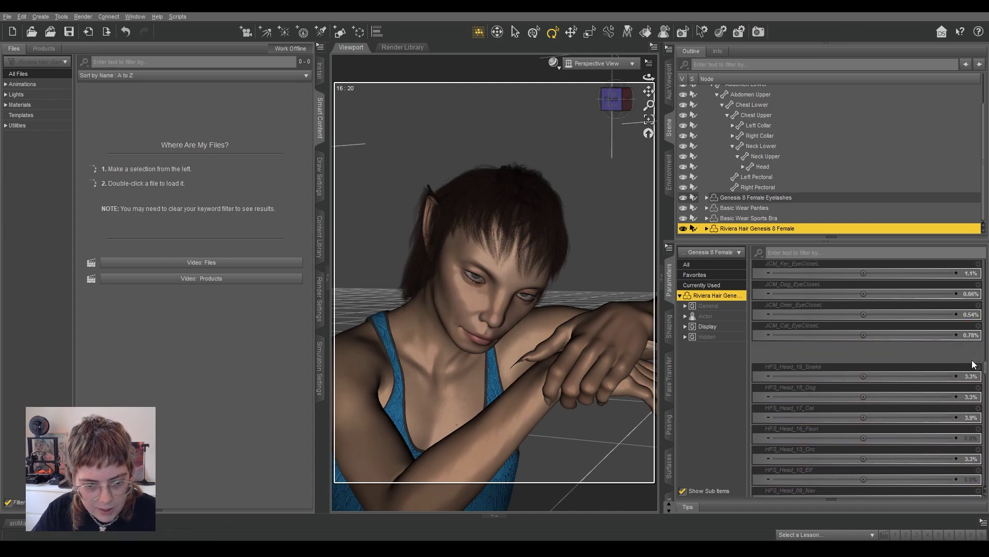
click(971, 376)
text(0)
key(Return)
click(971, 397)
text(0)
key(Return)
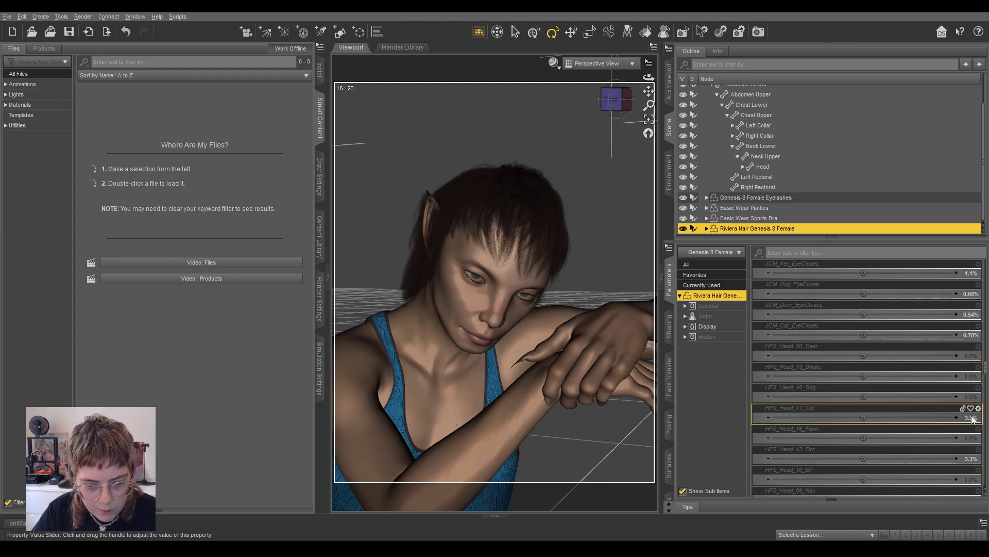
Step: Set the hair's HFS_Head_17_Cat and HFS_Head_13_Orc morphs to 0
click(971, 418)
text(0)
key(Return)
click(970, 458)
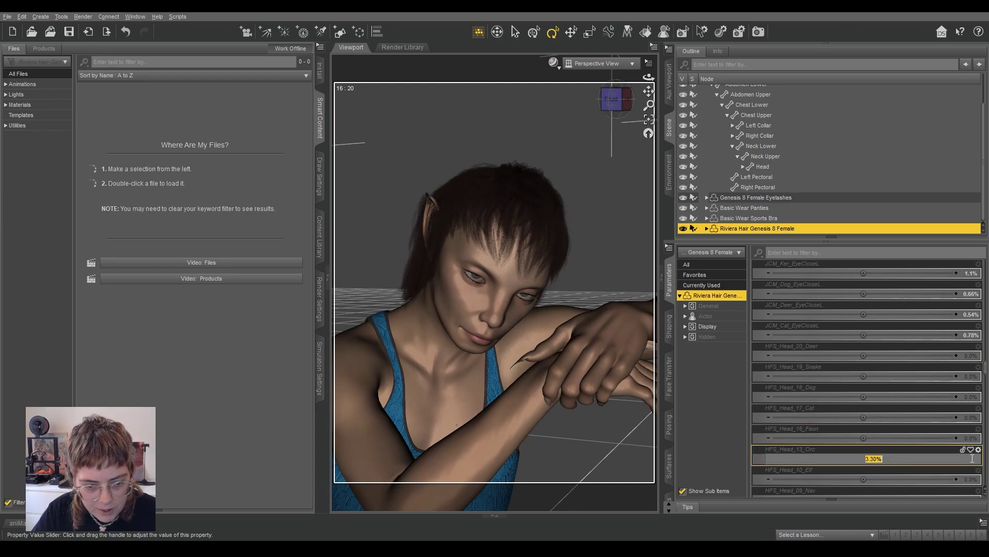
text(0)
key(Return)
Step: Set the hair's HFS_Ears09_Pointed morph to 0 so the hair ignores the figure's pointed ear shape
scroll(963, 451, down, 3)
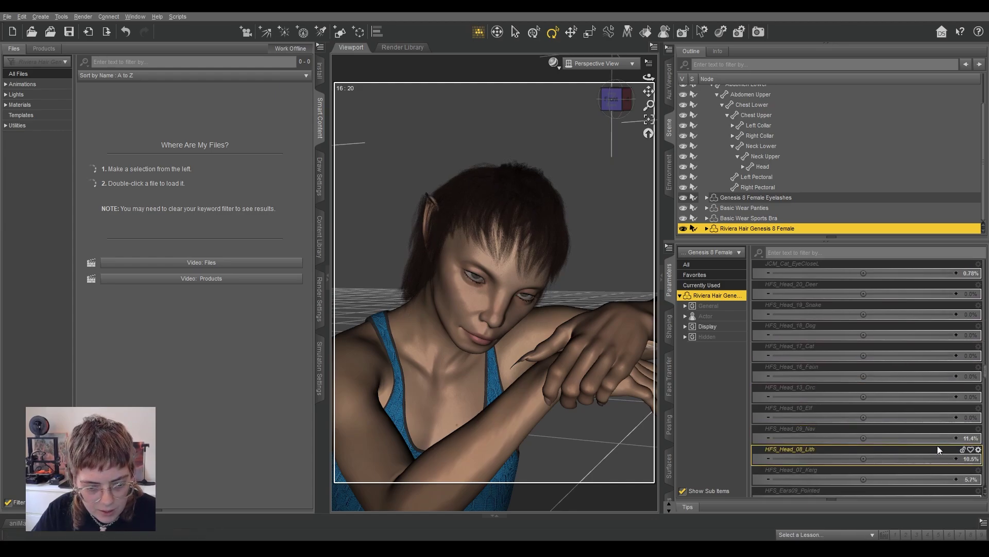
scroll(968, 444, down, 3)
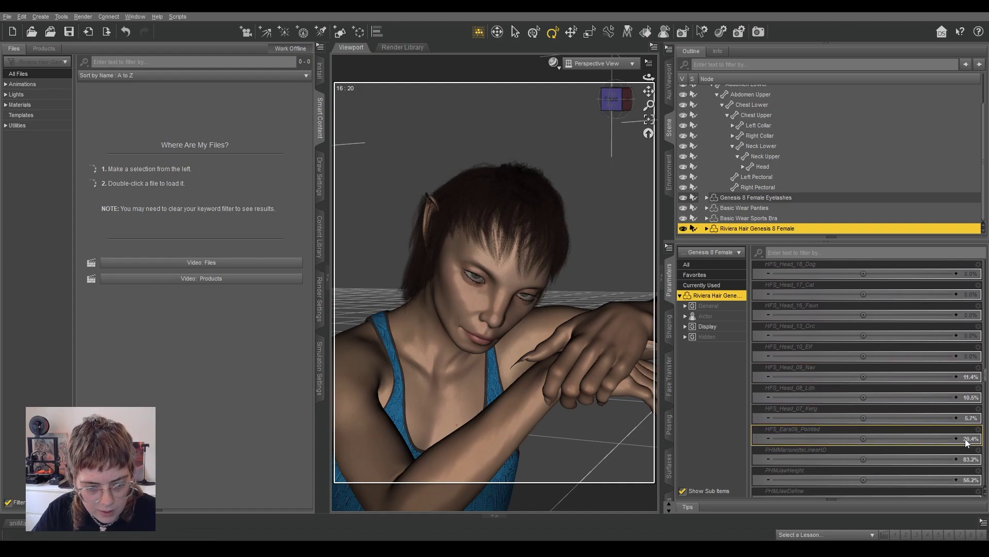
click(970, 440)
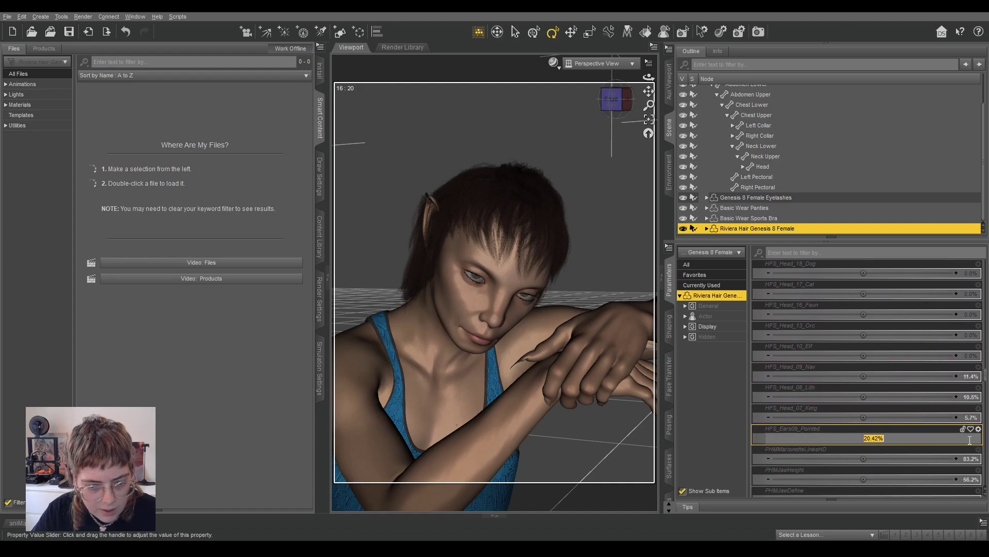
key(Return)
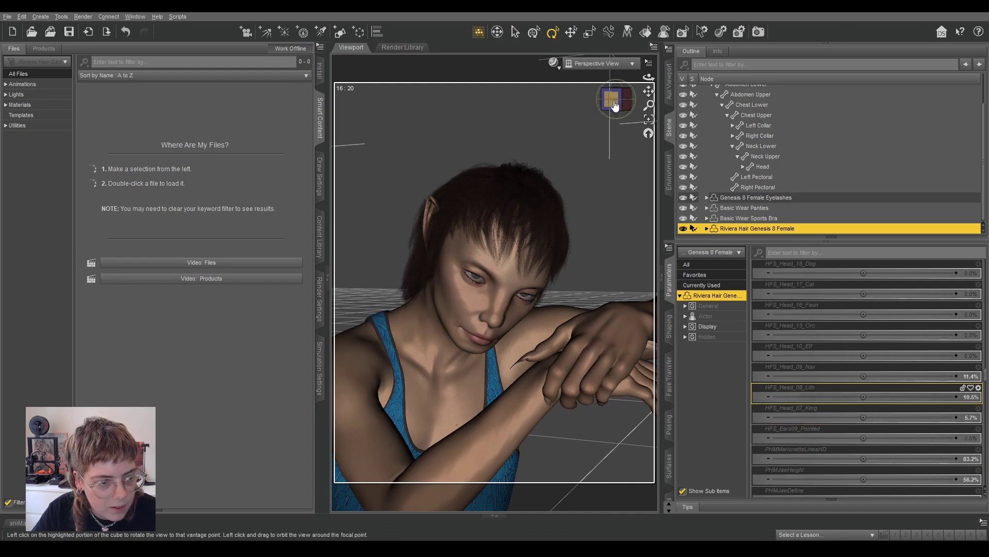
Step: Set the hair's HFS_Head_08 and HFS_Head_09 head morphs to 0
drag(616, 100, 513, 99)
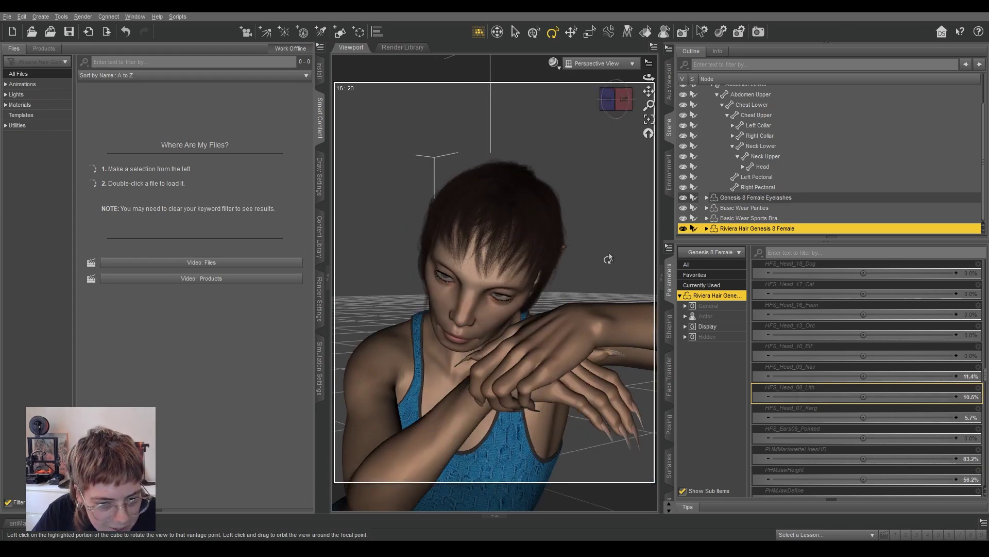
mouse_move(624, 99)
mouse_down()
mouse_move(613, 99)
mouse_move(641, 99)
mouse_move(616, 99)
mouse_up()
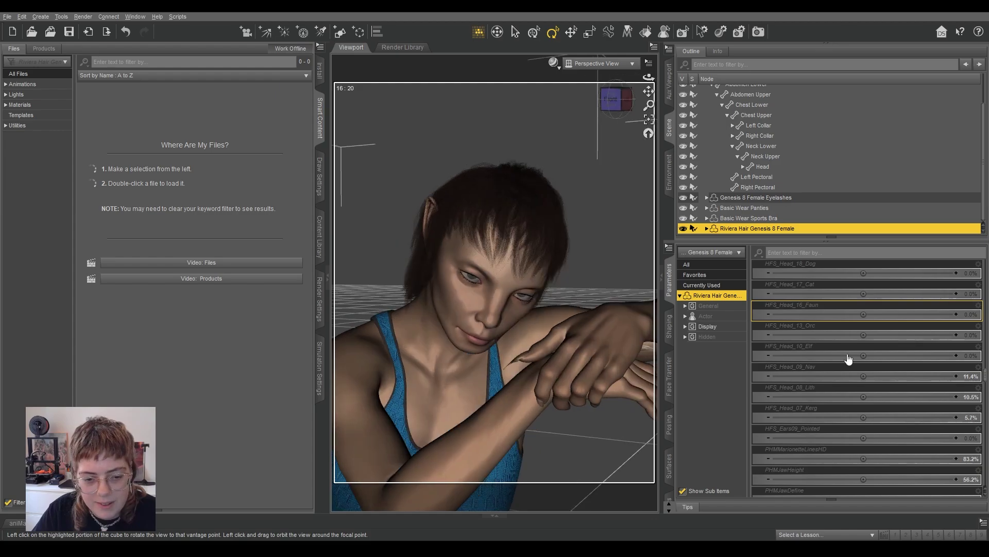
click(971, 397)
text(0)
key(Return)
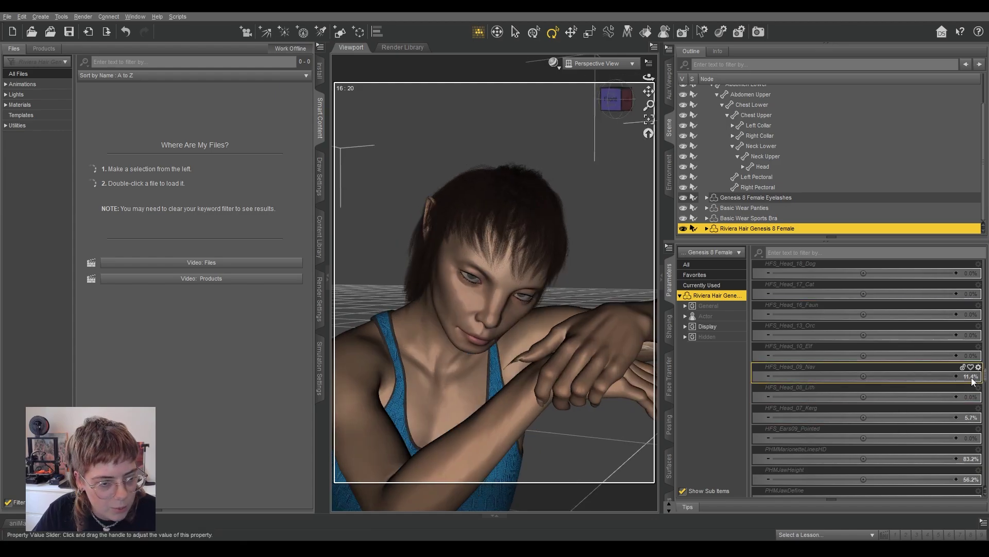
click(970, 376)
text(0)
key(Return)
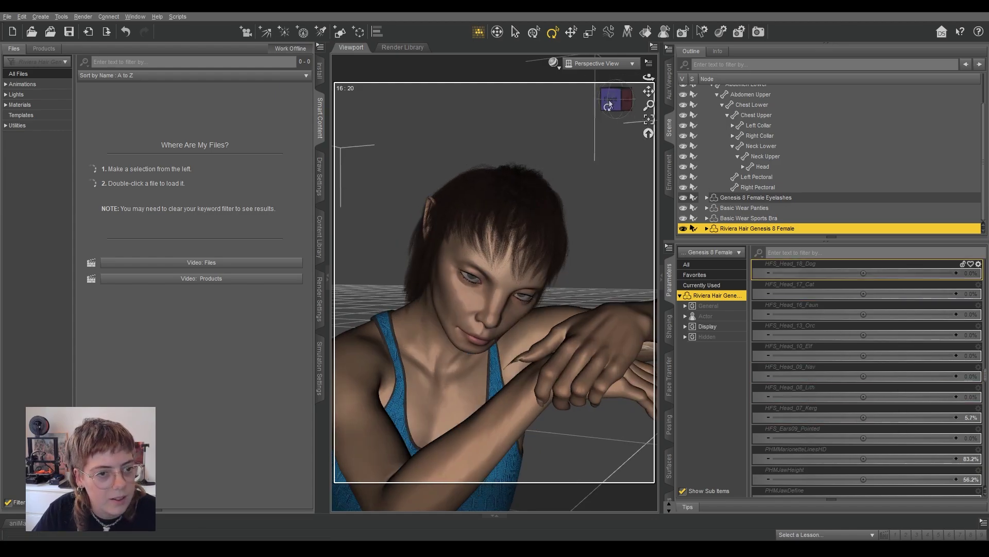
Step: Set the Riviera Hair's Bangs-Shorter-1 morph to 1% and its Bangs-Shorter-2 morph to 100%
mouse_move(612, 100)
mouse_down()
mouse_move(640, 104)
mouse_move(589, 98)
mouse_move(626, 100)
mouse_up()
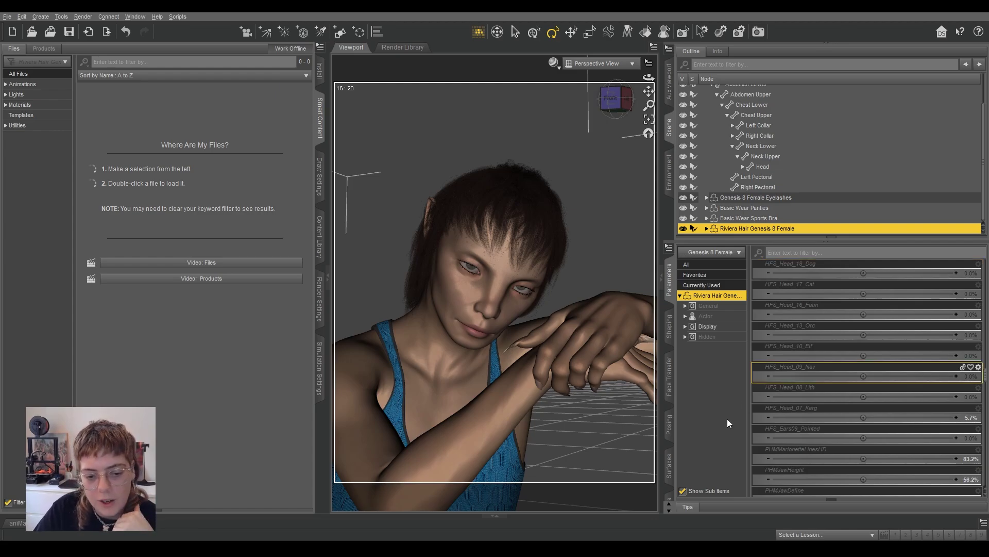
click(670, 325)
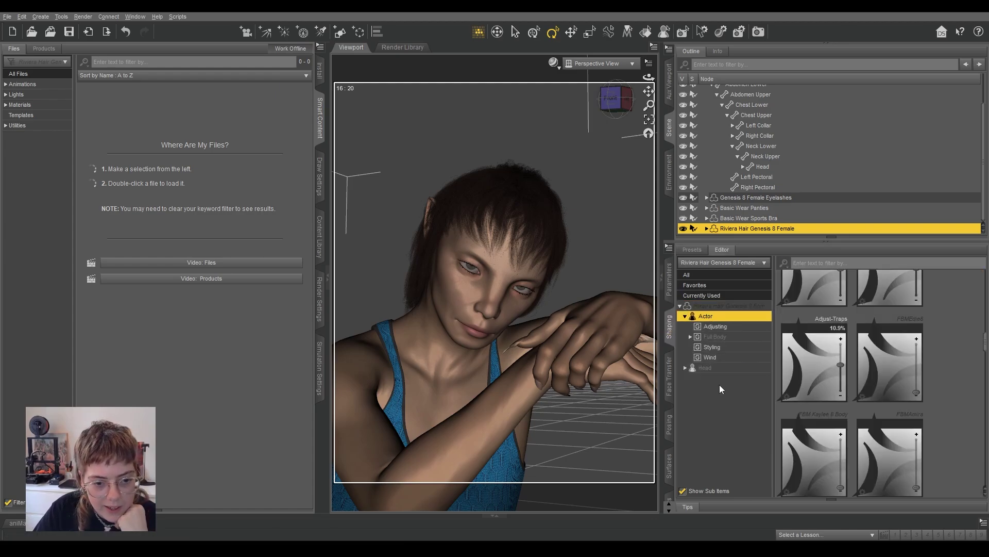
click(706, 306)
scroll(882, 384, down, 10)
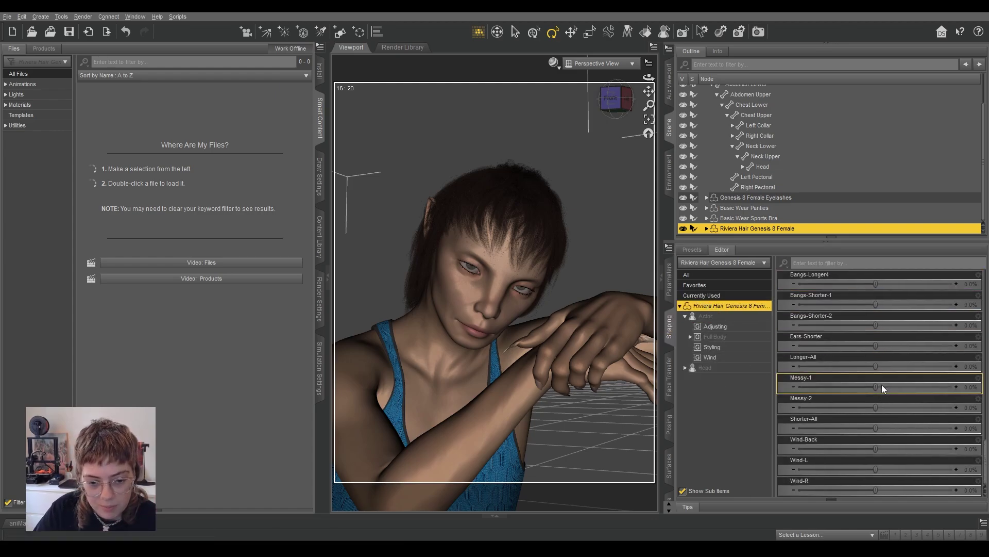
scroll(882, 384, down, 5)
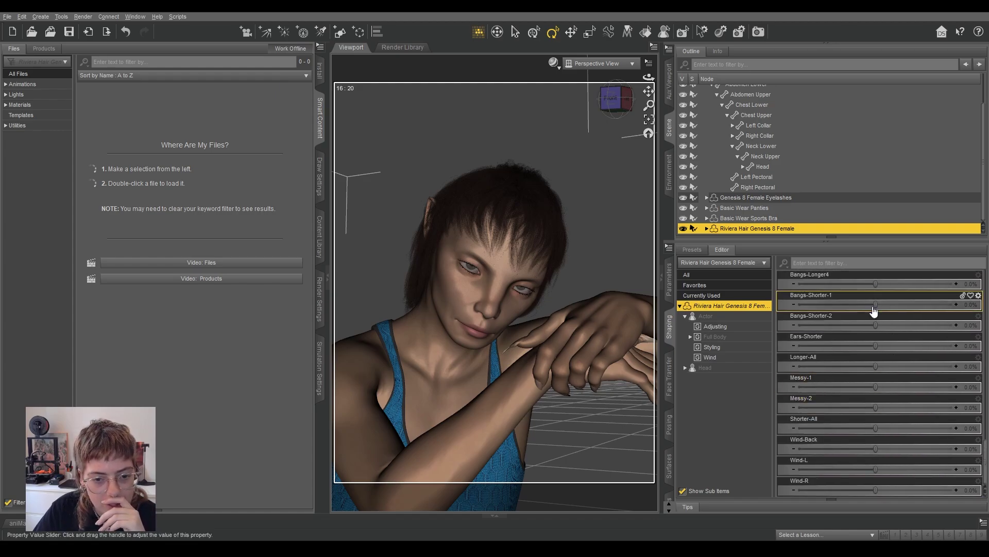
drag(889, 305, 982, 331)
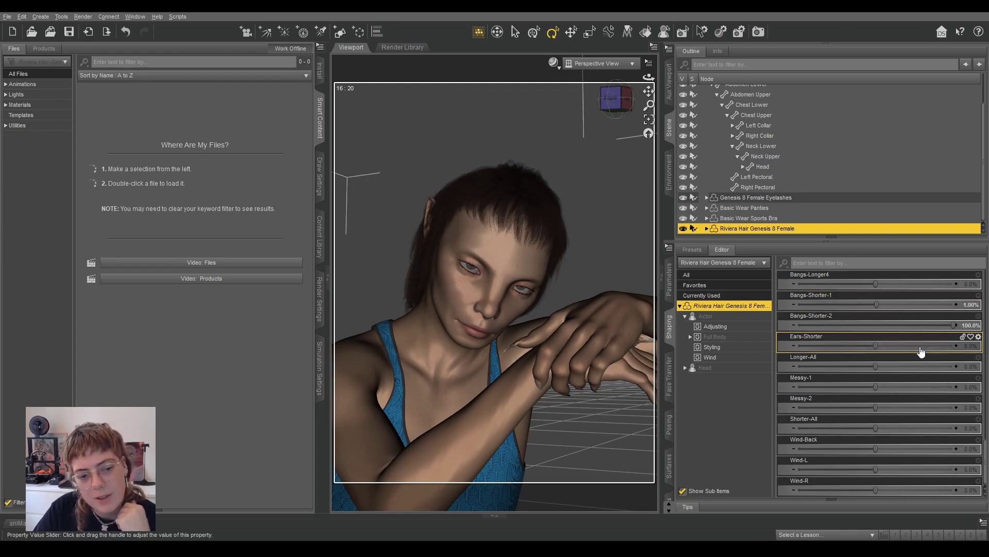
Step: Adjust the hair's fringe and sides with Bangs-Longer4 at 100%, Bangs-Shorter-2 at 36.2% and Ears-Shorter at 100%
drag(947, 325, 880, 326)
drag(875, 284, 969, 288)
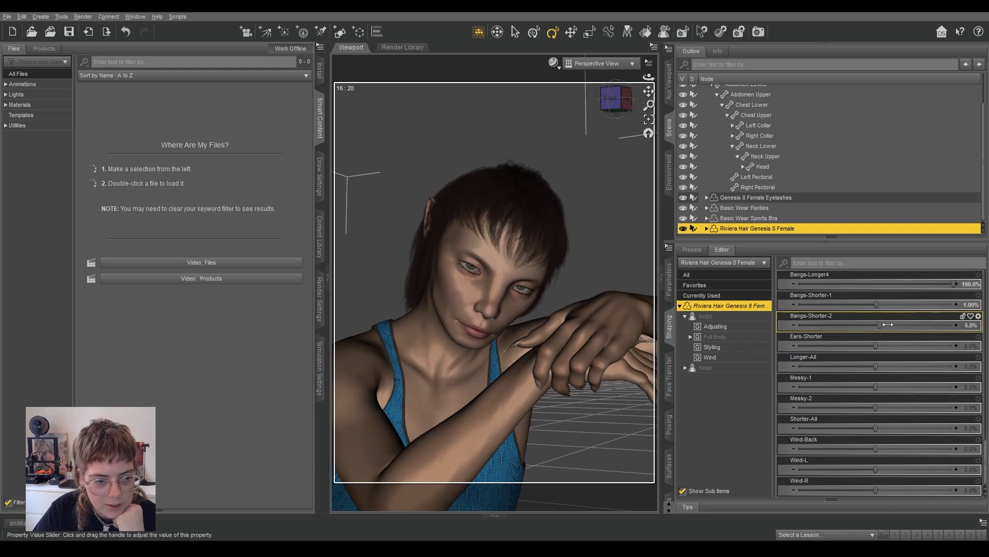
drag(887, 325, 914, 340)
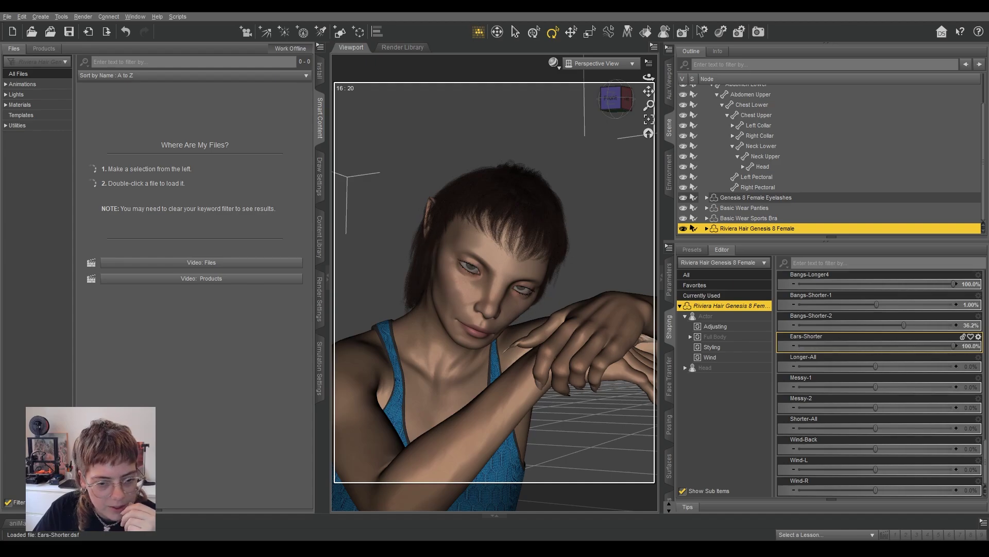
Step: Roughen the hairstyle with Messy-1 at 68.1%, Messy-2 at 50.2% and Shorter-All at 2.3%
drag(876, 407, 773, 431)
drag(879, 430, 877, 430)
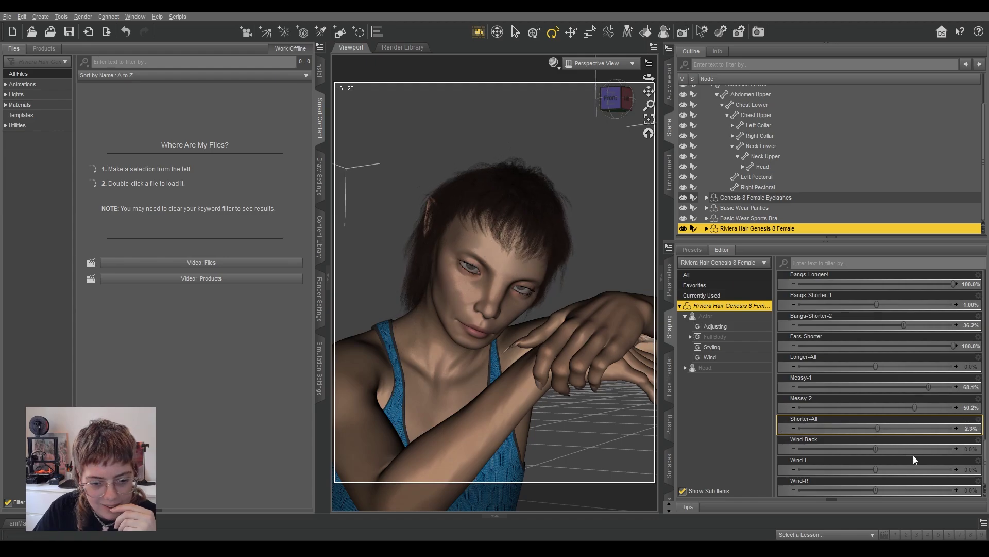
drag(906, 468, 875, 453)
Step: Lengthen the back of the hair by setting Back-Longer to 84.1% and Back-Shorter to 1.7%
scroll(883, 438, up, 8)
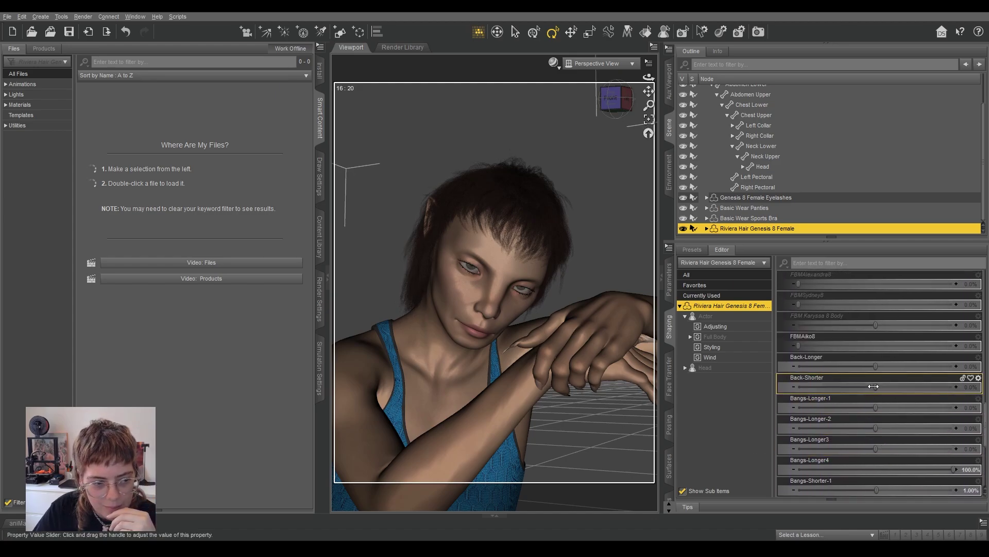
drag(875, 386, 941, 369)
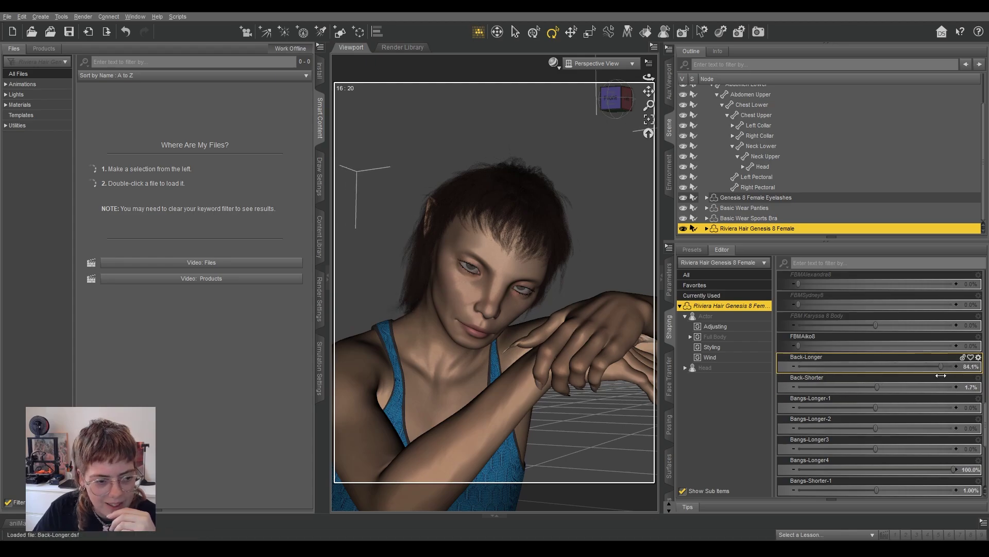
drag(649, 78, 651, 100)
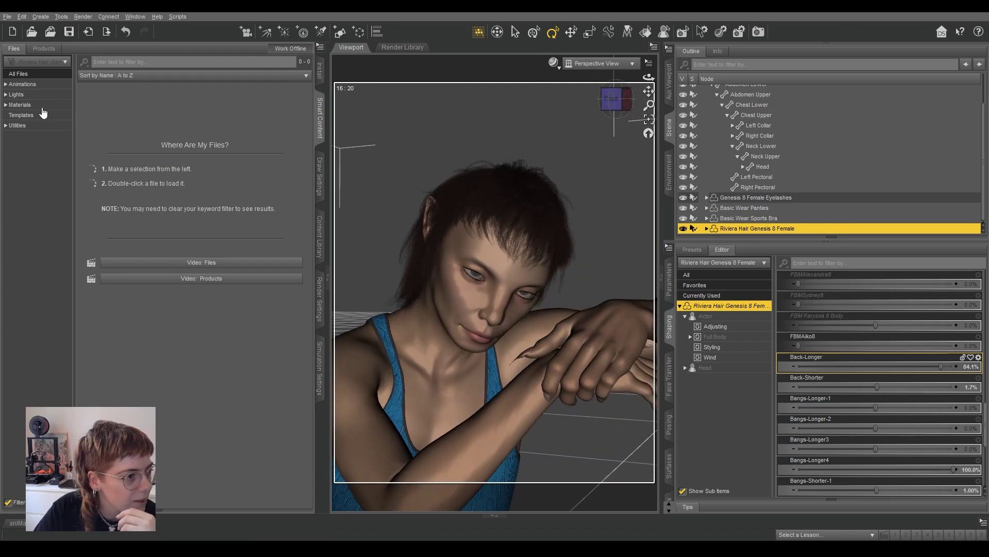
Step: Try Riviera Hair Base Color 12 and 17 on the hair and settle on the blonde Riviera Hair Base Color 06
click(21, 105)
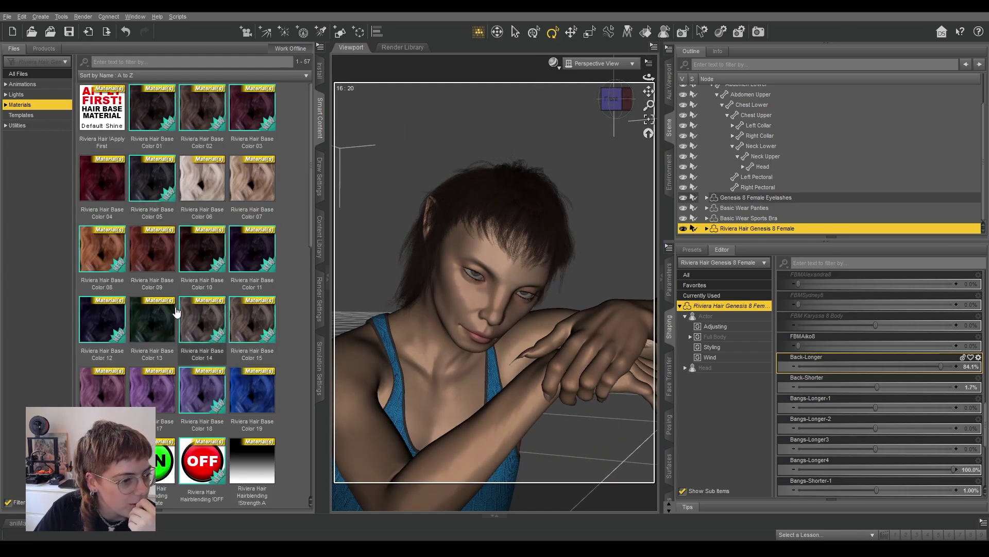
double_click(105, 323)
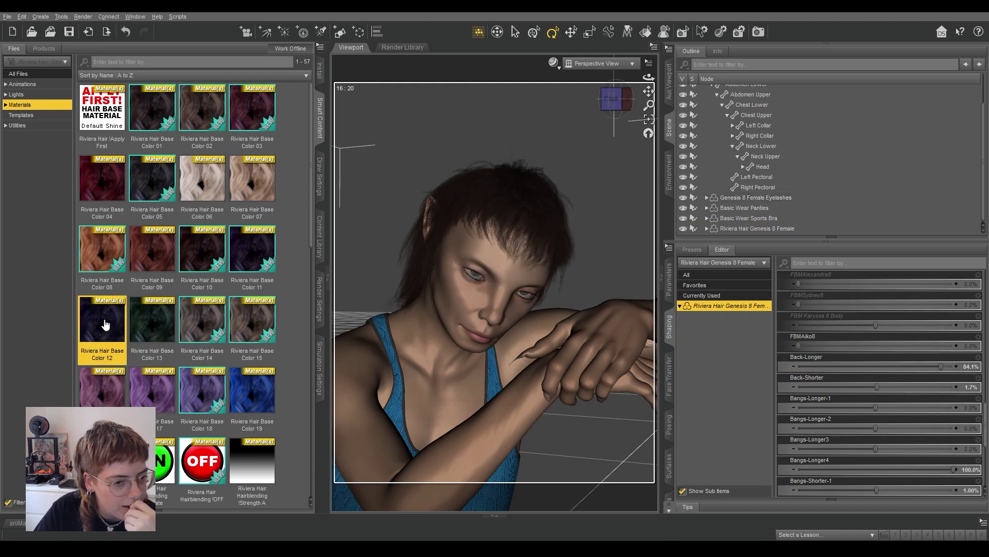
double_click(164, 392)
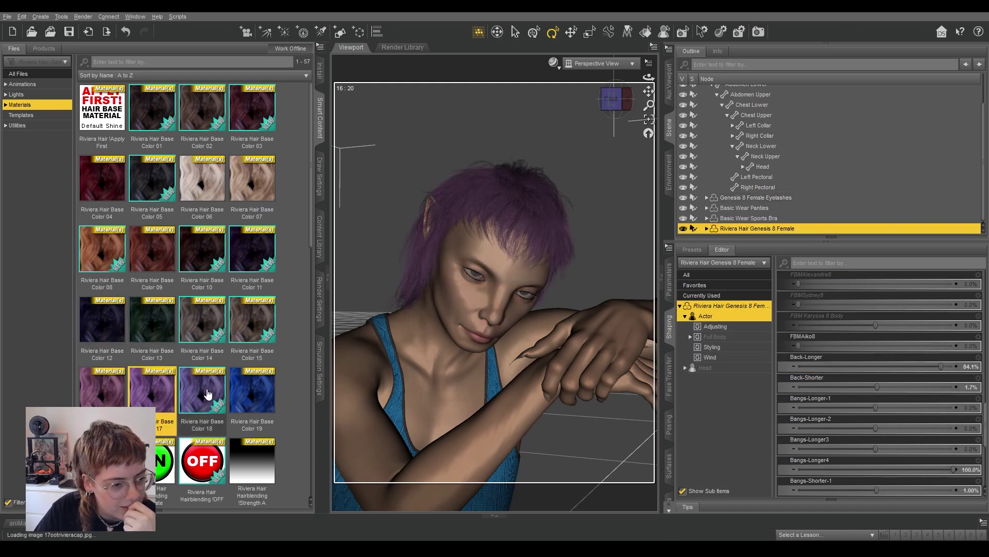
scroll(208, 394, down, 14)
double_click(209, 394)
scroll(212, 393, up, 7)
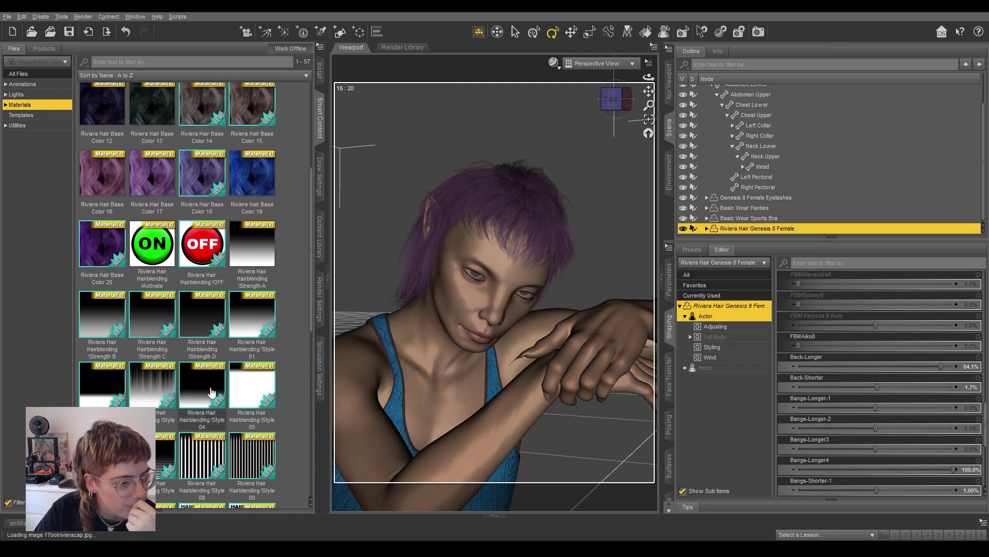
scroll(211, 393, up, 4)
double_click(216, 175)
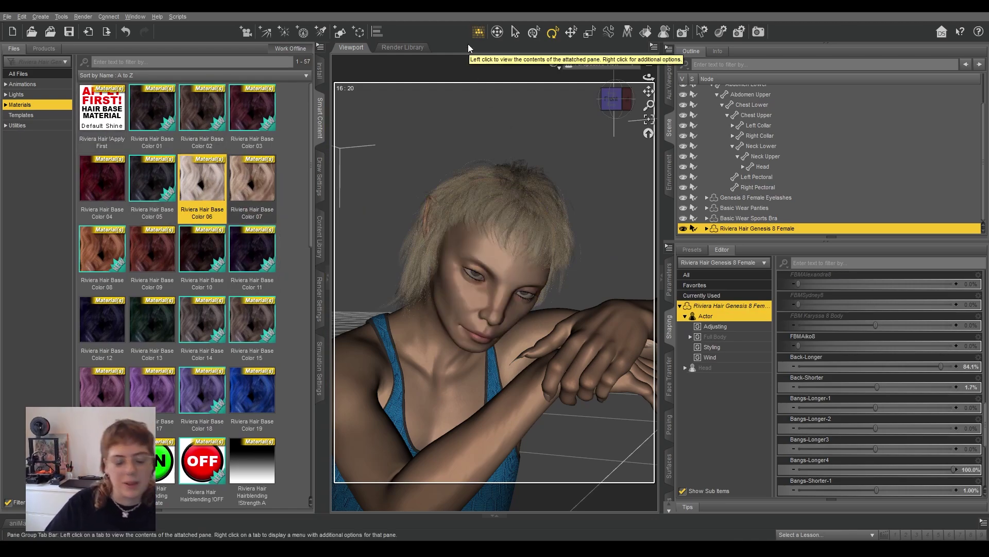
Step: Select the Genesis 8 Female figure and apply the Cypher Eye 02 material to its eyes
scroll(771, 160, up, 2)
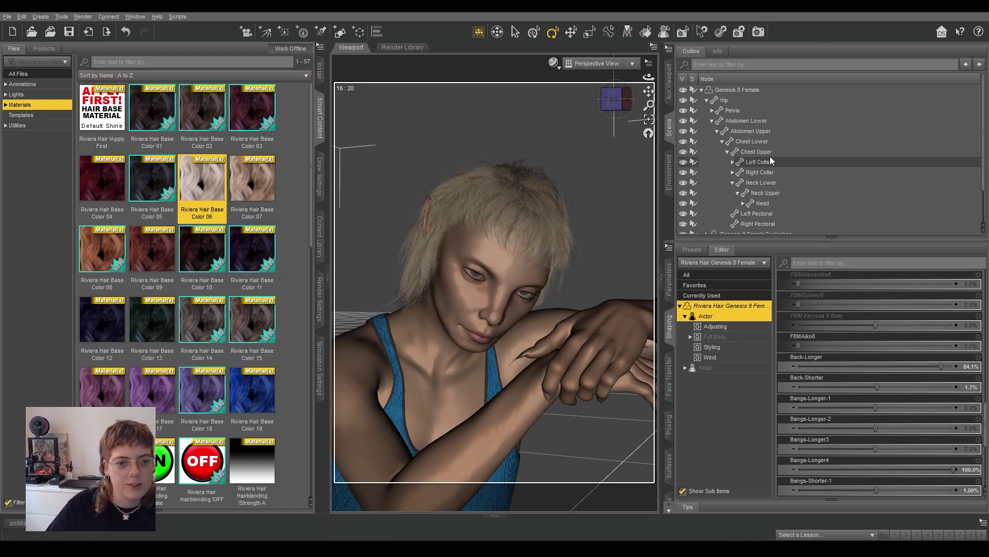
click(724, 91)
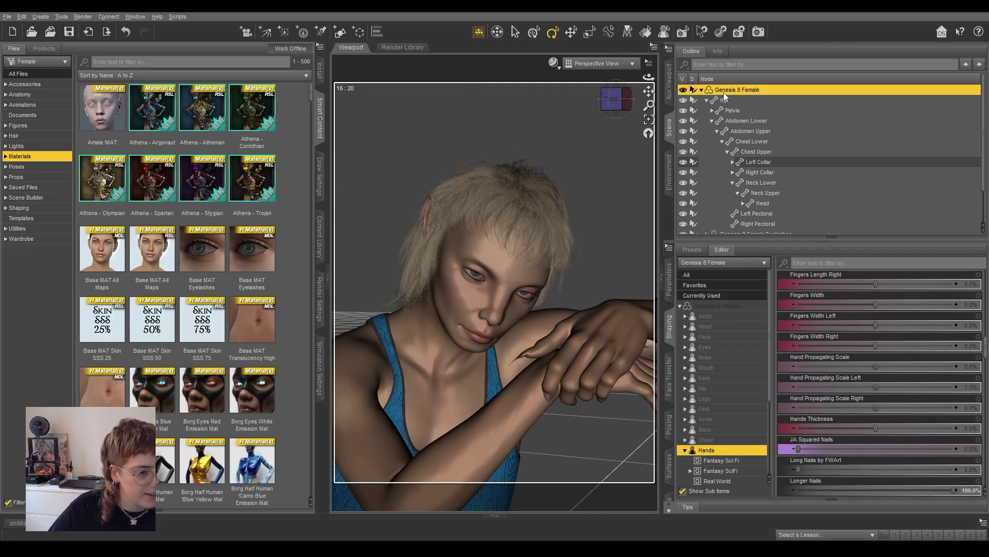
click(320, 237)
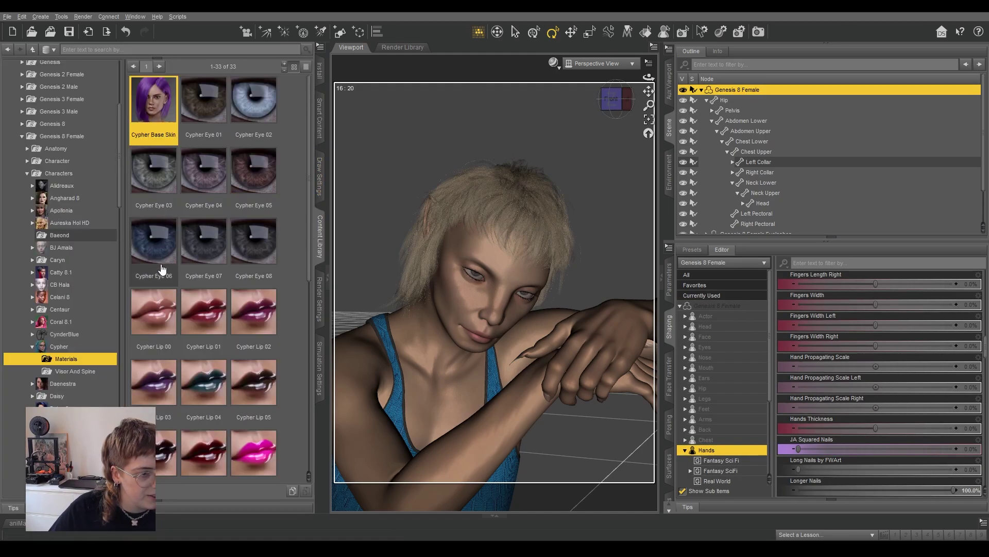
double_click(261, 115)
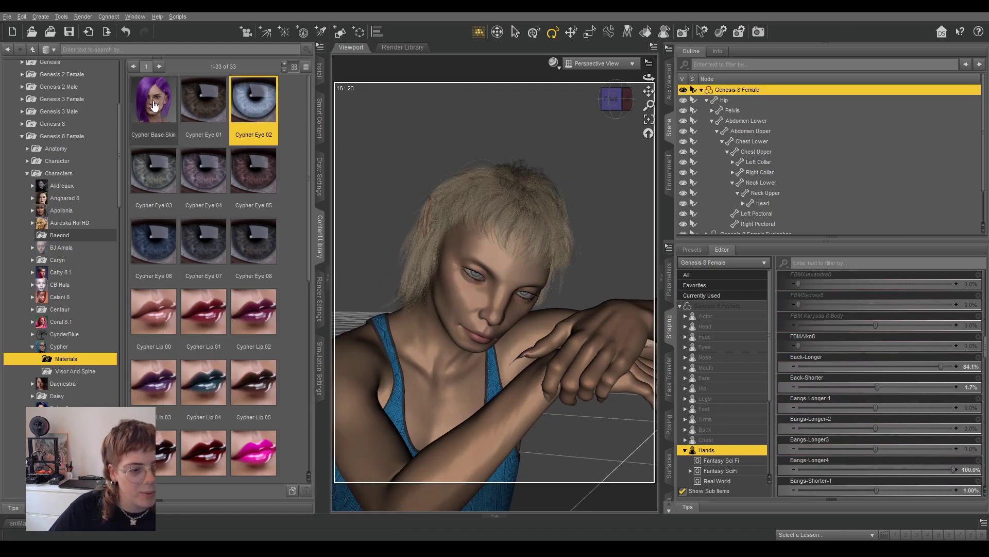
Step: Try the Cypher Lip 03 and Cypher Lip 05 lip colours and return to Cypher Lip 00
double_click(144, 390)
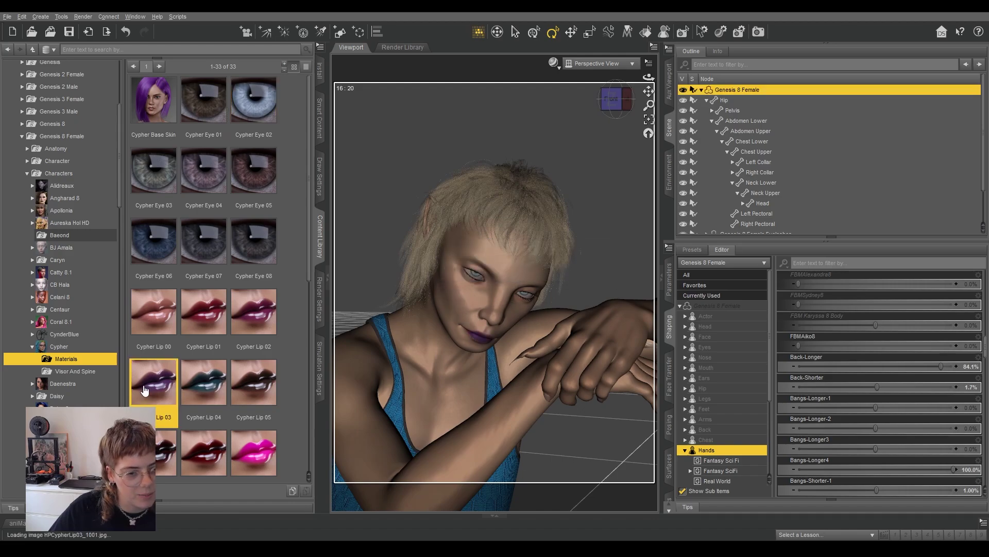
double_click(264, 390)
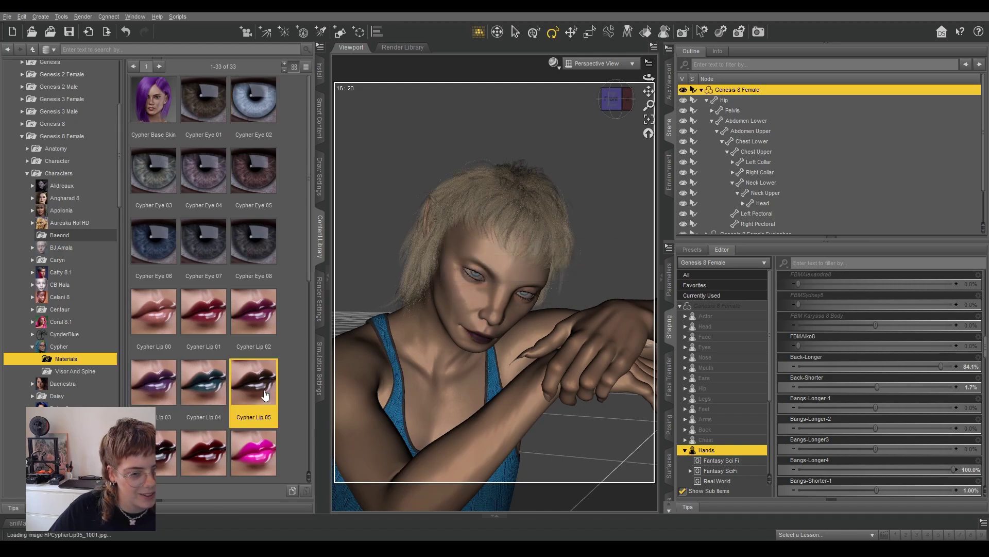
double_click(164, 330)
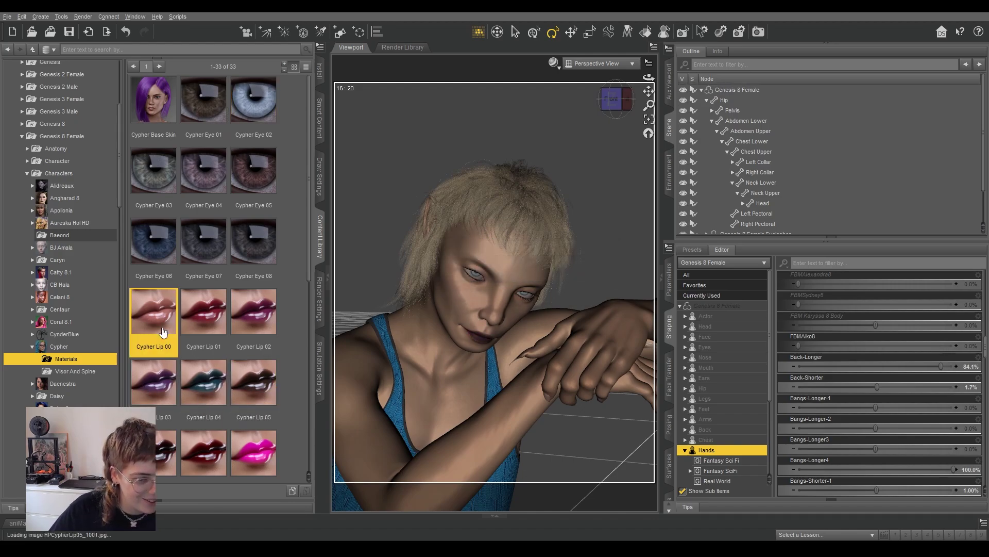
Step: Compare Cypher Makeup 01, 04, 05 and 02 on the face and settle on Cypher Makeup 01
scroll(192, 358, down, 4)
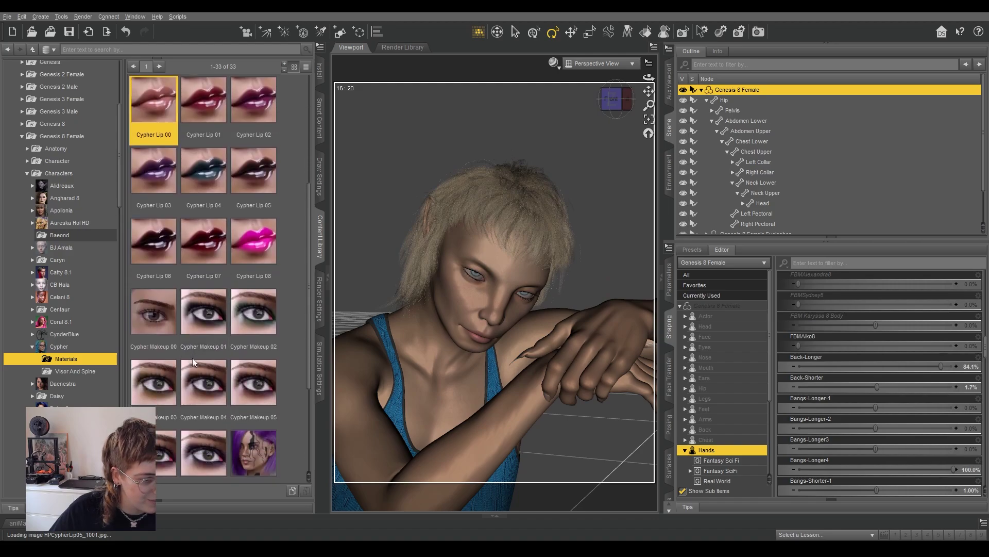
double_click(212, 315)
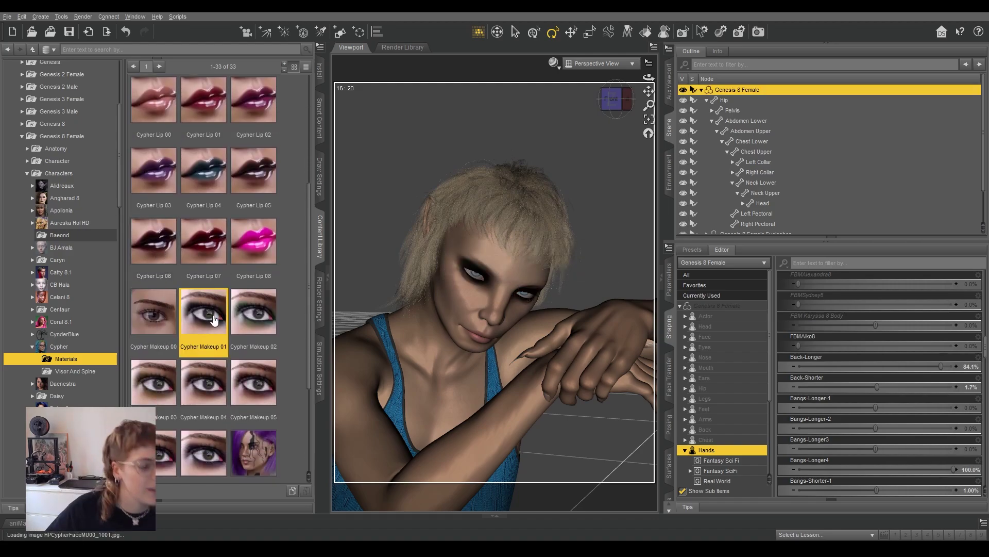
double_click(217, 386)
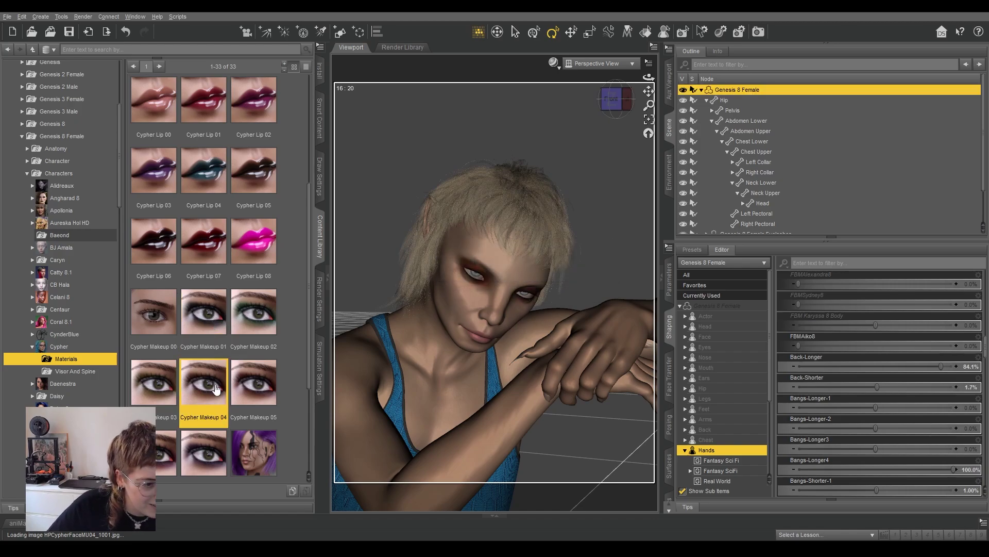
double_click(267, 312)
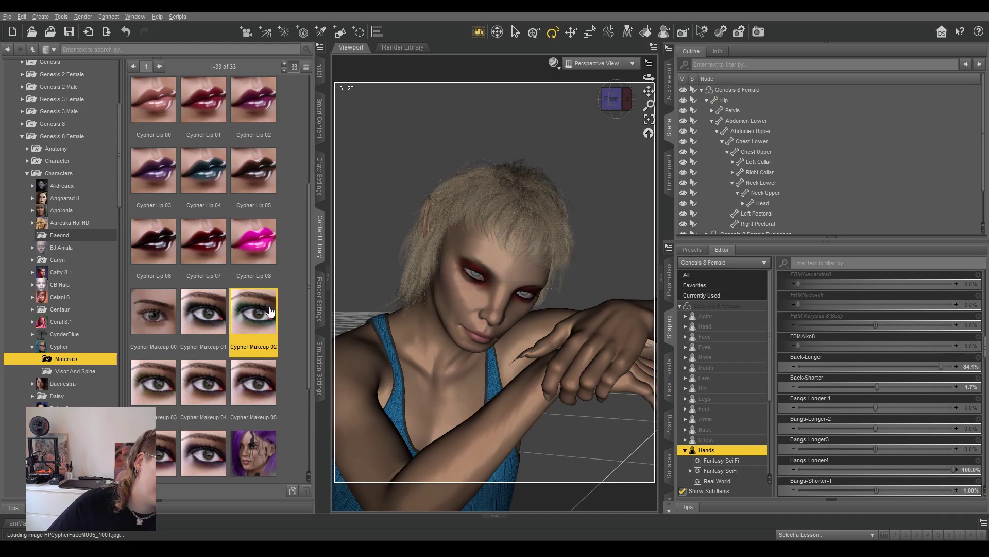
double_click(217, 305)
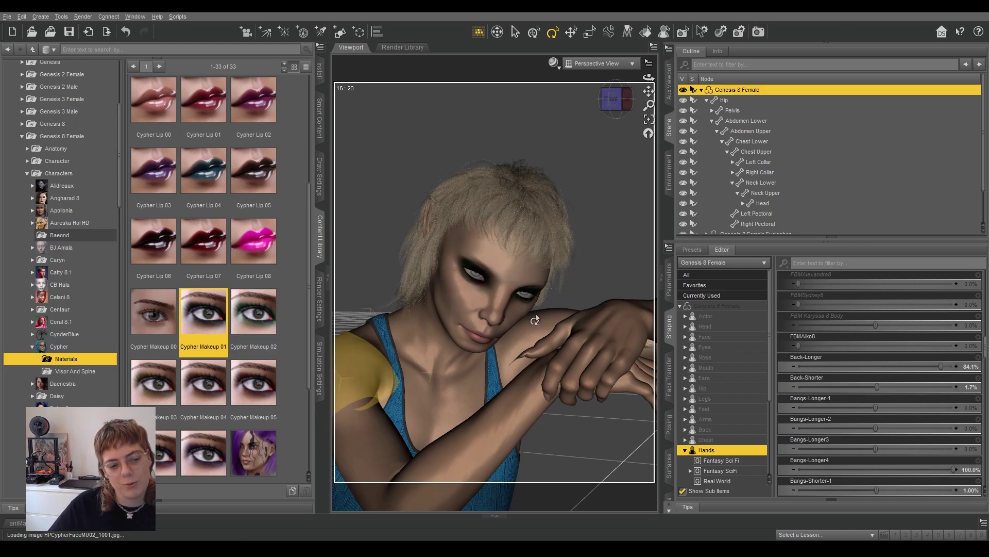
Step: Try darker Cypher lip colours, including Lip 06 and Lip 05, against the eye makeup and settle on Cypher Lip 00
double_click(163, 243)
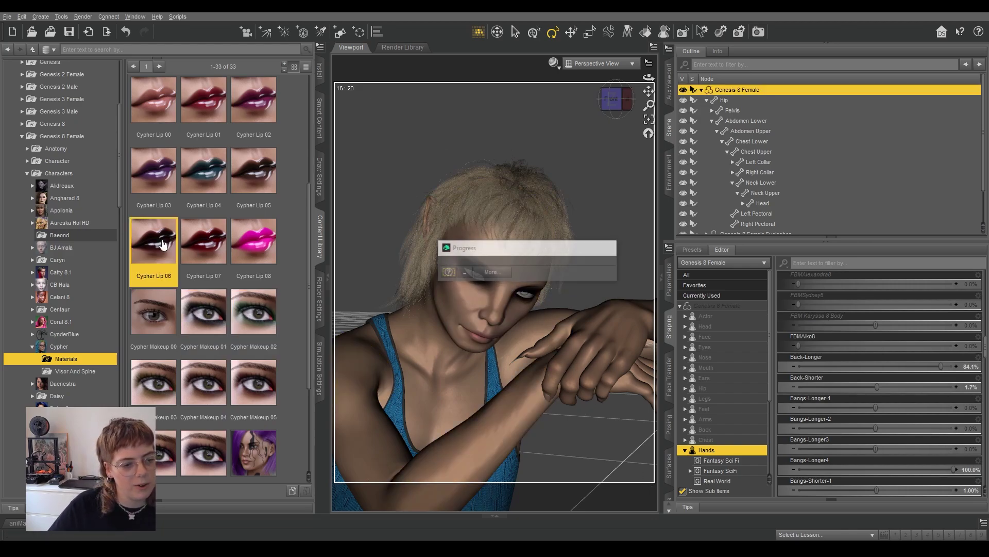
click(252, 173)
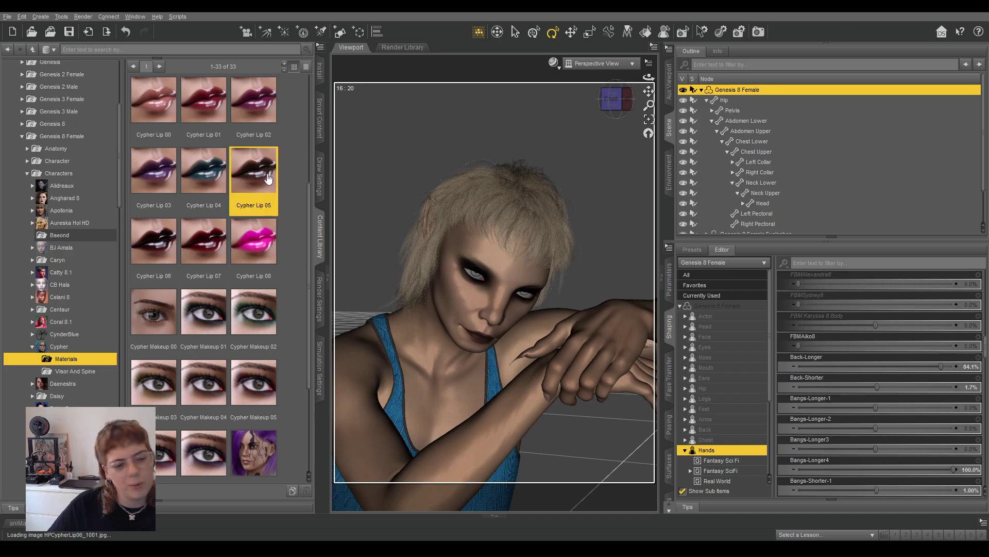
double_click(211, 183)
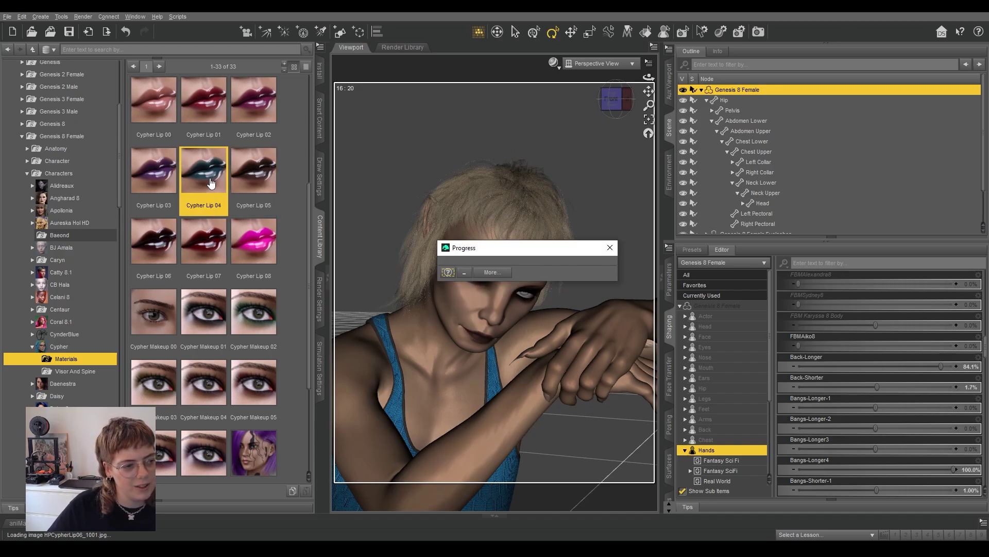
double_click(215, 249)
double_click(153, 100)
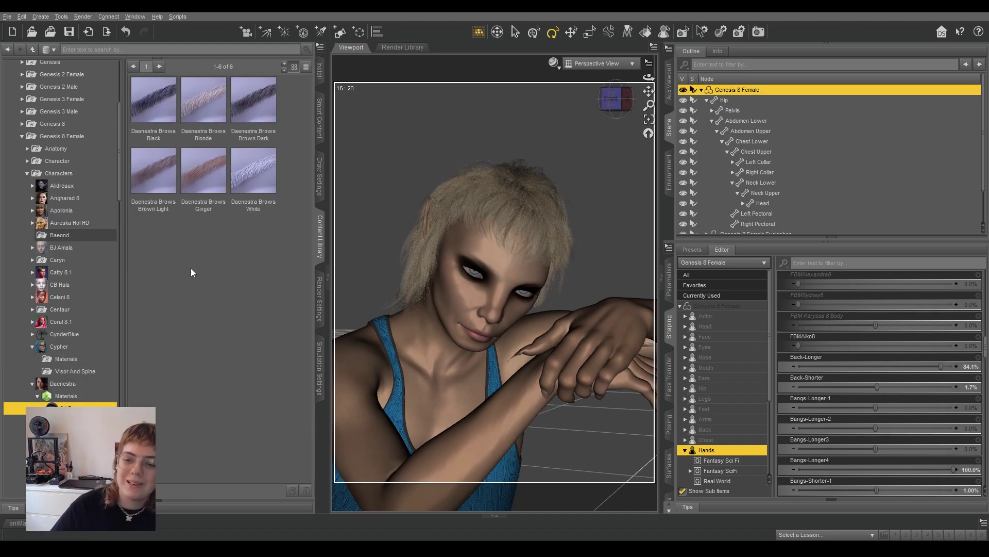
Step: Find the female anatomy attachments that fit the figure and add the Victoria 8 Eyebrows to it
scroll(75, 191, up, 3)
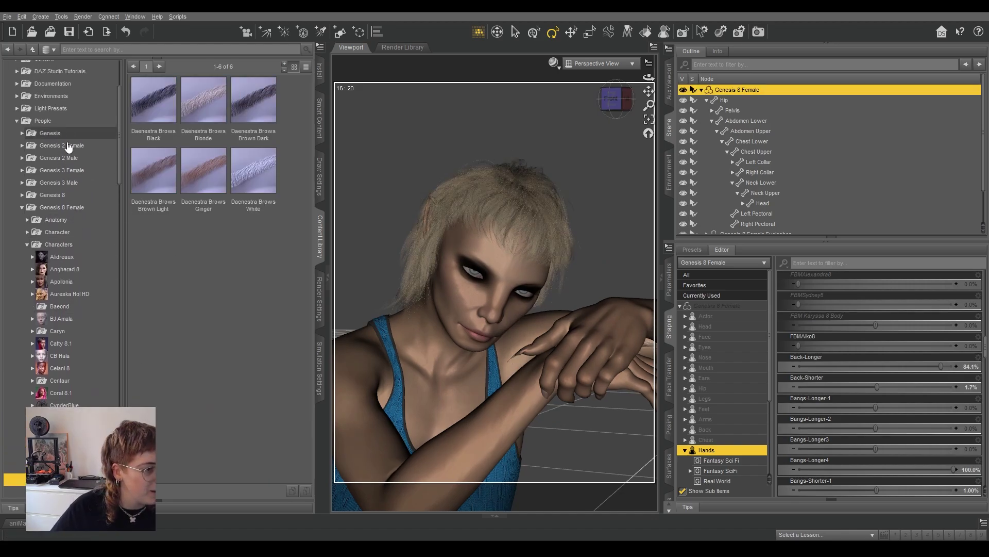
click(63, 220)
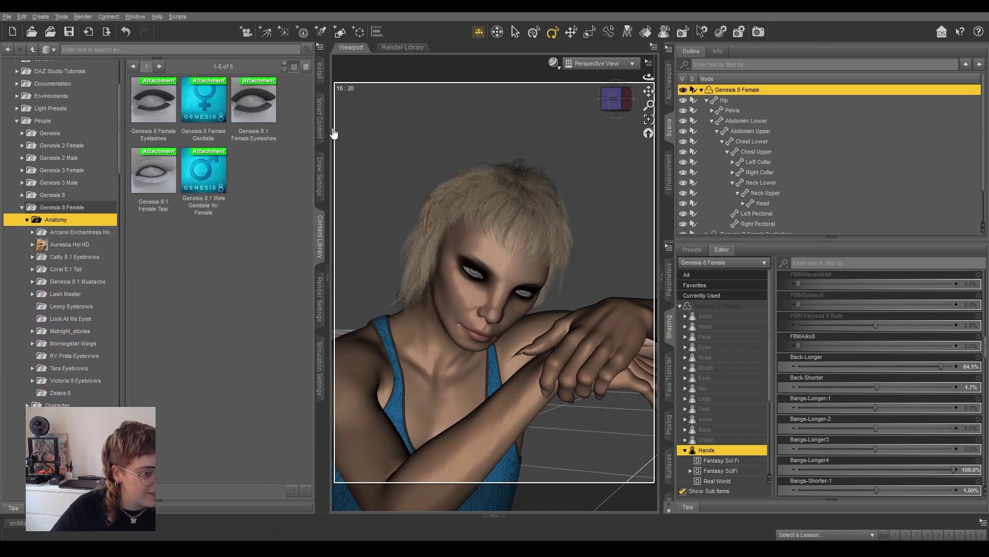
click(320, 124)
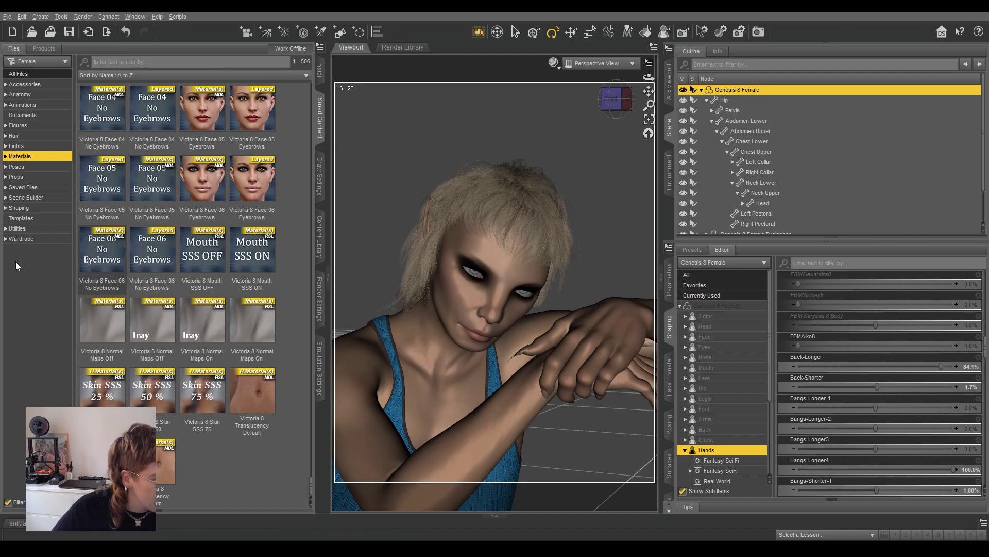
click(30, 96)
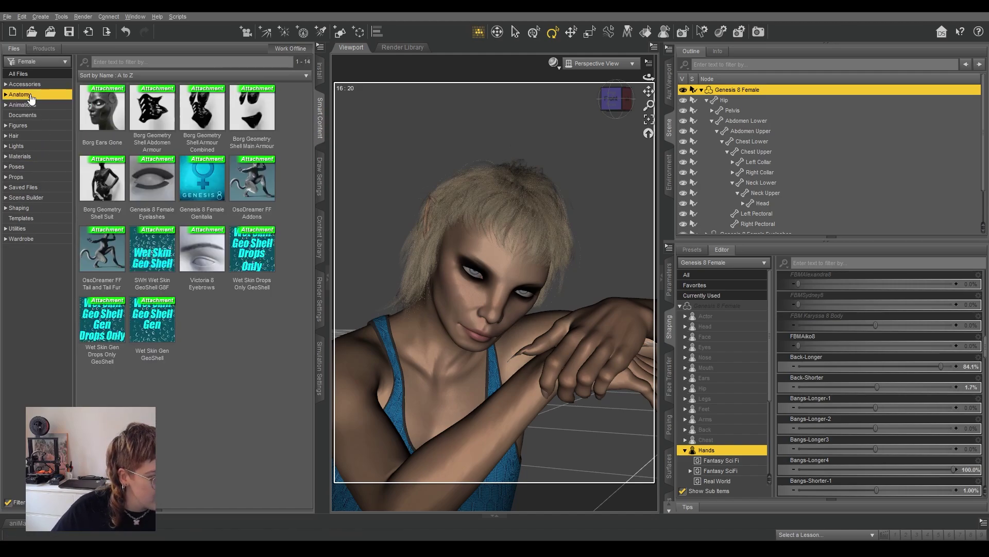
double_click(195, 253)
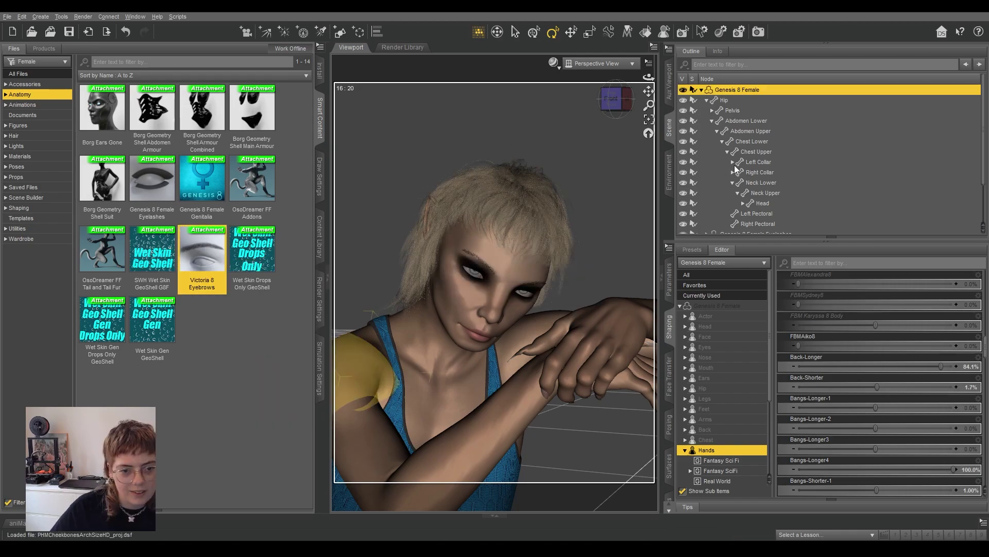
Step: Apply the white Eyebrow Mat 00 material to the Victoria 8 Eyebrows and check the brows up close
click(36, 105)
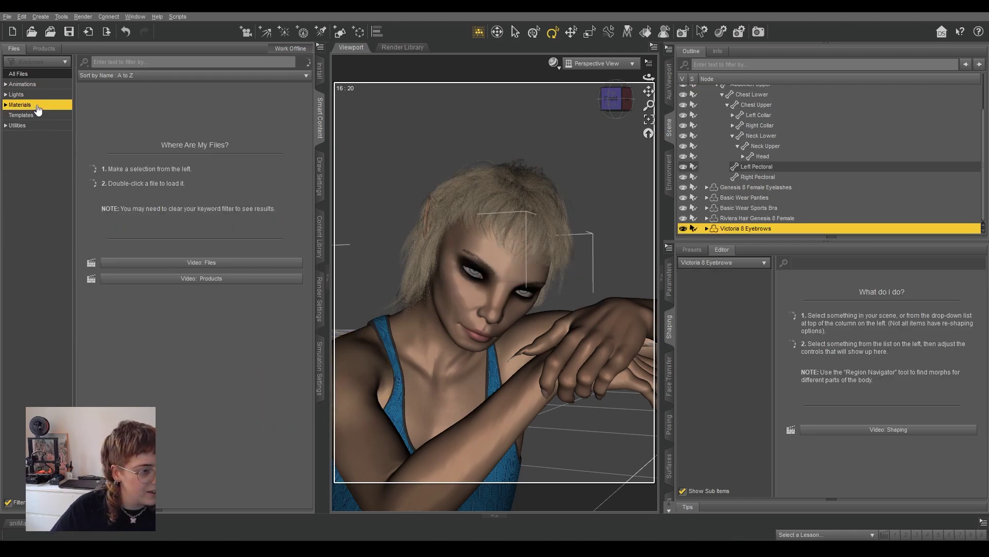
double_click(102, 111)
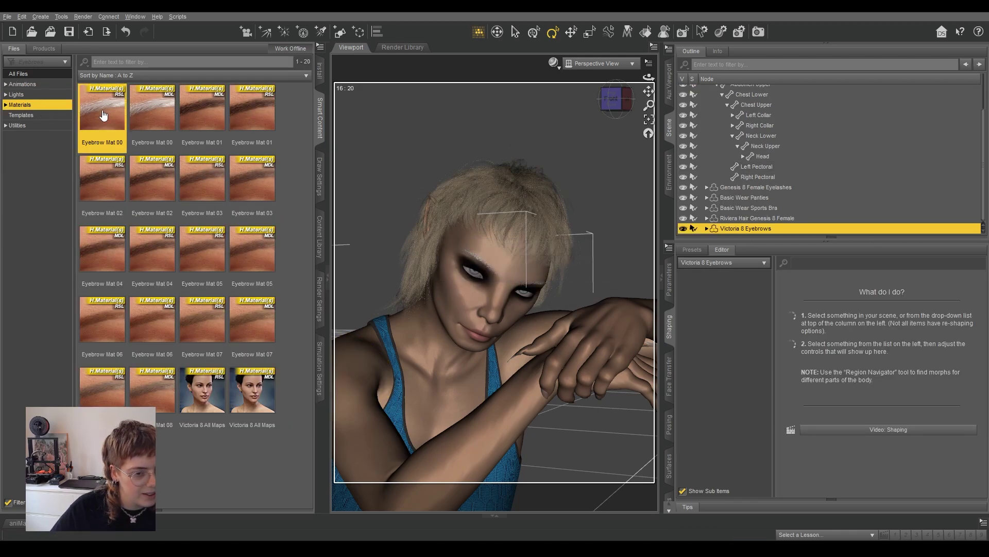
scroll(401, 165, up, 3)
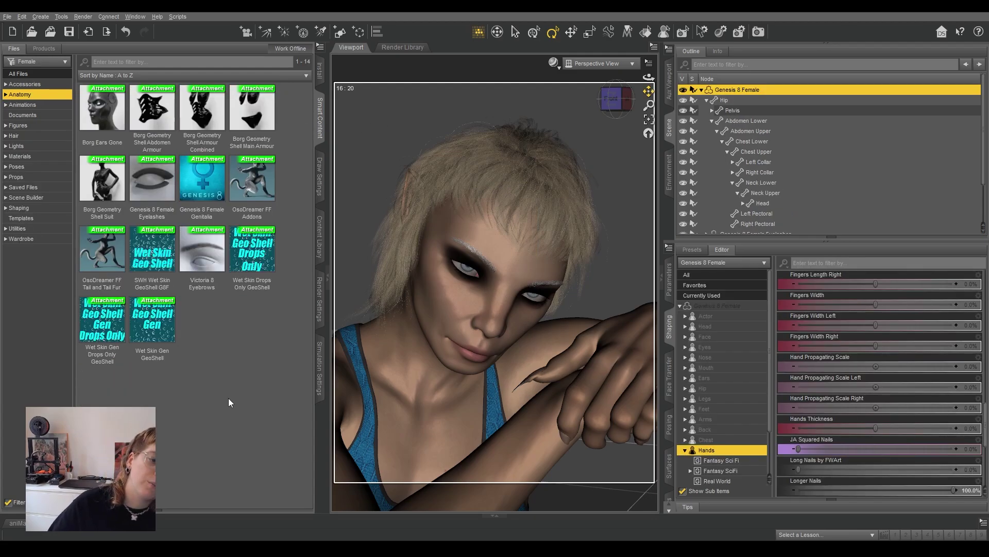
Step: Dress the Genesis 8 Female in the Monsters Bride HD Under garments and hide the Basic Wear Sports Bra
scroll(481, 397, down, 5)
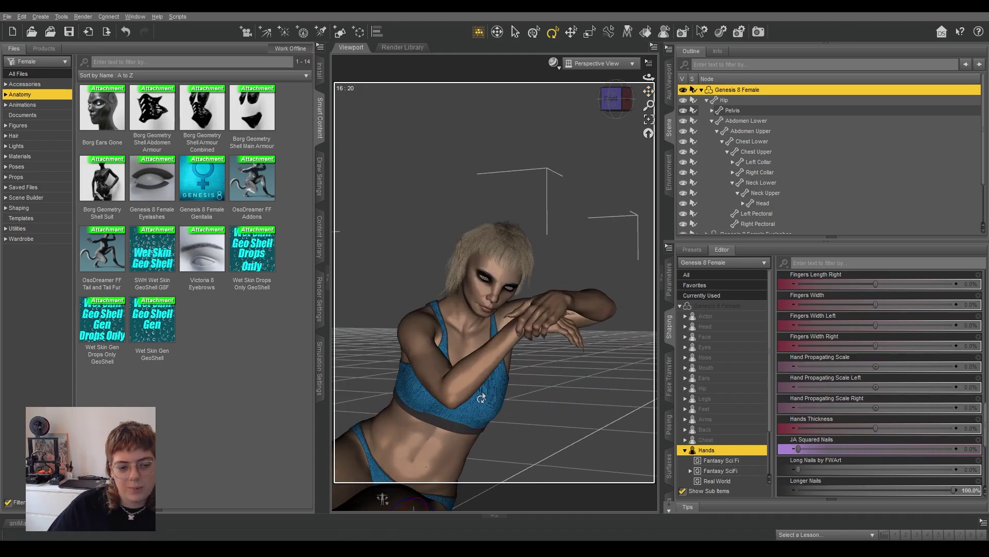
scroll(592, 404, up, 5)
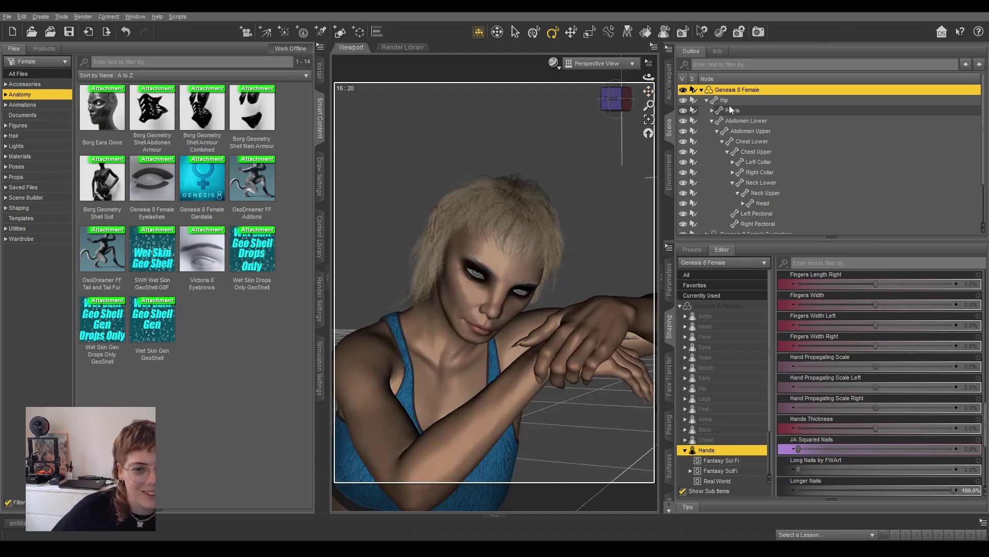
click(40, 240)
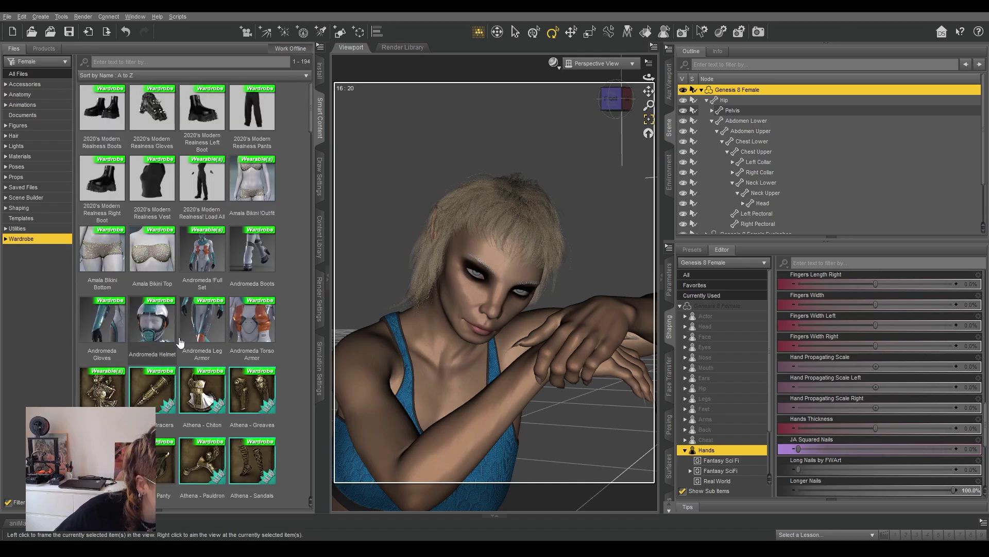
scroll(744, 198, down, 3)
scroll(161, 253, down, 10)
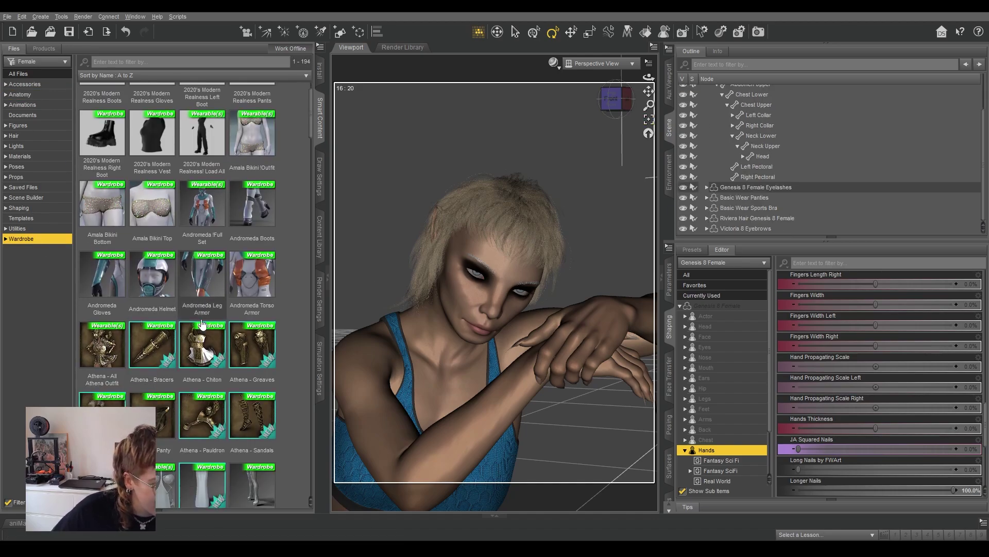
mouse_move(162, 252)
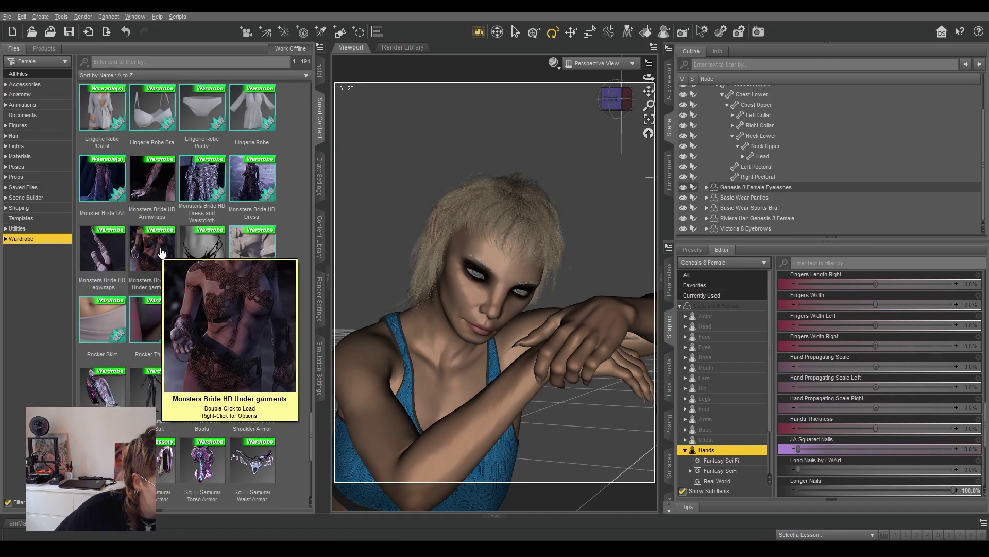
double_click(137, 250)
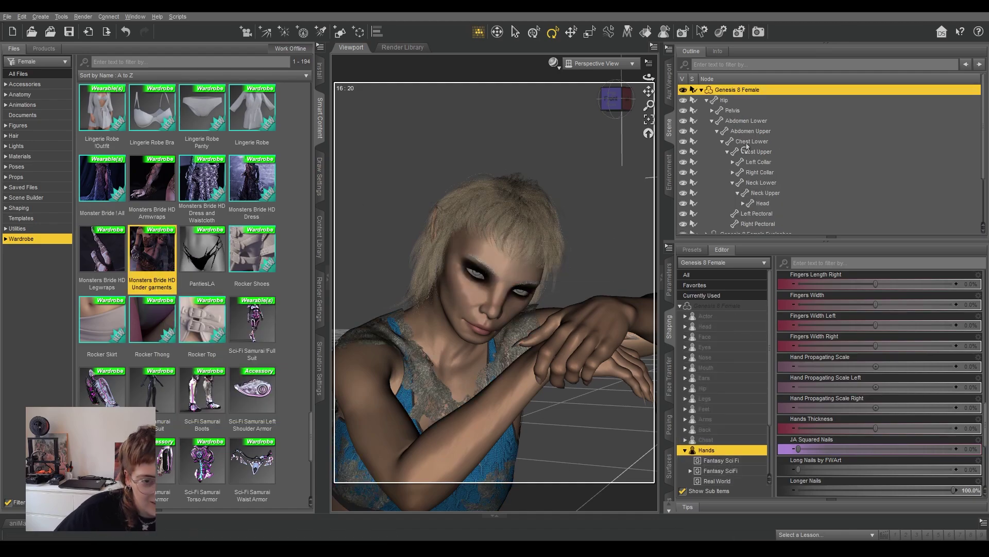
click(708, 100)
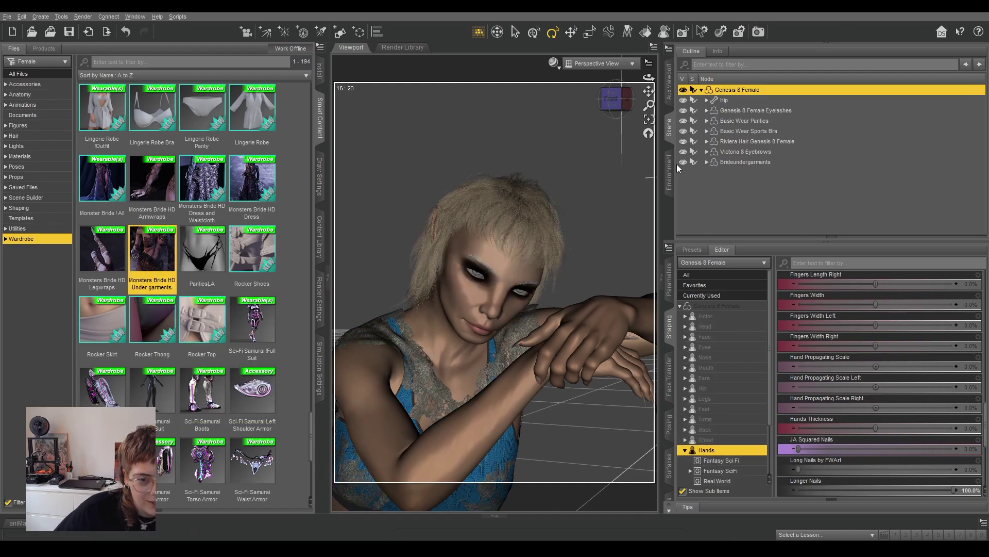
click(685, 132)
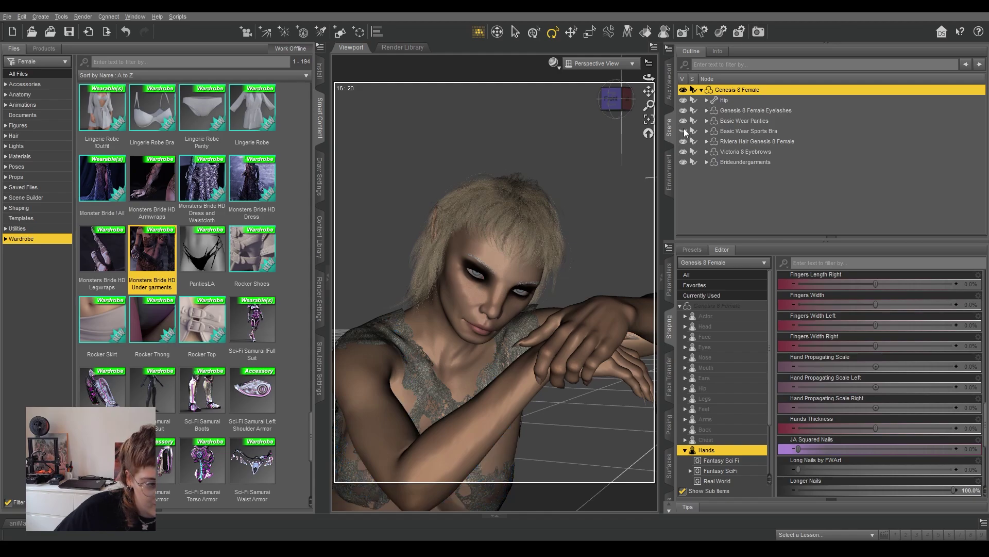
Step: Add the Top2LA and PantiesLA wardrobe items to the Genesis 8 Female
scroll(227, 328, down, 4)
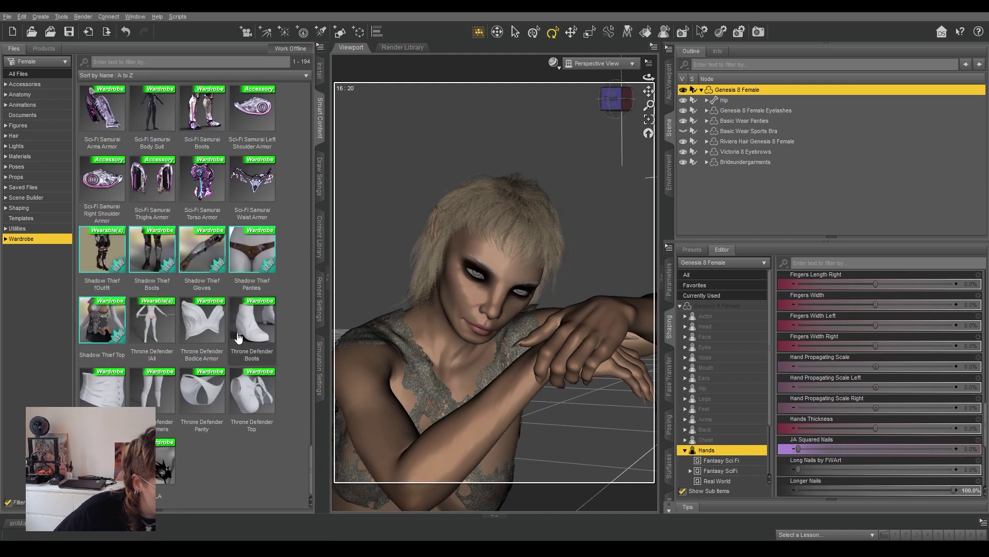
double_click(165, 466)
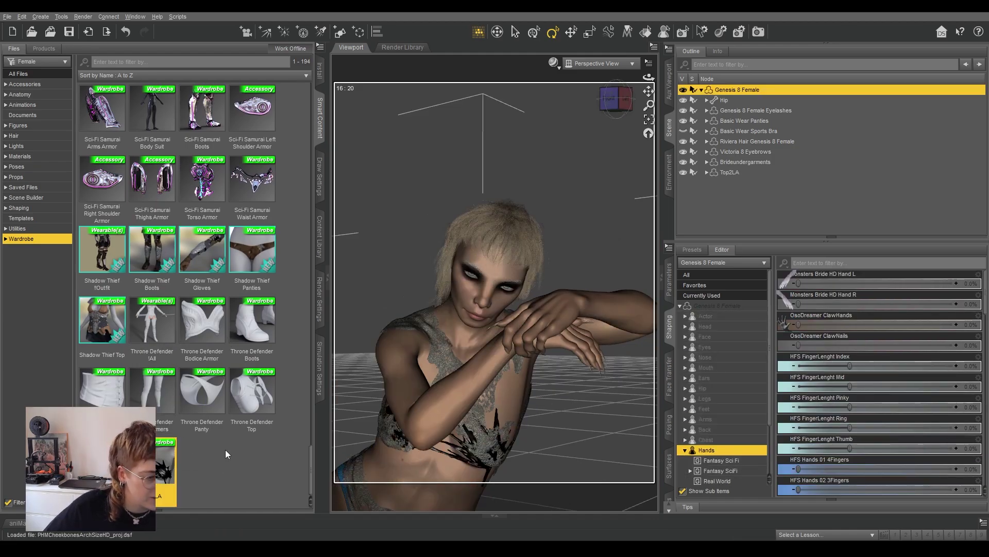
scroll(229, 462, up, 3)
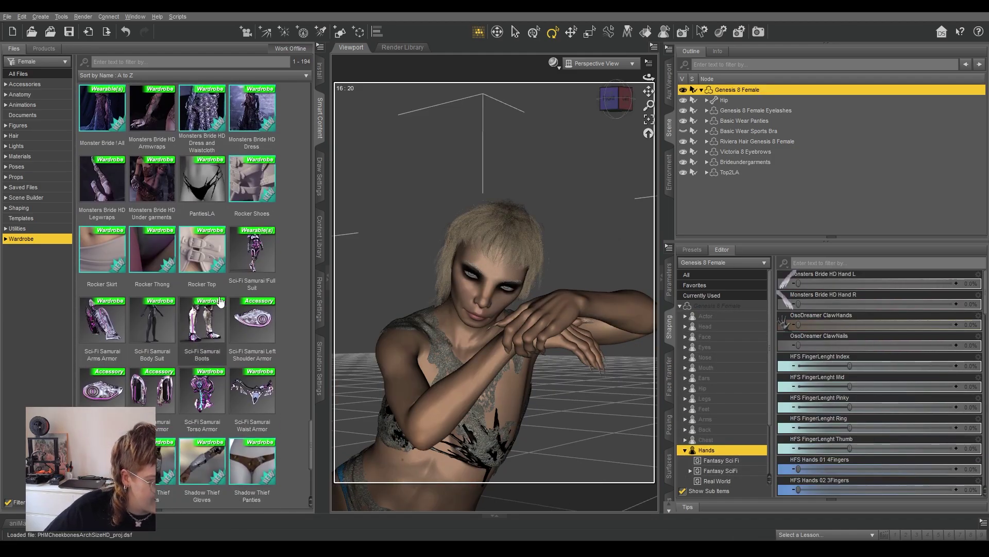
double_click(202, 182)
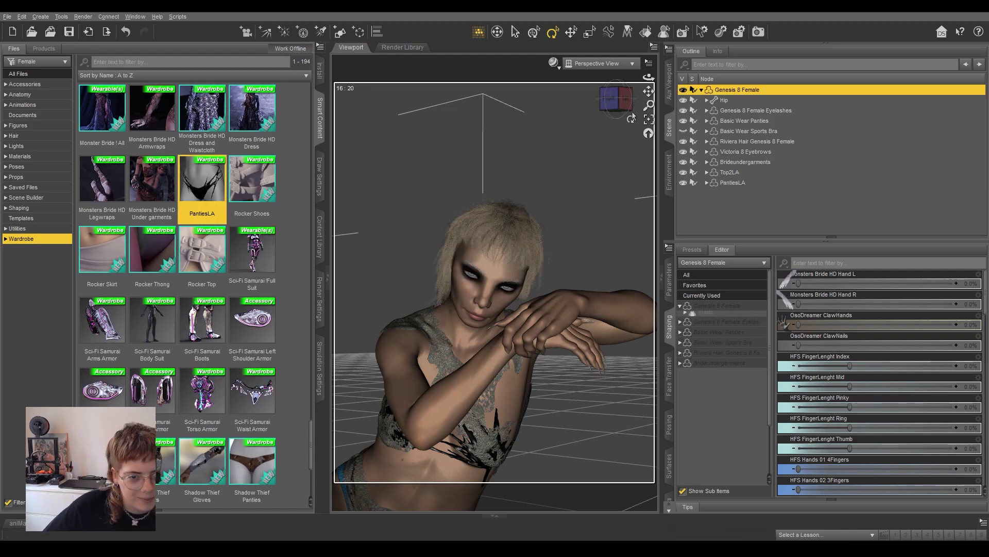
Step: Delete the Basic Wear Panties and Basic Wear Sports Bra from the scene and check the outfit on the whole figure
click(649, 119)
drag(617, 99, 806, 129)
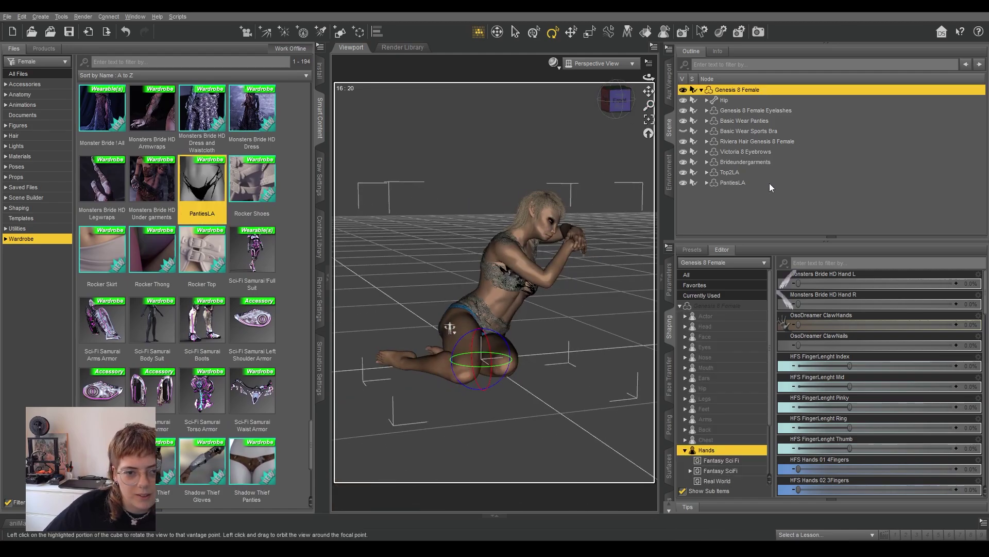
click(727, 121)
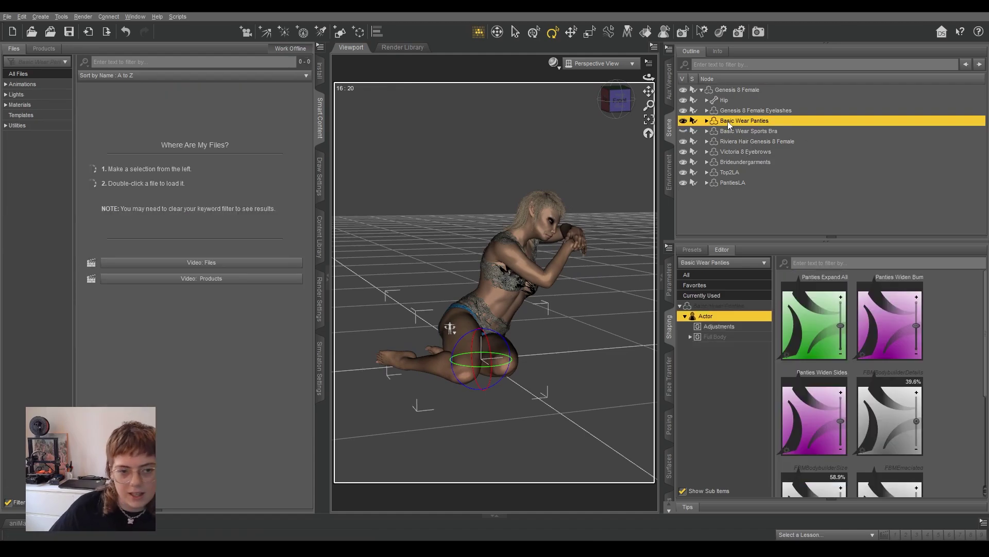
key(Delete)
click(728, 122)
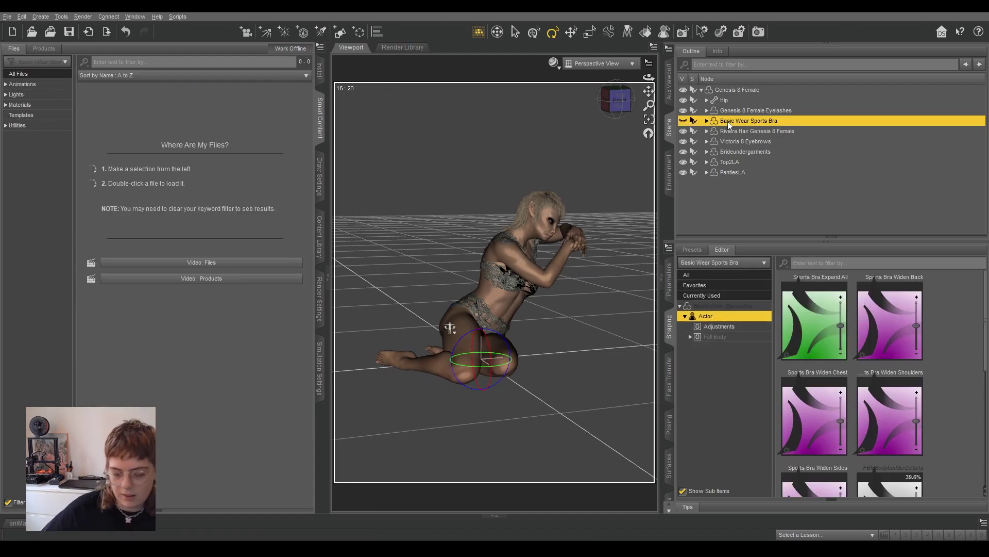
key(Delete)
drag(623, 101, 642, 176)
scroll(642, 176, up, 3)
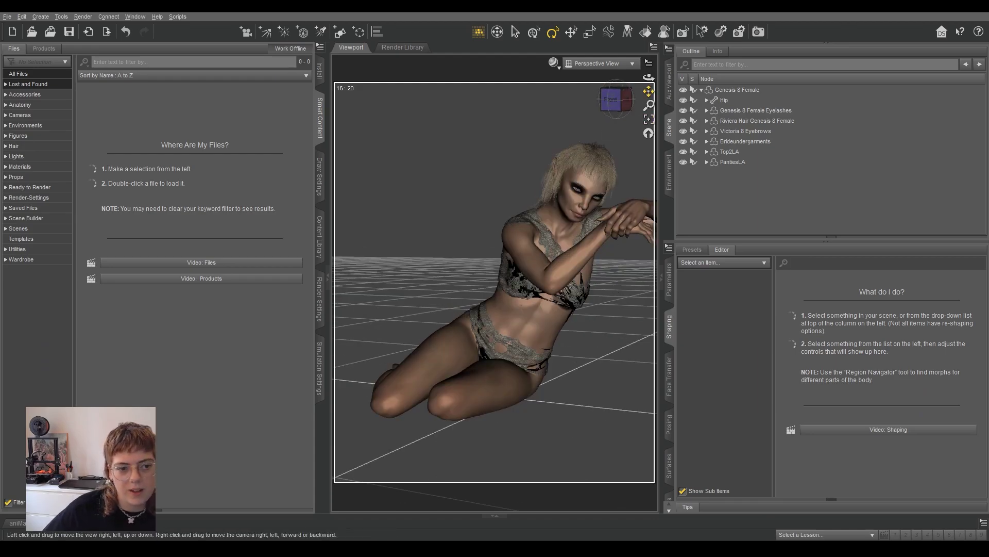
drag(649, 92, 650, 91)
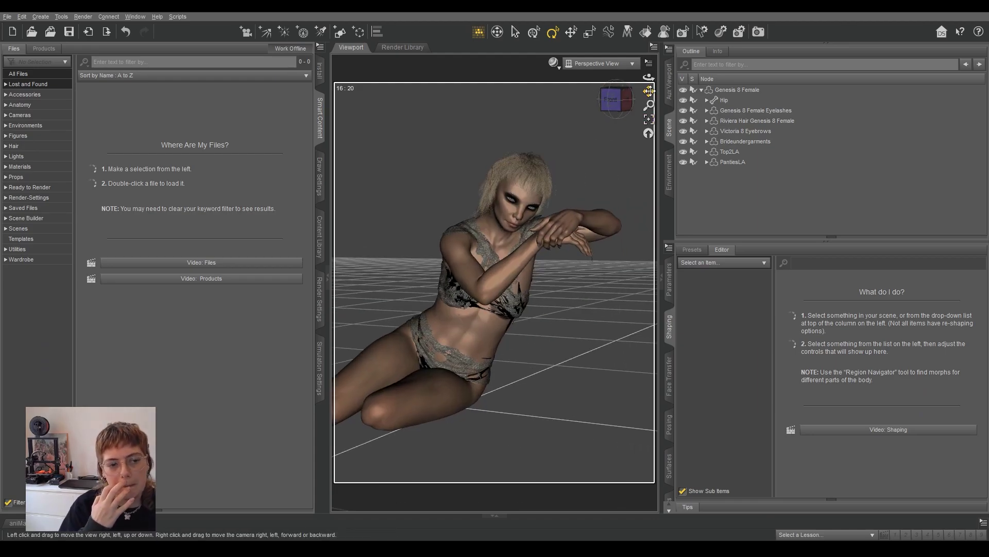
Step: Review the Send To destinations for the scene and start the general Export command
click(7, 16)
click(28, 230)
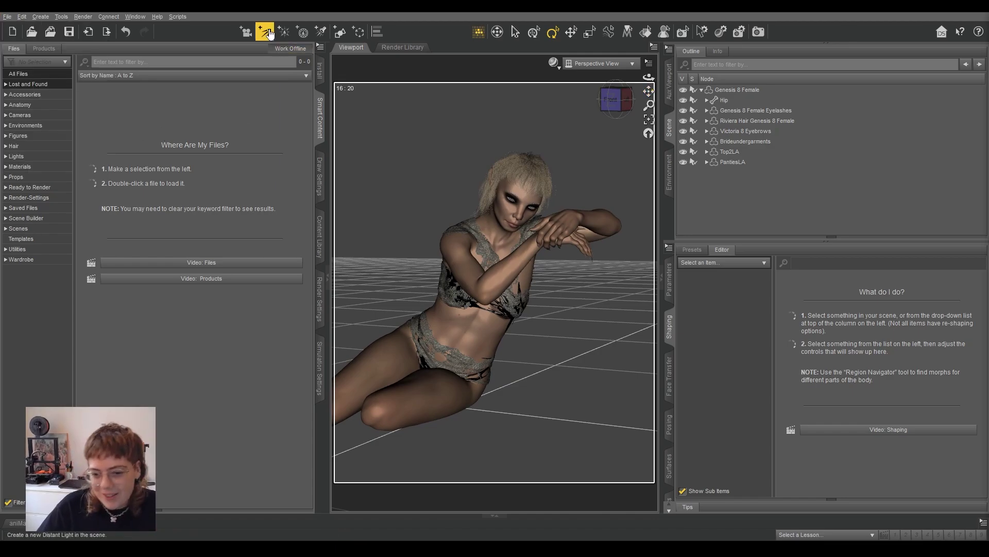
click(7, 17)
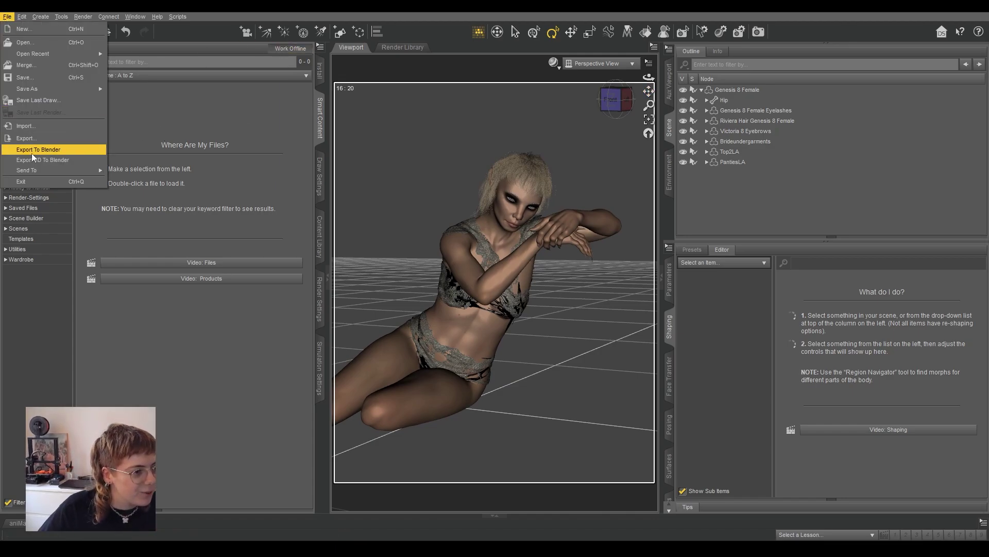
mouse_move(32, 175)
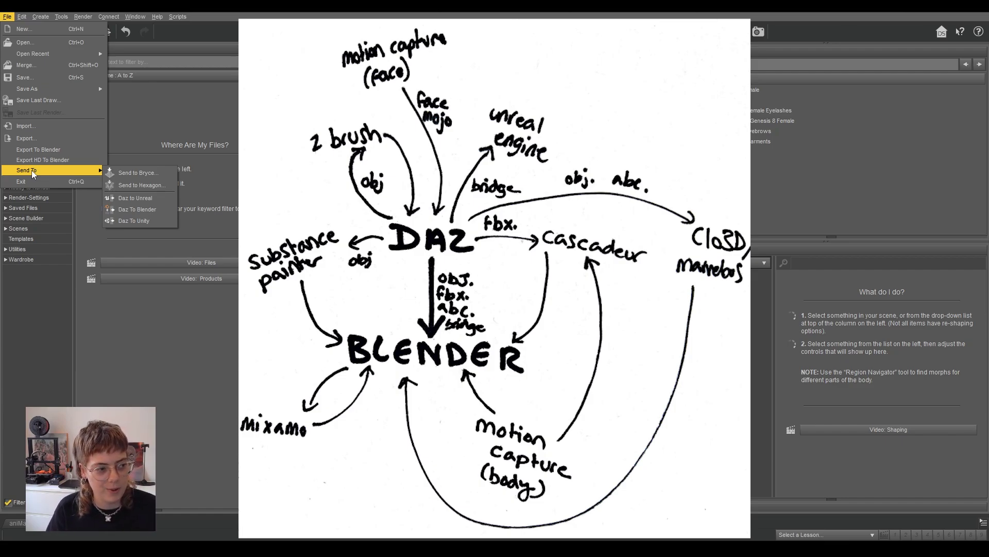
click(31, 138)
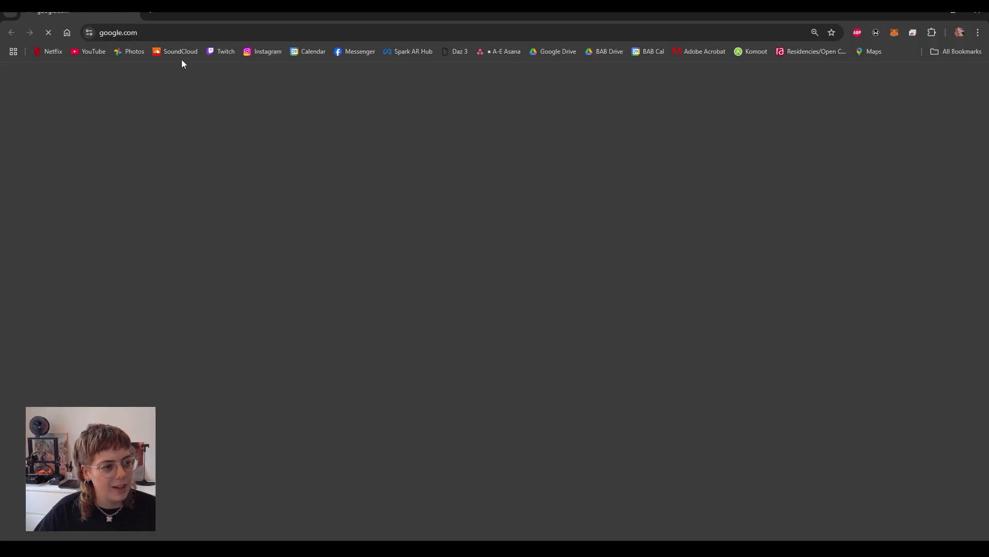
Step: In the web browser, search for "sagan alembic exporter" and view the Daz 3D forum thread on Sagan and its download folder
click(164, 33)
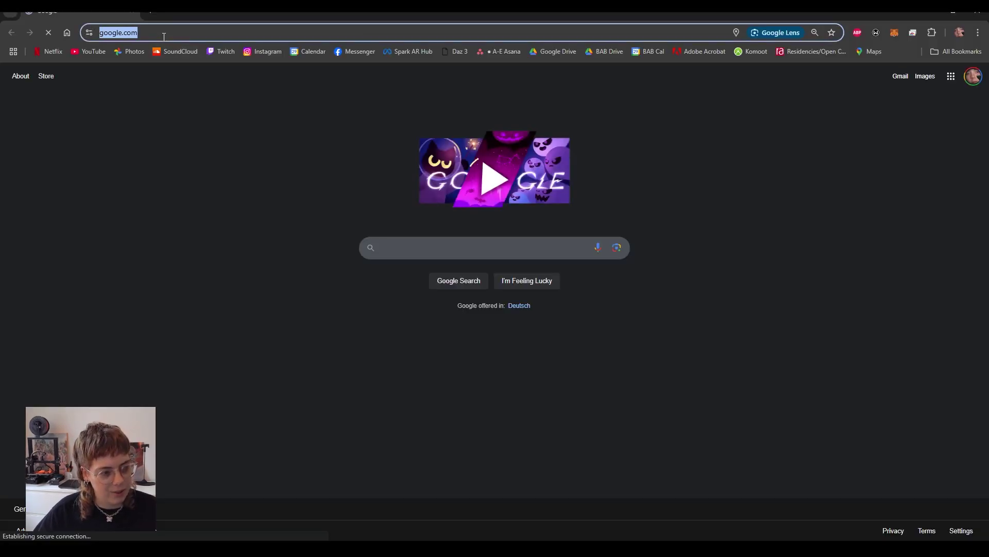
text(sagan alembic exporter)
key(Return)
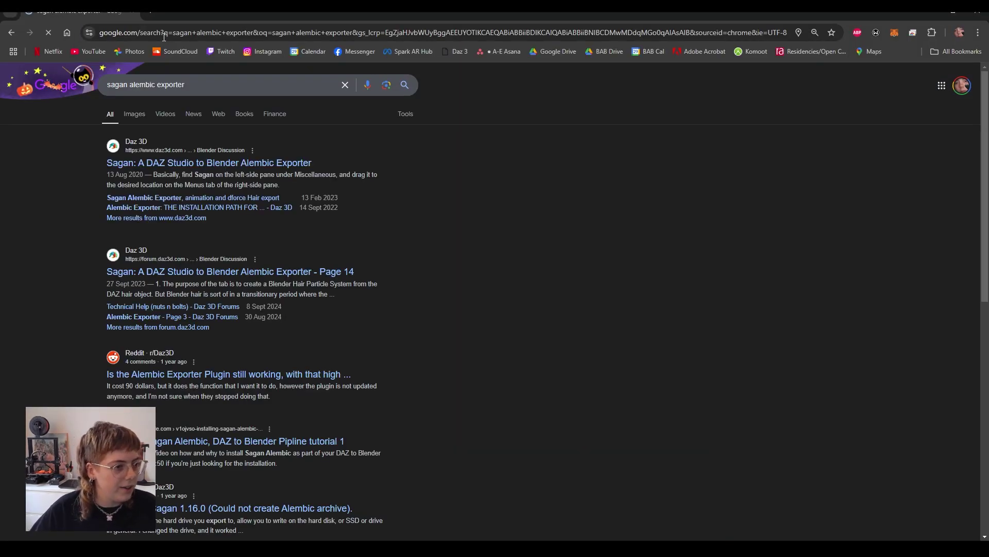
click(194, 163)
click(301, 200)
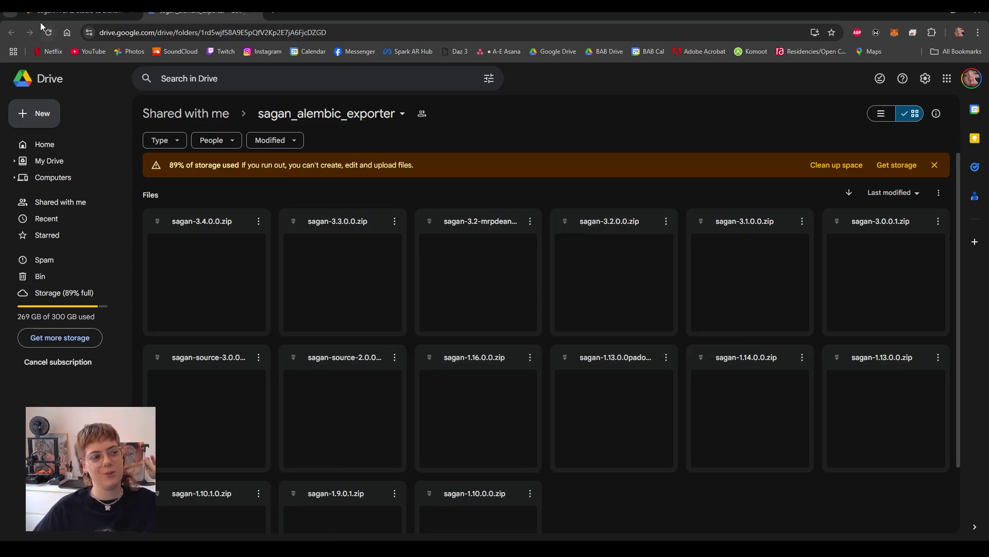
click(77, 10)
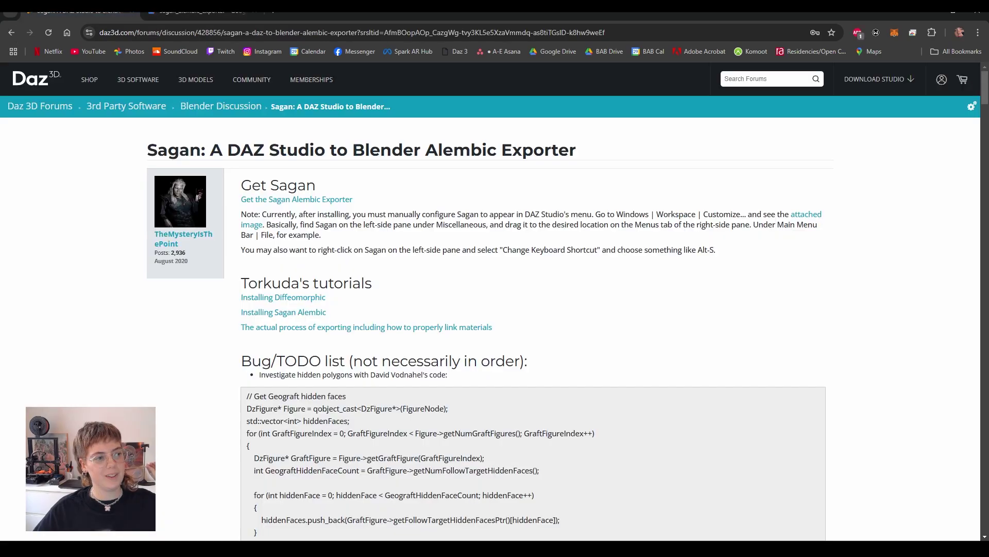
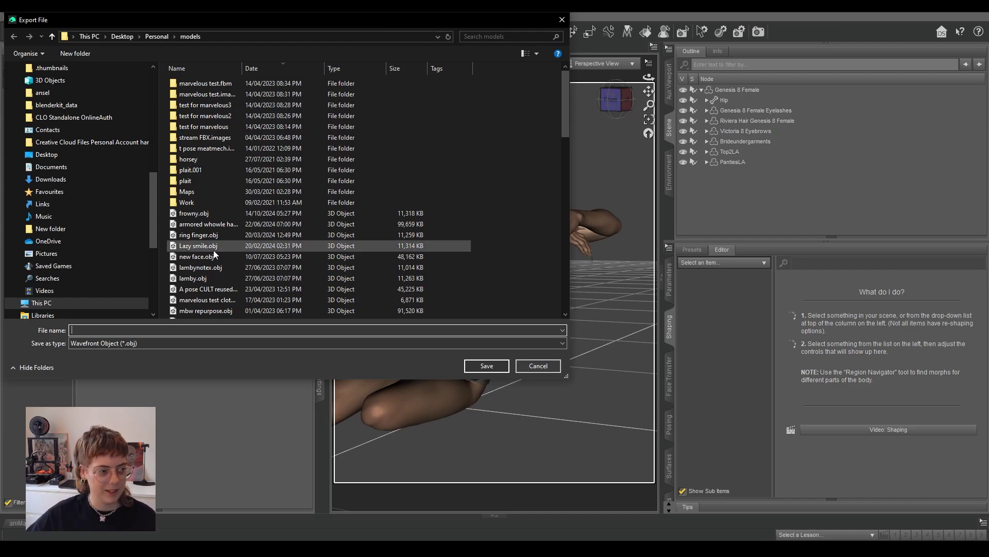
Step: Export the scene as a Wavefront OBJ named sitting, using the Custom preset at 1% scale with surfaces written and maps collected
scroll(72, 173, up, 2)
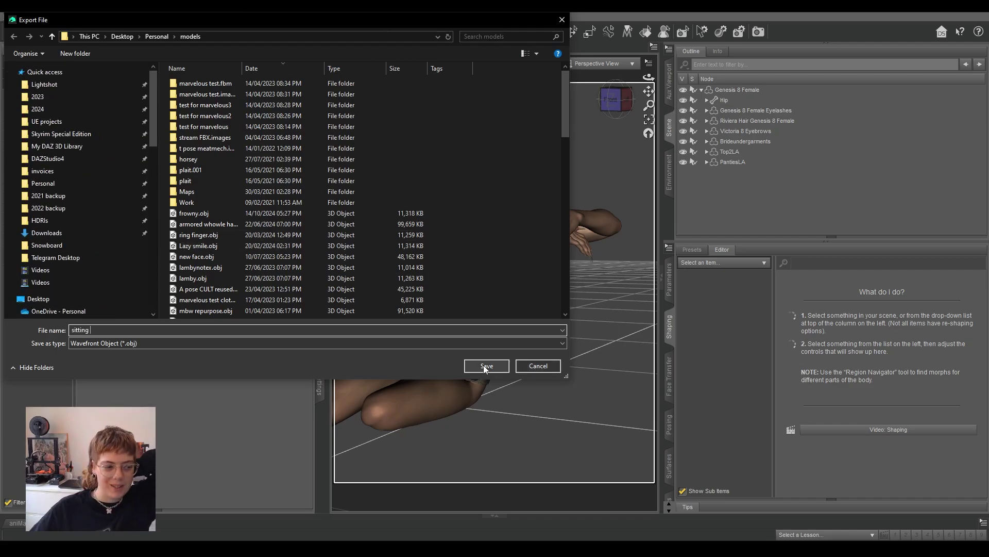
click(484, 366)
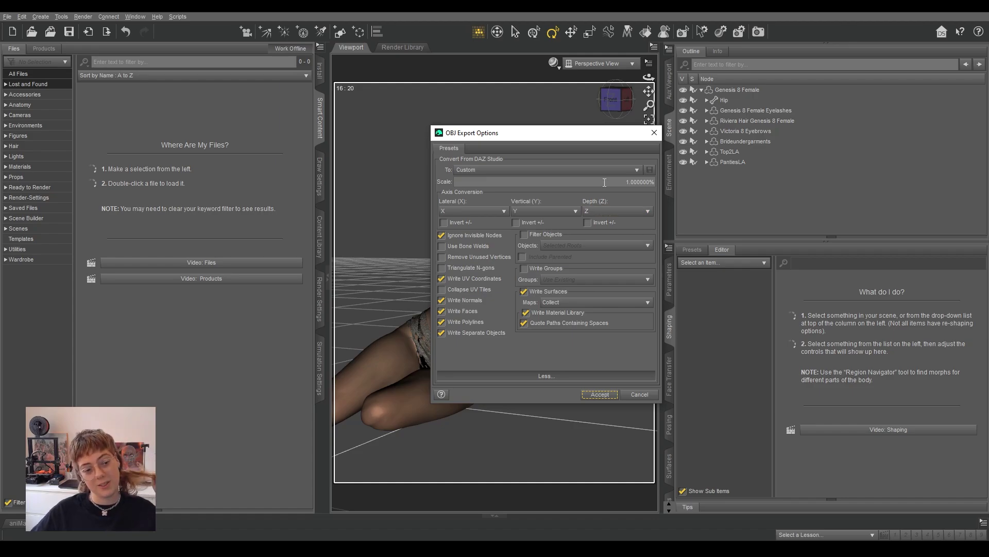
double_click(548, 291)
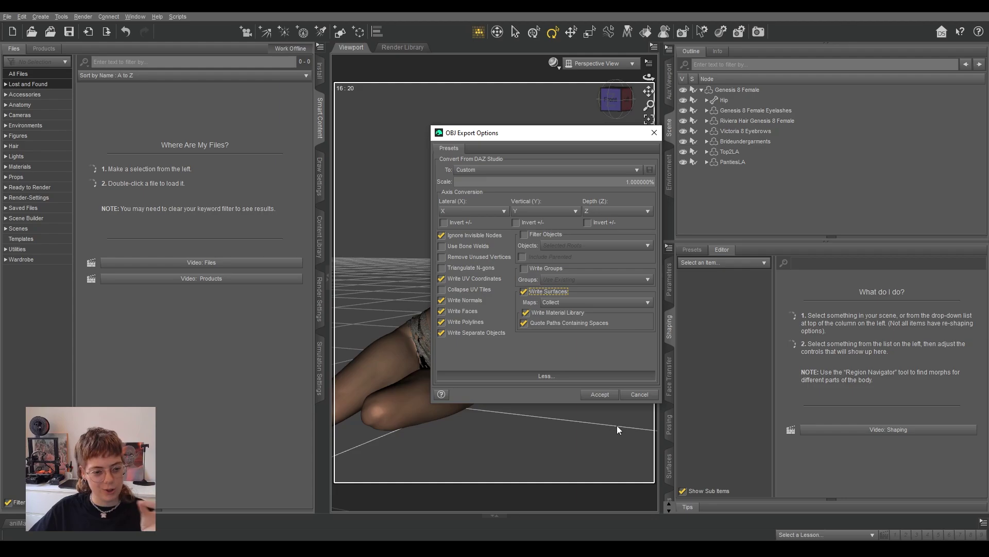
click(600, 395)
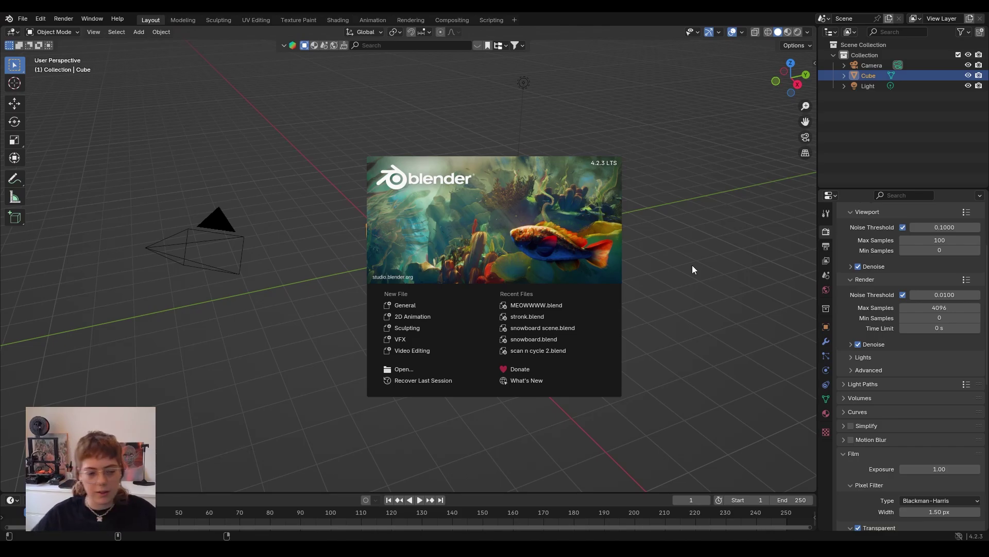
Step: Switch to Blender and delete all the default objects: the camera, cube and light
click(703, 283)
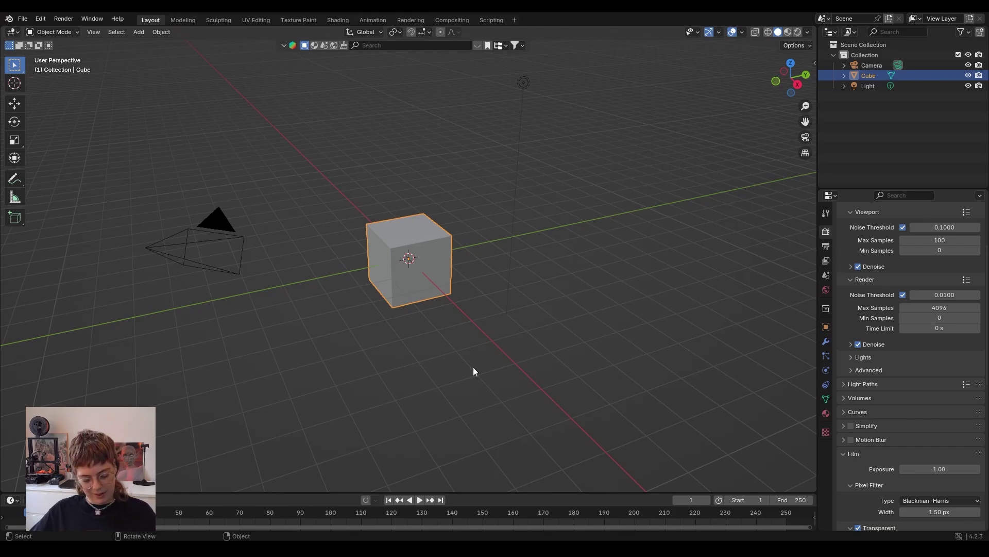
key(a)
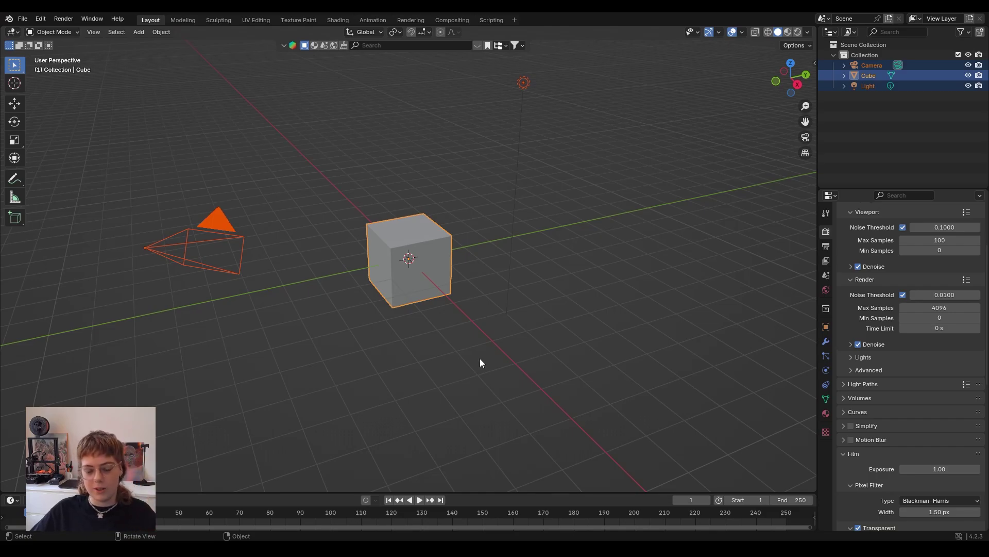
key(x)
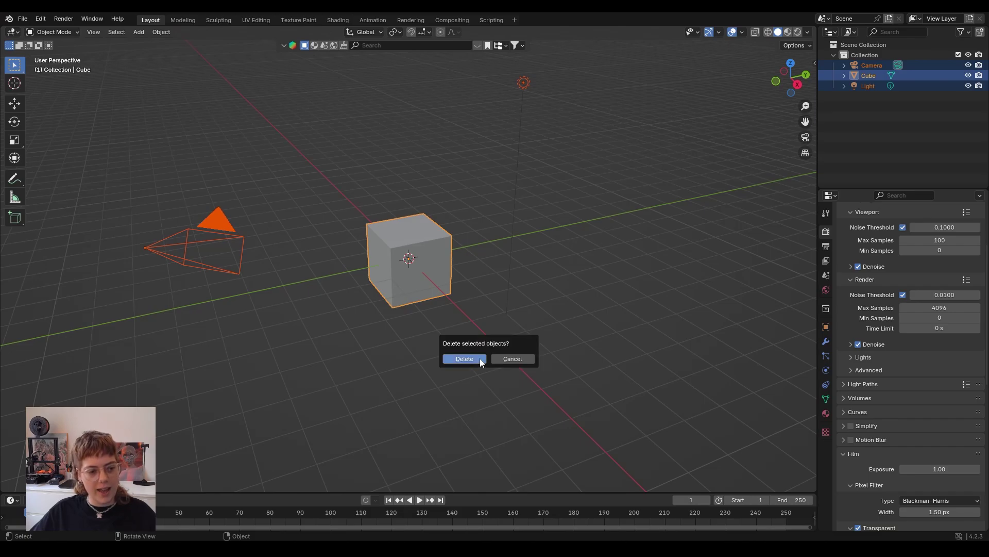
click(480, 359)
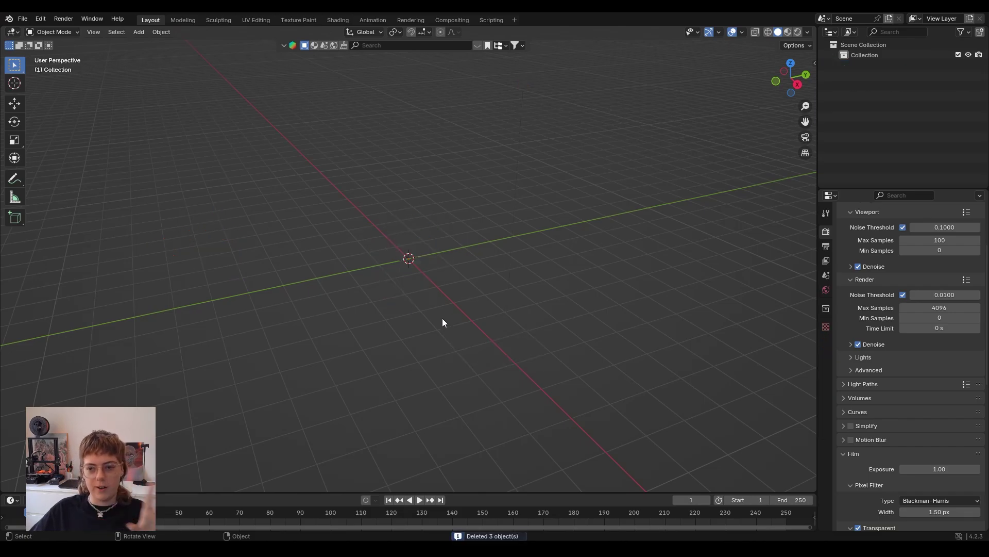
Step: Practise orbiting, panning and zooming the 3D view around the origin of the empty scene
middle_drag(419, 313, 473, 327)
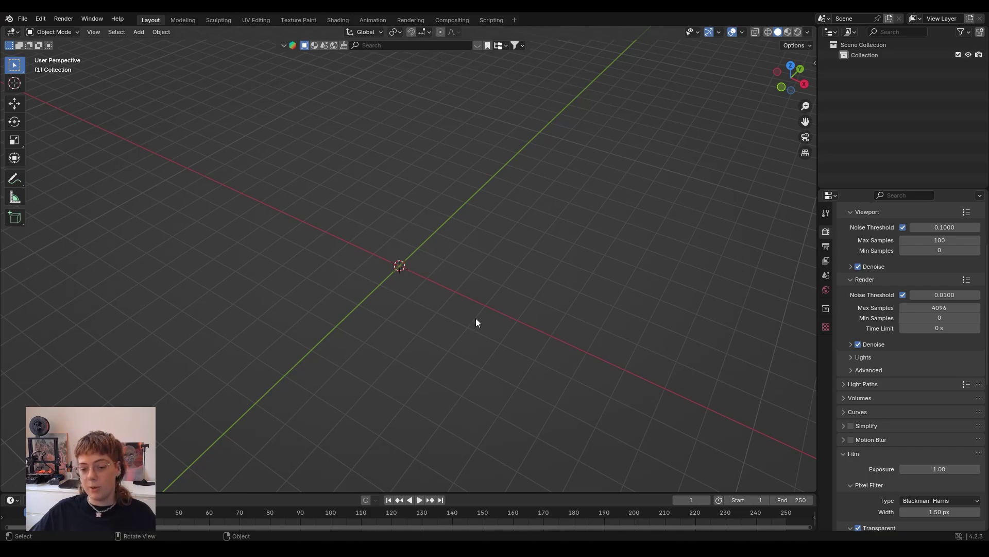
shift+middle_drag(477, 273, 509, 267)
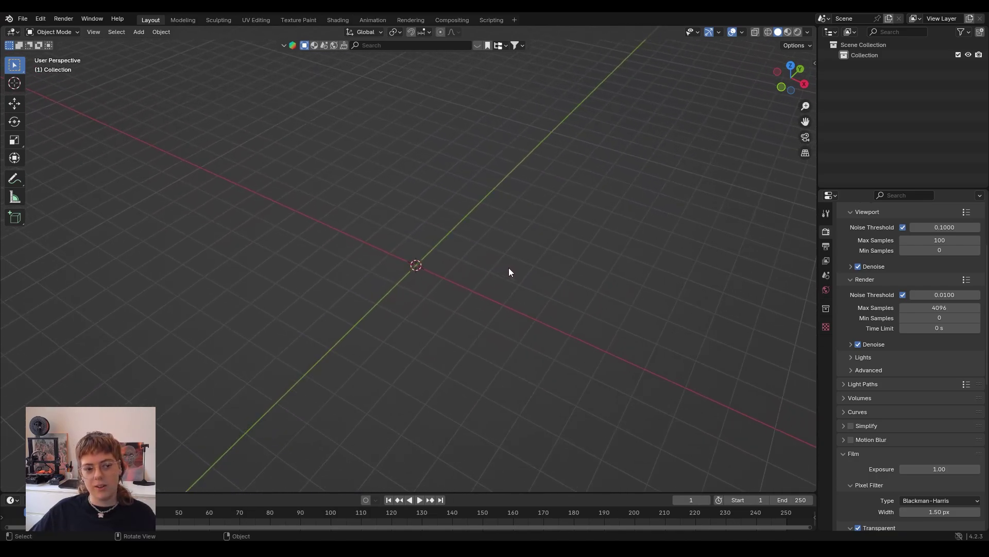
scroll(511, 265, up, 5)
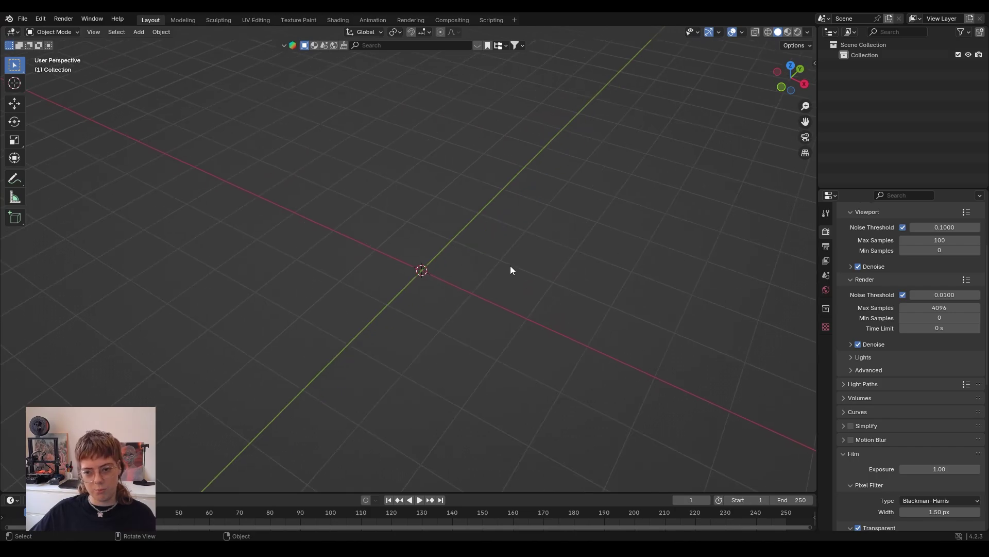
middle_drag(511, 270, 525, 372)
middle_drag(456, 350, 424, 371)
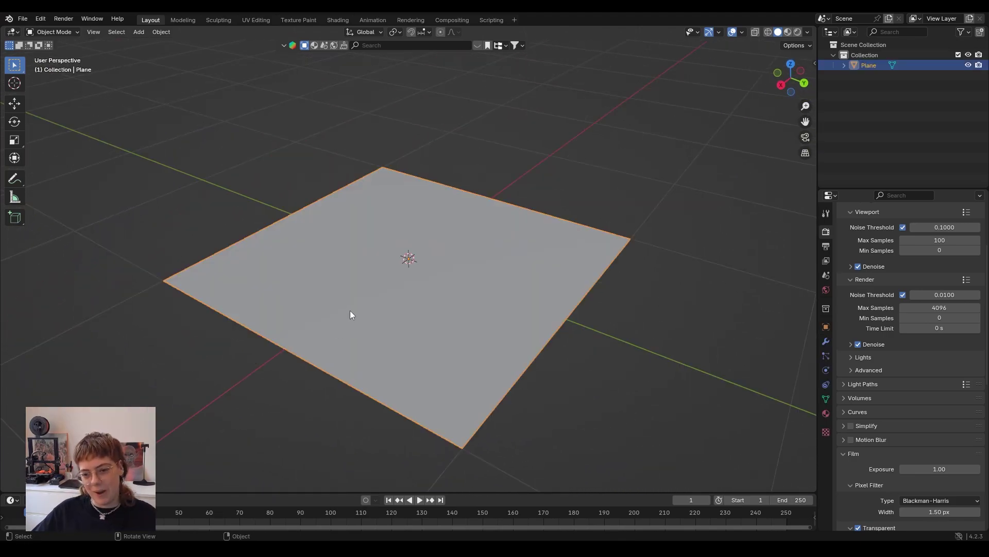
Step: Inspect the plane at the origin from several angles and distances, and delete it
scroll(350, 312, down, 5)
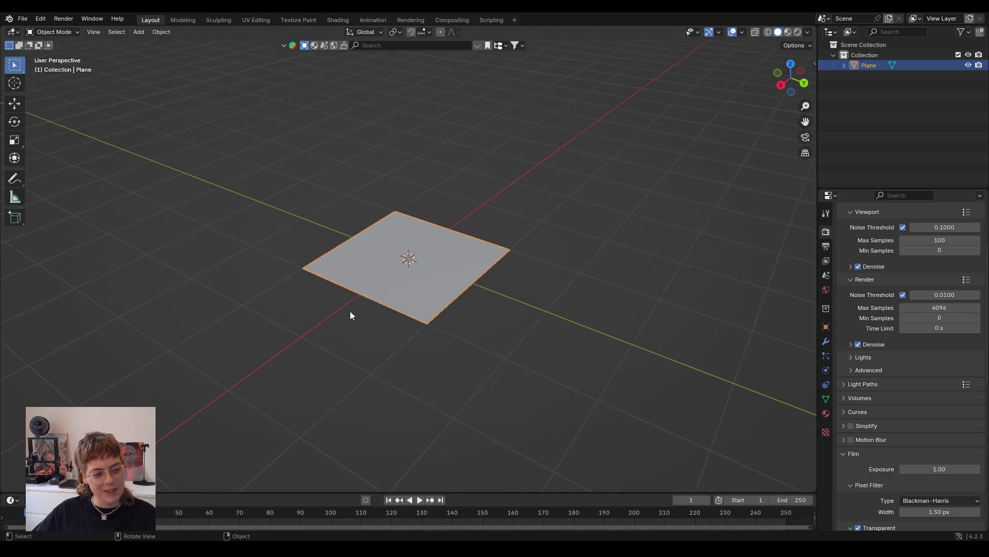
scroll(350, 312, up, 3)
middle_drag(351, 313, 492, 401)
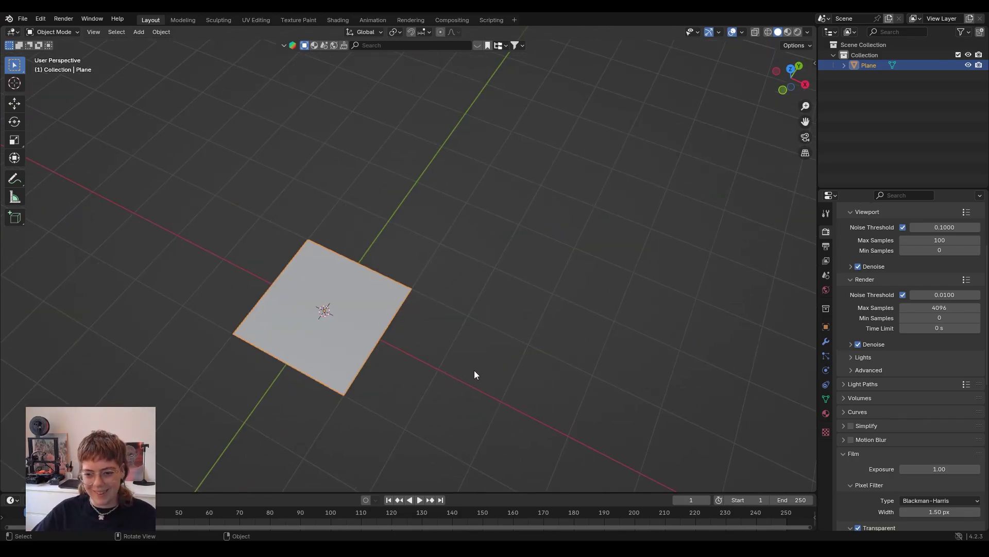
scroll(474, 370, up, 5)
middle_drag(474, 370, 445, 357)
scroll(444, 357, down, 8)
middle_drag(442, 400, 477, 340)
scroll(504, 318, up, 7)
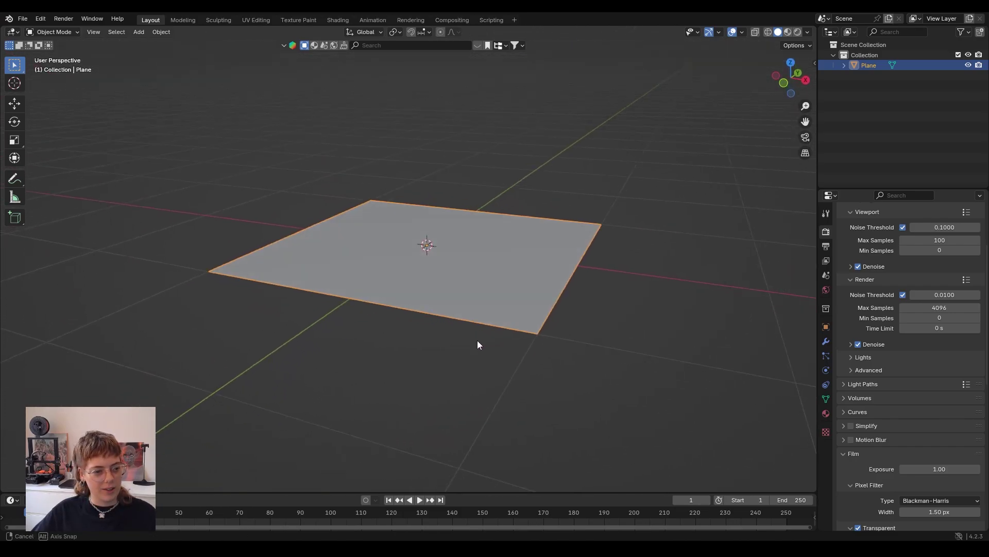
scroll(477, 341, down, 6)
scroll(477, 340, up, 6)
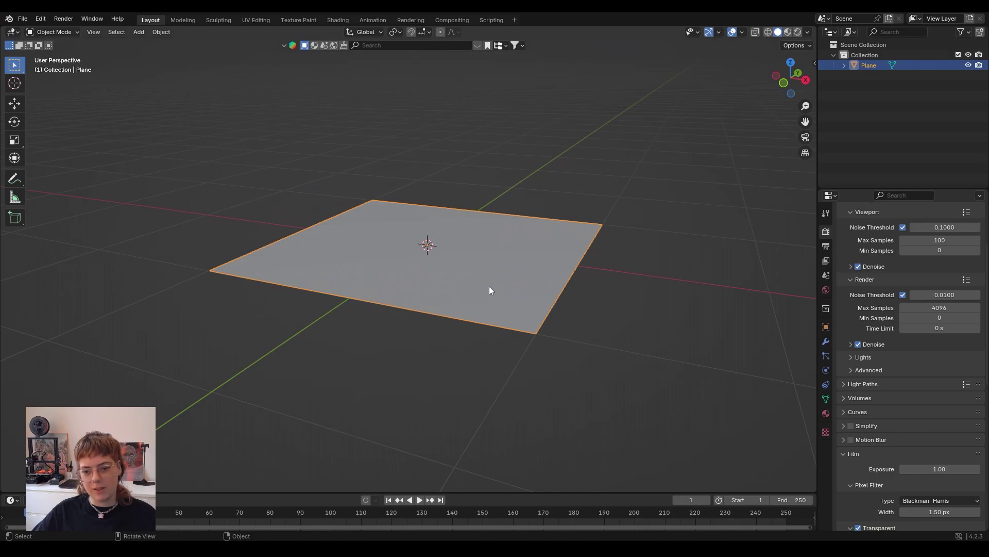
scroll(489, 291, up, 2)
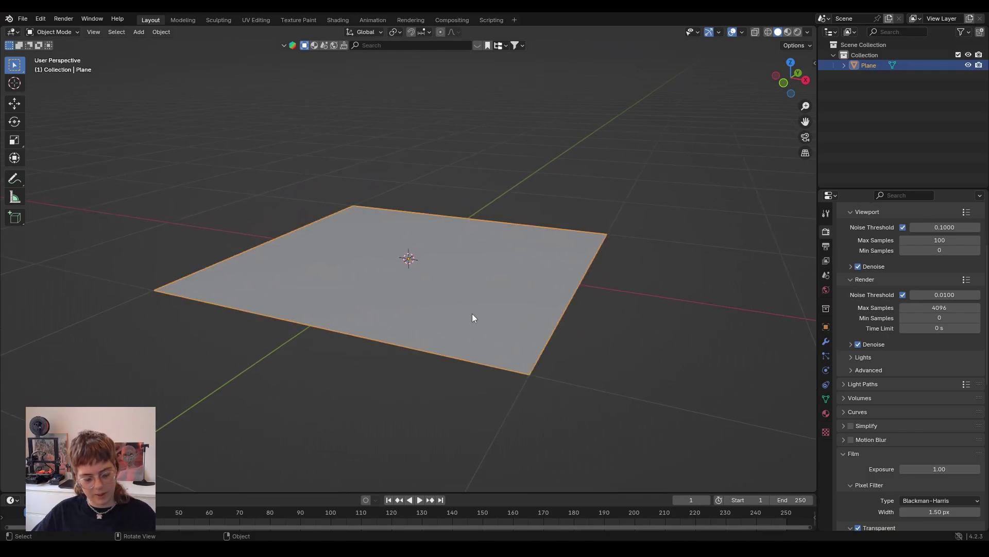
key(Delete)
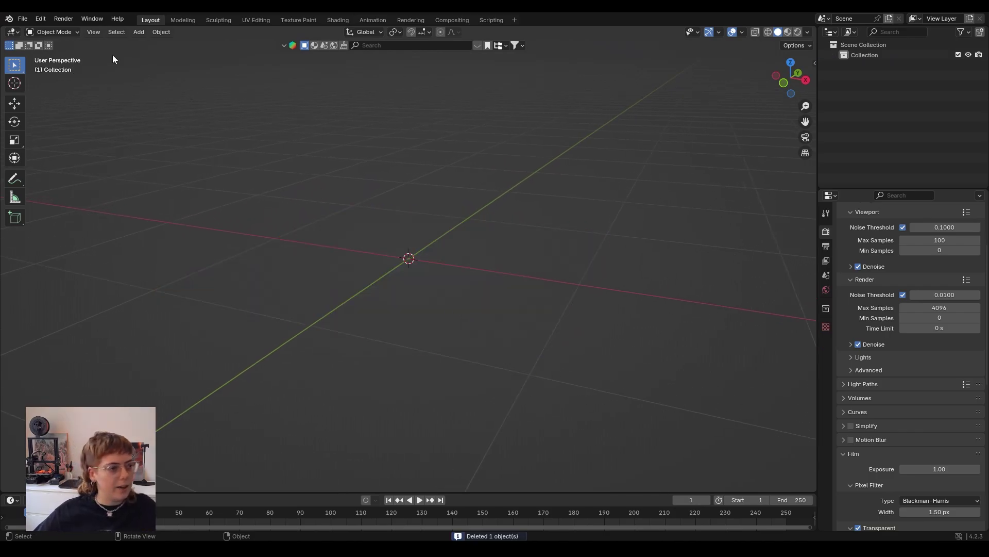
Step: Import the exported OBJ of the sitting character into the empty scene
click(23, 19)
mouse_move(41, 166)
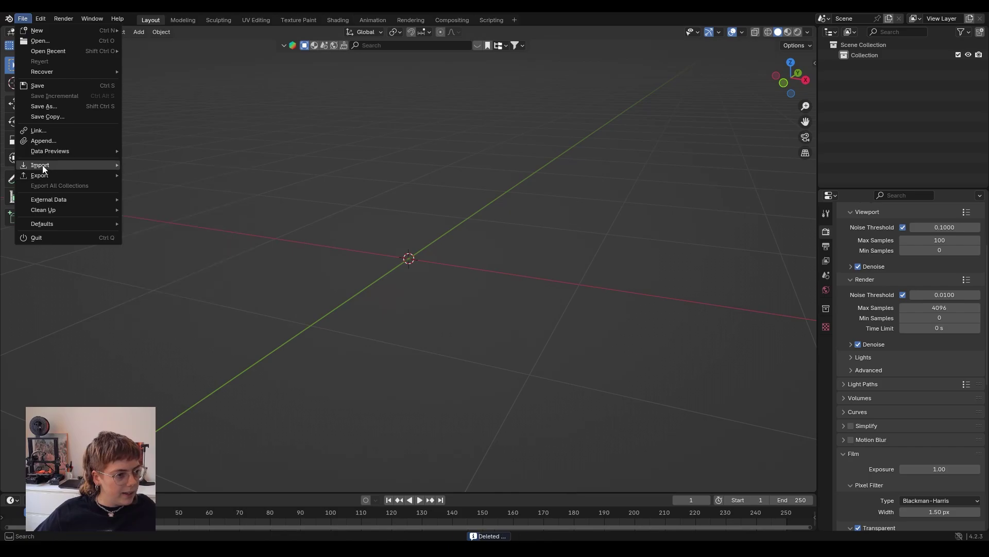
click(186, 206)
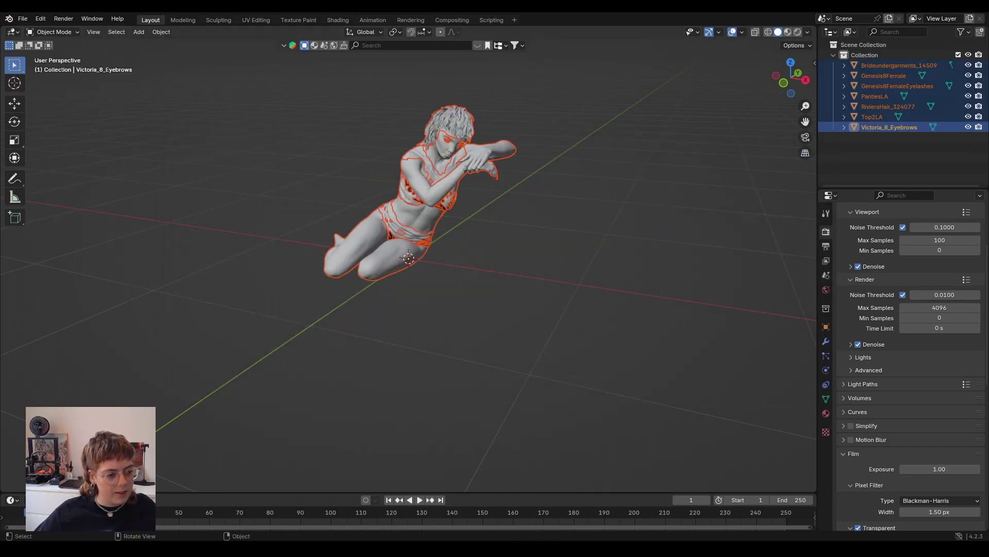
Step: Browse the Personal folder and the texture images in its models Maps folder, including the HPCypher maps available for the Torso base color
key(super+e)
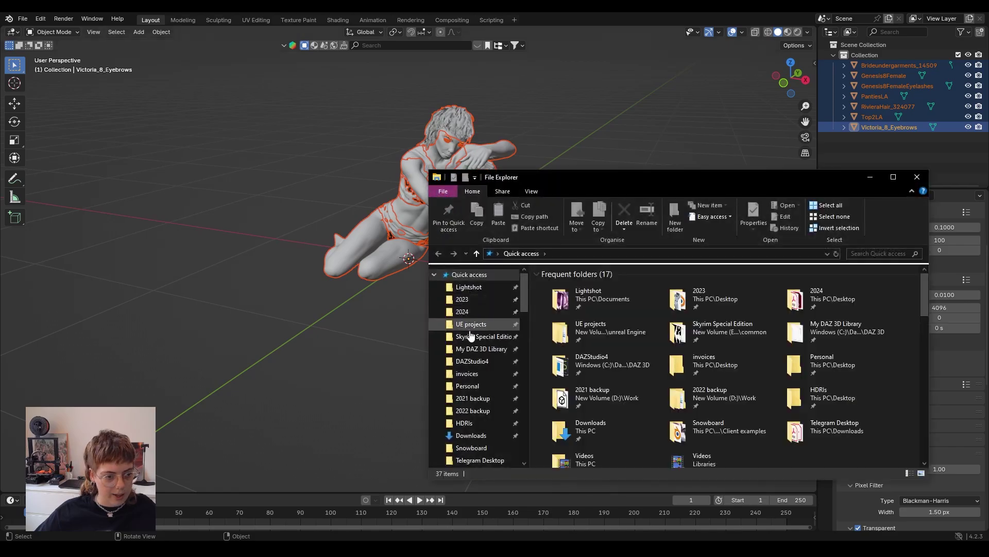
click(467, 386)
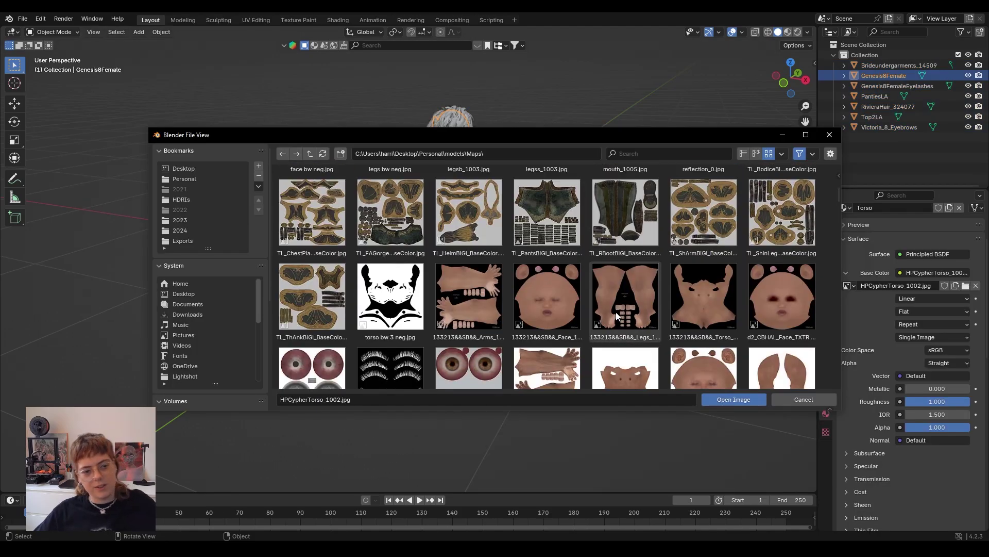
scroll(616, 315, down, 3)
scroll(616, 312, down, 15)
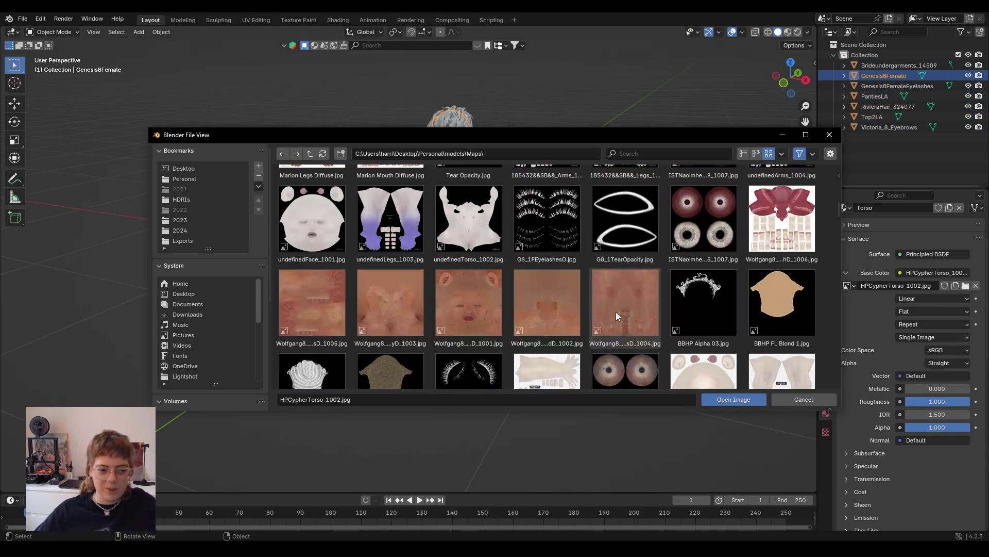
scroll(617, 315, up, 3)
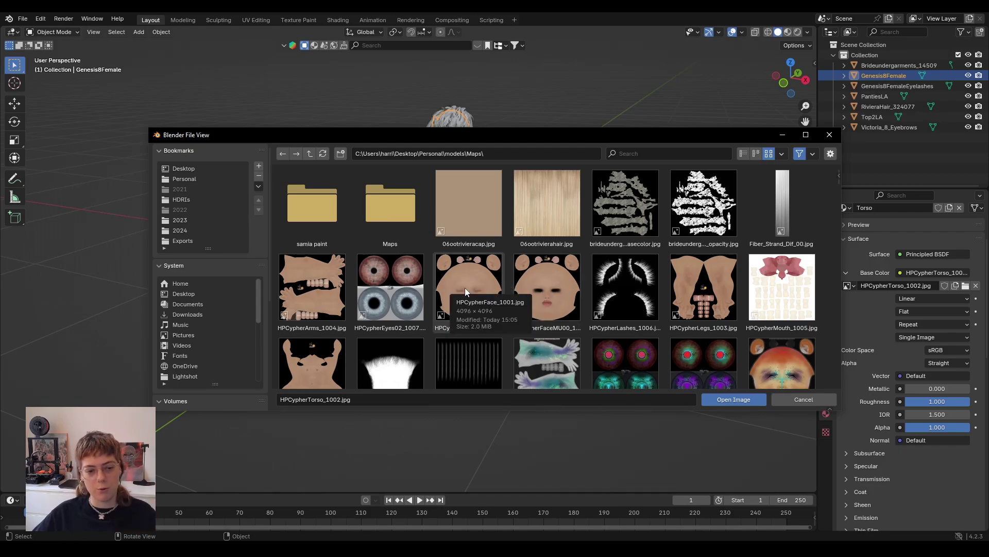
double_click(477, 295)
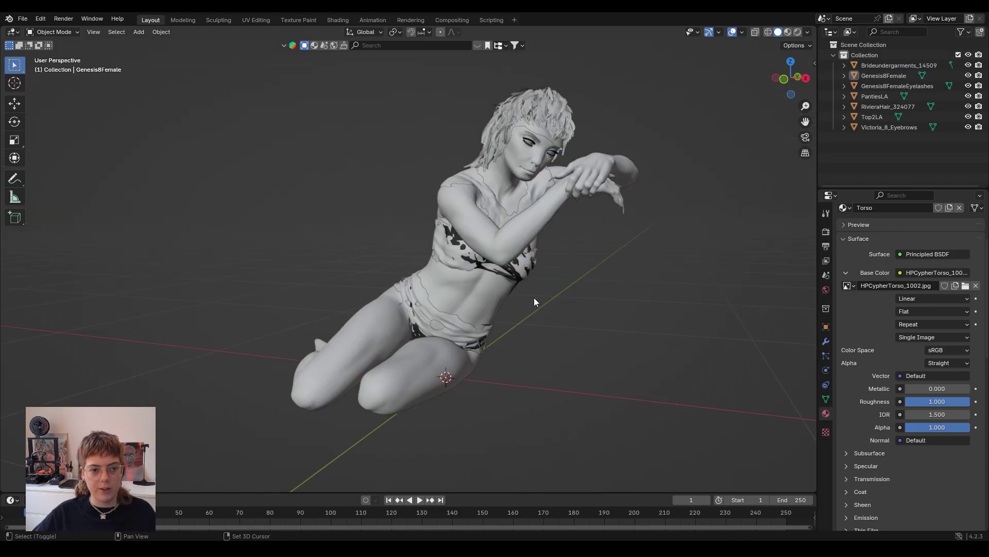
Step: Set the solid viewport shading color to Texture so the character's image maps are displayed
scroll(530, 302, up, 4)
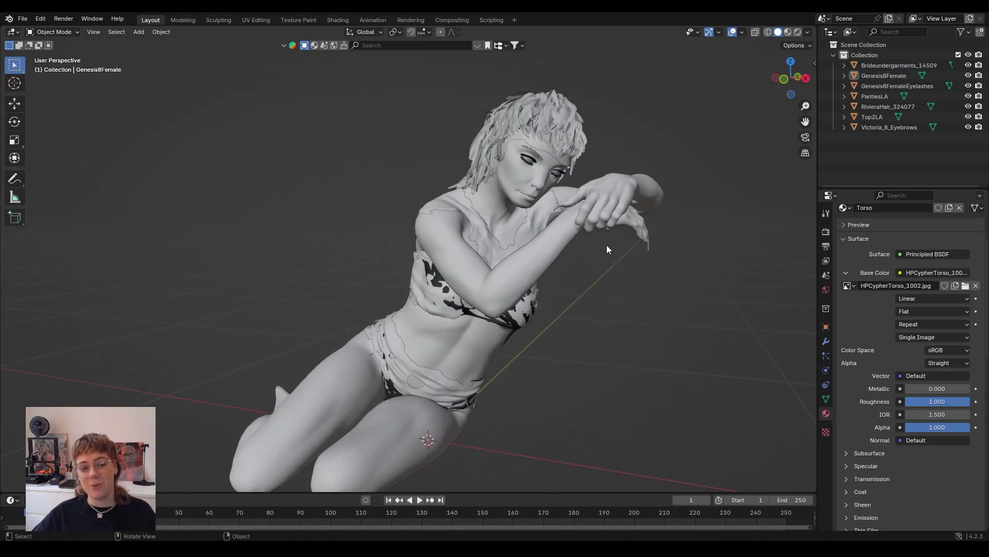
click(807, 33)
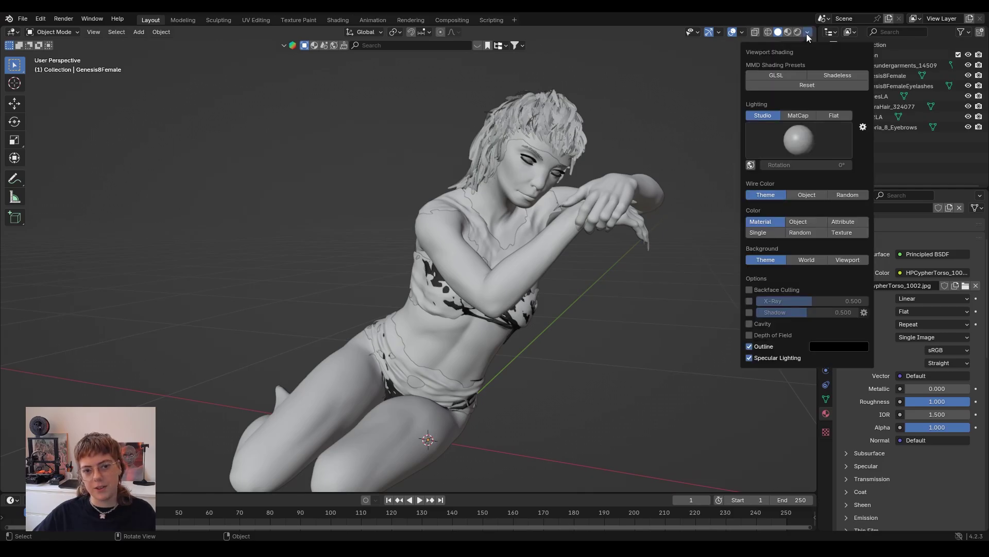
click(841, 232)
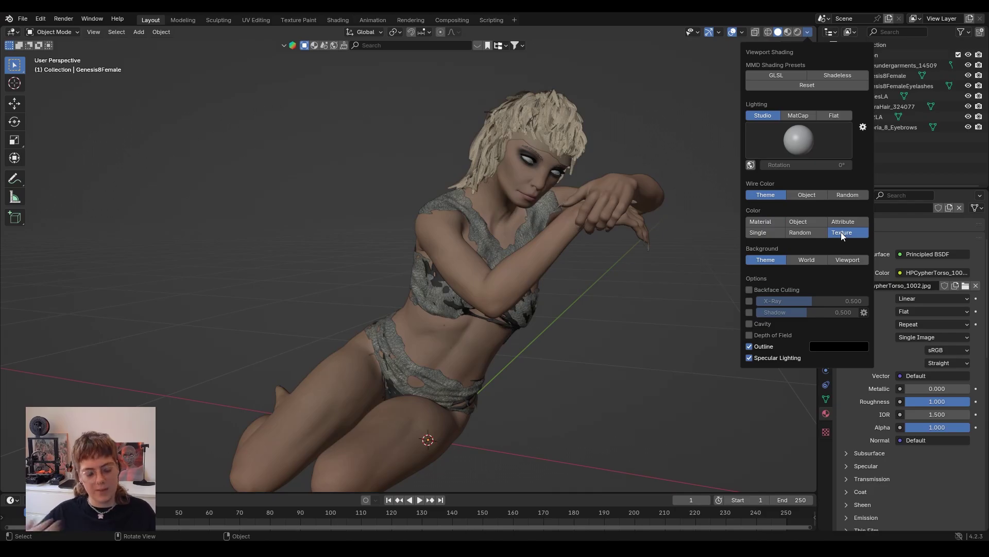
Step: Examine the textured character's body and outfit, and look closely at the face, eyes, lashes and eyebrows
mouse_move(696, 252)
middle_down()
mouse_move(537, 283)
mouse_move(506, 251)
mouse_move(415, 305)
mouse_move(256, 301)
mouse_move(487, 295)
middle_up()
scroll(577, 169, up, 4)
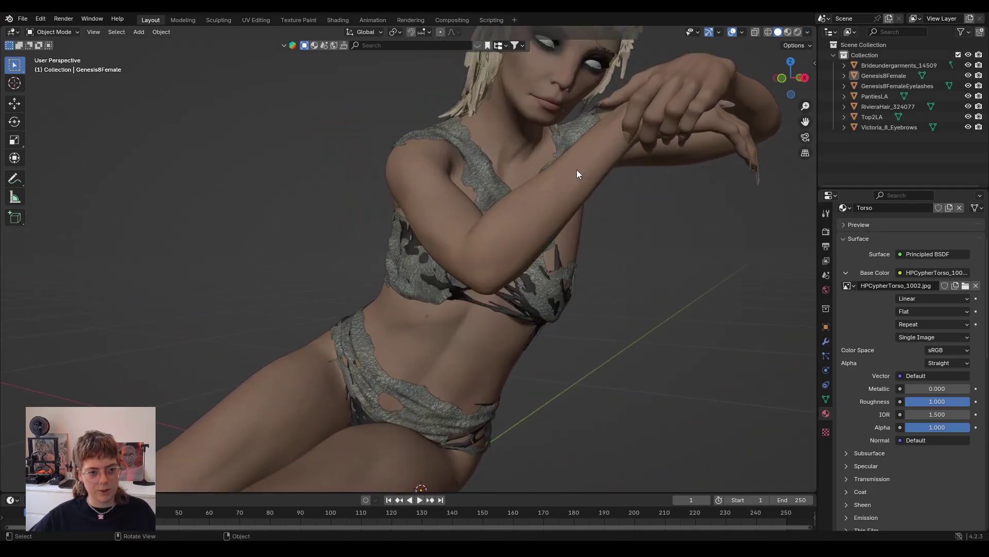
shift+middle_drag(577, 169, 516, 376)
scroll(515, 376, down, 2)
scroll(494, 301, up, 4)
middle_drag(493, 301, 516, 310)
scroll(516, 310, up, 3)
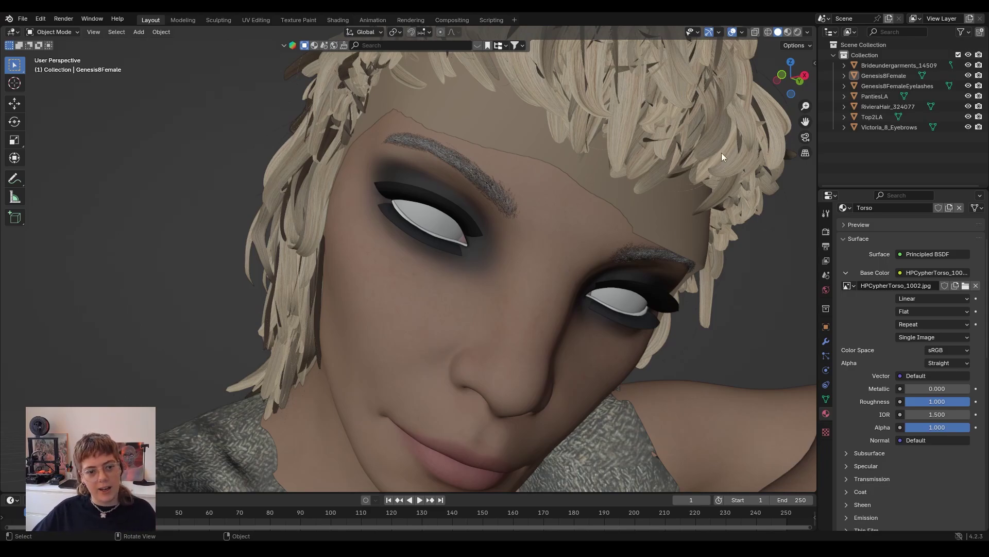
Step: Preview the character in rendered and wireframe shading, inspect the selected body mesh, and return to solid shading with nothing selected
click(798, 34)
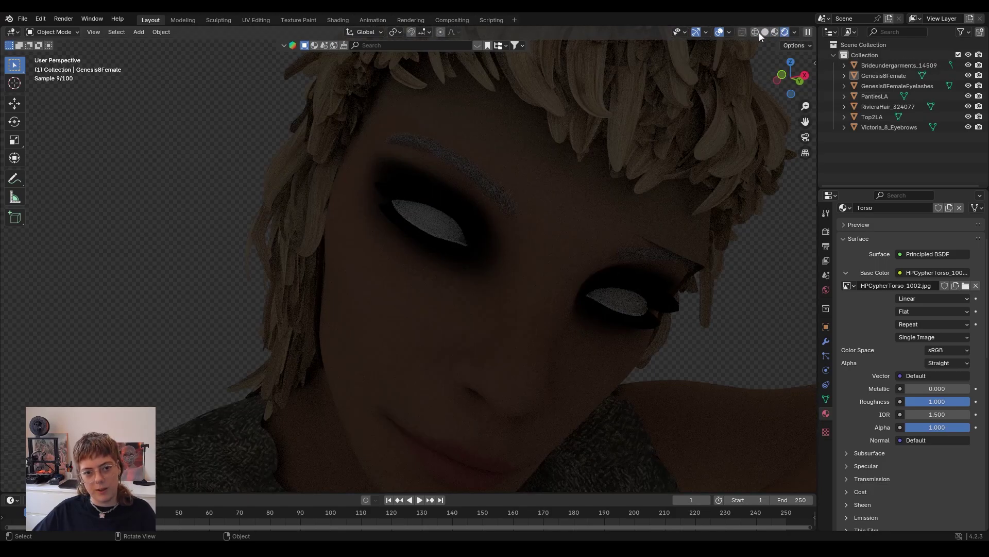
click(756, 33)
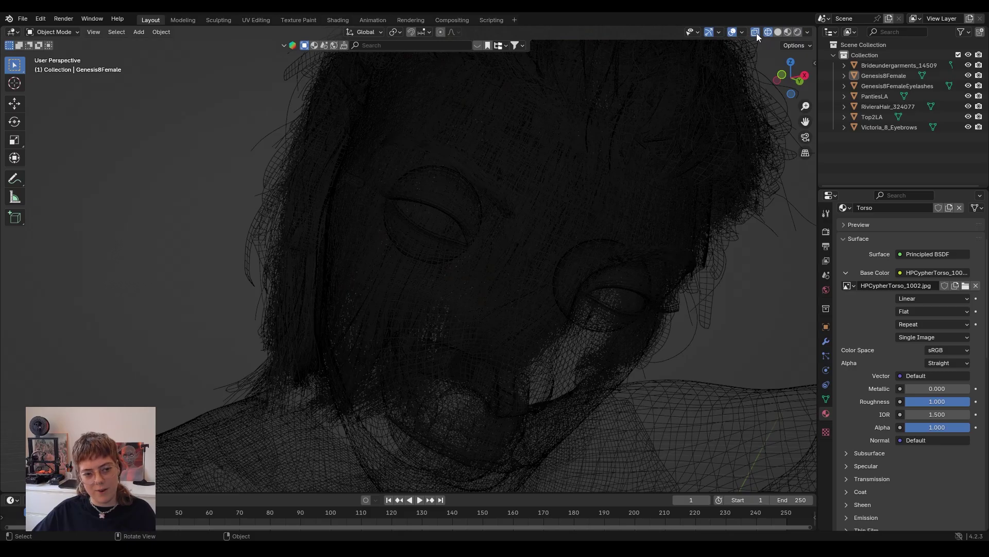
click(553, 314)
scroll(555, 317, down, 3)
scroll(515, 355, down, 3)
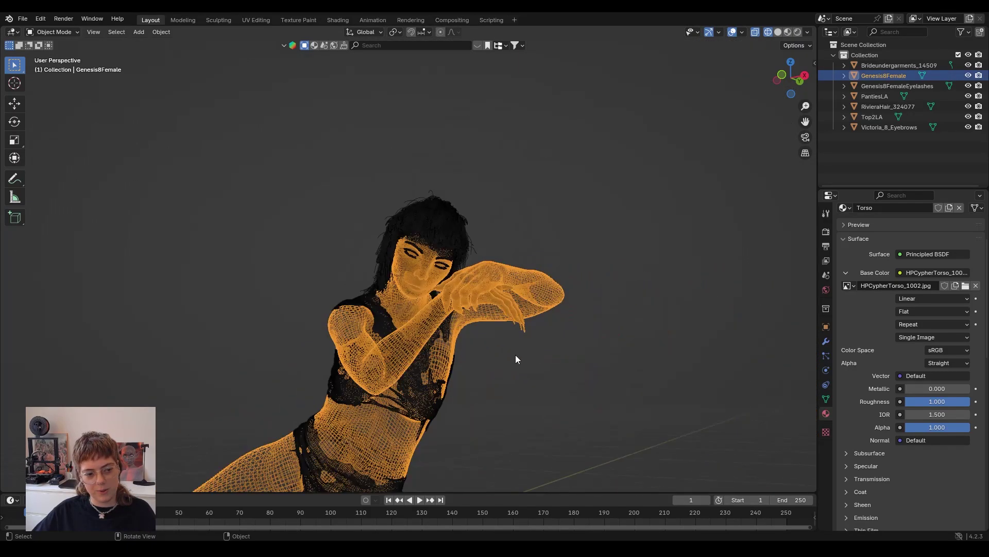
scroll(510, 345, up, 6)
scroll(505, 341, up, 2)
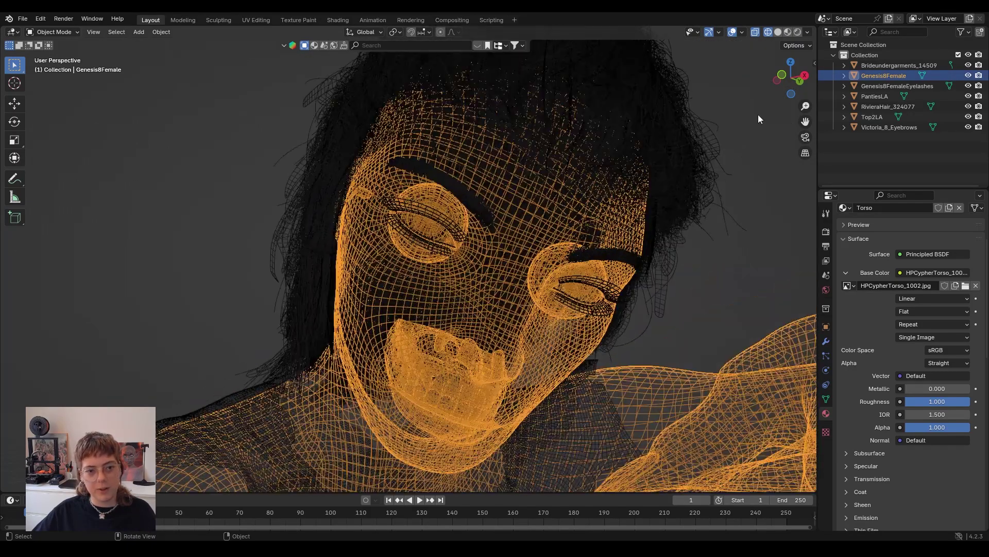
click(777, 32)
click(718, 277)
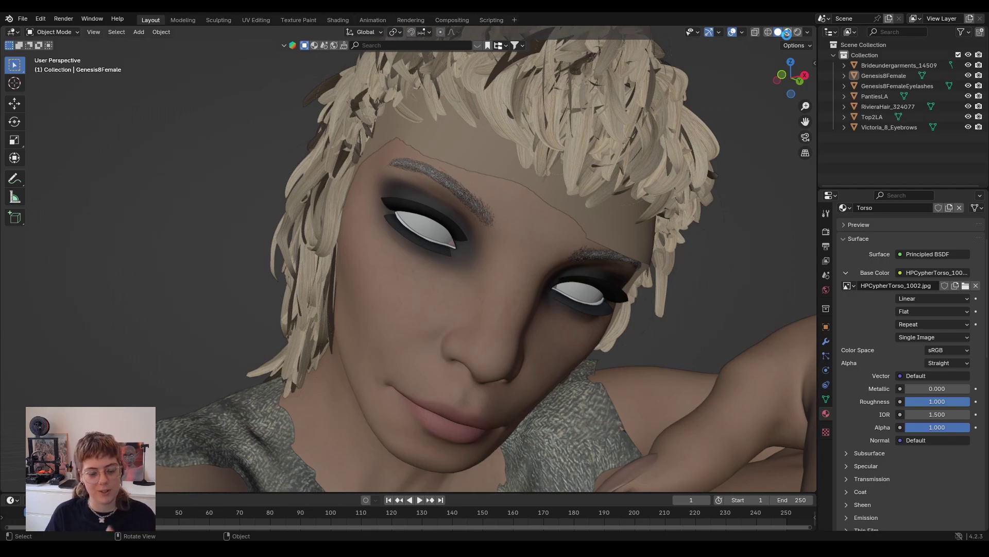
Step: Preview the character in material preview shading and examine the face, hair, arms and torn outfit from near and far
click(787, 32)
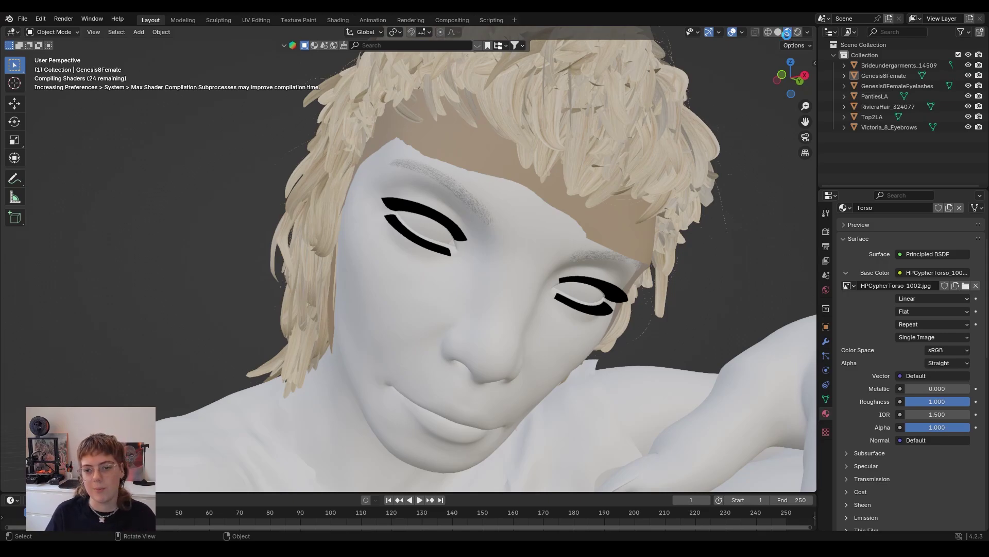
scroll(458, 330, down, 5)
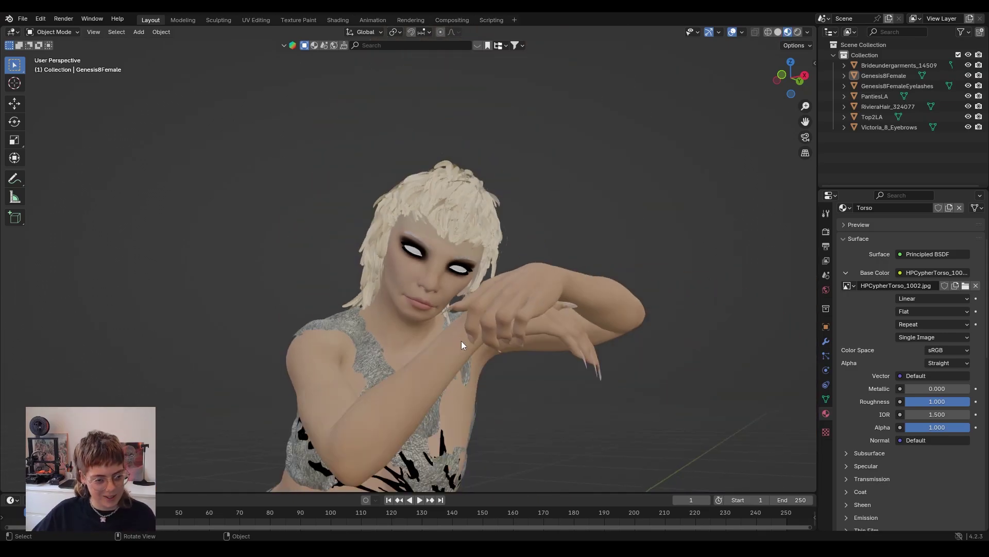
scroll(471, 352, up, 5)
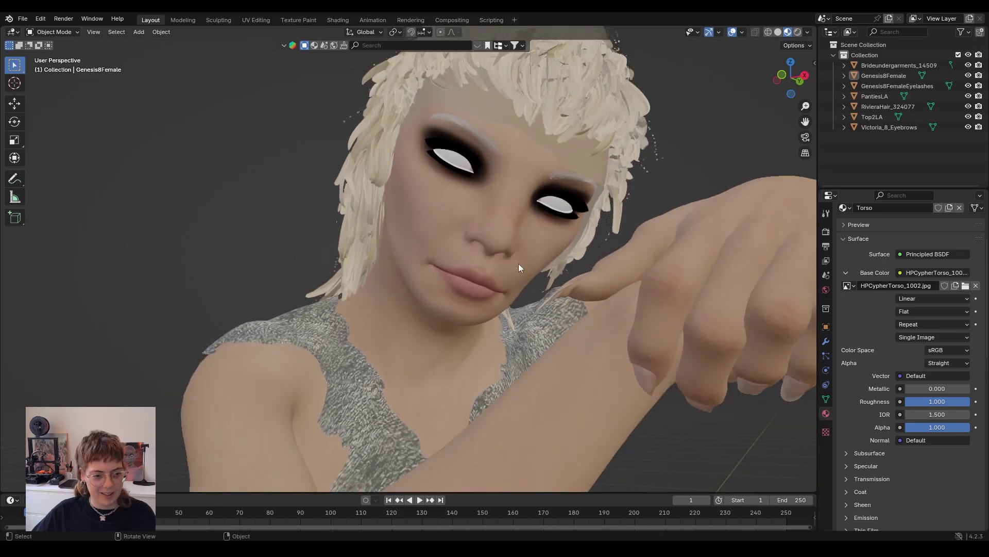
scroll(519, 263, down, 5)
scroll(484, 224, up, 5)
middle_drag(496, 196, 457, 357)
scroll(463, 364, up, 2)
scroll(503, 328, up, 2)
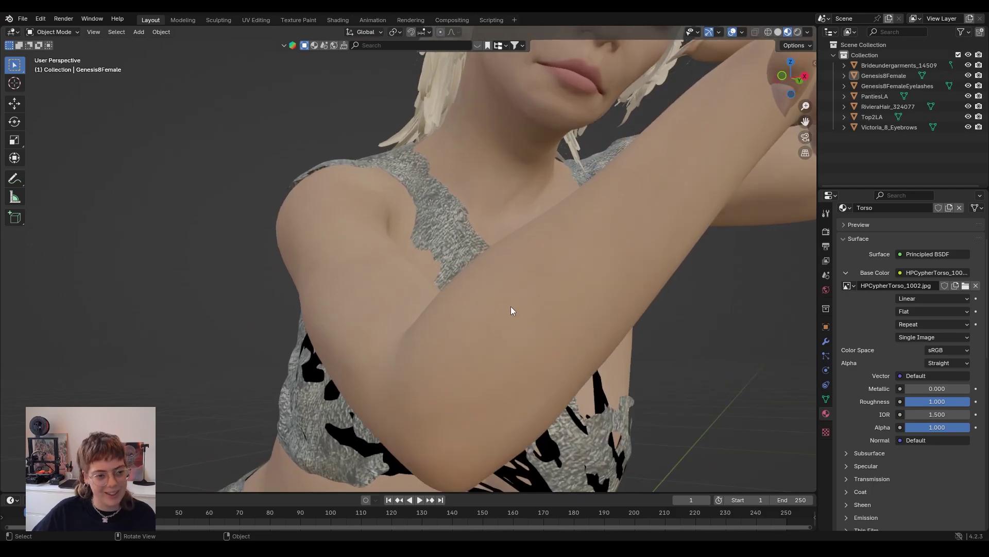
scroll(511, 308, down, 3)
mouse_move(483, 392)
middle_down()
mouse_move(502, 404)
mouse_move(488, 403)
middle_up()
scroll(547, 173, up, 2)
scroll(536, 227, down, 4)
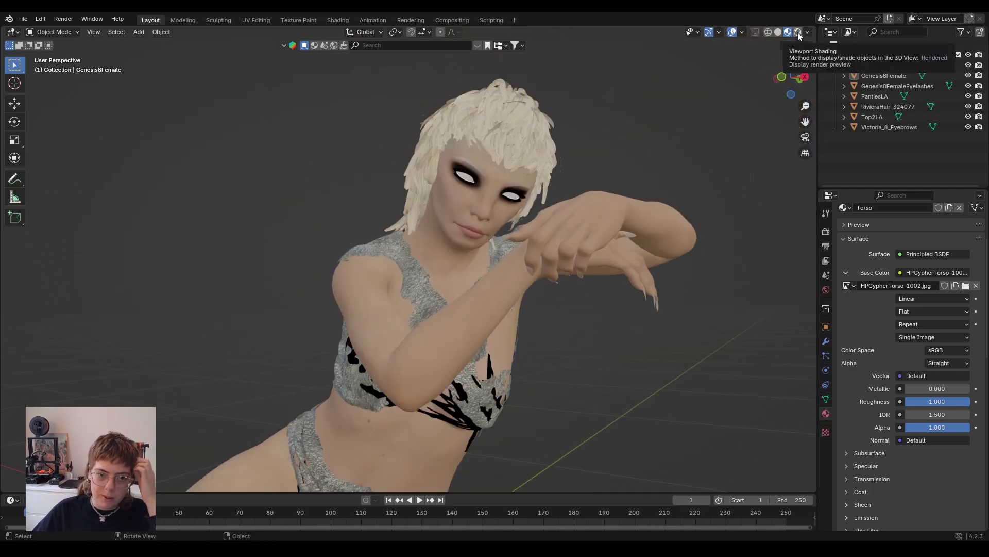
Step: Show the character in rendered viewport shading and keep Cycles as the render engine
click(798, 34)
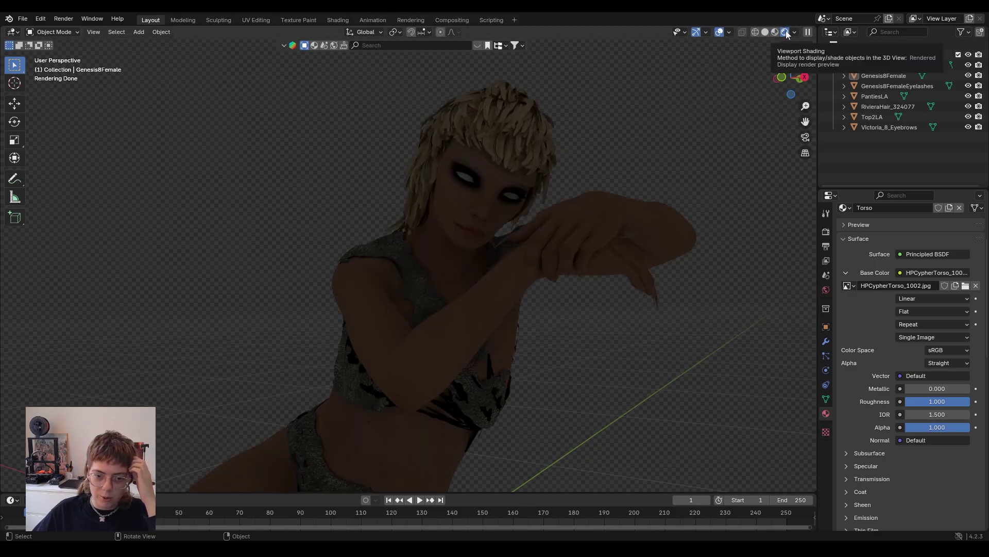
click(826, 232)
click(826, 261)
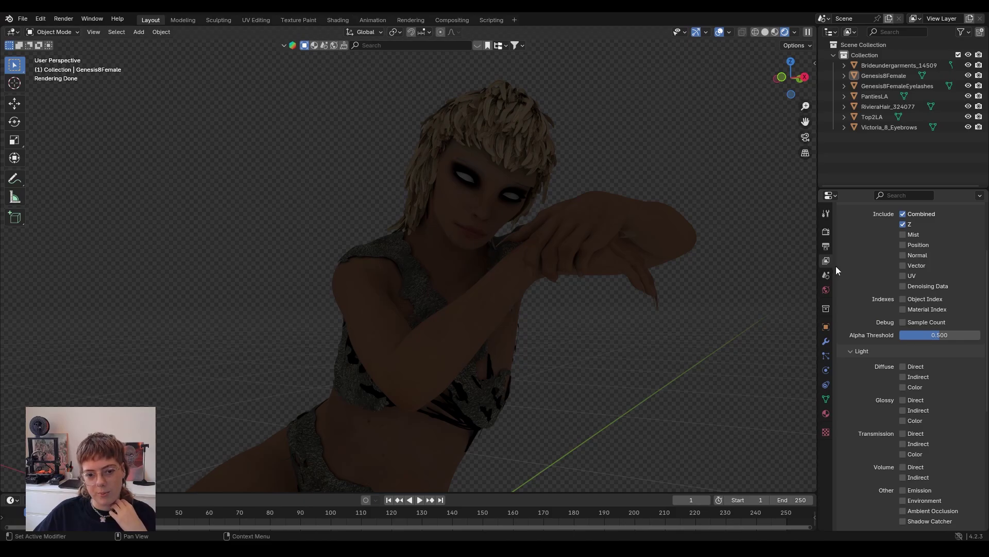
scroll(843, 269, up, 4)
click(828, 234)
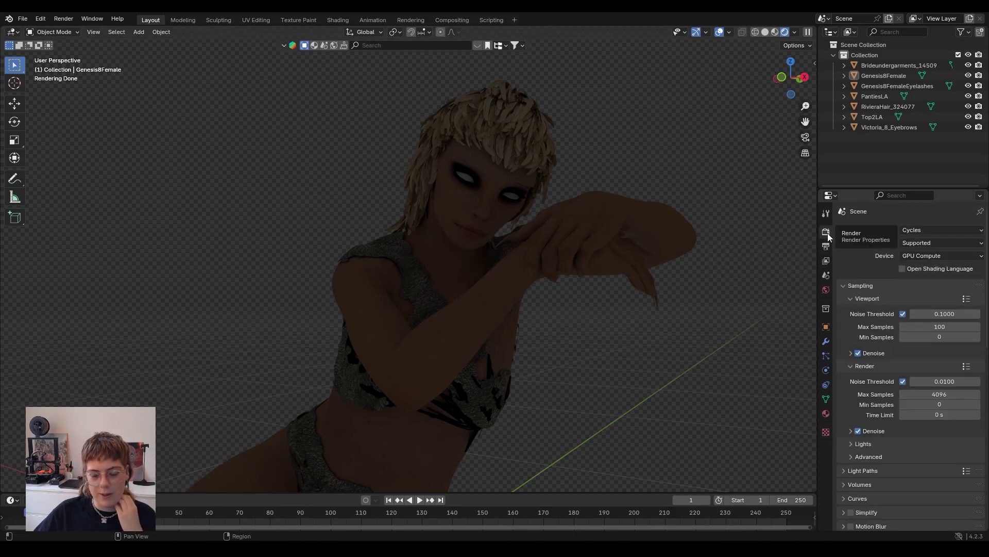
click(918, 231)
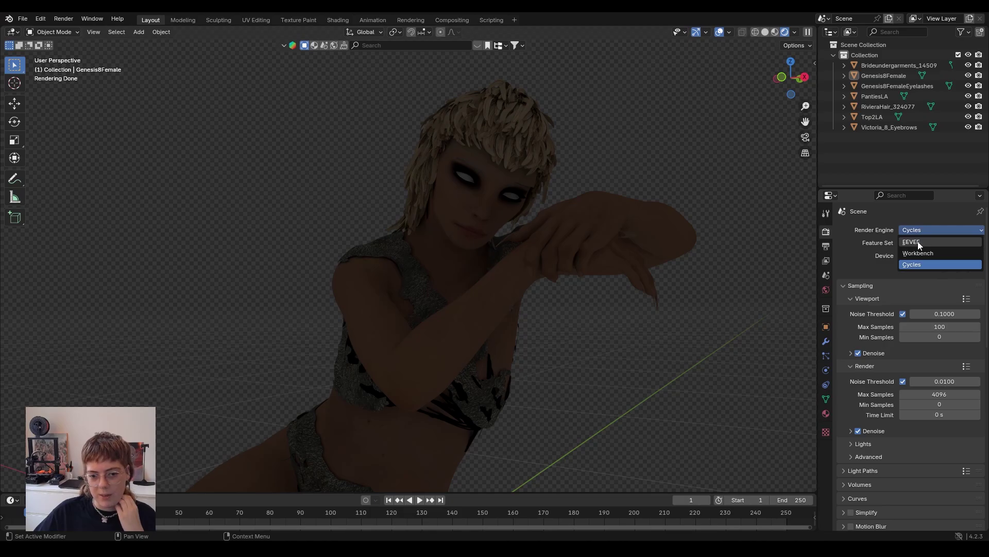
click(918, 265)
Step: Turn off scene world lighting for the rendered viewport and light the character with the dark built-in HDRI instead
click(798, 32)
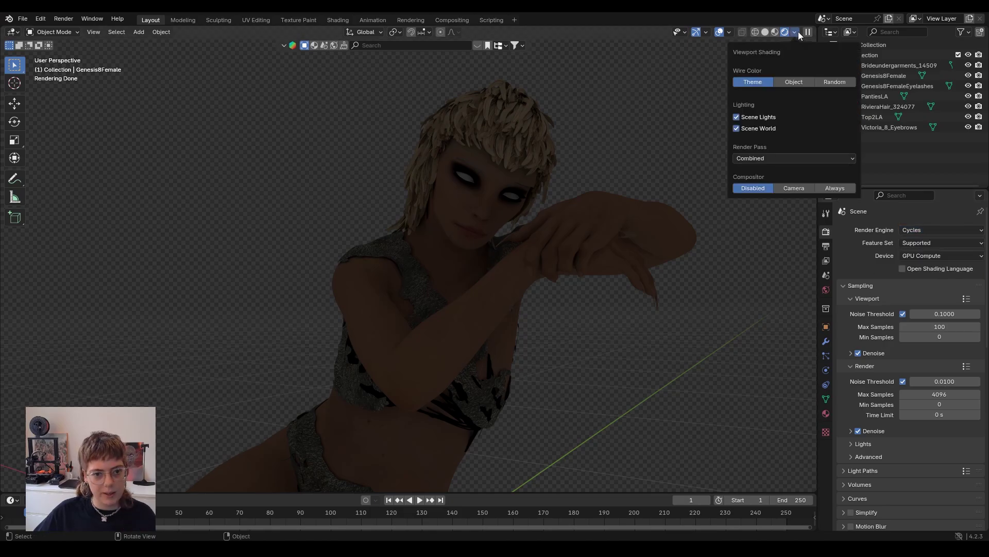
click(737, 129)
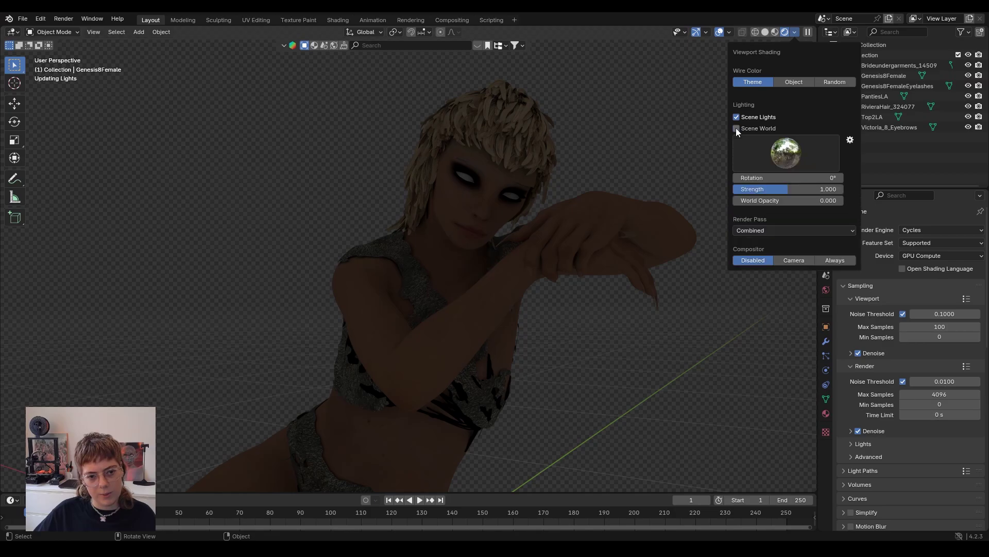
click(736, 129)
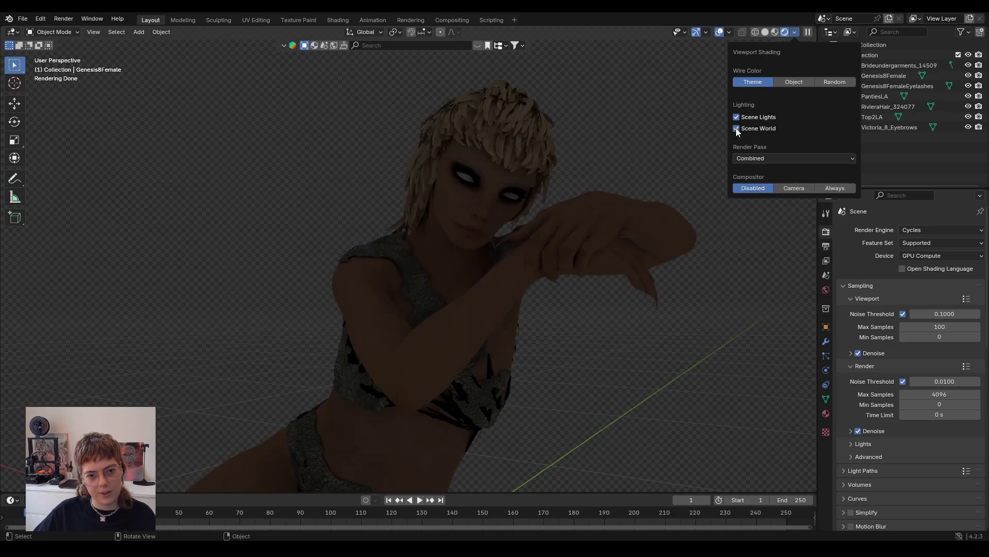
click(796, 34)
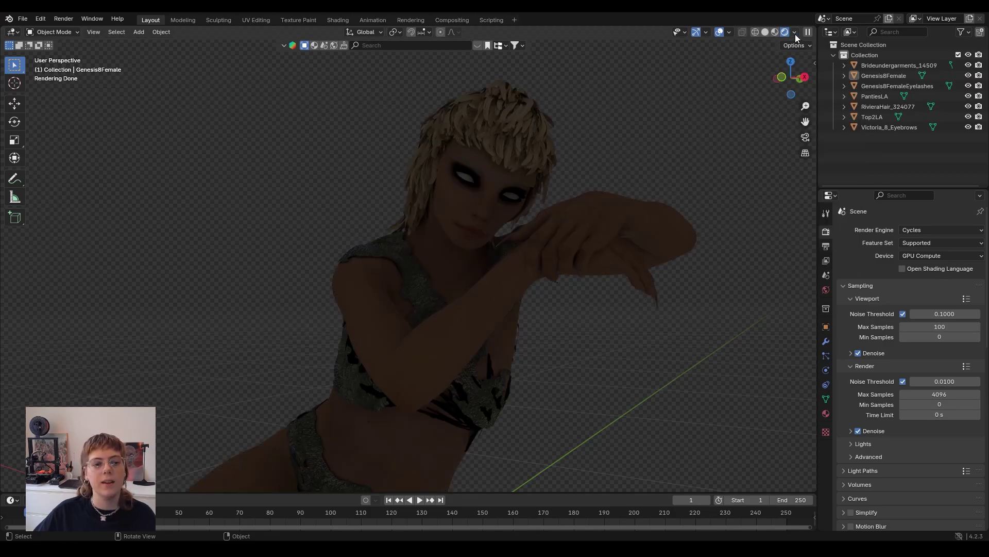
click(795, 34)
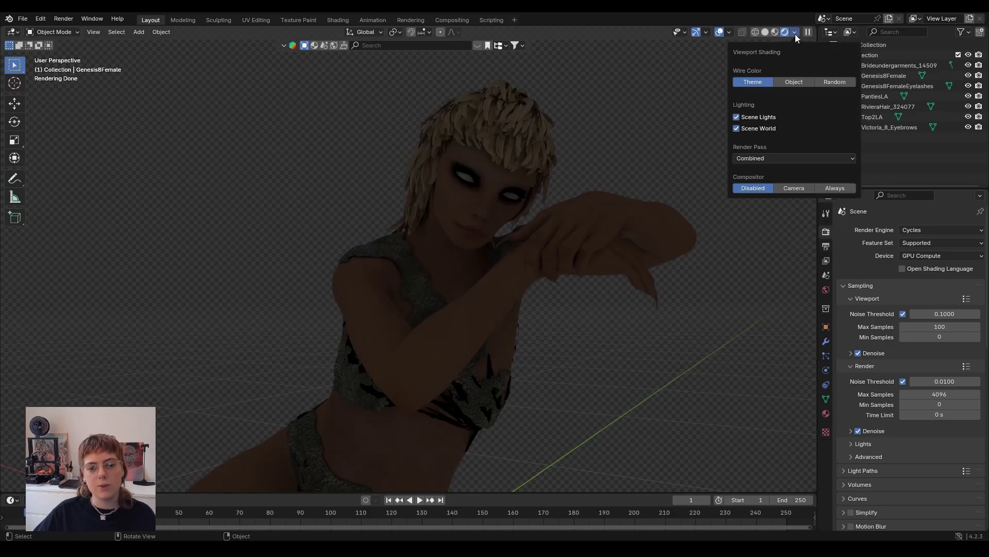
click(737, 128)
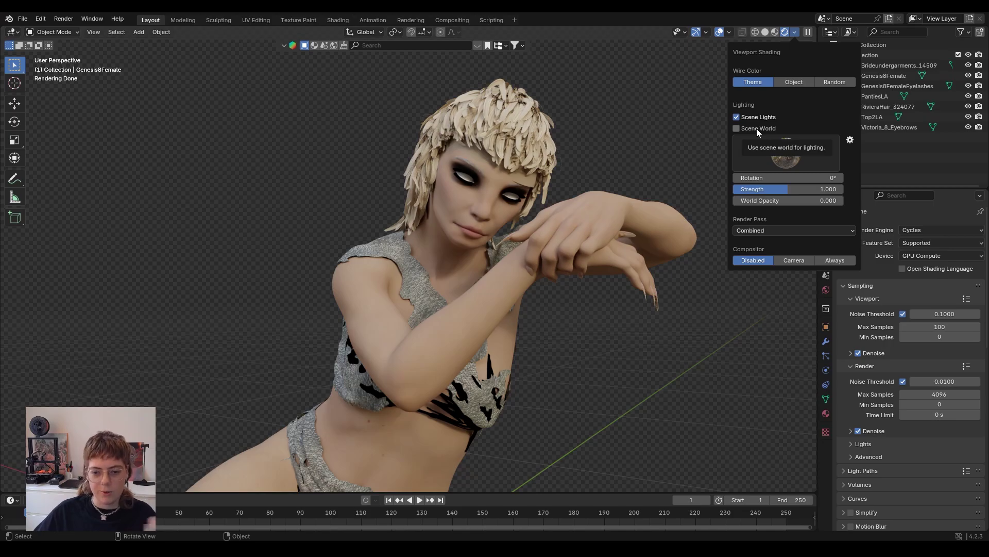
click(787, 158)
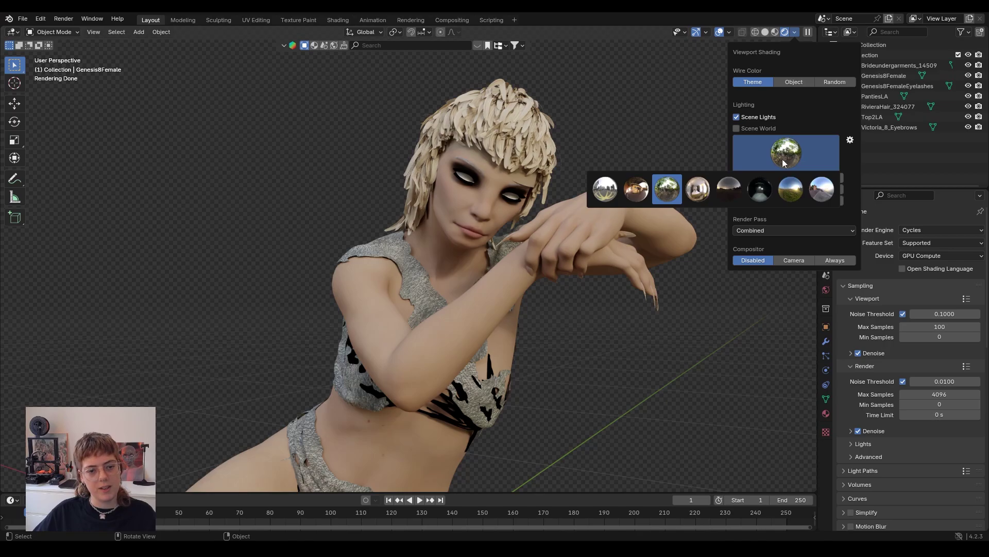
click(760, 189)
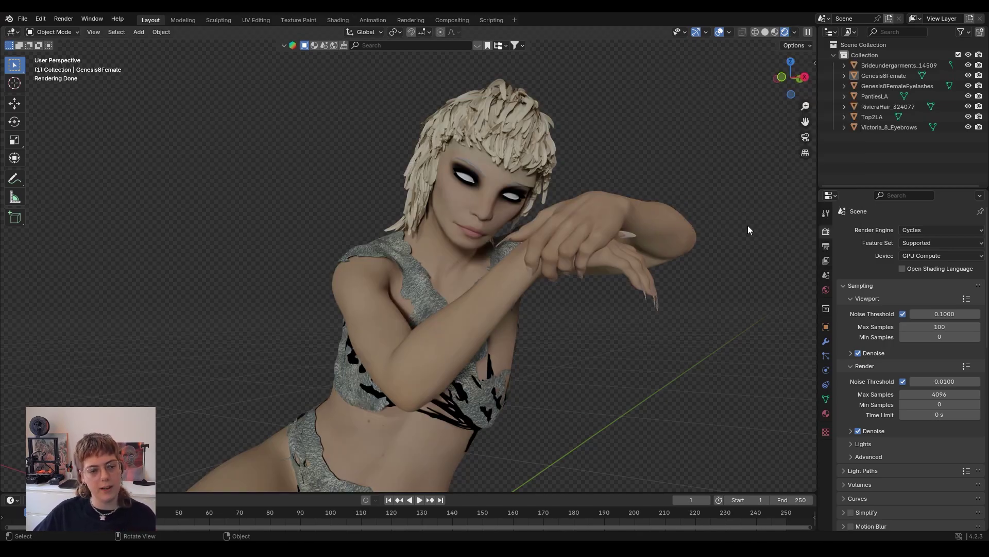
Step: Turn off the transparent film background in the Cycles render settings
scroll(901, 462, down, 15)
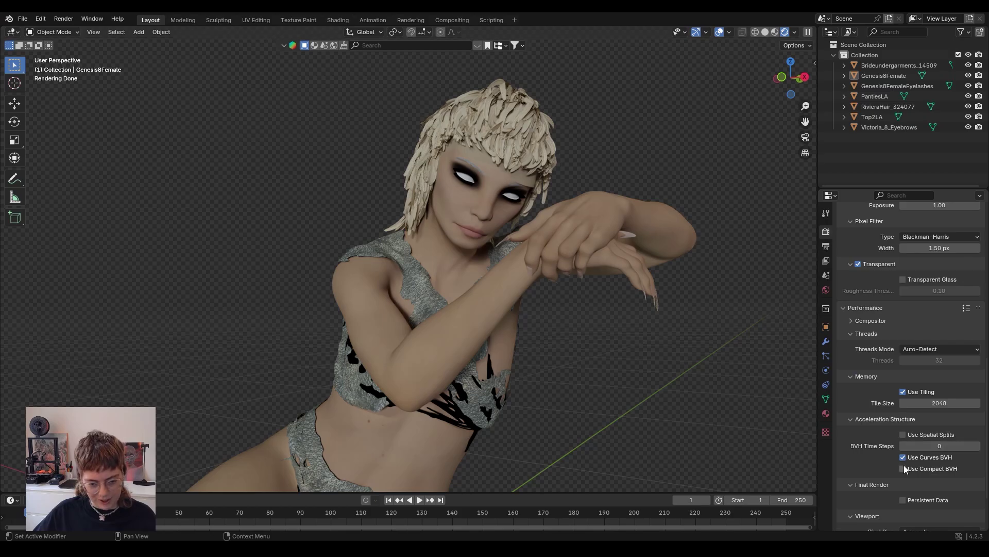
scroll(904, 464, up, 5)
click(859, 383)
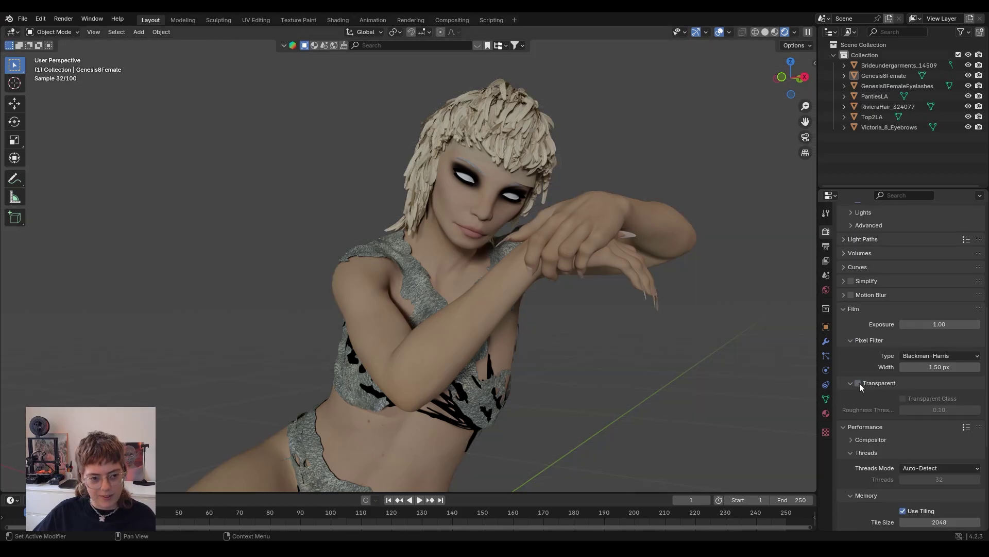
Step: Light the viewport with the scene world again and compare the background with film transparency on and off, leaving it off
click(797, 31)
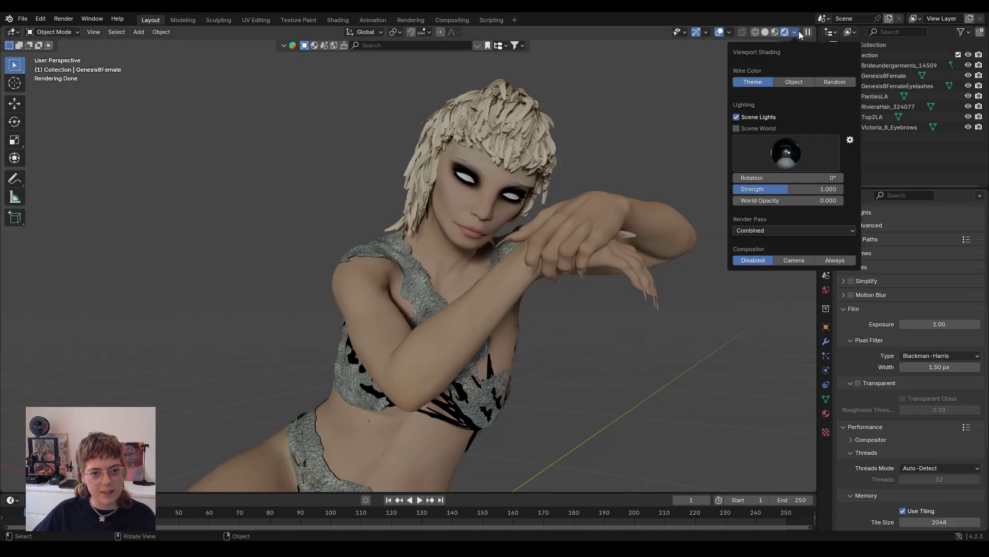
click(738, 129)
middle_drag(485, 413, 517, 414)
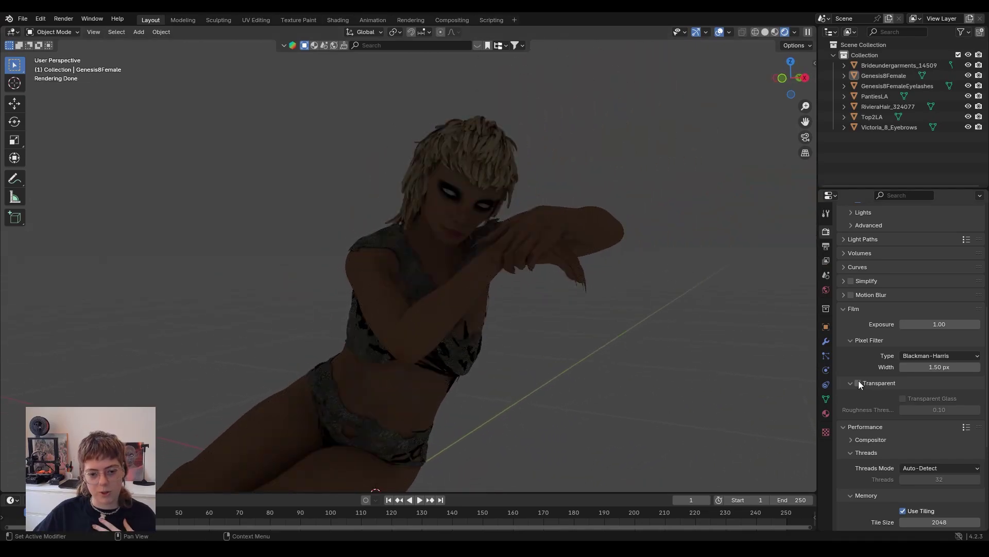
click(858, 383)
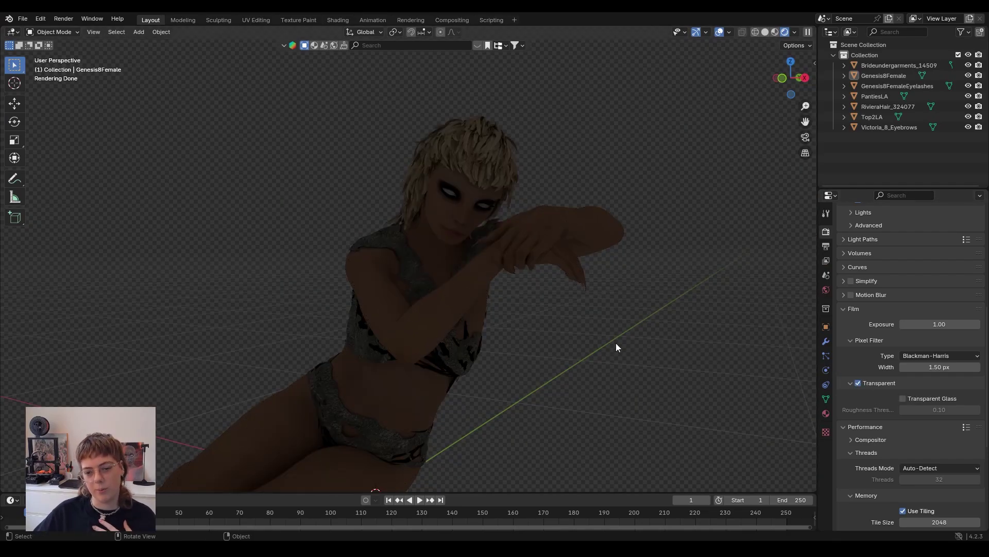
click(858, 383)
Step: Set the world color to an Environment Texture and load goegap_4k.hdr from the HDRIs folder
click(826, 290)
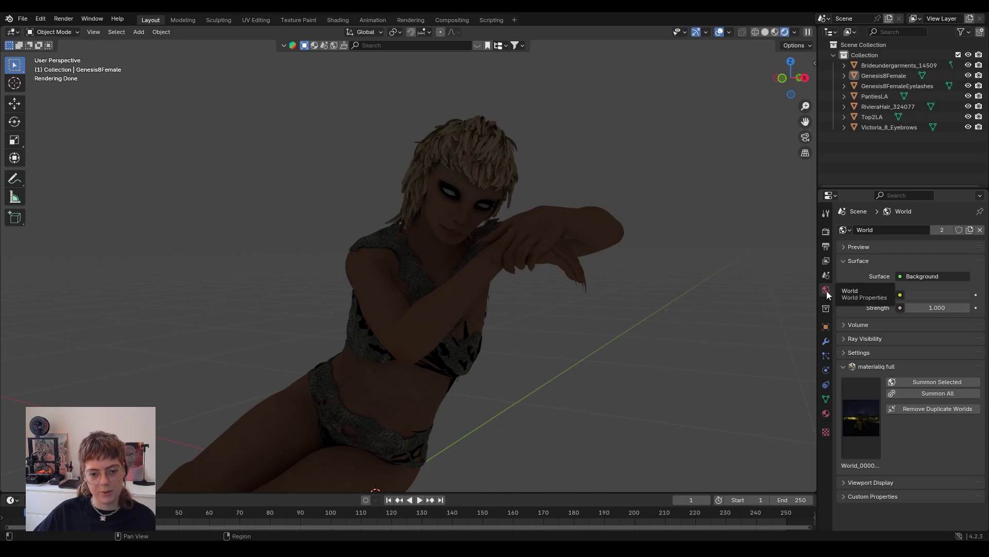
click(900, 296)
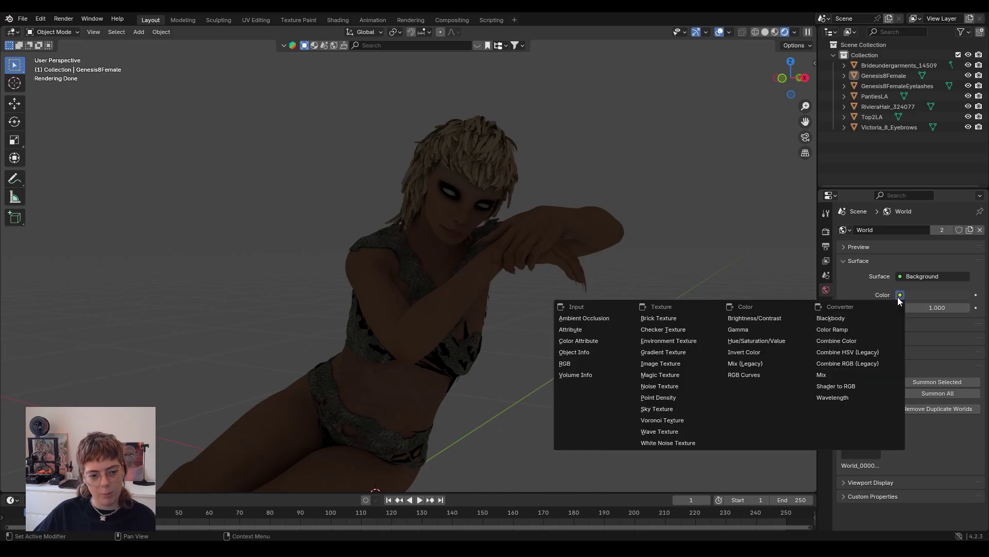
click(691, 344)
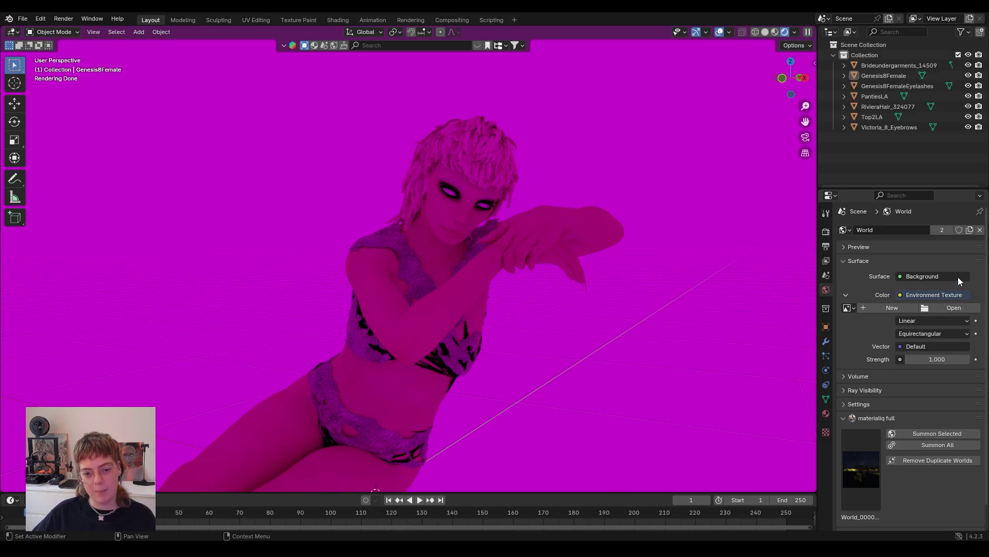
click(942, 309)
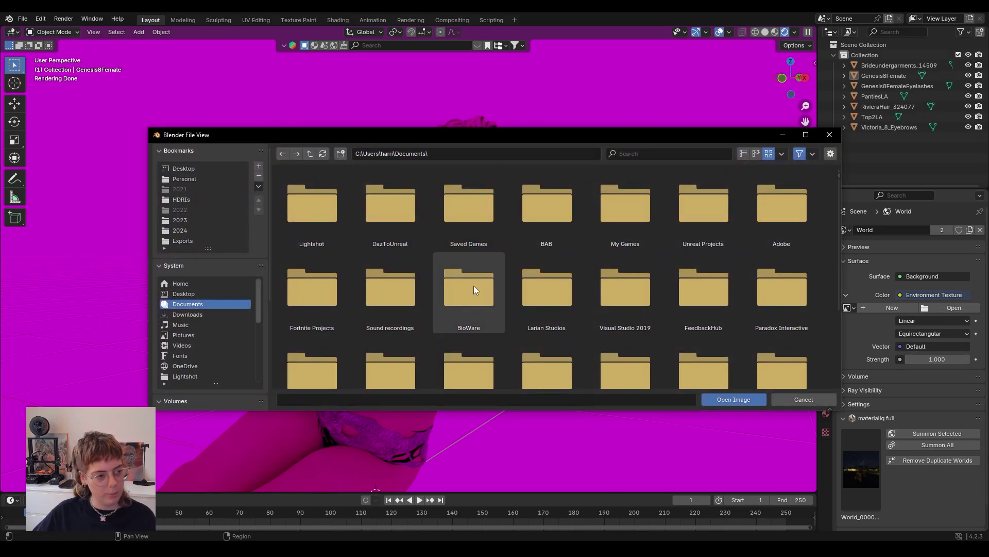
click(181, 199)
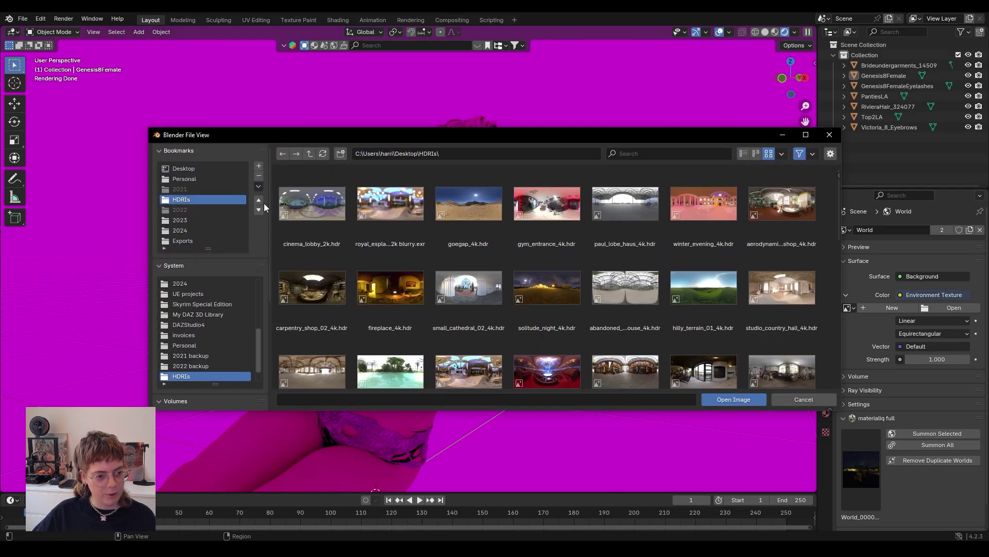
double_click(465, 207)
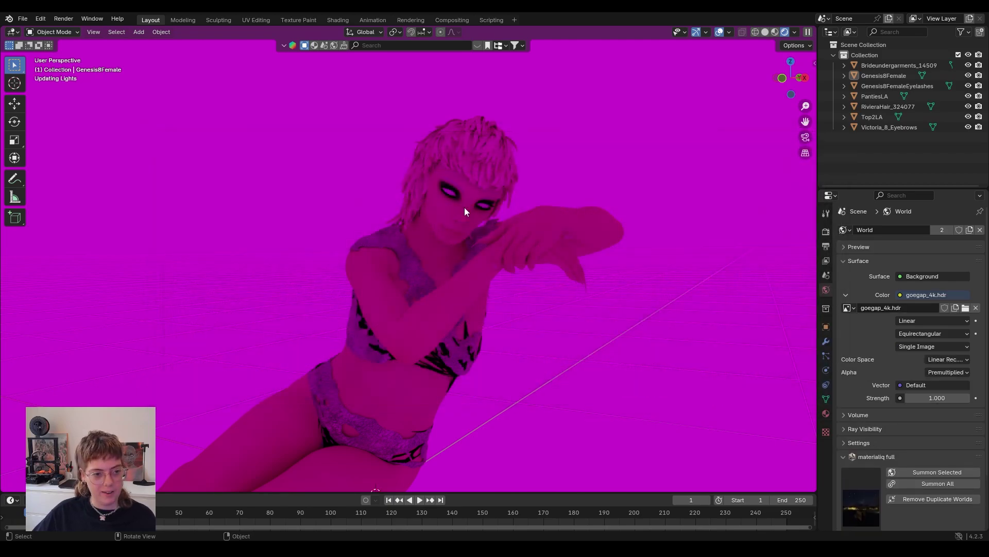
Step: Switch to the web browser, search for "polyhaven hdri" and browse the Poly Haven HDRI library
text(polyh)
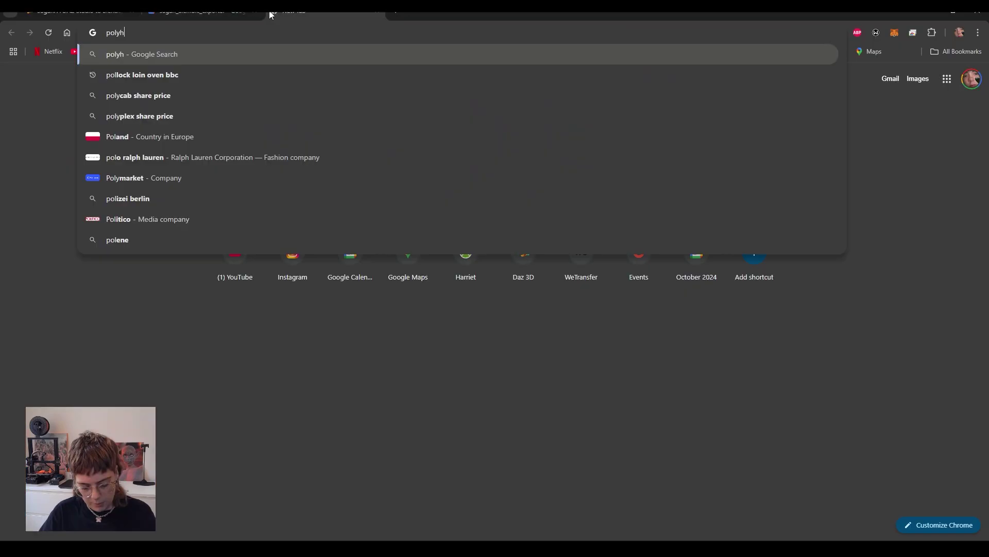
text(aven hdri)
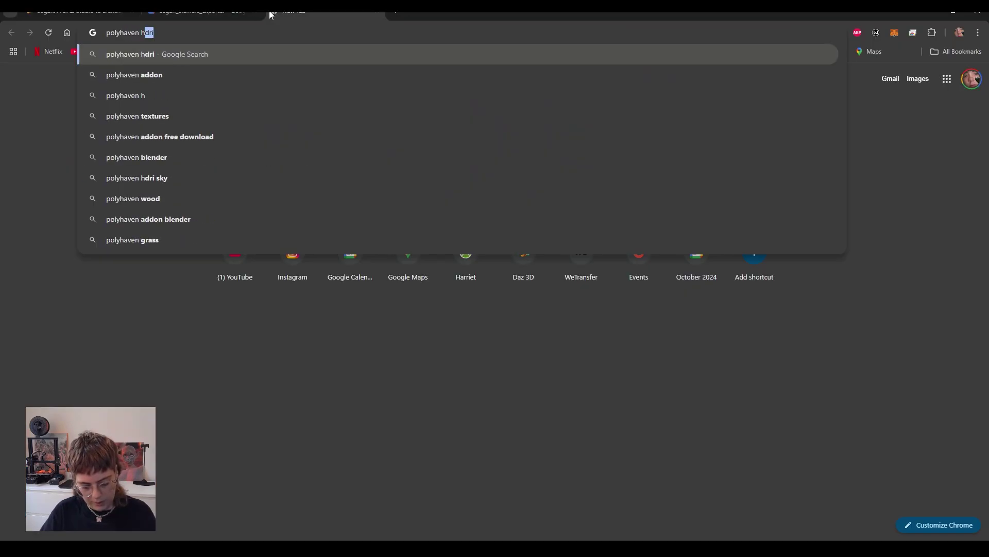
key(Return)
click(145, 164)
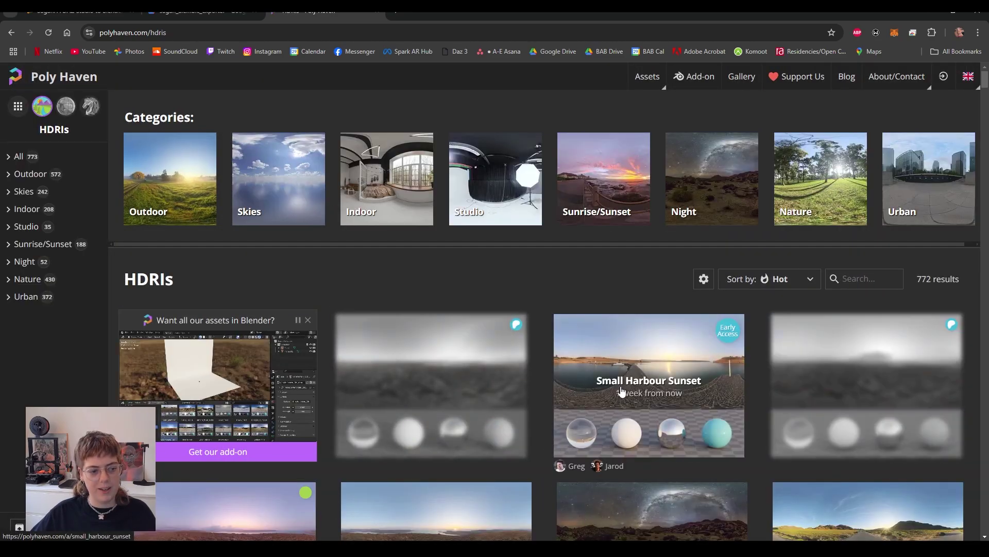
scroll(689, 397, down, 10)
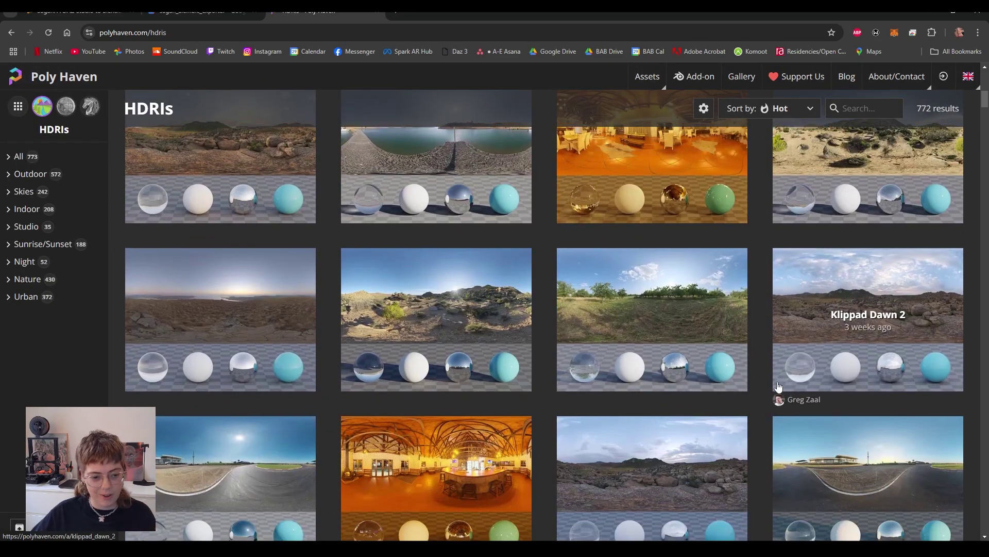
scroll(777, 391, down, 12)
scroll(777, 384, down, 10)
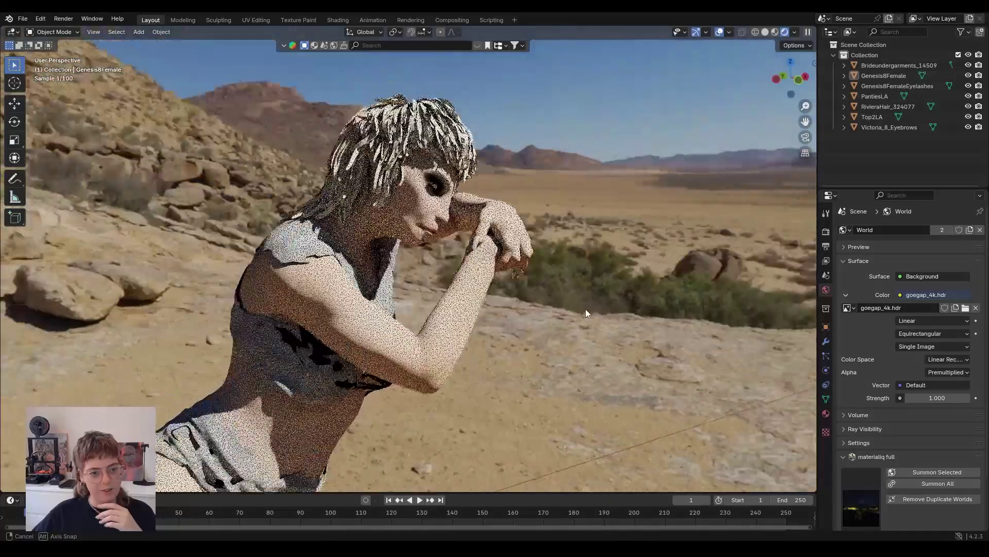
Step: Make the film background transparent in the Cycles render settings so the HDRI image is hidden behind the character
middle_drag(586, 309, 521, 302)
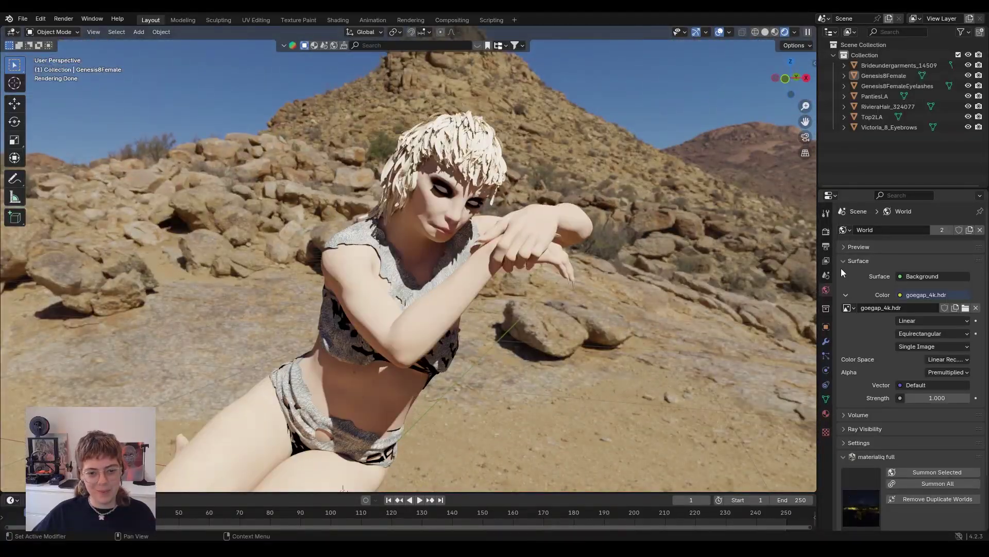
click(826, 233)
scroll(943, 490, down, 1)
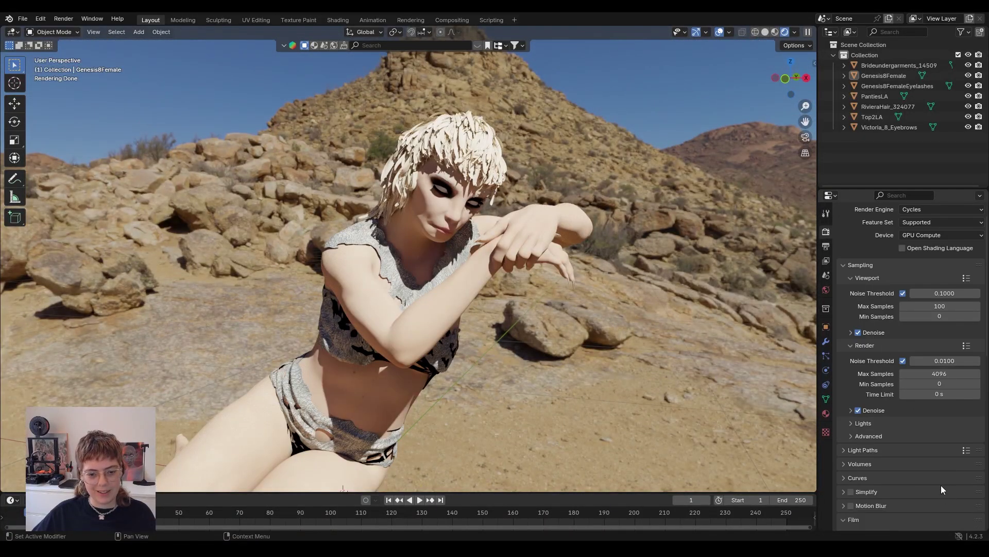
click(828, 248)
click(826, 231)
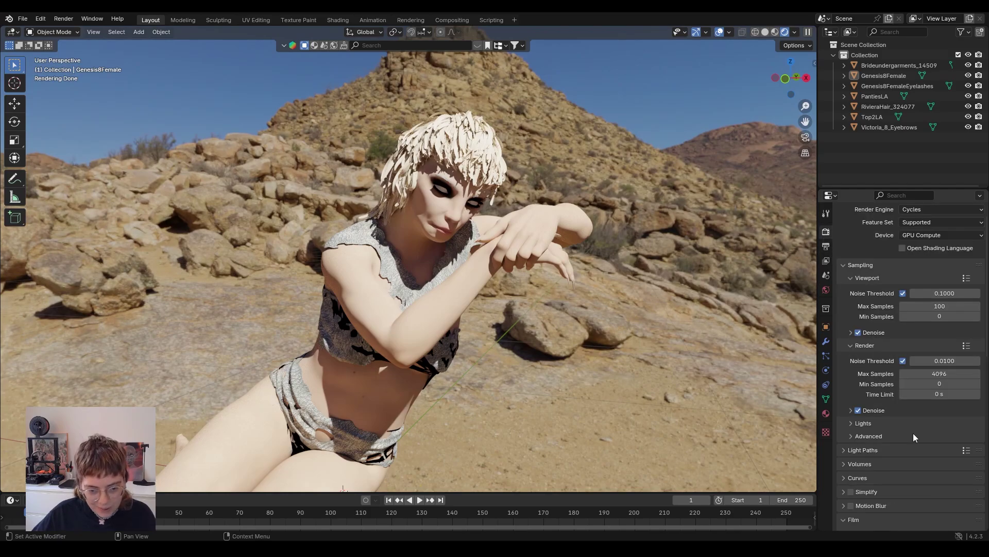
scroll(913, 436, down, 5)
click(858, 470)
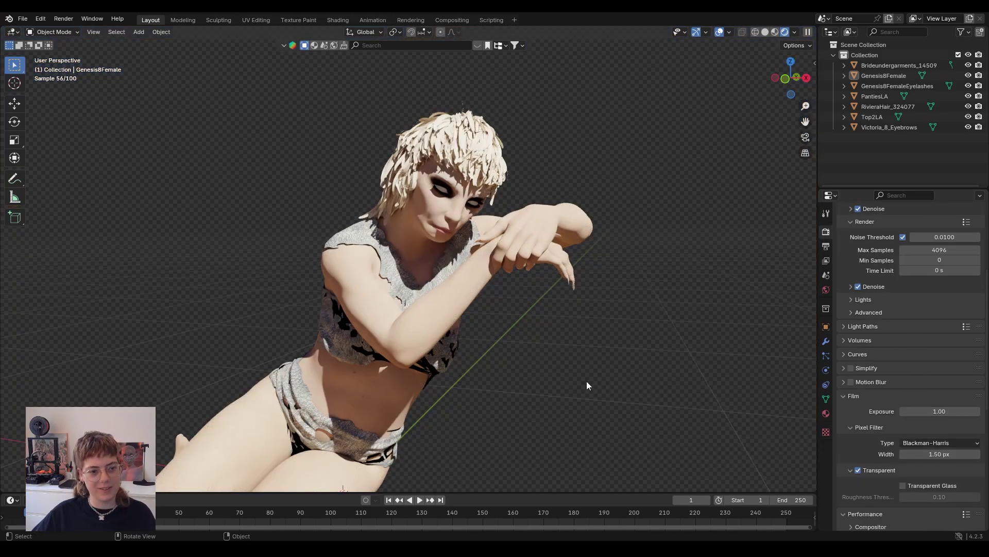
Step: Replace the world's environment image with the abandoned_greenhouse HDRI from the HDRIs folder and view the relit character
click(826, 290)
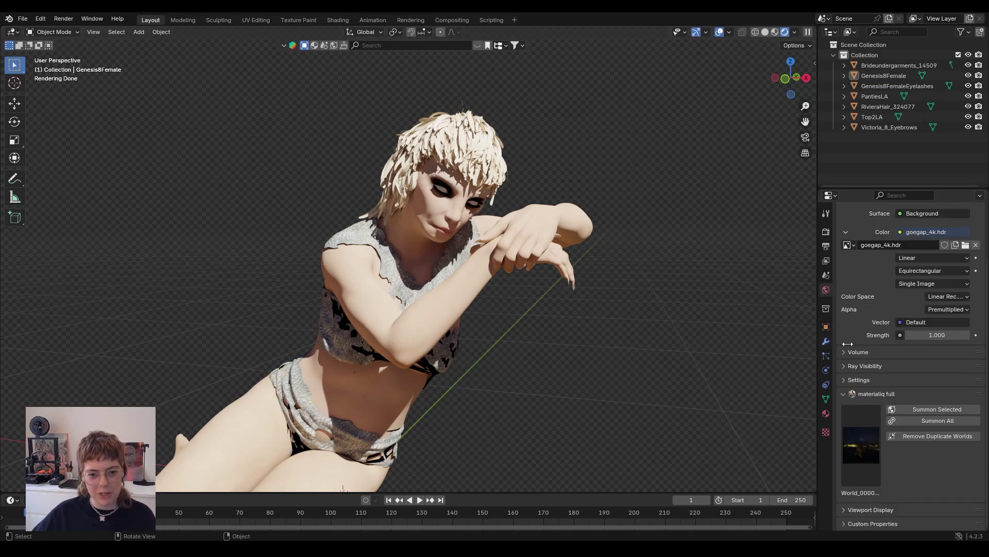
click(966, 245)
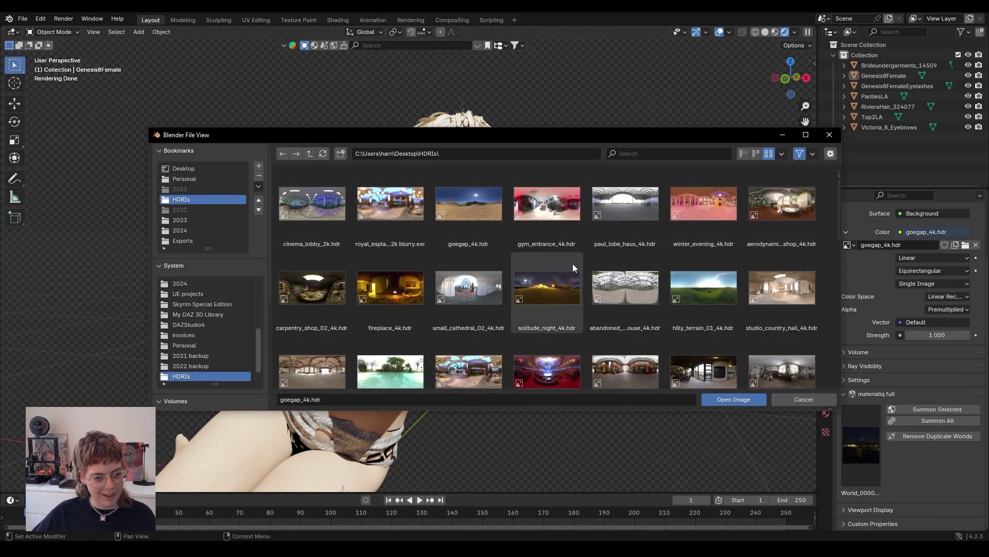
double_click(623, 273)
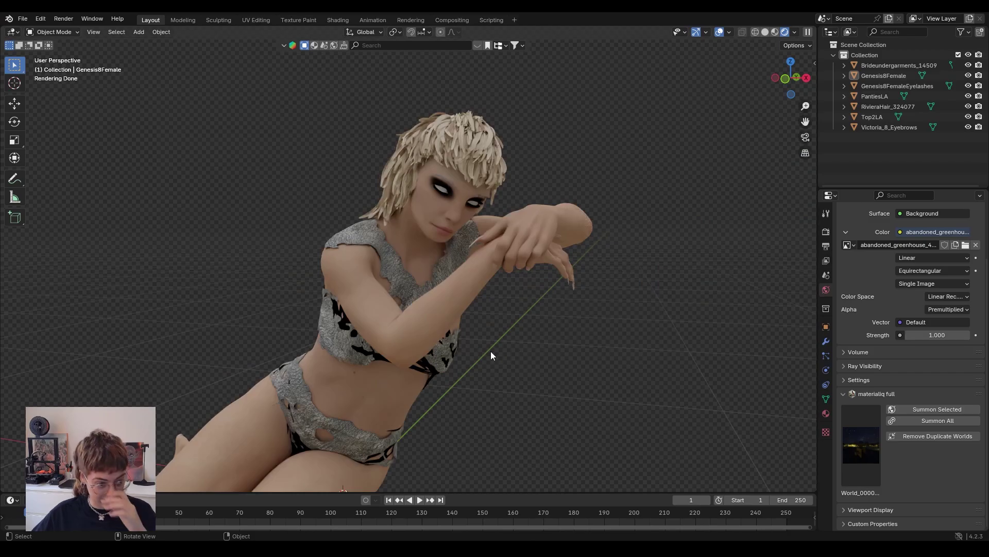
middle_drag(491, 356, 550, 331)
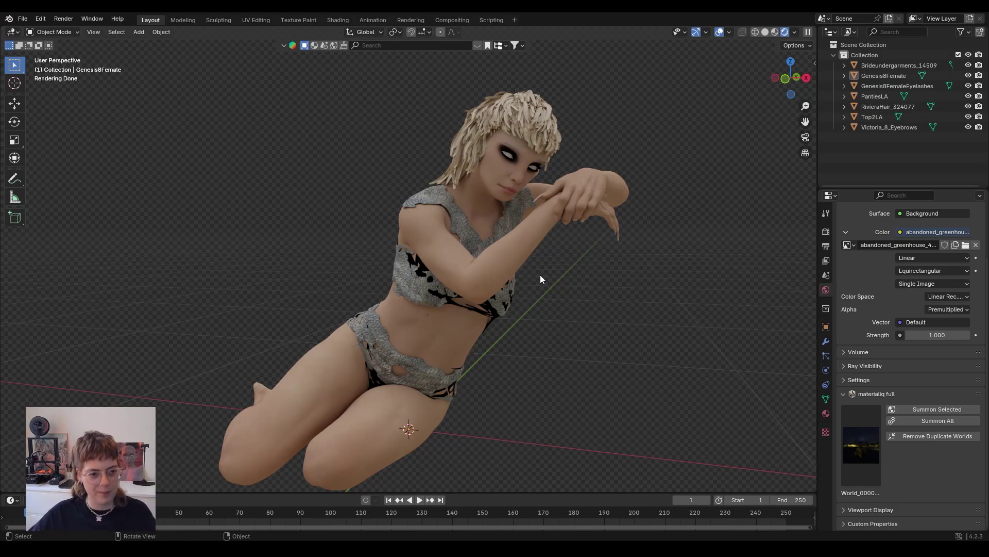
scroll(556, 279, up, 2)
shift+middle_drag(560, 280, 553, 325)
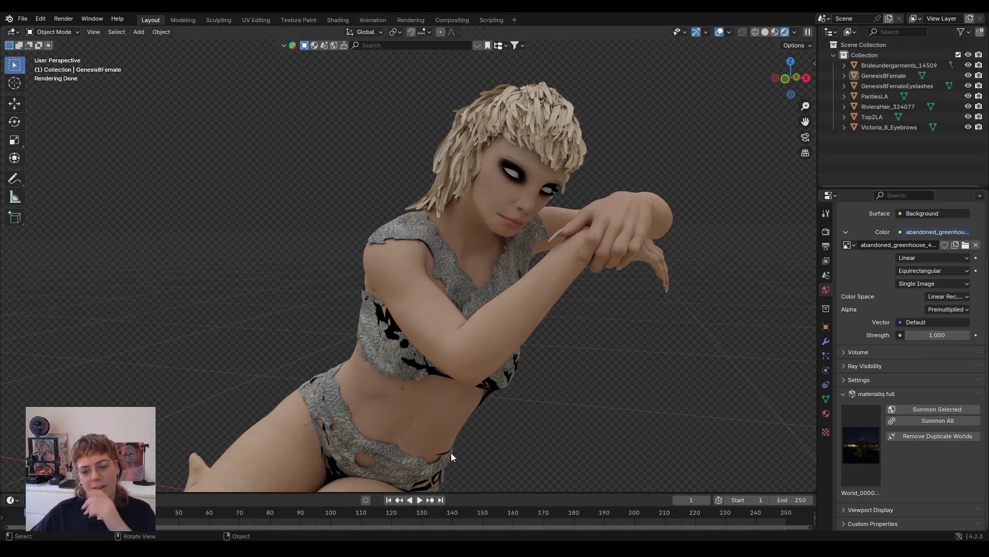
Step: Select the Genesis8Female body, show its material settings and enlarge the material slot list to reveal more slots
scroll(503, 341, up, 2)
middle_drag(503, 341, 482, 342)
scroll(553, 270, up, 2)
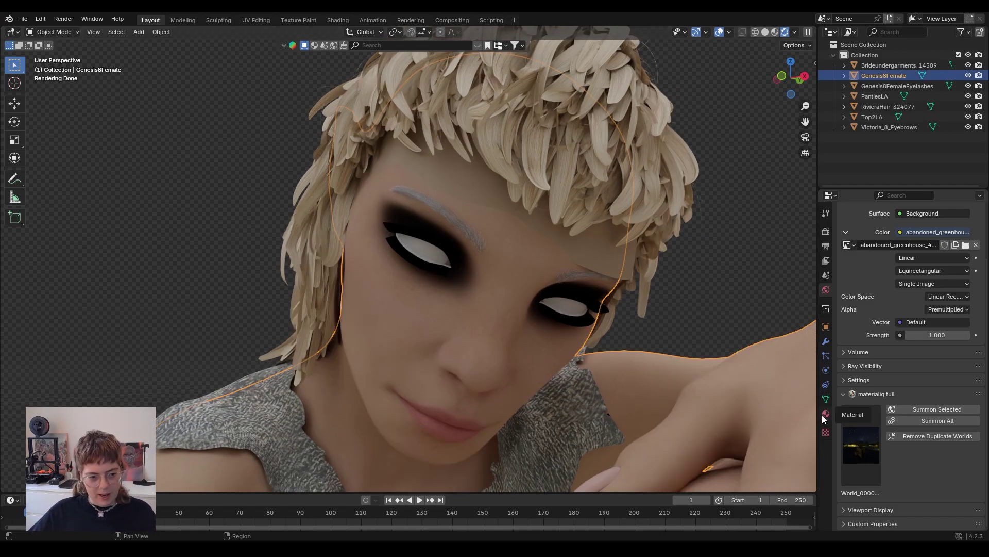
click(714, 329)
click(673, 378)
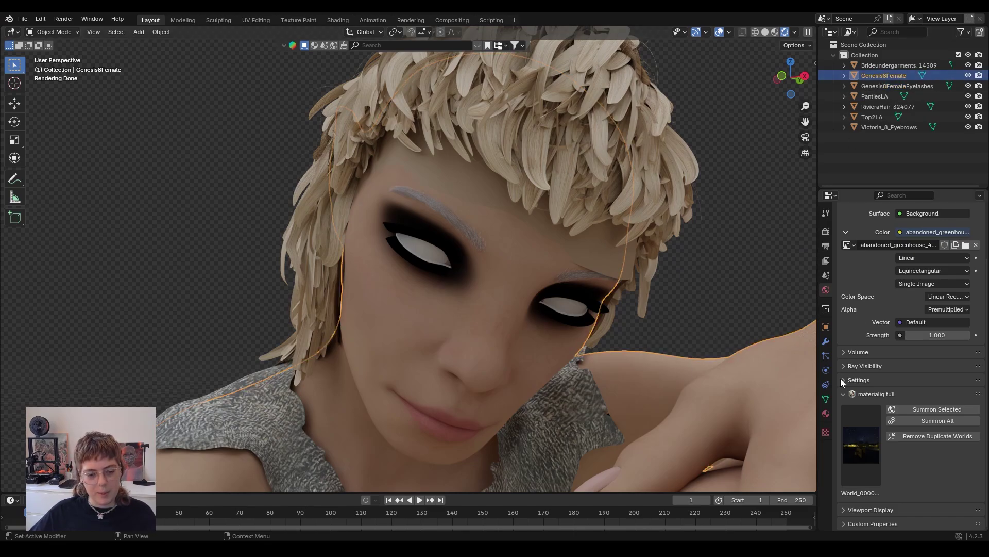
click(826, 414)
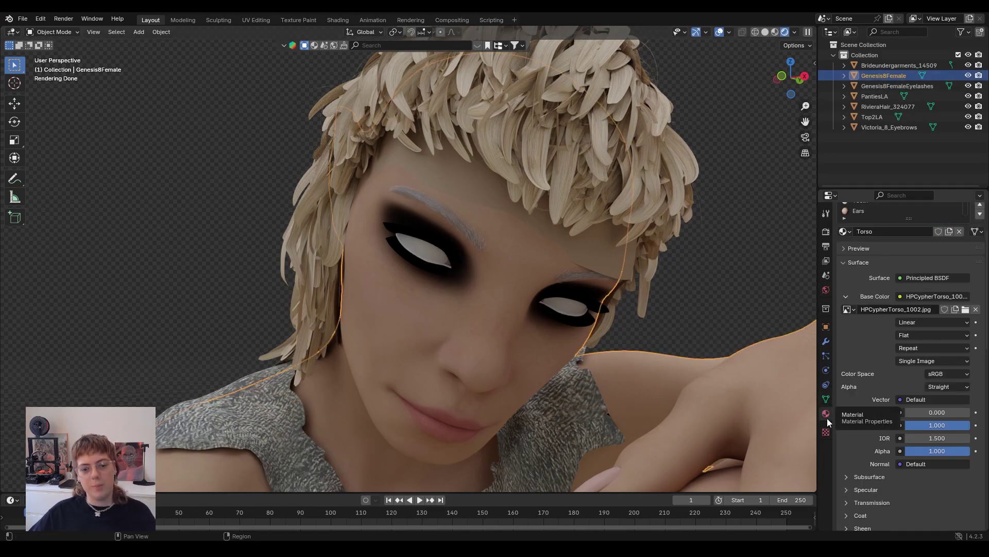
scroll(894, 330, up, 5)
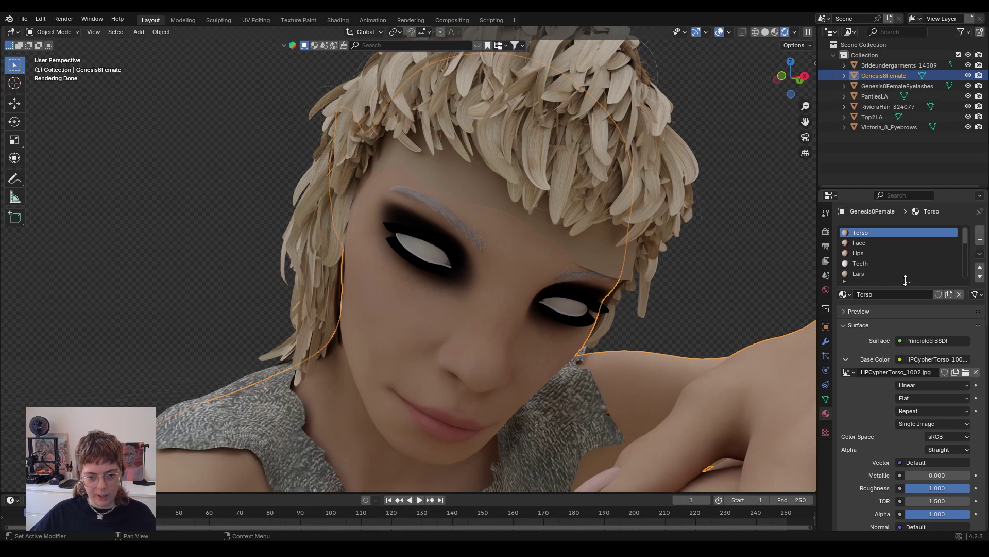
drag(904, 281, 898, 392)
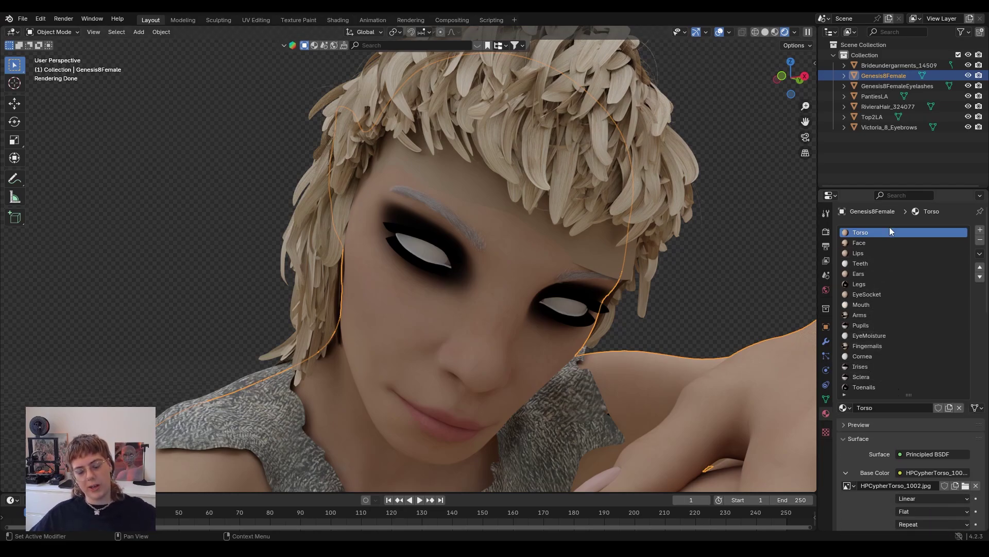
Step: Select the Face material and look through the Maps folder for its base color image without replacing it
click(869, 246)
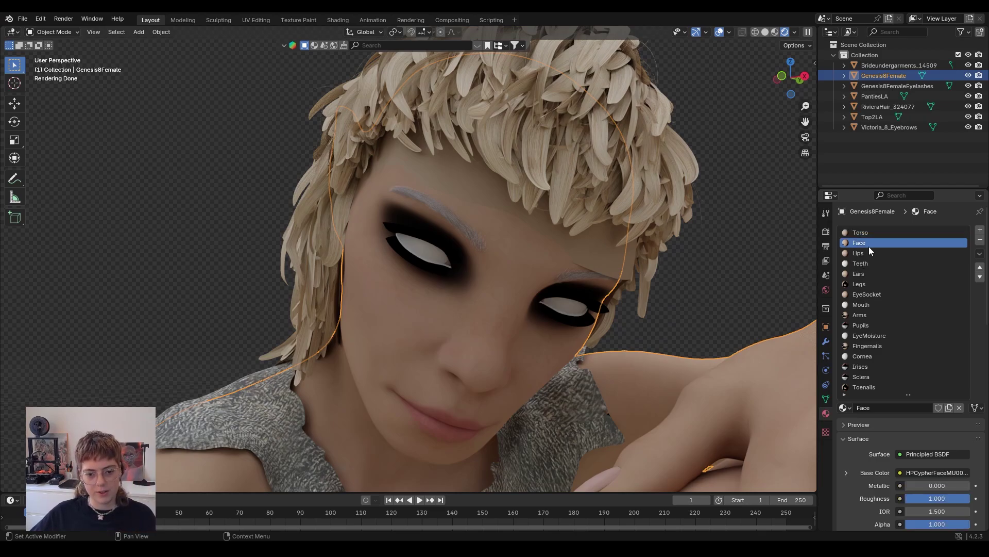
click(965, 486)
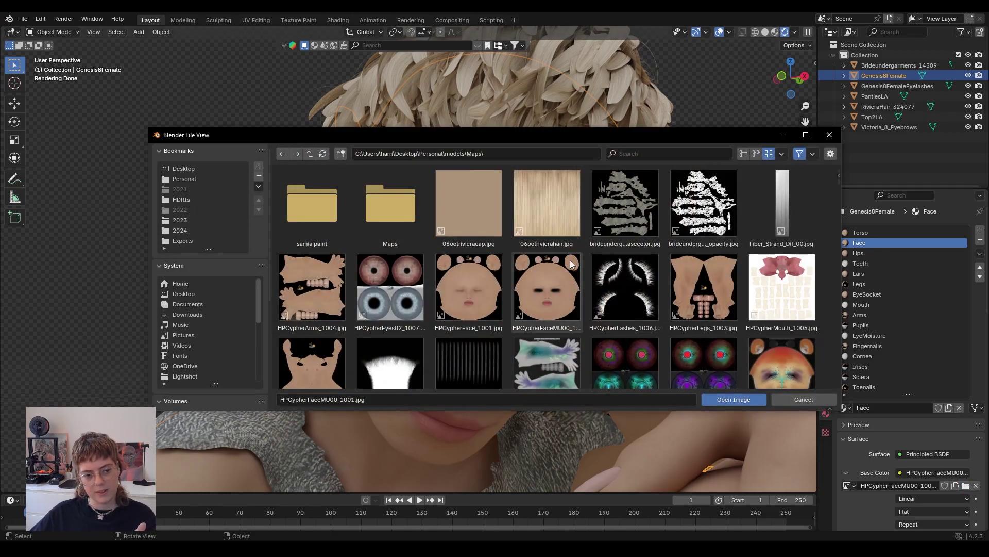
click(807, 399)
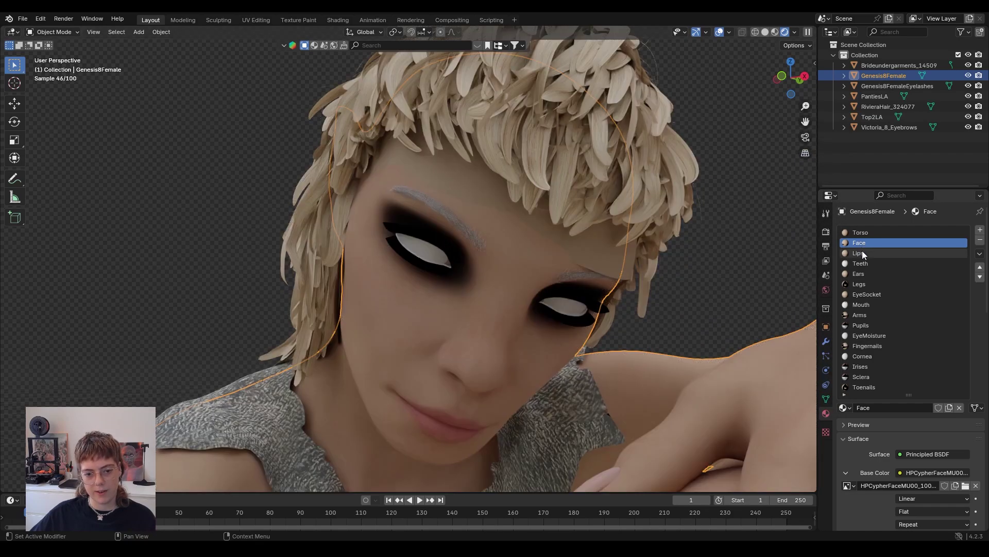
Step: Compare the Lips and Ears materials and assign the Face material to the Lips slot
click(861, 252)
click(863, 274)
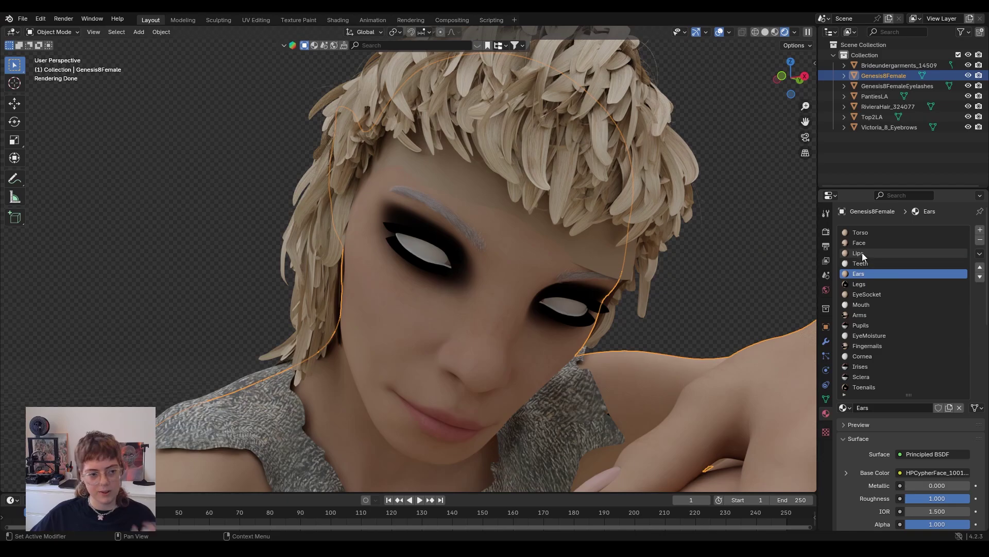
click(861, 253)
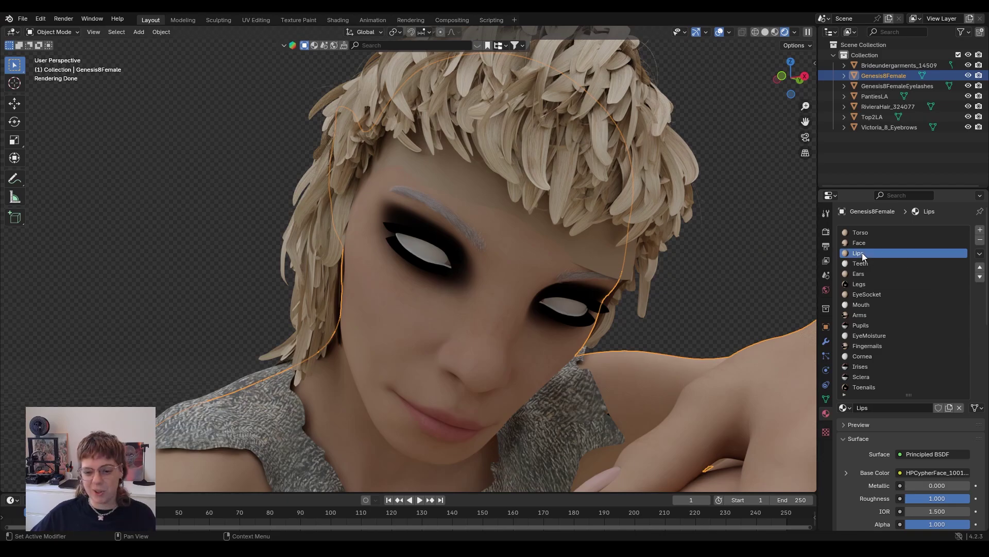
click(845, 408)
text(f)
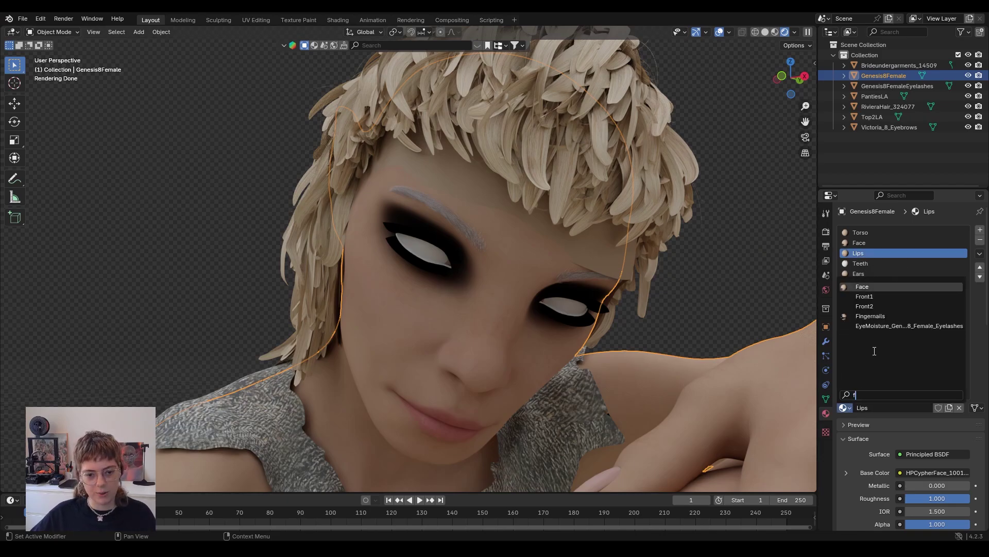
click(860, 286)
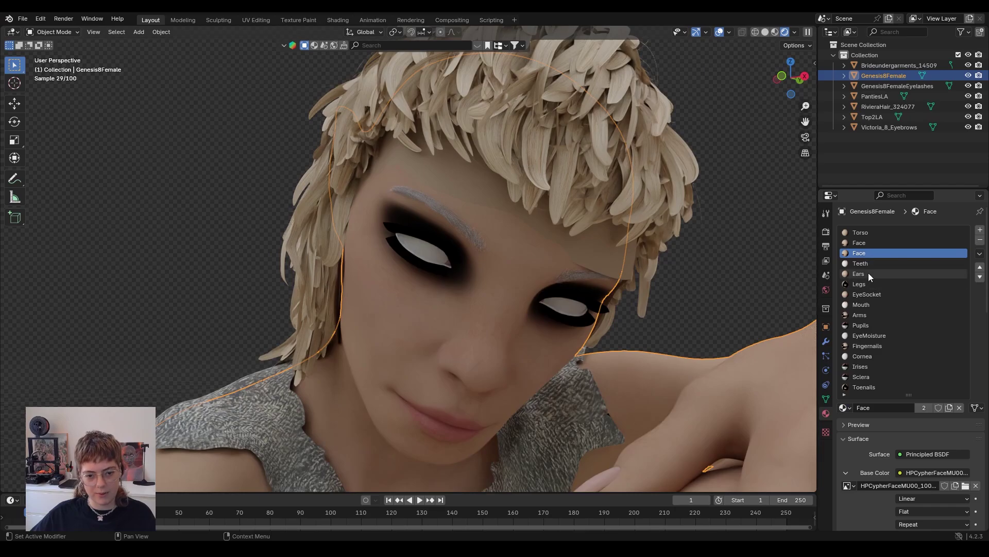
Step: Assign the Face material to the Ears slot as well
click(868, 273)
click(844, 408)
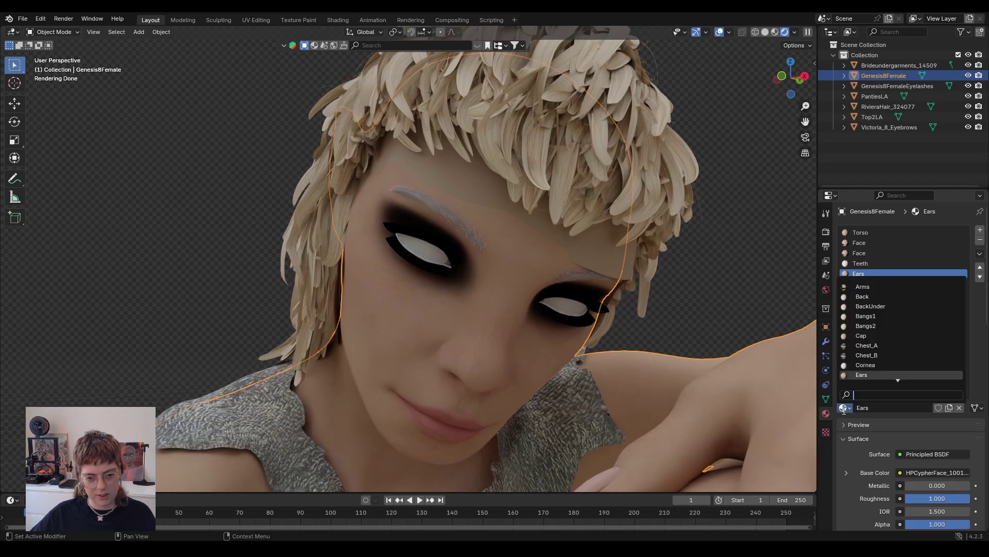
text(fac)
click(866, 292)
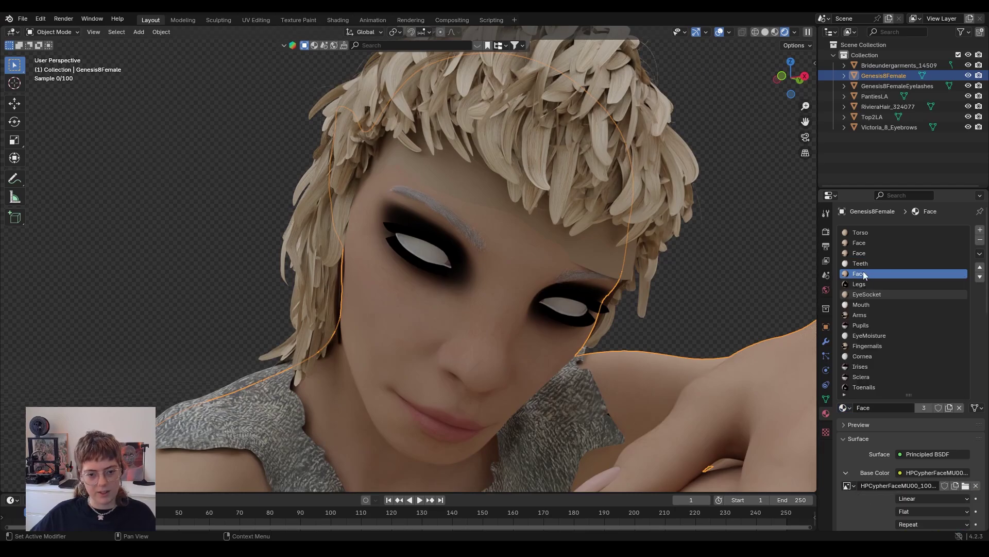
Step: Select the original Face material slot and try the Metallic value of its Principled BSDF, leaving it at 0
click(859, 243)
scroll(858, 502, down, 6)
scroll(856, 498, down, 3)
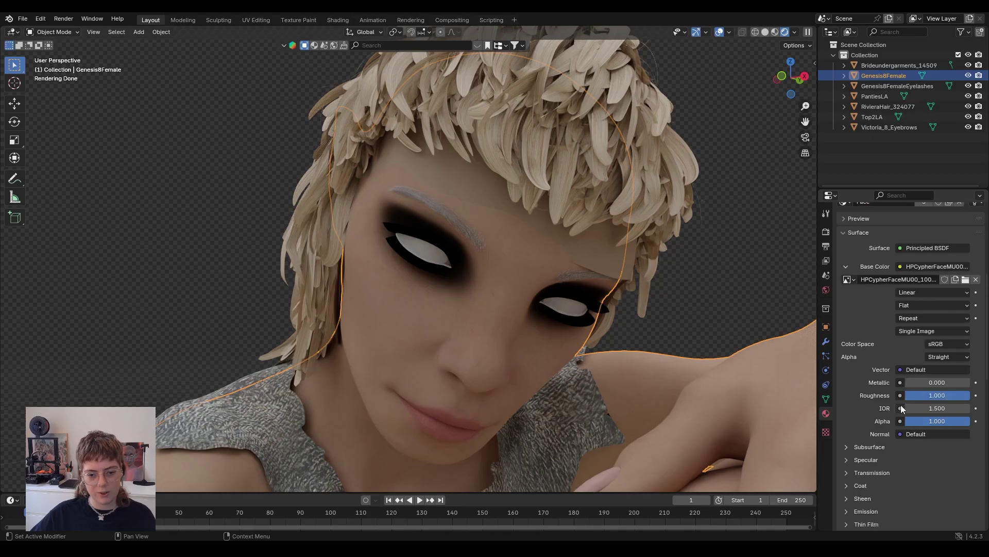
drag(928, 382, 906, 382)
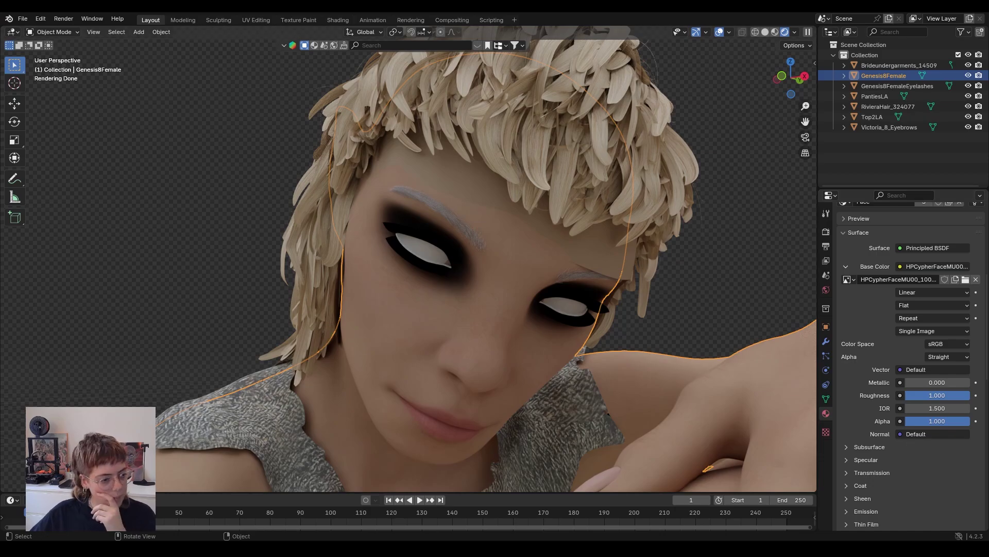
Step: Enlarge the timeline area and turn it into a Shader Editor showing the Face material's nodes
drag(135, 492, 135, 382)
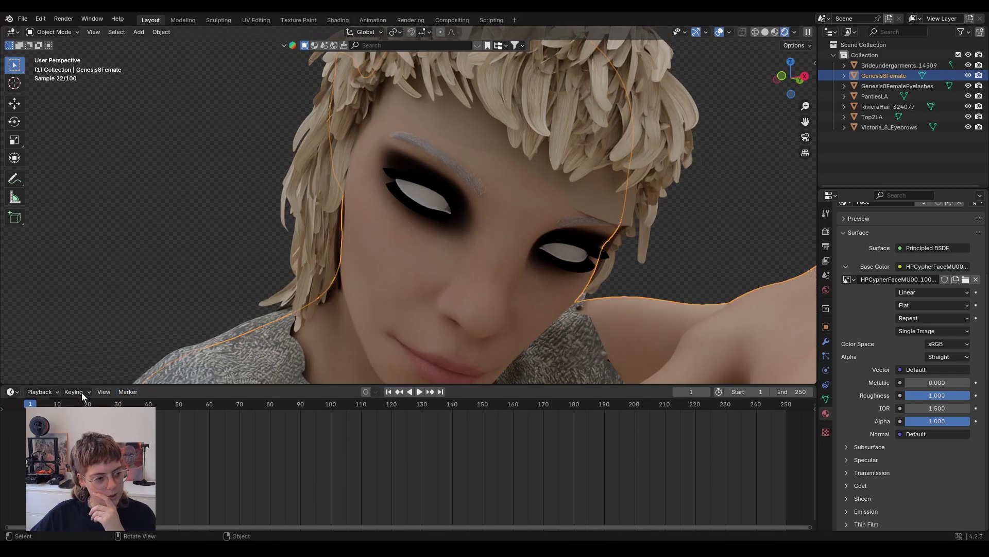
click(17, 393)
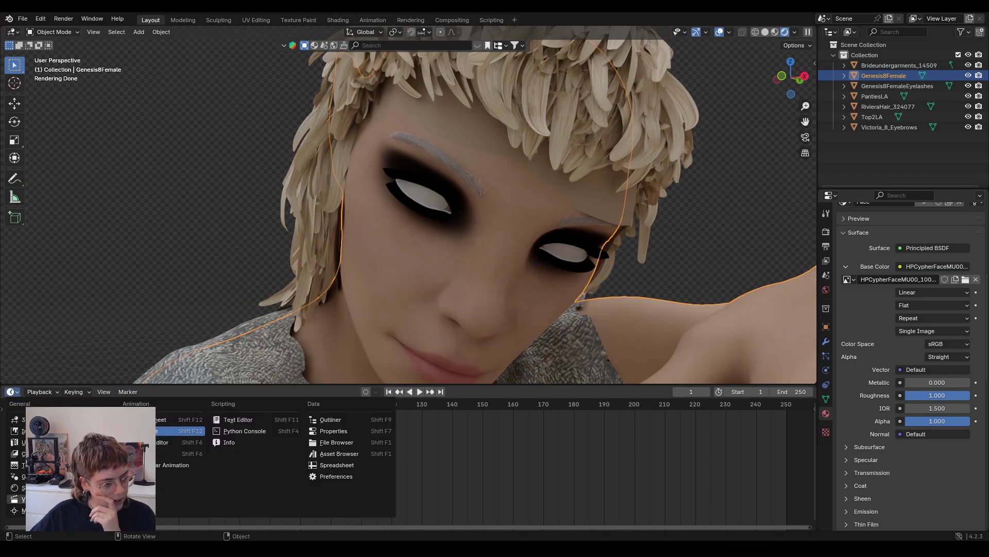
click(21, 488)
drag(457, 385, 457, 352)
scroll(350, 496, up, 5)
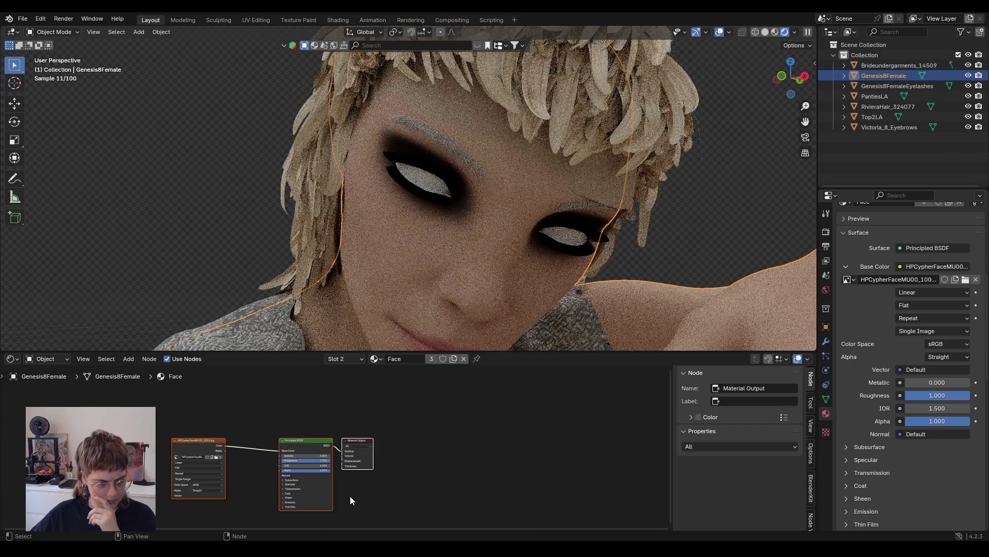
middle_drag(372, 494, 520, 479)
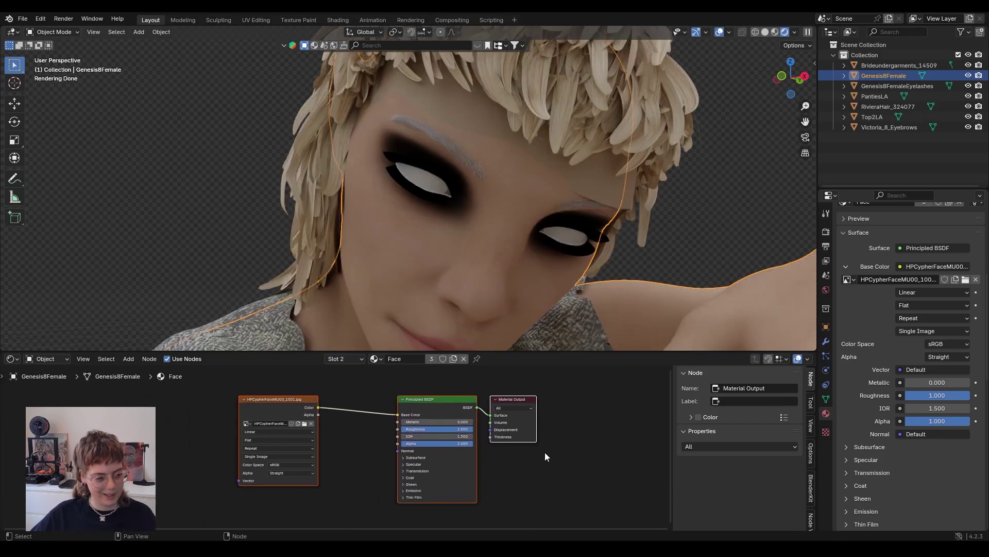
Step: Add a Bump node with the face texture's Color feeding its Height, and connect its Normal output to the Principled BSDF's Normal
click(275, 408)
drag(274, 407, 154, 415)
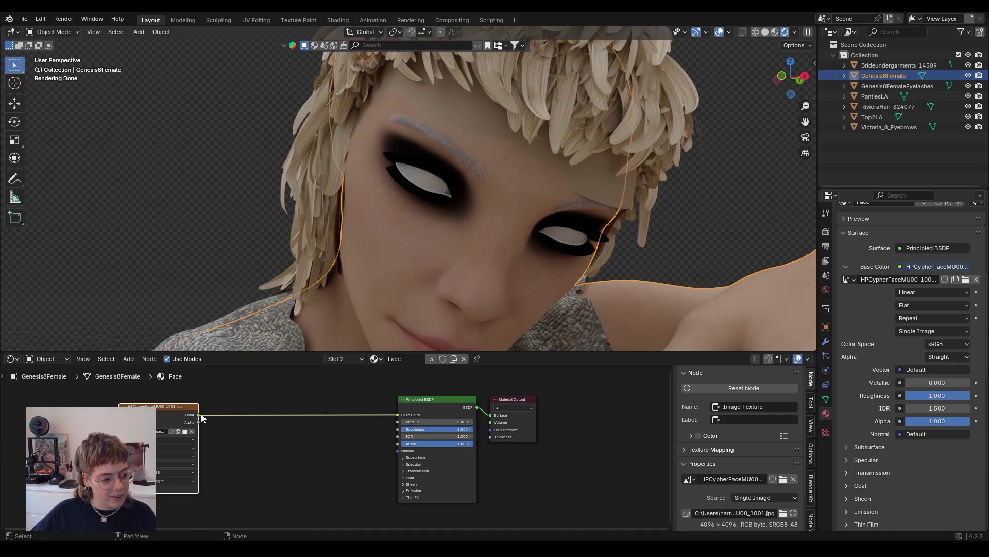
drag(199, 415, 284, 450)
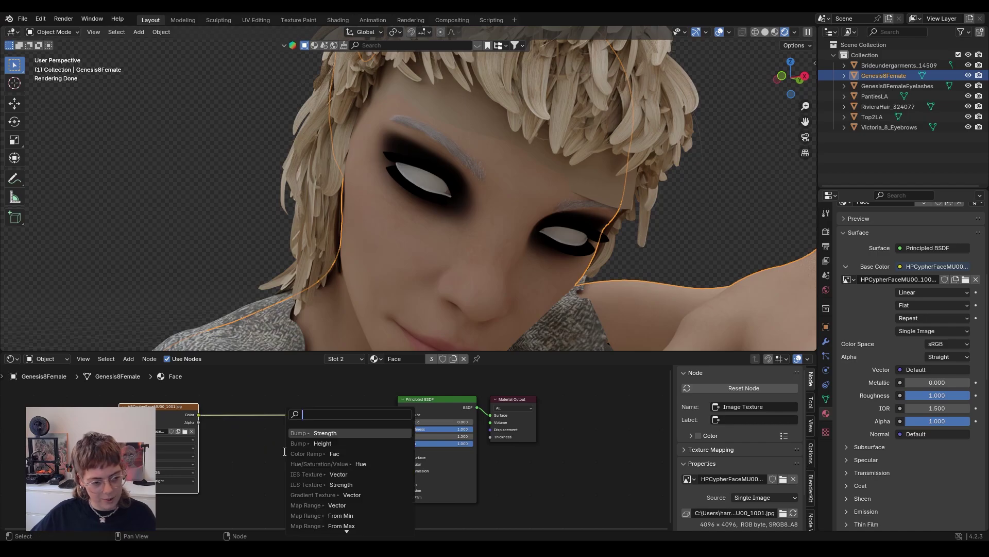
text(bum)
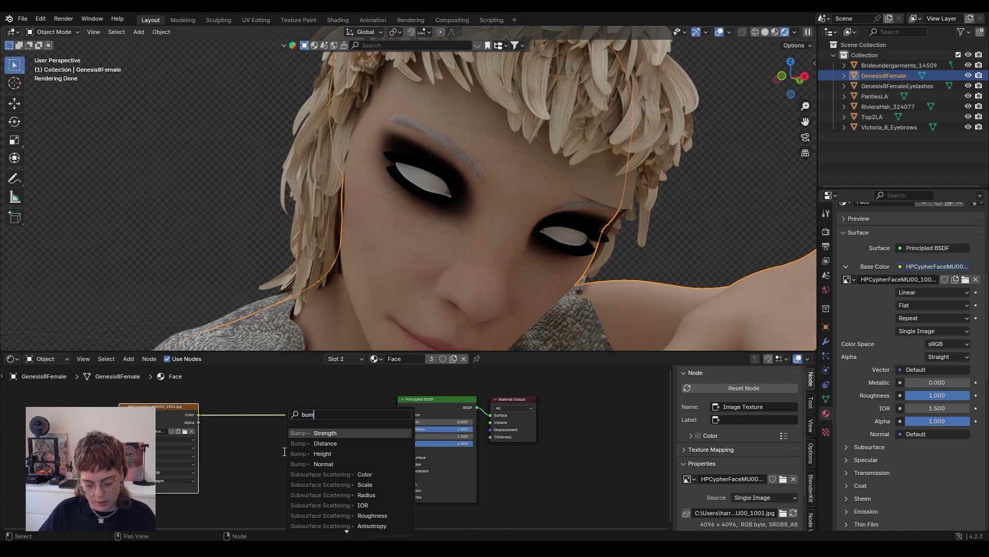
click(323, 432)
click(328, 435)
scroll(328, 435, up, 1)
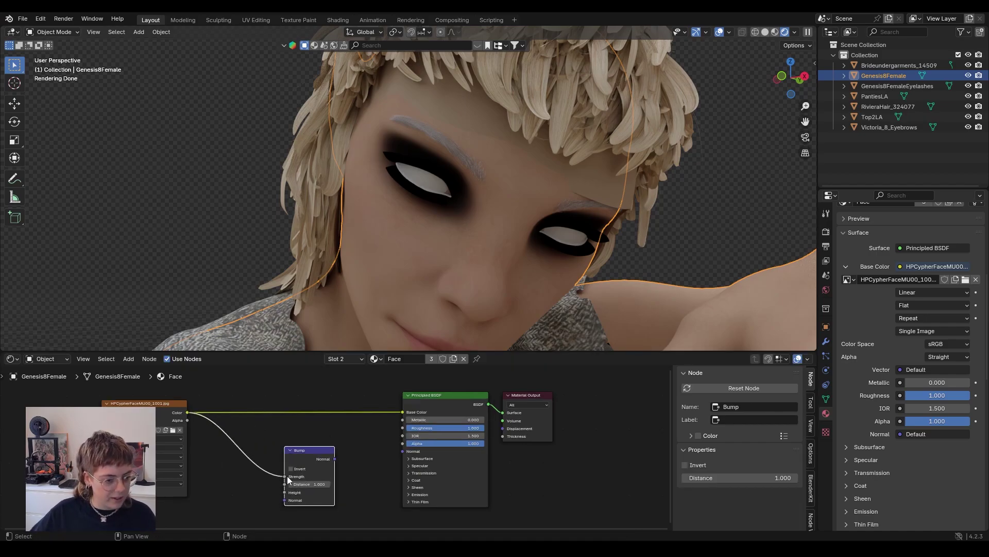
mouse_move(285, 476)
mouse_down()
mouse_move(273, 495)
mouse_move(284, 492)
mouse_up()
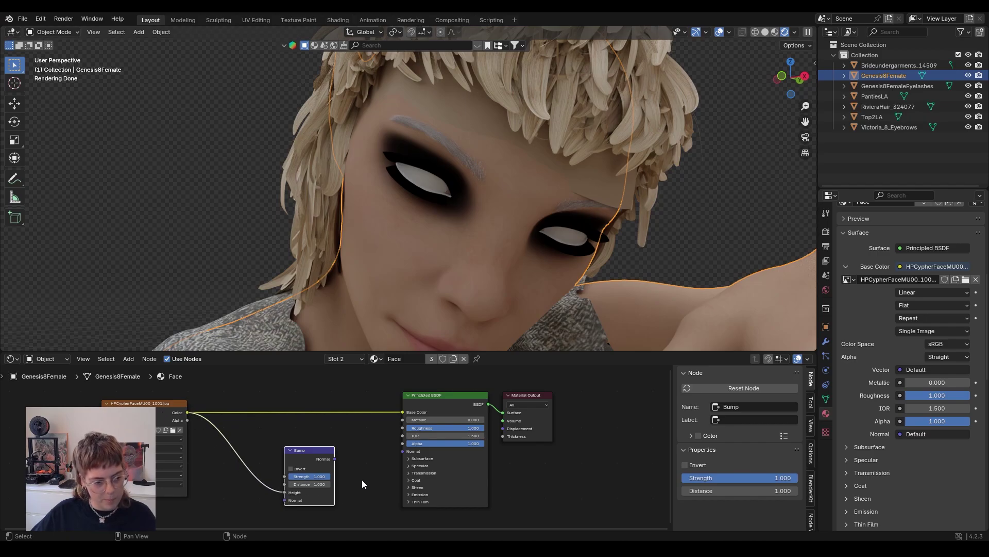
drag(335, 459, 401, 452)
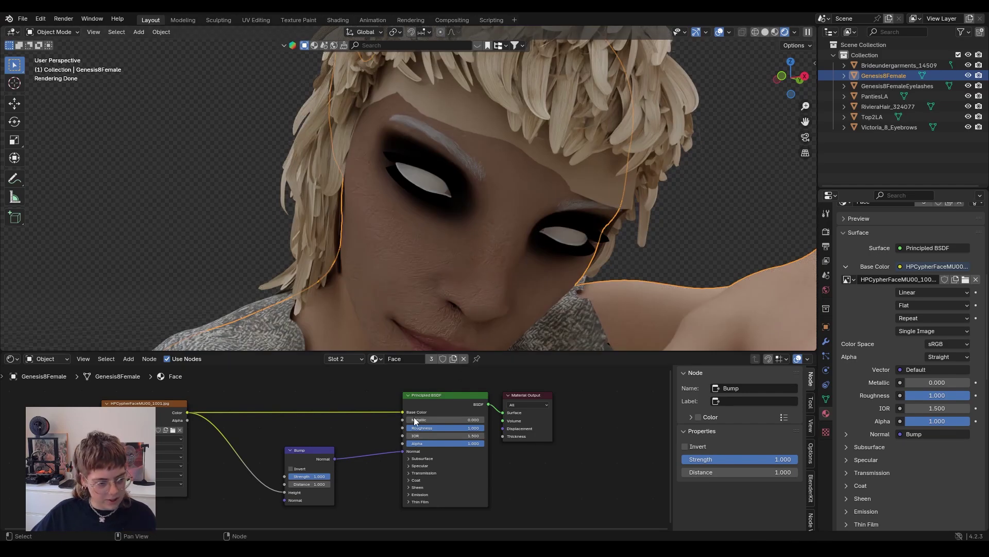
Step: Set the strength of the Face material's Bump node to 0.1
scroll(335, 477, up, 5)
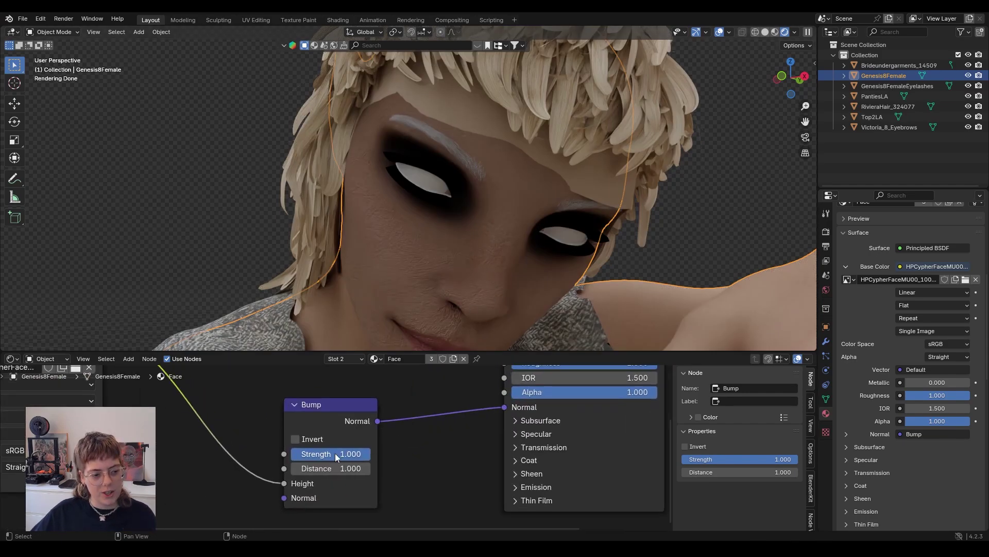
click(335, 453)
text(0.1)
key(Return)
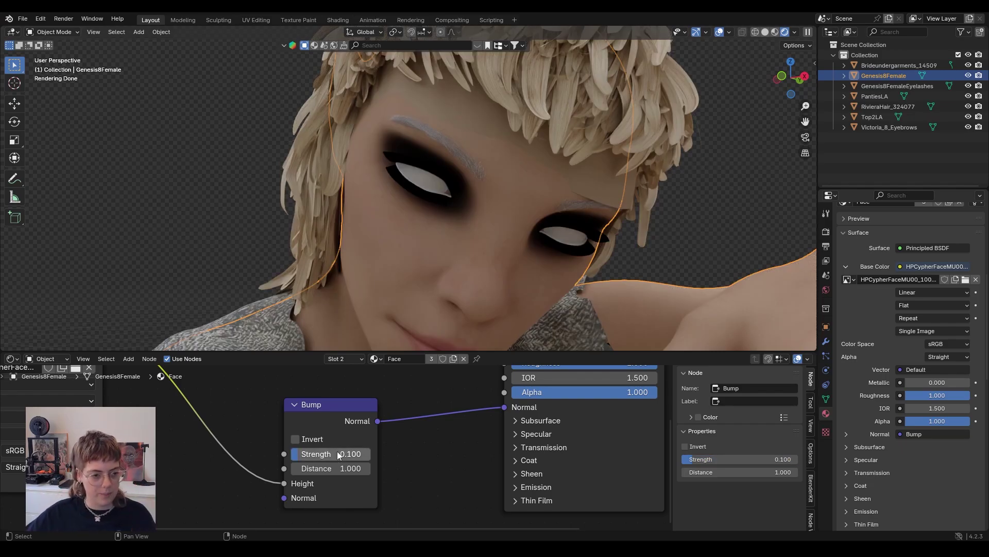
Step: Set the roughness of the Face material's Principled BSDF to 0.2
middle_drag(451, 453, 317, 499)
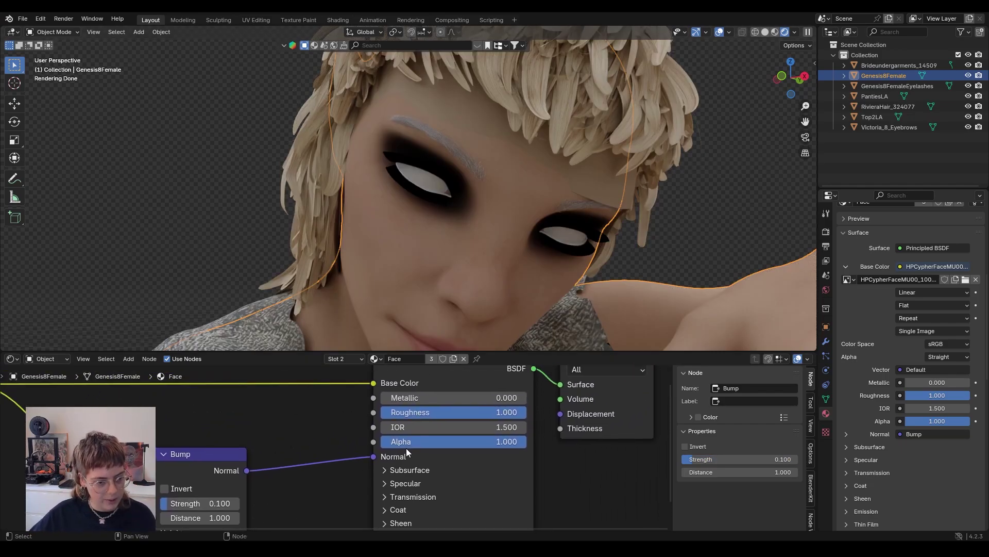
click(499, 414)
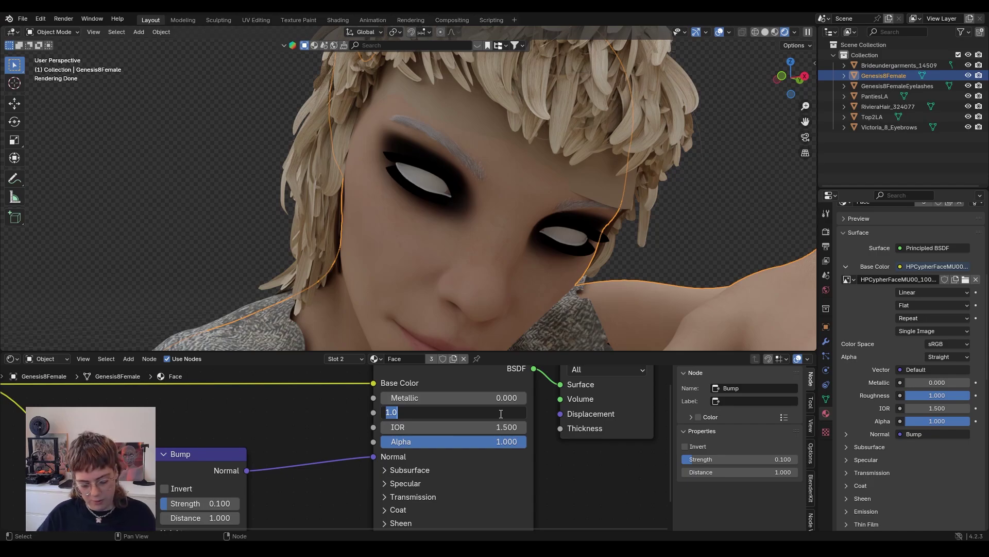
text(.2)
key(Return)
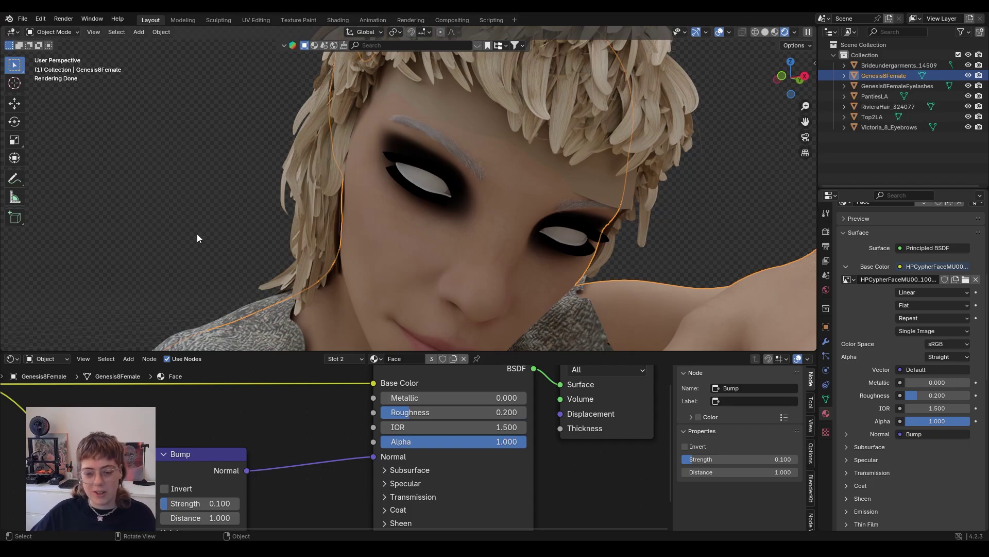
Step: Raise the Face material's specular IOR Level to 1 and lower its roughness to 0.136
click(384, 469)
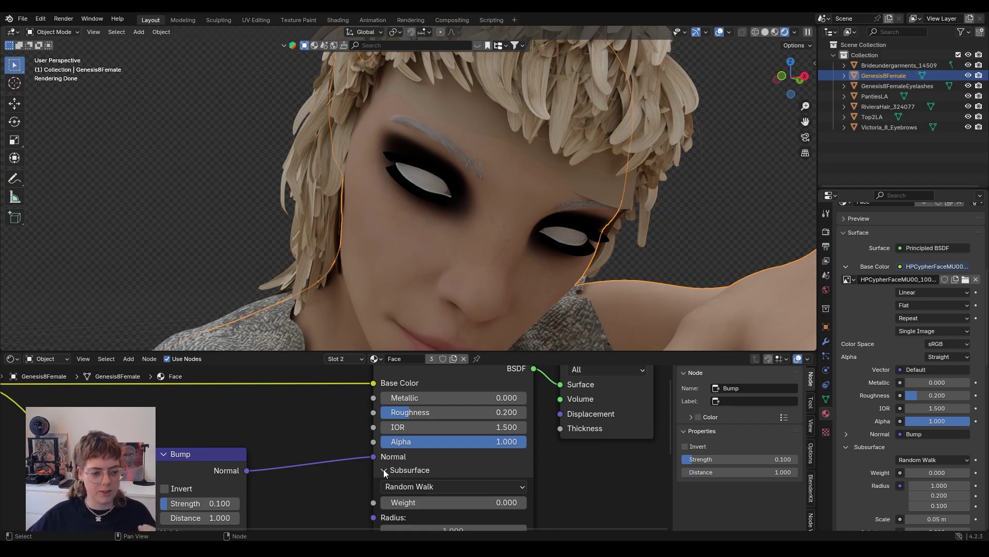
click(384, 470)
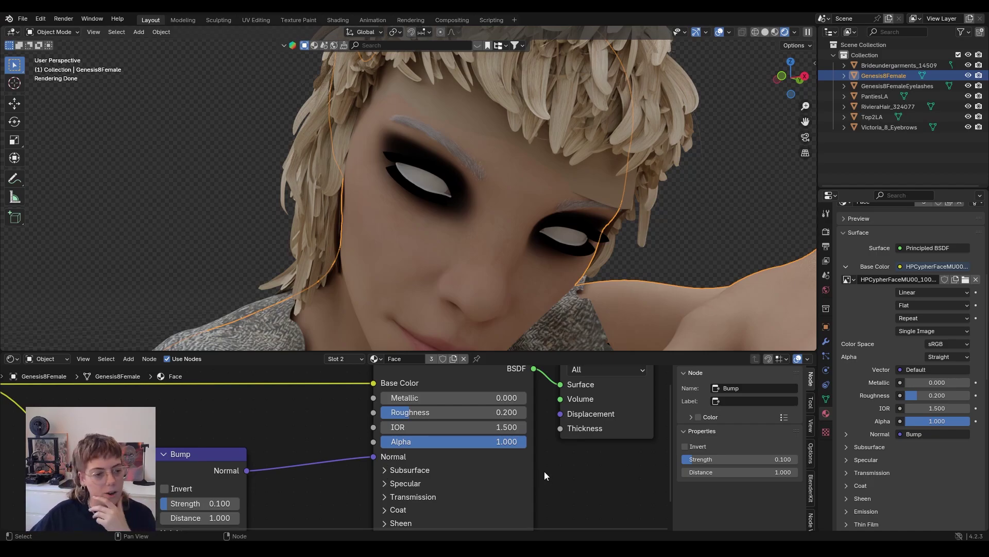
click(385, 483)
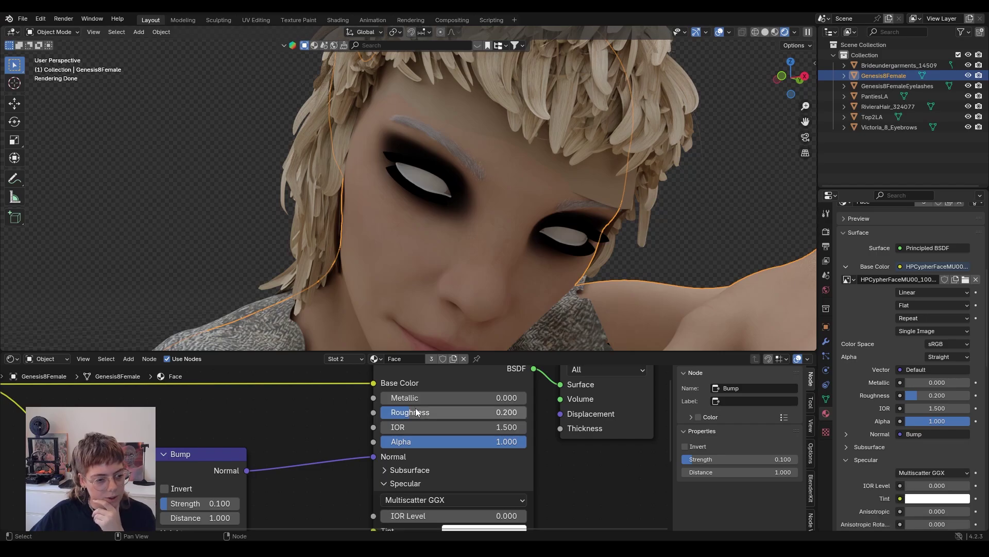
scroll(418, 466, down, 2)
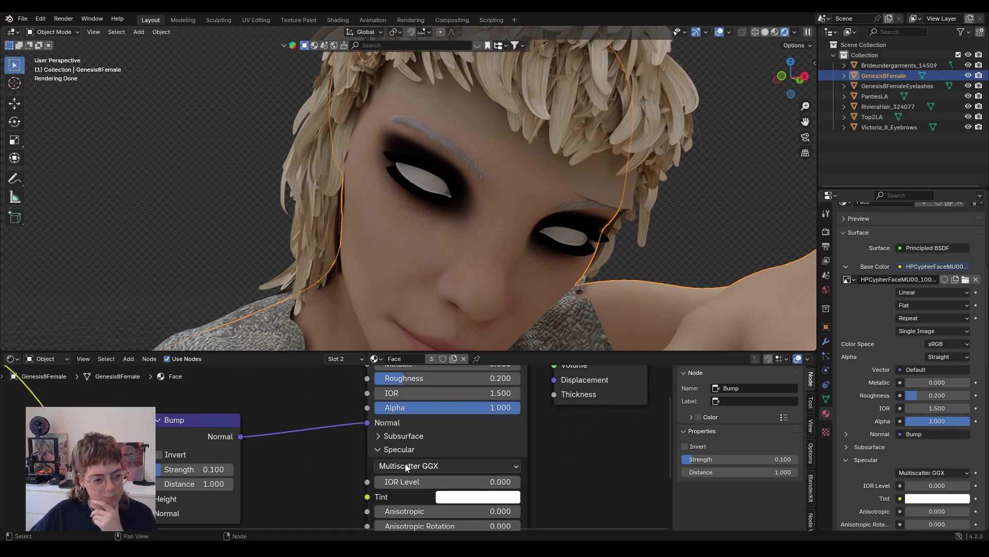
drag(402, 482, 520, 483)
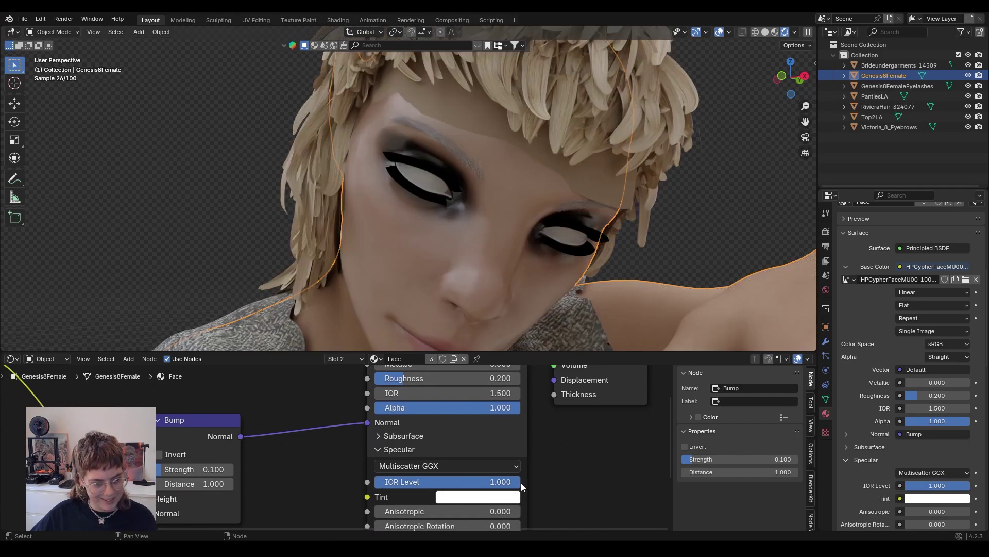
drag(467, 382, 457, 381)
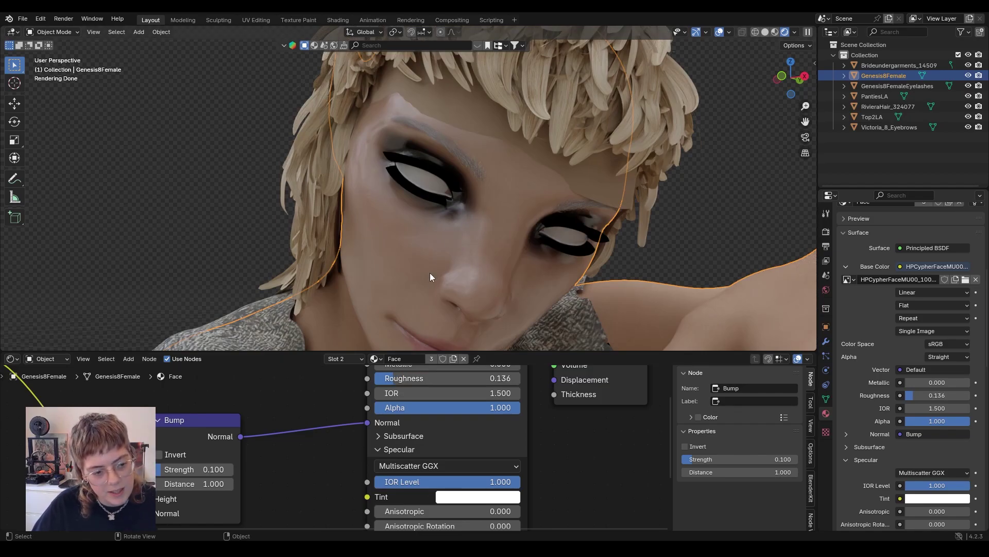
Step: Try the face skin with a Bump strength of 0 up close and restore the strength to 0.1
drag(205, 468, 186, 468)
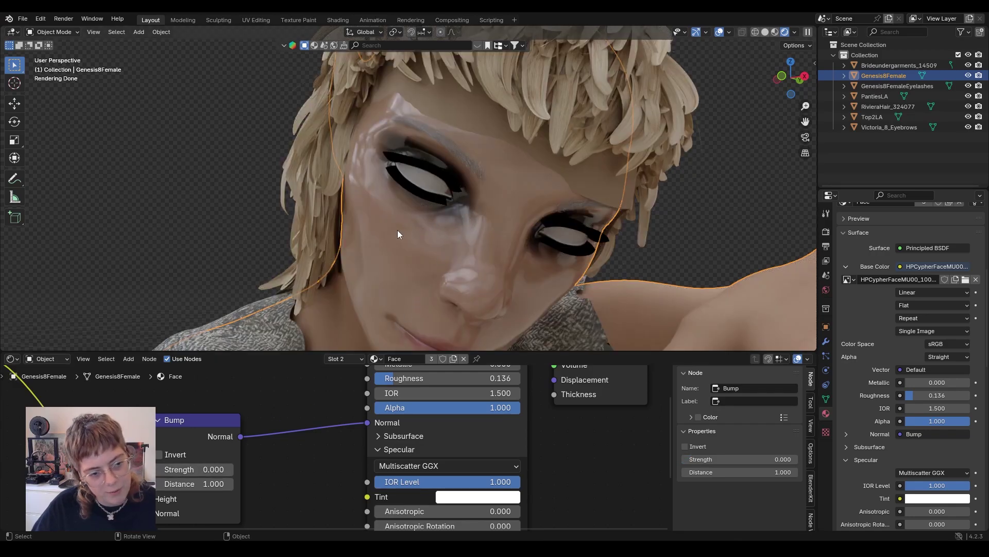
scroll(443, 265, up, 4)
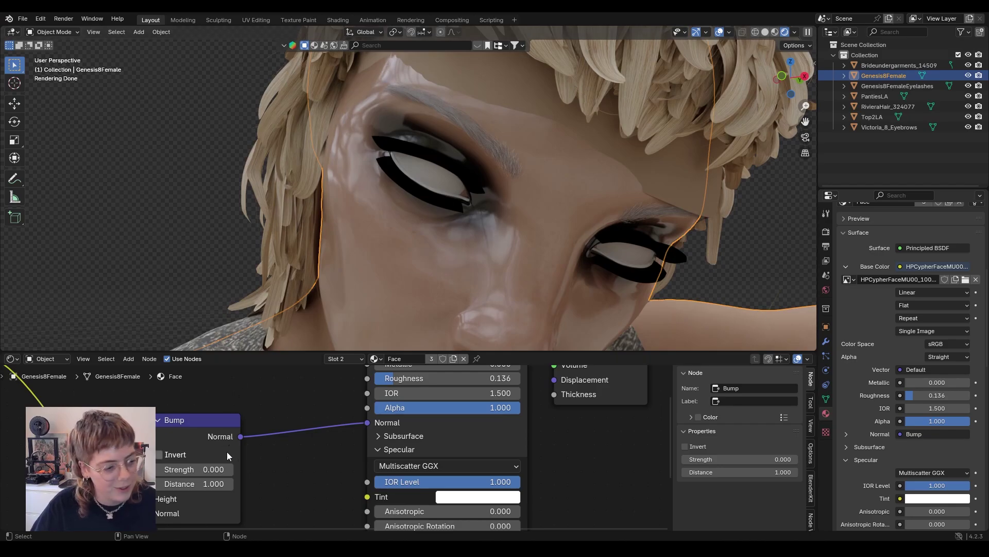
click(206, 467)
text(0.1)
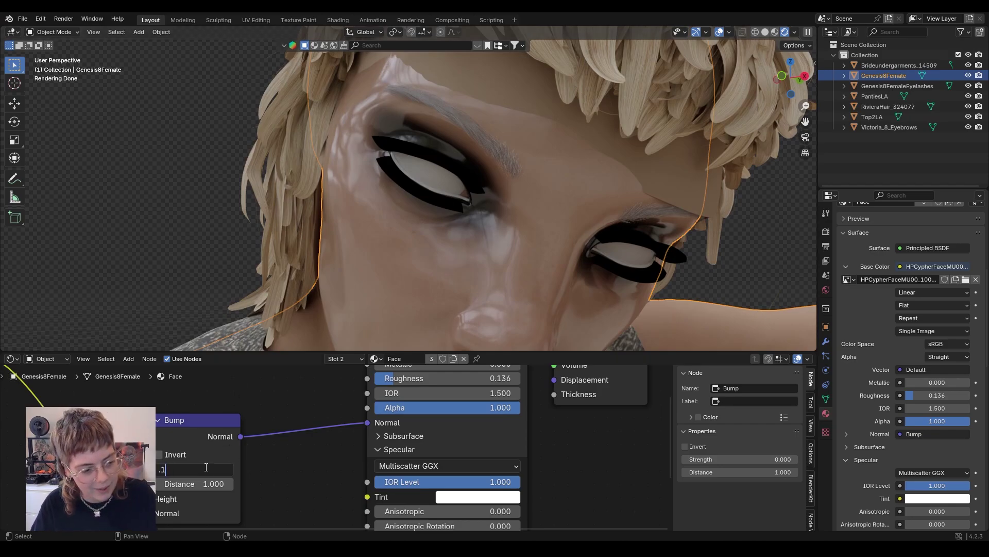
key(Return)
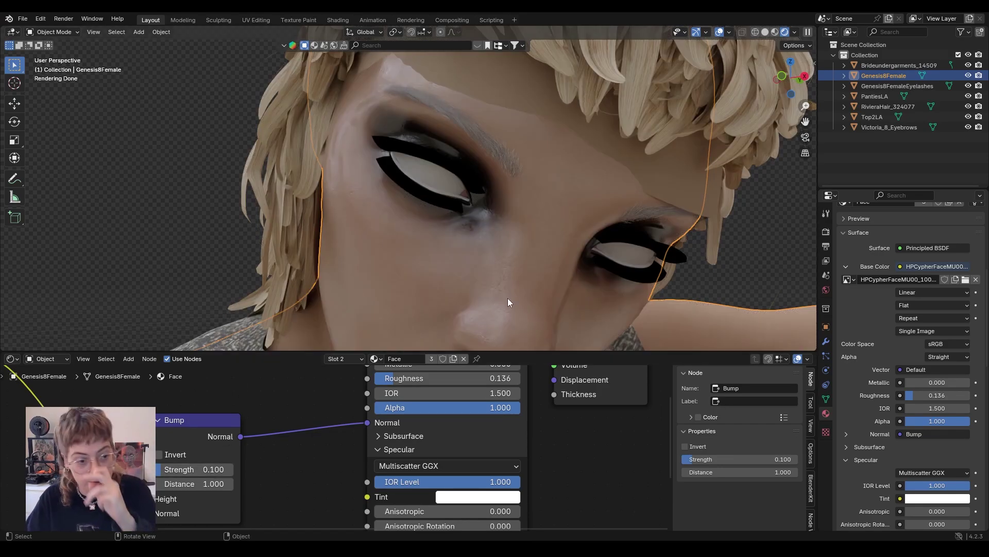
Step: Set the subsurface weight of the Face material's Principled BSDF to 1
scroll(208, 234, down, 5)
middle_drag(208, 234, 453, 251)
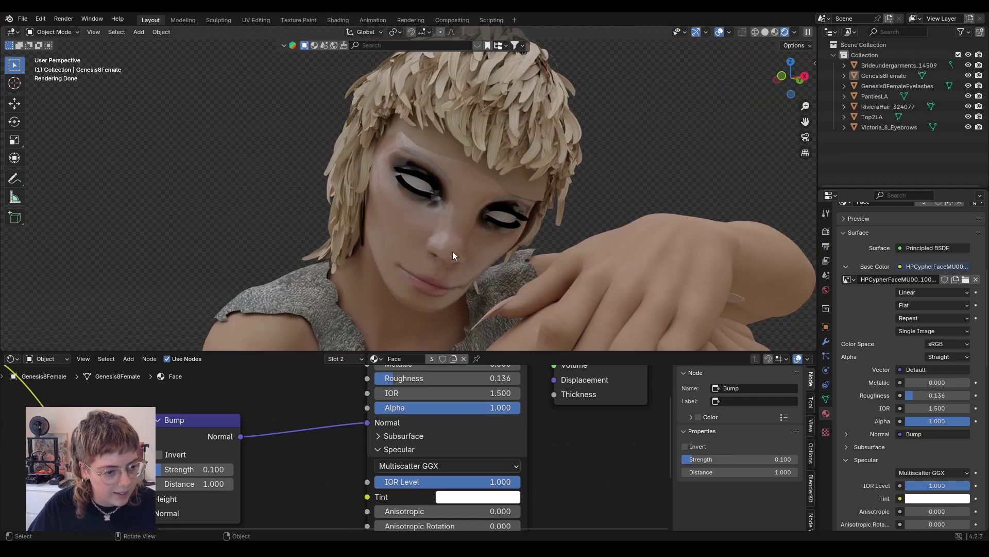
click(393, 436)
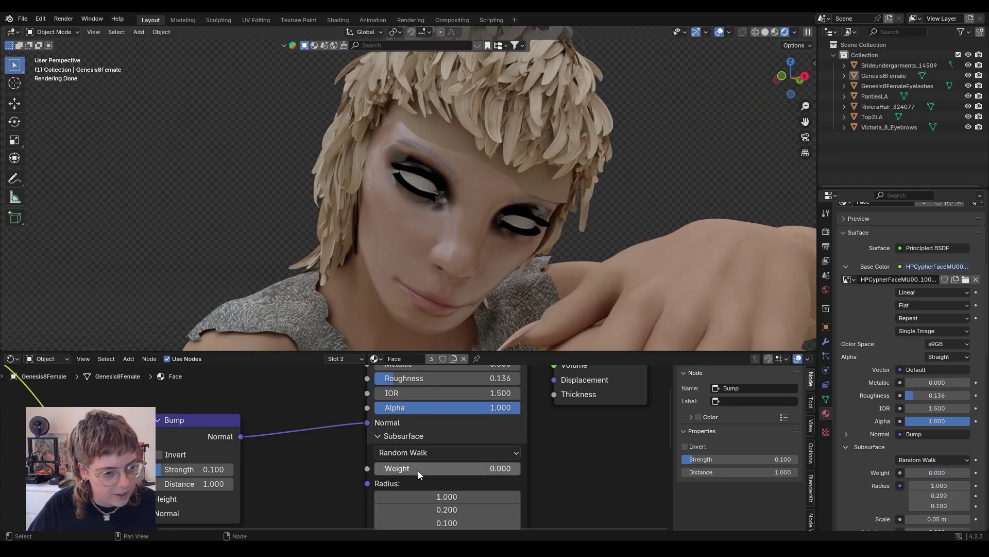
drag(418, 468, 518, 469)
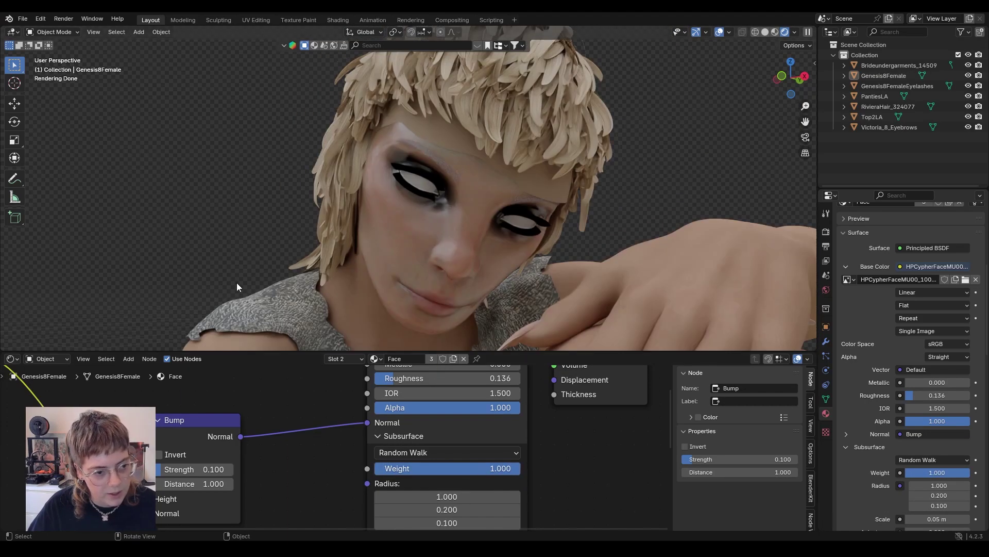
scroll(412, 262, up, 2)
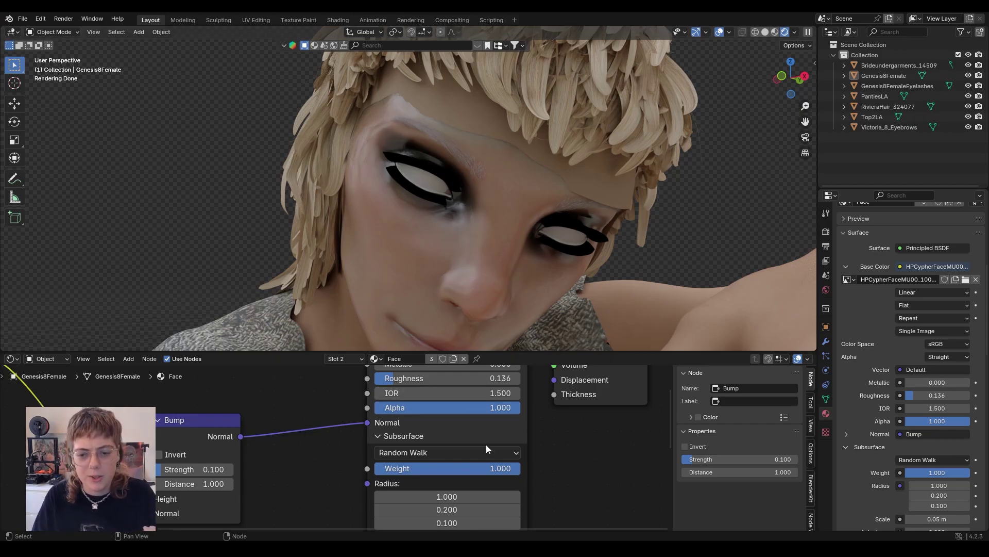
scroll(316, 465, down, 3)
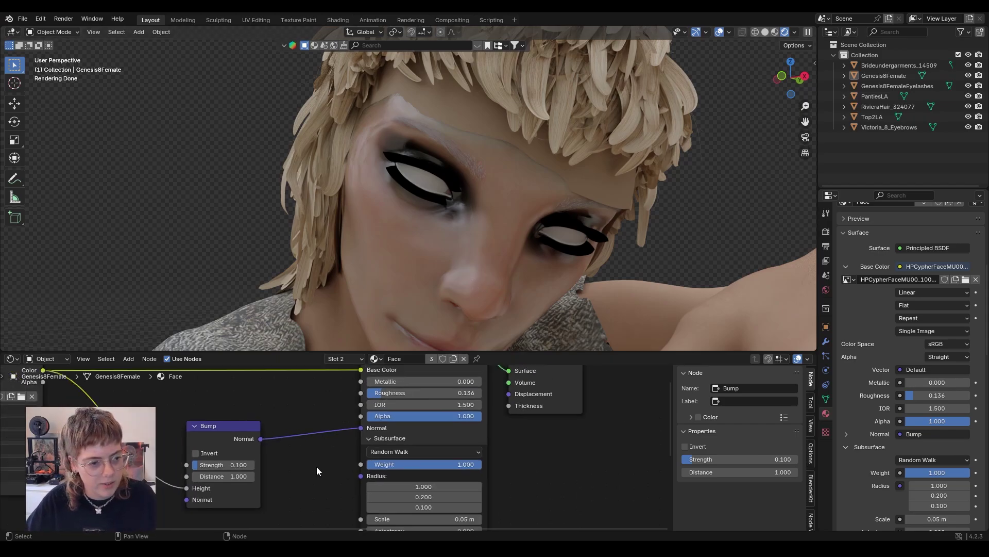
scroll(286, 421, up, 1)
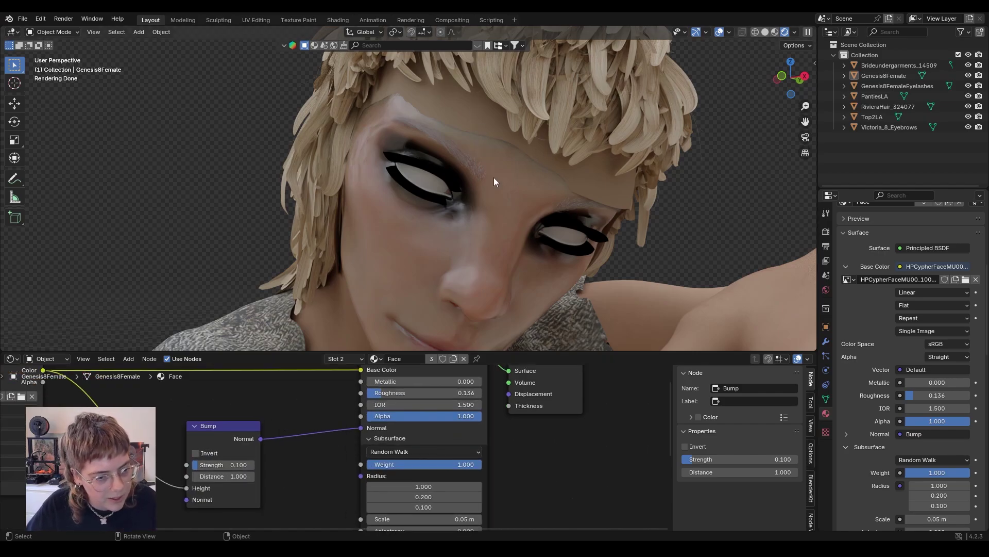
Step: Hide the RivieraHair_324077 mesh and select the Genesis8Female figure
click(620, 109)
key(h)
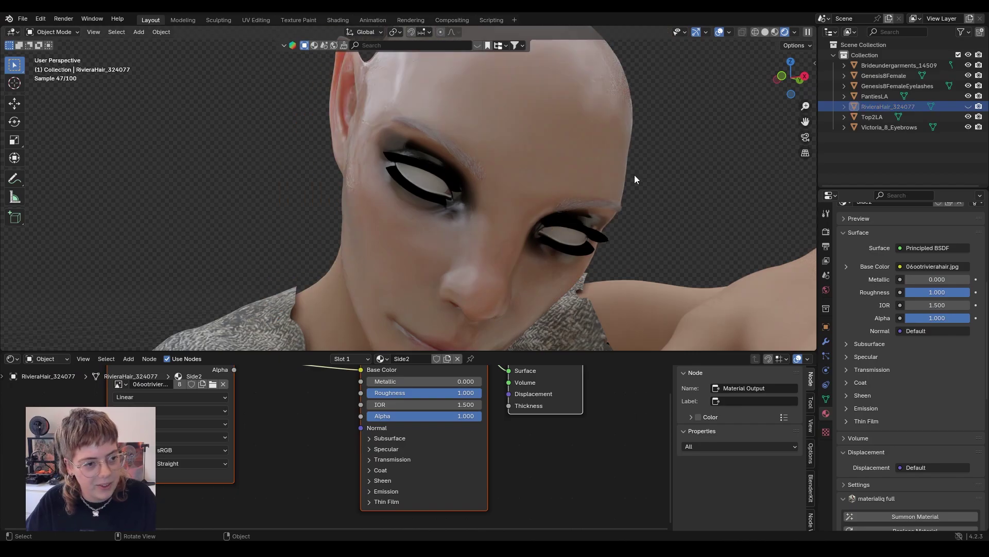
middle_drag(578, 215, 256, 251)
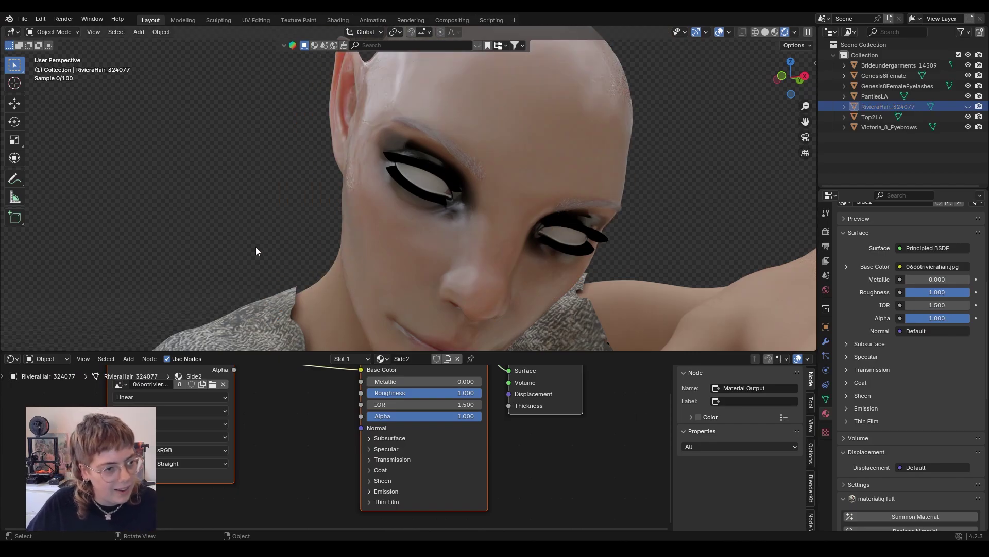
scroll(256, 251, up, 2)
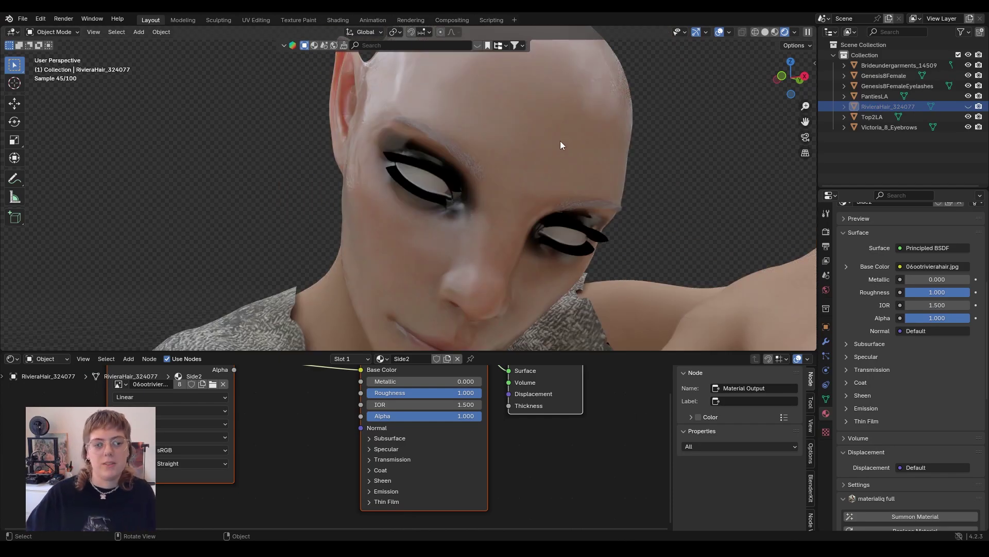
click(560, 143)
middle_drag(560, 141, 312, 156)
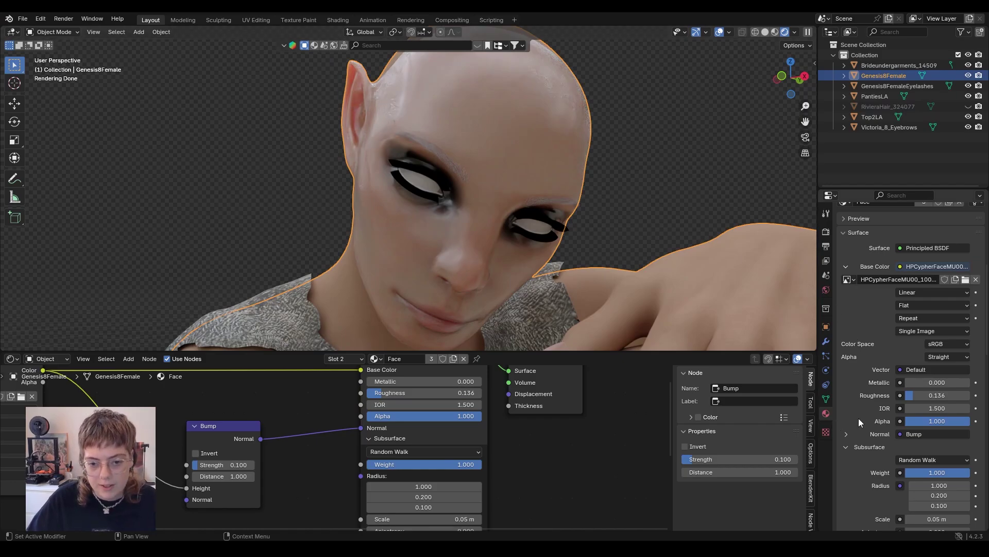
Step: Separate the faces using the EyeMoisture material from the Genesis8Female mesh into their own object
scroll(859, 418, up, 10)
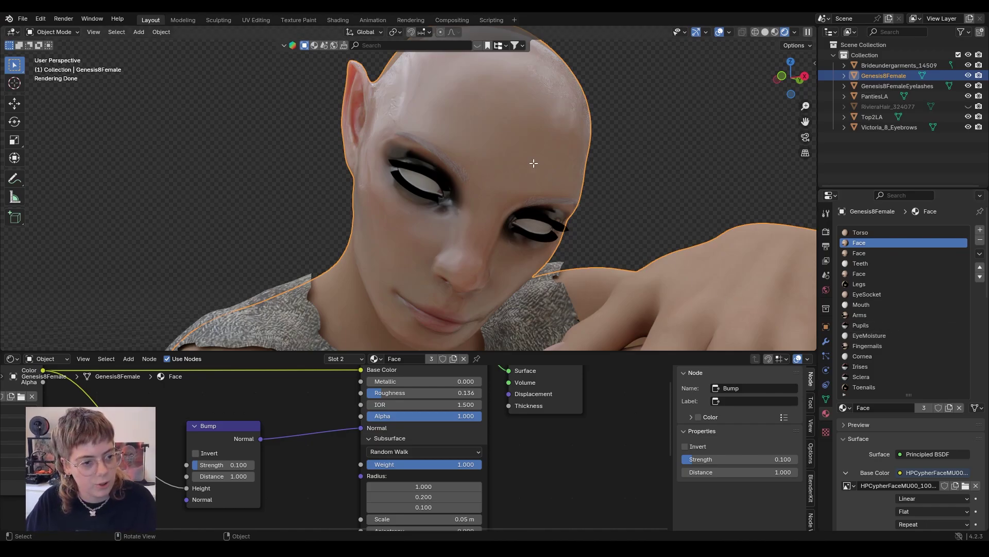
key(Tab)
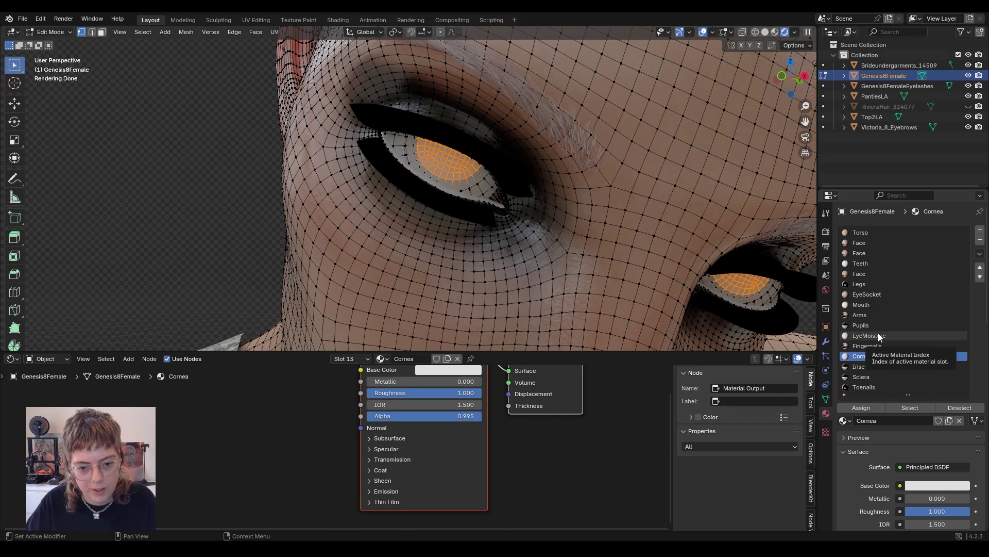
click(879, 334)
click(907, 408)
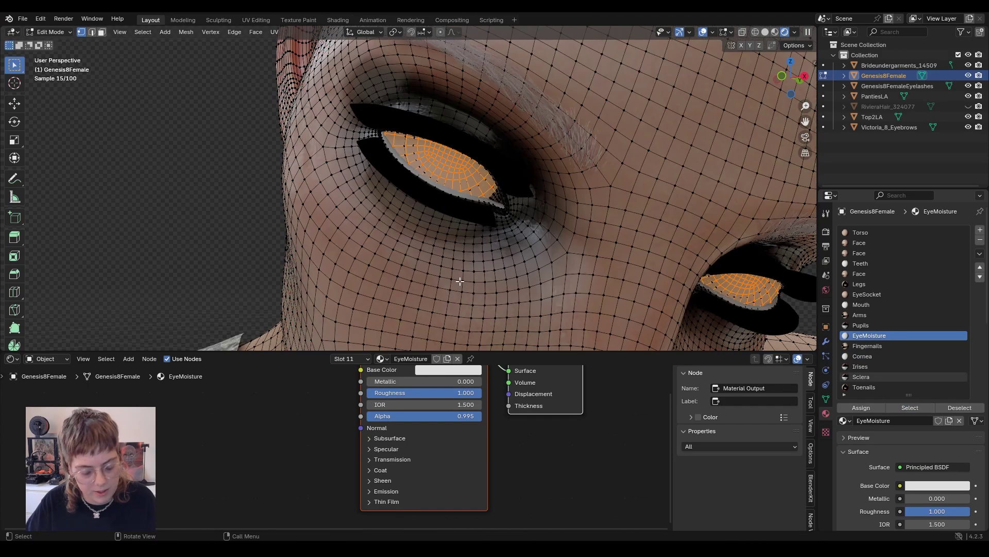
key(p)
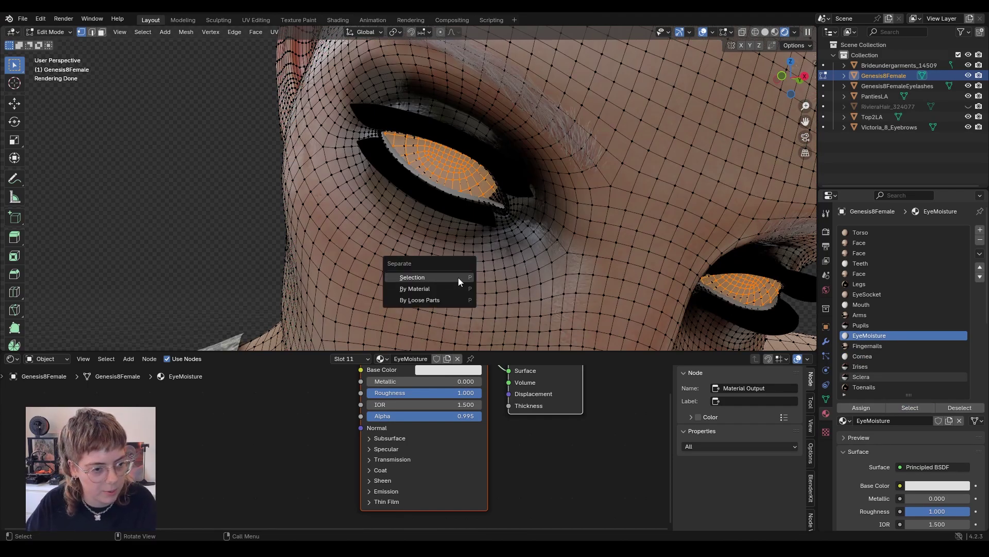
click(459, 277)
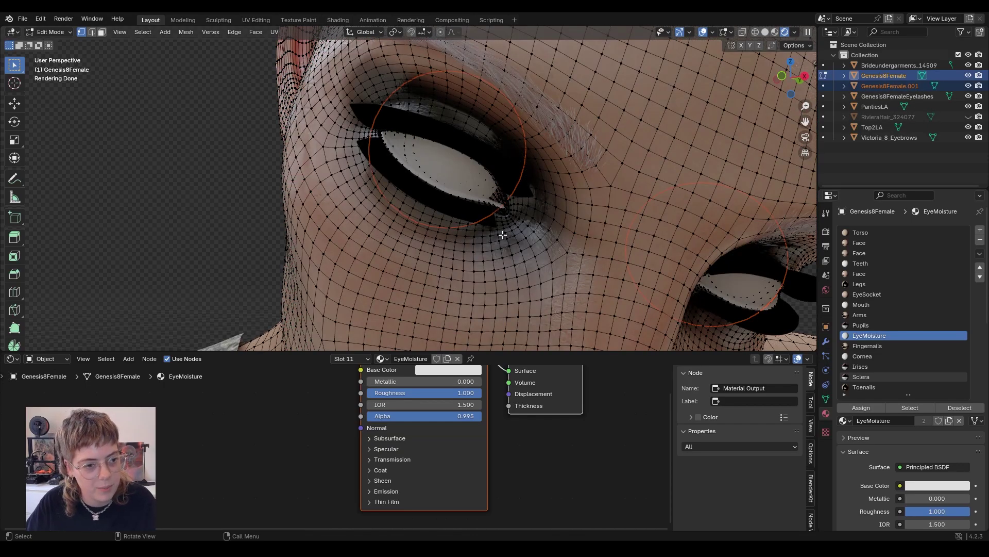
Step: Hide the separated eye-moisture mesh in Object Mode, look at the eyes, and show the mesh again
key(Tab)
click(472, 188)
key(h)
scroll(395, 255, down, 1)
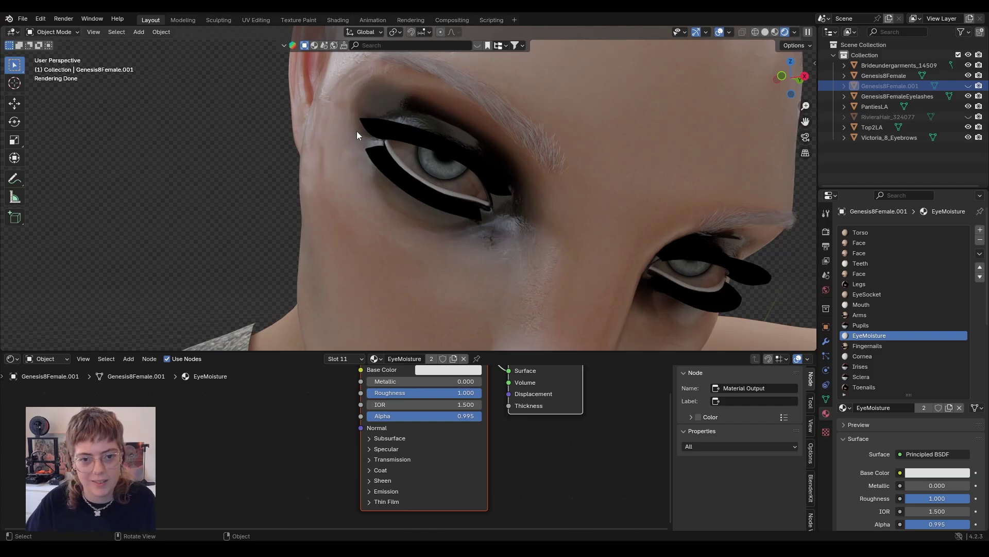
click(969, 85)
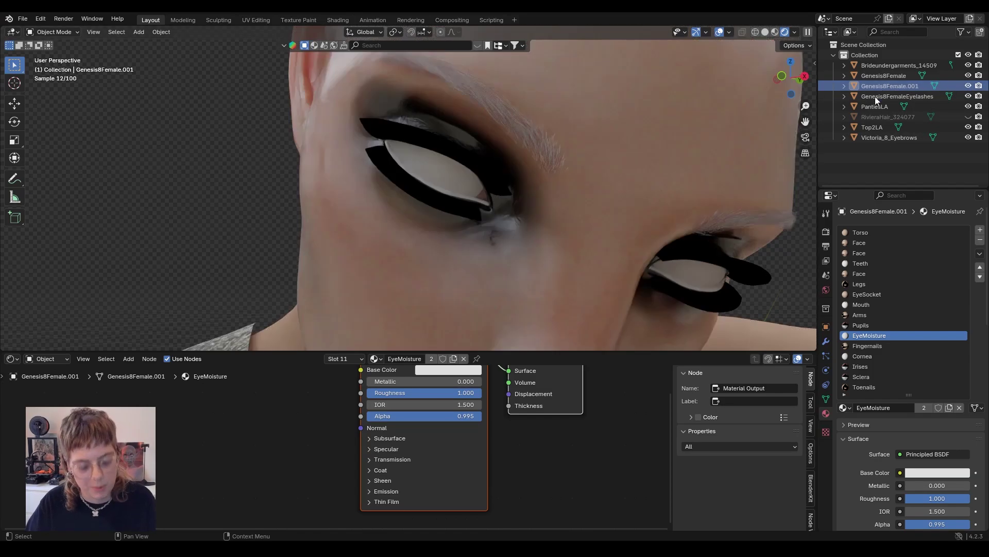
Step: Undo the hiding and the separation of the eye-moisture mesh
key(ctrl+z)
key(ctrl+z)
key(ctrl+z)
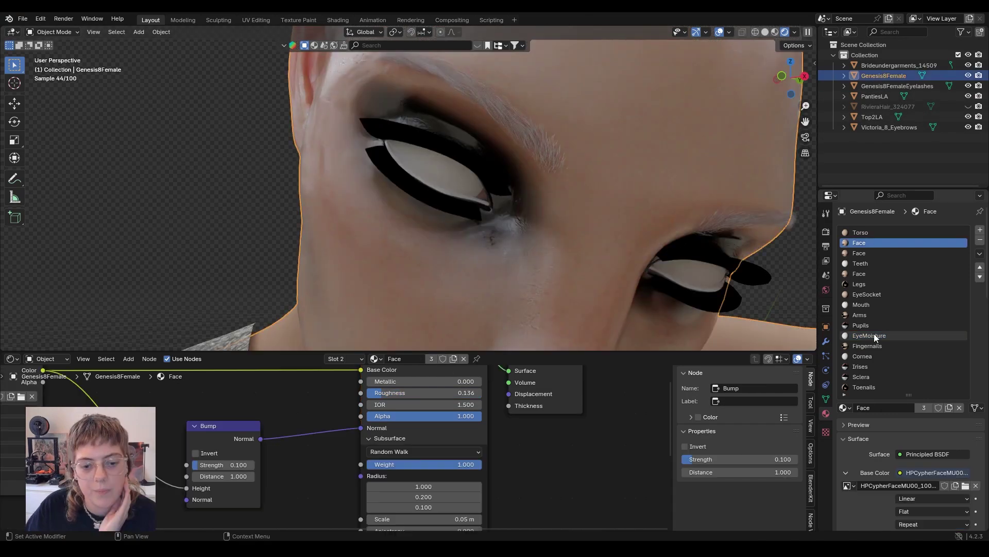
Step: Replace the material in the figure's Cornea slot with the existing EyeMoisture material
click(874, 335)
click(868, 356)
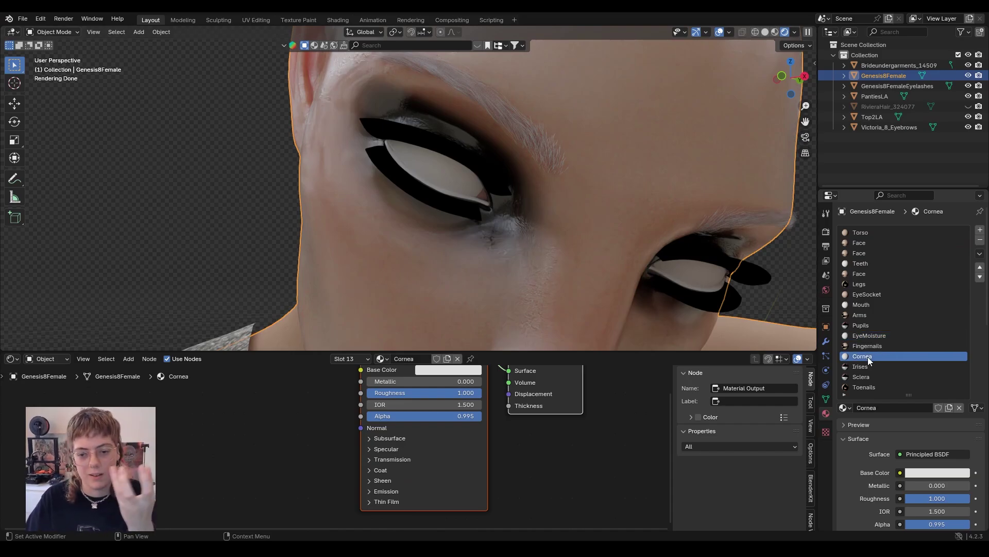
click(865, 336)
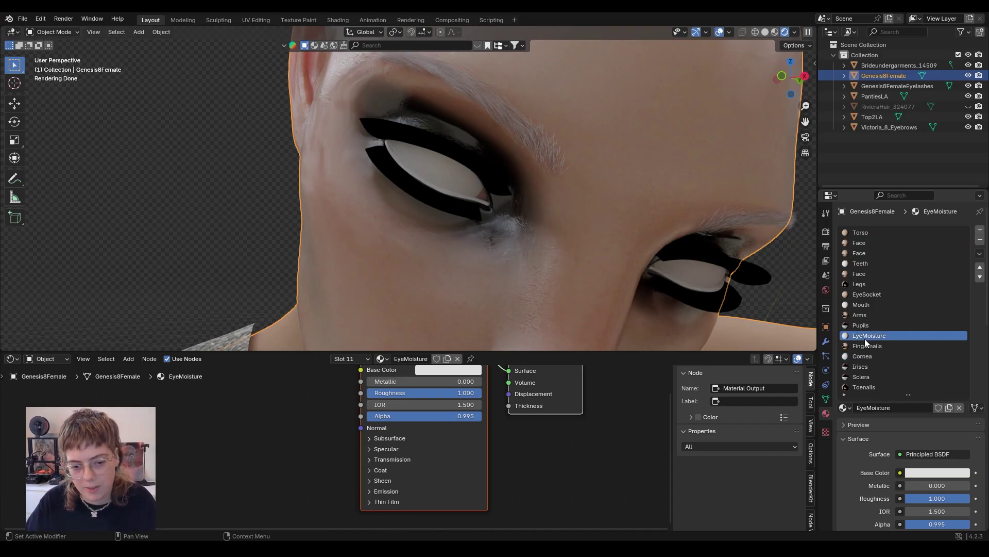
click(860, 356)
click(845, 408)
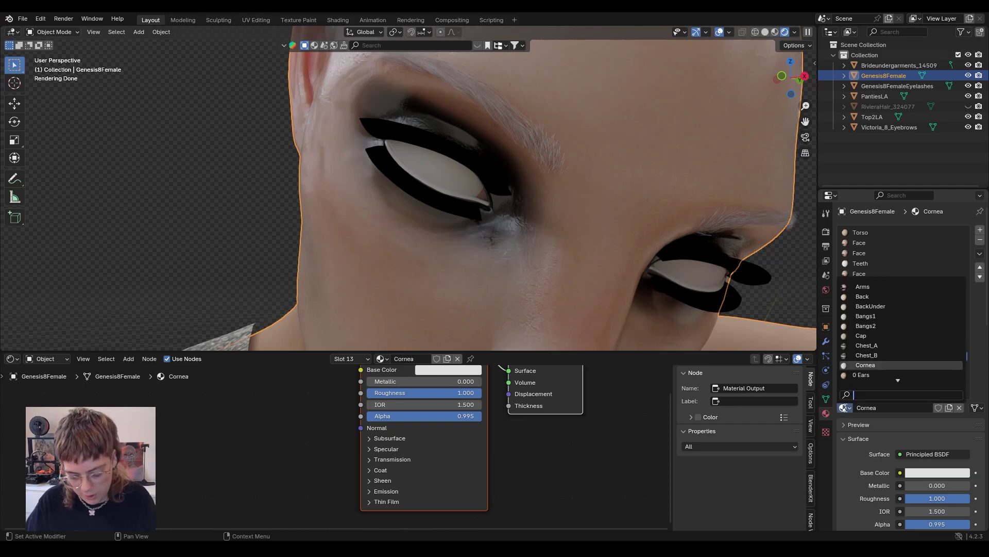
click(886, 307)
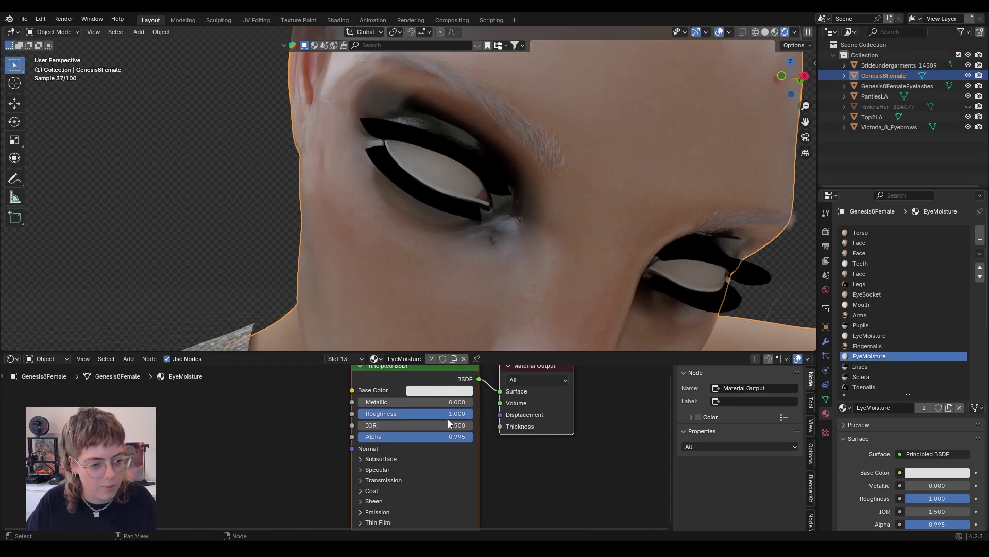
Step: Set the EyeMoisture material's roughness to 0, raise its transmission weight, and check its specular settings
drag(448, 413, 358, 413)
middle_drag(447, 456, 446, 446)
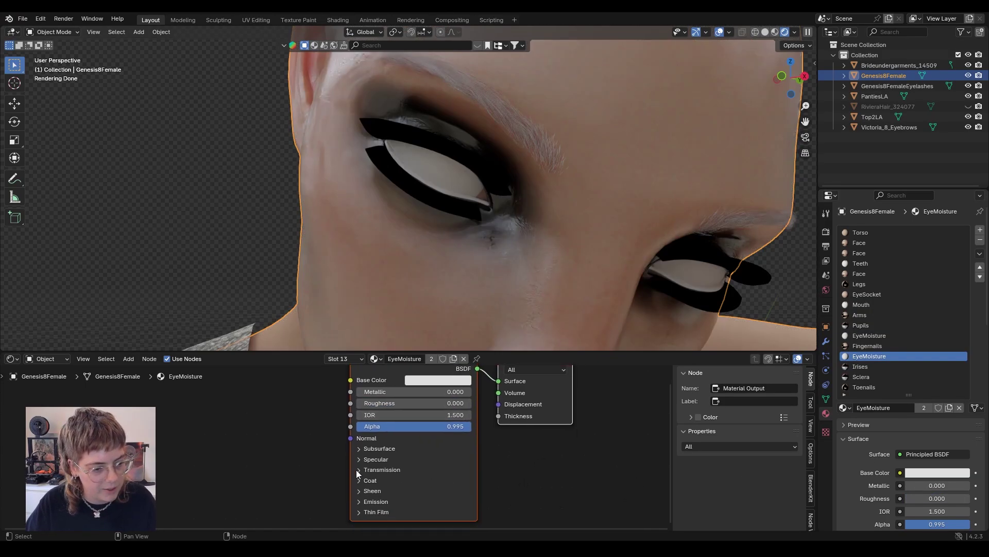
click(358, 470)
drag(360, 483, 373, 485)
click(359, 459)
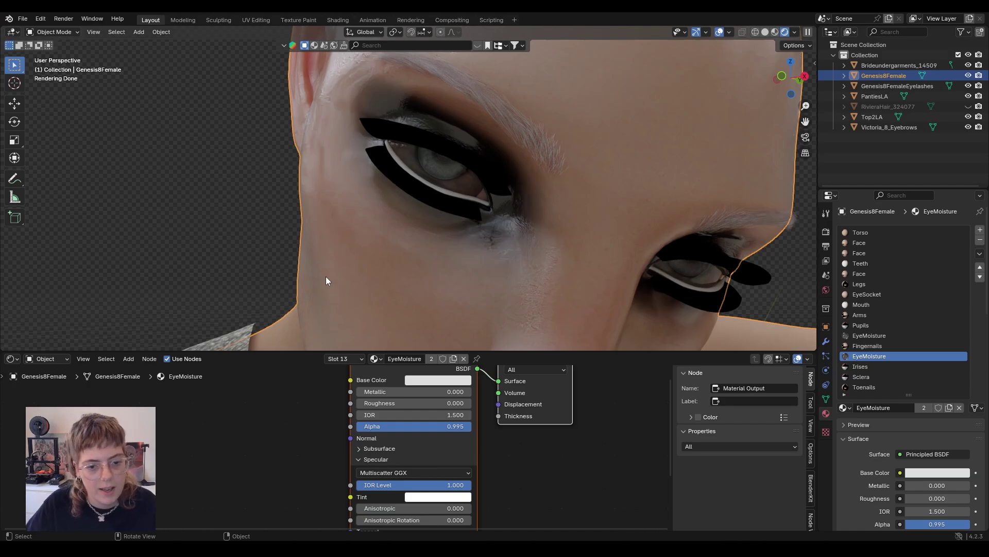
click(217, 199)
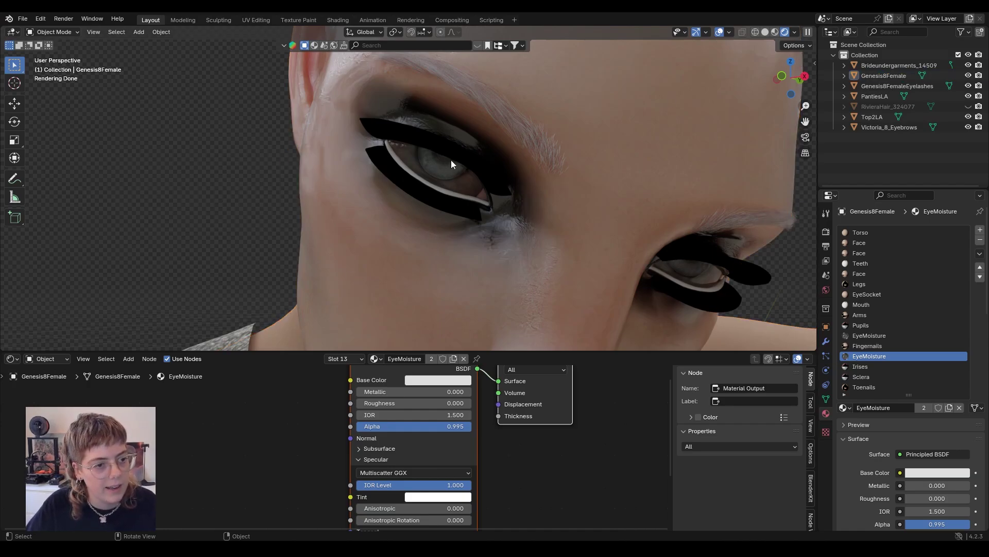
Step: Give the EyeMoisture material on the Genesis8FemaleEyelashes mesh a roughness of 0 and a transmission weight of 1
click(474, 166)
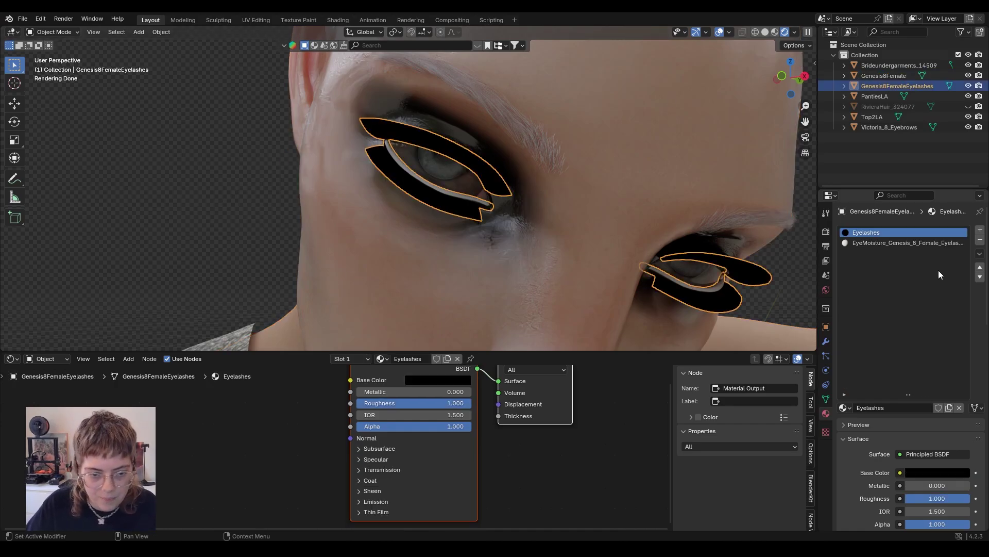
click(865, 243)
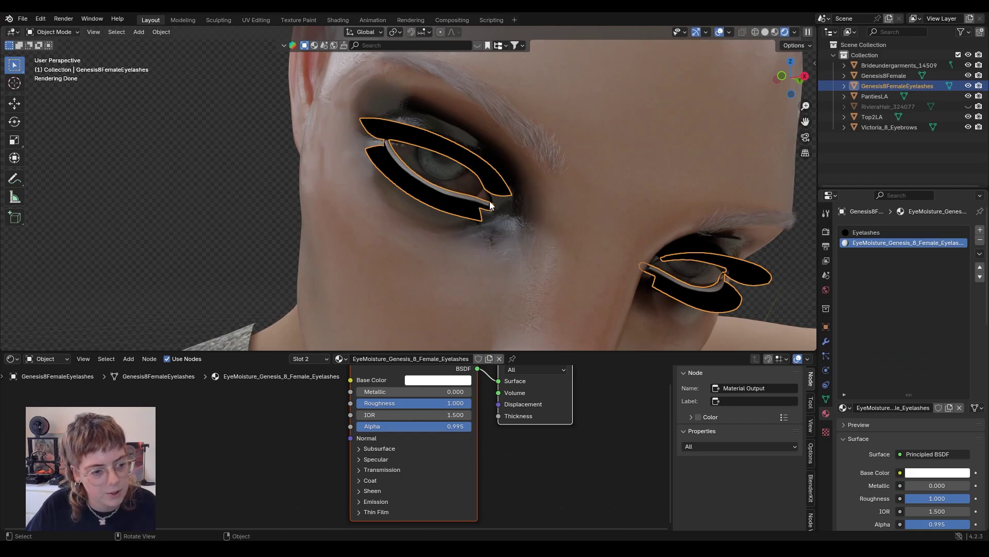
drag(410, 405, 357, 405)
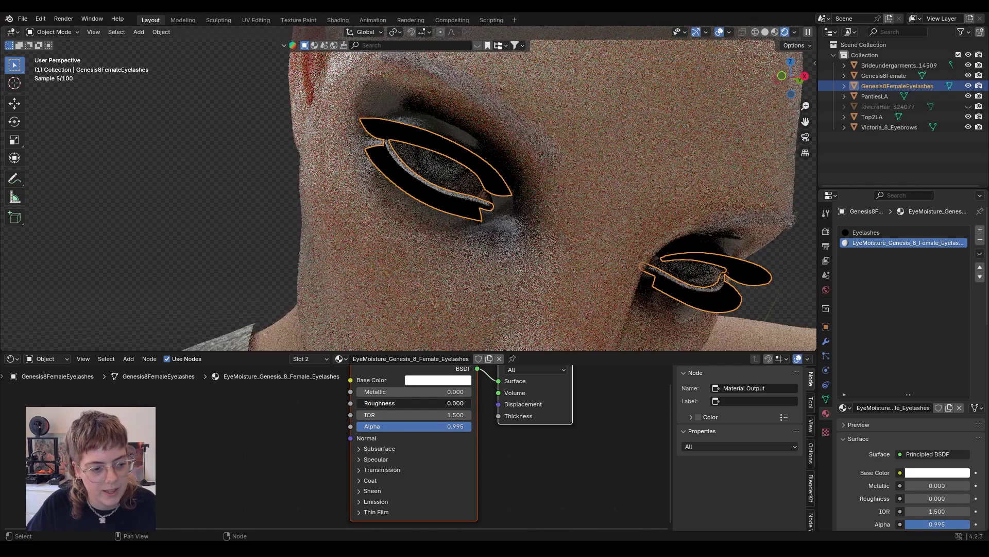
click(359, 459)
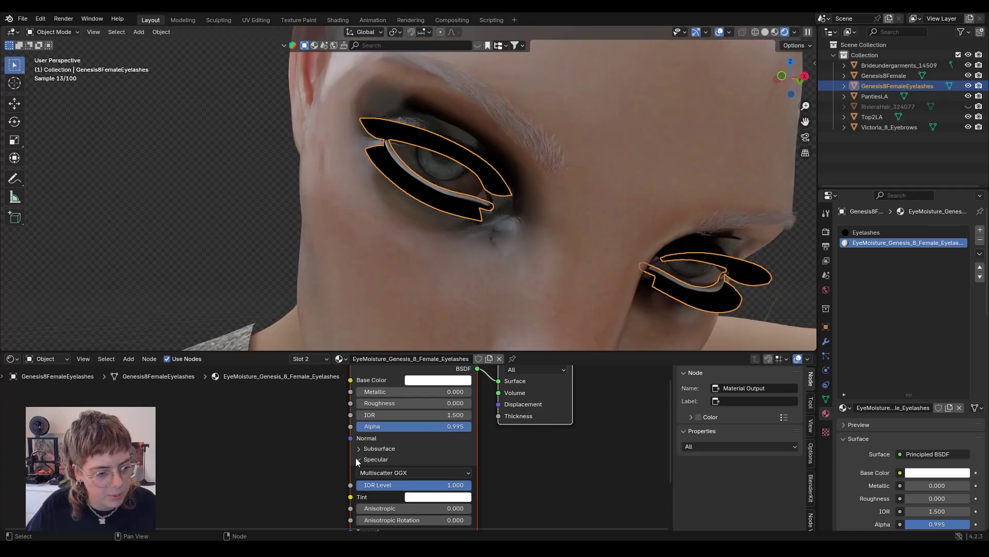
click(357, 458)
click(359, 469)
drag(369, 483, 473, 487)
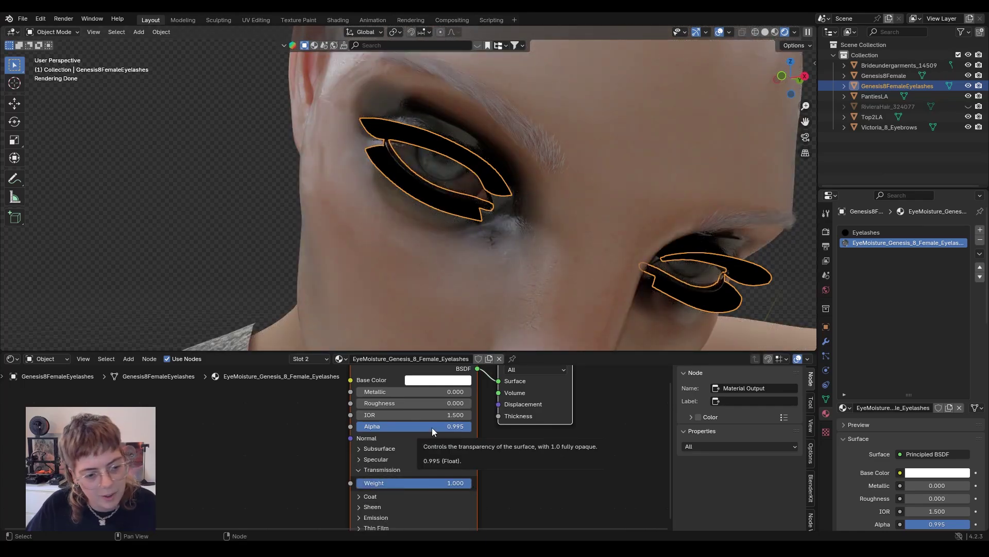
Step: Lower the alpha of the eyelash mesh's EyeMoisture material to 0.236, checking the eye up close
drag(432, 427, 398, 426)
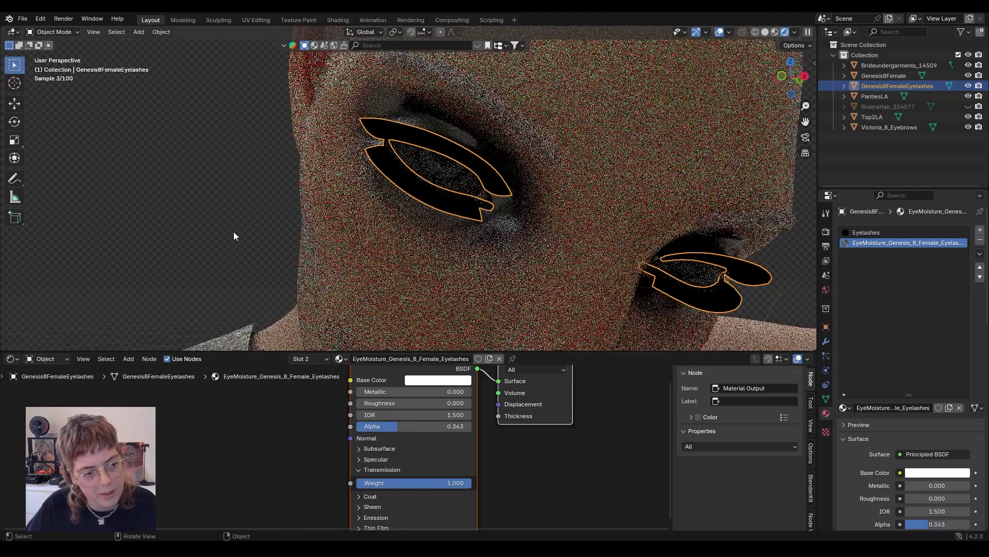
key(alt+a)
scroll(478, 212, up, 6)
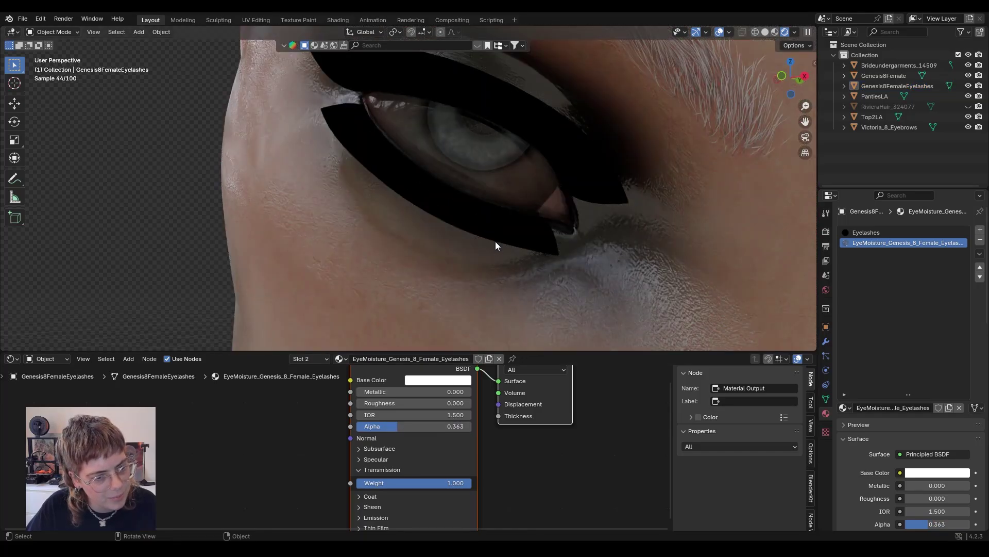
scroll(496, 241, up, 2)
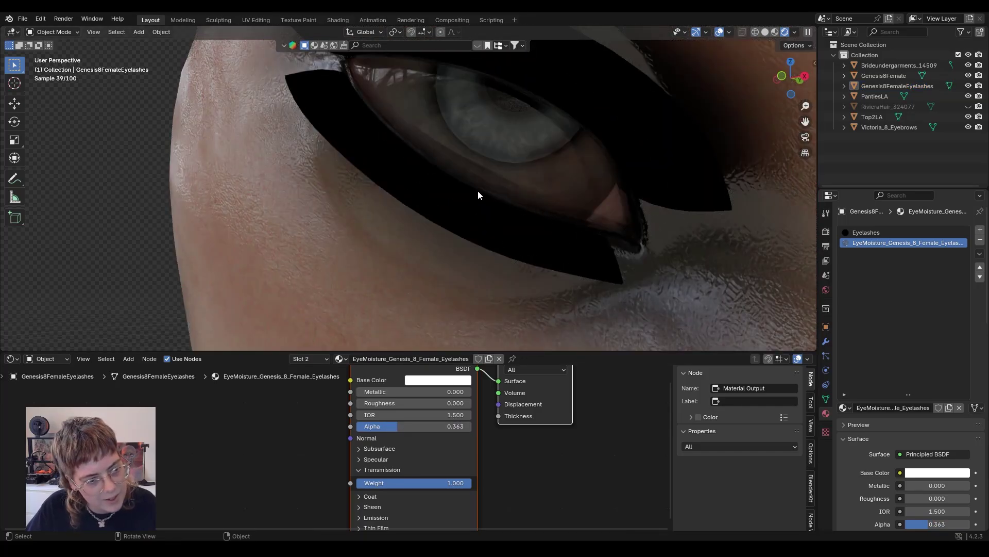
drag(401, 428, 381, 426)
scroll(498, 320, down, 5)
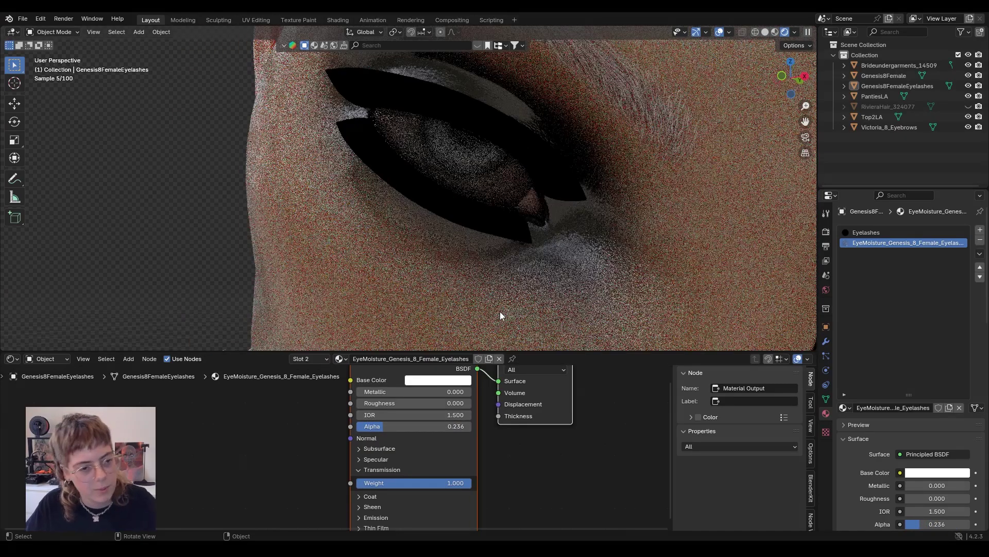
Step: Change the base color of the Eyelashes material to white
click(871, 234)
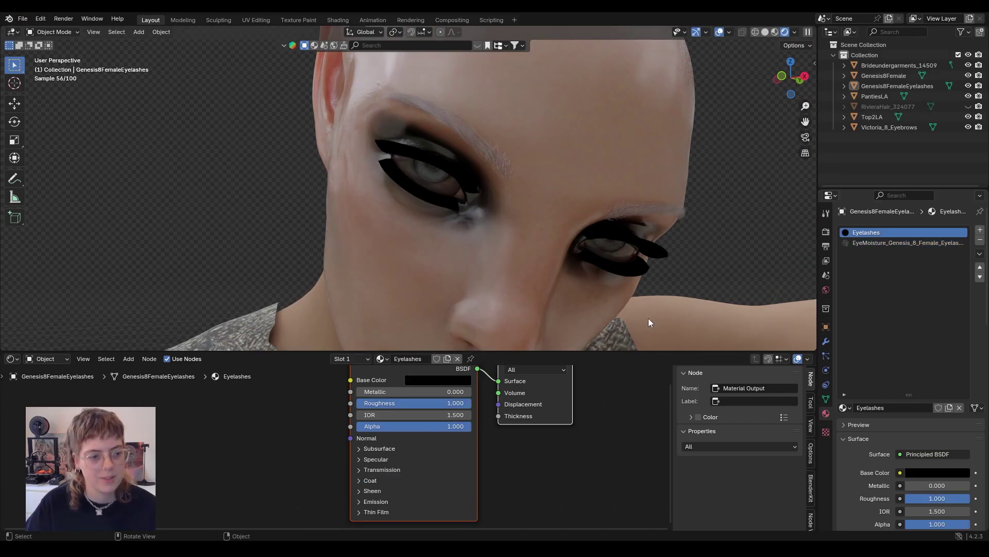
click(457, 379)
drag(512, 289, 512, 204)
Step: Add an Image Texture node to the Eyelashes material and connect its Color output to the Principled BSDF's Alpha
scroll(291, 456, down, 2)
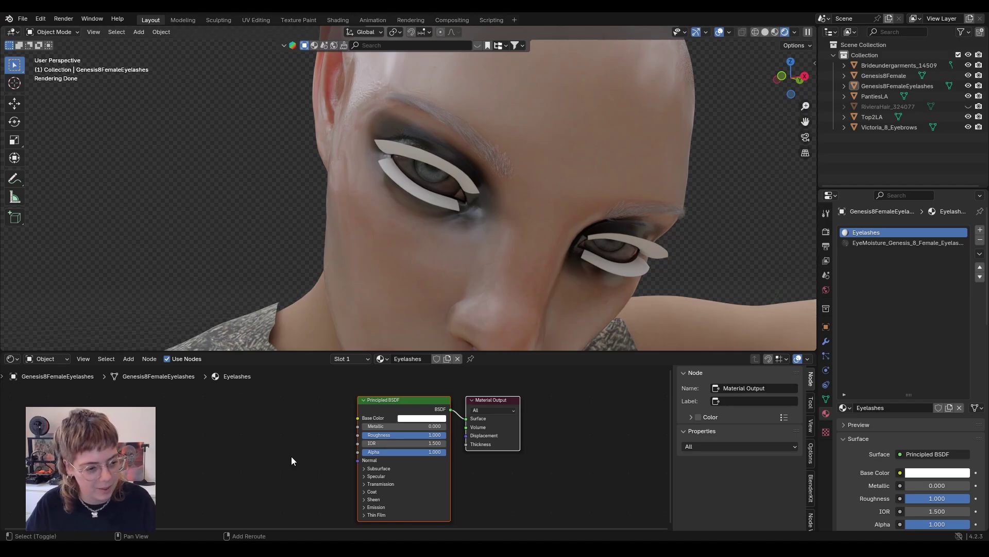
key(shift+a)
click(254, 411)
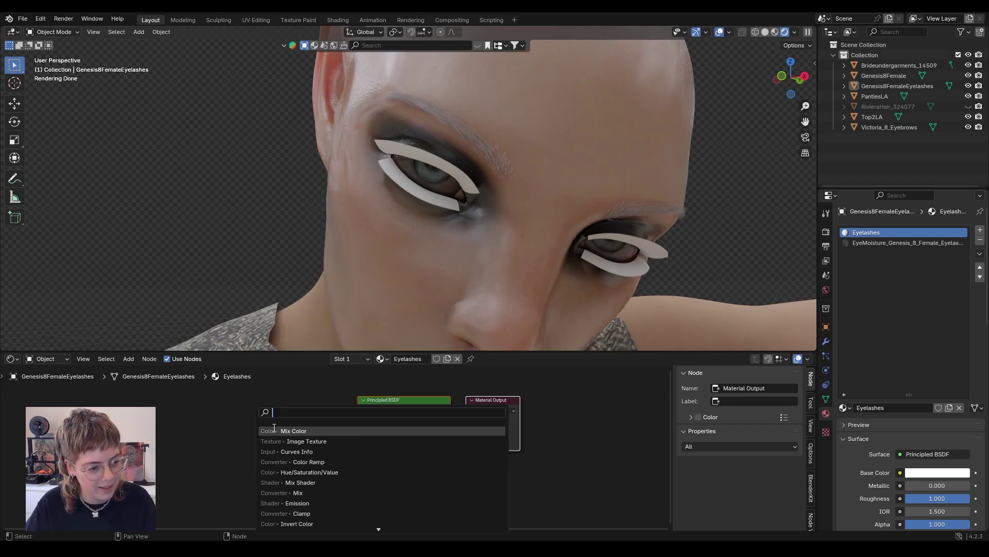
text(imag)
key(Return)
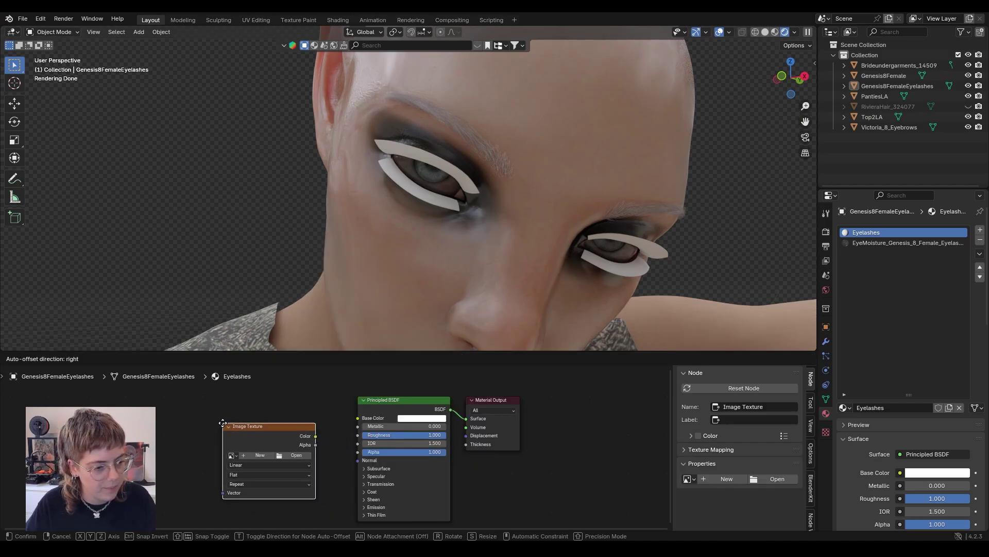
click(215, 419)
drag(316, 436, 357, 452)
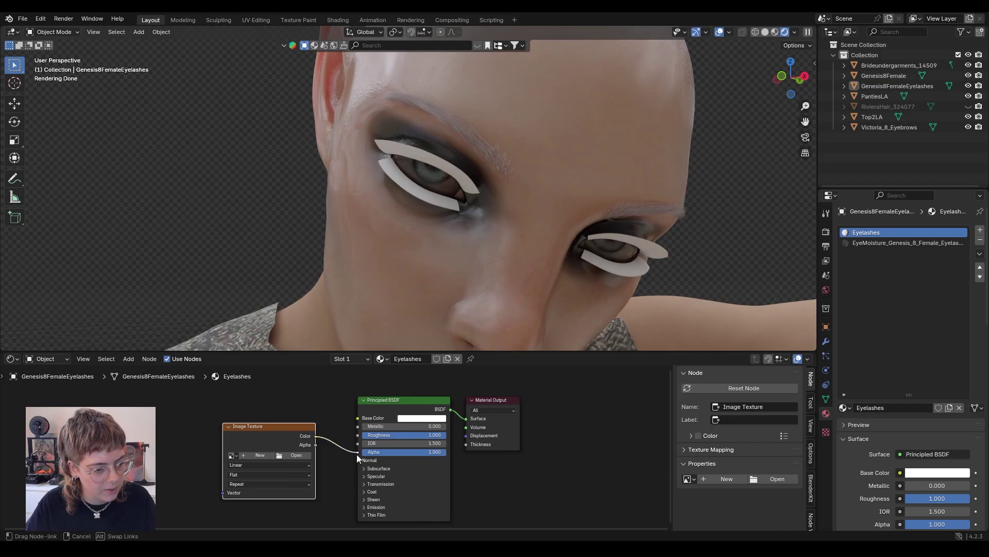
Step: Copy the folder path of the figure's Torso texture HPCypherTorso_1002.jpg
click(596, 183)
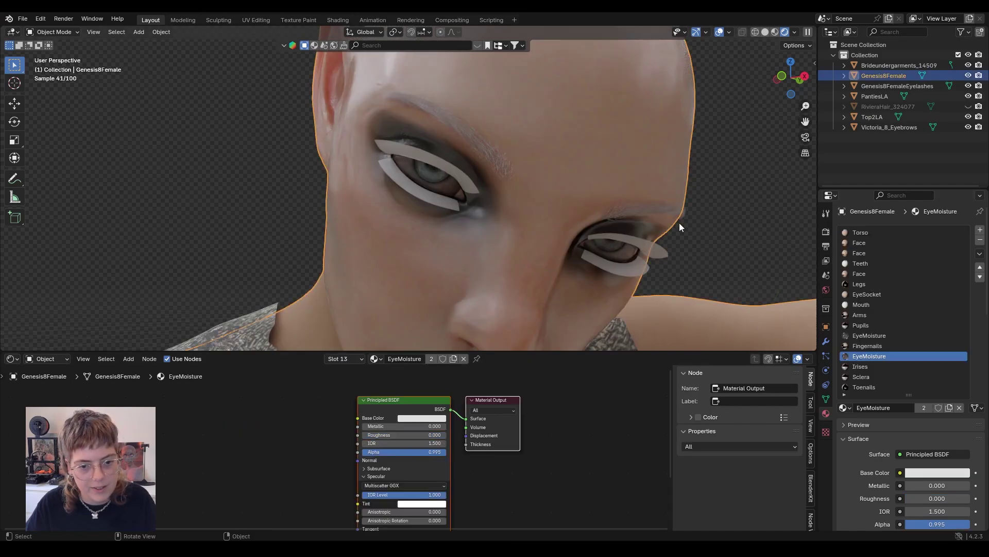
click(886, 233)
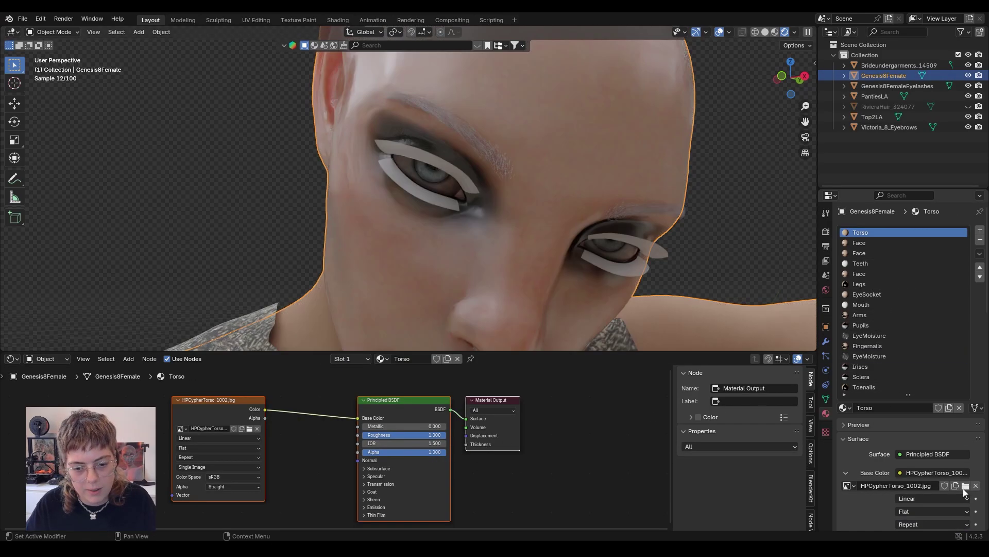
click(965, 487)
click(520, 150)
key(ctrl+c)
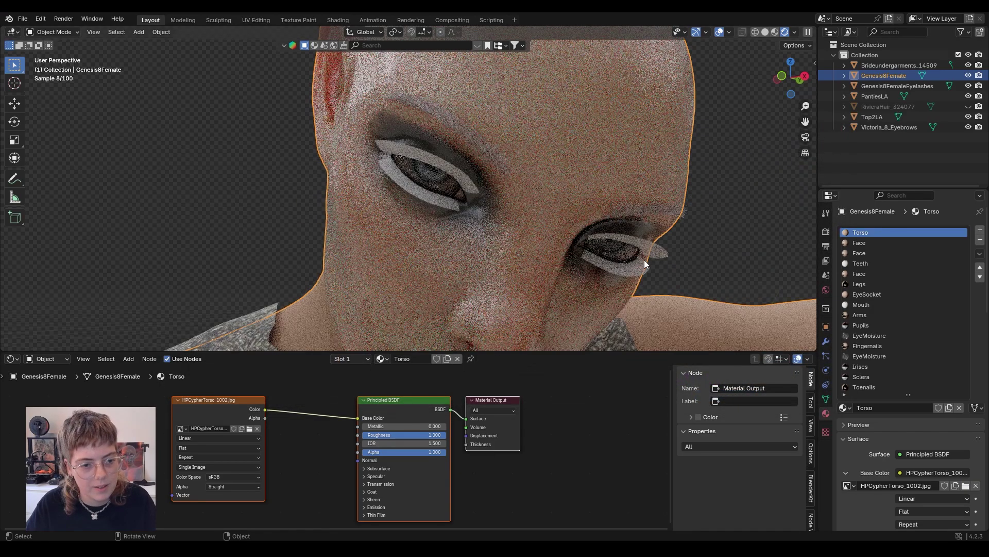
Step: Load HPCypherLashes_1006.jpg from the copied Maps folder path into the Eyelashes material's Image Texture node
click(308, 456)
click(469, 154)
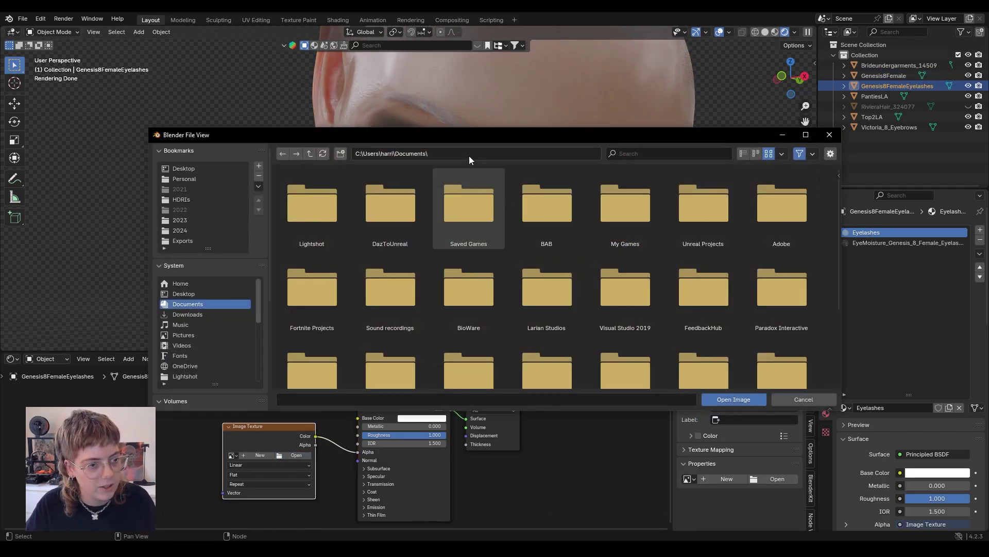
key(ctrl+v)
key(Return)
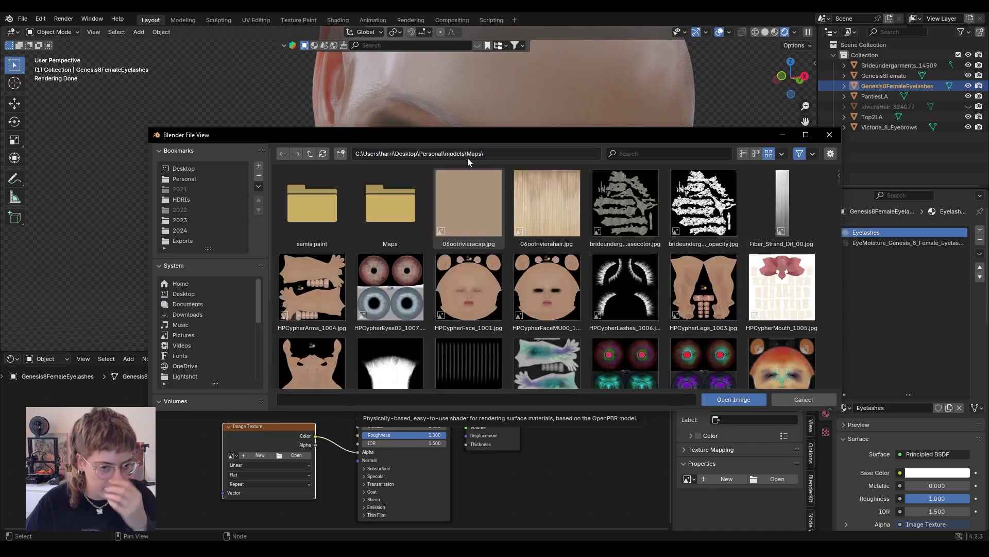
double_click(613, 281)
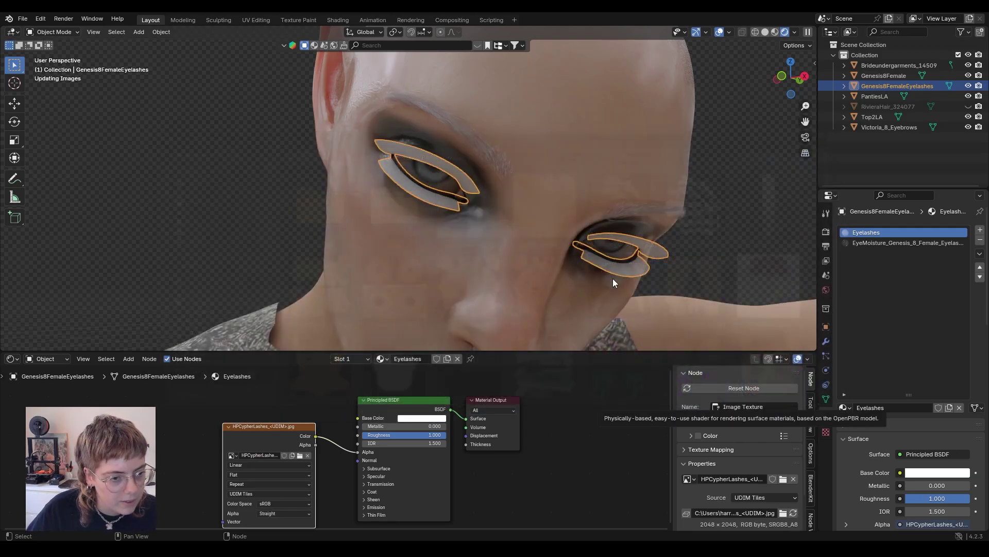
Step: Set the Eyelashes material's specular IOR Level to 1.000 and lower its Roughness to 0.182
click(221, 205)
scroll(456, 168, up, 3)
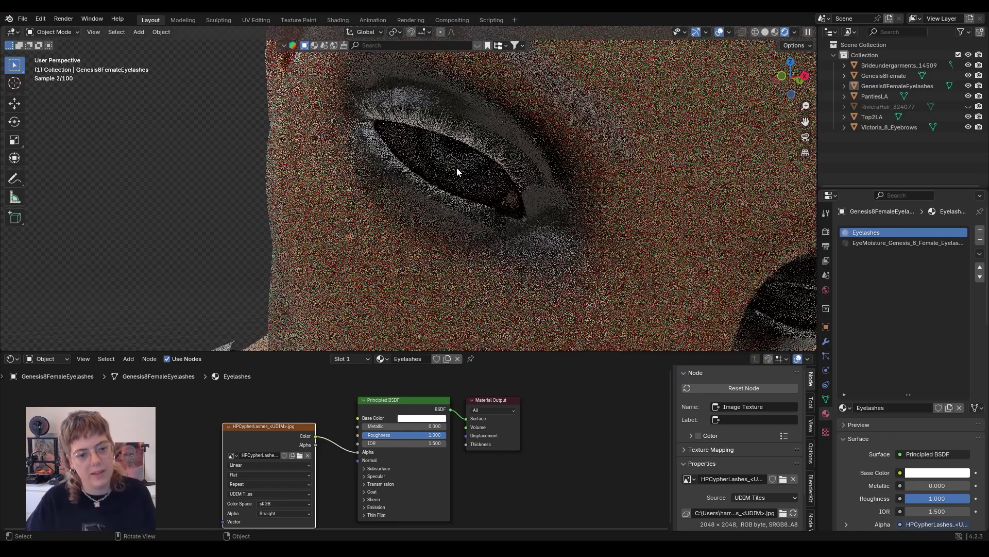
scroll(456, 168, down, 5)
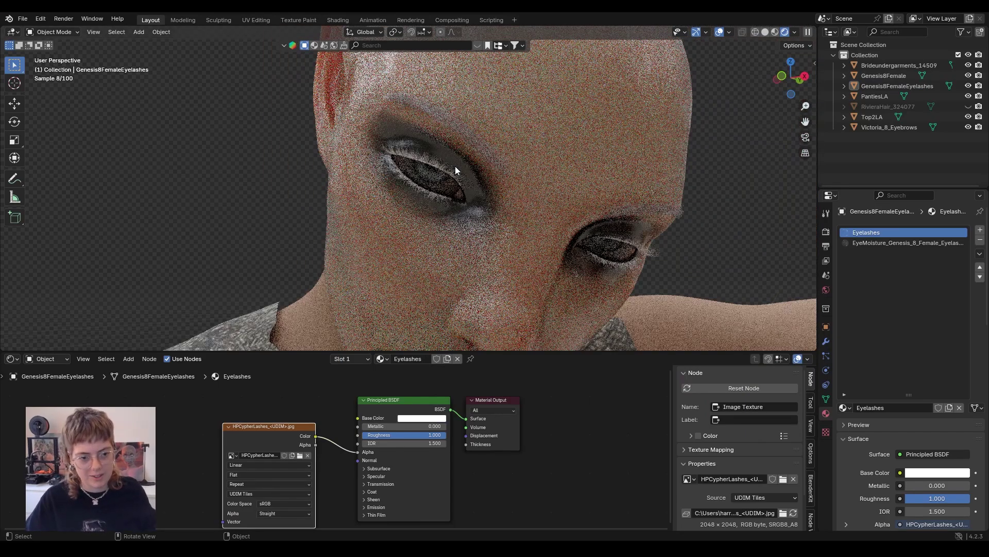
click(376, 475)
drag(381, 498, 412, 497)
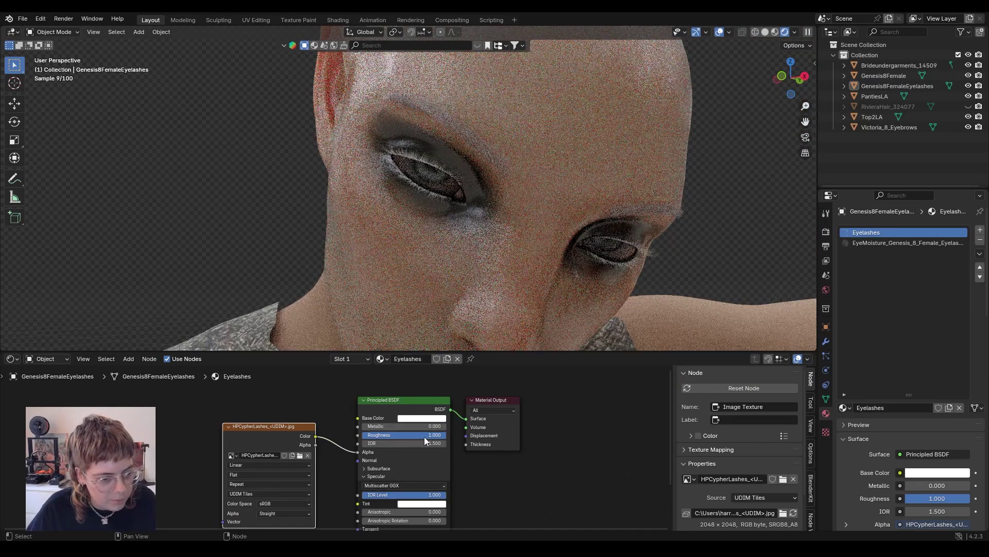
drag(379, 434, 355, 434)
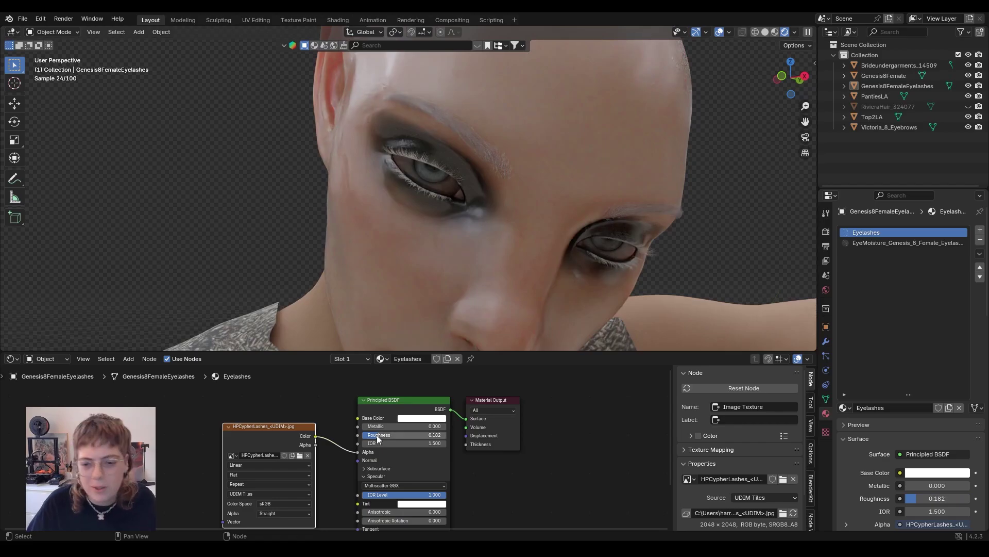
Step: Raise the Eyelashes material's Subsurface Weight to 0.782 and its Transmission Weight to 0.495
click(365, 469)
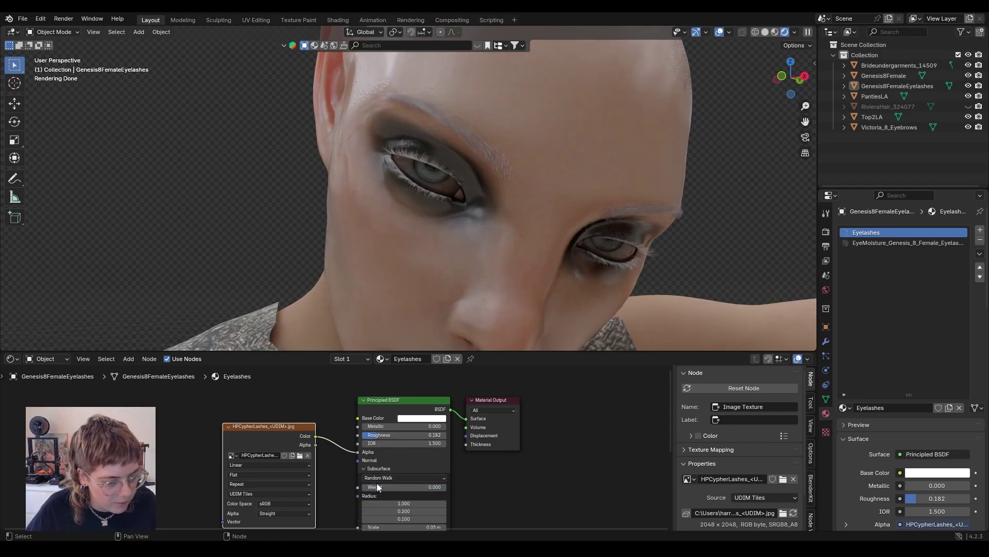
drag(378, 487, 446, 485)
scroll(505, 452, down, 3)
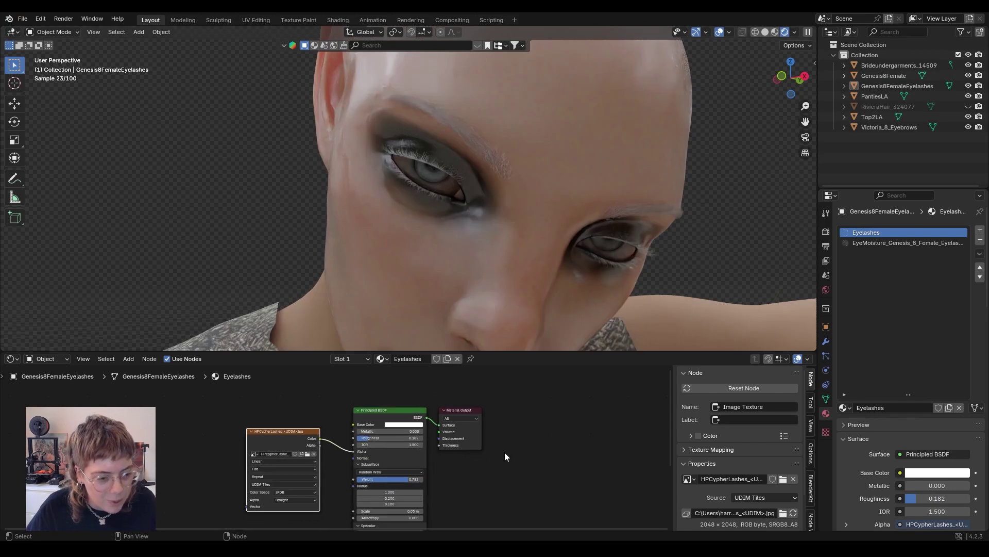
scroll(506, 463, up, 4)
middle_drag(505, 519, 493, 398)
click(396, 485)
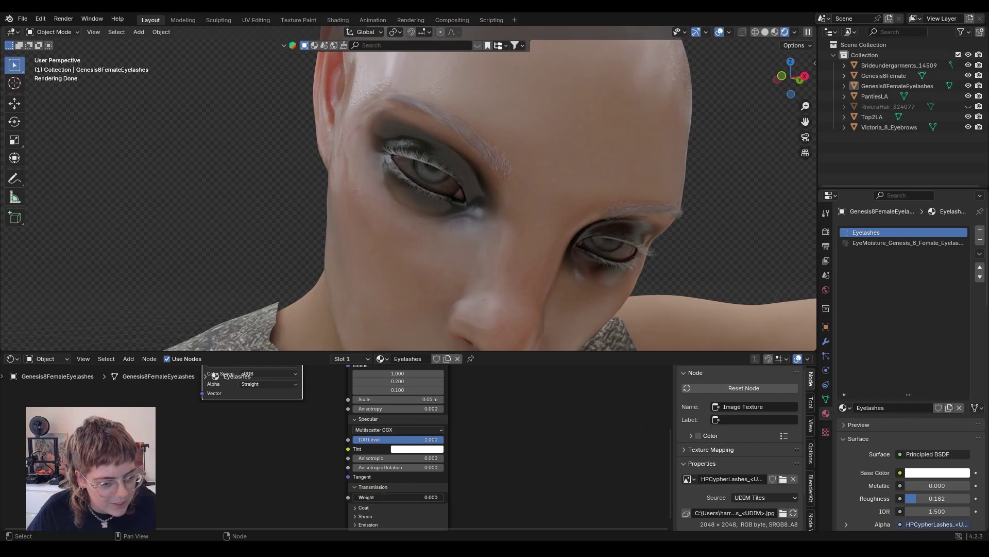
drag(397, 497, 398, 496)
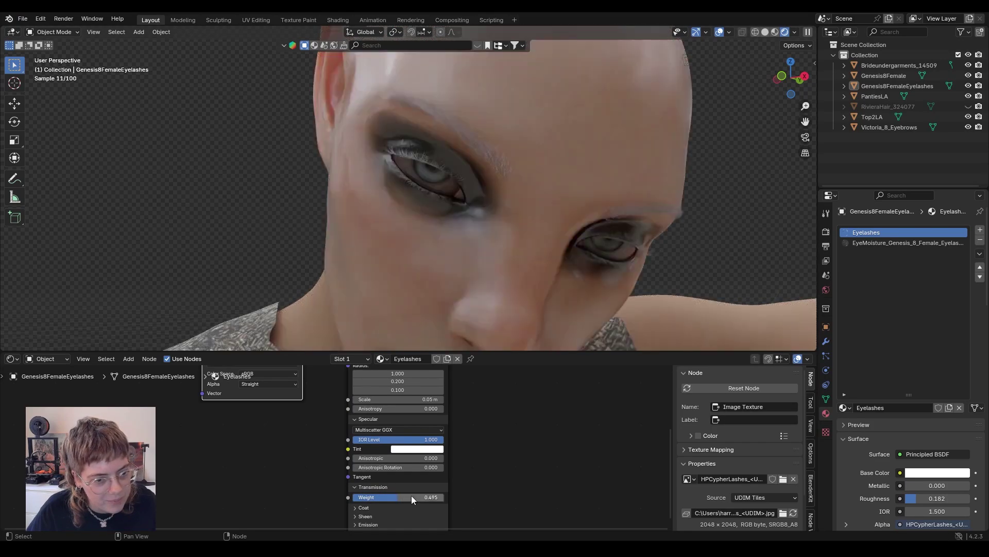
Step: Change the Eyelashes material's Base Color to black
scroll(484, 432, up, 1)
scroll(492, 431, up, 1)
shift+scroll(518, 419, up, 5)
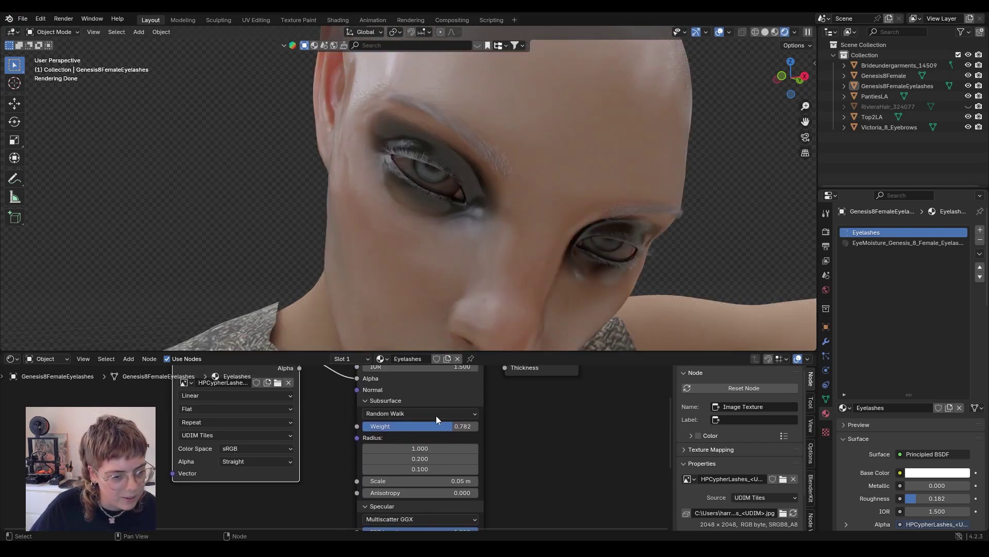
click(418, 394)
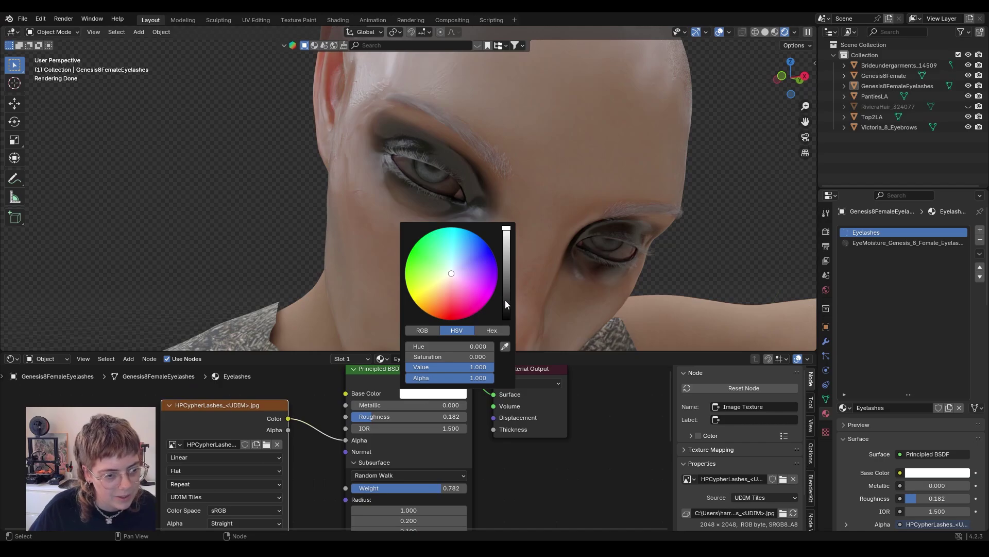
drag(507, 304, 507, 320)
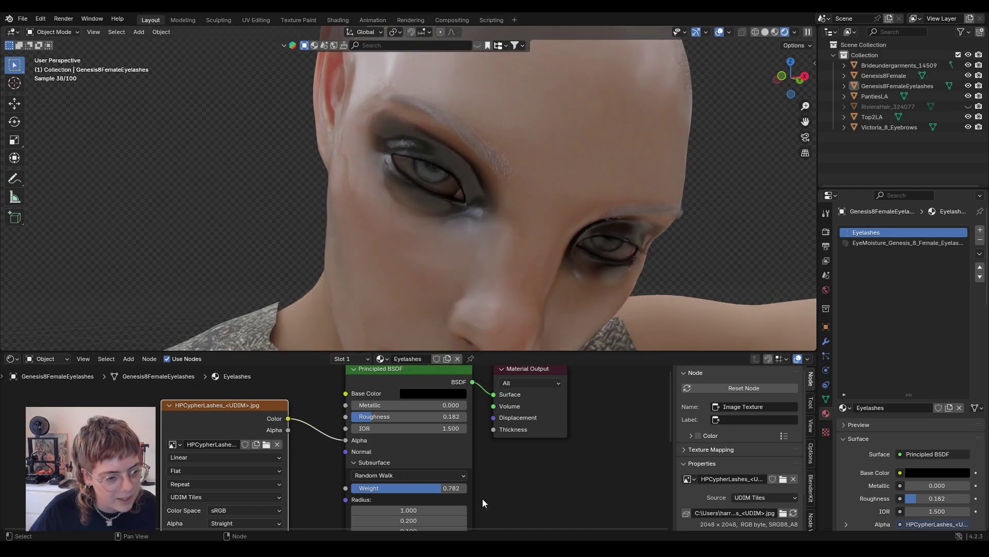
Step: Raise the Eyelashes material's Metallic value to 0.895
middle_drag(484, 504, 478, 426)
middle_drag(501, 484, 531, 478)
scroll(499, 243, up, 5)
middle_drag(515, 429, 510, 481)
drag(358, 386, 446, 386)
scroll(172, 245, down, 4)
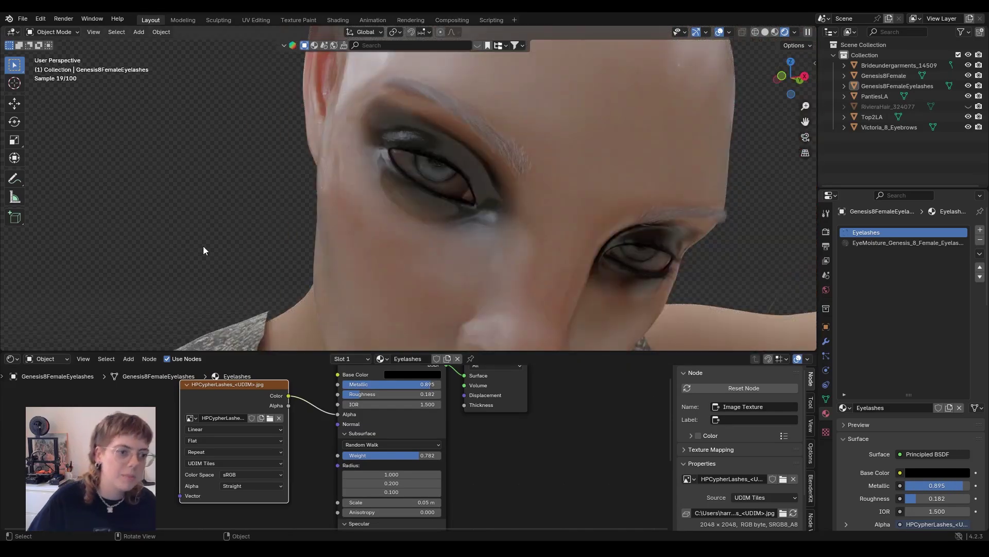
scroll(647, 204, down, 4)
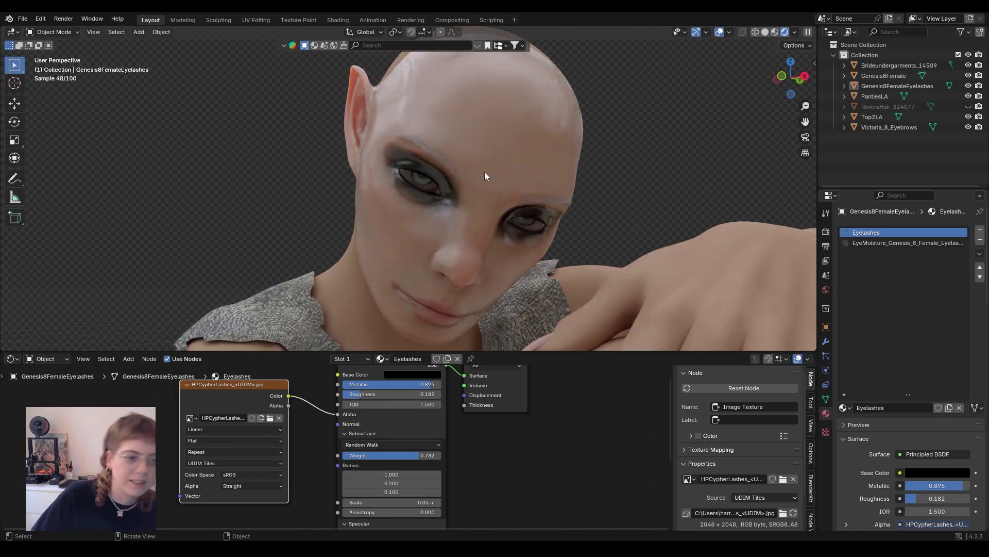
Step: Try the Eyelashes Base Color in white for comparison and return it to black
click(438, 374)
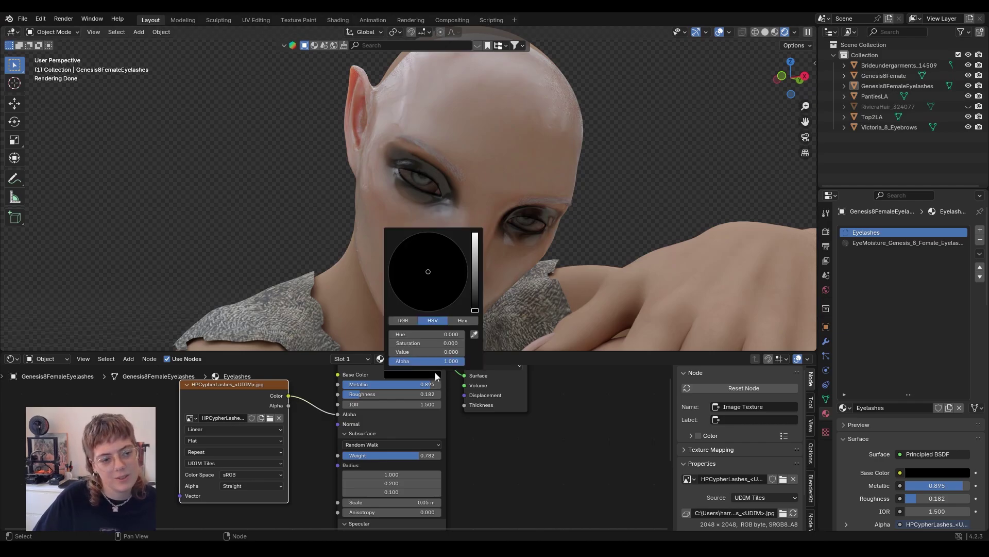
drag(427, 351, 461, 351)
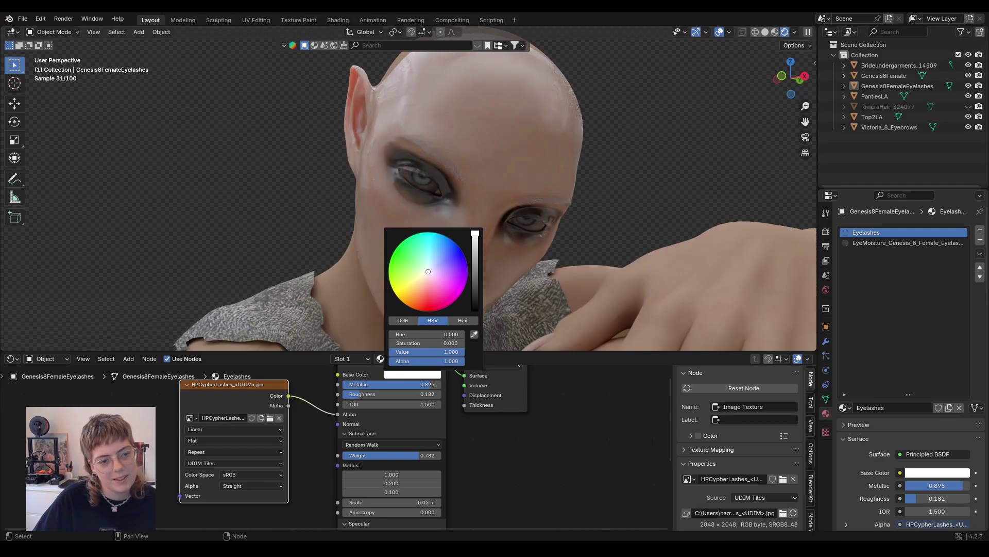
drag(475, 233, 475, 310)
scroll(493, 199, up, 1)
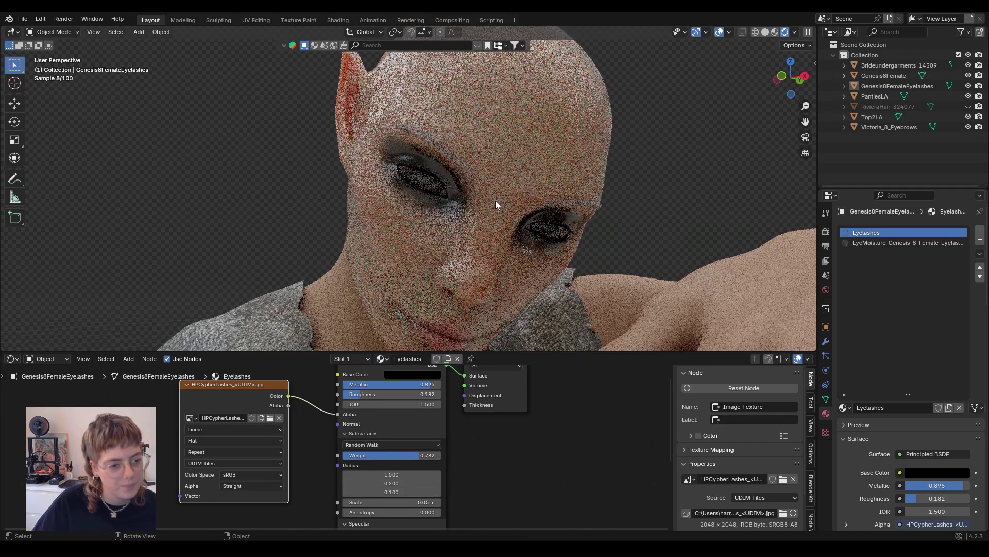
scroll(490, 188, down, 1)
Step: Enlarge the node editor and copy the Bump and Principled BSDF nodes from the Genesis8Female Face material
click(485, 166)
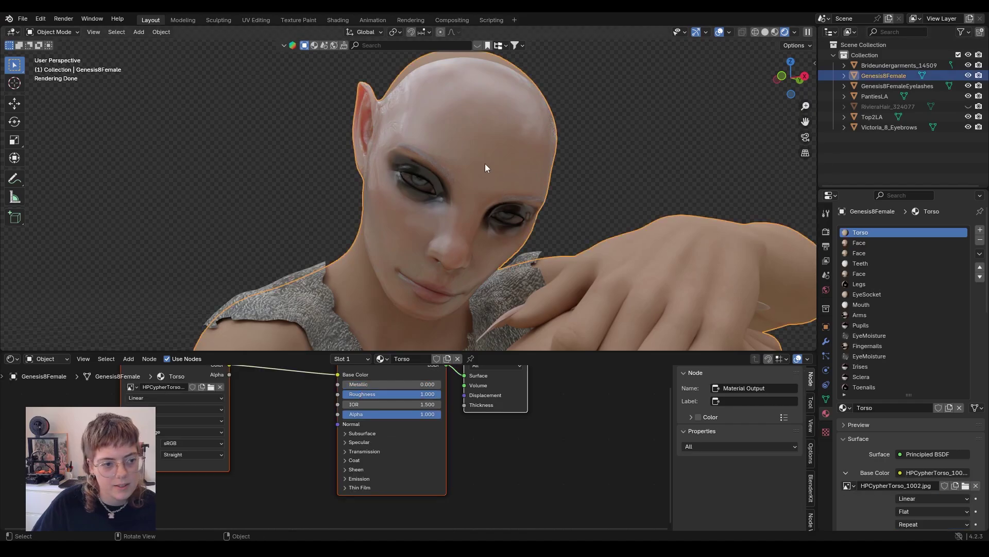
drag(477, 351, 516, 264)
click(870, 243)
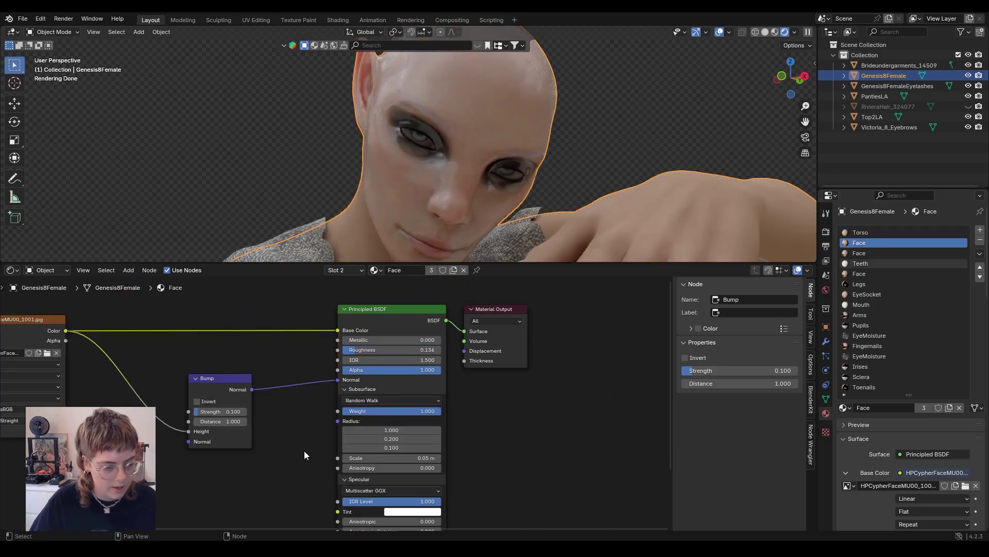
scroll(304, 450, down, 1)
click(253, 426)
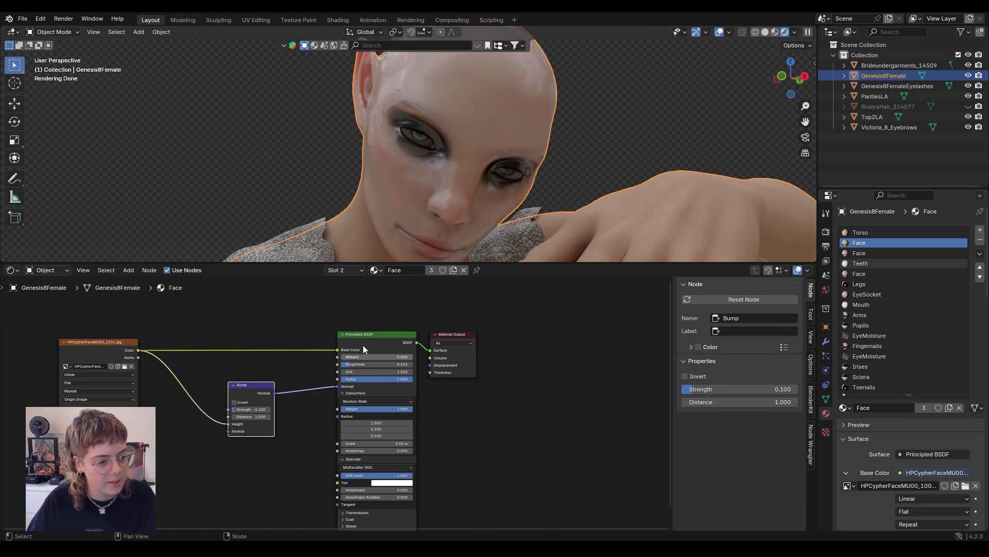
click(372, 339)
key(Home)
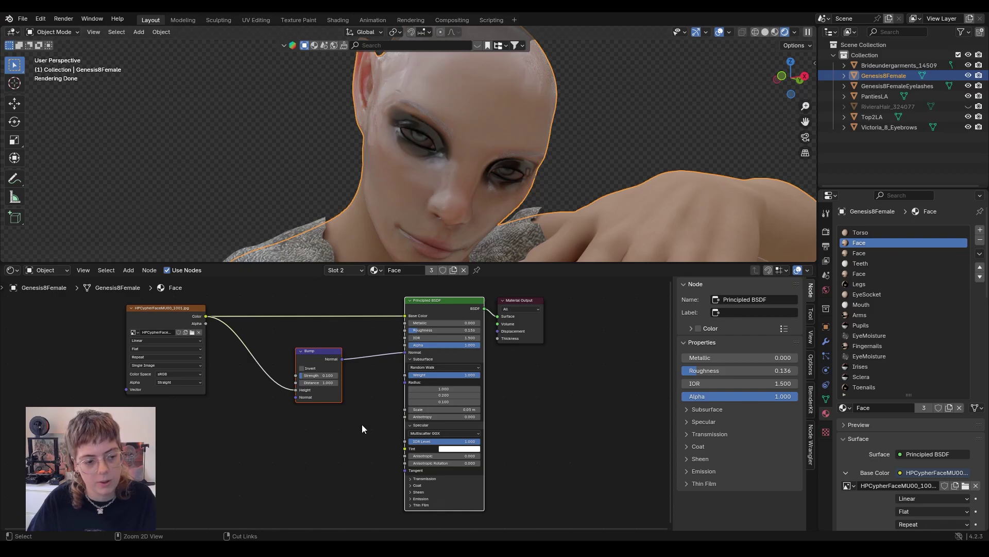
Step: Delete the original Principled BSDF node from the Genesis8Female Torso material
click(851, 232)
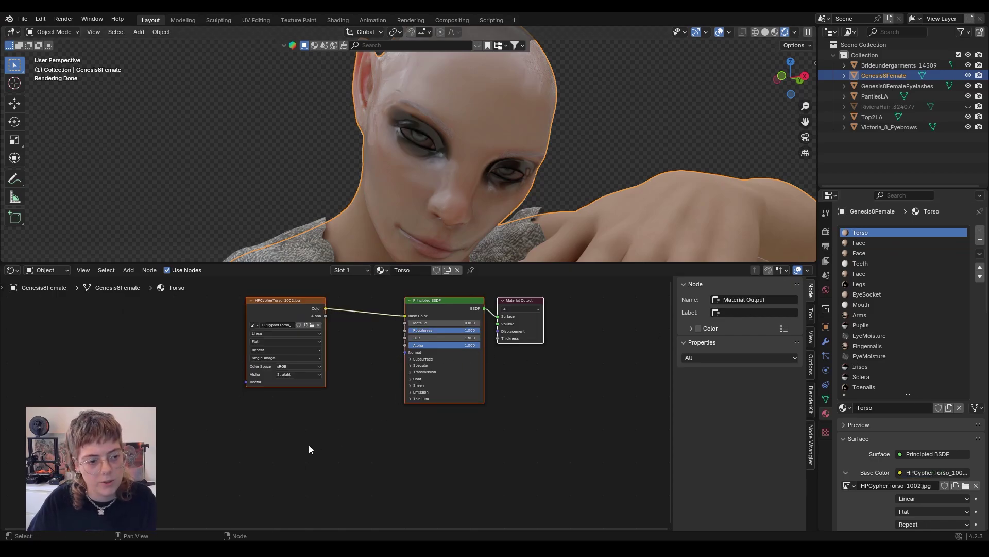
scroll(553, 173, down, 5)
shift+middle_drag(542, 204, 557, 159)
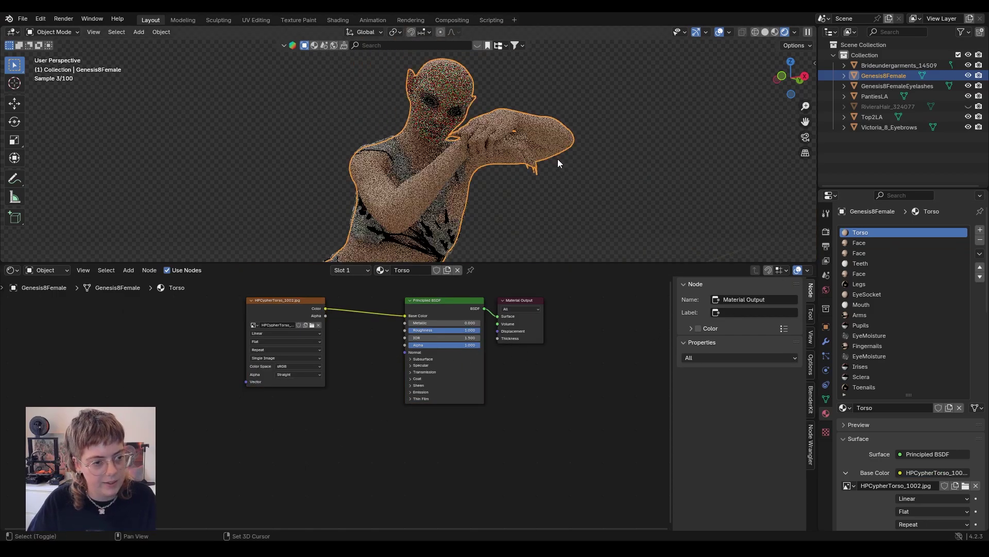
click(450, 305)
key(Delete)
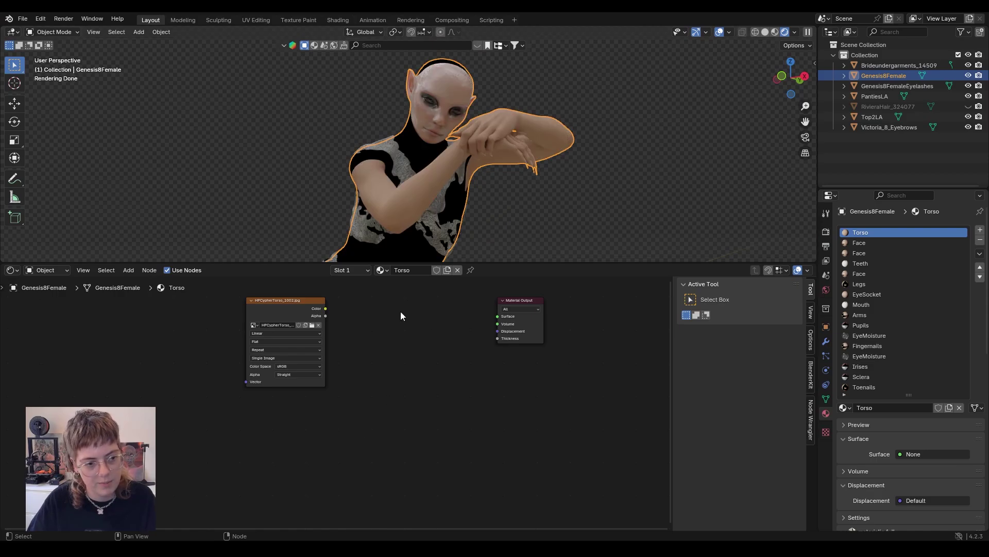
Step: Paste the copied Bump and Principled BSDF nodes into the Torso material and move the torso texture node clear of them
middle_drag(433, 237, 385, 159)
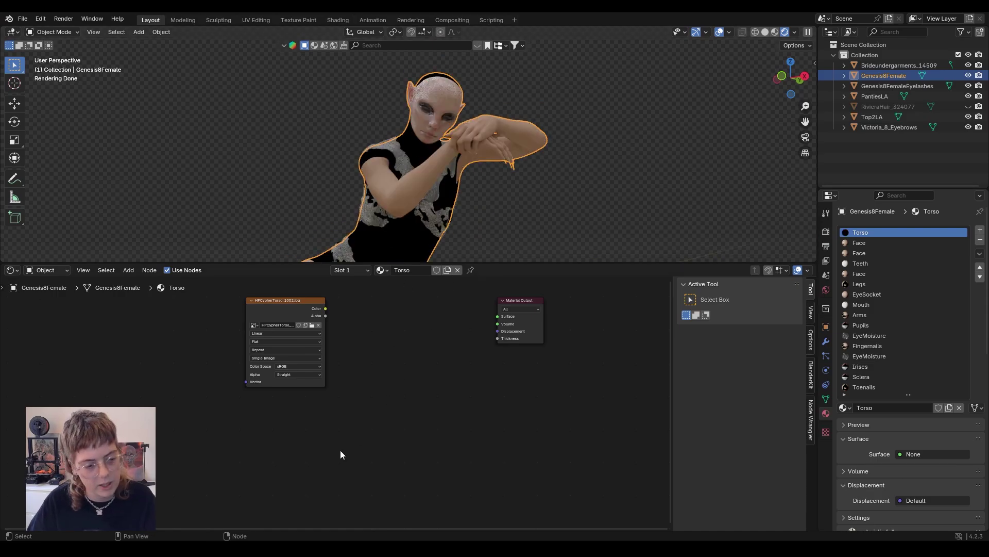
key(ctrl+v)
key(g)
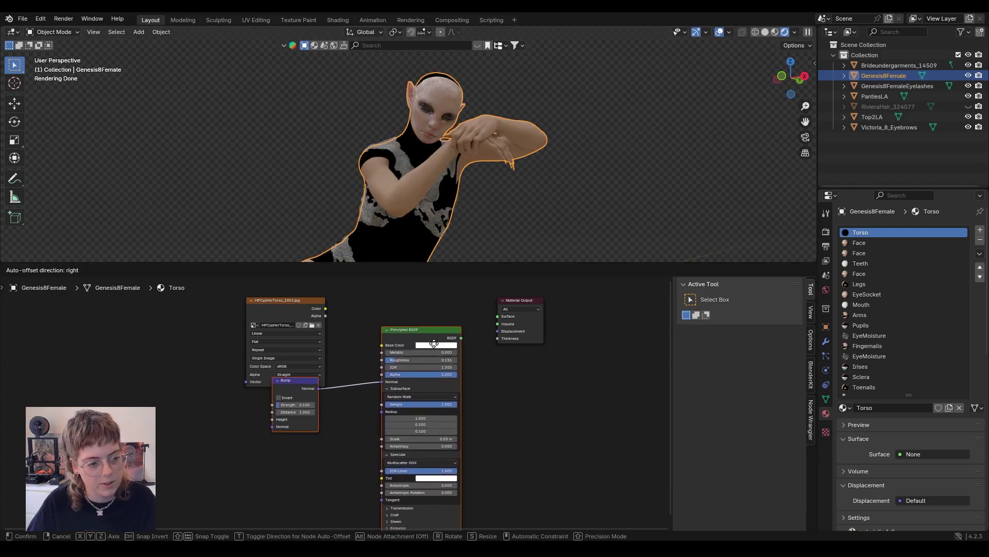
click(443, 341)
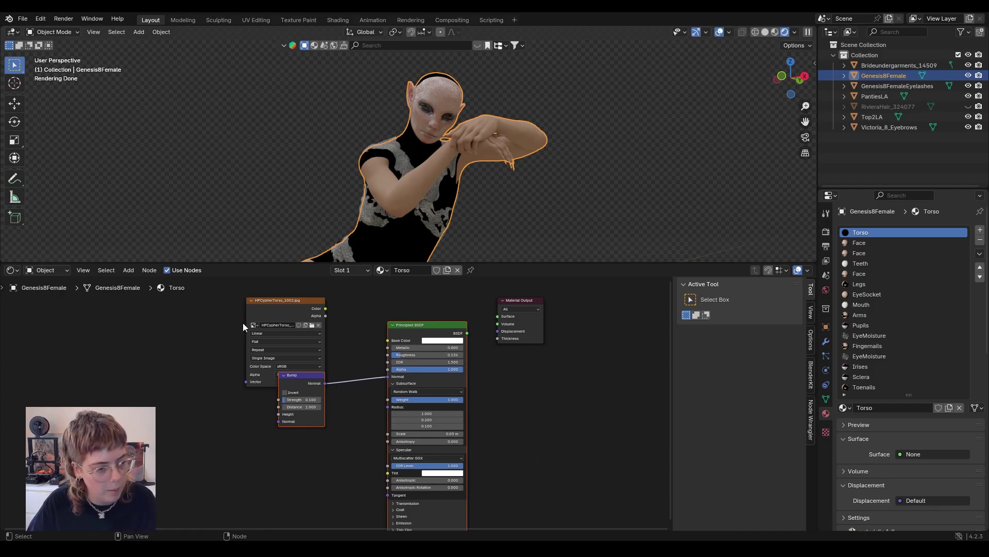
drag(286, 307, 216, 314)
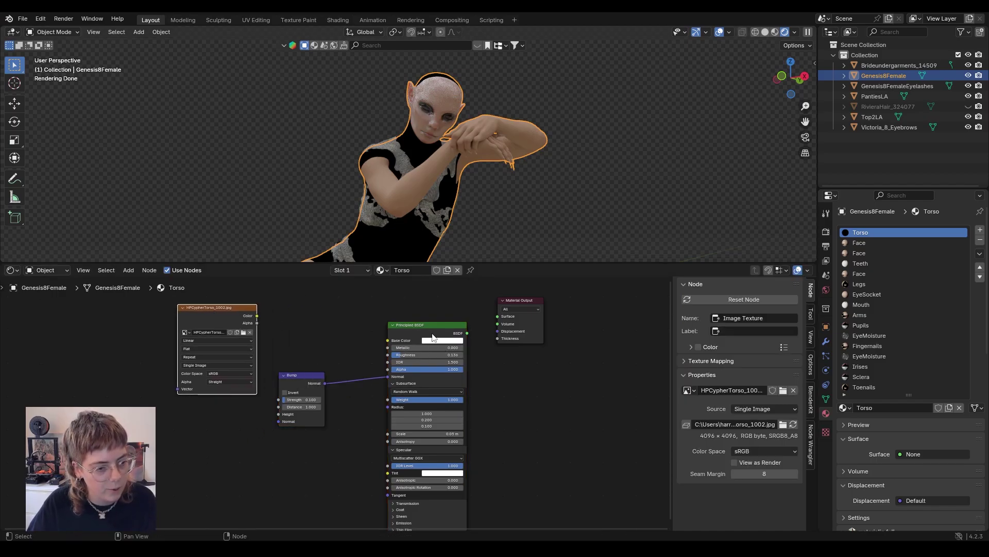
Step: Connect the Torso material's Principled BSDF to Surface, and the torso texture's Color to Base Color and the Bump Height
drag(467, 333, 495, 318)
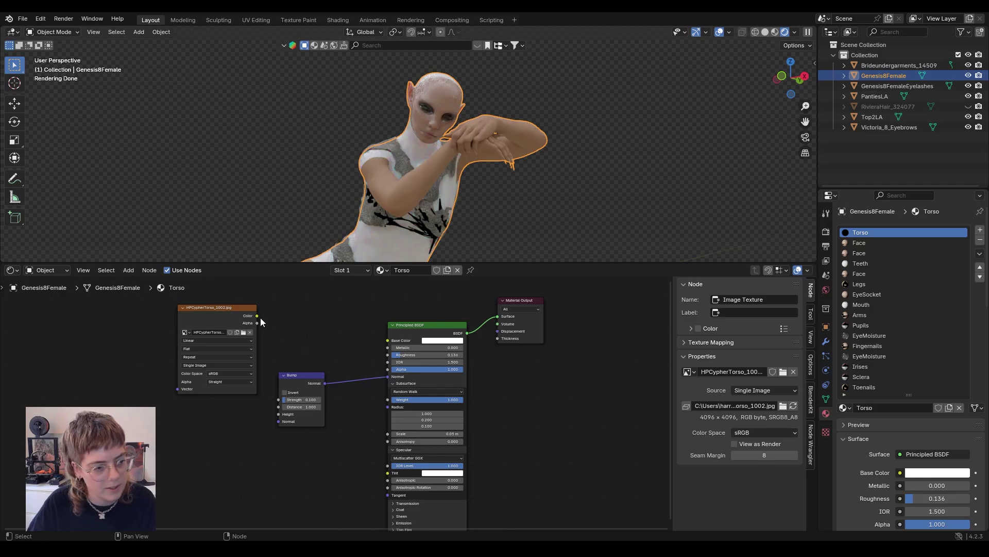
drag(257, 316, 386, 340)
drag(258, 315, 278, 414)
scroll(416, 169, up, 5)
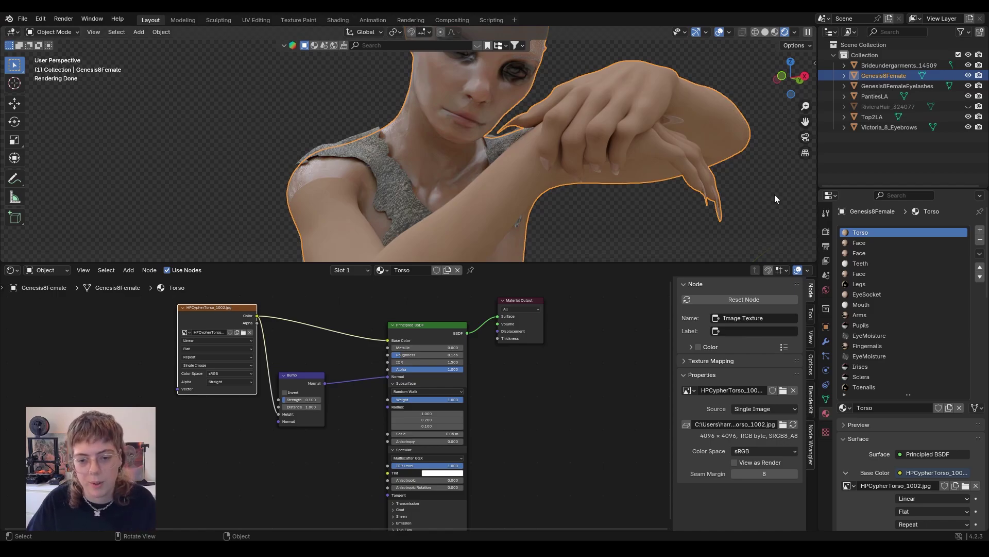
Step: Replace the Arms material's Principled BSDF with the copied Bump and Principled BSDF nodes
click(866, 315)
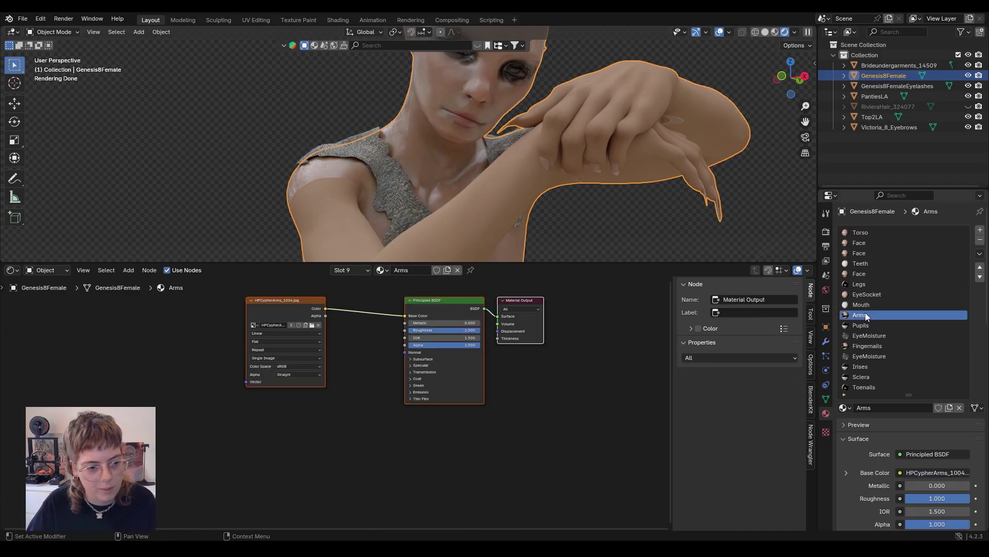
click(446, 307)
key(x)
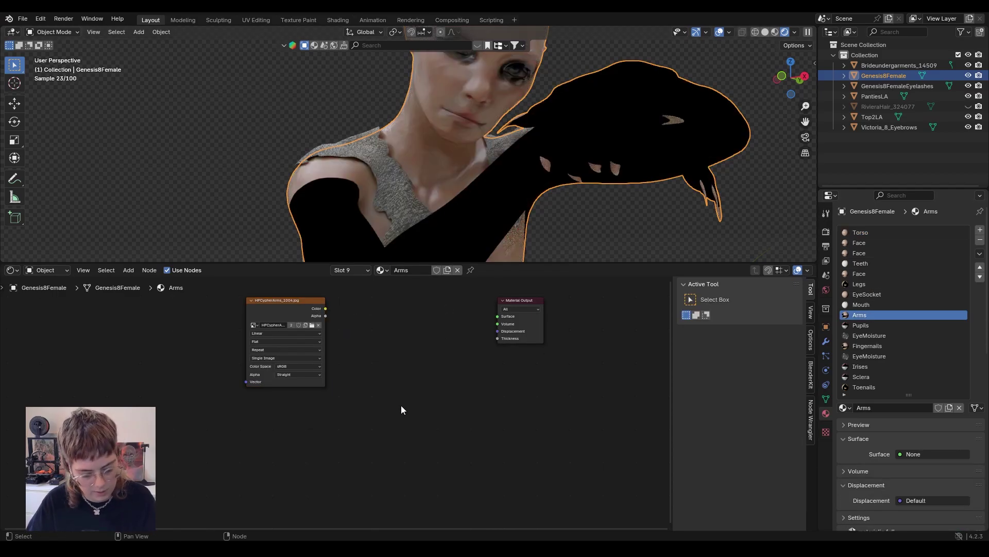
key(ctrl+v)
Step: Connect the Arms material's Principled BSDF to Surface, and the arms texture's Color to Base Color and the Bump Height
drag(474, 326, 497, 316)
drag(325, 308, 280, 411)
drag(295, 313, 234, 317)
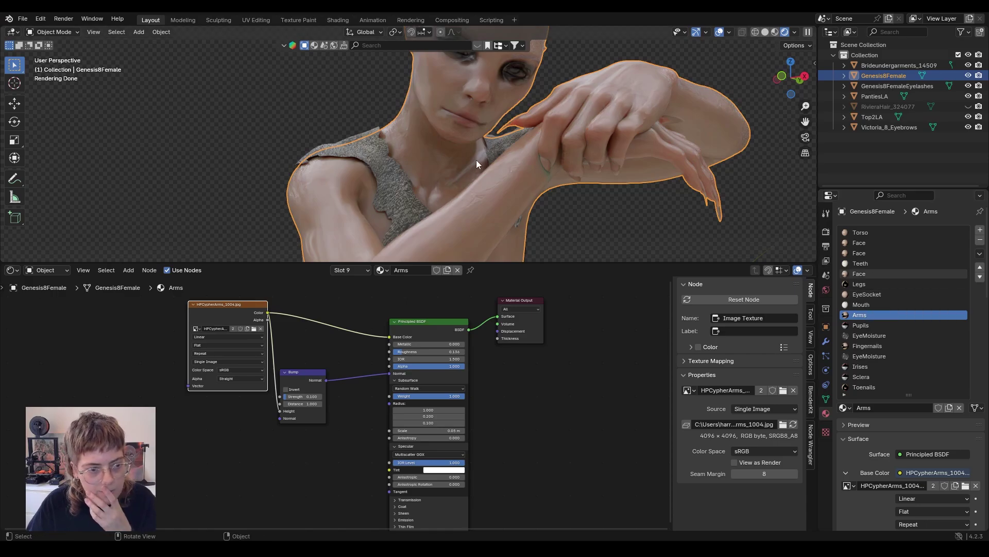
scroll(476, 160, up, 3)
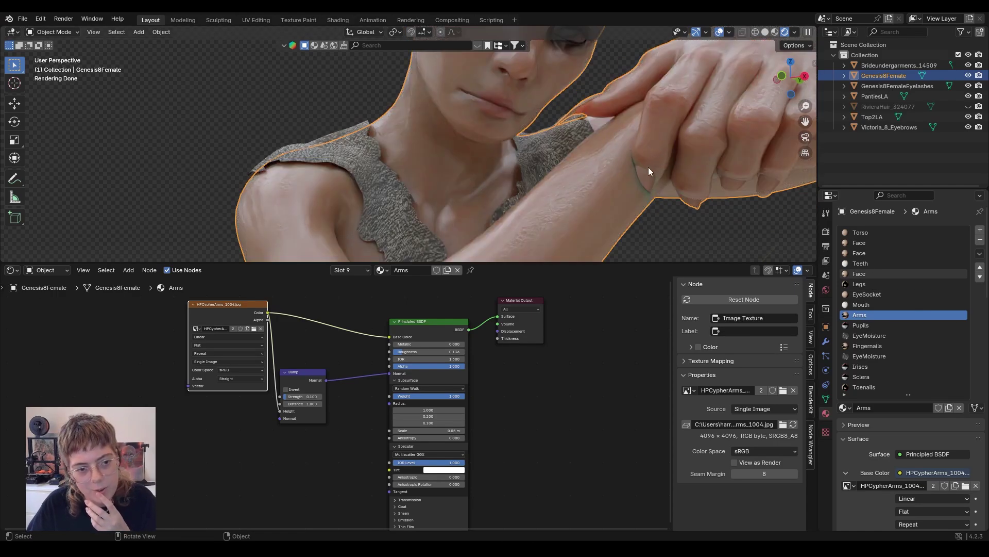
scroll(647, 217, down, 3)
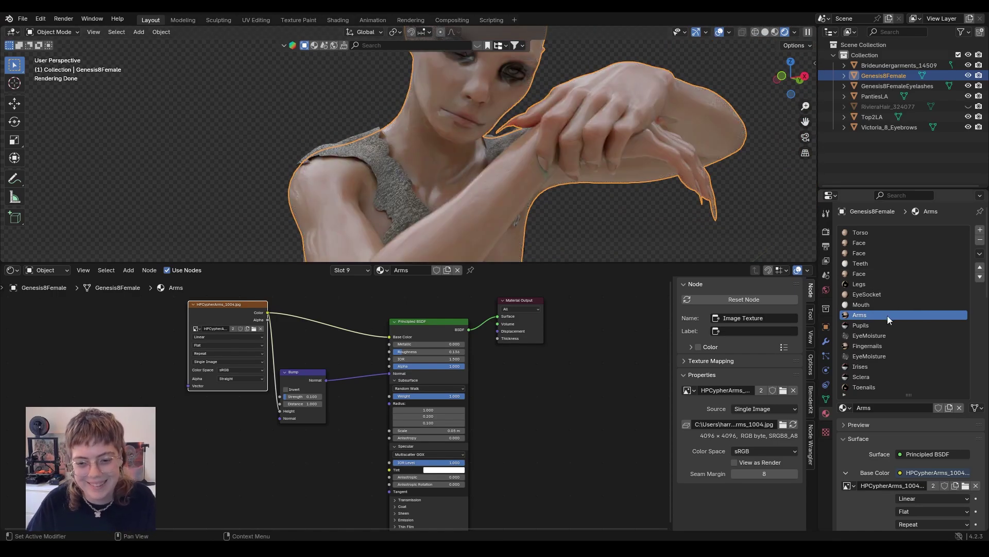
scroll(647, 189, up, 2)
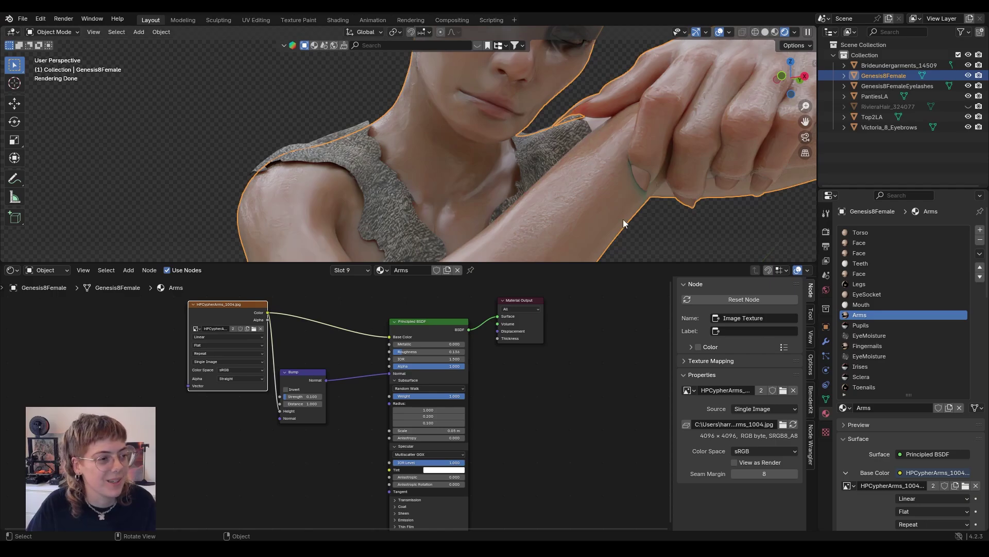
Step: Replace the Legs material's Principled BSDF with the copied Bump and Principled BSDF nodes
scroll(621, 219, down, 2)
click(871, 284)
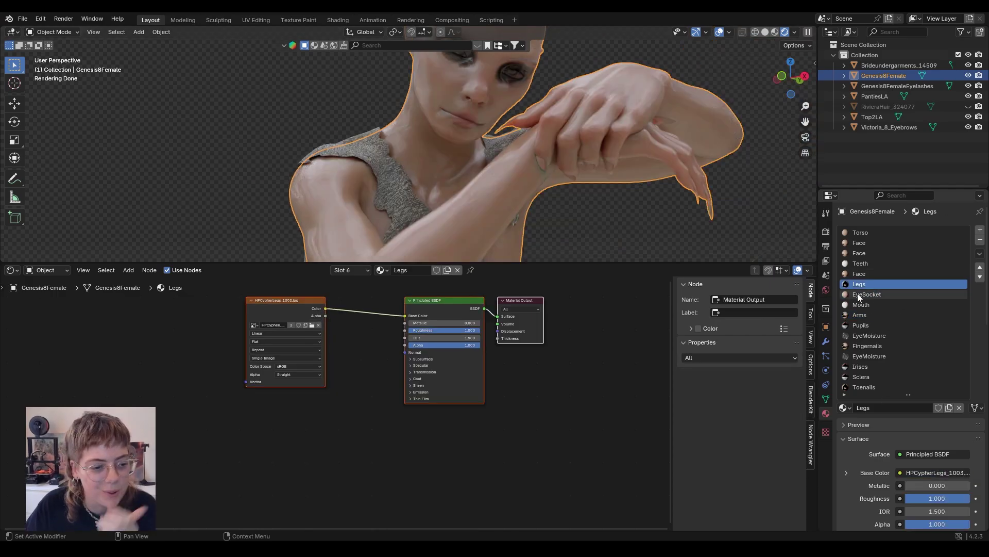
click(437, 314)
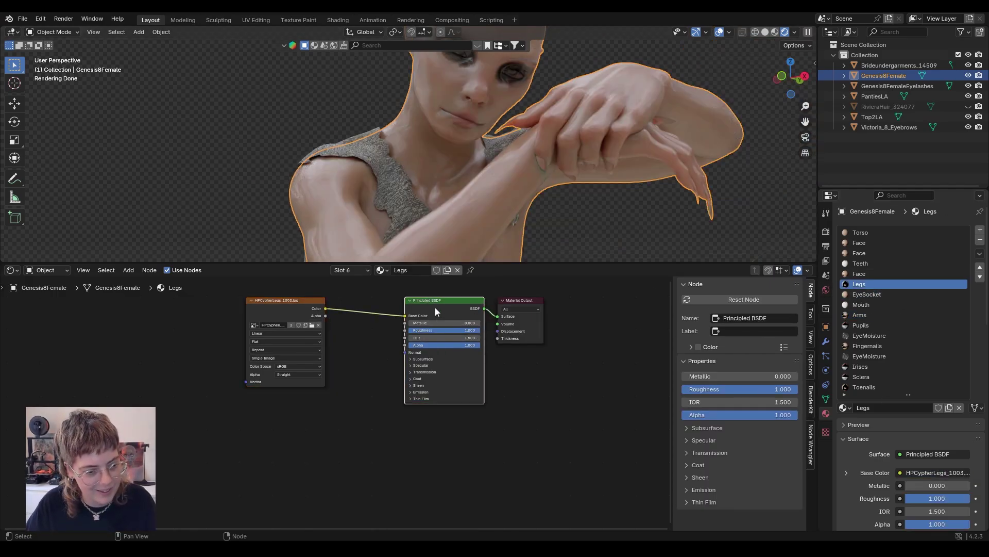
key(Delete)
key(ctrl+v)
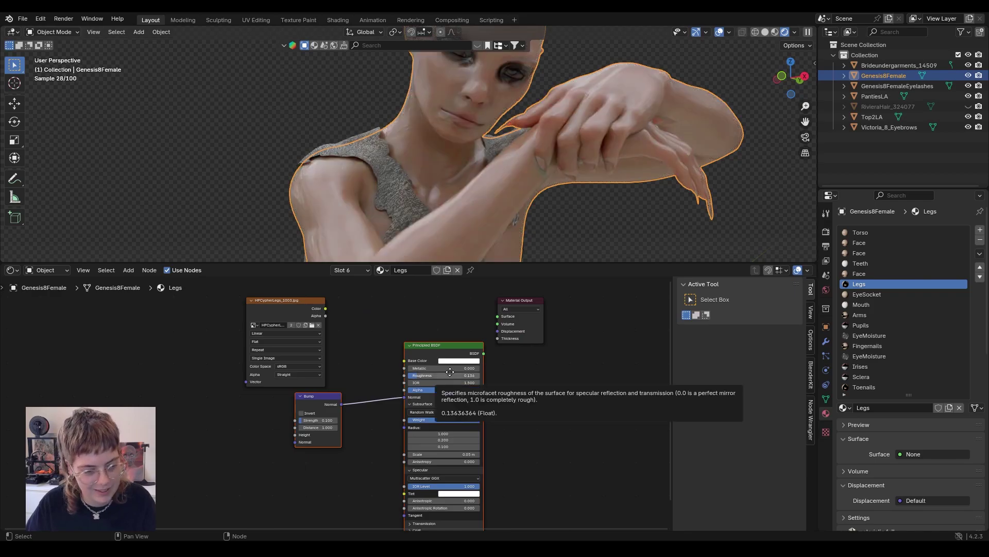
click(445, 360)
Step: Connect the Legs material's Principled BSDF to Surface and the legs texture's Color to Base Color and Bump Height, moving the texture node clear
drag(479, 342, 497, 315)
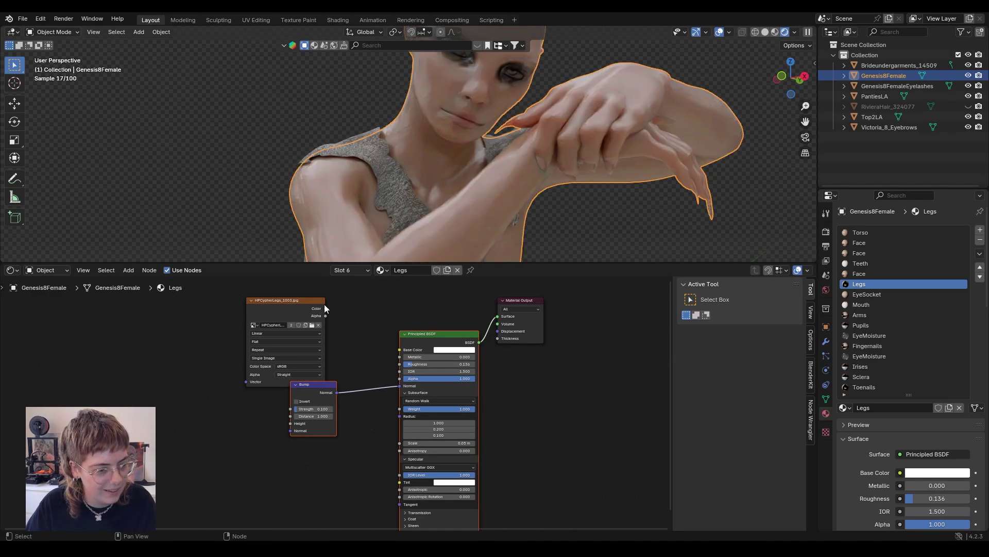
drag(325, 307, 400, 350)
drag(325, 308, 292, 422)
drag(265, 316, 208, 337)
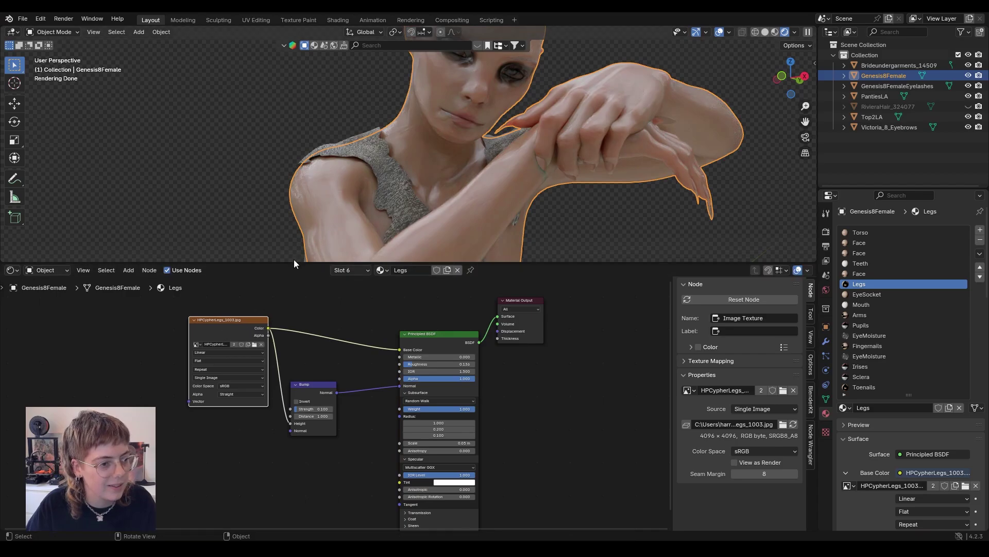
Step: Enlarge the 3D viewport and assign the existing Arms material to the Fingernails slot of Genesis8Female
drag(294, 264, 294, 461)
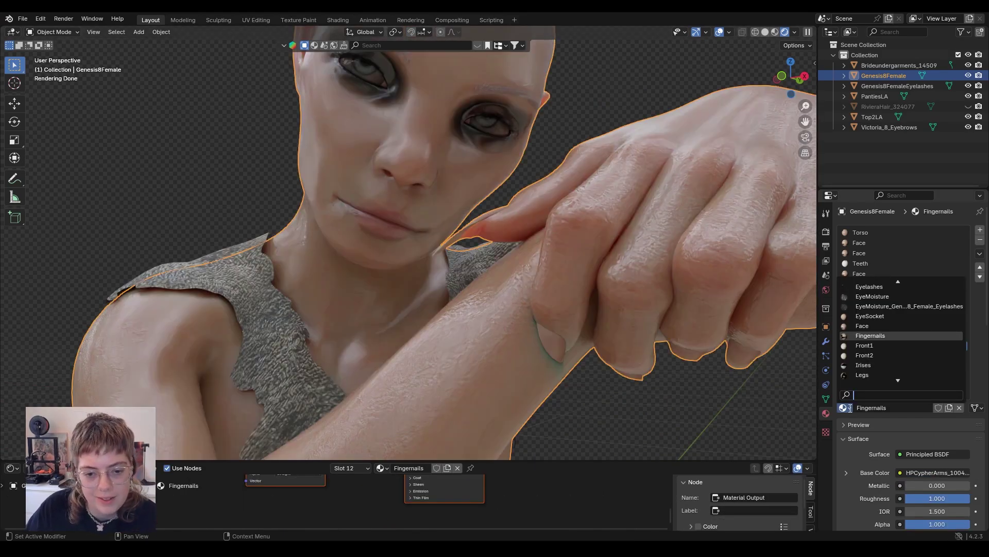
text(arm)
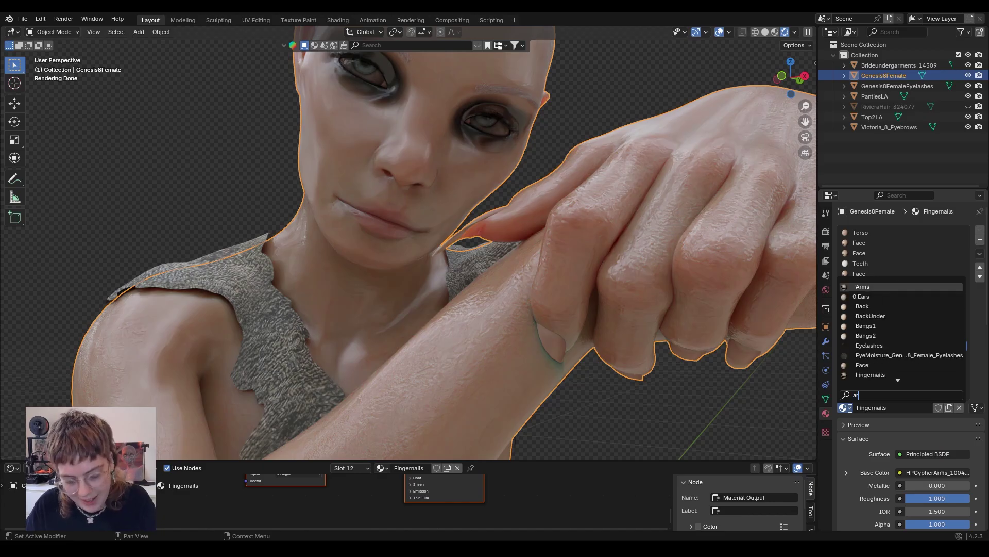
click(860, 286)
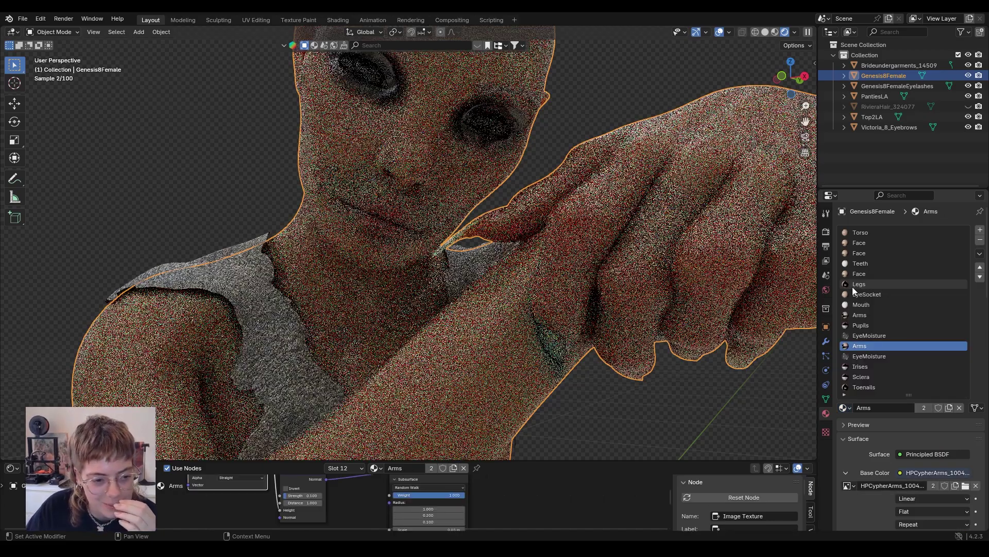
click(606, 427)
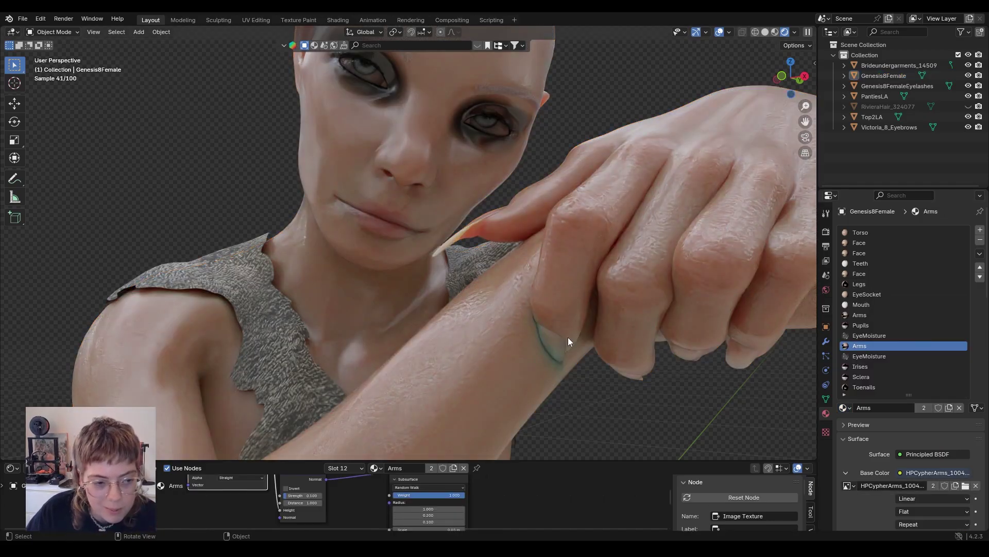
Step: Inspect the fingernails and make the hidden RivieraHair_324077 object visible again
middle_drag(568, 337, 440, 297)
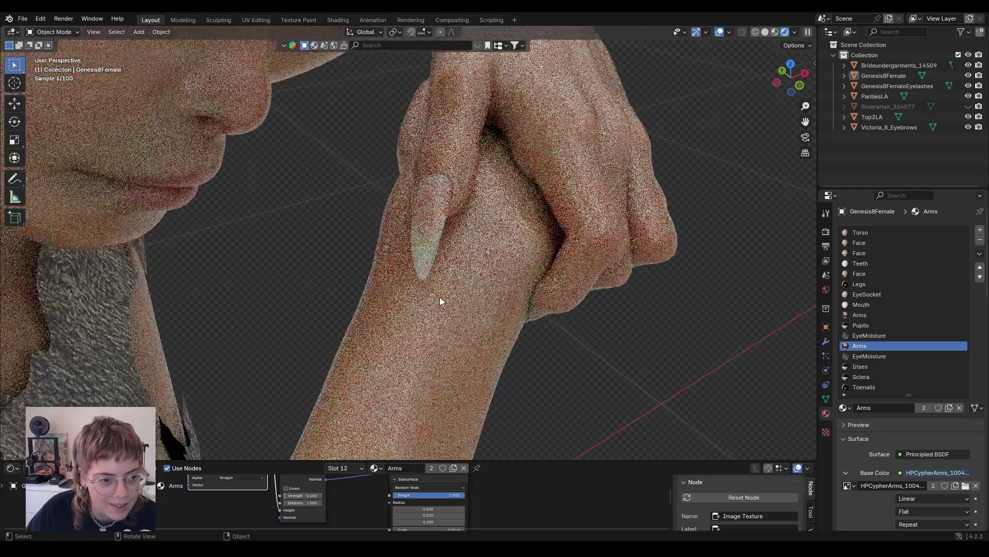
middle_drag(571, 292, 462, 305)
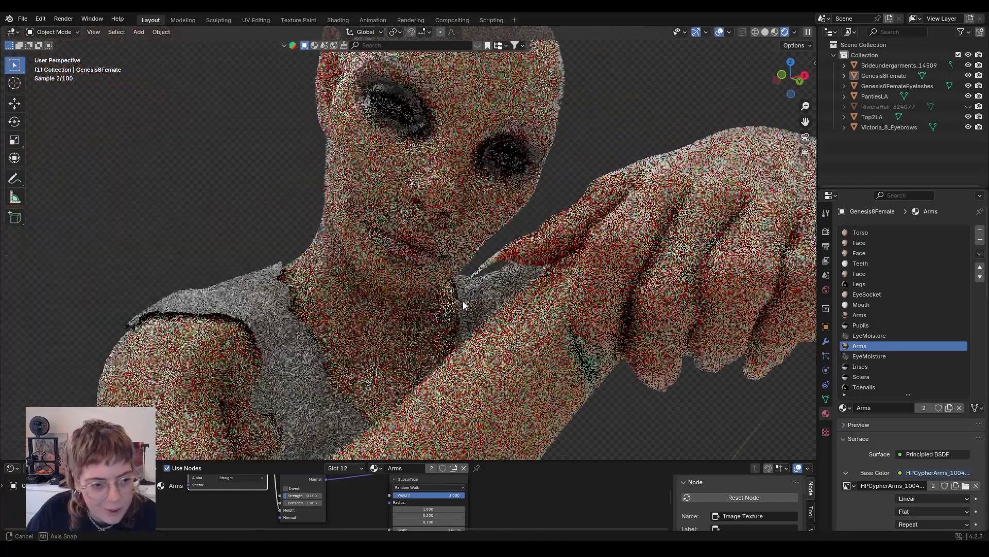
scroll(463, 306, down, 5)
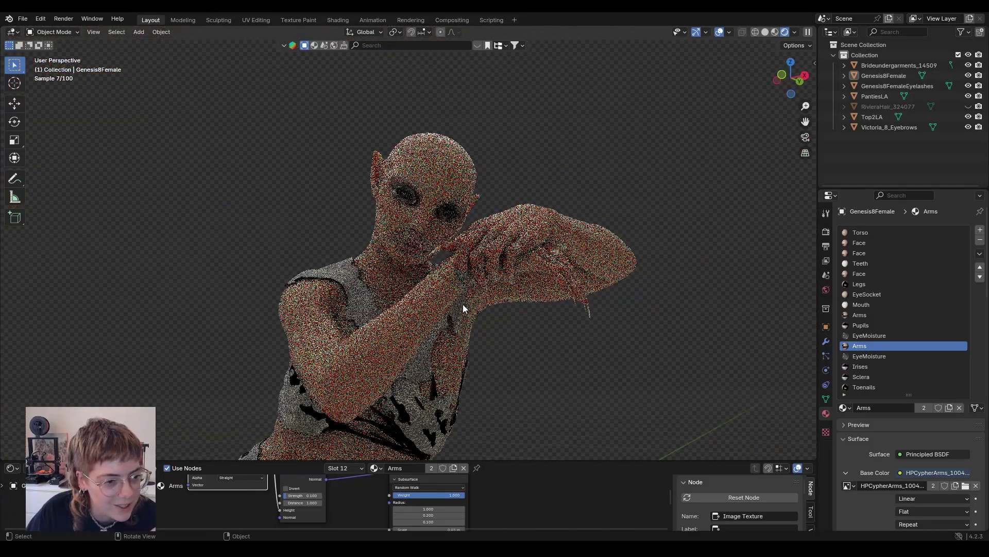
scroll(446, 255, up, 4)
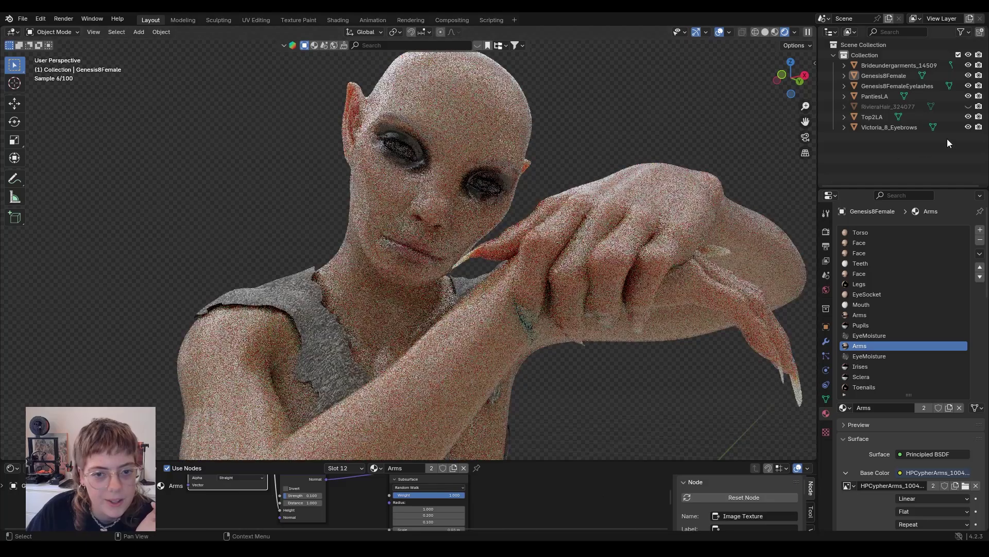
click(969, 106)
middle_drag(580, 273, 593, 252)
scroll(601, 296, up, 3)
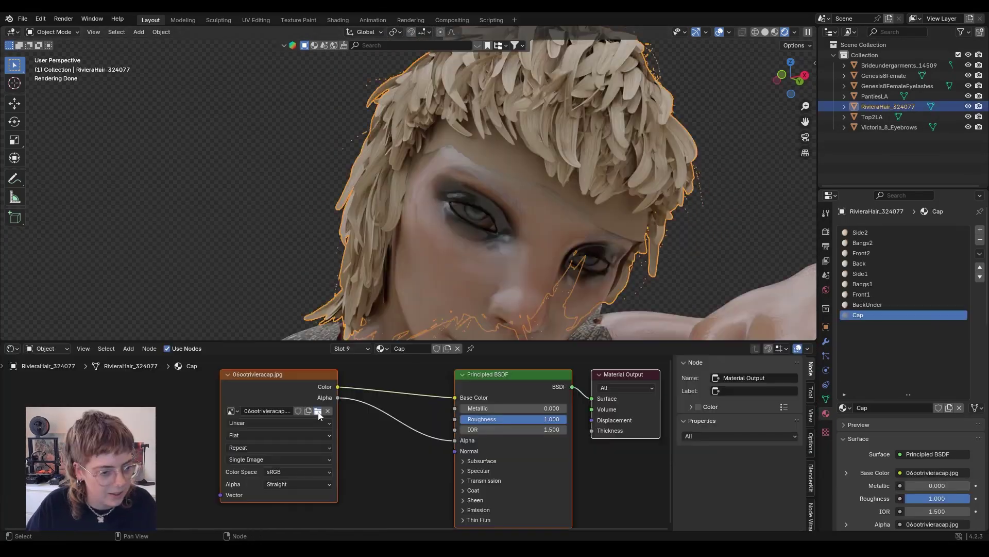
click(318, 412)
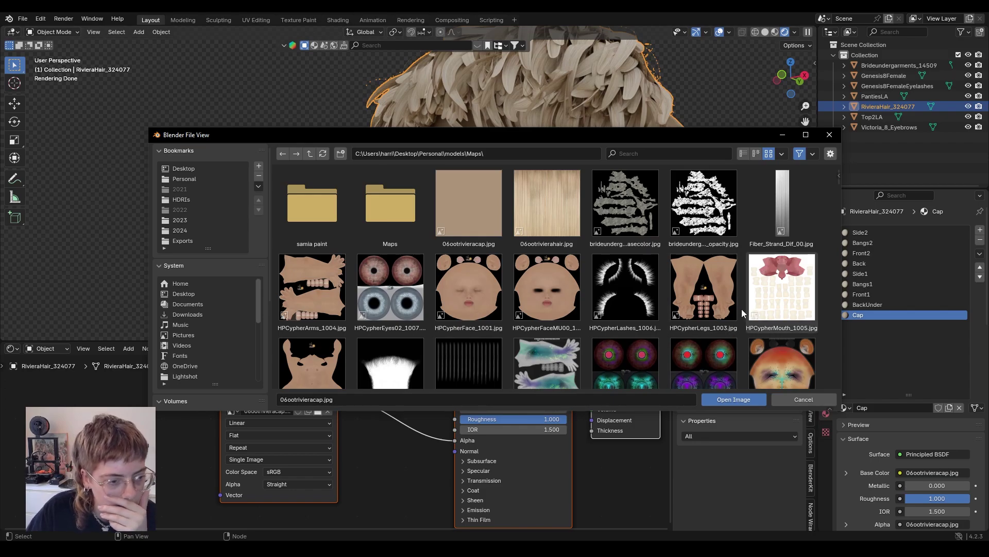
scroll(695, 306, down, 2)
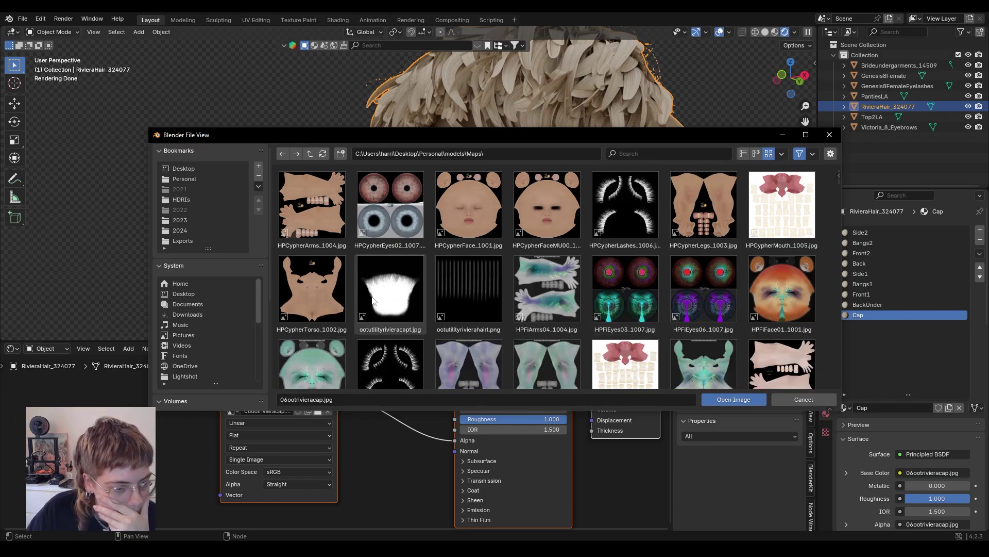
click(790, 399)
Step: Disconnect the Cap material's texture Alpha from the Principled BSDF and place a duplicate of the texture node below the original
drag(454, 440, 392, 462)
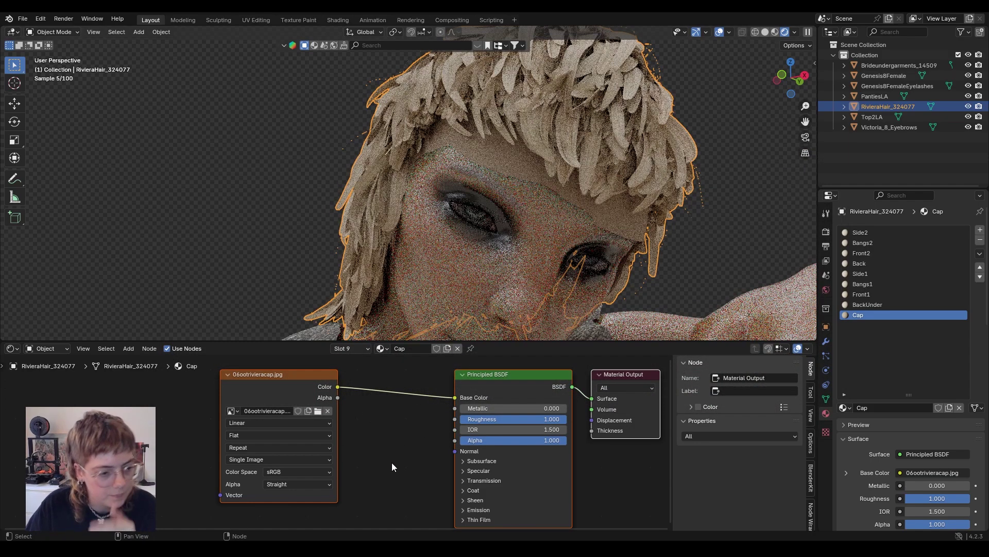
scroll(361, 422, down, 2)
click(317, 372)
key(shift+d)
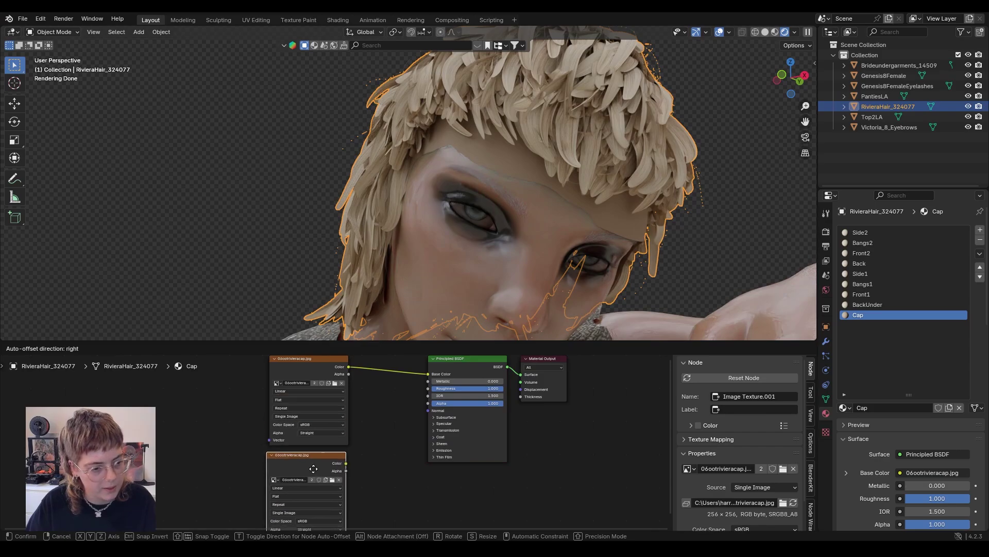
click(314, 468)
Step: Load ootutilityrivieracapt.jpg into the duplicated Cap texture node and connect its Color to the Principled BSDF's Alpha
click(331, 480)
double_click(380, 361)
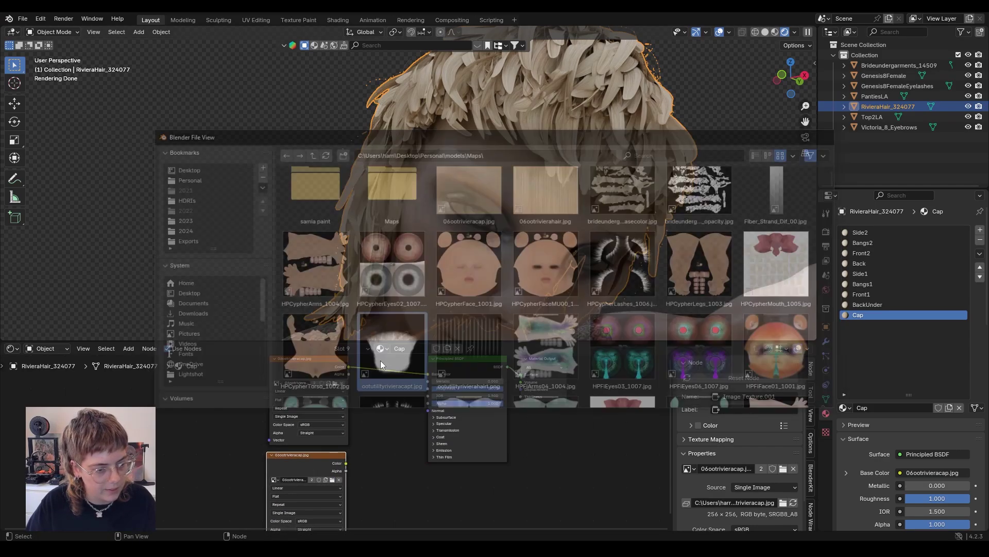
drag(346, 471, 426, 403)
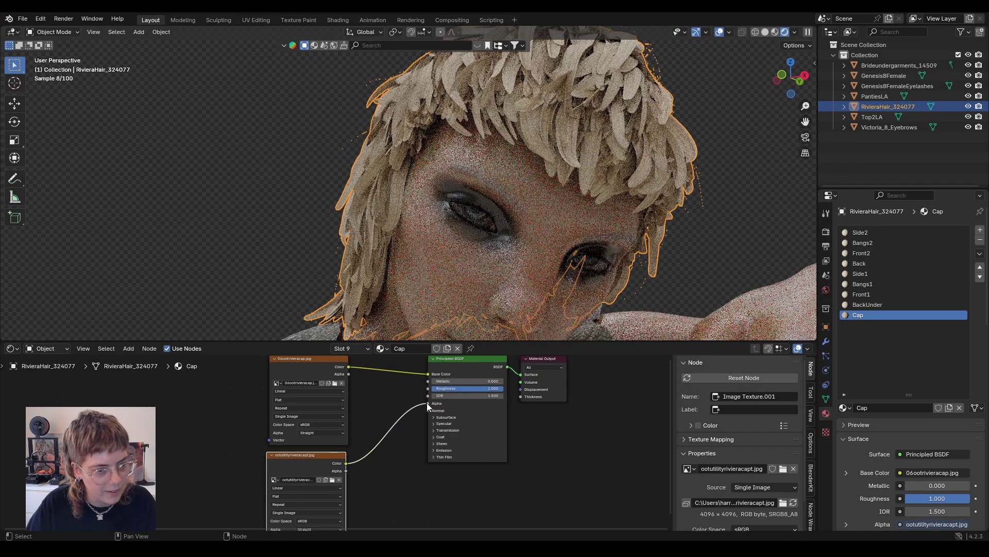
click(246, 205)
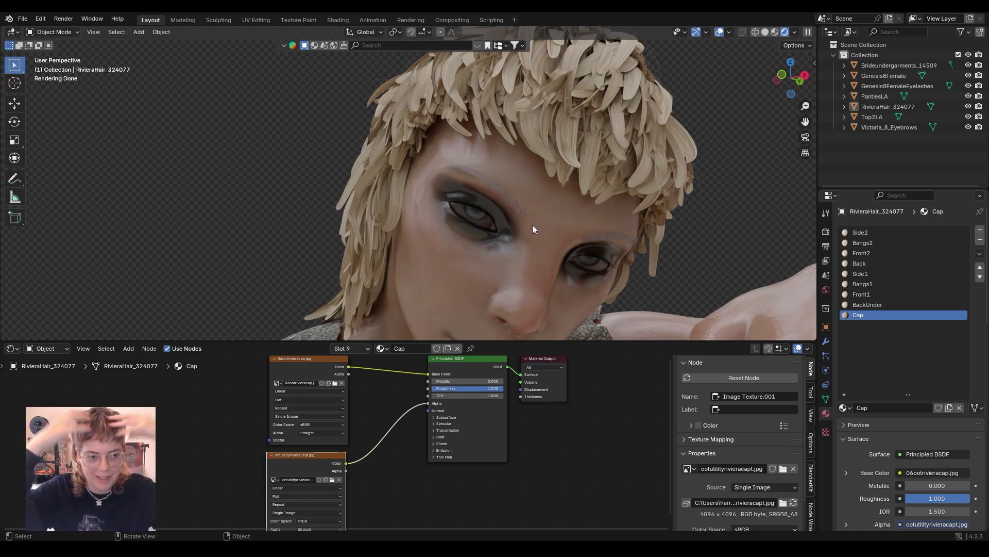
Step: Select the RivieraHair_324077 object and make its Bangs1 material active
click(532, 225)
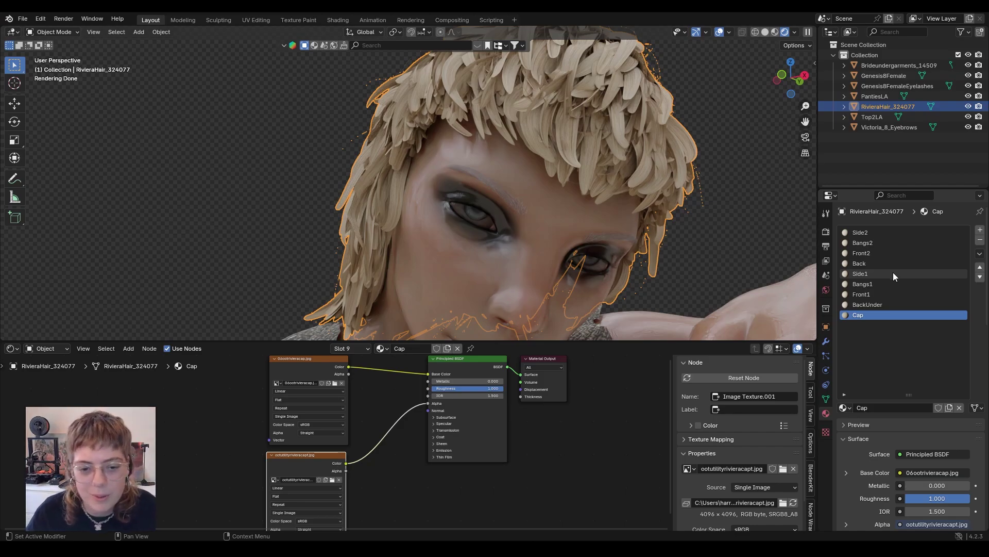
click(870, 284)
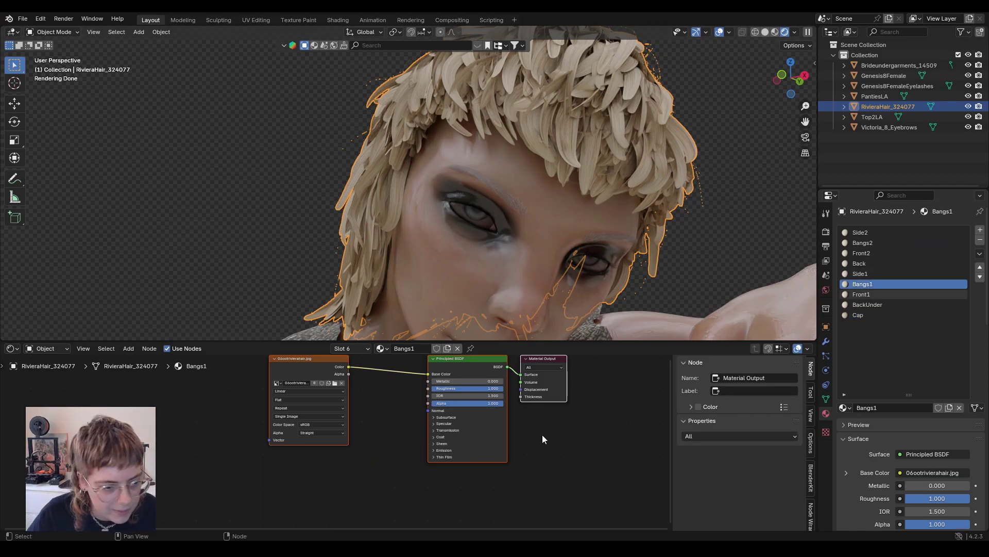
scroll(362, 412, up, 2)
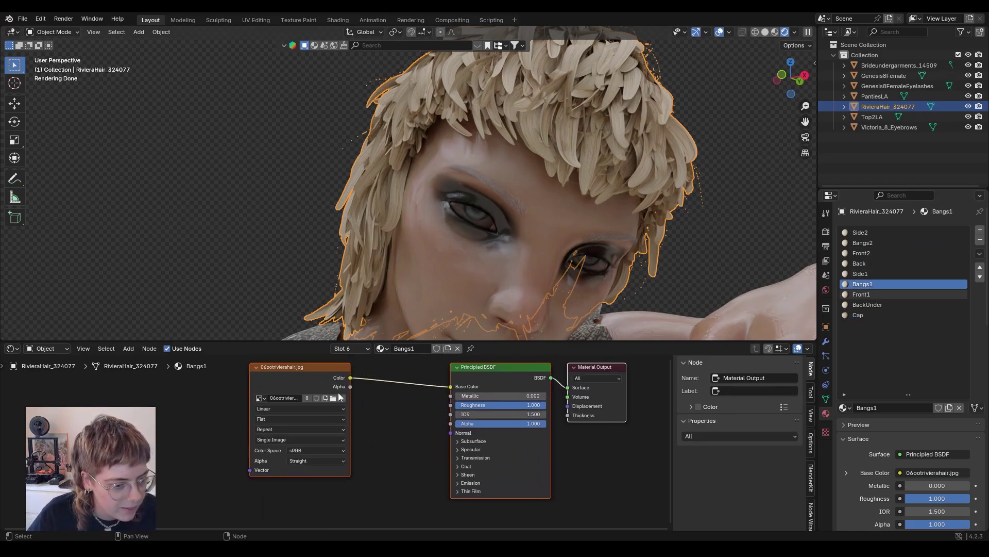
click(333, 398)
scroll(526, 317, down, 1)
scroll(527, 315, down, 1)
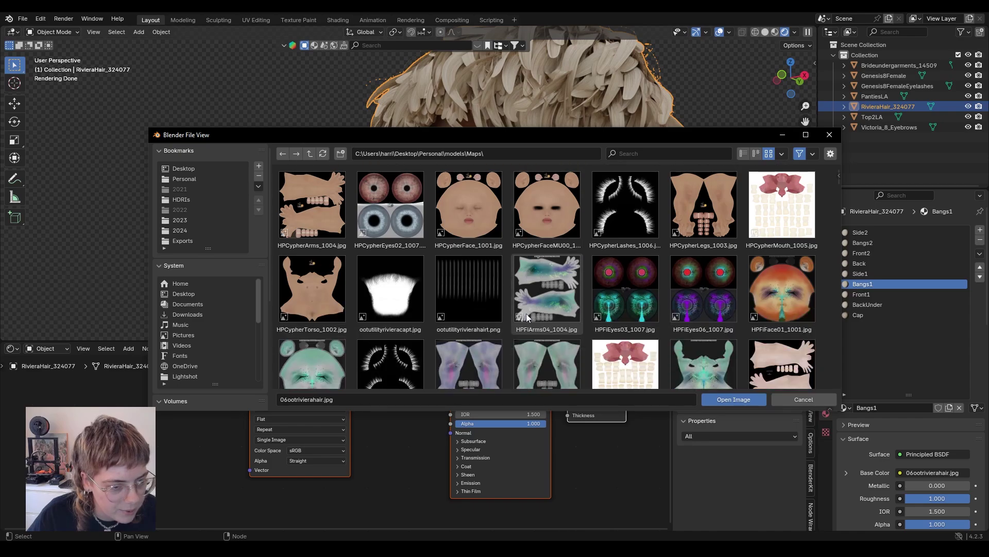
click(476, 291)
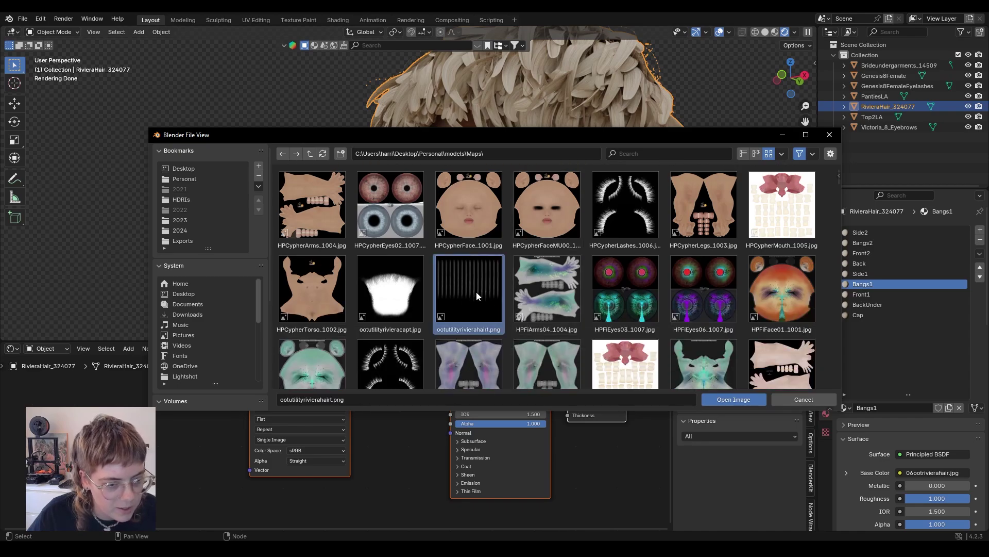
click(801, 400)
Step: Duplicate the Bangs1 material's hair texture node below the original and load ootutilityrivierahairt.png into the copy
scroll(330, 402, down, 2)
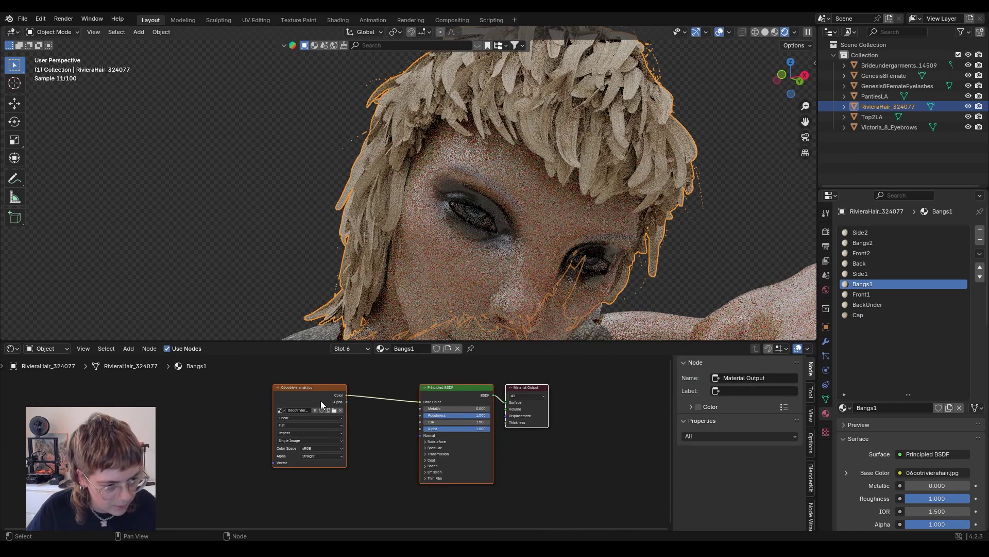
click(311, 398)
key(shift+d)
click(311, 488)
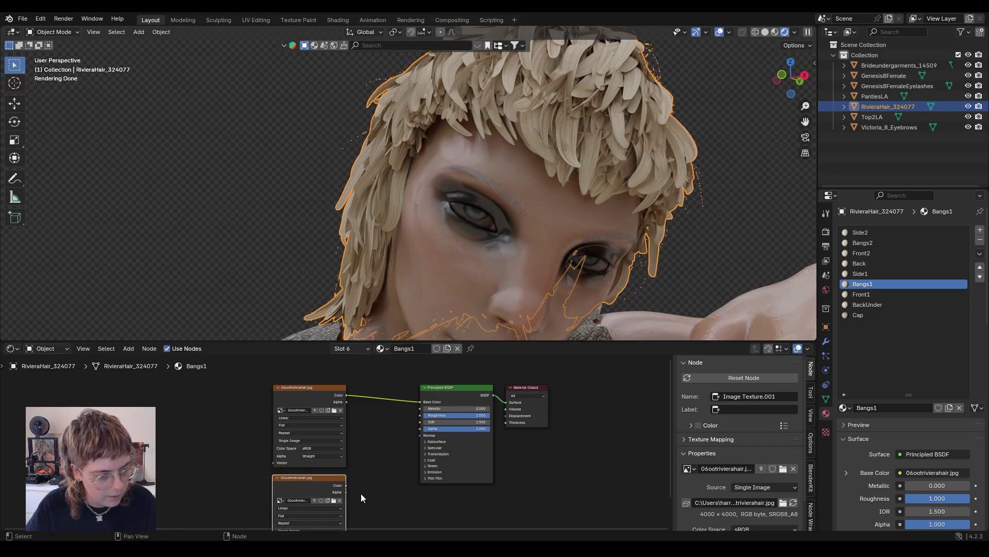
middle_drag(361, 493, 366, 453)
click(340, 461)
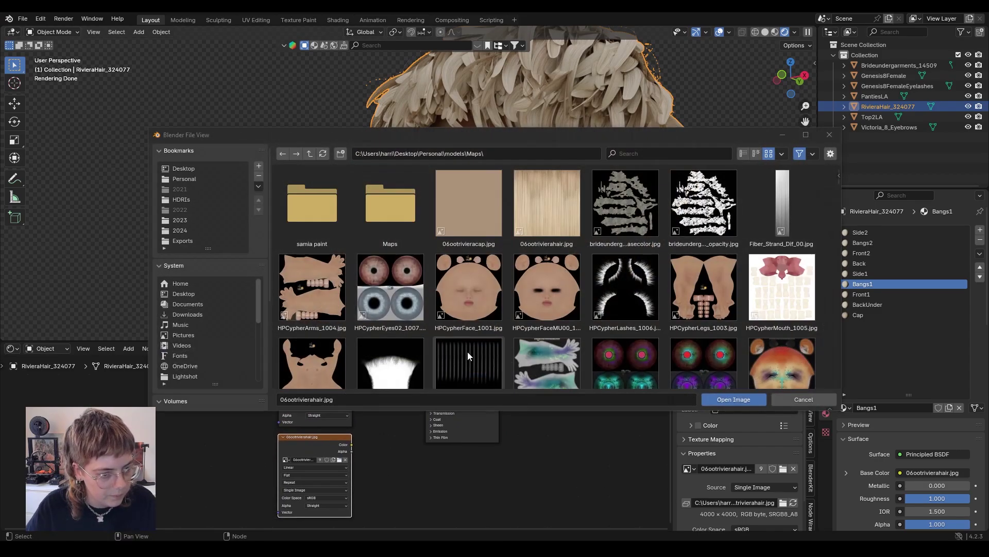
double_click(468, 351)
Step: Connect the Bangs1 opacity texture's Color to the Principled BSDF's Alpha and check the bangs up close
scroll(382, 449, up, 2)
middle_drag(391, 426, 391, 438)
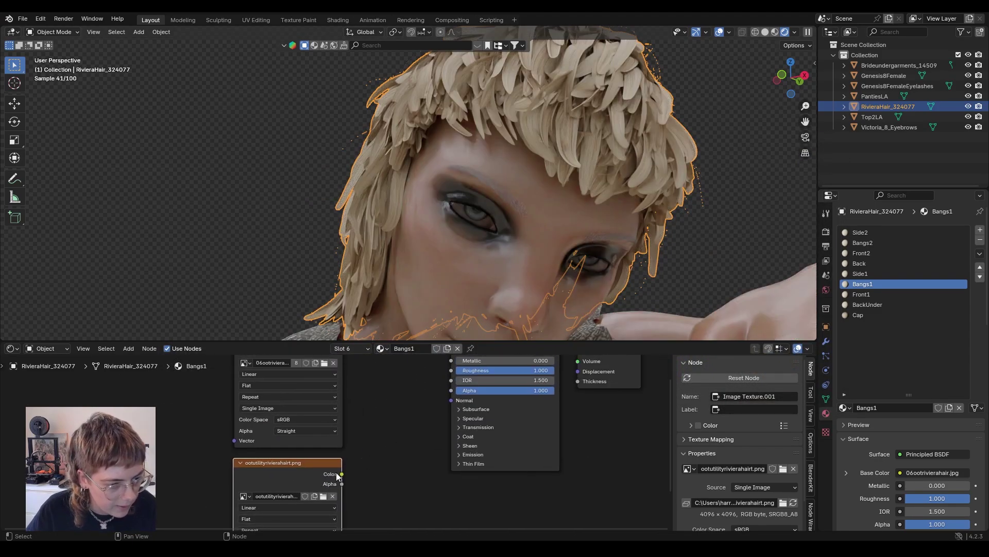
drag(340, 473, 451, 390)
middle_drag(593, 216, 752, 162)
click(752, 162)
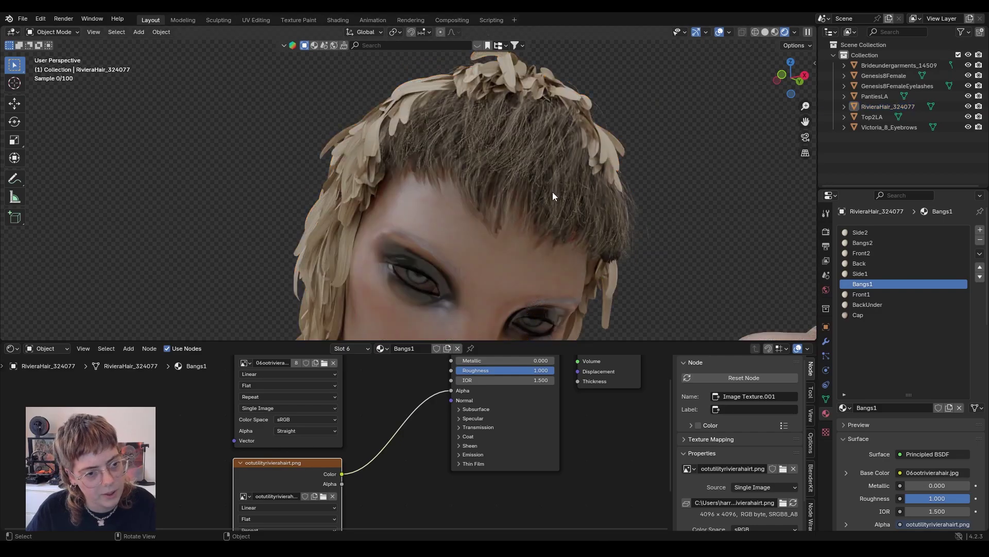
scroll(552, 192, up, 3)
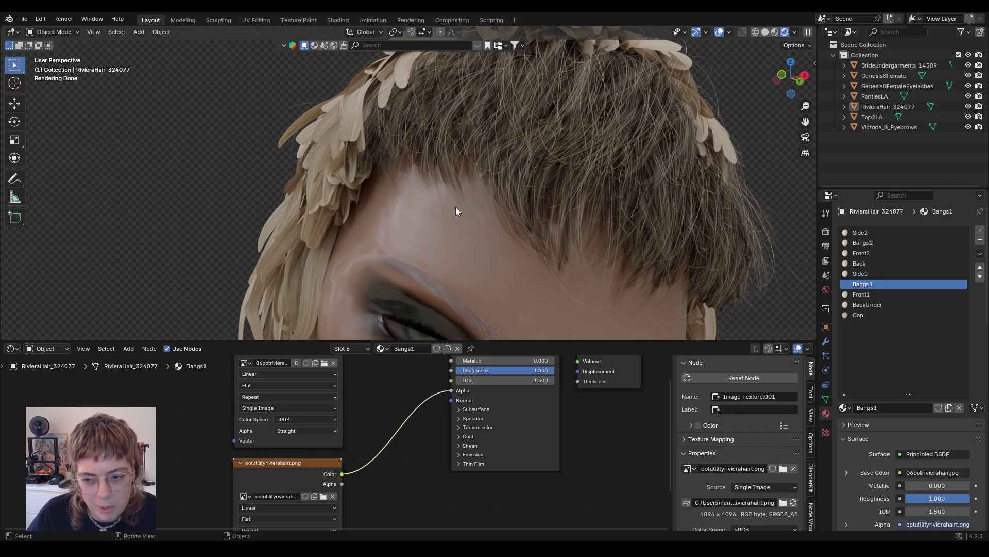
scroll(515, 187, down, 2)
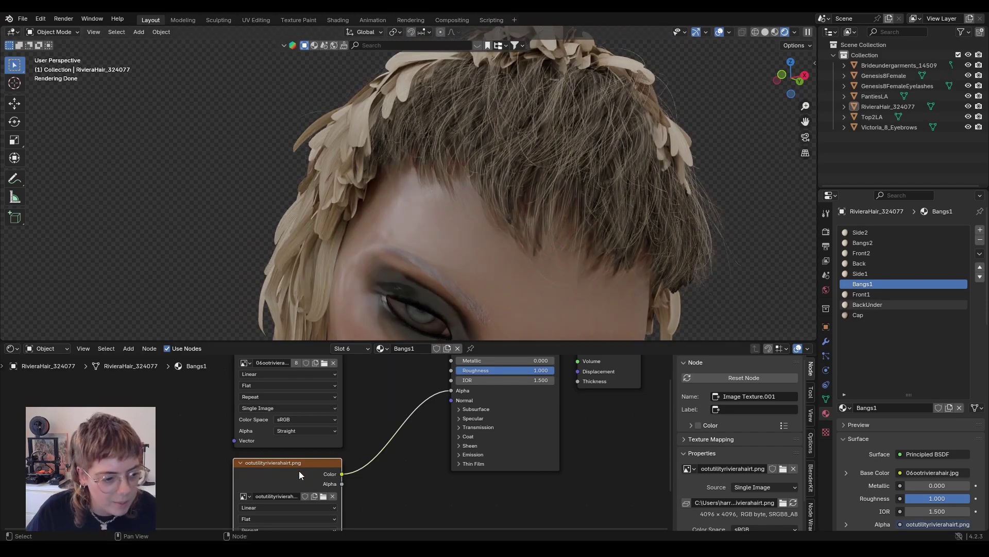
Step: Paste the ootutilityrivierahairt.png texture node into the Bangs2, Front2, Back and Side1 materials and connect its Color to each Principled BSDF's Alpha
click(864, 243)
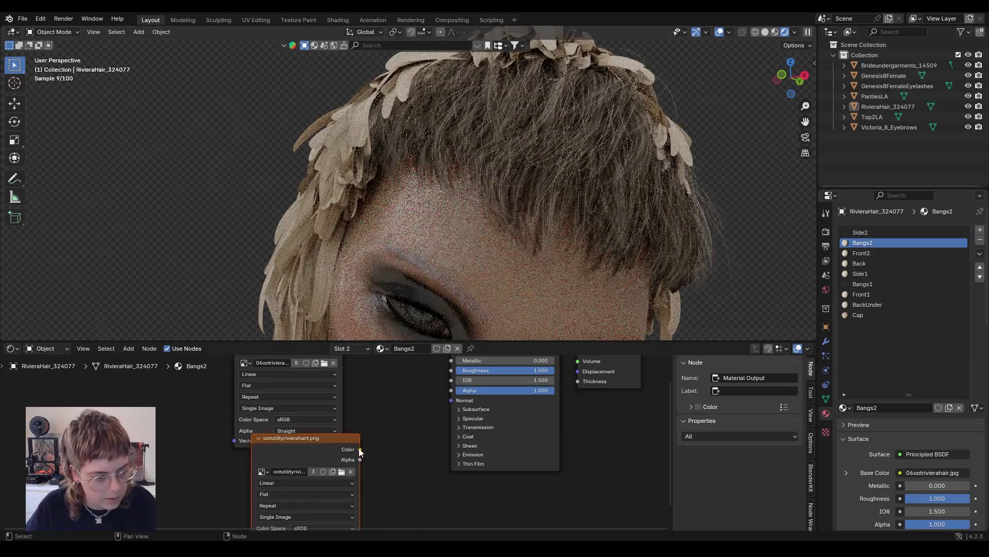
click(861, 253)
click(858, 264)
key(ctrl+v)
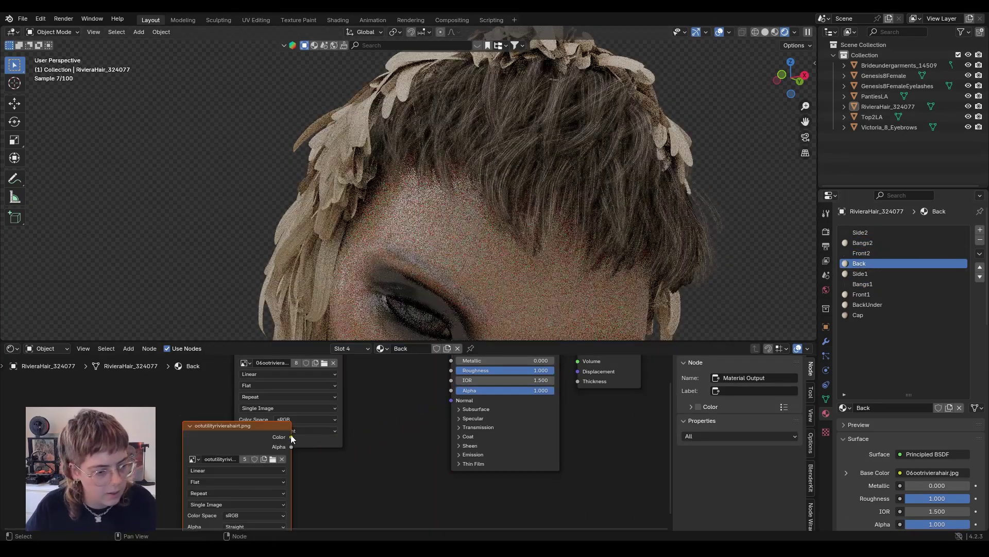
drag(291, 437, 451, 391)
click(858, 274)
key(ctrl+v)
drag(369, 435, 451, 392)
Step: Paste the hair opacity texture node into the Front1 and BackUnder materials and connect its Color to each Principled BSDF's Alpha
click(861, 295)
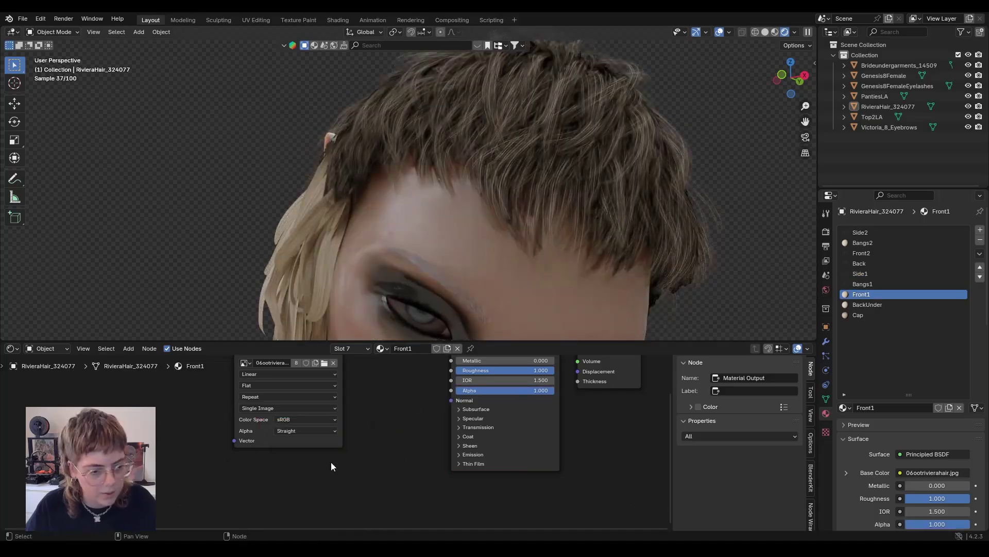
key(ctrl+v)
drag(387, 418, 452, 390)
click(867, 304)
key(ctrl+v)
drag(317, 453, 451, 390)
Step: Inspect the hair's transparency from the side, around the neck and from the front of the face
scroll(478, 246, down, 9)
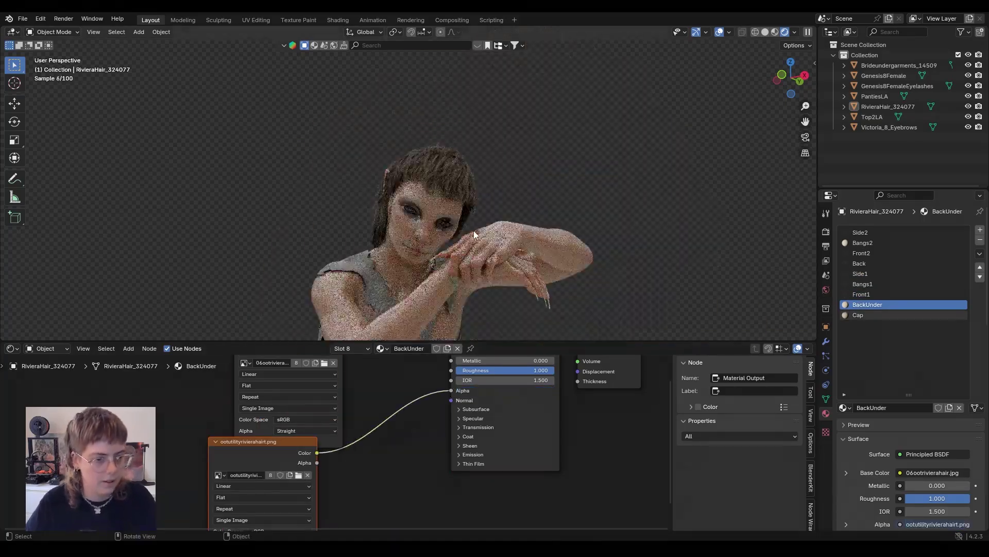
middle_drag(480, 246, 558, 255)
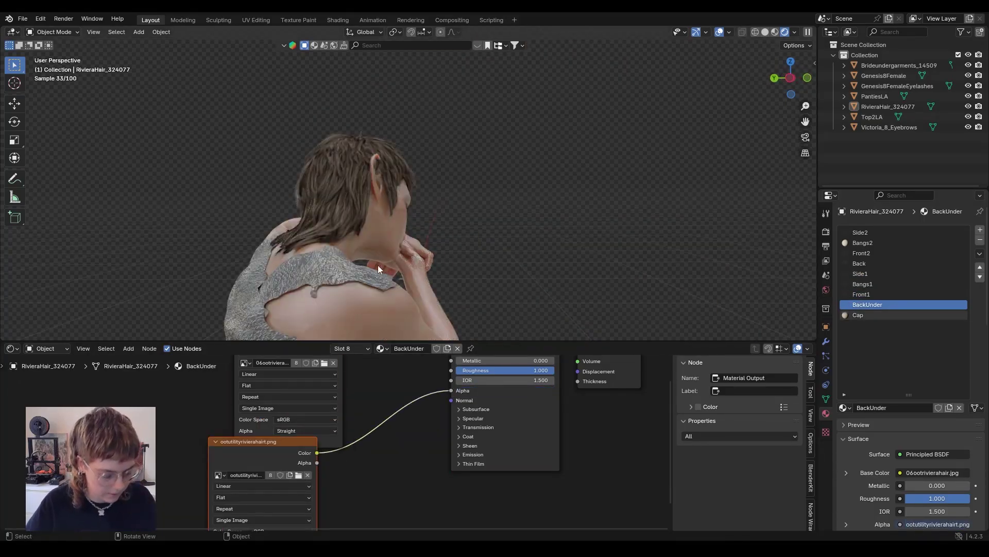
scroll(365, 264, up, 4)
shift+middle_drag(365, 264, 447, 151)
scroll(475, 202, up, 3)
shift+middle_drag(475, 202, 520, 273)
middle_drag(484, 268, 500, 213)
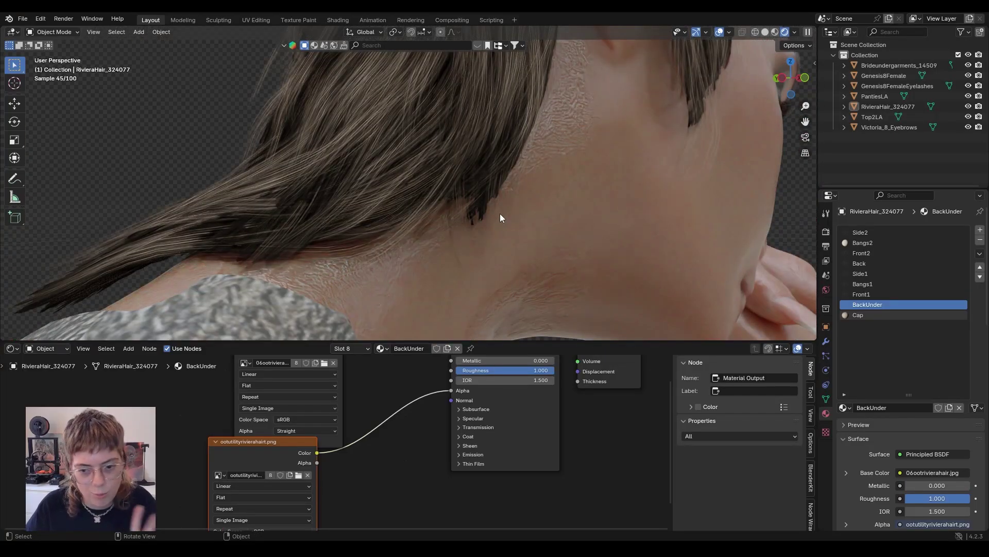
middle_drag(500, 213, 619, 224)
scroll(618, 224, down, 6)
middle_drag(503, 249, 437, 175)
scroll(499, 226, up, 7)
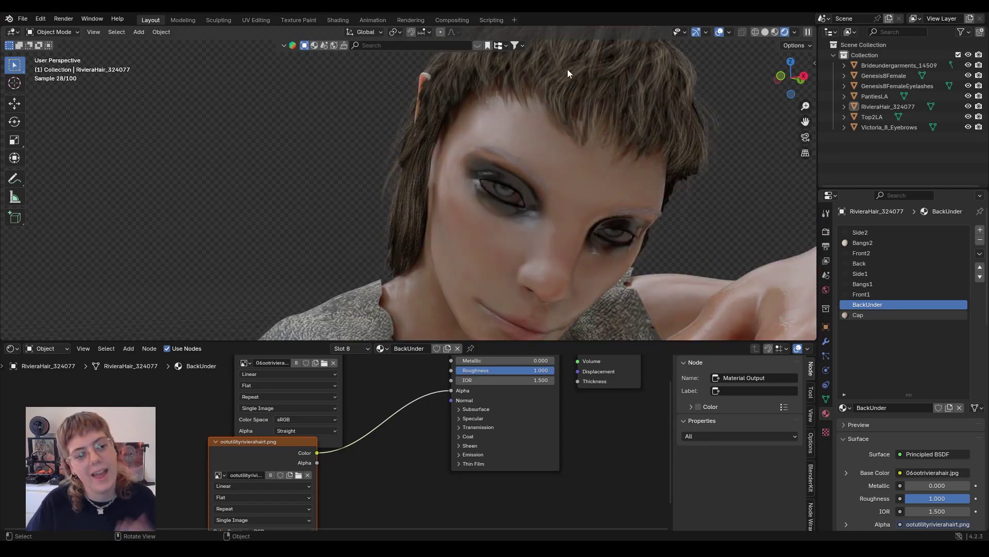
Step: Select the Victoria_8_Eyebrows object and hide the viewport overlays to see the eyebrows up close
click(528, 166)
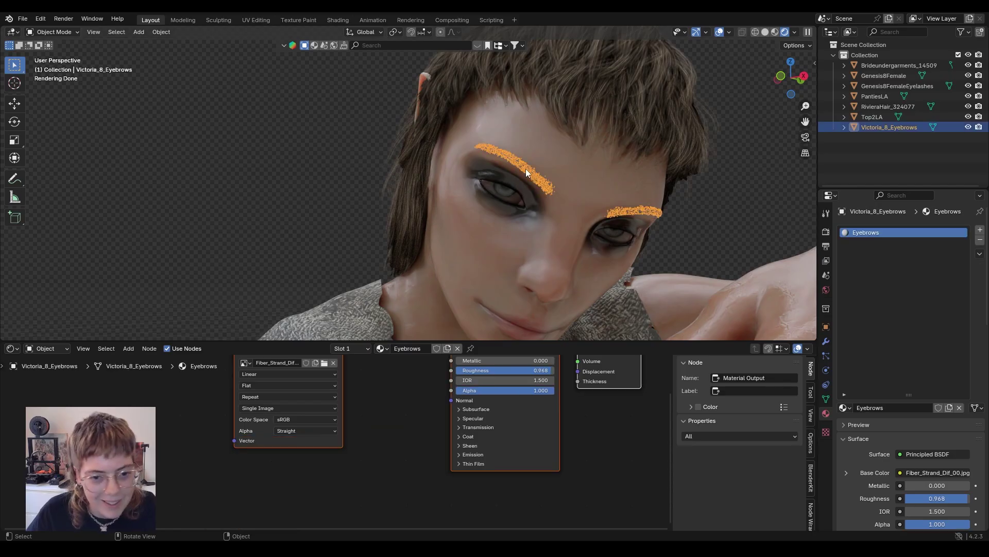
scroll(598, 243, up, 3)
middle_drag(607, 248, 372, 240)
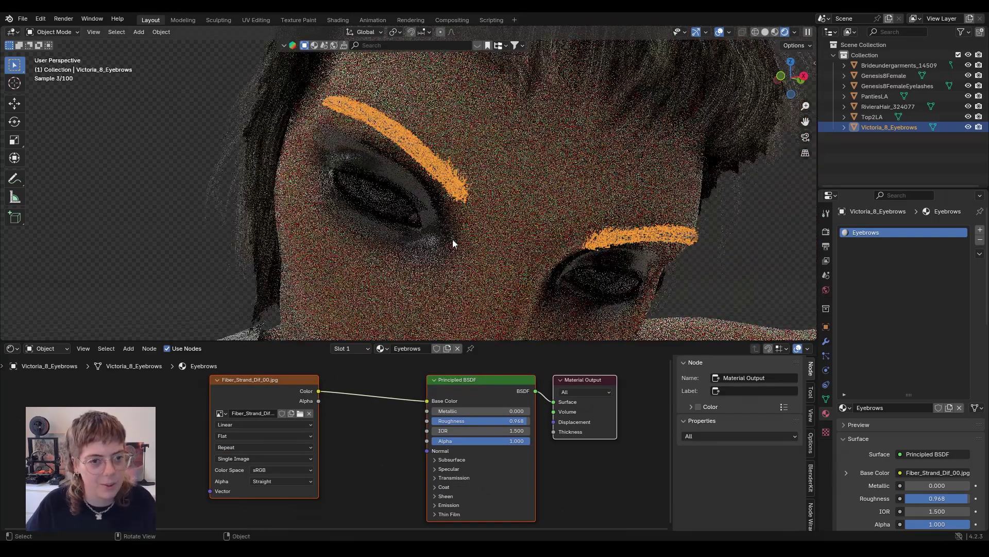
scroll(558, 225, down, 5)
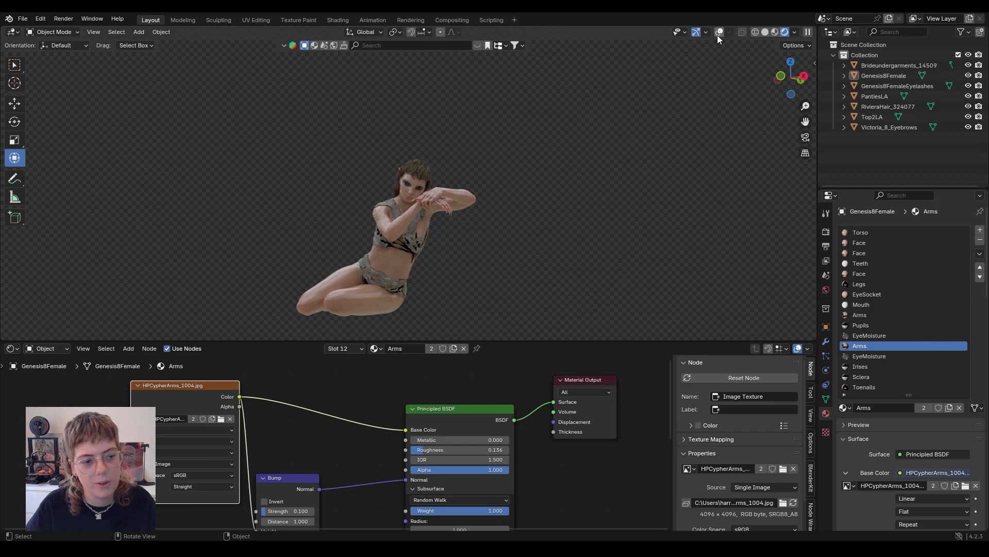
click(719, 32)
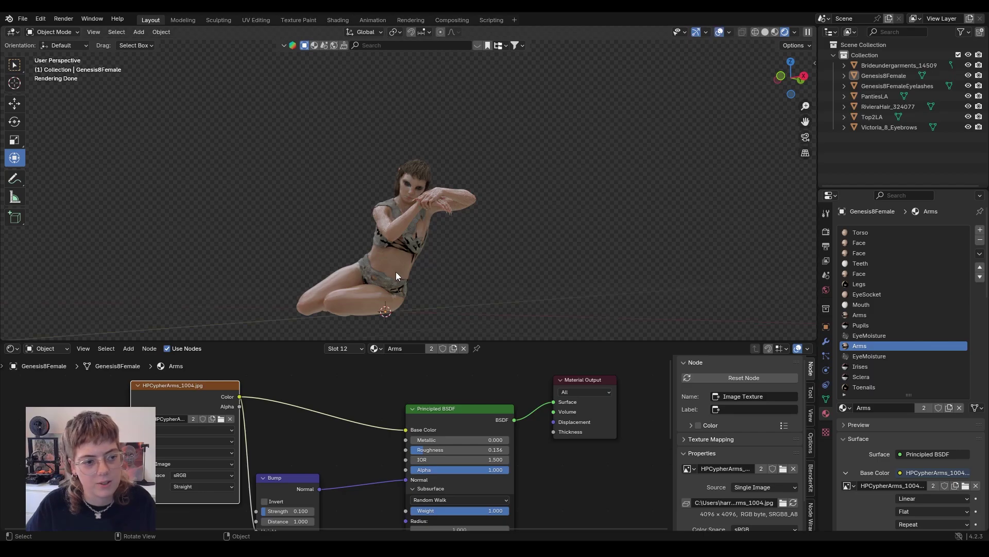
scroll(412, 246, up, 8)
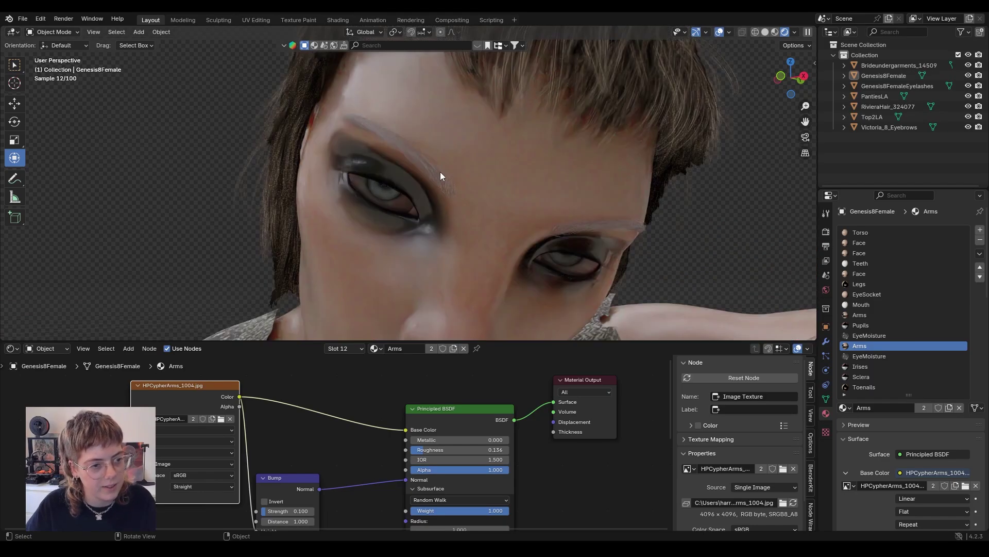
click(442, 173)
click(720, 33)
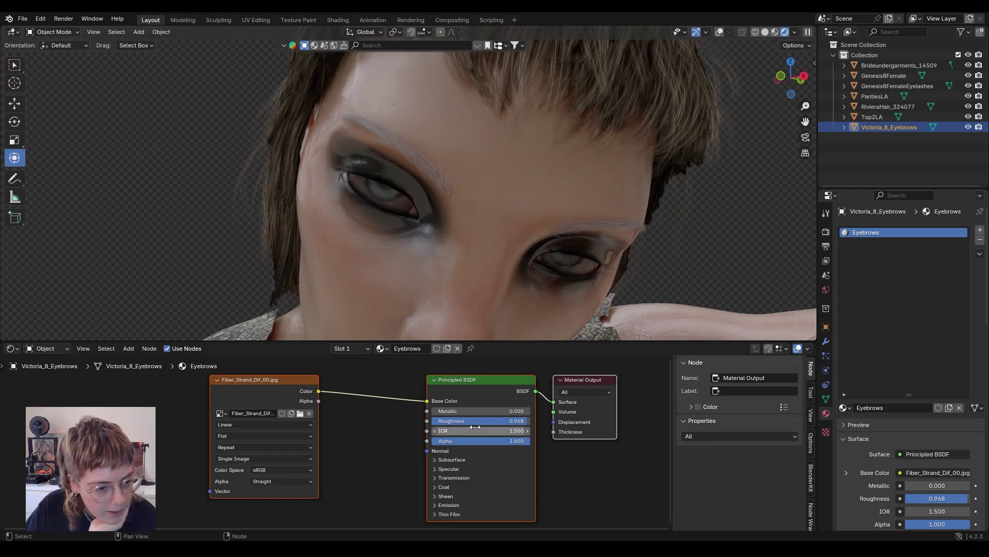
Step: Disconnect the Fiber_Strand_Dif_00.jpg texture from the Eyebrows material's Base Color and set that color to pale cream, hex FFEACF
drag(428, 400, 340, 419)
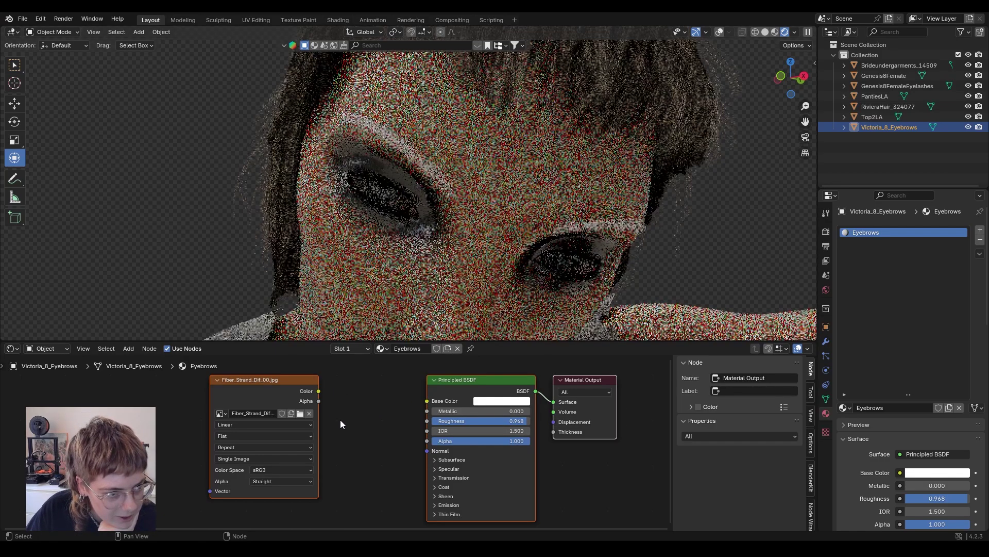
click(501, 401)
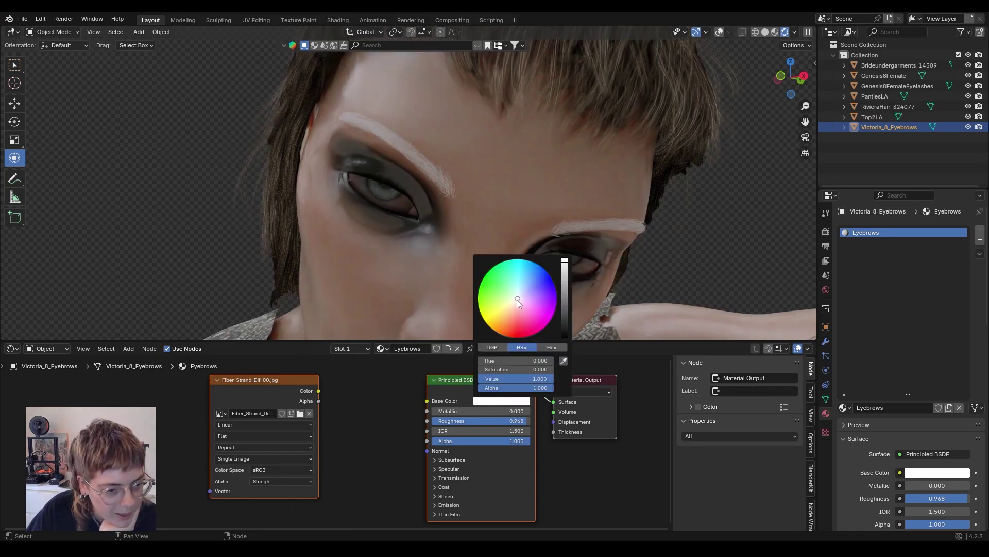
drag(518, 300, 514, 304)
middle_drag(379, 467, 378, 454)
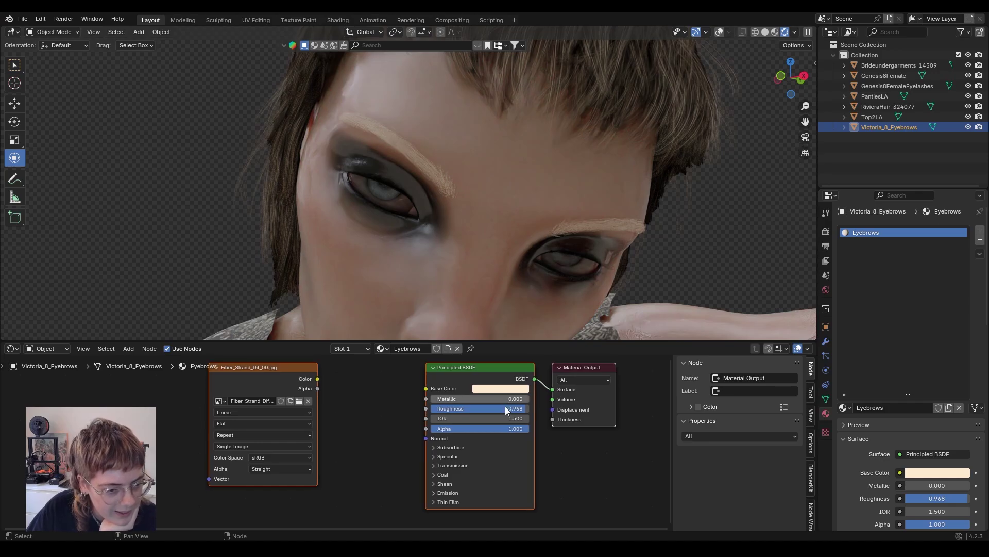
Step: Lower the Eyebrows material's Roughness to about 0.118 and raise its Subsurface Weight to 1.000
drag(505, 408, 464, 408)
click(454, 449)
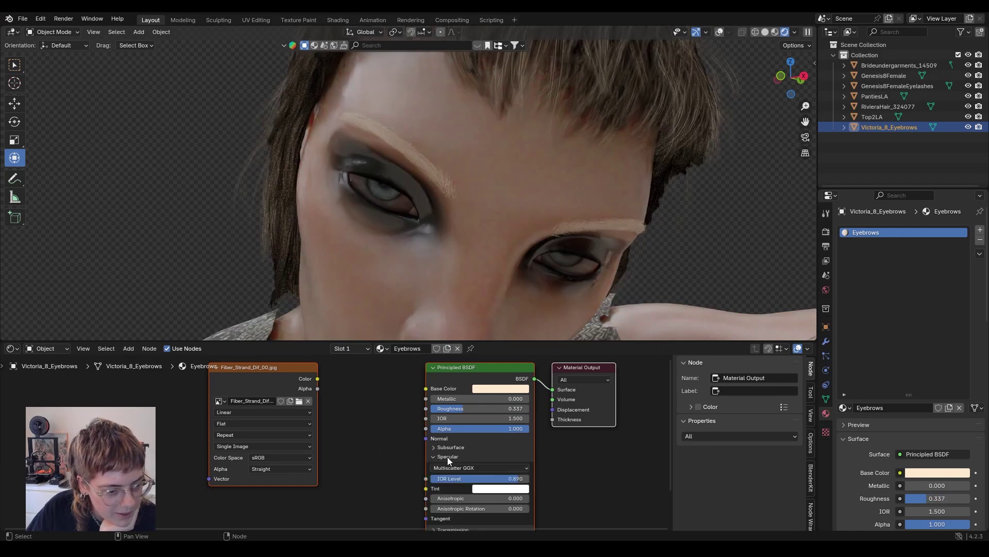
drag(448, 468, 479, 468)
click(456, 449)
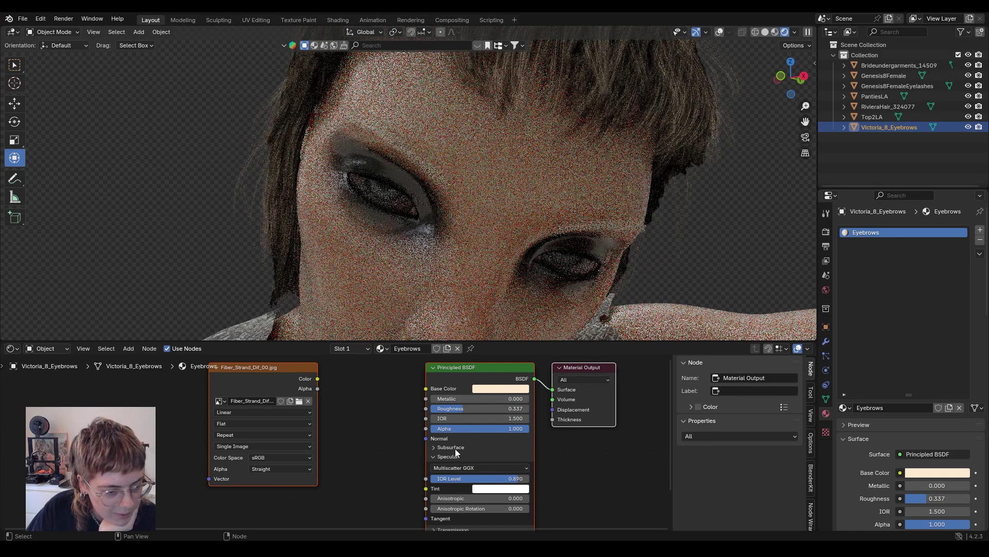
click(441, 456)
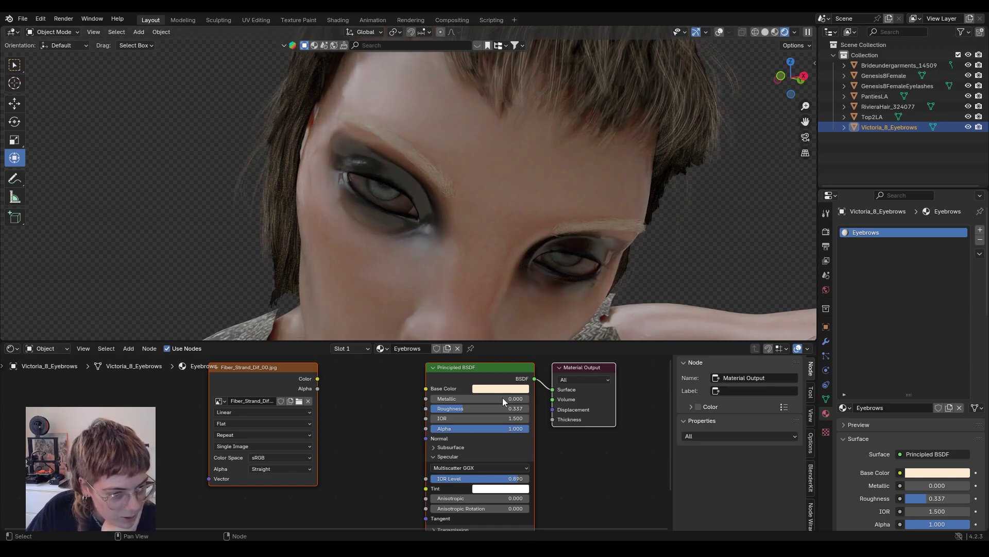
drag(505, 409, 491, 408)
click(453, 447)
drag(479, 469, 498, 469)
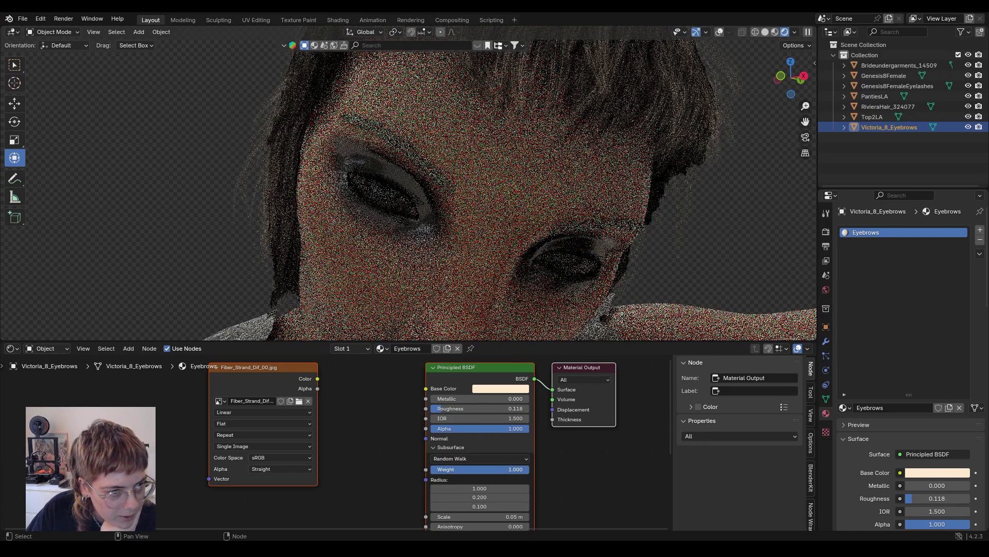
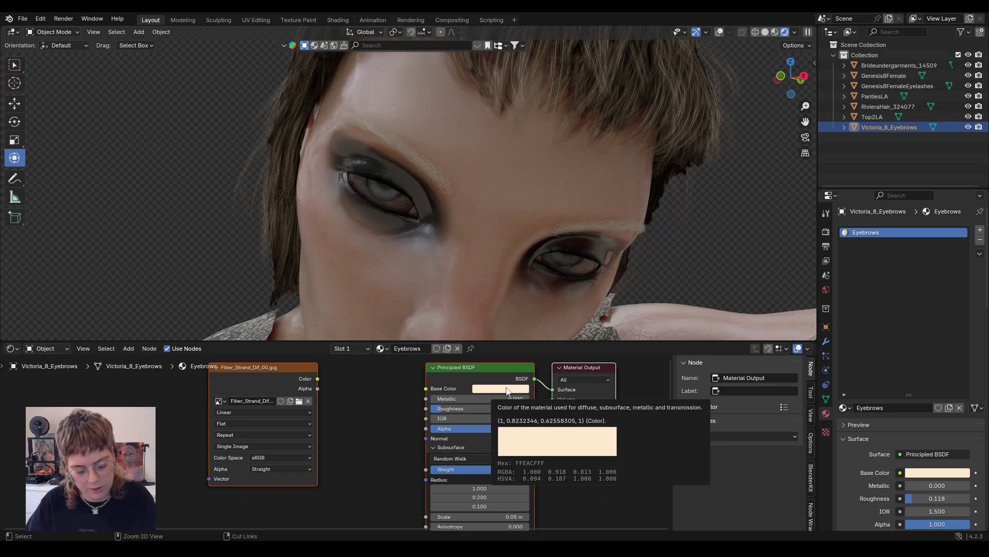
Step: In the RivieraHair_324077 object's Bangs1 material, disconnect the hair texture from Base Color and paste the eyebrows' cream color there
click(601, 73)
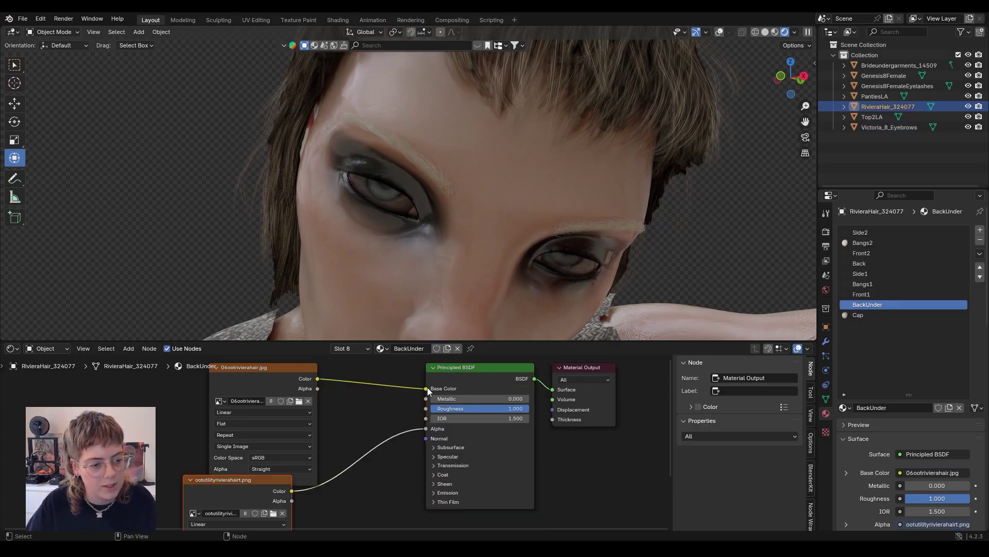
click(862, 284)
drag(426, 388, 369, 401)
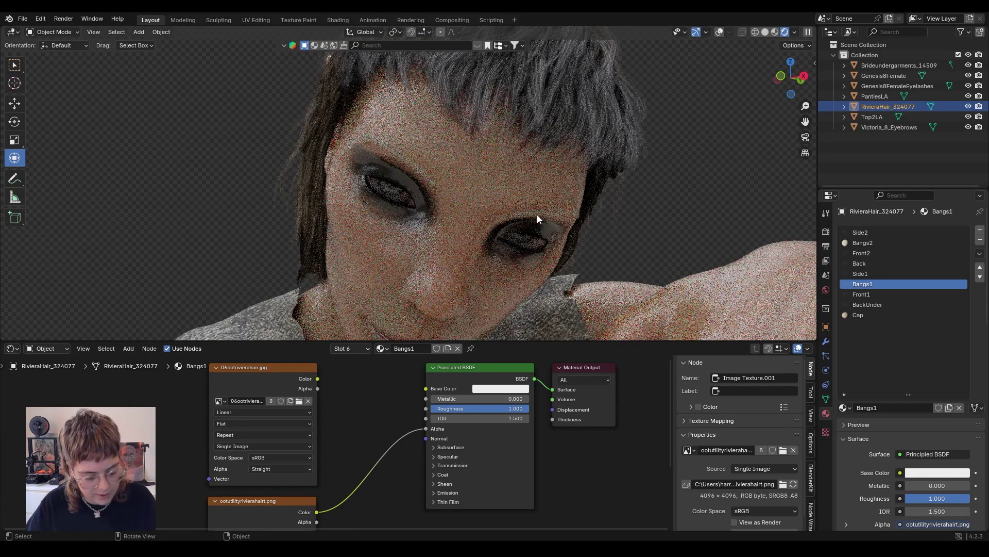
middle_drag(537, 215, 555, 231)
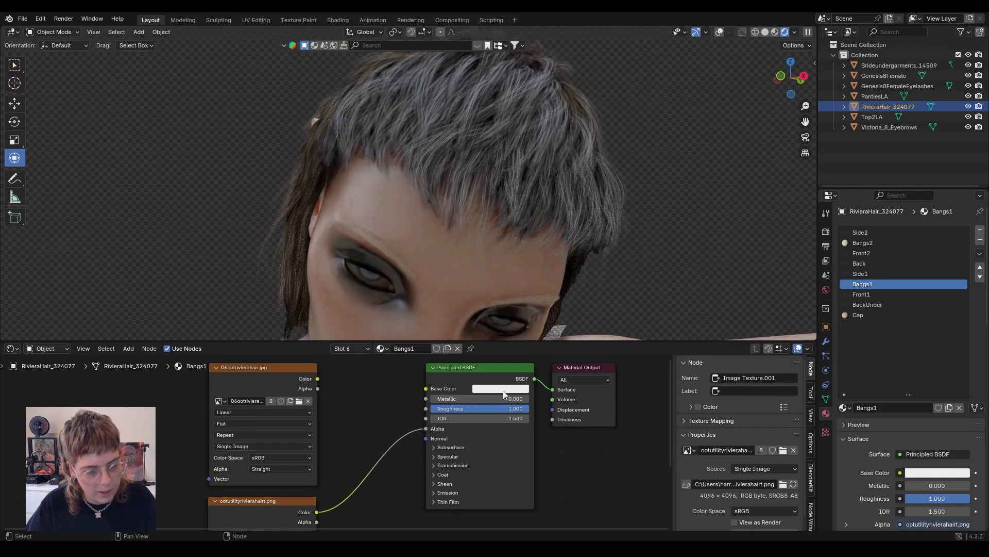
key(ctrl+v)
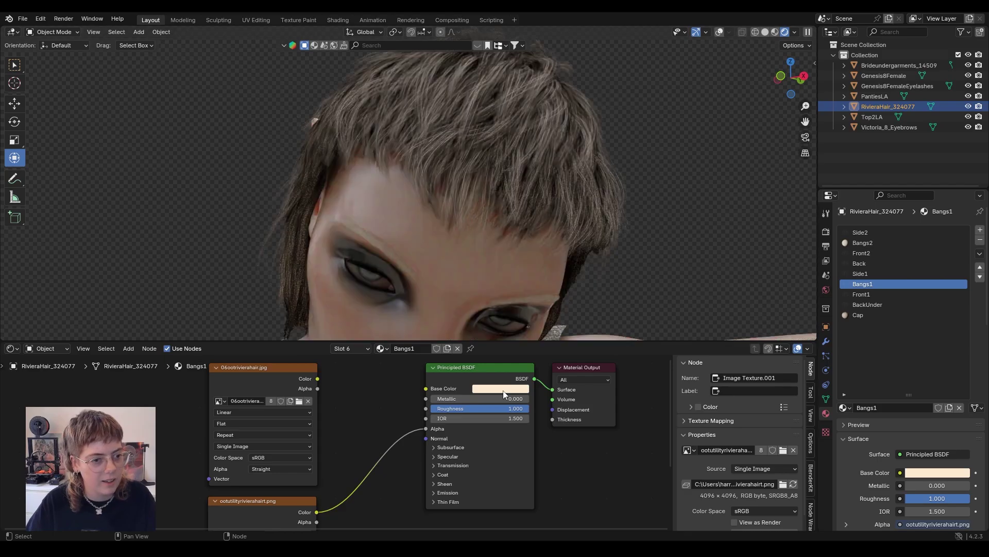
Step: Replace the texture on Base Color with the copied cream color in the Front1 and BackUnder materials, and make Cap active
click(861, 294)
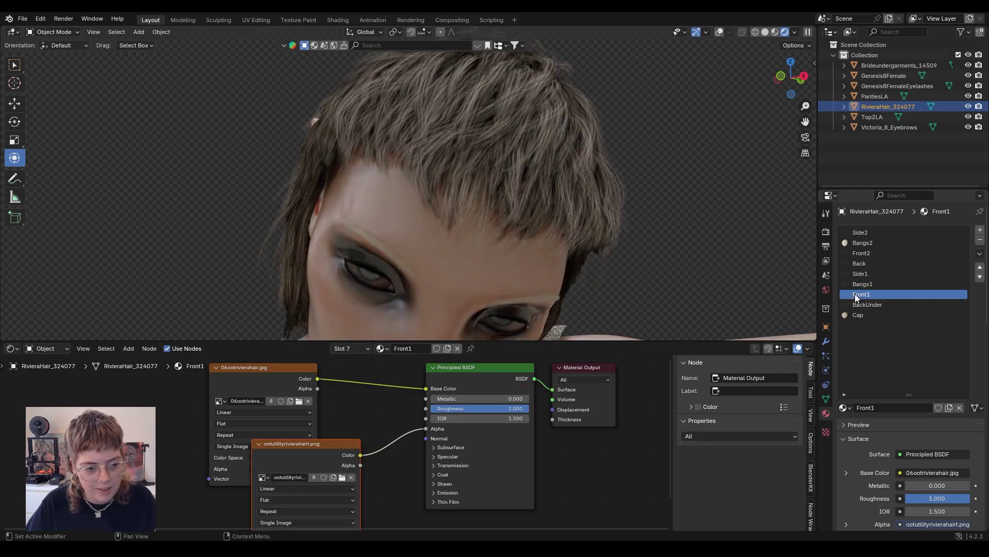
drag(317, 378, 399, 389)
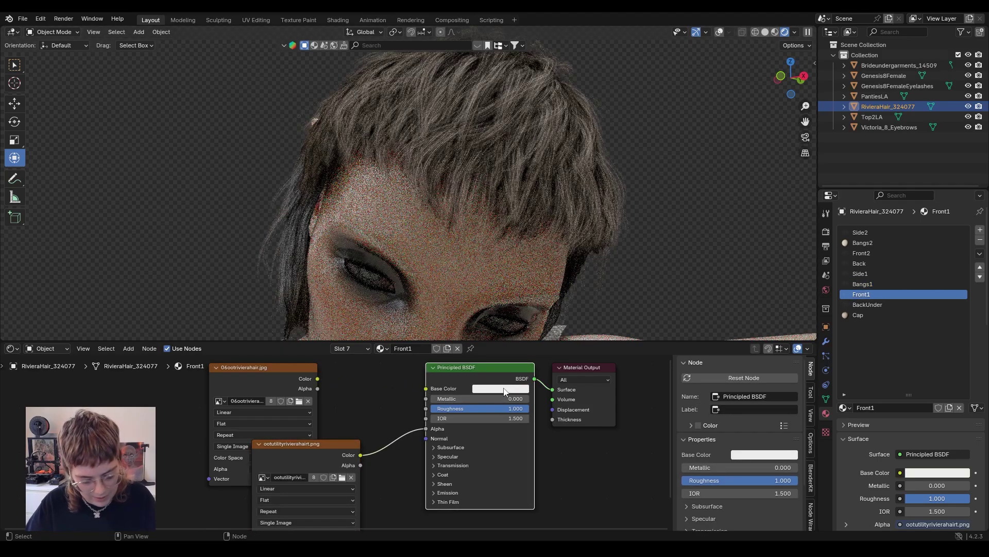
key(ctrl+v)
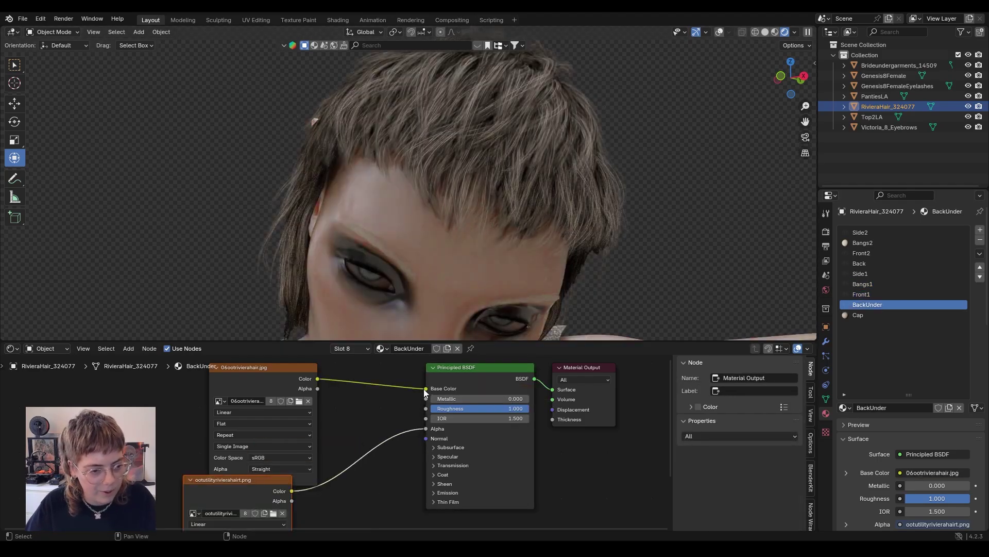
drag(426, 388, 397, 390)
key(ctrl+v)
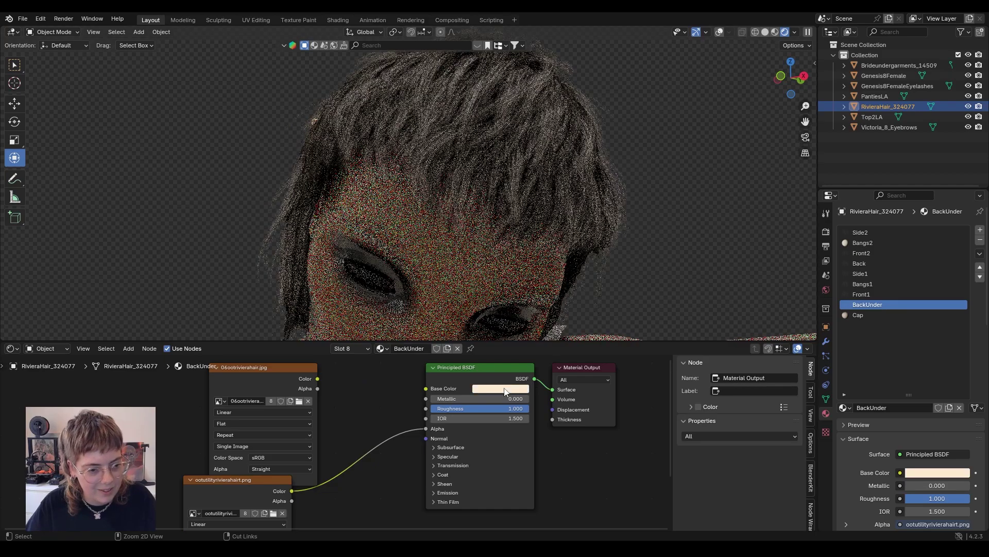
click(859, 315)
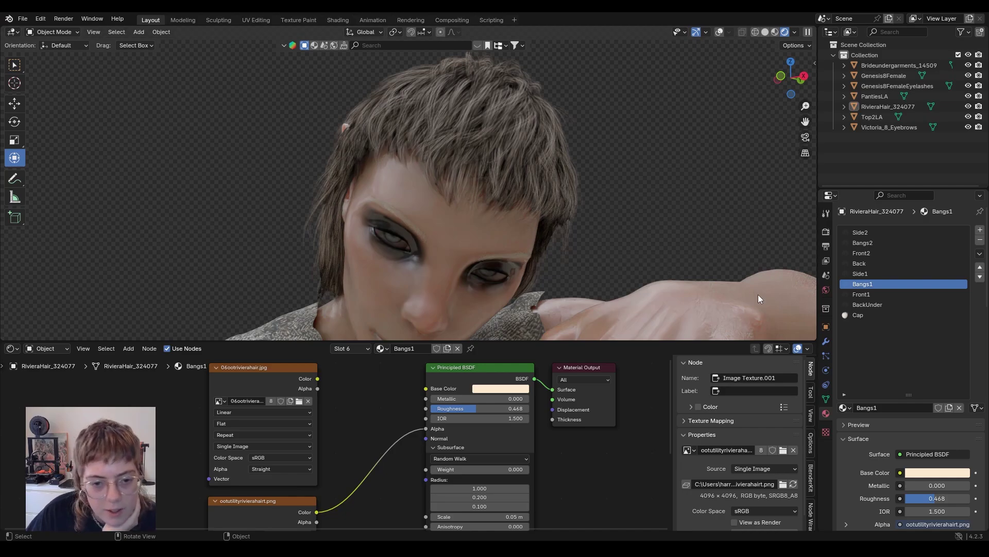
Step: In the render's Light Paths settings, set the maximum Transparent bounces to 50
click(826, 232)
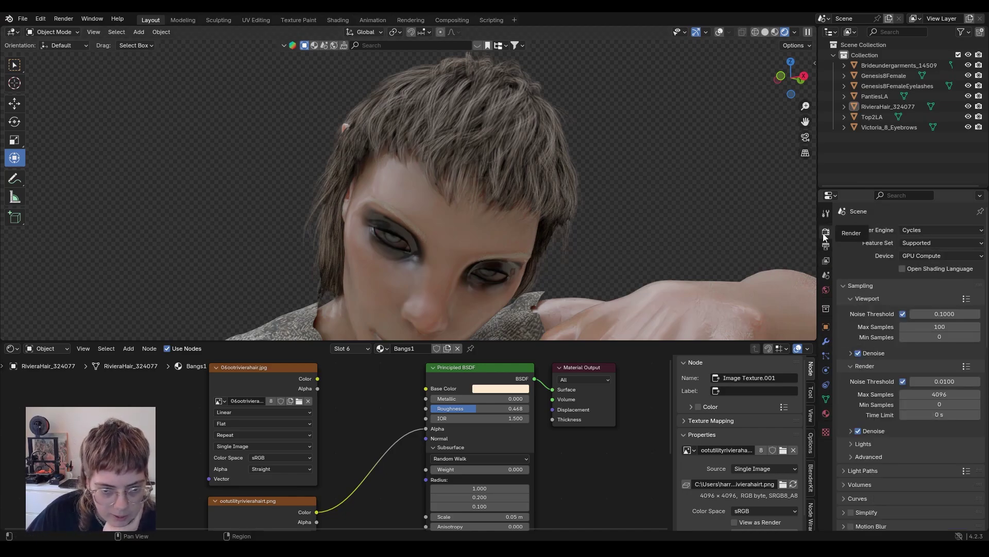
scroll(902, 439, down, 4)
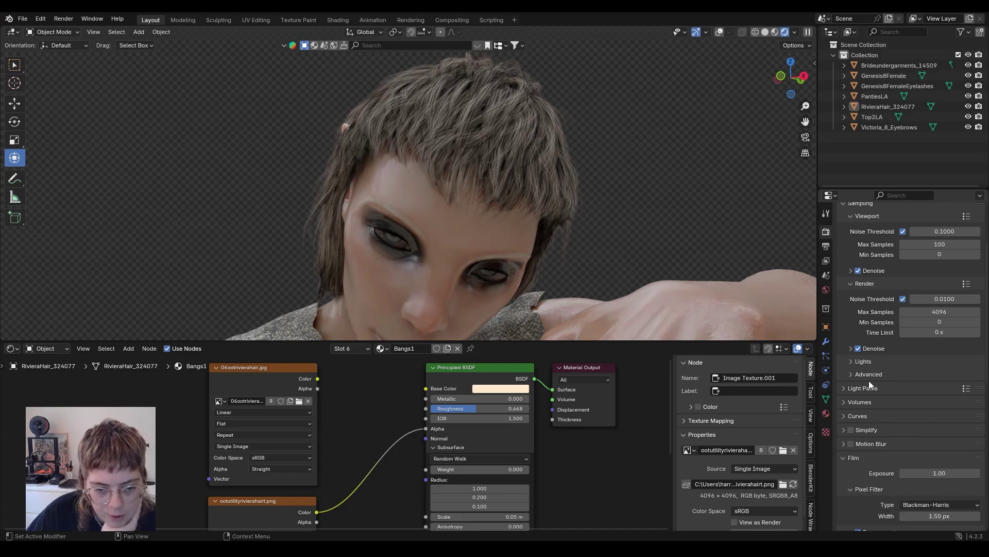
click(870, 387)
scroll(861, 474, down, 2)
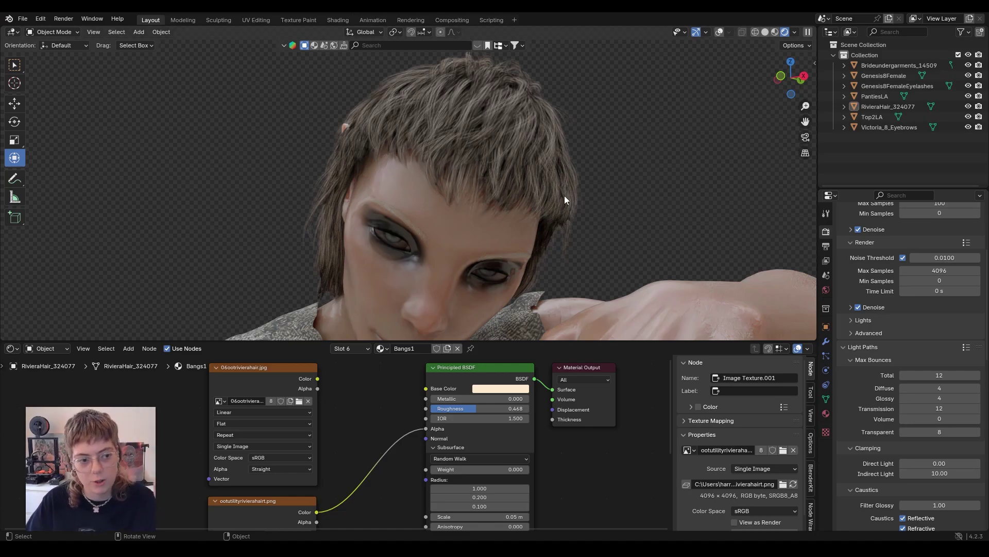
scroll(518, 181, up, 4)
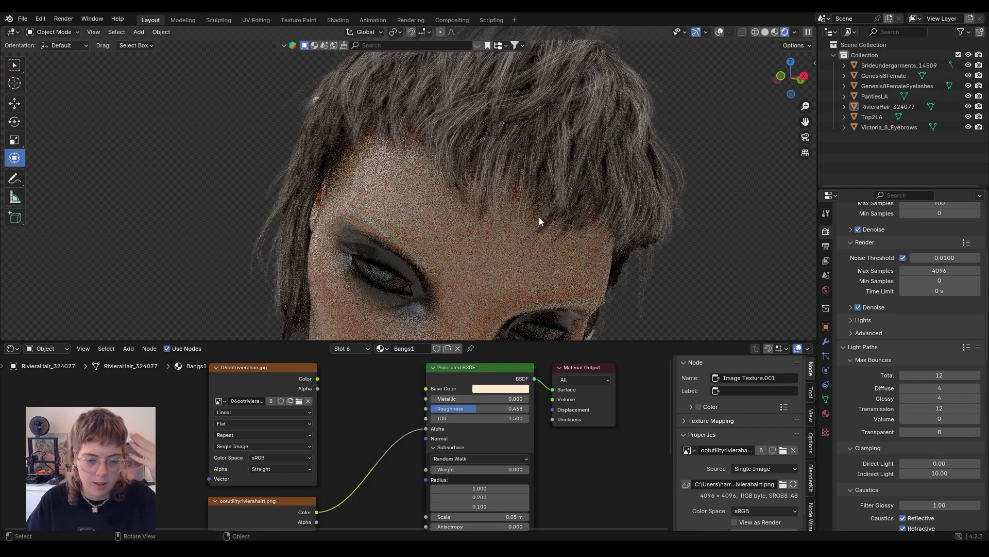
click(944, 432)
text(50)
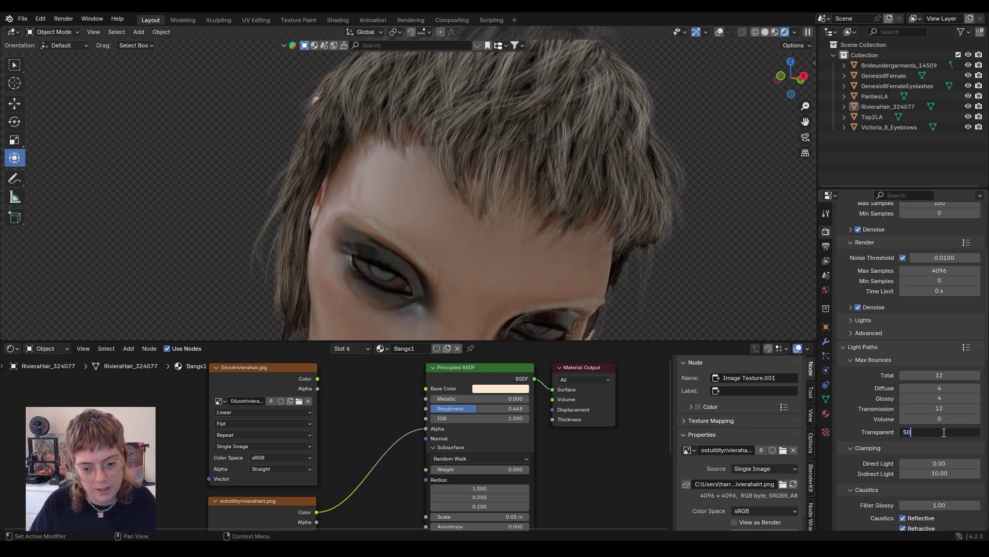
key(Return)
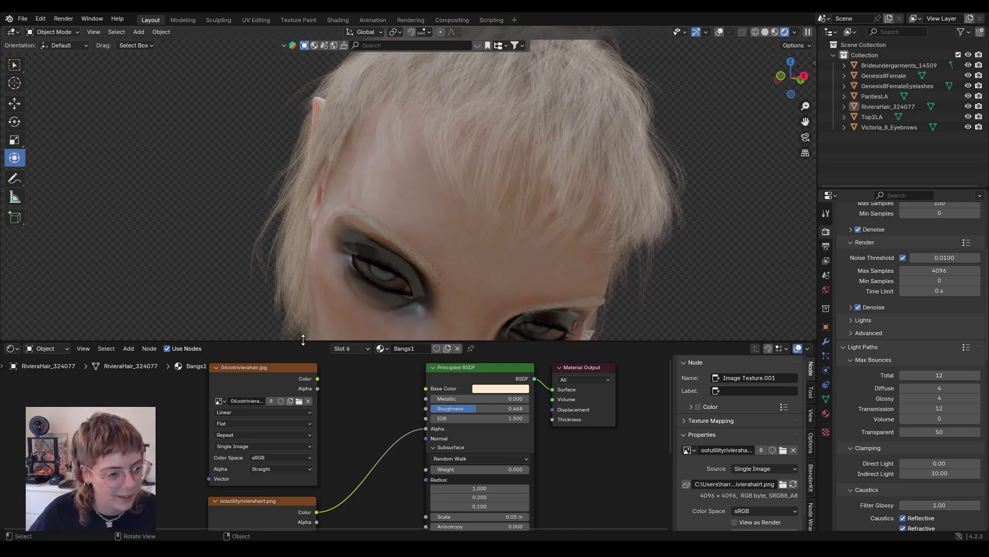
Step: Enlarge the 3D viewport and identify the Brideundergarments_14509 garment by hiding it and showing it again
drag(303, 340, 303, 472)
scroll(261, 317, down, 5)
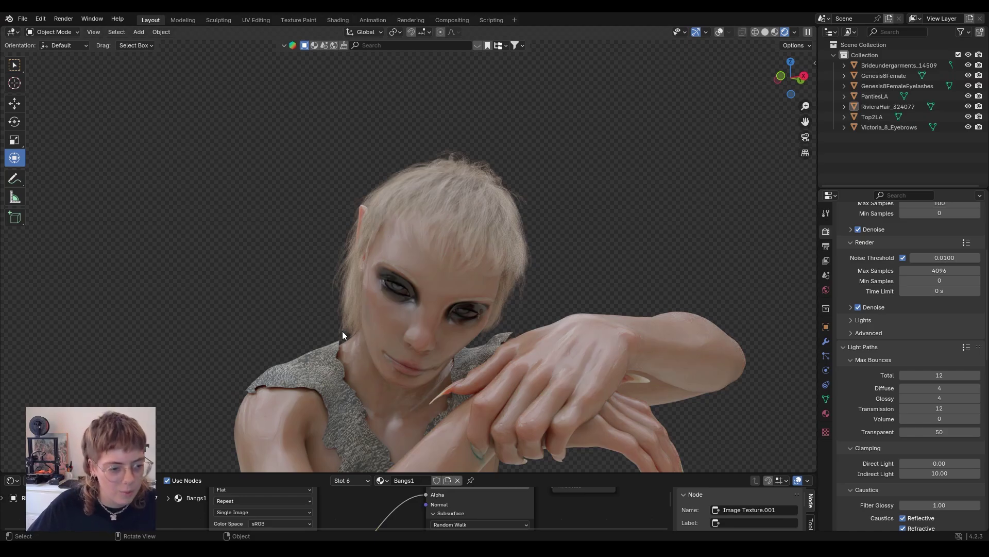
shift+middle_drag(499, 248, 525, 135)
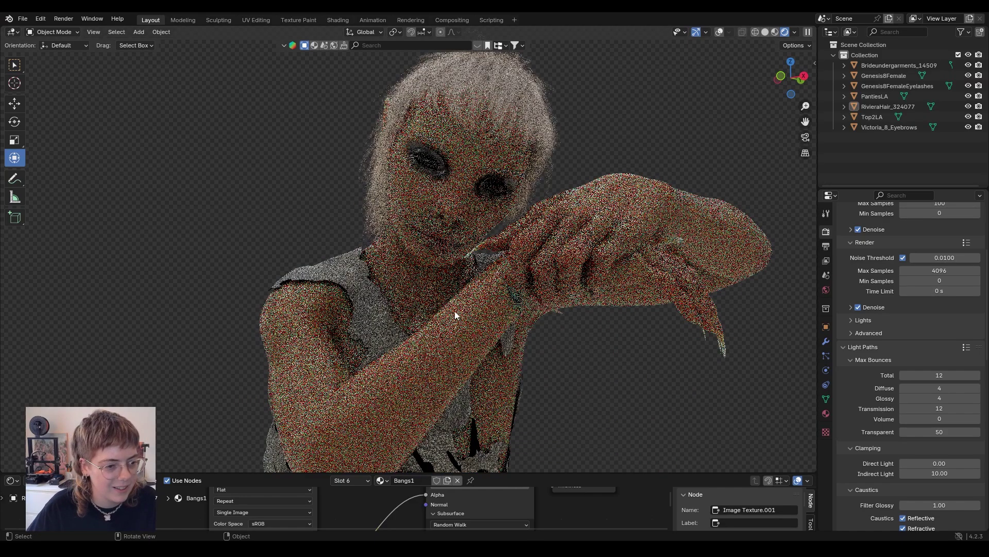
click(351, 280)
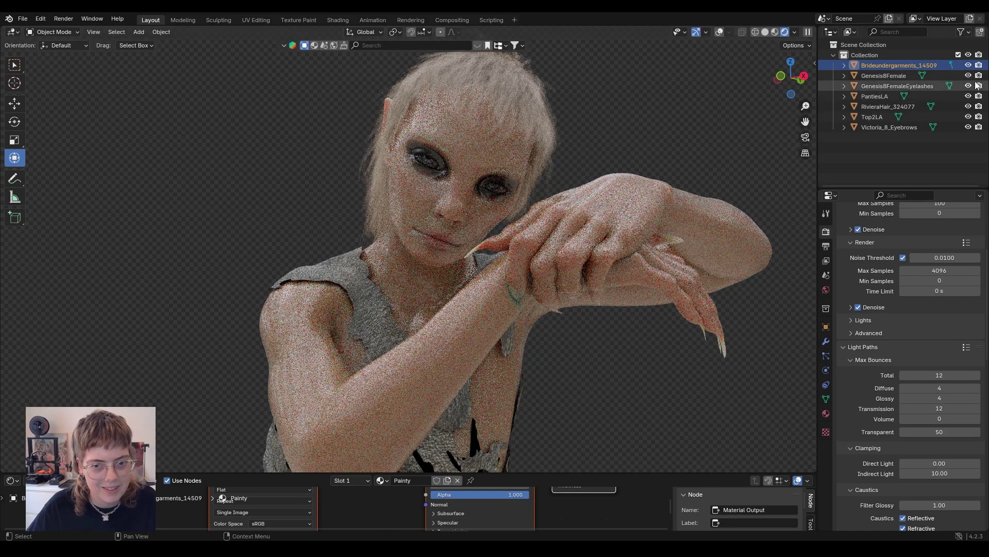
click(967, 66)
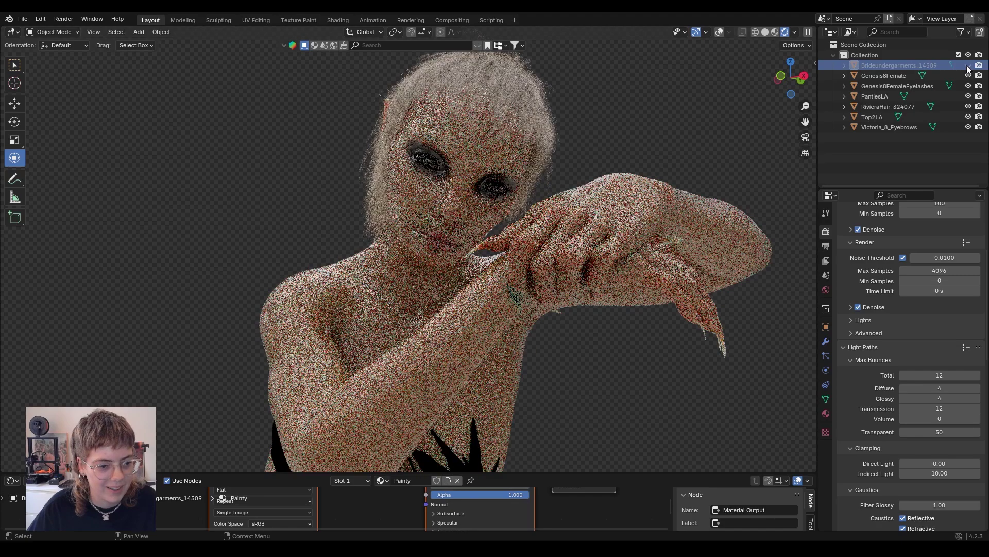
click(968, 66)
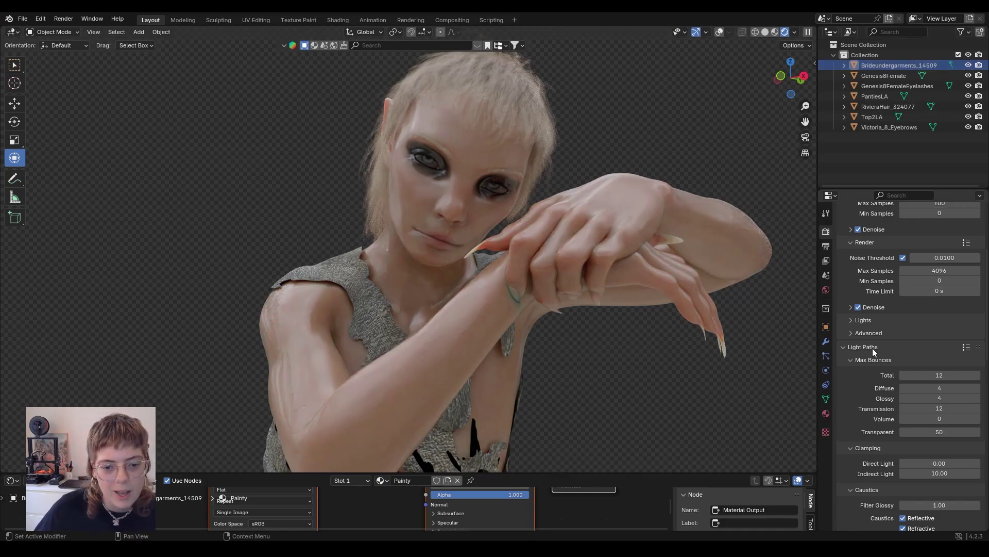
Step: Reduce the maximum Transparent bounces to 20 in the Light Paths settings
click(948, 431)
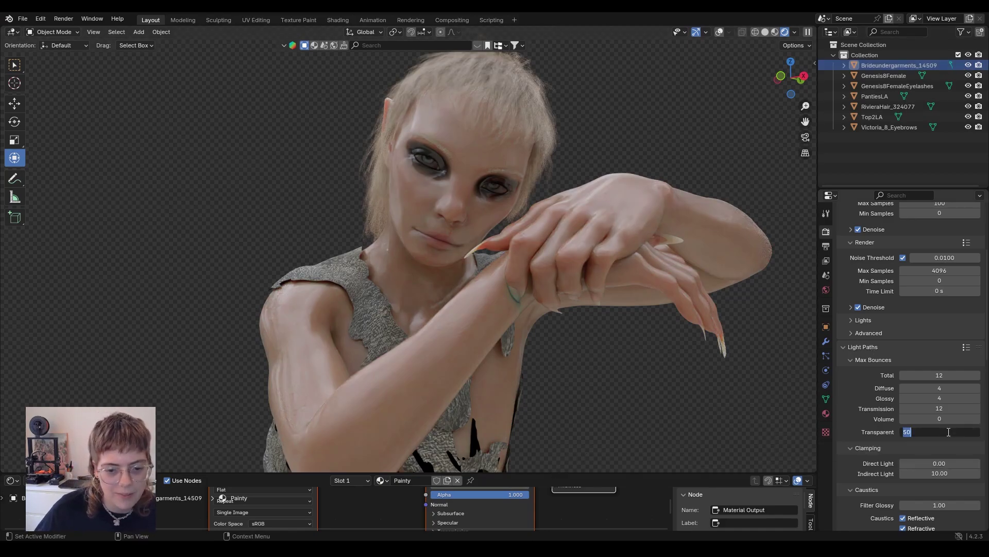
text(20)
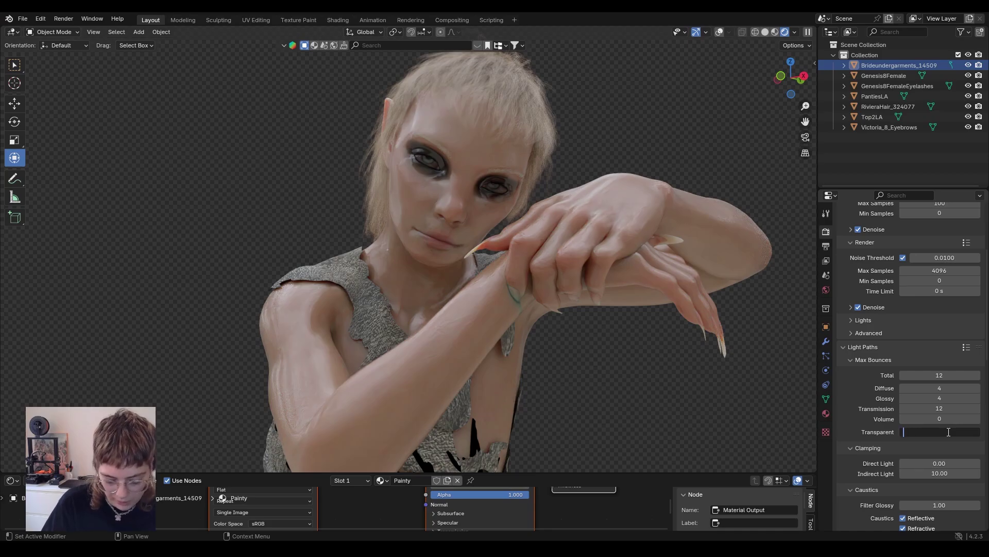
key(Return)
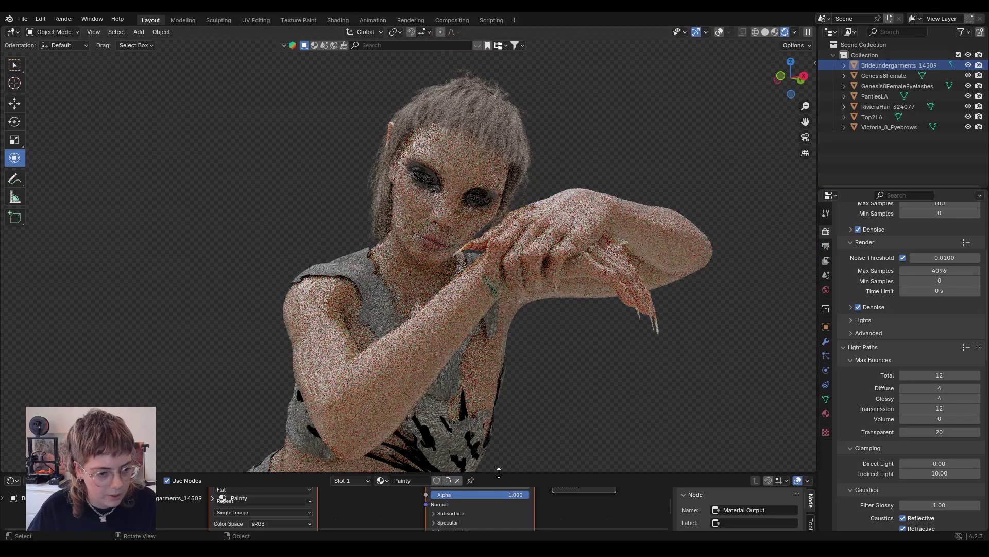
Step: Enlarge the node editor and lower the Roughness of the undergarments' Chest_B material to 0.205
drag(523, 474, 525, 327)
drag(497, 400, 407, 400)
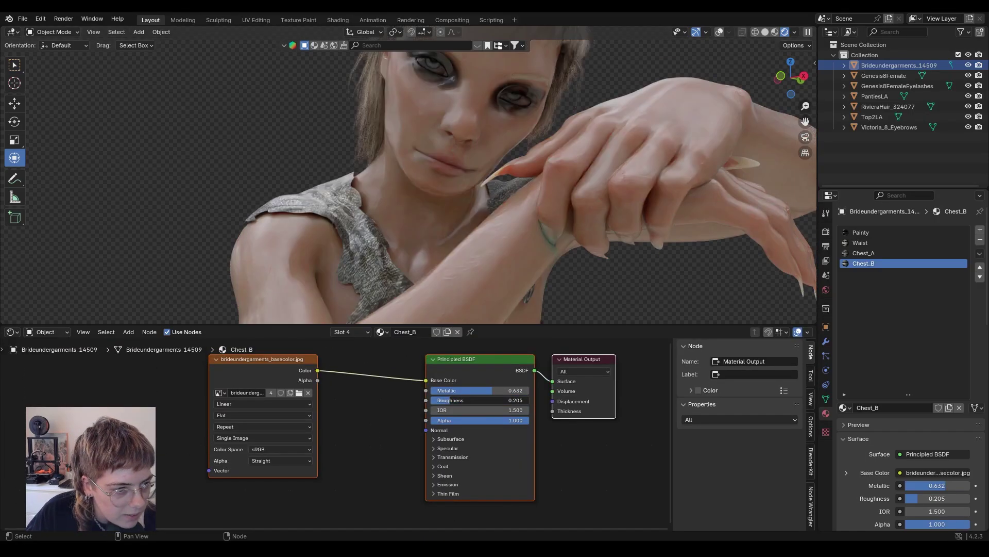
click(299, 392)
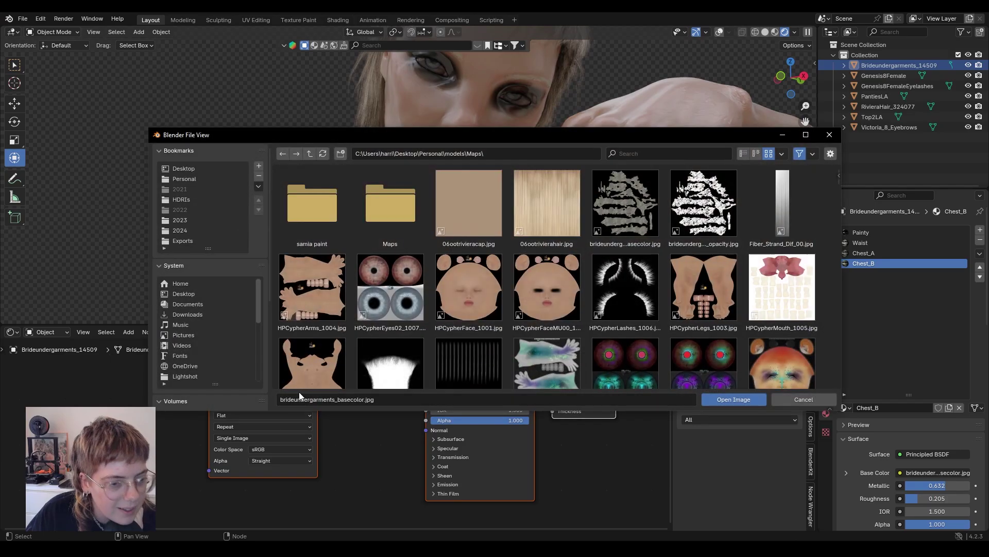
click(804, 400)
Step: Duplicate the Chest_B base color texture node, load brideundergarments_opacity.jpg into the copy, and connect it to the shader's Alpha
key(shift+d)
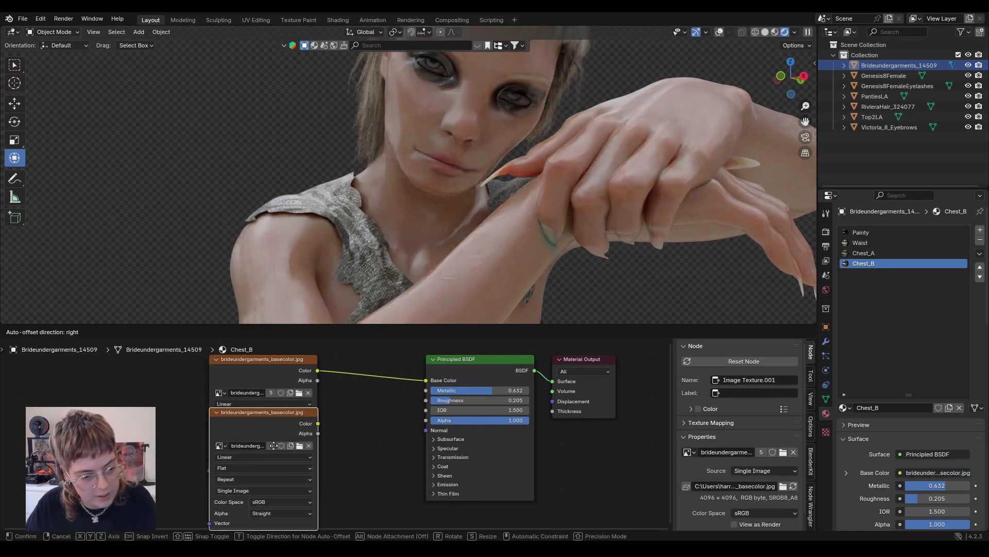
click(268, 513)
click(294, 520)
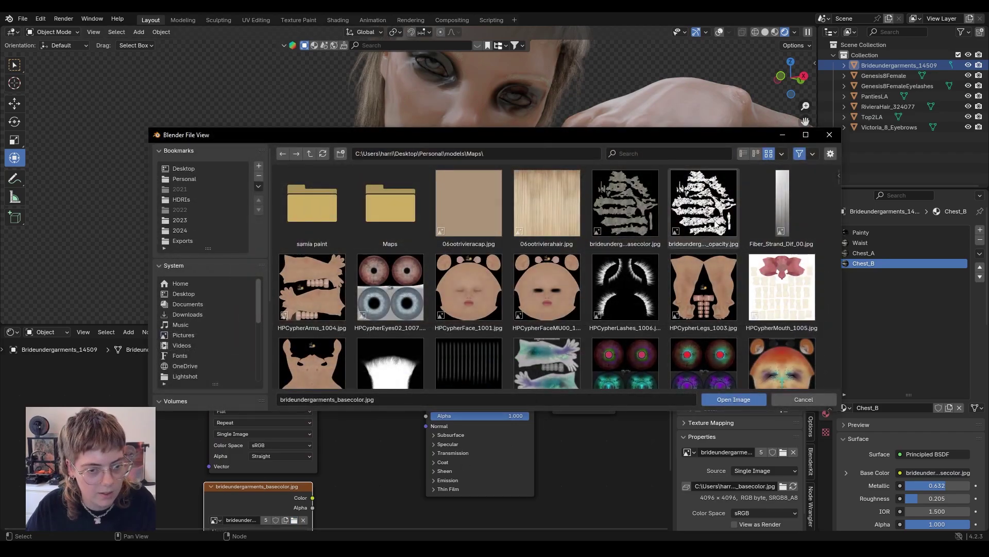
double_click(704, 206)
drag(312, 507, 426, 416)
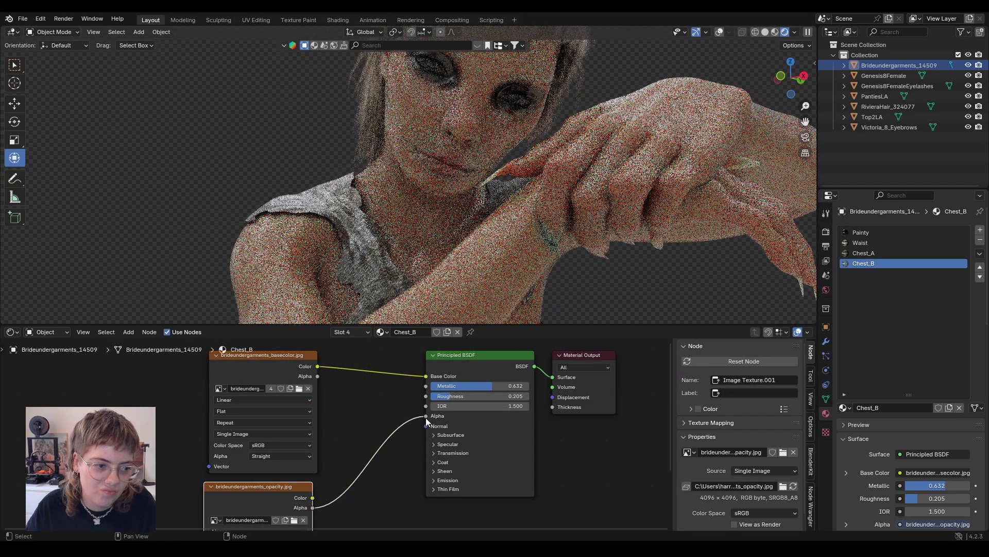
Step: Set the Chest_B material's Transmission Weight to 1.000 and its Metallic to 0.000
click(432, 453)
drag(453, 465, 531, 464)
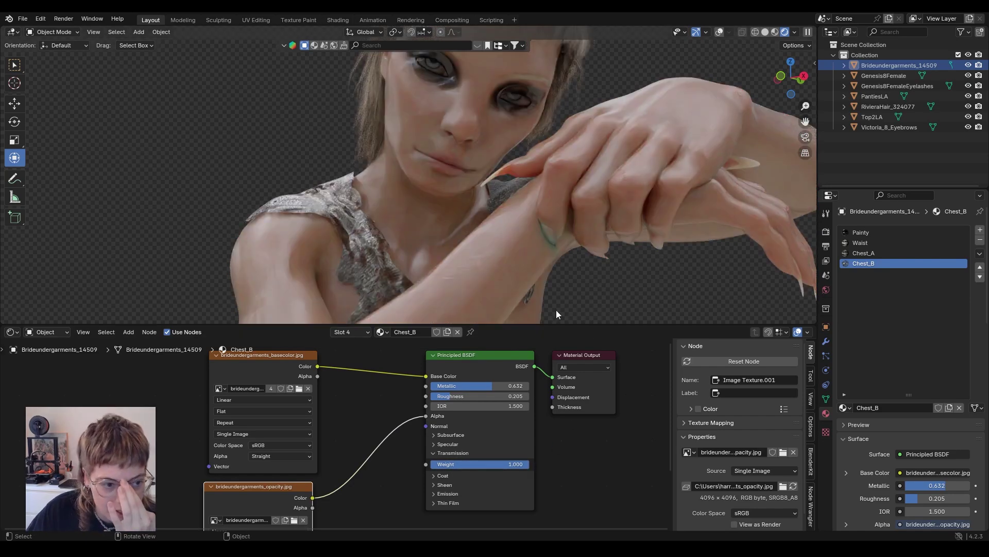
drag(510, 386, 384, 384)
Step: Replace the texture on the Chest_B material's Base Color with a plain dark brown
click(502, 376)
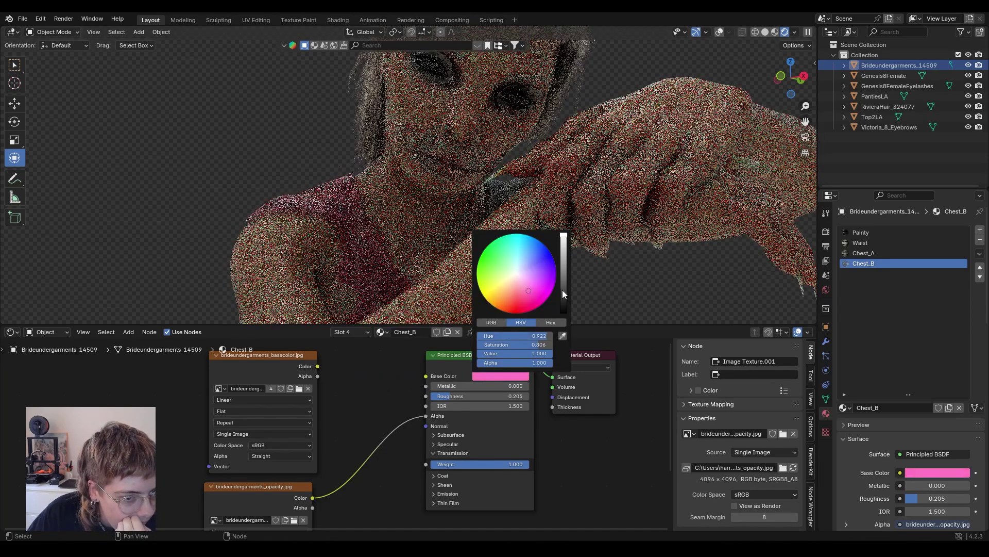
drag(562, 289, 563, 305)
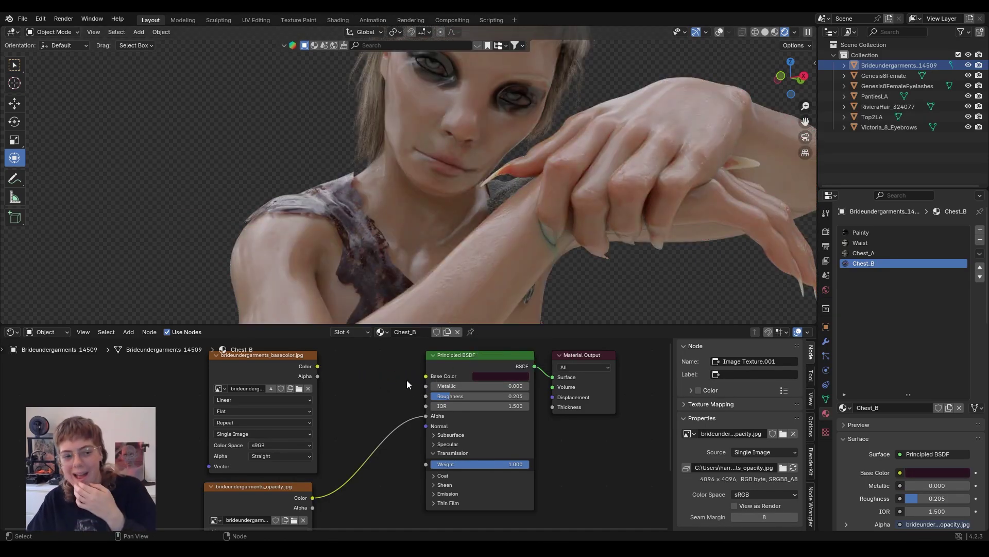
click(499, 376)
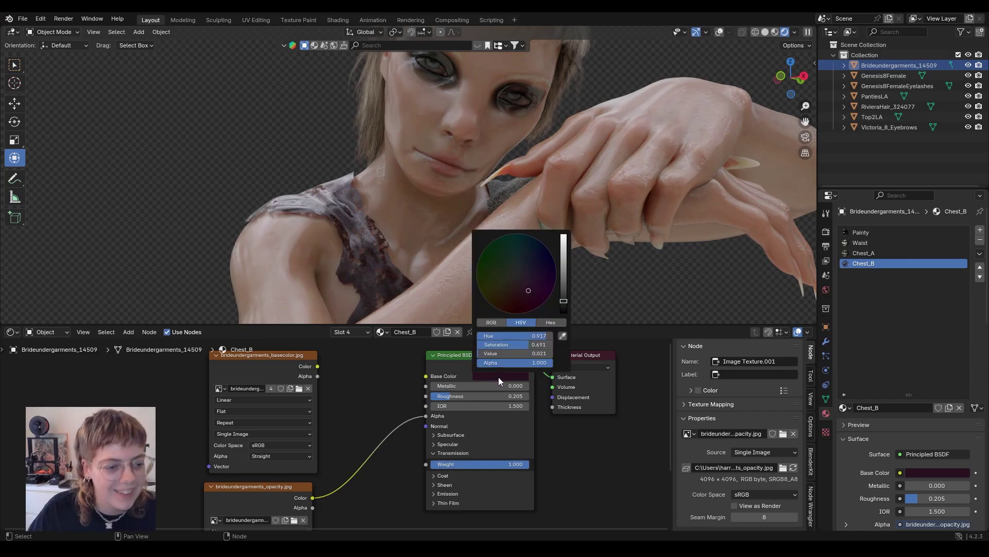
click(533, 292)
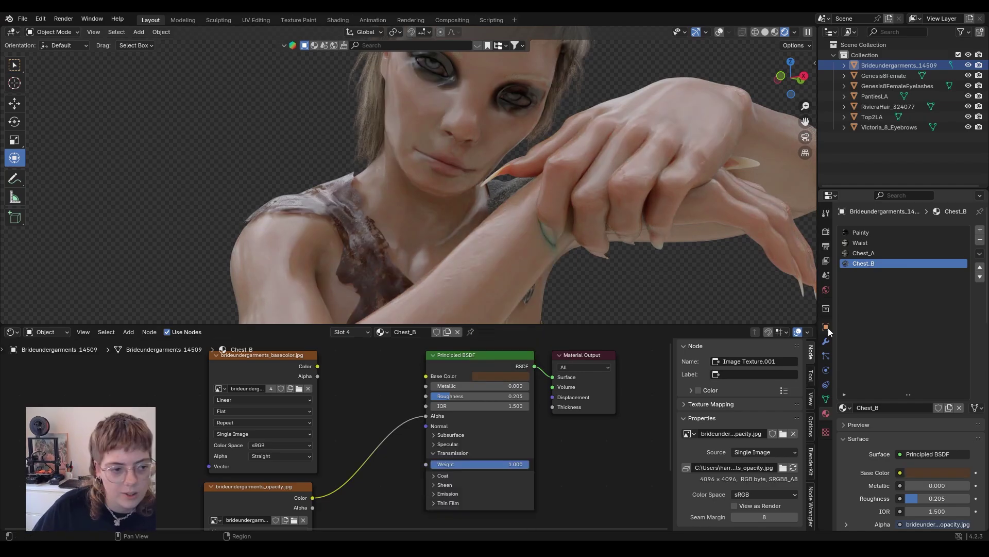
Step: Assign the Chest_B material to the undergarments' Chest_A, Waist and Painty material slots
click(866, 254)
click(845, 408)
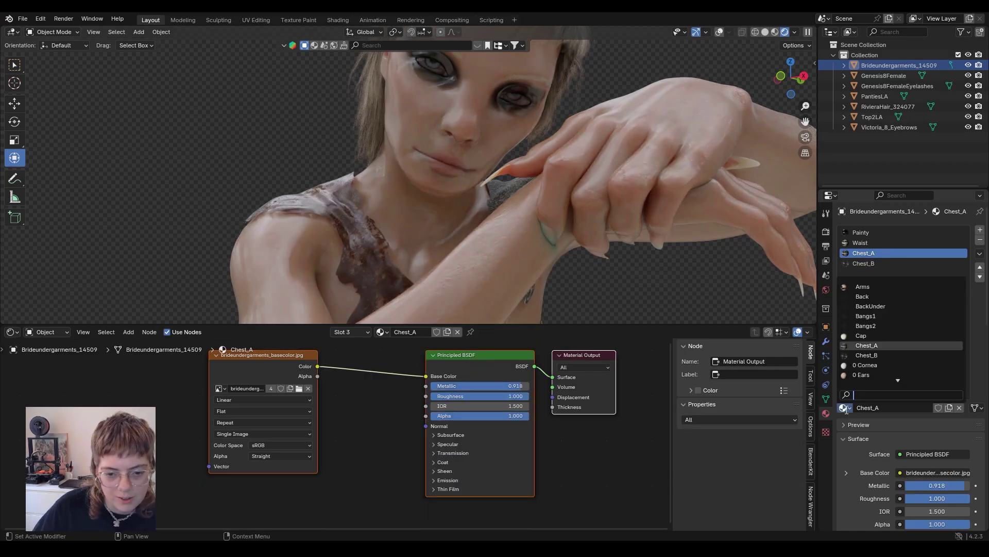
click(868, 355)
click(859, 242)
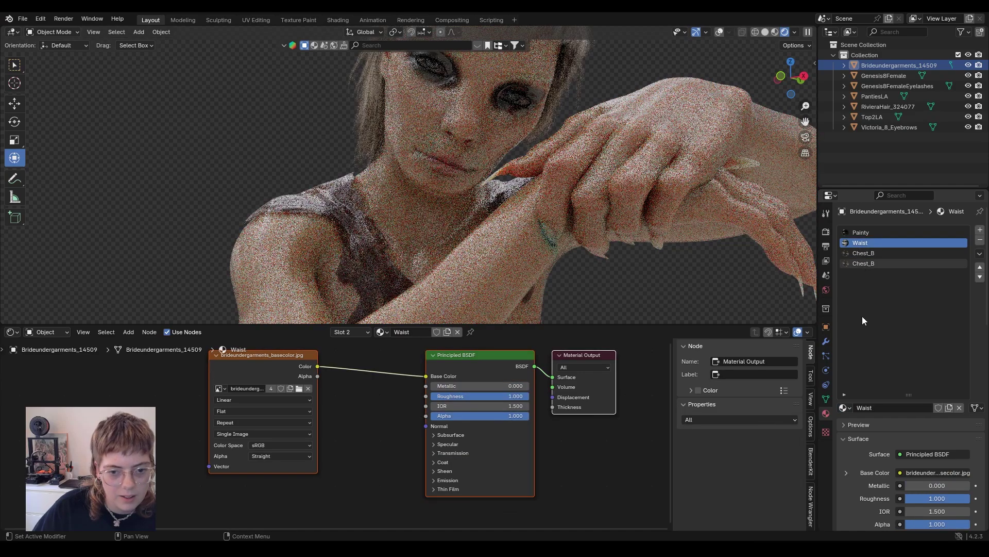
click(843, 410)
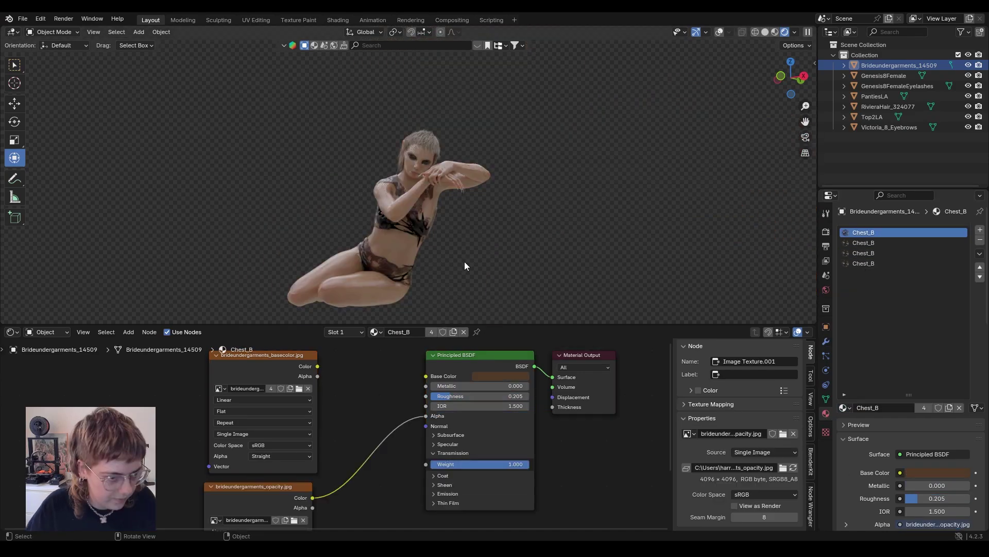
Step: On the Top2LA object's MaterialTop, set Metallic to 1.000, Roughness to 0.109 and Base Color to white
scroll(465, 261, up, 4)
shift+middle_drag(469, 290, 500, 194)
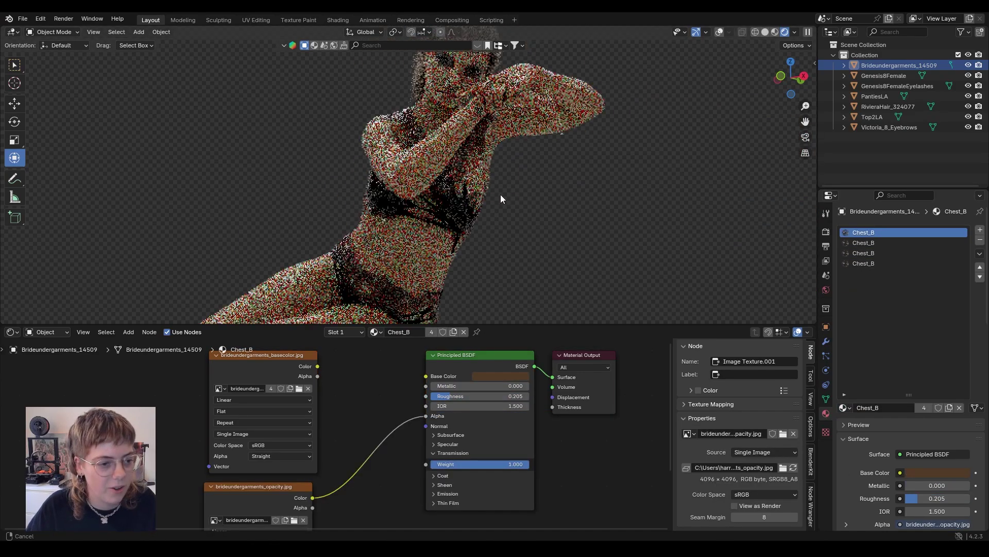
click(872, 117)
mouse_move(448, 385)
mouse_down()
mouse_move(477, 385)
mouse_move(441, 396)
mouse_up()
click(487, 375)
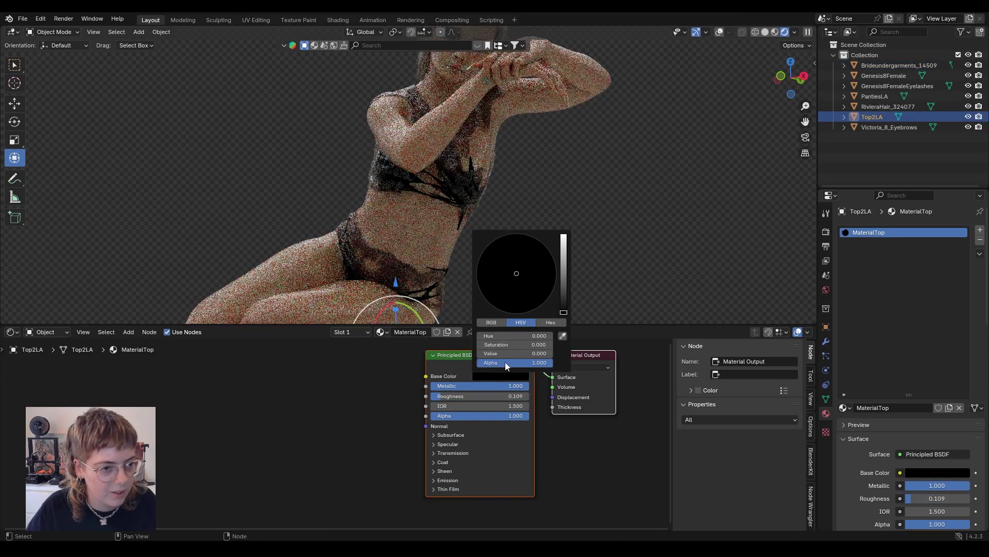
click(564, 236)
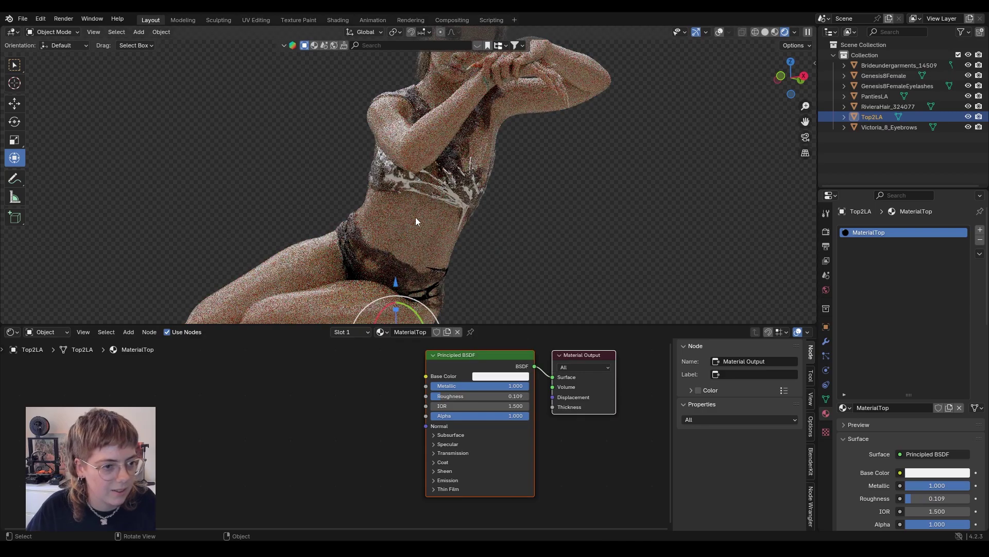
scroll(415, 218, up, 5)
scroll(459, 246, up, 2)
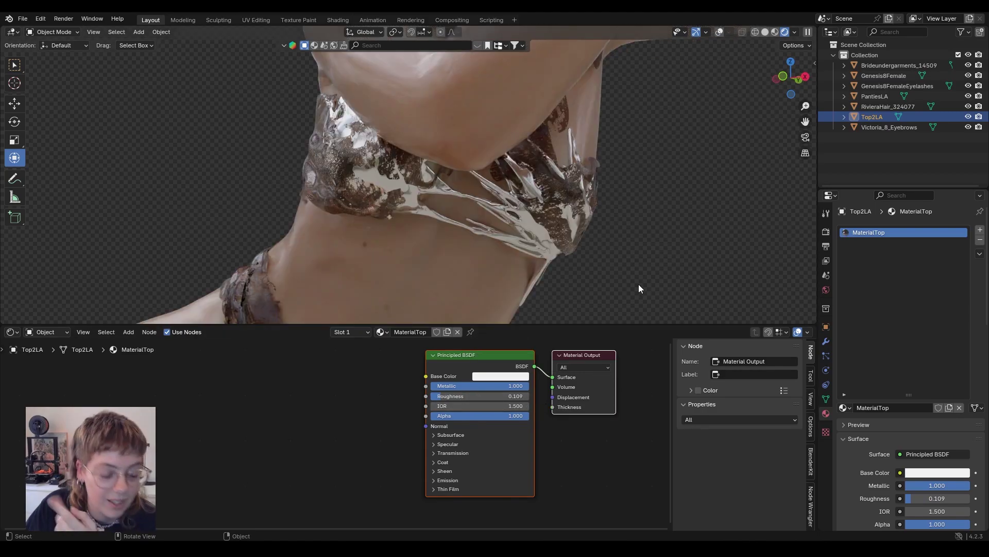
Step: Open the BlenderKit material library and browse through its metal category for the Top2LA object
key(n)
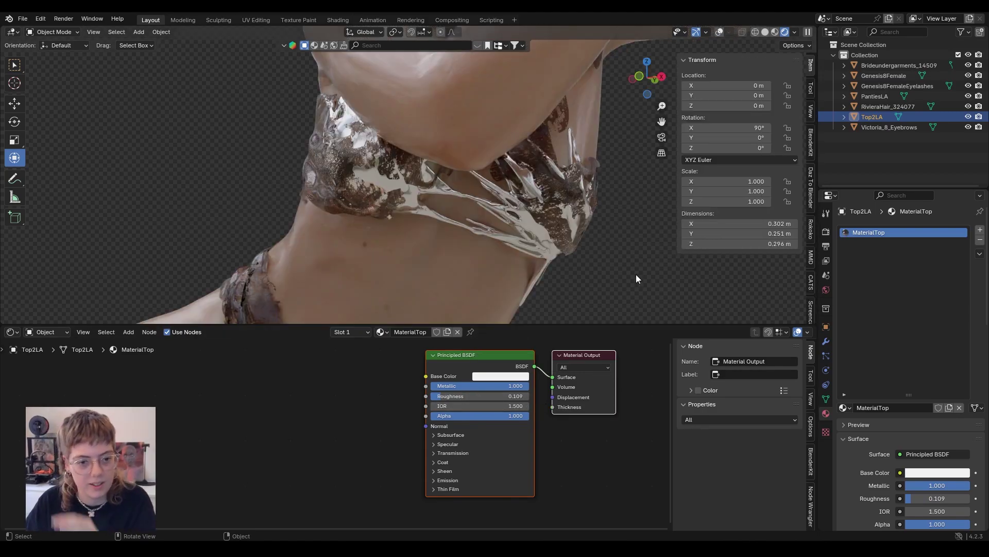
click(811, 139)
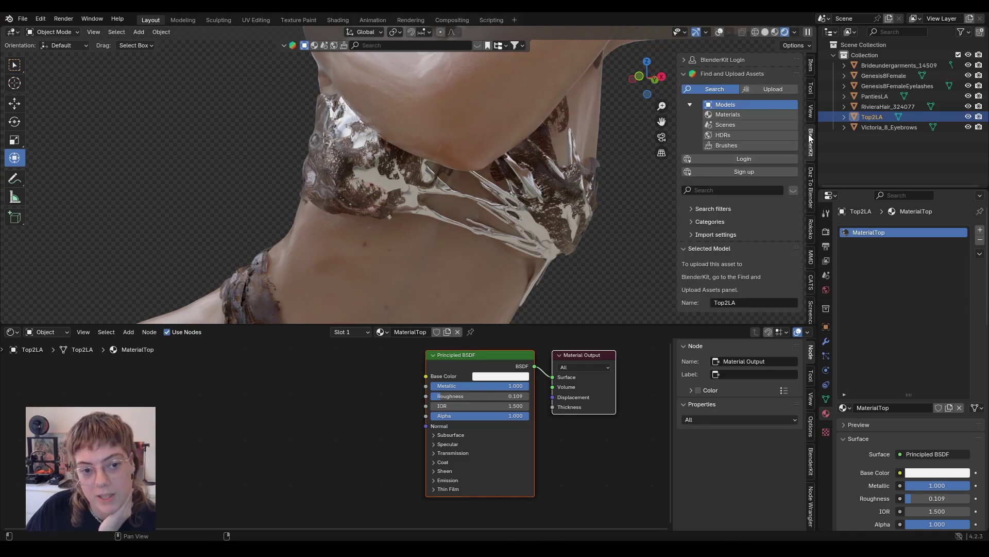
click(683, 60)
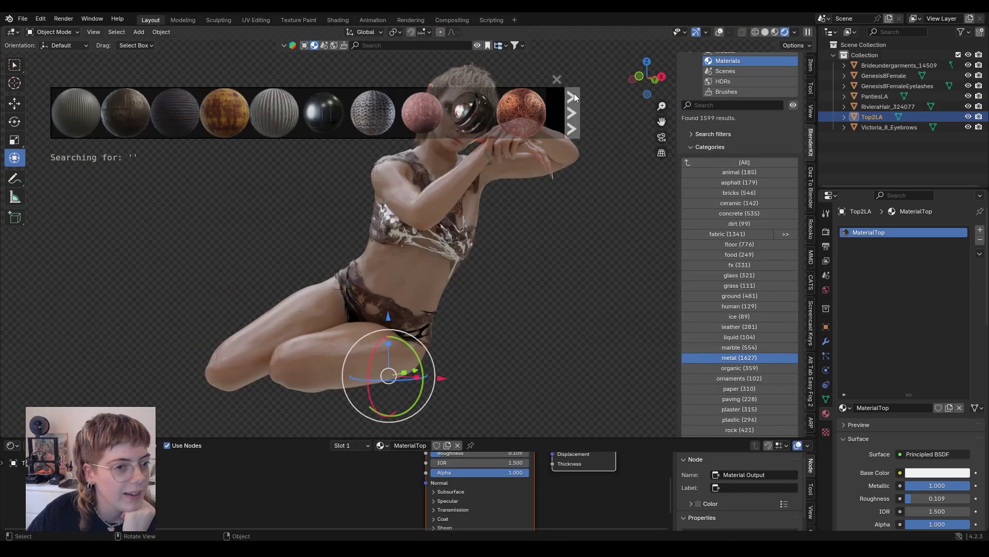
click(573, 98)
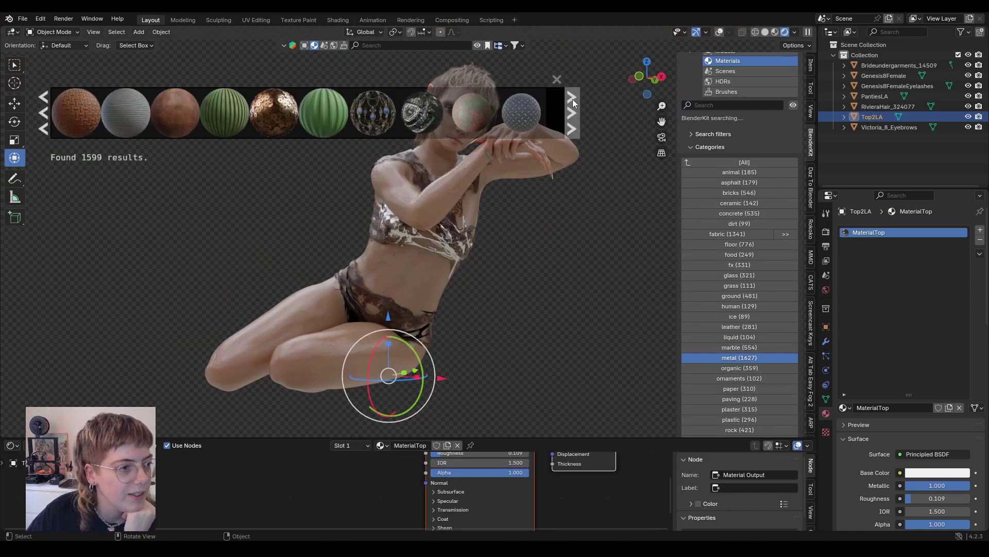
Step: Try the BlenderKit Metal and Brushed metal materials on the Top2LA object
mouse_move(321, 121)
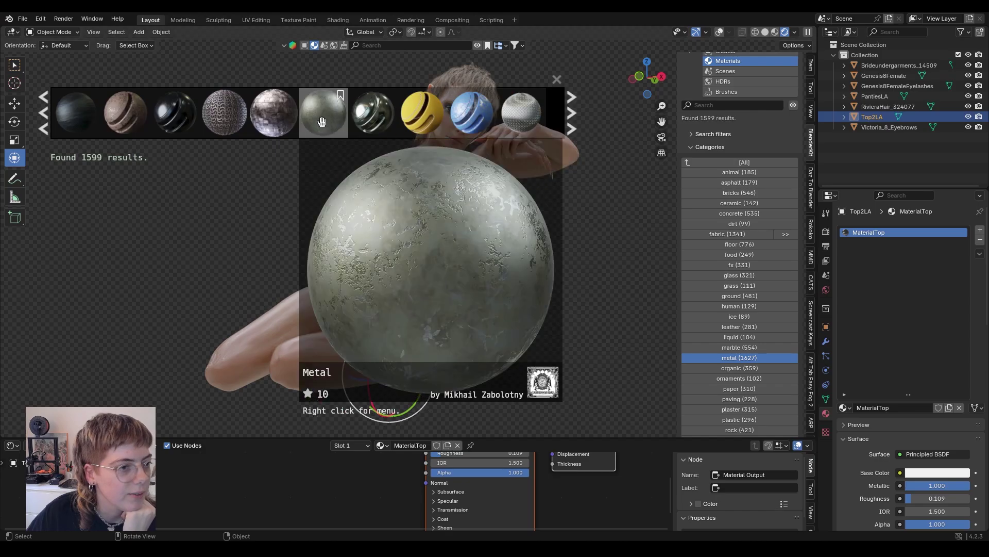
drag(322, 121, 468, 252)
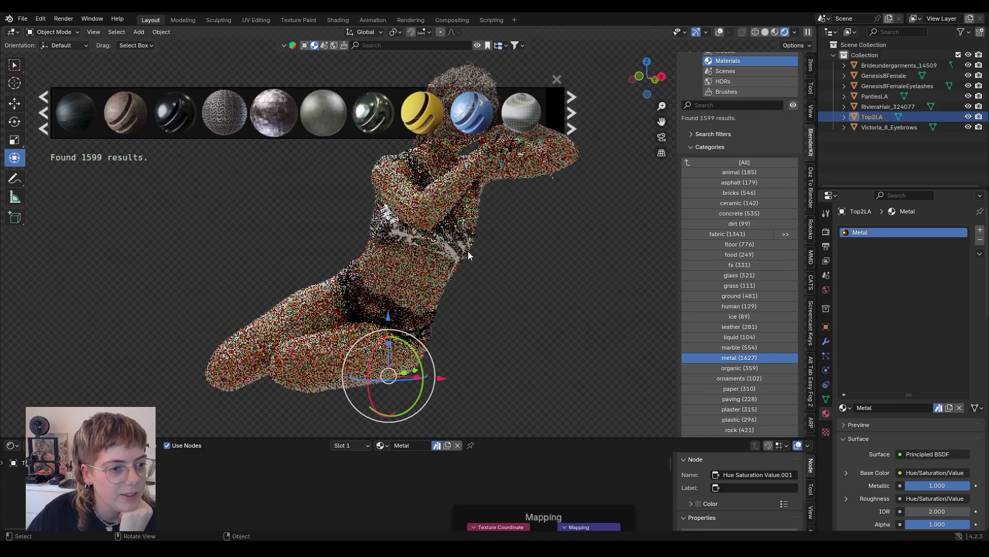
scroll(532, 249, up, 5)
scroll(533, 249, up, 1)
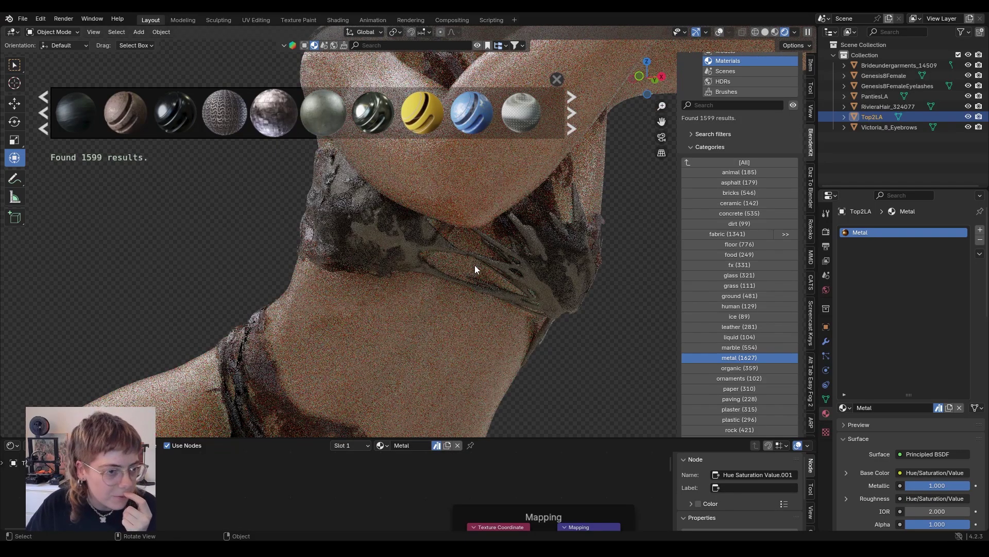
mouse_move(372, 117)
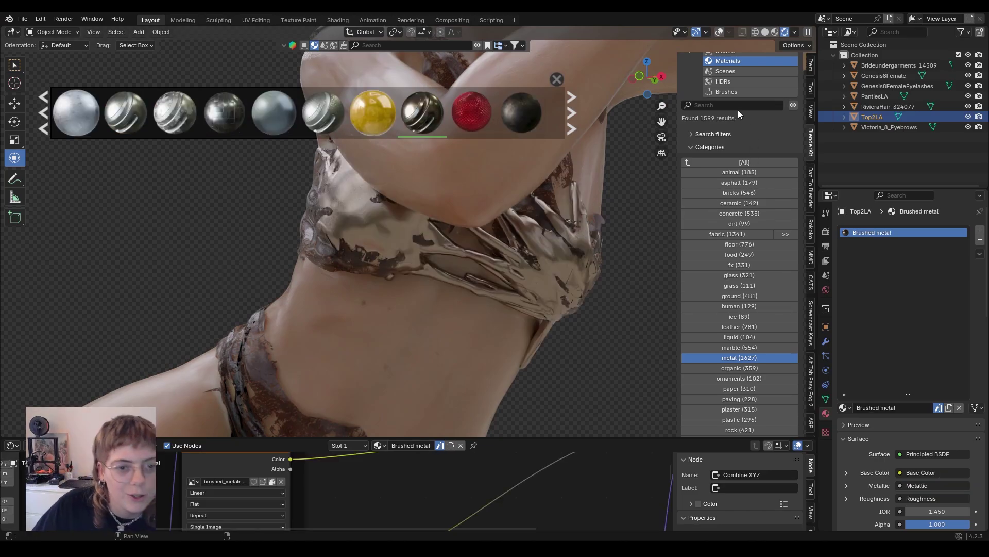
Step: Search all BlenderKit material categories for "pearl" and apply Pearl ceramic to the Top2LA and PantiesLA objects
click(733, 104)
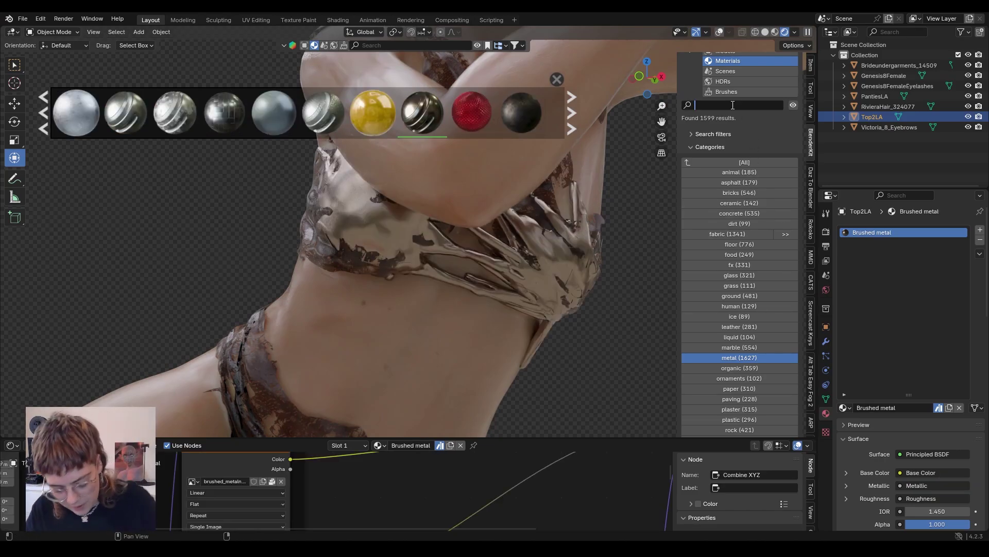
text(pearl)
key(Return)
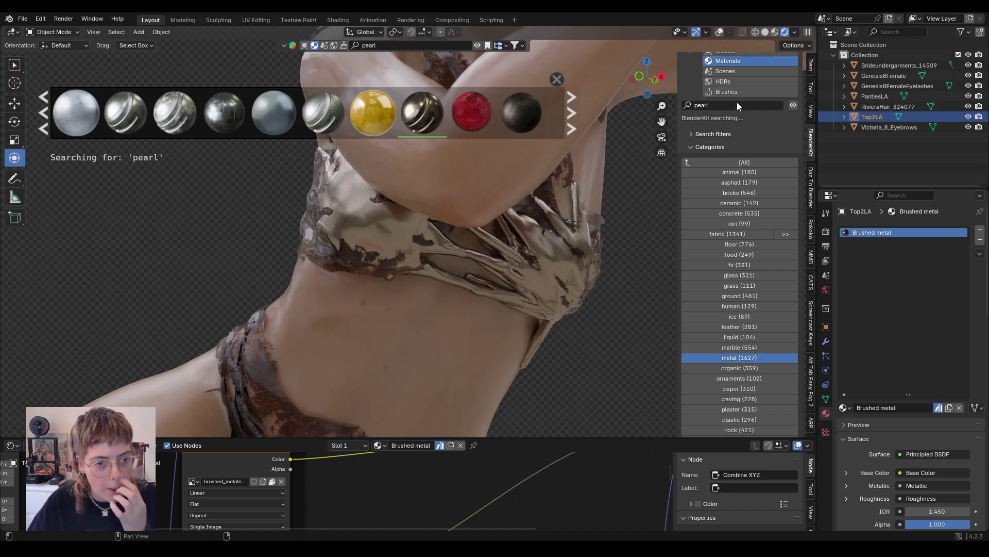
click(728, 161)
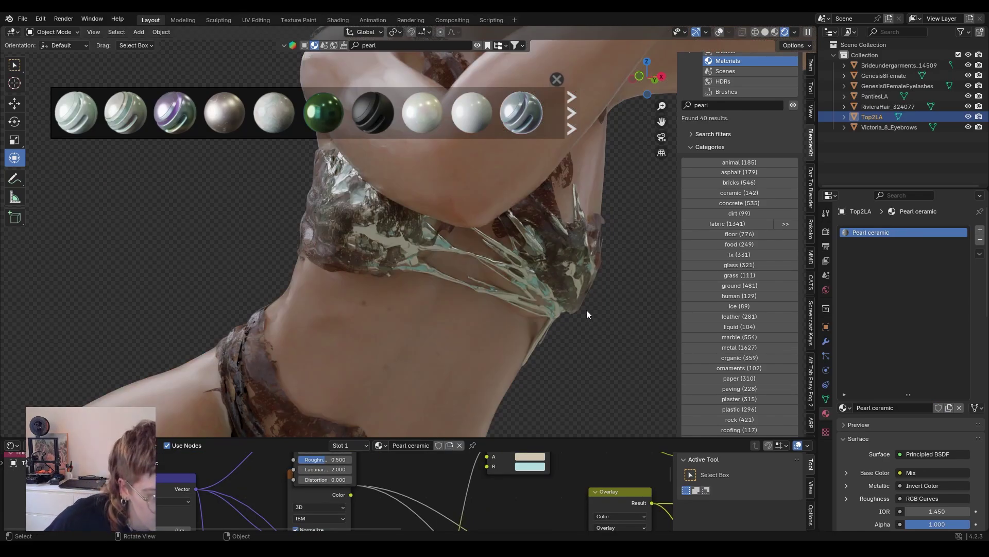
scroll(521, 342, down, 3)
scroll(521, 341, down, 1)
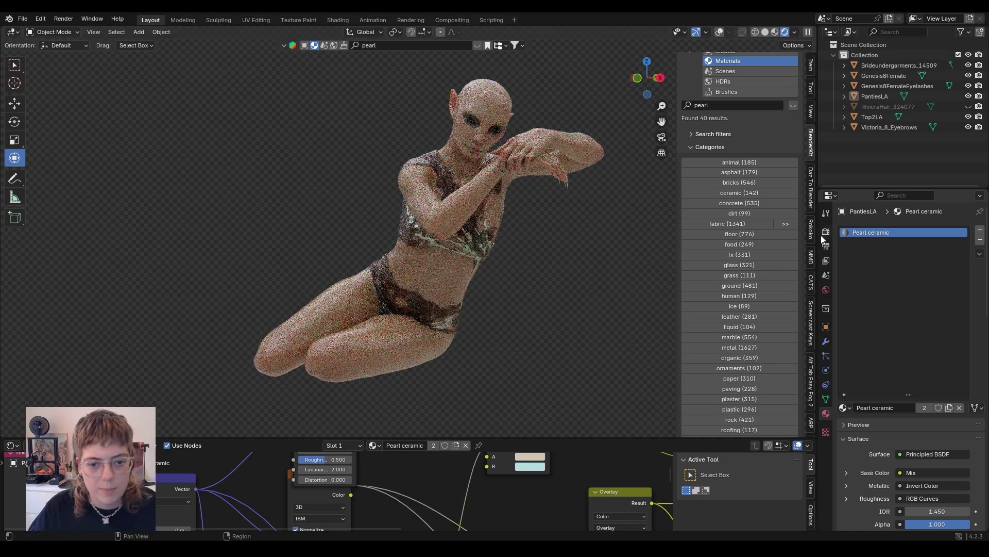
Step: Set the Start Sample of the Cycles viewport denoising to 1
click(826, 231)
click(871, 353)
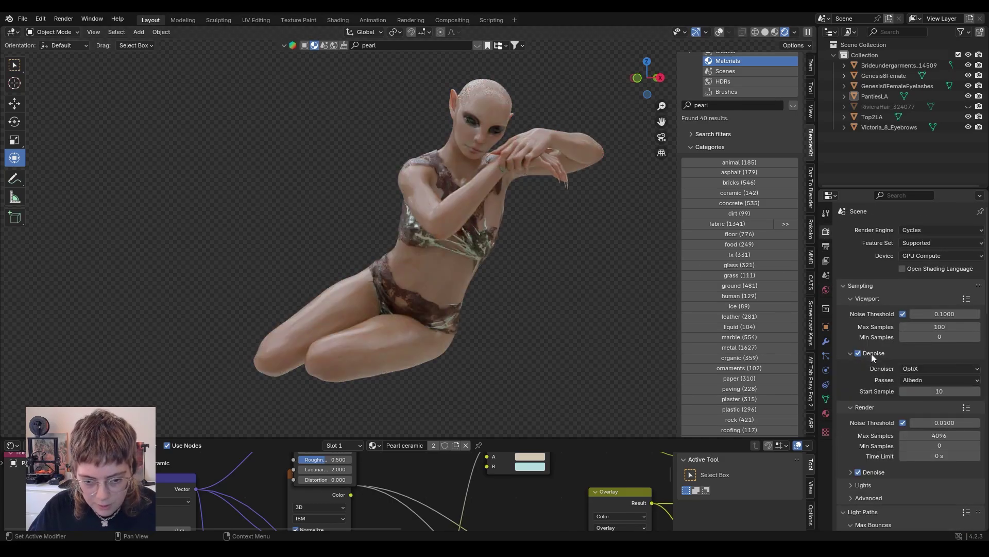
click(941, 392)
key(Return)
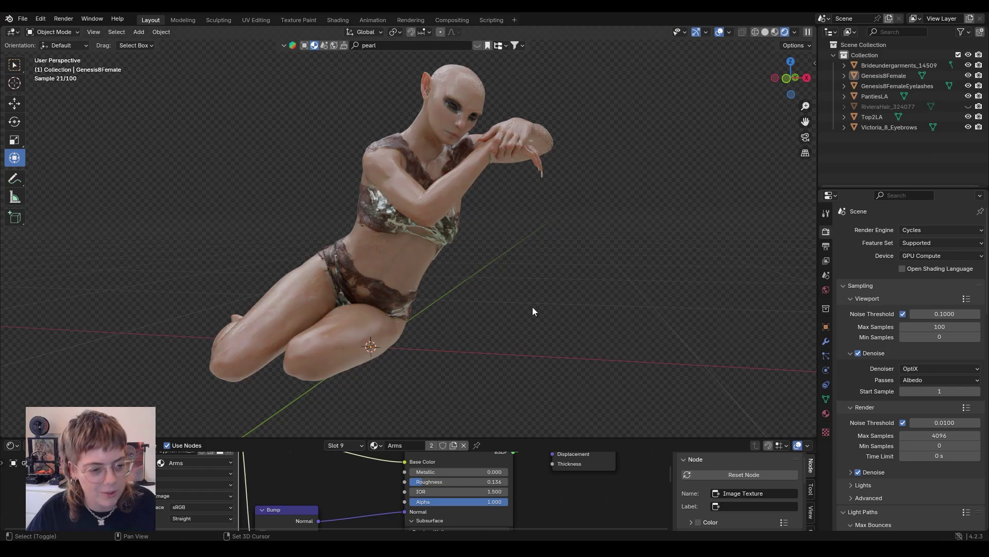
Step: Add a camera to the scene and show its lens settings
key(shift+a)
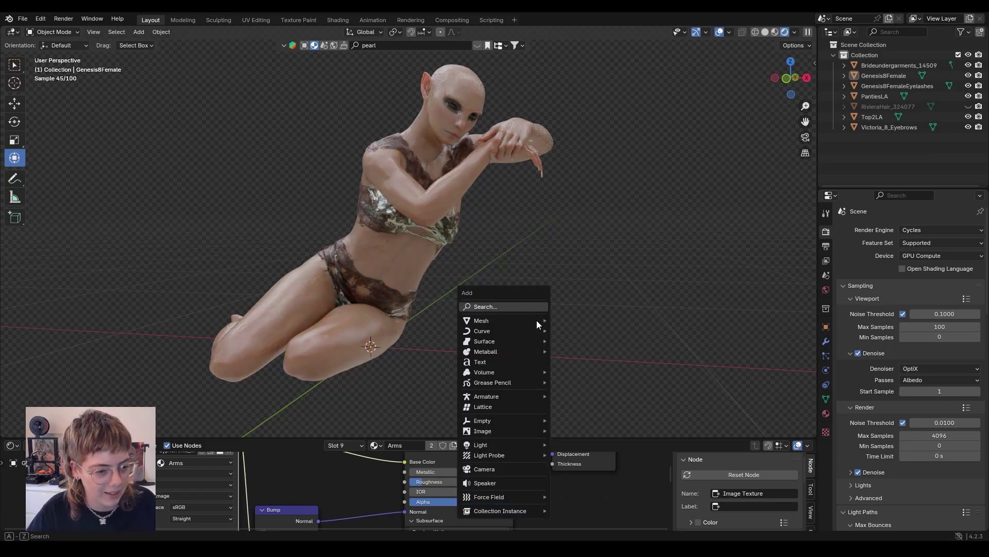
mouse_move(533, 381)
click(496, 469)
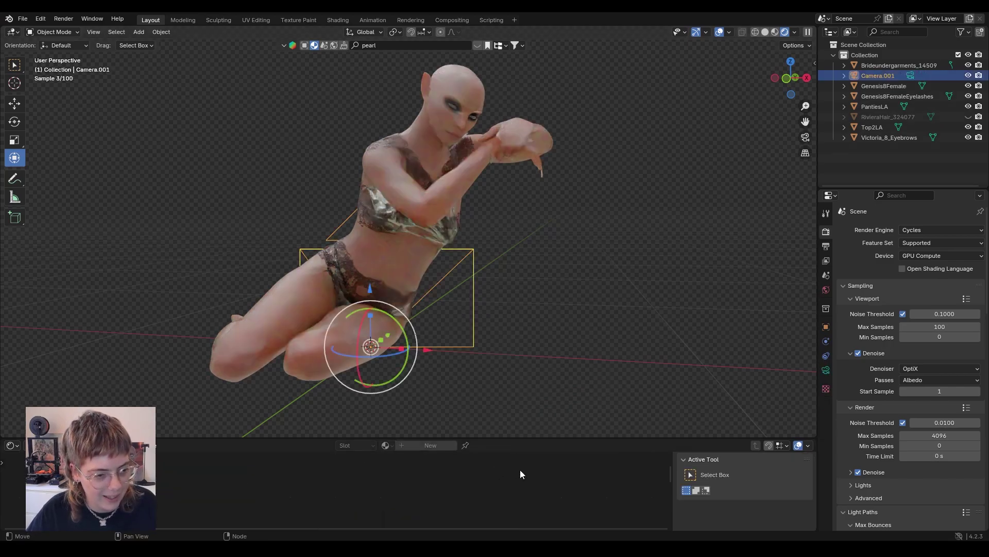
click(911, 77)
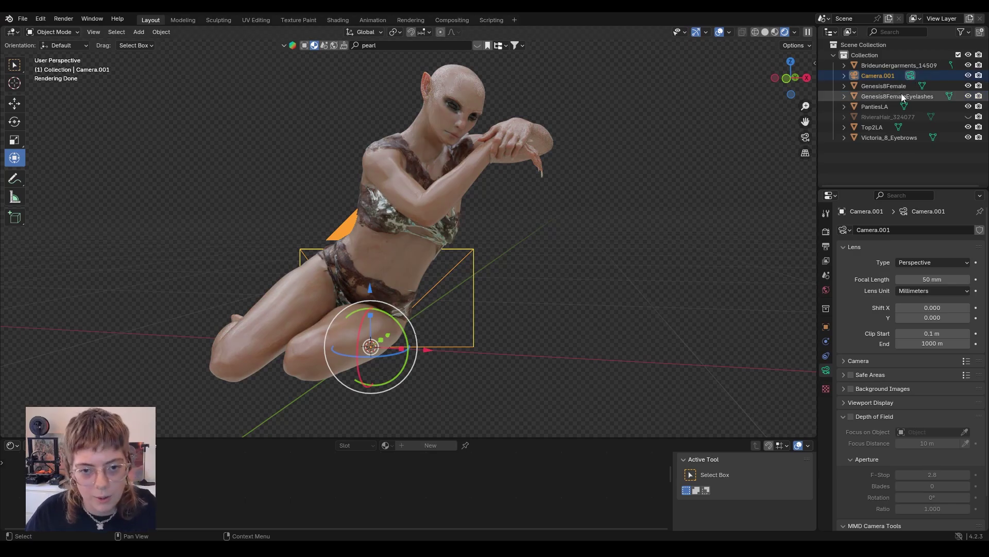
Step: Frame the character's head, crossed arms and torso in an enlarged viewport and align the new camera to that view
click(527, 335)
middle_drag(470, 332, 464, 328)
scroll(507, 274, up, 2)
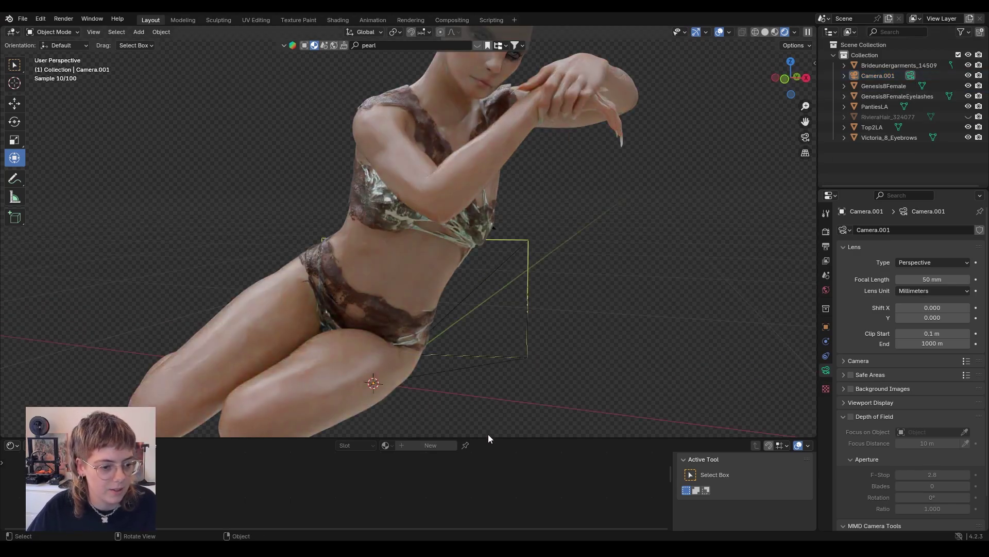
drag(487, 437, 494, 501)
middle_drag(496, 265, 529, 283)
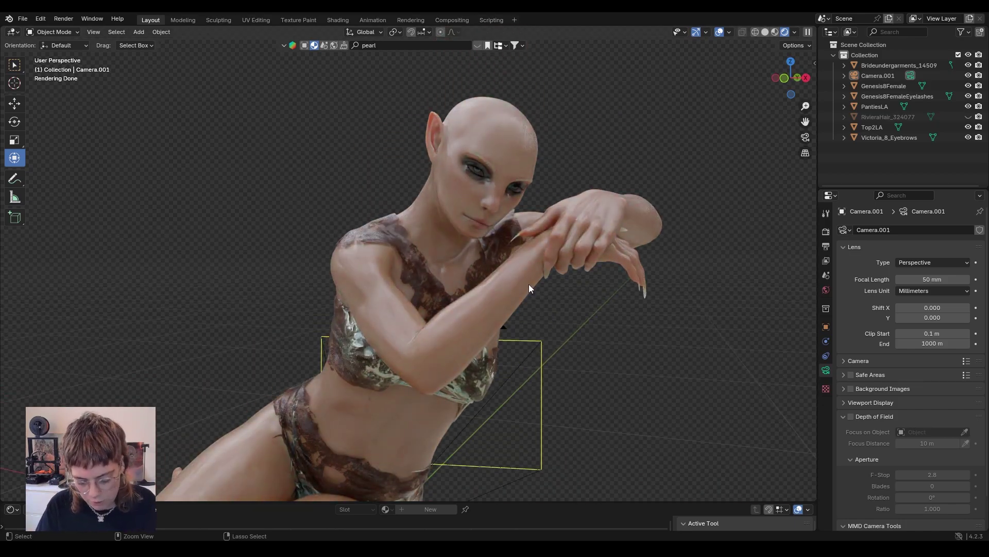
key(ctrl+KP_0)
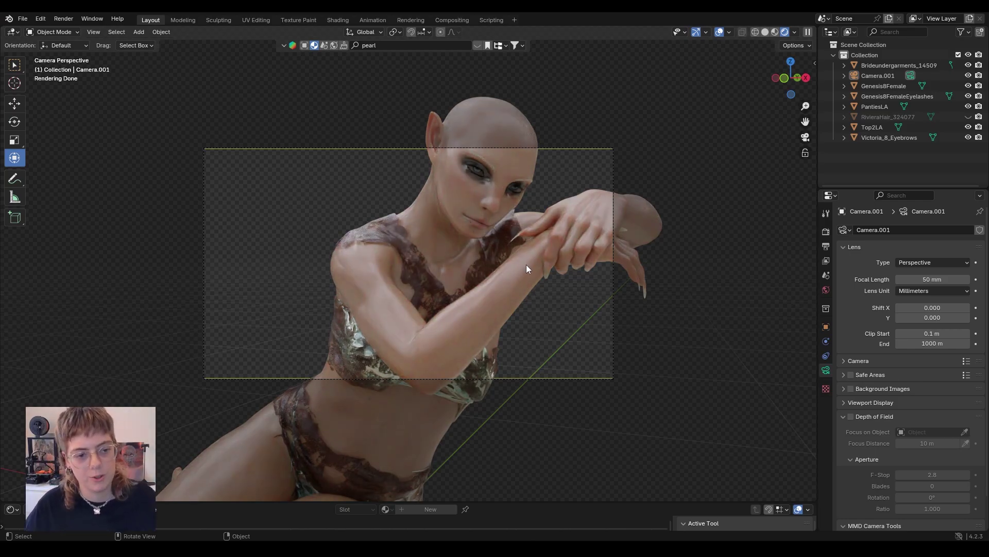
Step: Darken the area outside the camera frame by setting the camera's Passepartout to 0.953
click(861, 404)
scroll(861, 440, down, 5)
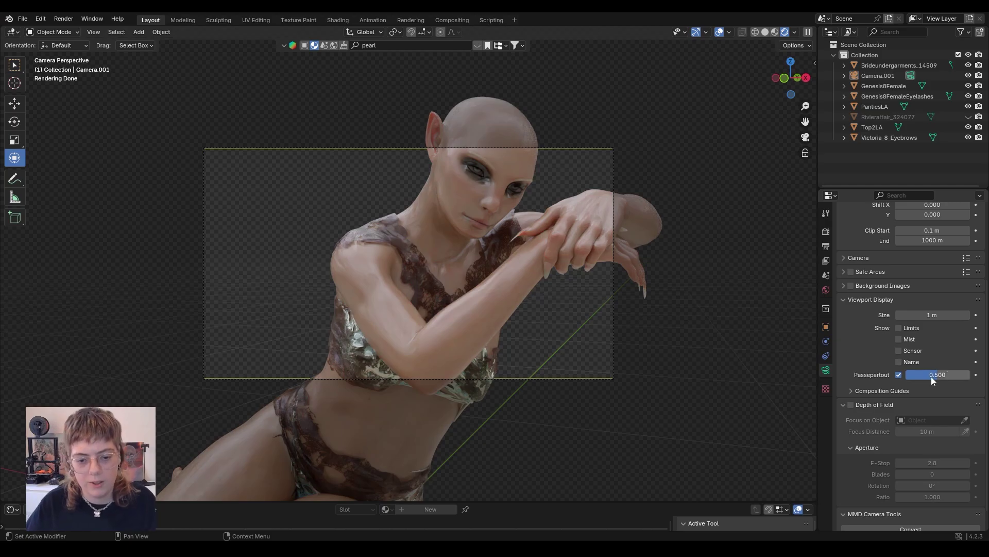
drag(932, 376, 969, 376)
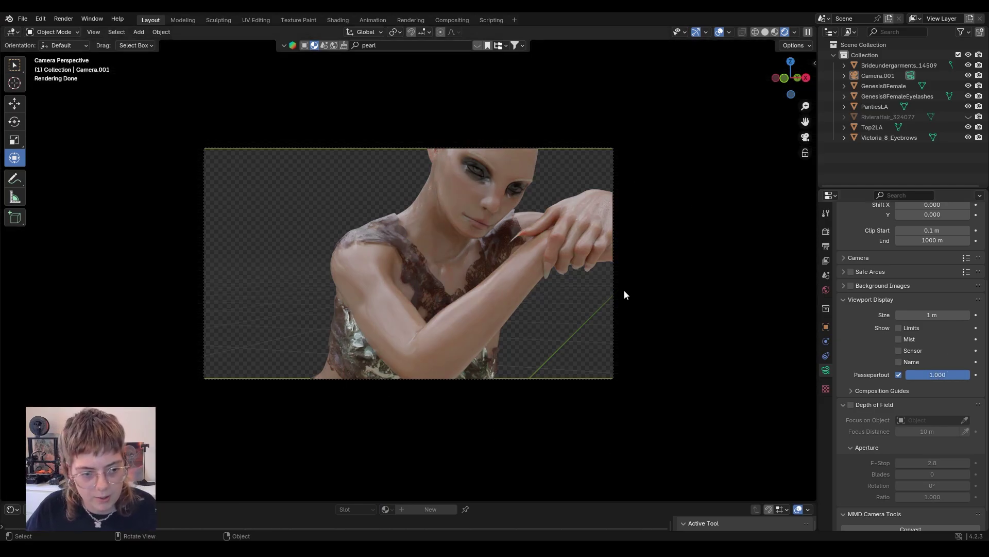
drag(938, 374, 915, 385)
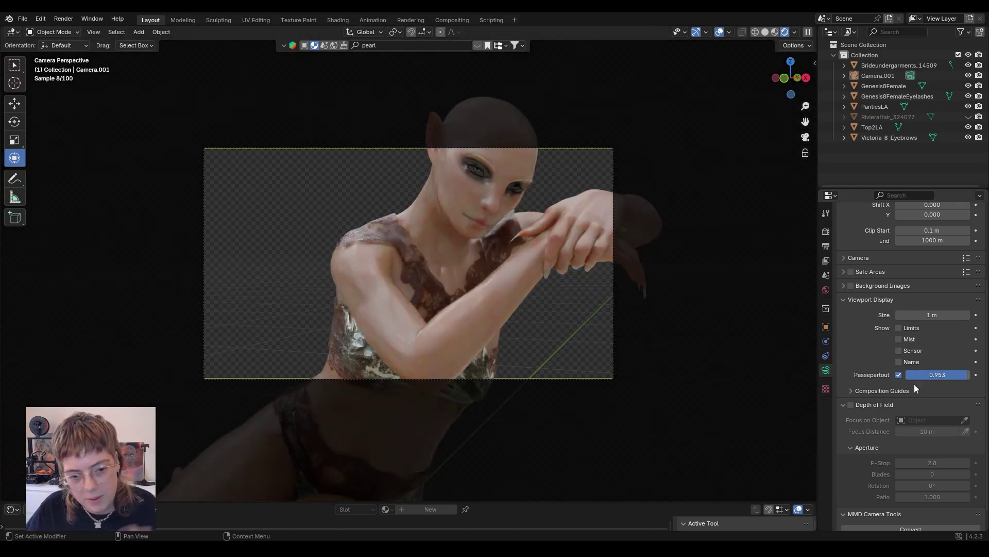
Step: Enable Render Region in the output format settings and make the render square with a Resolution Y of 1920 px
scroll(842, 266, up, 5)
click(826, 232)
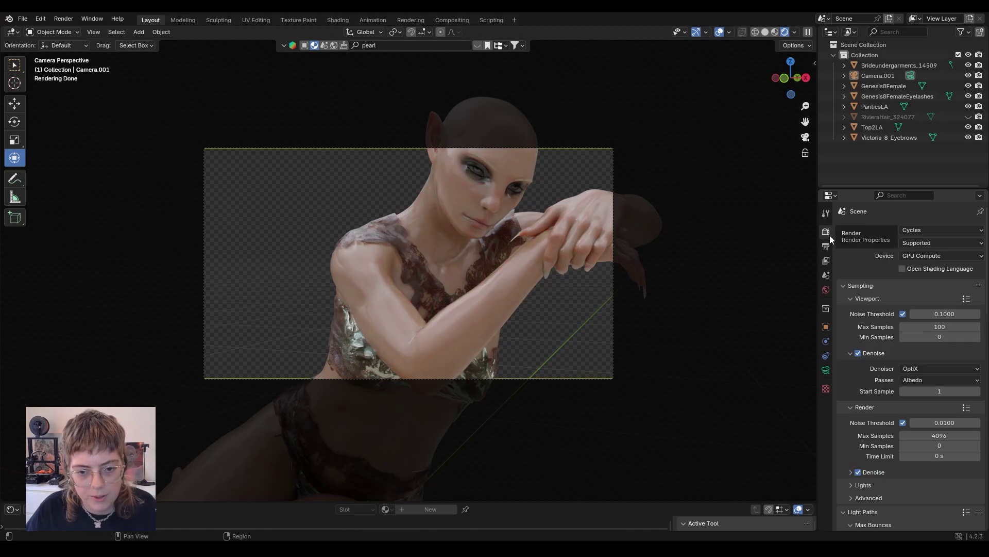
click(826, 246)
click(905, 301)
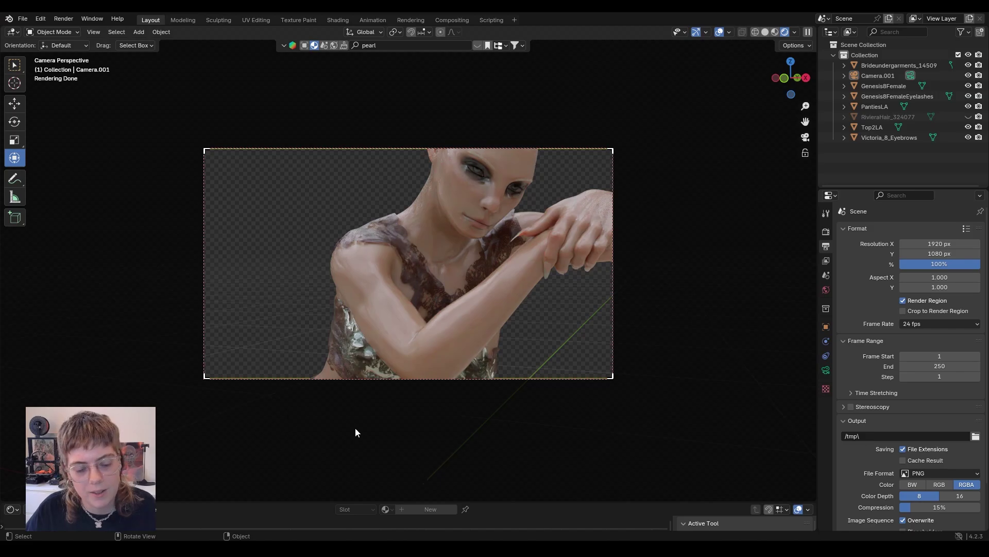
click(933, 253)
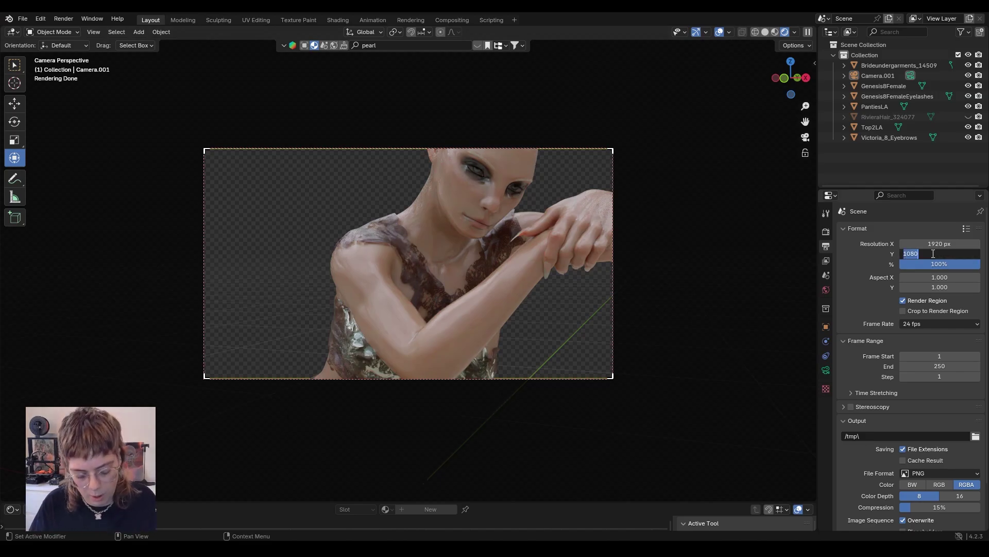
text(1920)
key(Return)
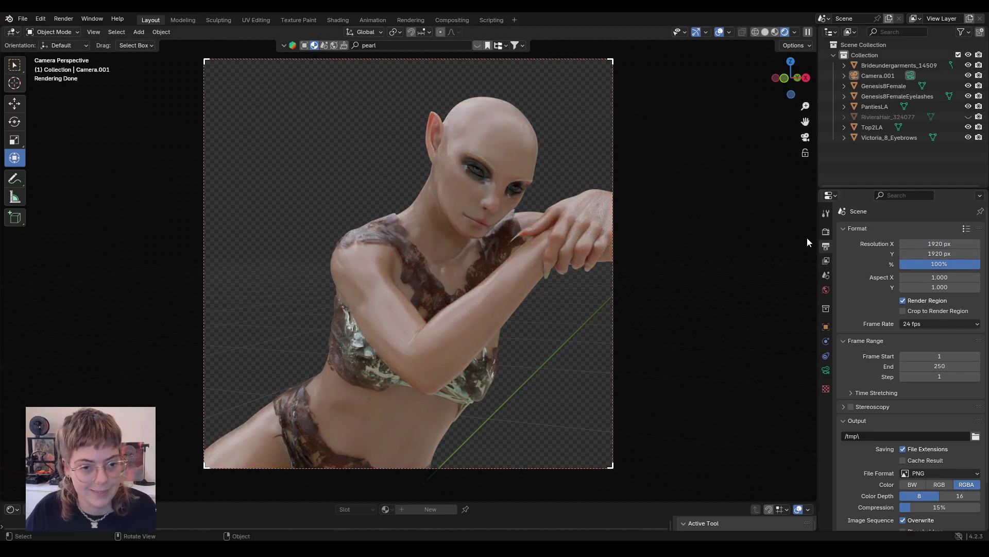
Step: Examine the viewport's View Lock options, including Camera to View
key(n)
click(812, 111)
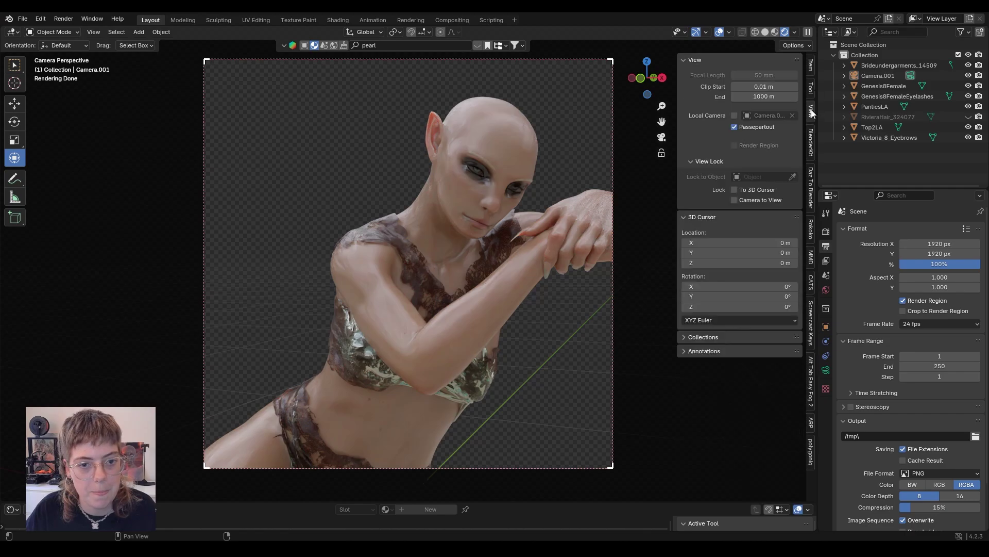
key(n)
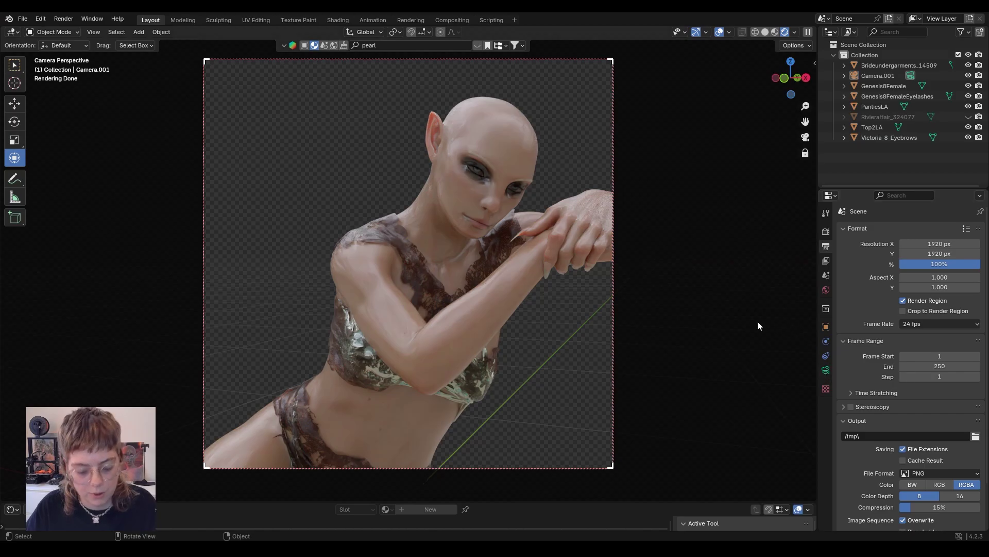
key(m)
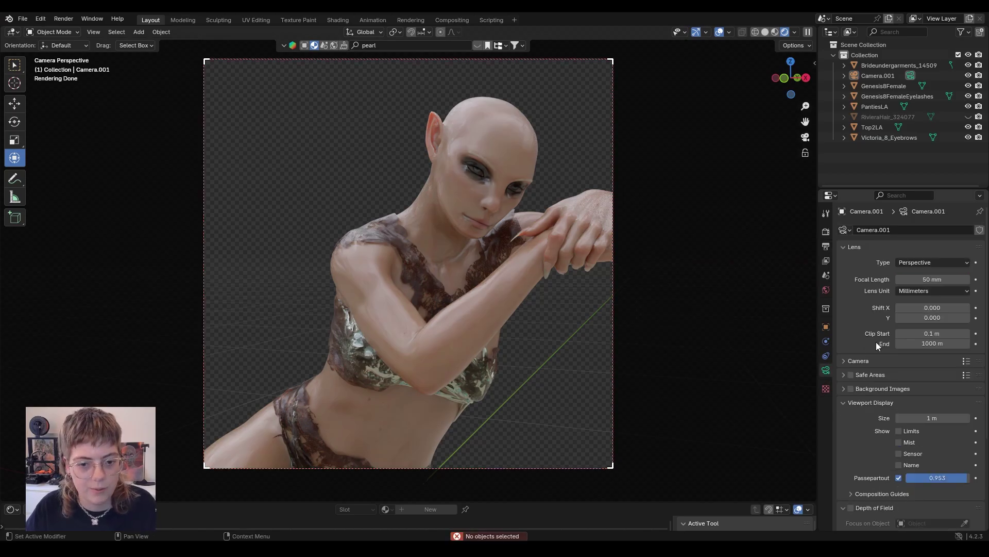
Step: Set the camera's Focal Length to 80 mm
click(919, 279)
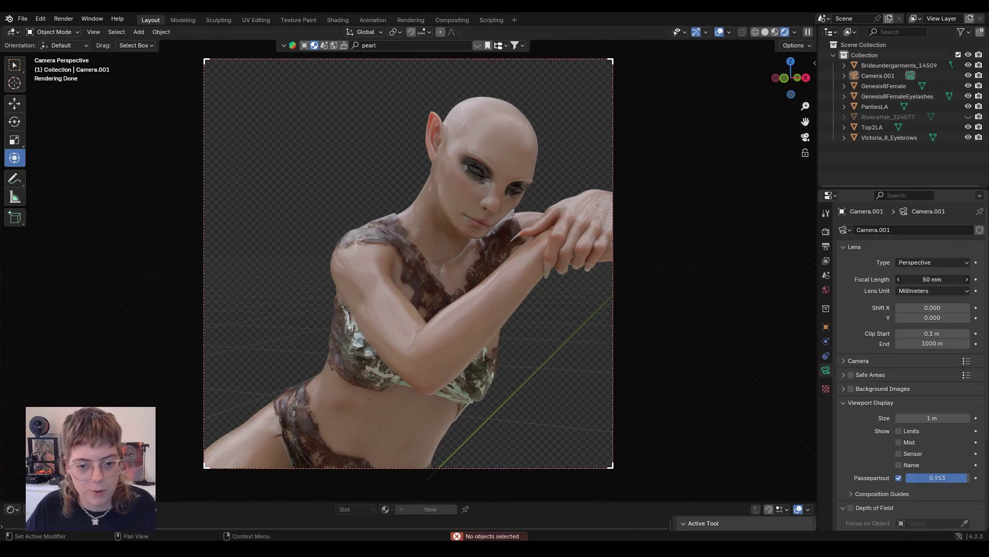
text(80)
key(Return)
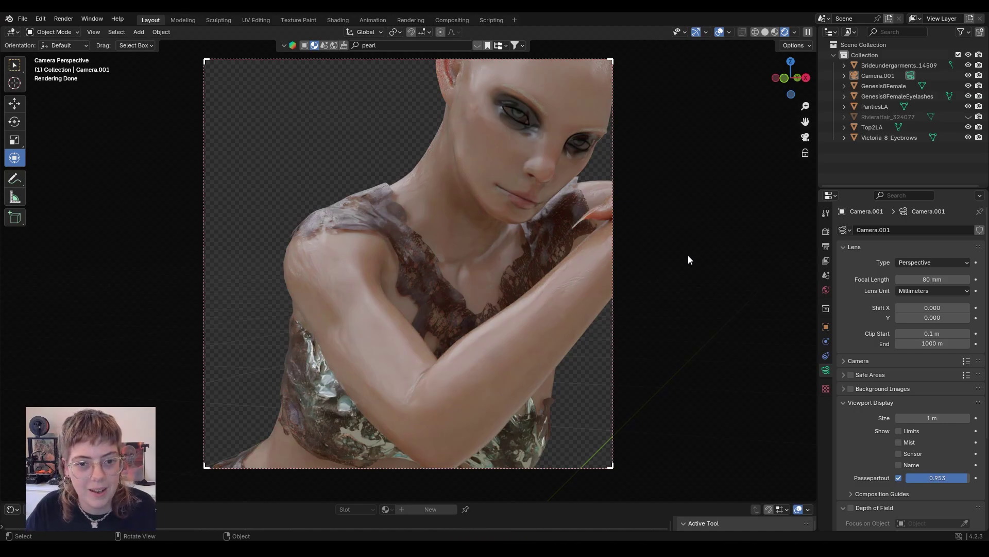
Step: Try a Focal Length of 6 mm on the camera and return it to 80 mm
drag(935, 282, 889, 282)
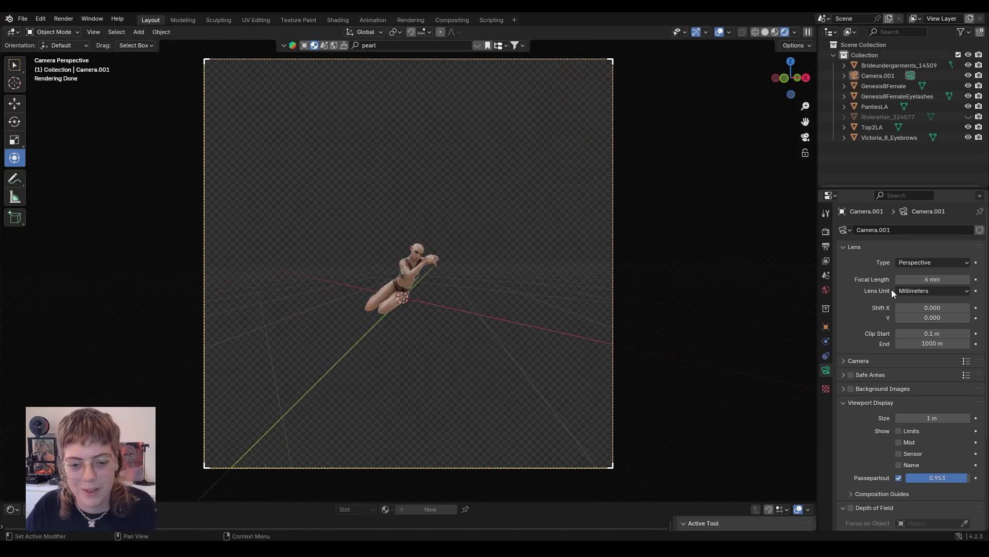
click(925, 283)
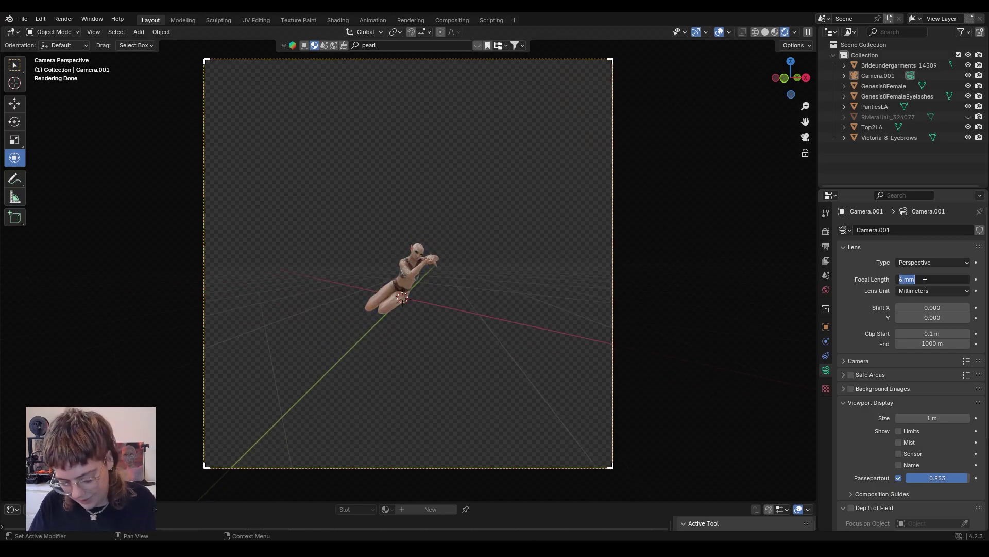
text(80)
key(Return)
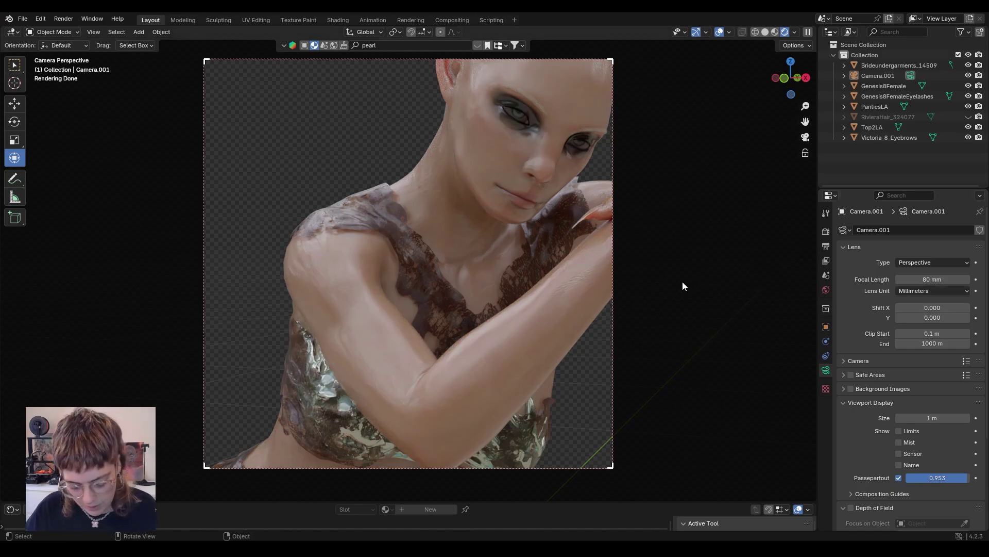
Step: Turn on Camera to View and reframe the camera on the character's head, shoulders and crossed arms
key(n)
key(n)
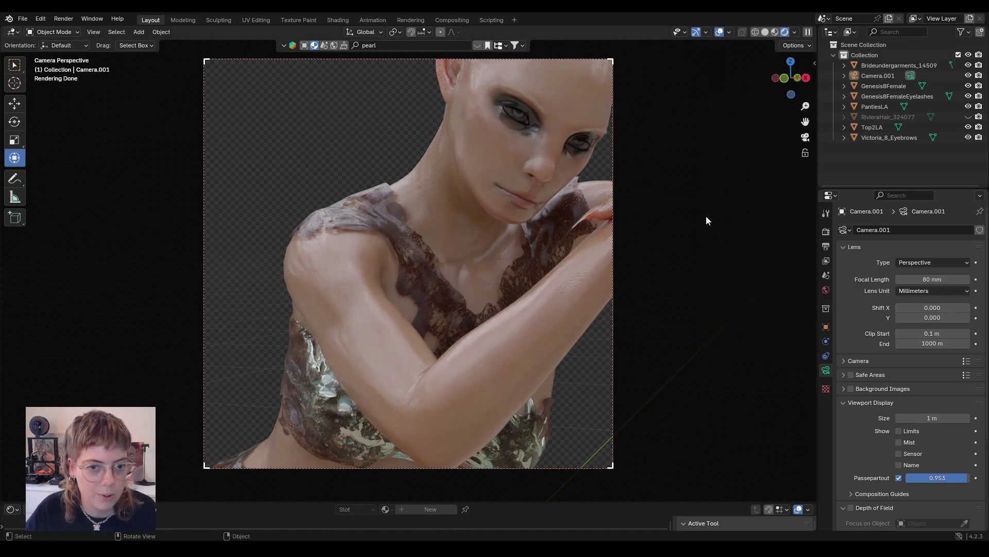
key(n)
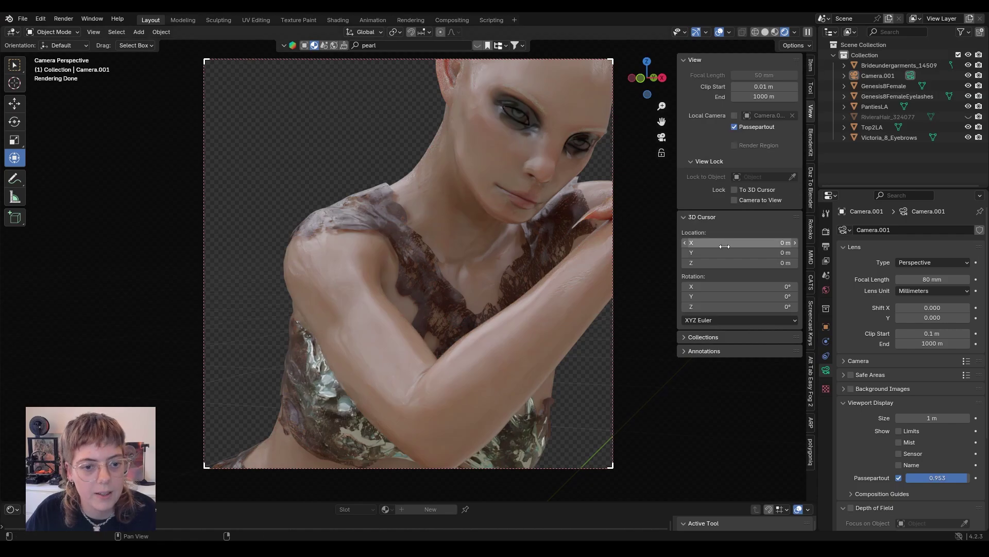
click(737, 200)
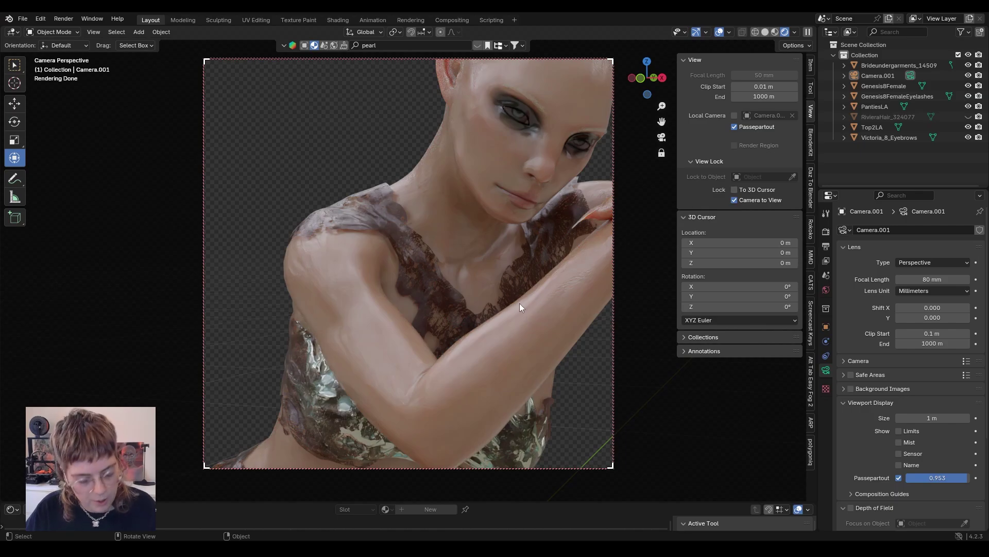
scroll(517, 304, down, 5)
scroll(465, 325, up, 2)
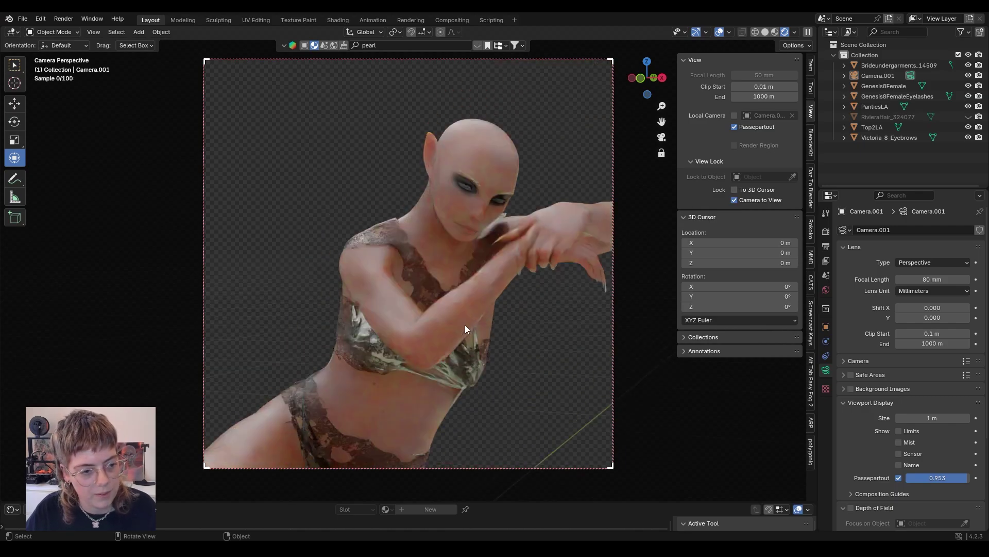
mouse_move(465, 325)
middle_down()
mouse_move(496, 308)
mouse_move(412, 332)
mouse_move(423, 332)
mouse_move(400, 316)
mouse_move(435, 303)
mouse_move(461, 312)
mouse_move(458, 334)
mouse_move(422, 343)
mouse_move(417, 334)
mouse_move(449, 284)
mouse_move(453, 317)
middle_up()
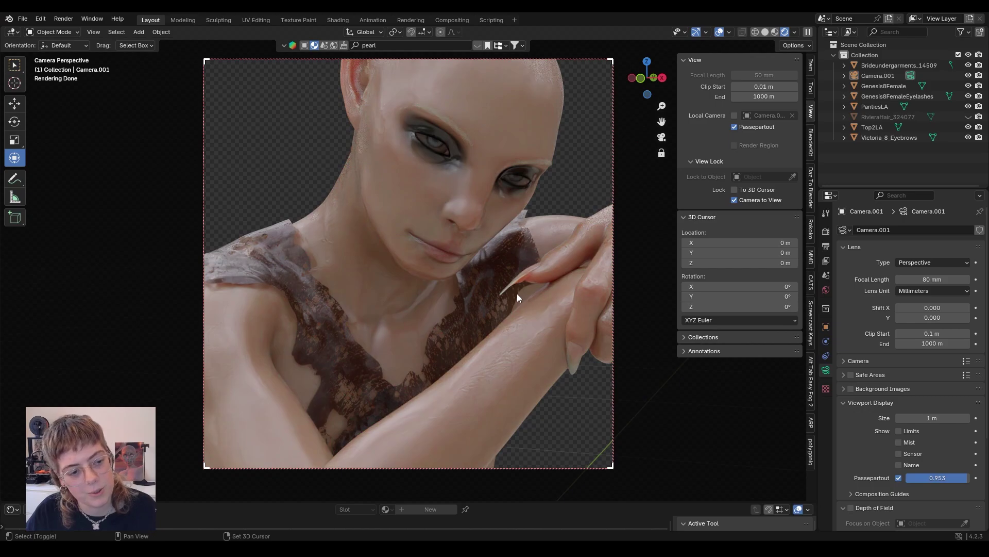
scroll(517, 292, down, 3)
middle_drag(518, 293, 493, 305)
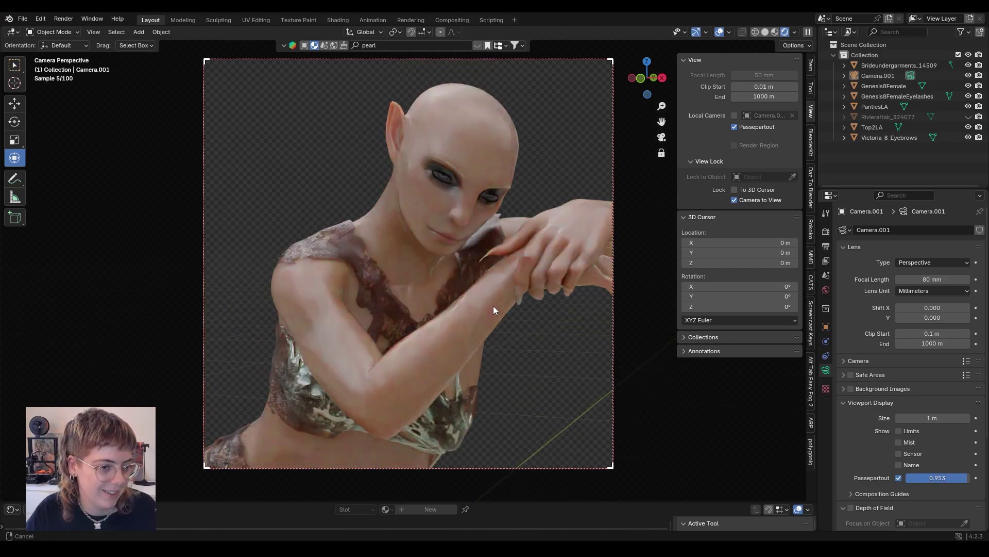
Step: Show the RivieraHair_324077 hair and try wider camera framings of the whole seated figure
click(969, 119)
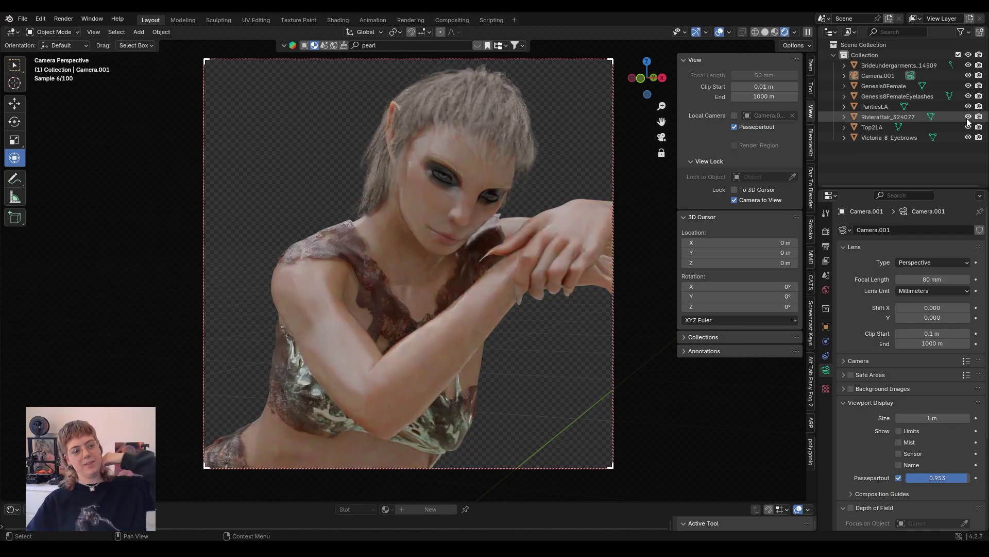
middle_drag(576, 315, 566, 329)
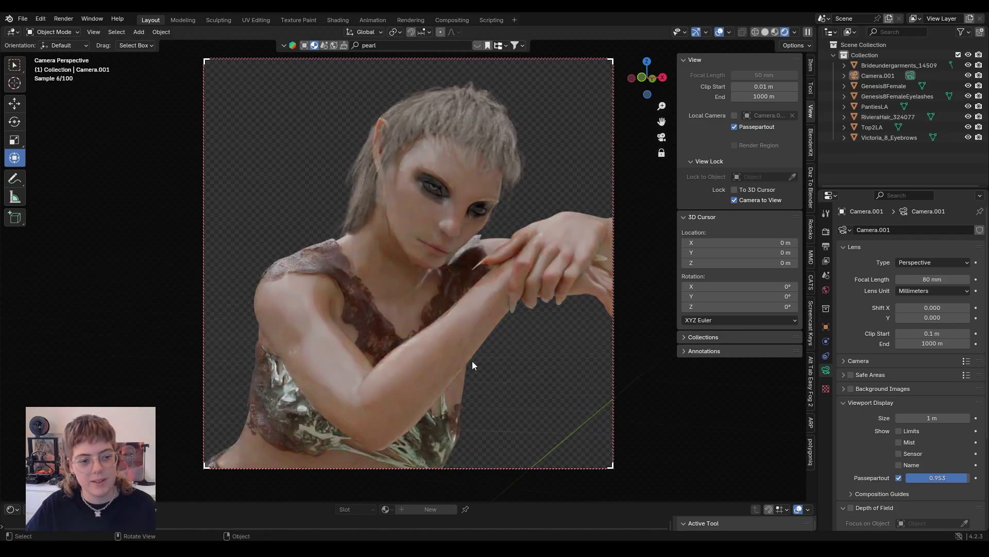
mouse_move(448, 336)
middle_down()
mouse_move(457, 338)
mouse_move(449, 327)
middle_up()
middle_drag(520, 333, 454, 330)
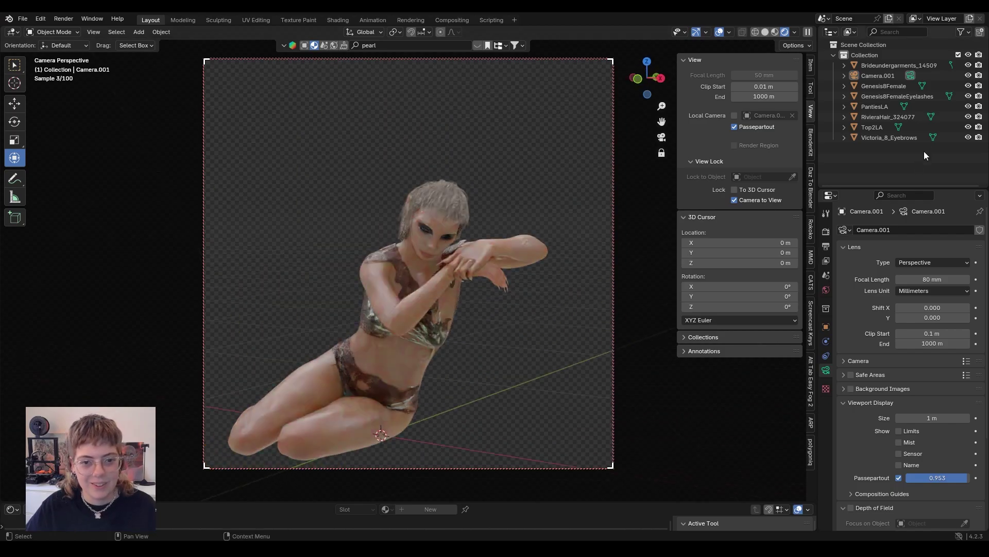
Step: Hide the RivieraHair_324077 hair, frame the camera close on the upper body and turn off Camera to View
click(968, 117)
scroll(428, 307, up, 4)
middle_drag(481, 293, 536, 271)
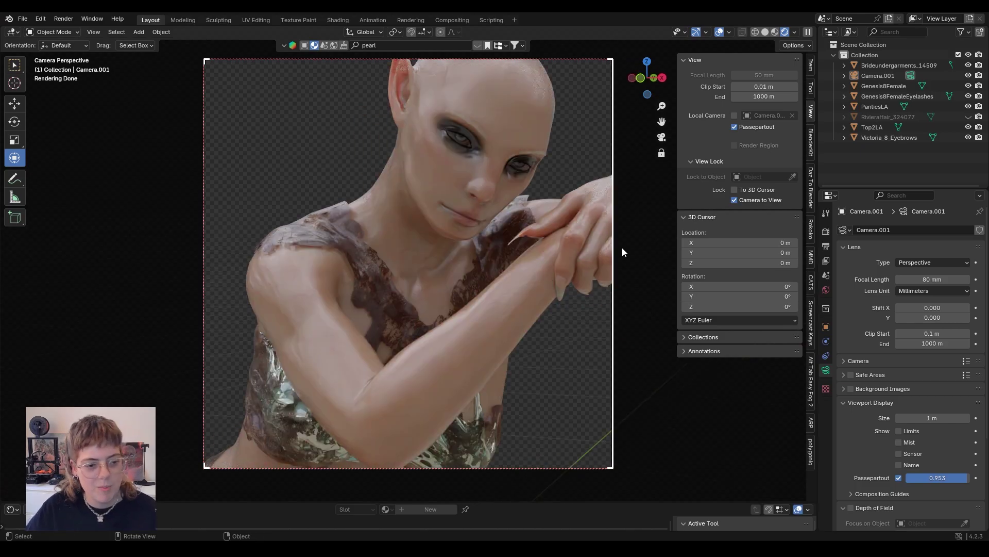
click(735, 200)
Step: Duplicate the Genesis8Female body together with the Brideundergarments_14509 garment and place the copy beside the original figure
scroll(455, 330, down, 4)
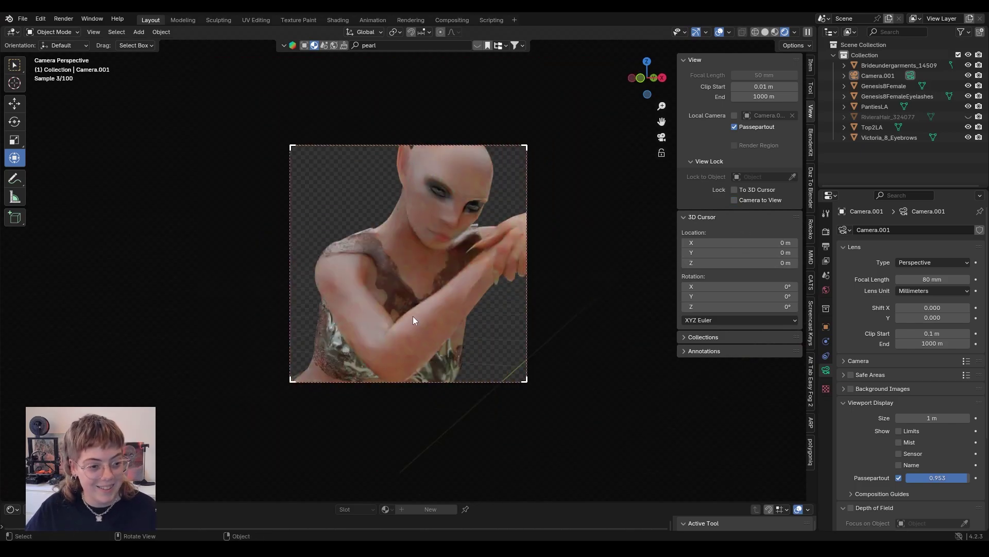
middle_drag(413, 317, 454, 343)
scroll(404, 319, down, 2)
click(407, 328)
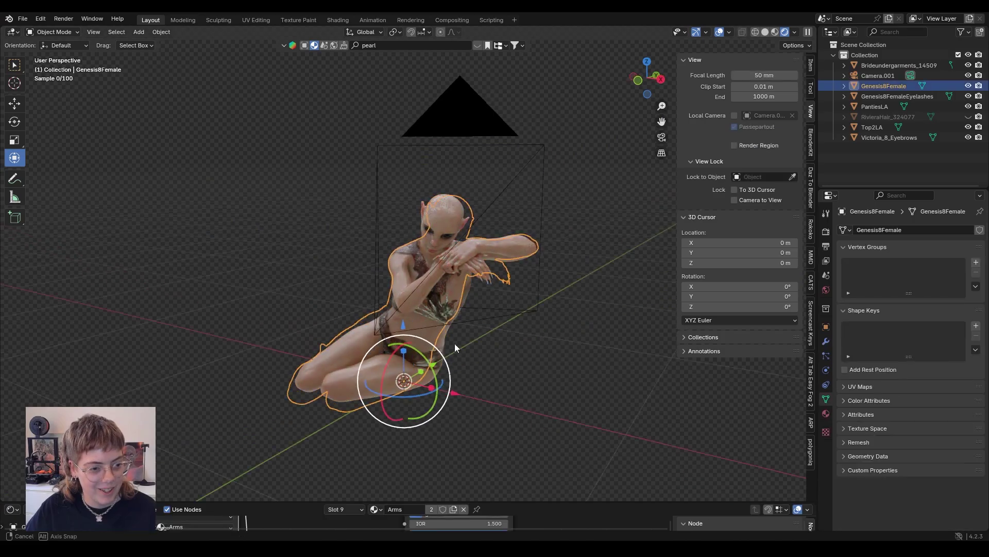
scroll(460, 344, up, 5)
key(shift+d)
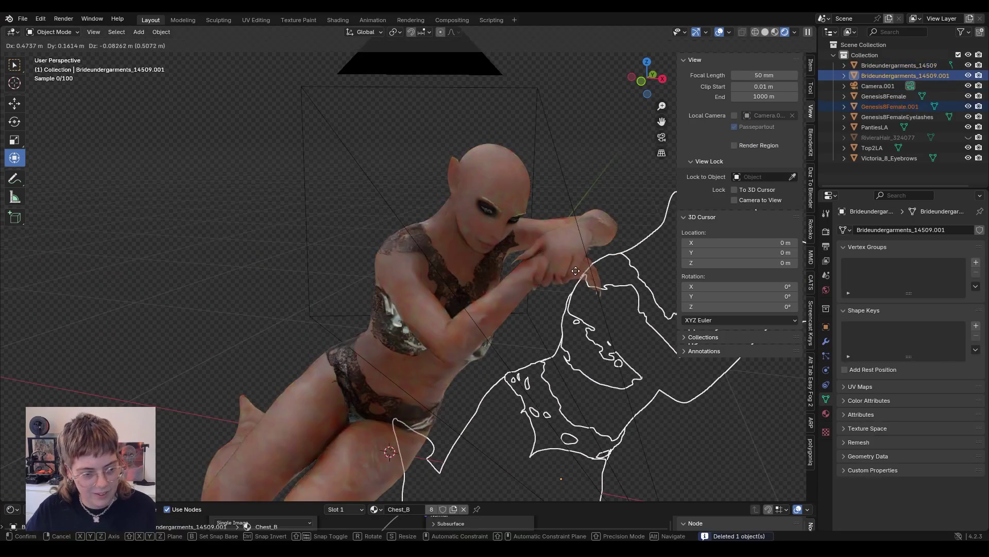
click(557, 268)
scroll(589, 396, down, 3)
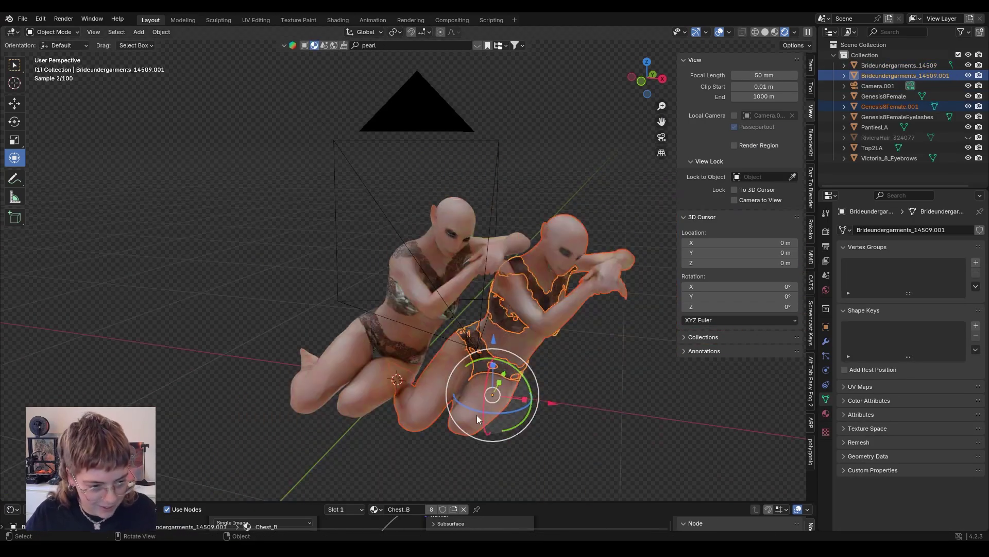
Step: Rotate the duplicate figure to a different angle in front of the original and check it through the camera
drag(475, 407, 512, 332)
scroll(512, 331, up, 2)
key(KP_0)
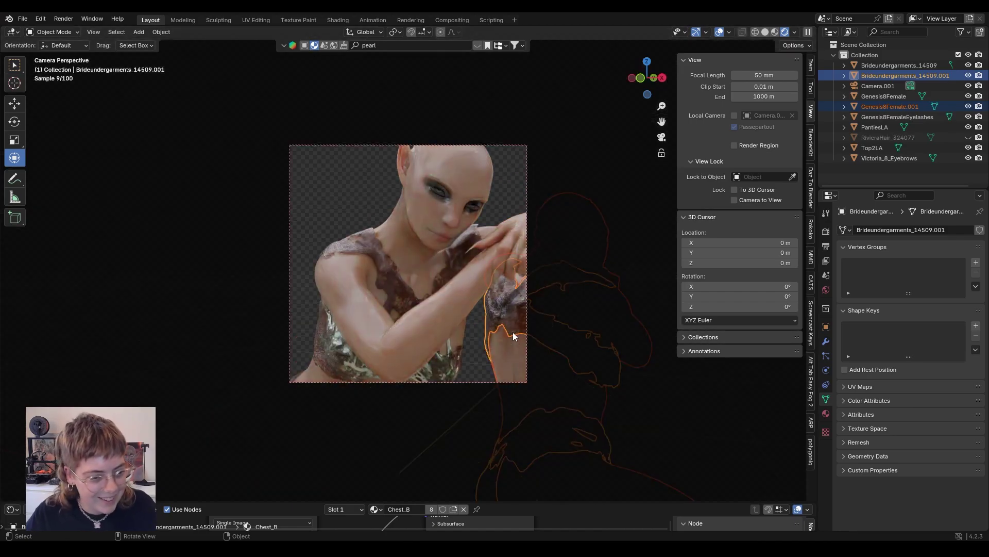
scroll(517, 335, up, 3)
middle_drag(530, 339, 384, 419)
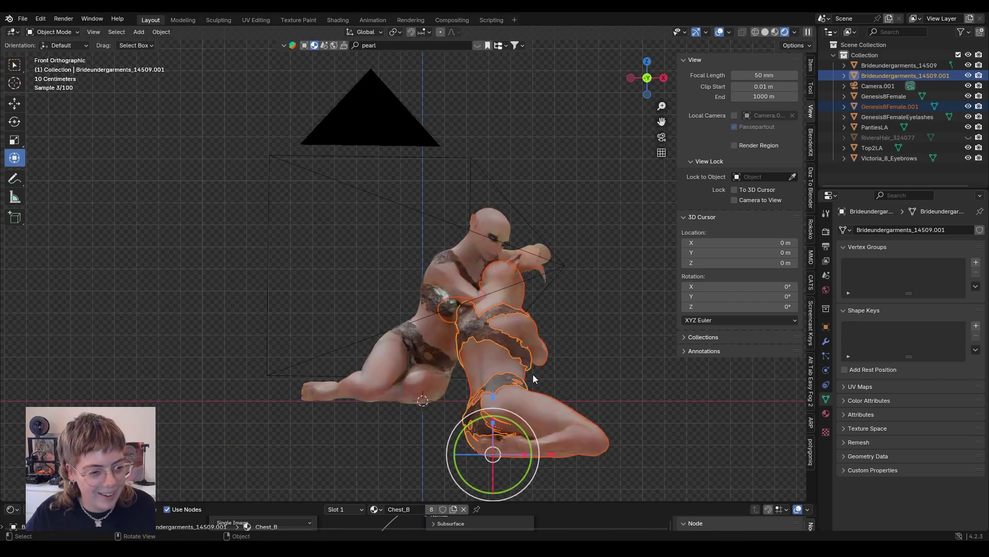
Step: Adjust the duplicate figure's position using front and side views so it fills the lower-right foreground of the camera frame
scroll(533, 374, down, 1)
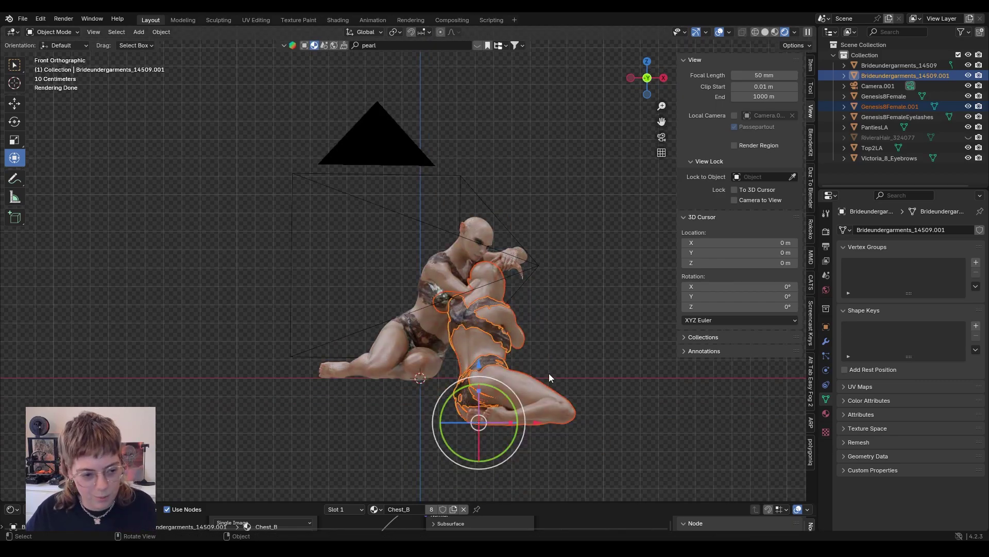
key(KP_3)
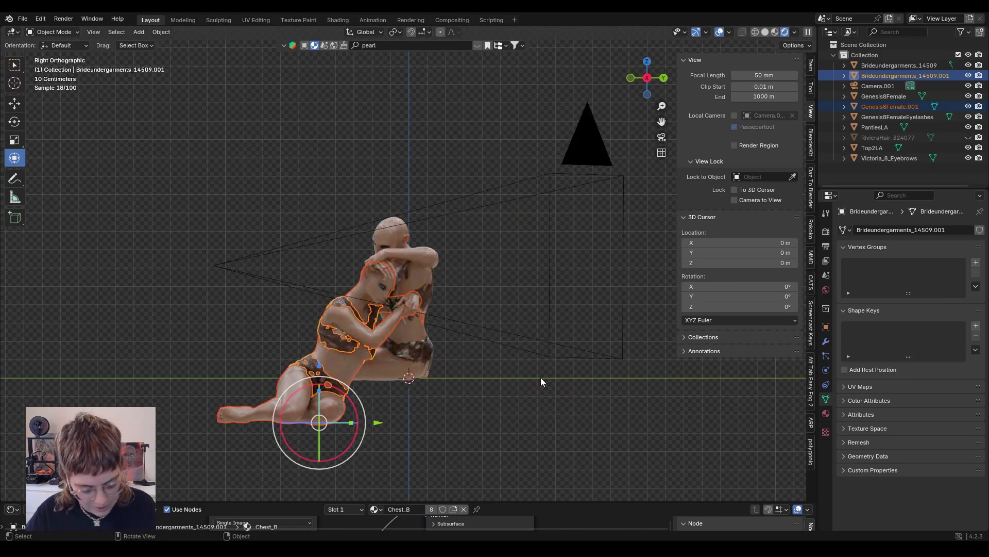
key(KP_1)
drag(538, 423, 561, 424)
click(332, 266)
key(KP_0)
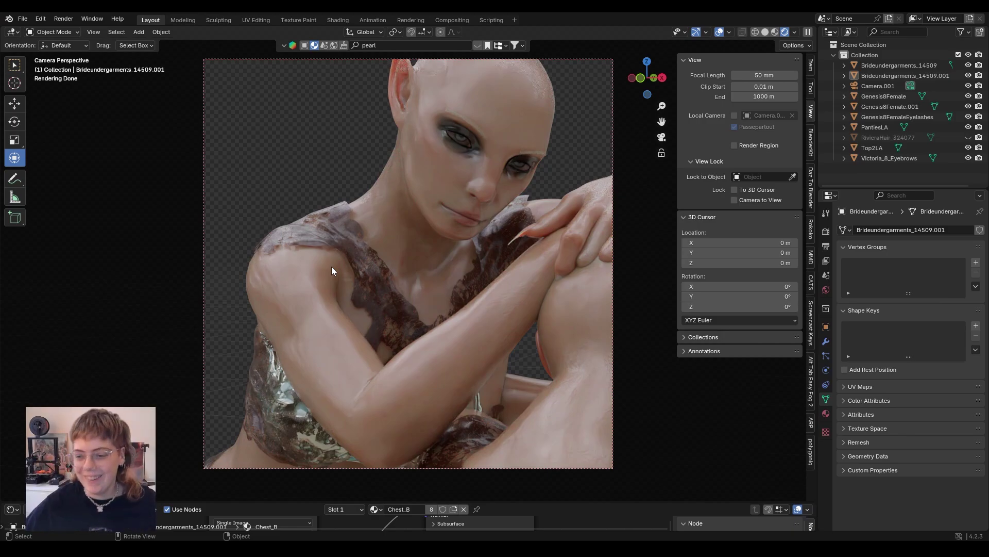
Step: Set the Strength of the abandoned_greenhouse world background to 0
click(824, 290)
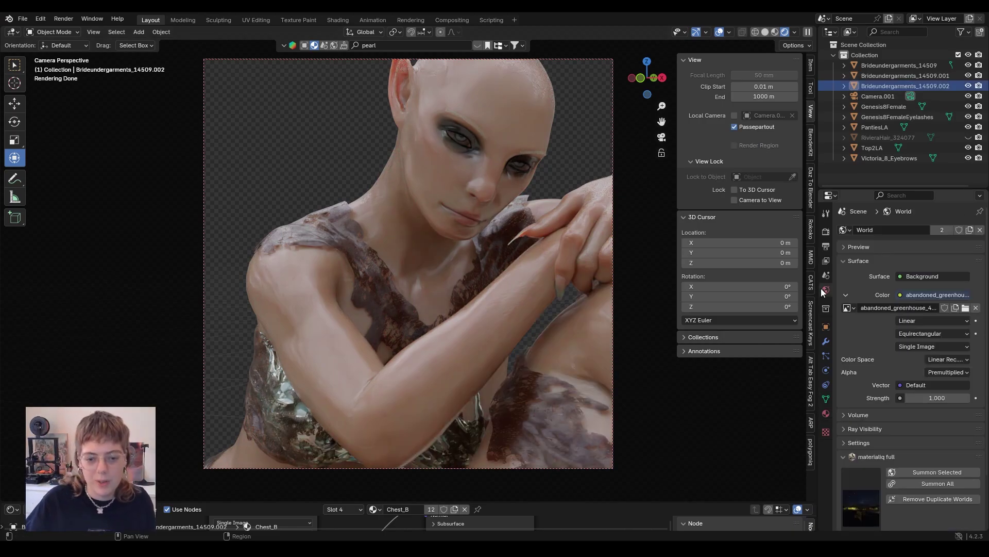
drag(938, 396, 979, 395)
click(939, 395)
text(1)
key(Return)
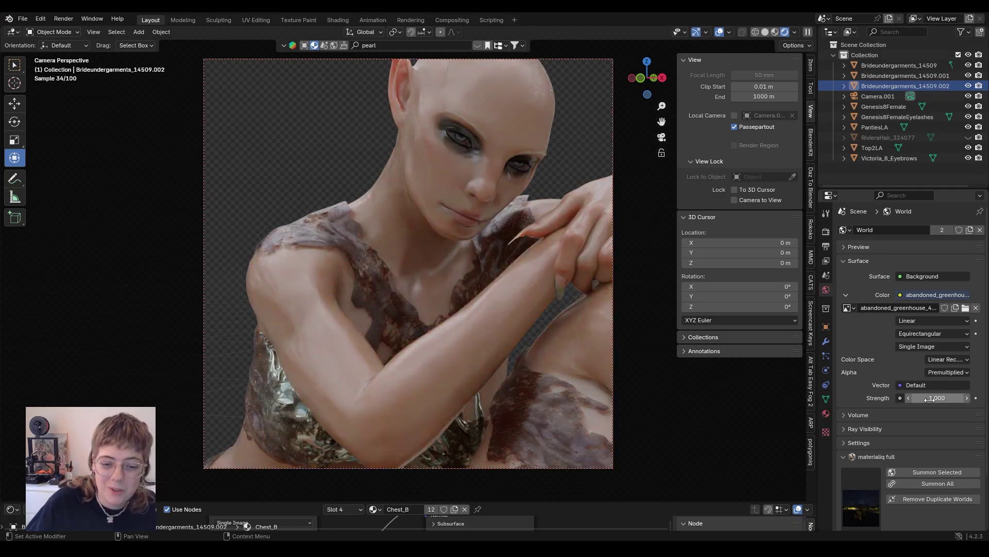
key(BackSpace)
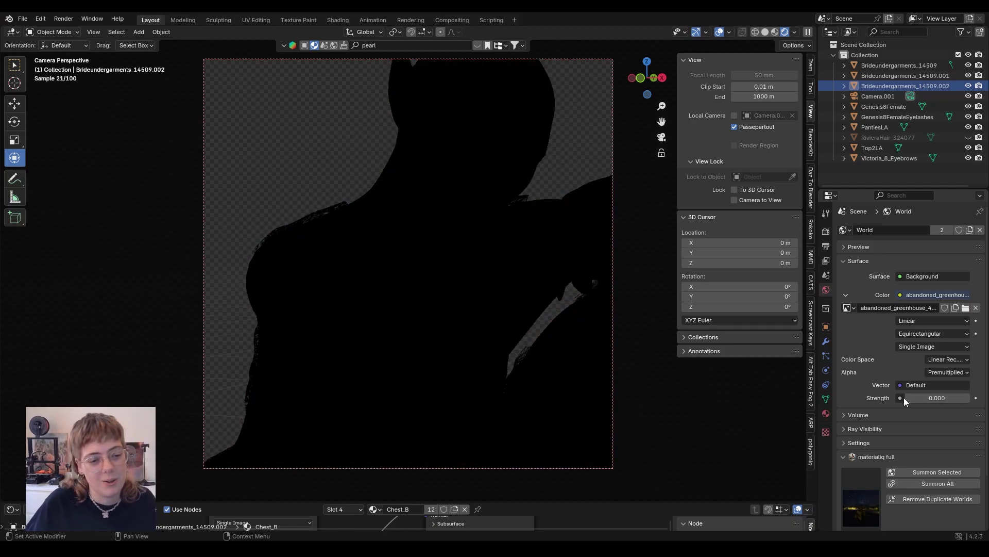
Step: Add an area light to the scene and raise it above the two figures
key(n)
middle_drag(600, 320, 481, 361)
scroll(482, 361, down, 4)
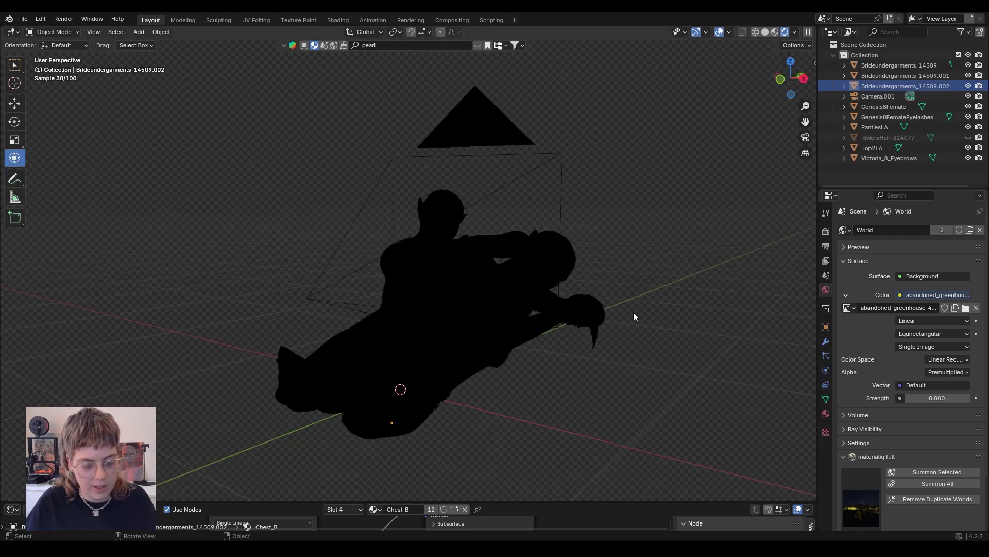
key(shift+a)
mouse_move(583, 297)
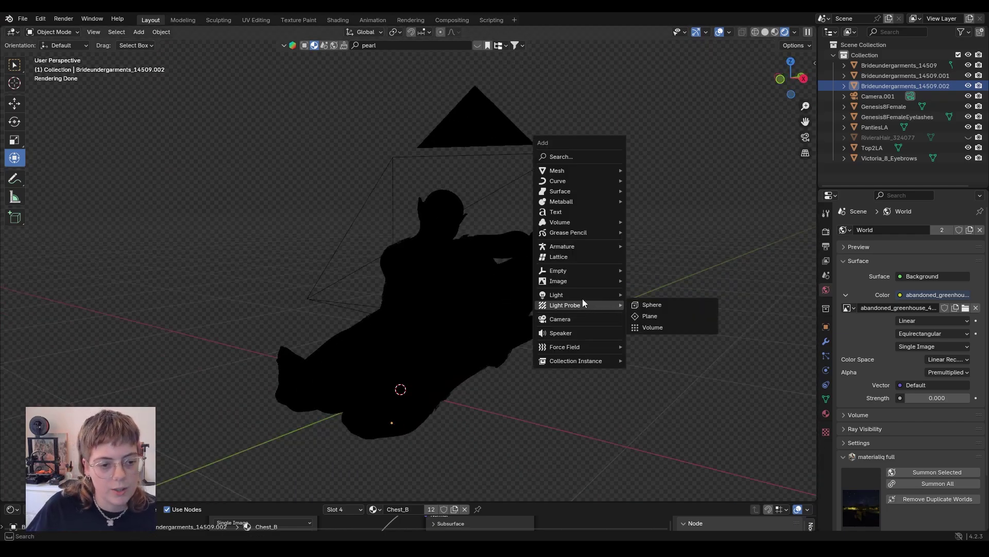
click(649, 328)
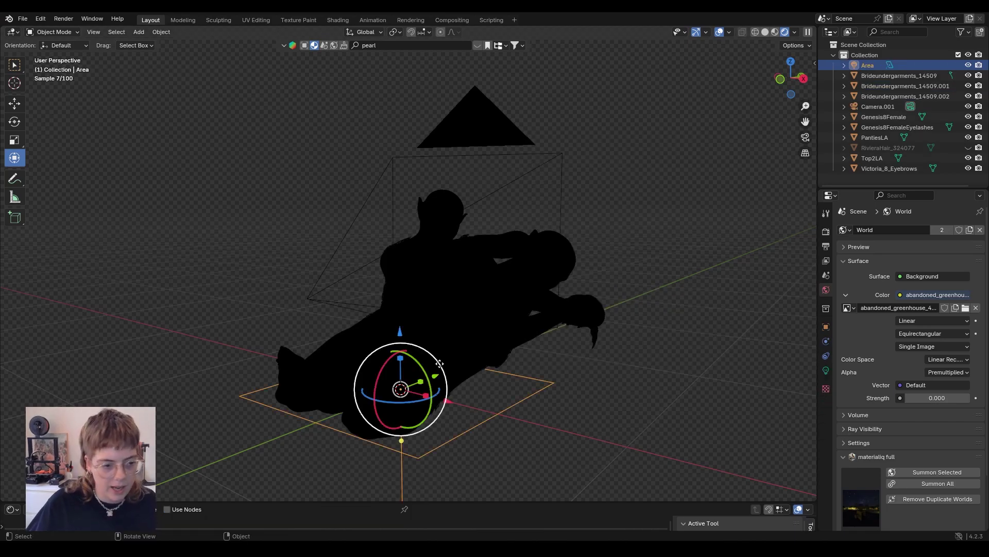
drag(397, 328, 420, 76)
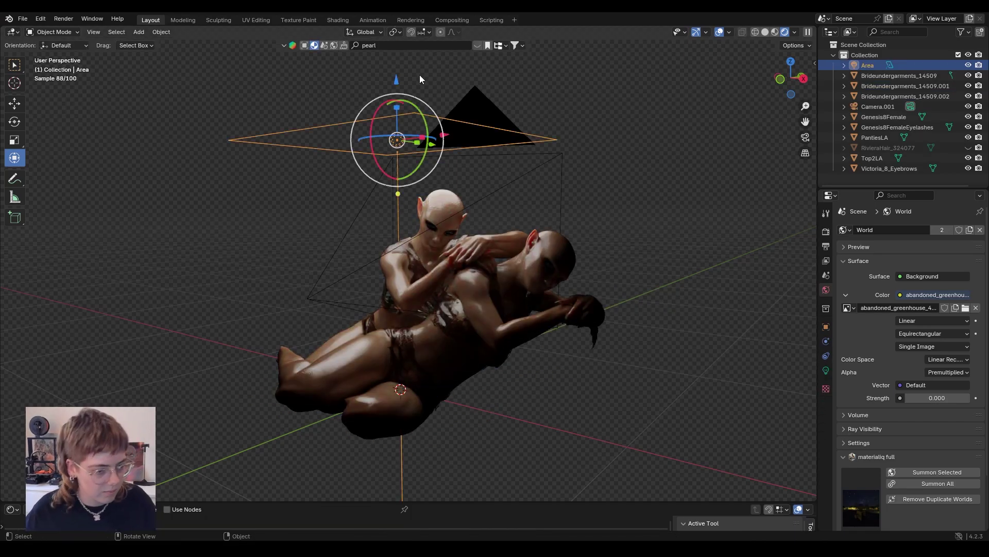
Step: Change the area light's Shape to Ellipse
click(826, 371)
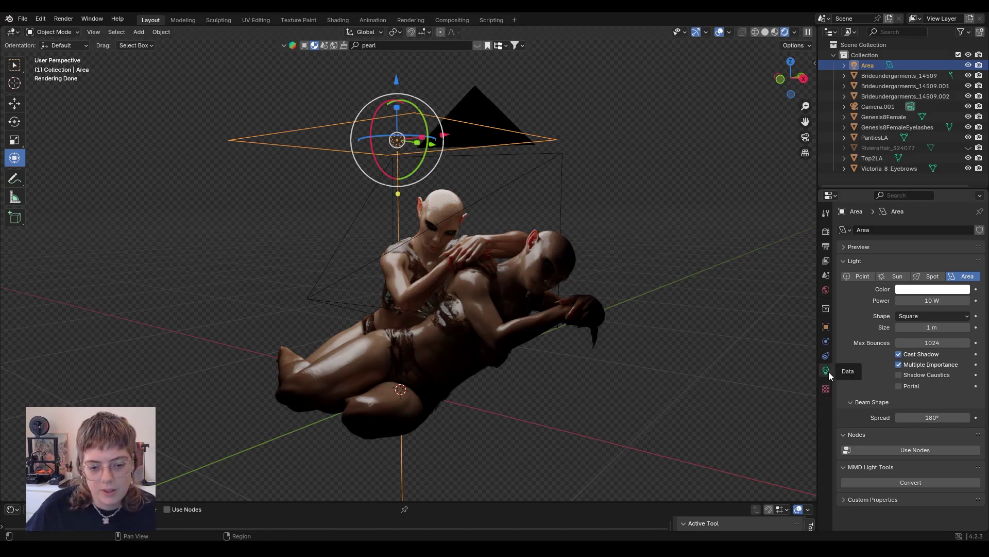
click(917, 316)
click(907, 362)
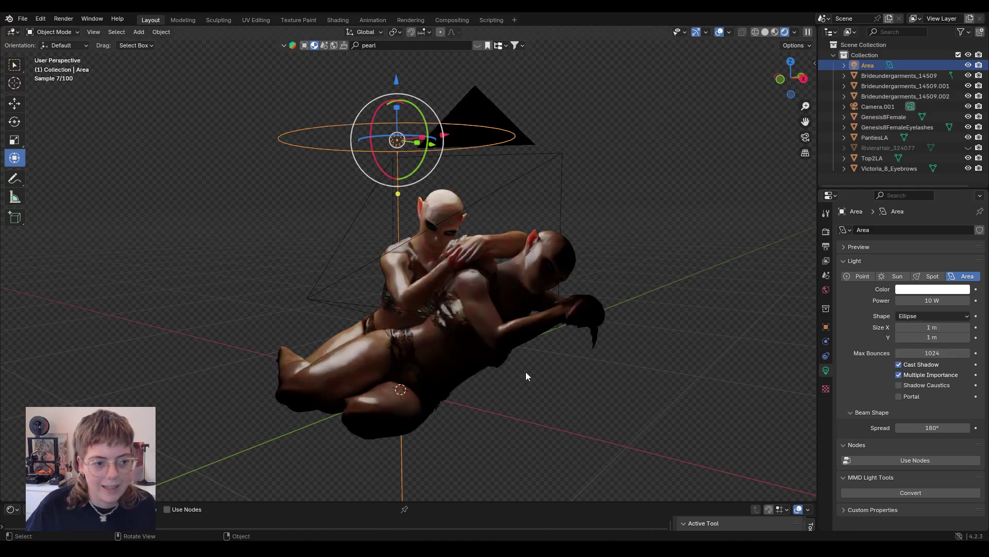
Step: Rotate the area light to face the figures, place it close behind them as a backlight and check it through the camera
middle_drag(526, 373, 455, 210)
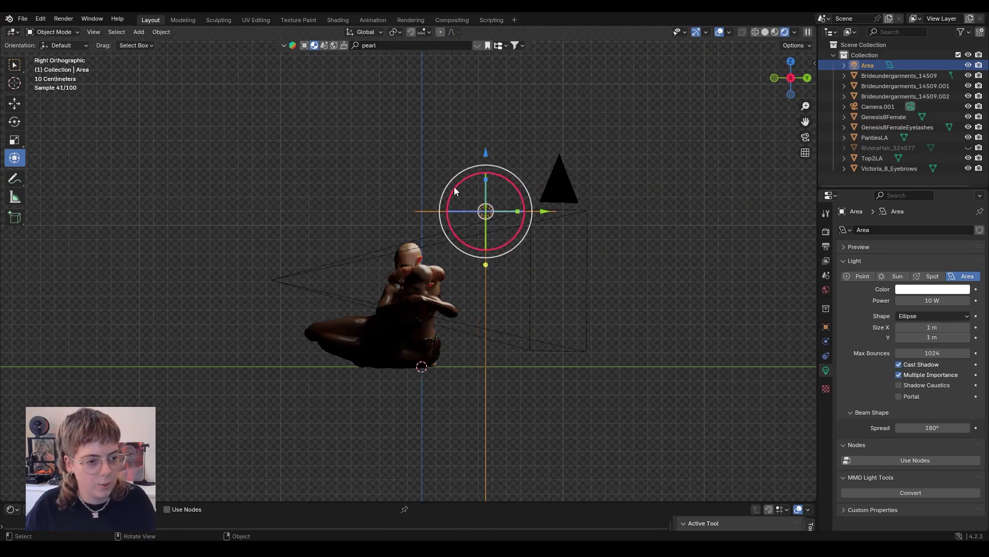
drag(454, 188, 520, 170)
key(g)
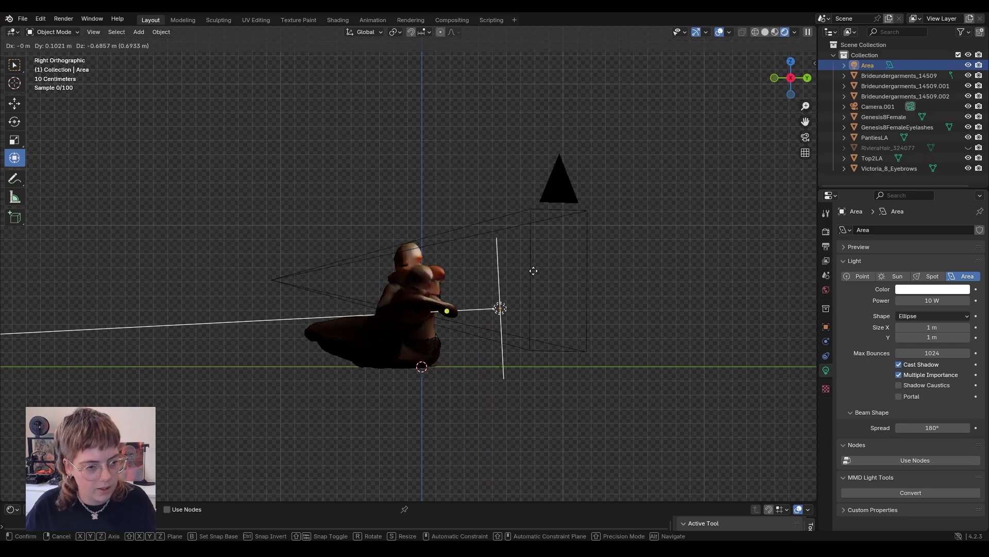
click(493, 259)
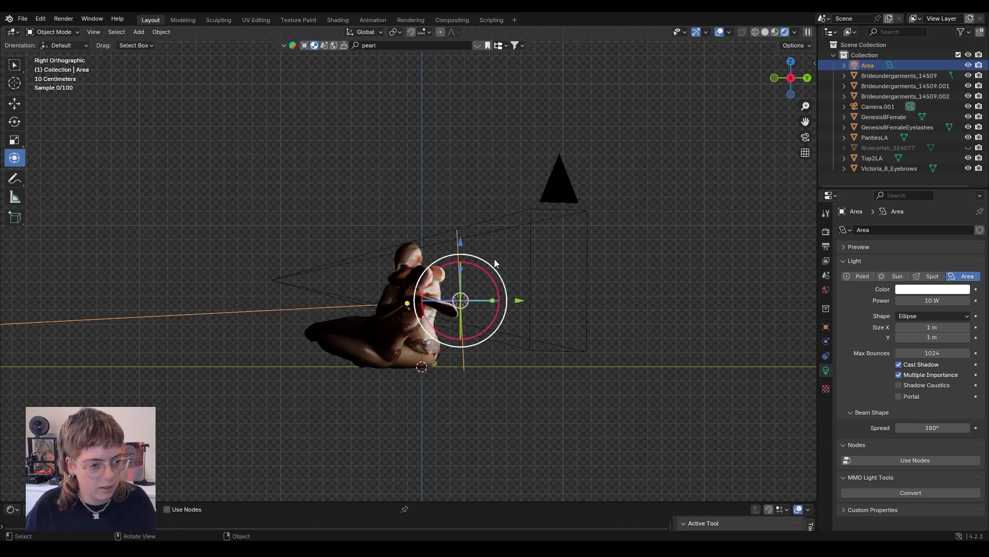
click(382, 390)
key(KP_1)
scroll(425, 357, up, 6)
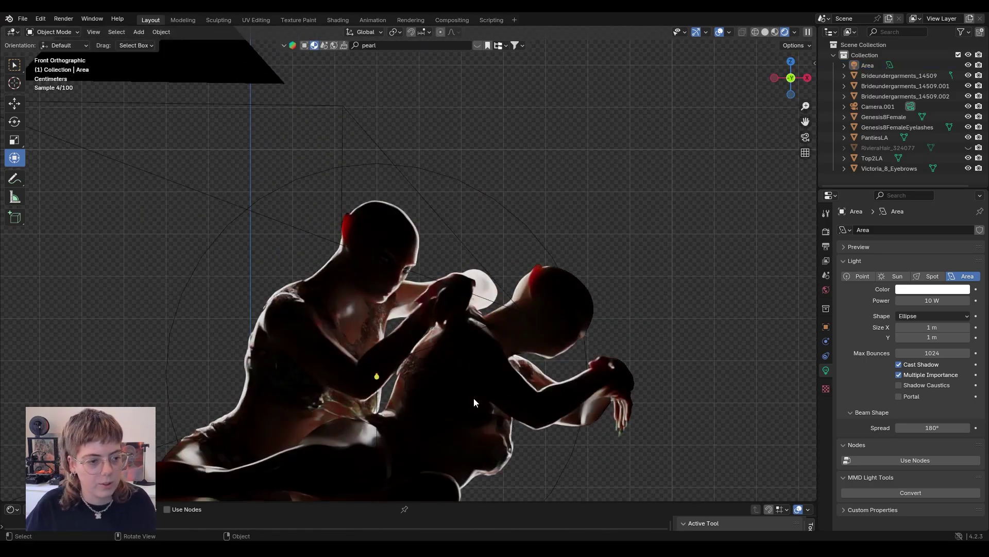
scroll(550, 221, down, 4)
middle_drag(551, 222, 512, 267)
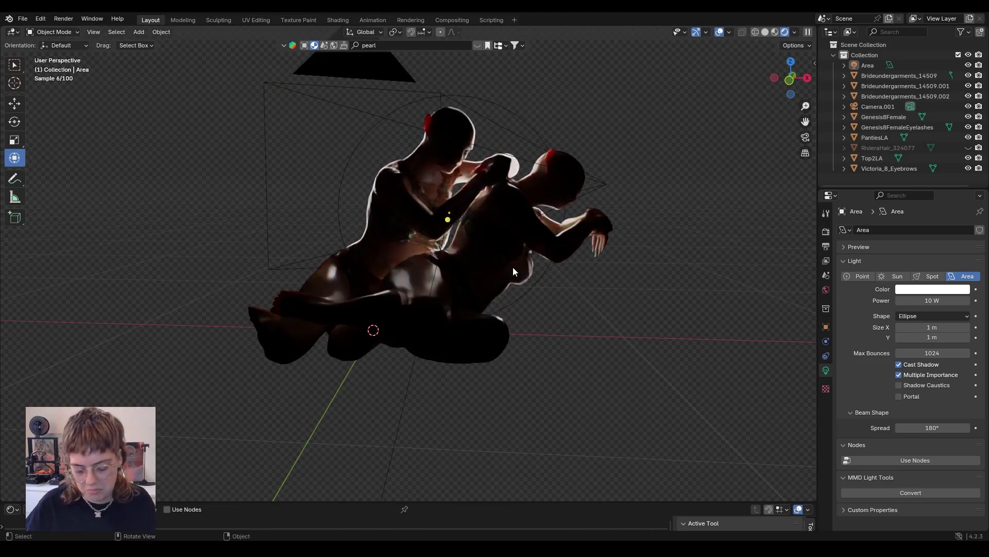
key(KP_0)
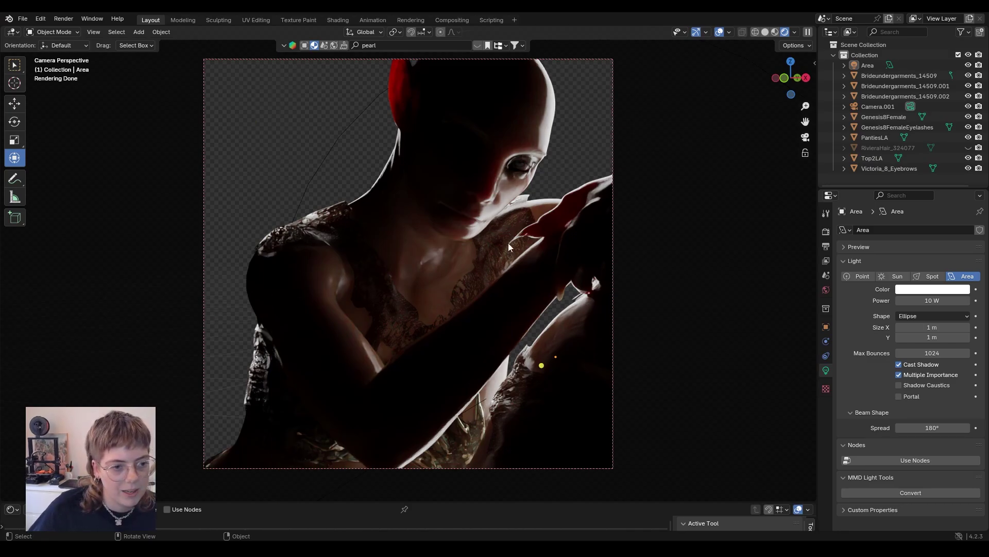
scroll(529, 174, up, 6)
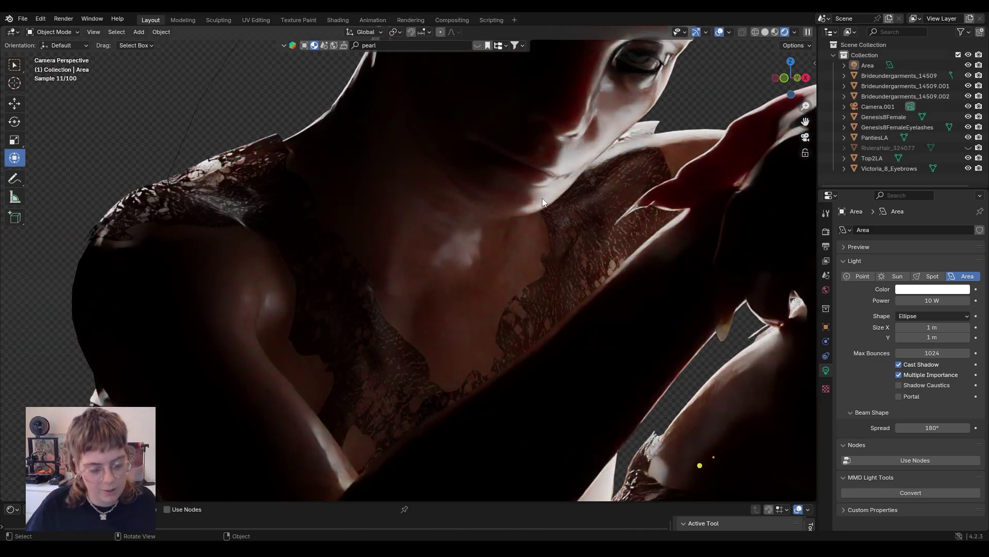
Step: Add a second area light, raise it above the figures and check the result through the camera
shift+middle_drag(542, 199, 462, 346)
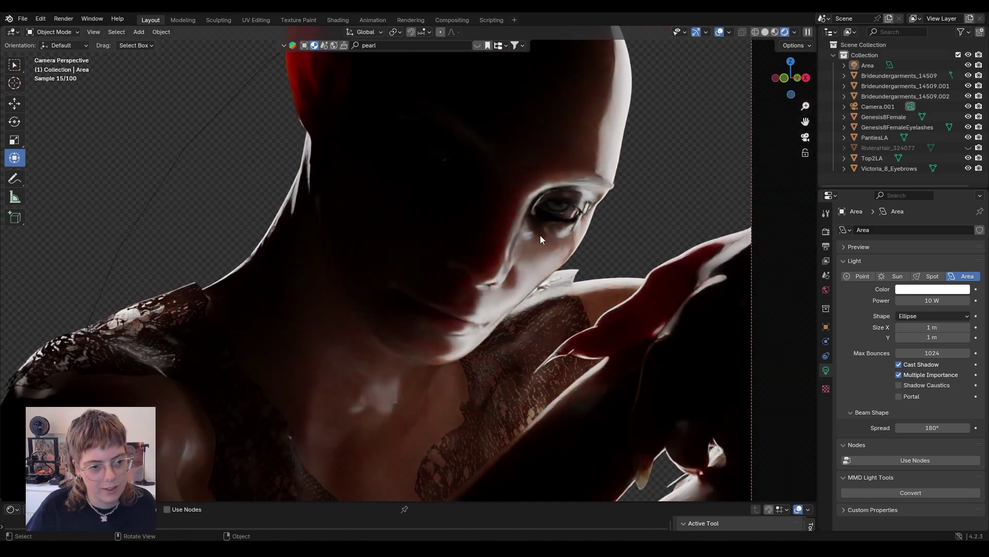
scroll(471, 308, down, 5)
shift+middle_drag(445, 338, 465, 323)
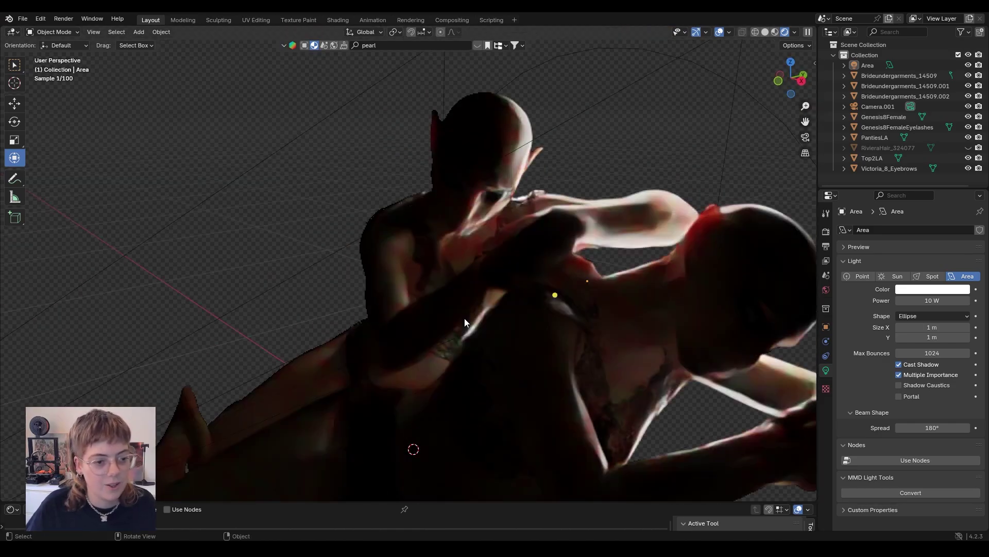
scroll(465, 322, down, 7)
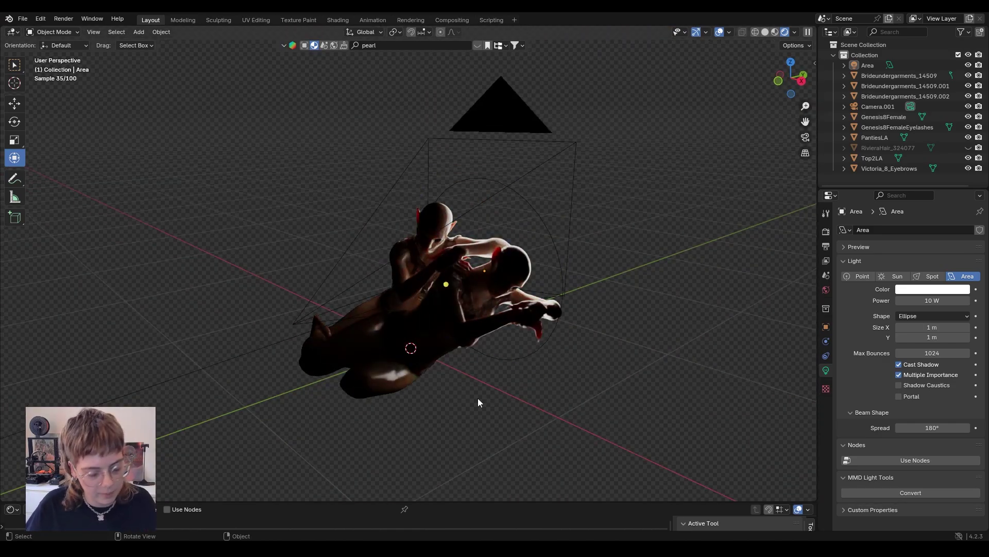
key(shift+a)
mouse_move(476, 400)
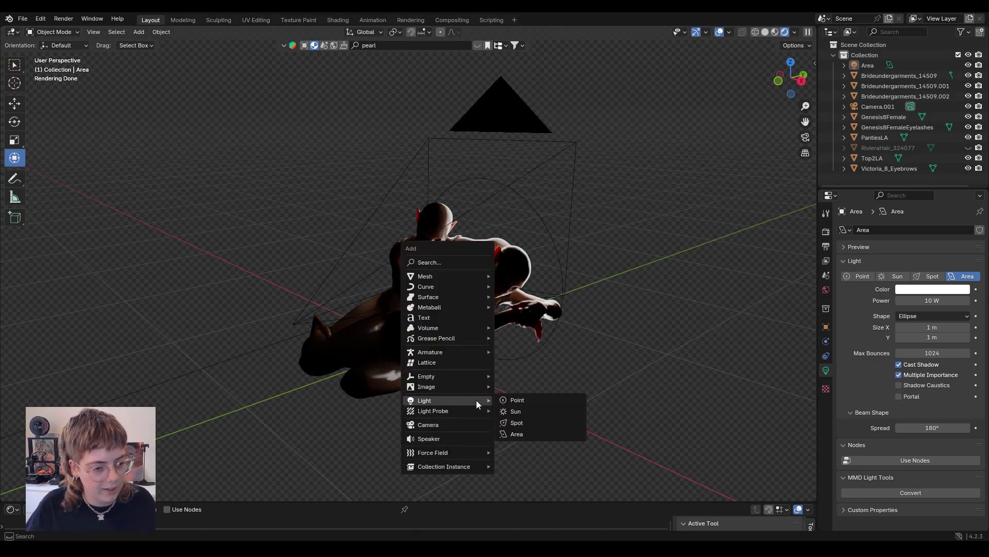
click(521, 435)
key(g)
key(z)
click(435, 127)
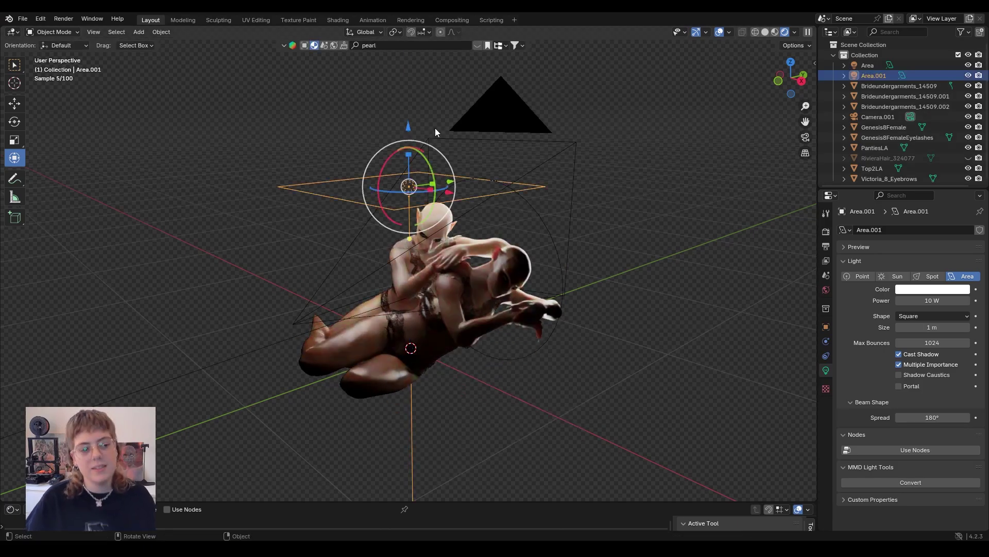
key(KP_0)
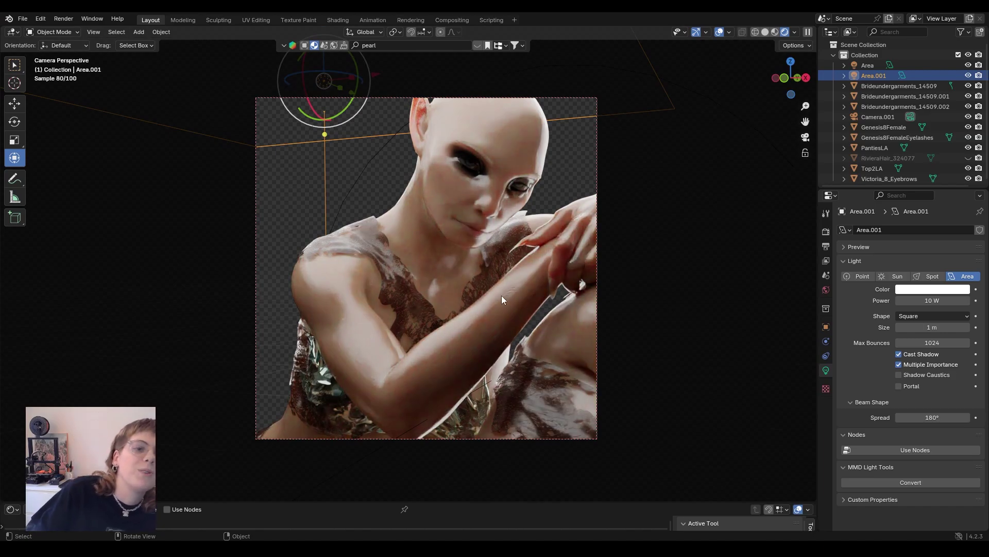
Step: Try a Power of 69.9 W on the second area light with a higher position, and undo both changes
drag(932, 300, 953, 301)
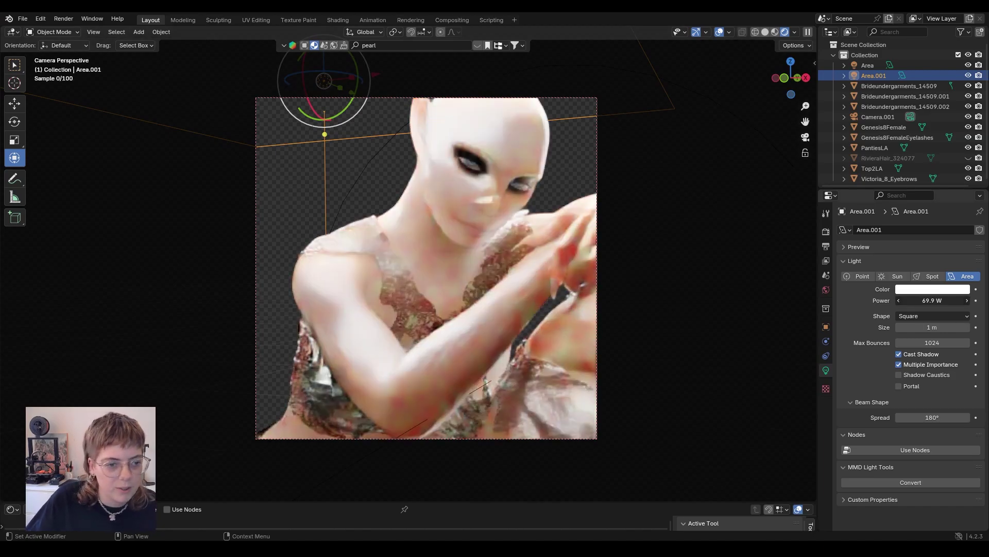
scroll(412, 353, down, 5)
key(g)
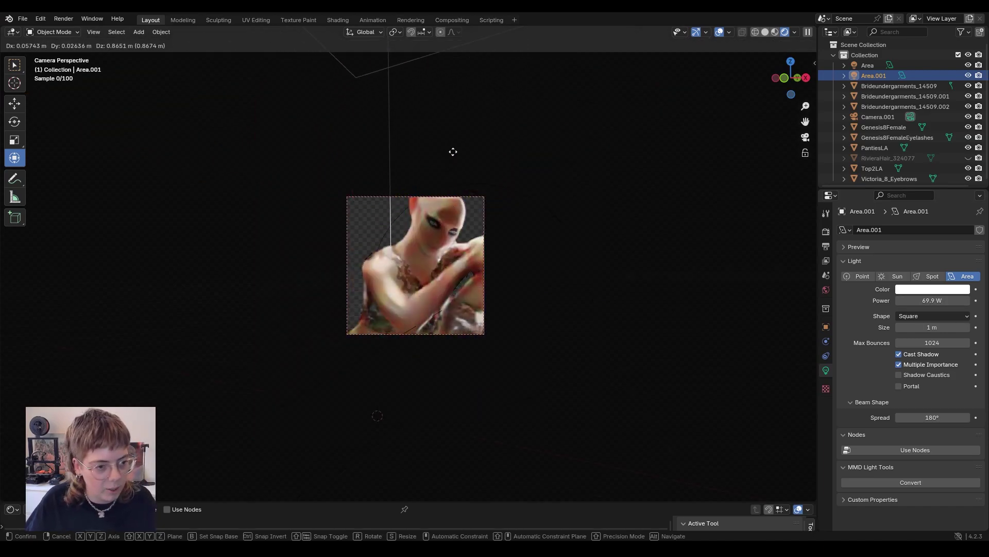
click(450, 143)
middle_drag(466, 236, 389, 281)
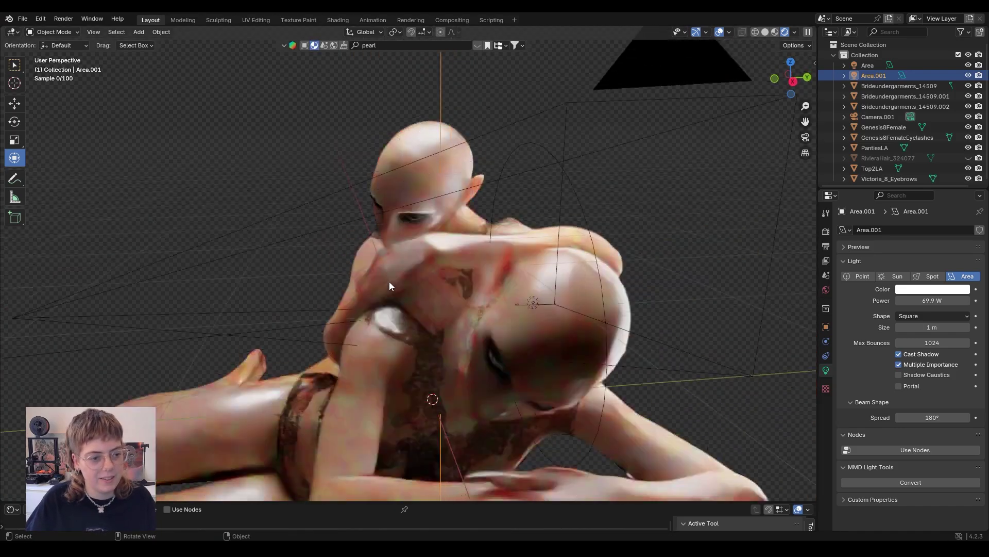
scroll(388, 281, down, 6)
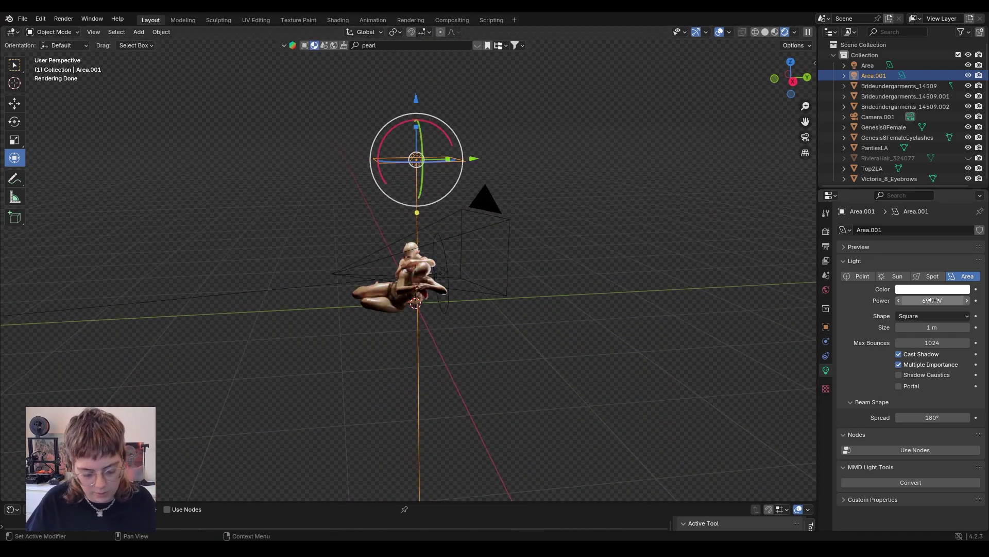
key(ctrl+z)
key(ctrl+z)
Step: Change the second area light's Shape to Ellipse
scroll(431, 310, up, 5)
middle_drag(440, 242, 428, 294)
click(933, 316)
click(908, 364)
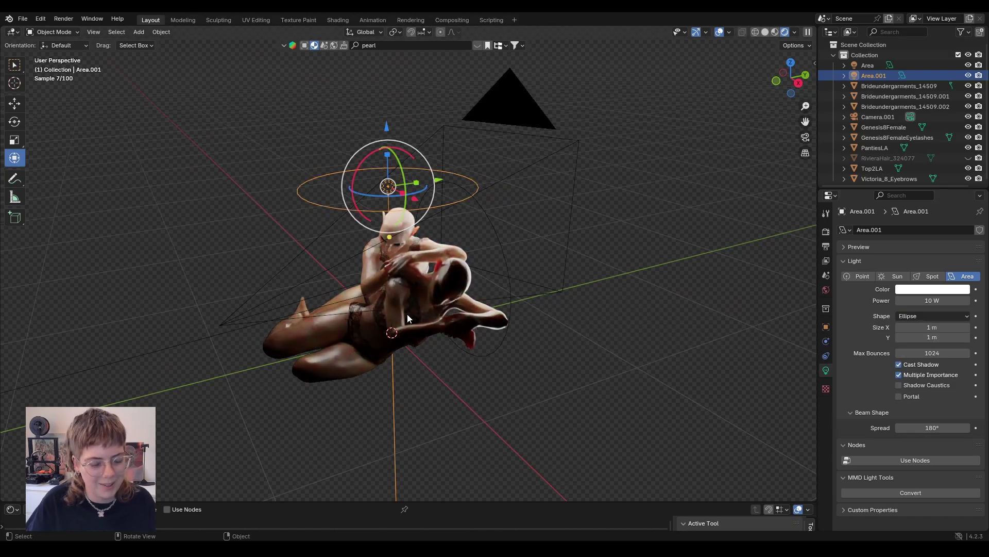
Step: Angle the second area light at the figures from the side and scale it up about 3.56 times in the camera view
middle_drag(408, 318, 443, 342)
key(s)
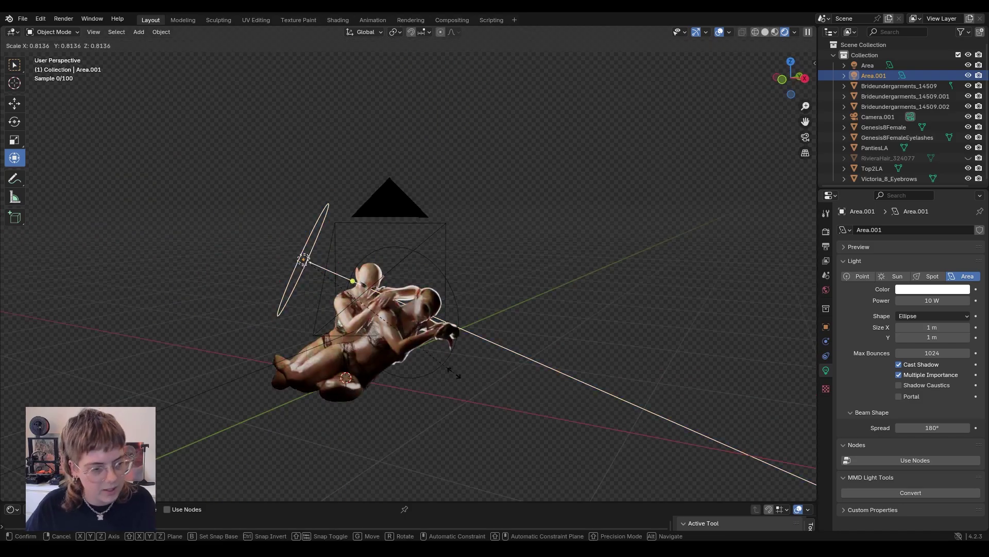
click(348, 308)
key(KP_0)
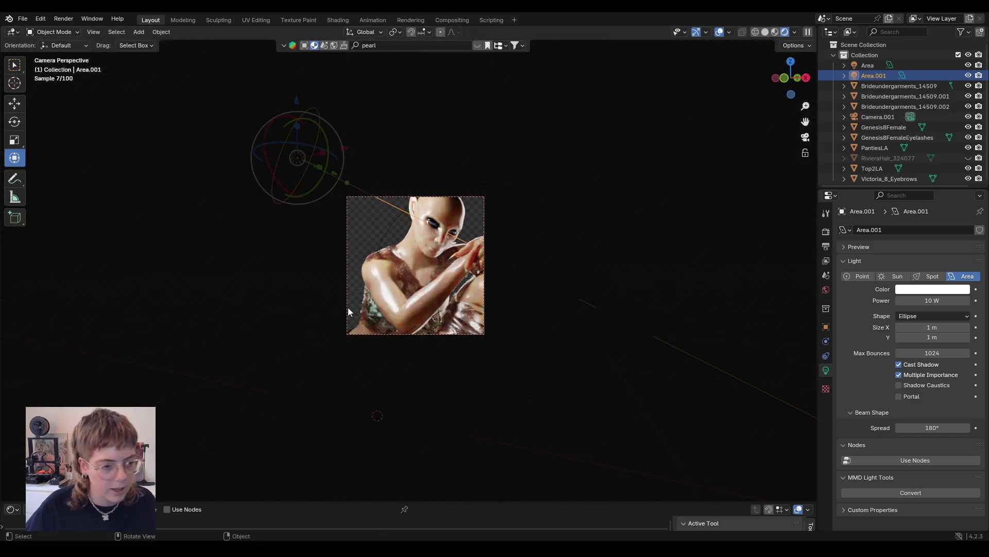
scroll(415, 258, up, 6)
key(s)
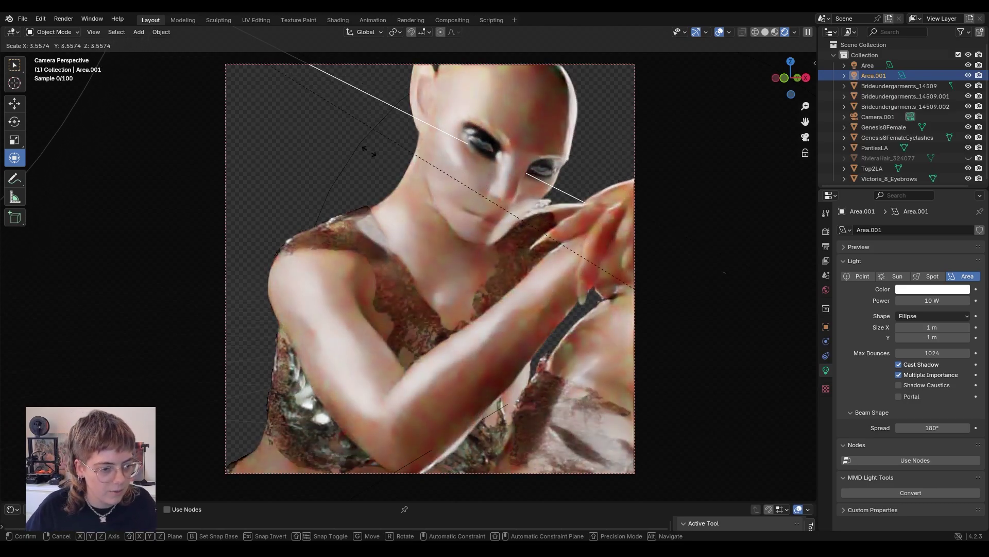
key(Return)
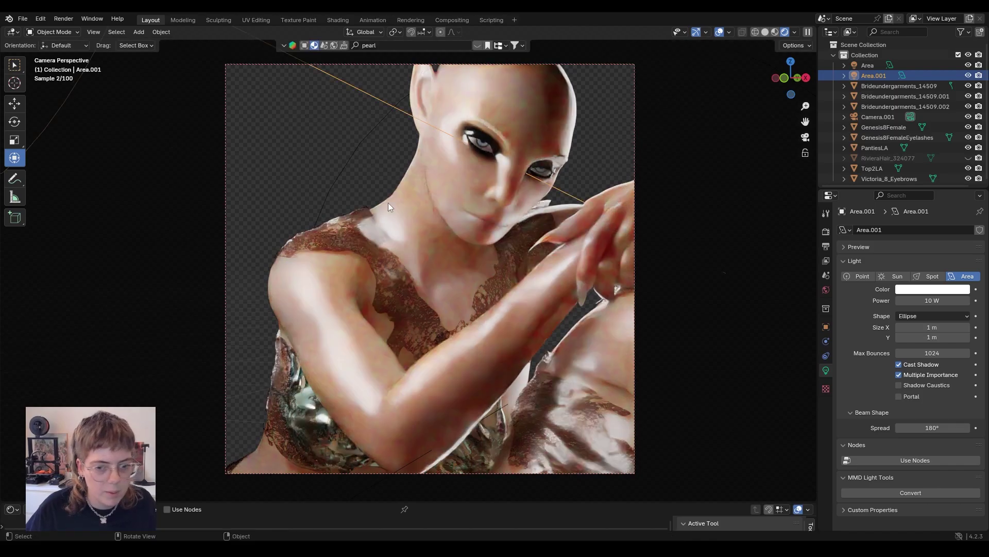
Step: Set the second area light's Power to 4.7 W and darken its Color to a Value of 0.086
drag(948, 301, 933, 300)
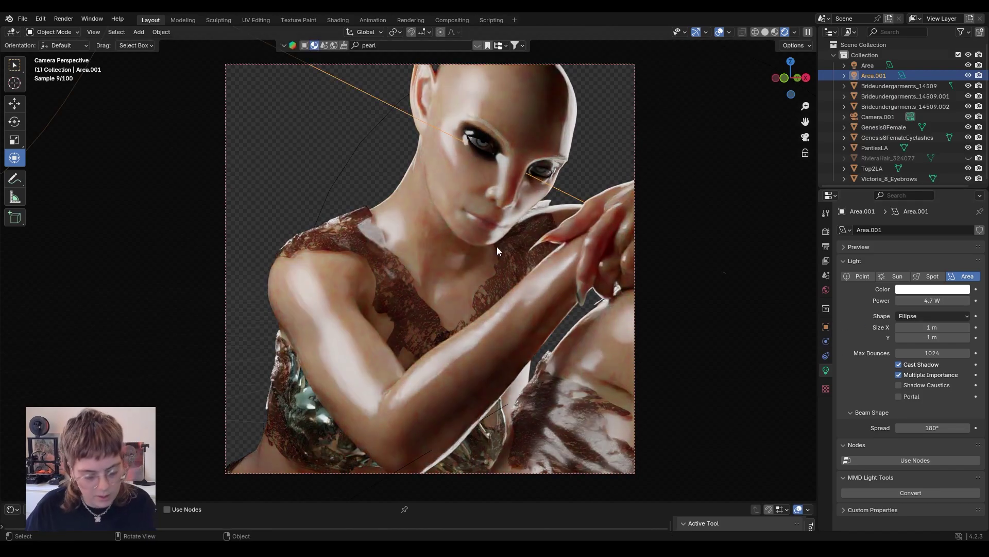
click(930, 290)
drag(961, 156, 961, 197)
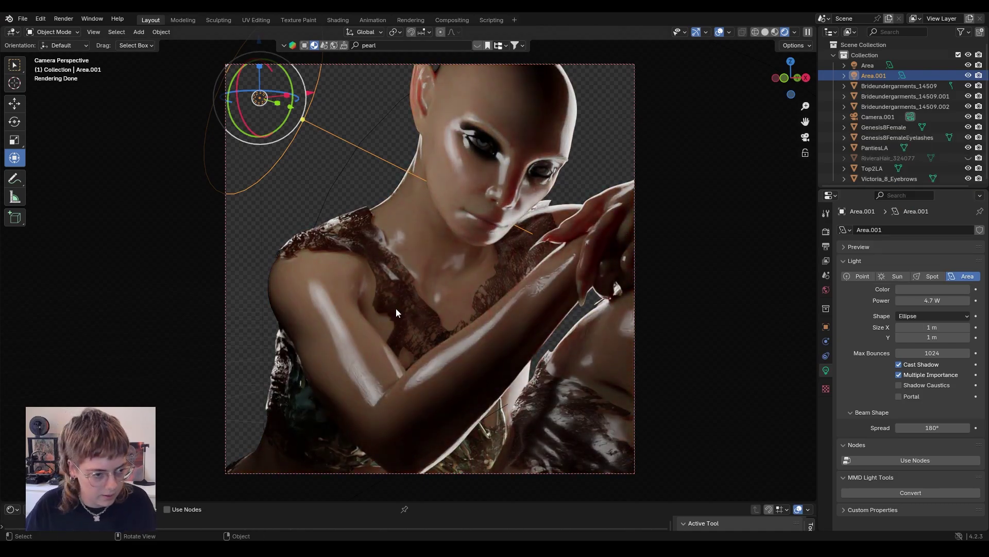
Step: Move the second area light further out to the side of the figures and scale it up about 2.19 times
middle_drag(418, 253, 433, 330)
key(g)
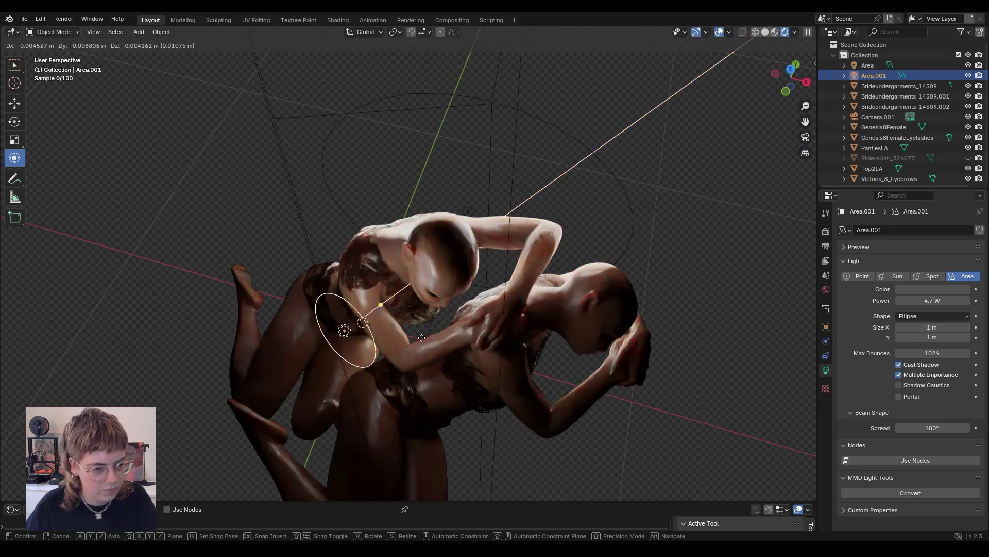
click(401, 348)
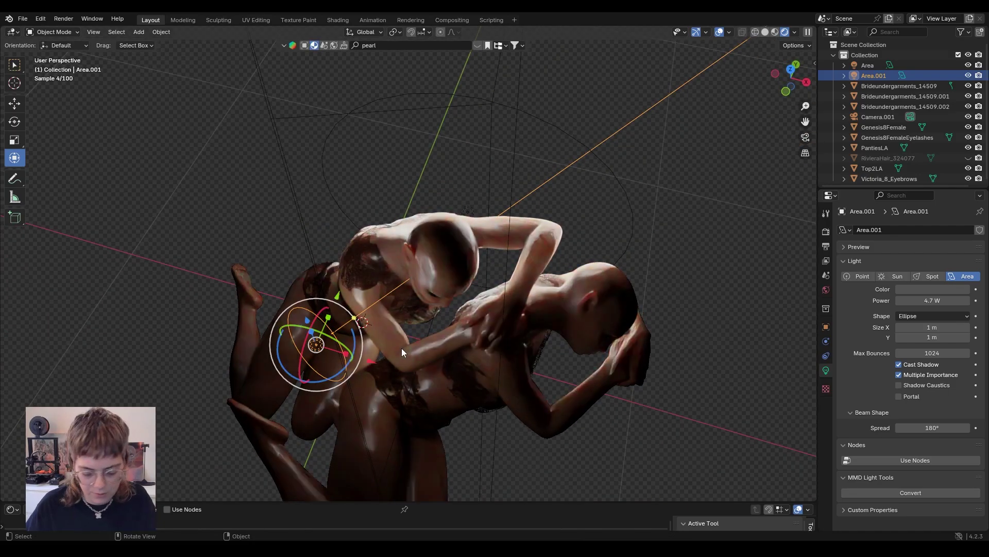
key(KP_0)
key(s)
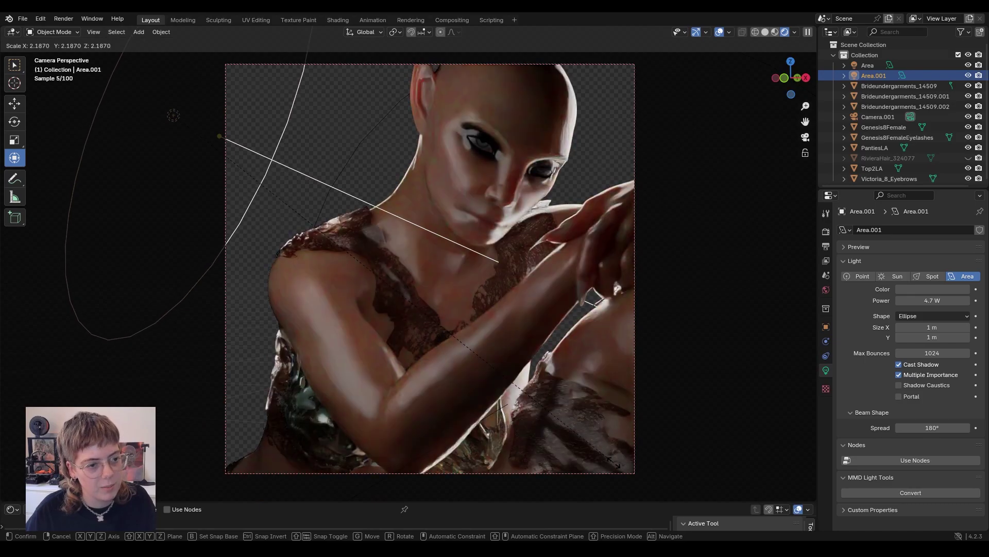
click(613, 462)
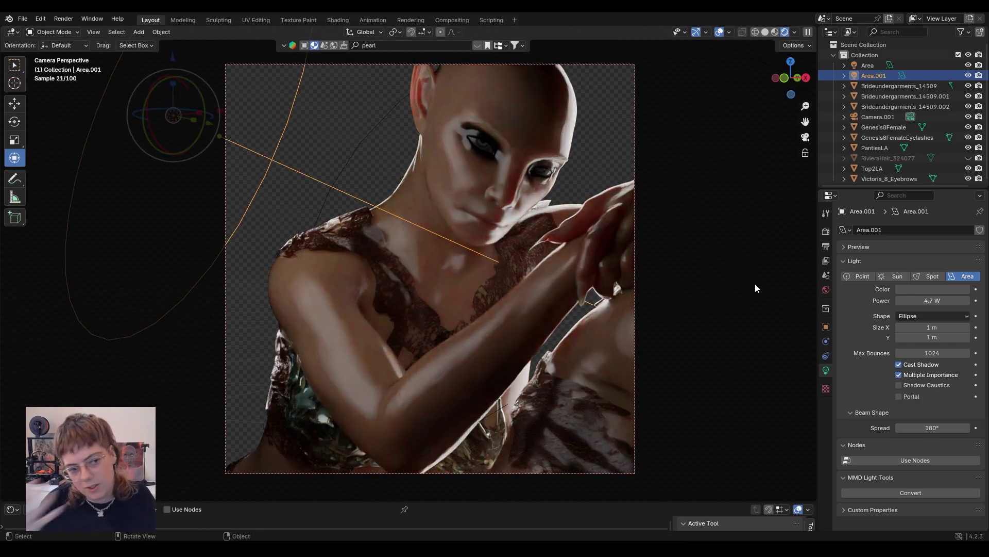
Step: Brighten the second area light's Color to a Value of 0.199 and deselect the light
click(933, 289)
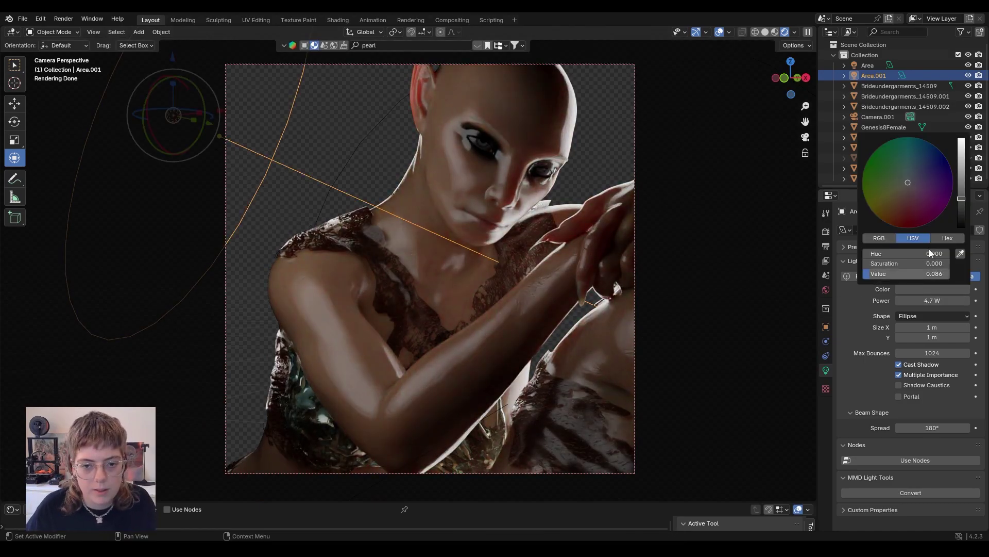
click(962, 186)
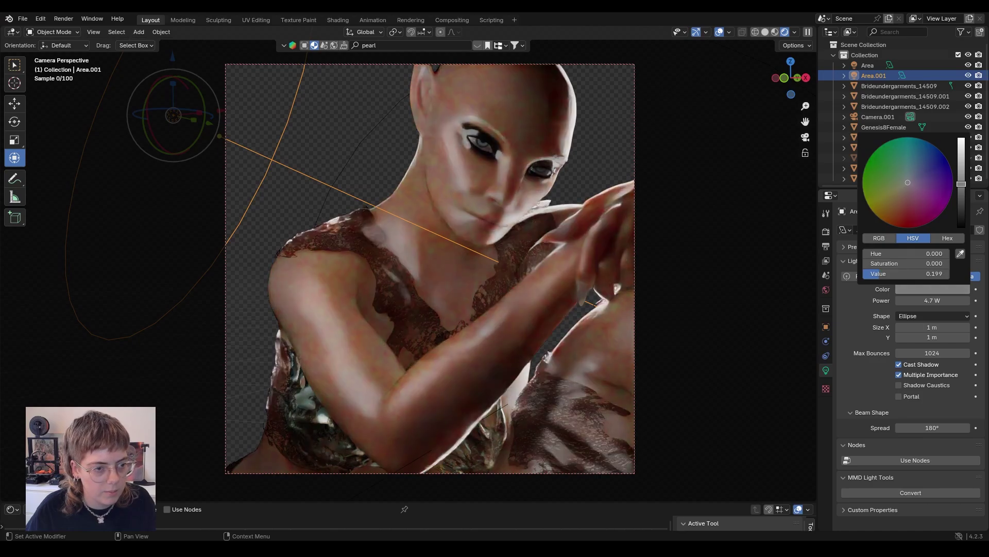
click(328, 107)
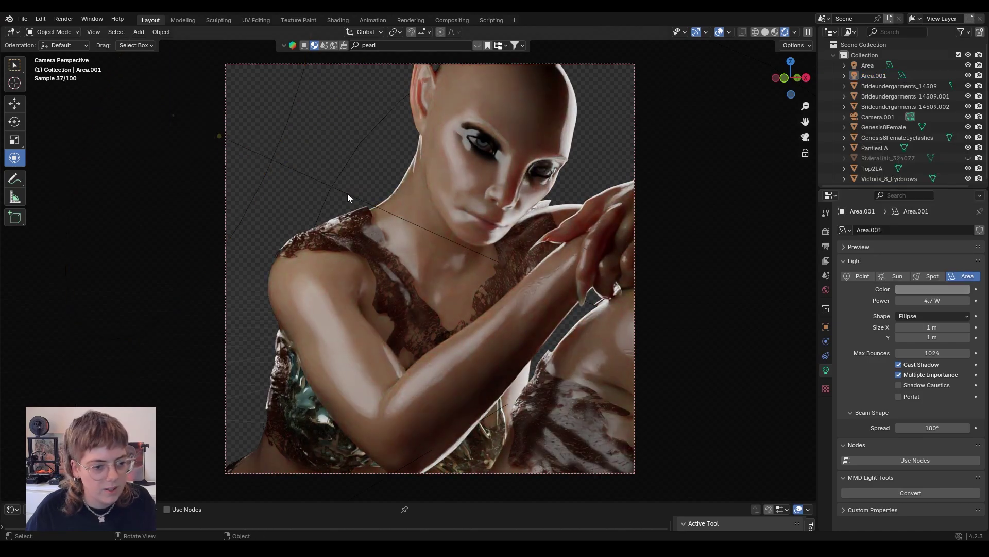
Step: Duplicate the second area light, place the copy on the opposite side facing the figures, and check it through the camera
middle_drag(435, 145, 334, 259)
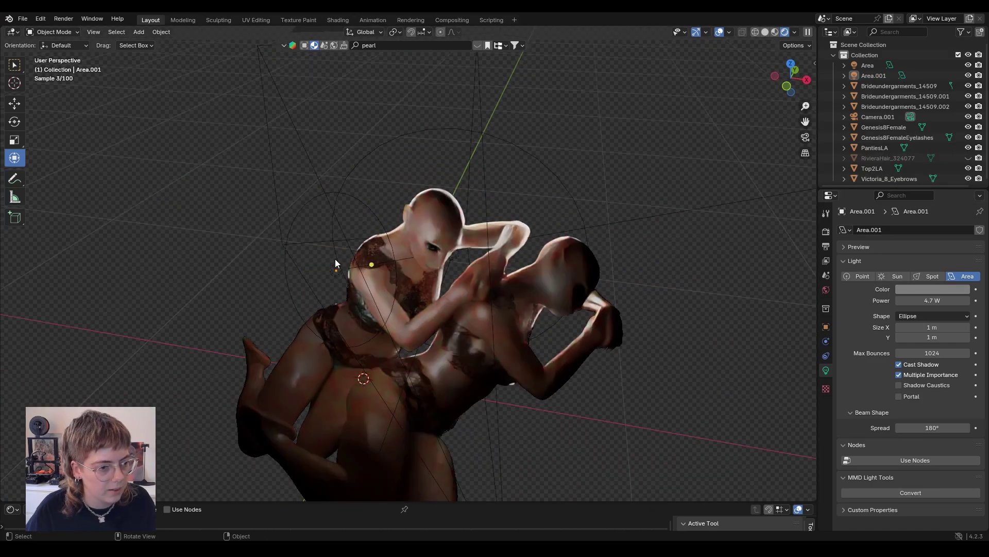
click(336, 272)
key(shift+d)
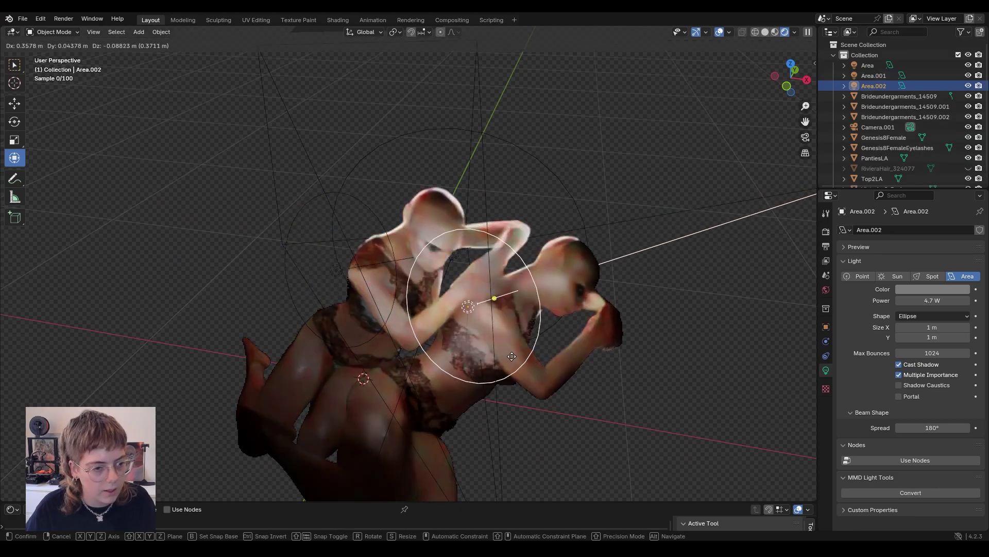
key(r)
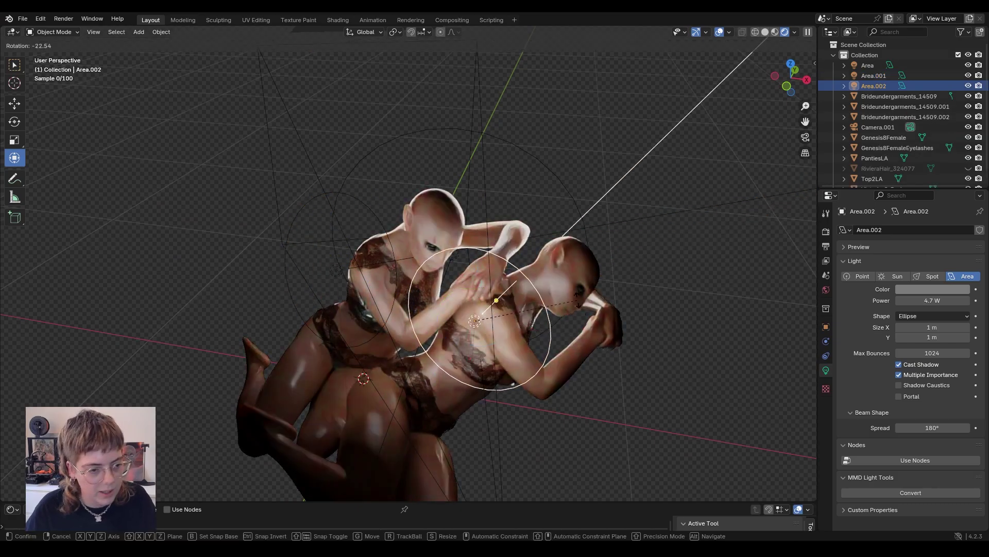
alt+middle_drag(546, 310, 632, 346)
click(629, 334)
key(g)
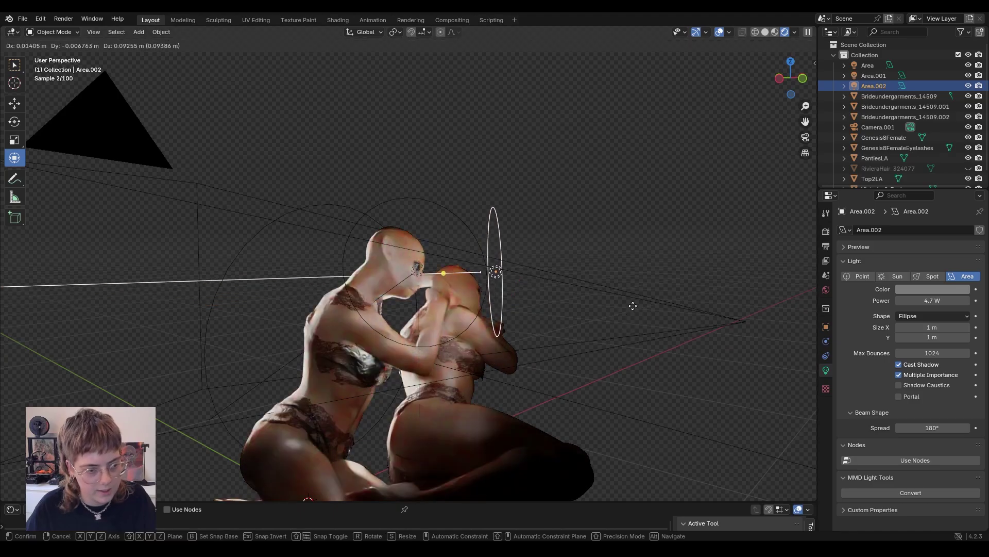
click(634, 305)
key(KP_0)
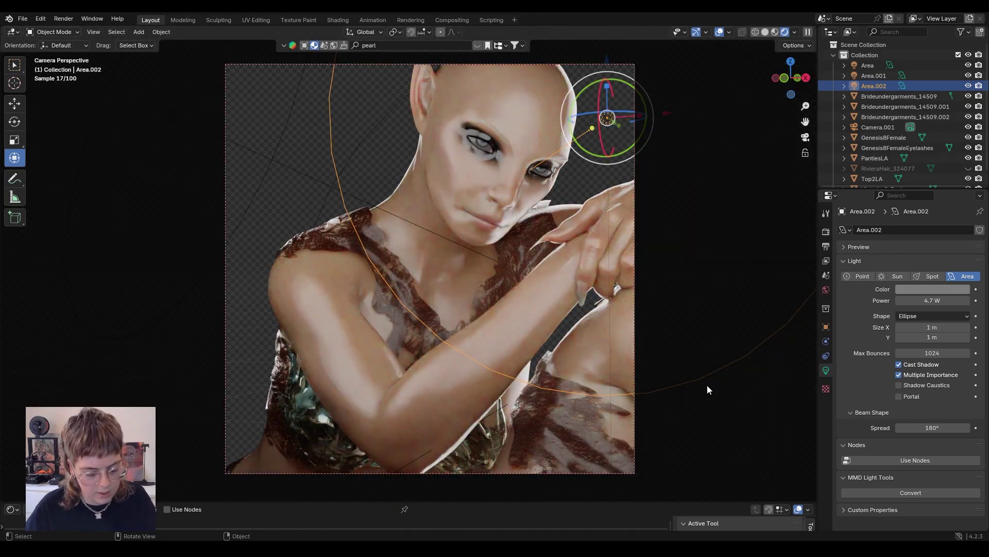
Step: Rotate the duplicated area light and lower it to beside the hands in the camera view
key(r)
click(630, 148)
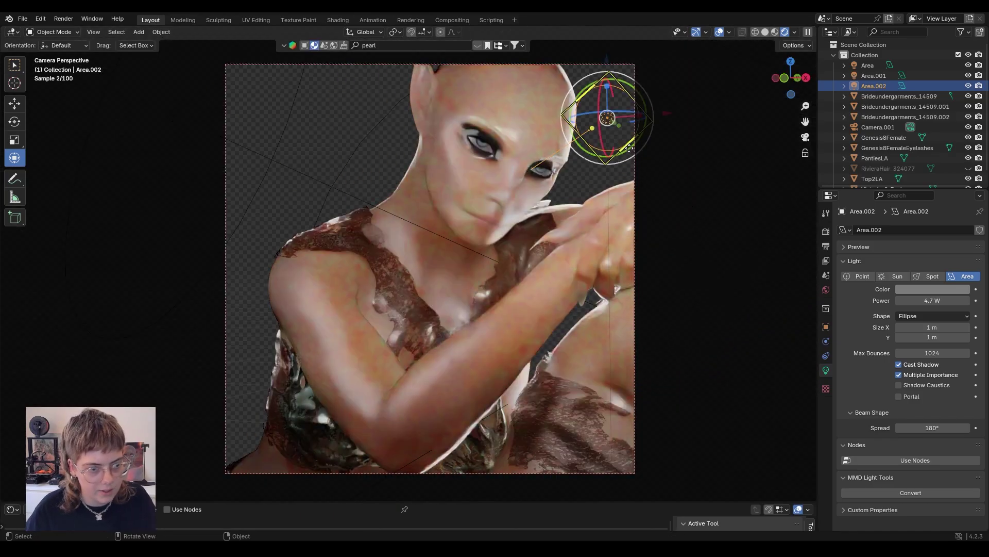
key(g)
click(670, 256)
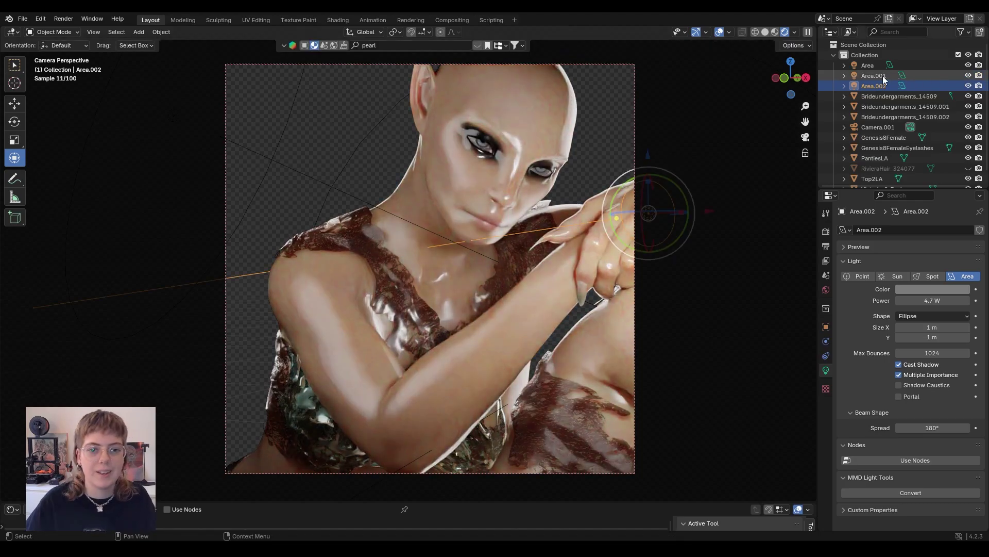
Step: Darken the Color of the Area.001 light to a Value of 0.010
click(883, 75)
click(932, 289)
drag(941, 274, 905, 274)
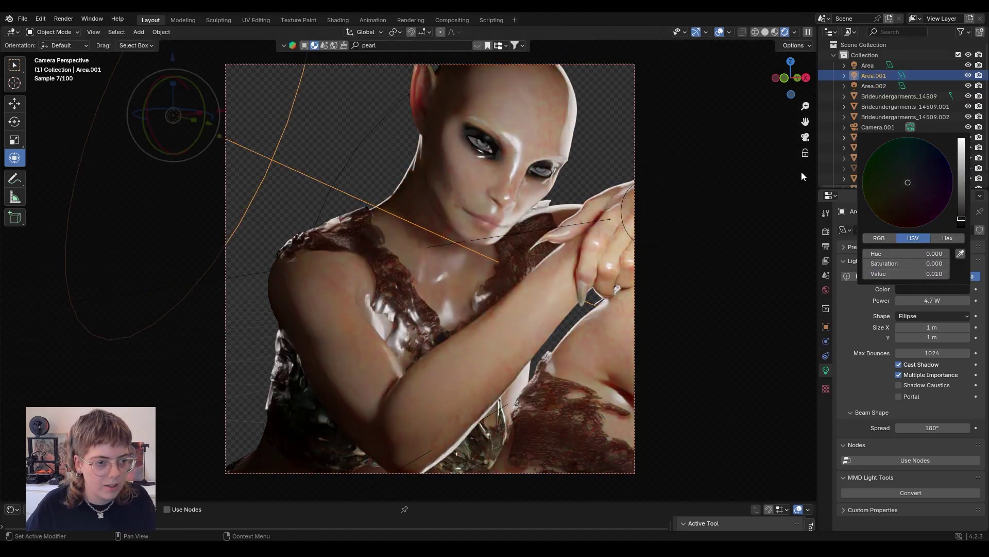
Step: Lower the Area.002 light's Power to 2.6 W and scale the light up about 2.16 times beside the face
click(623, 221)
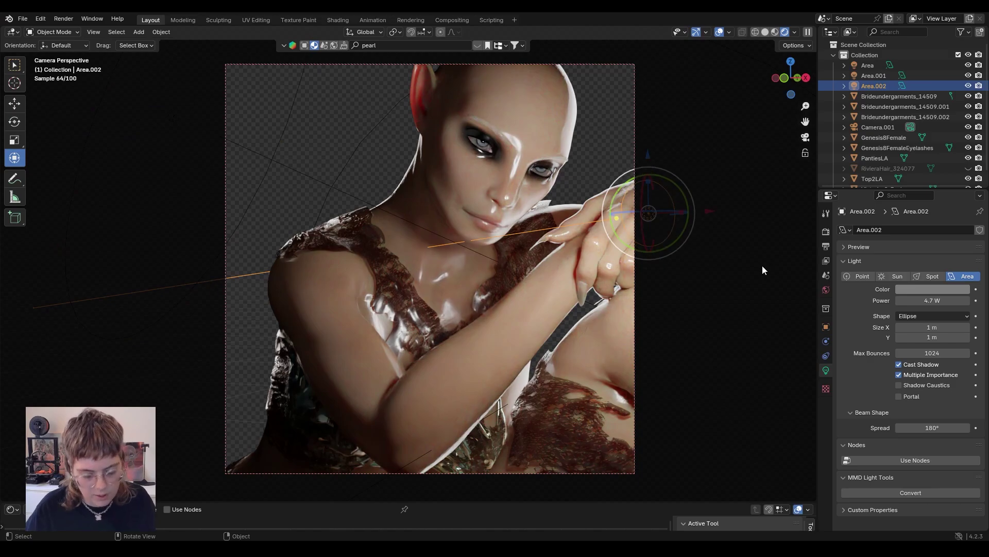
key(g)
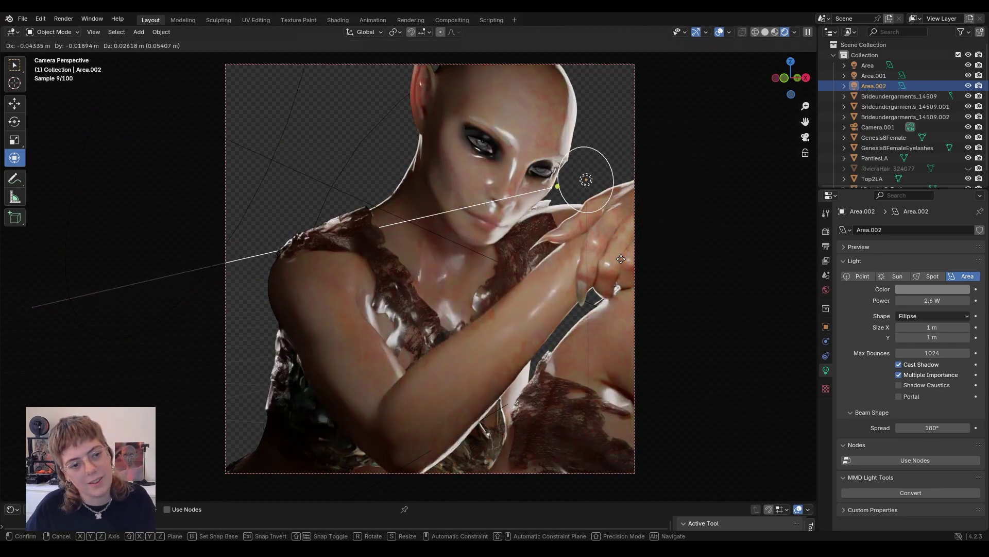
key(s)
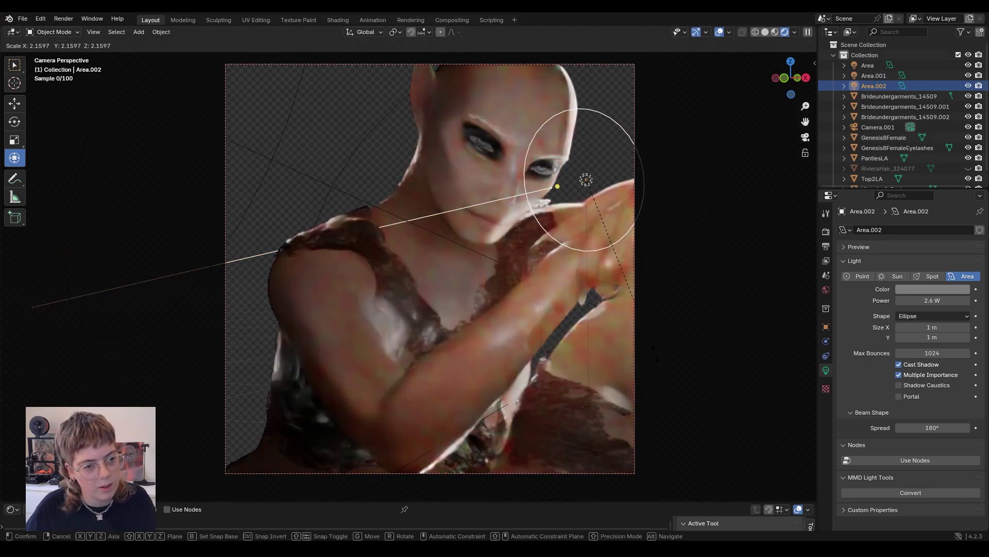
click(653, 354)
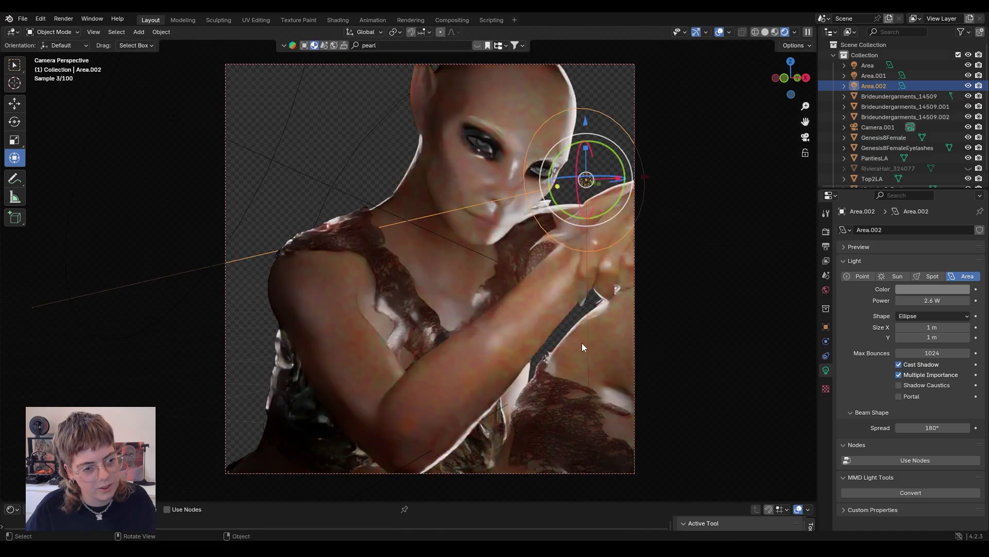
Step: Reposition the enlarged Area.002 light in front of the face, just above the hands, and deselect it
key(g)
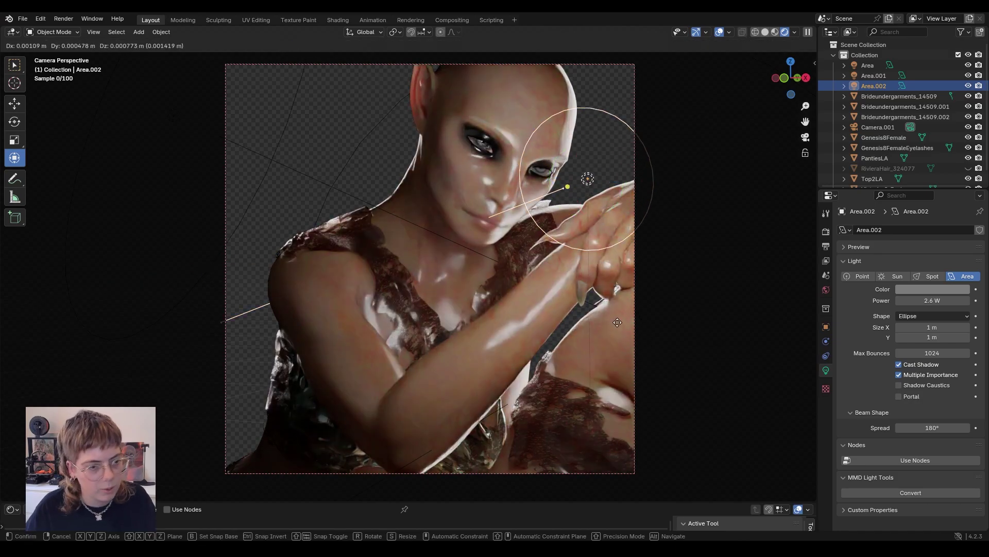
click(585, 339)
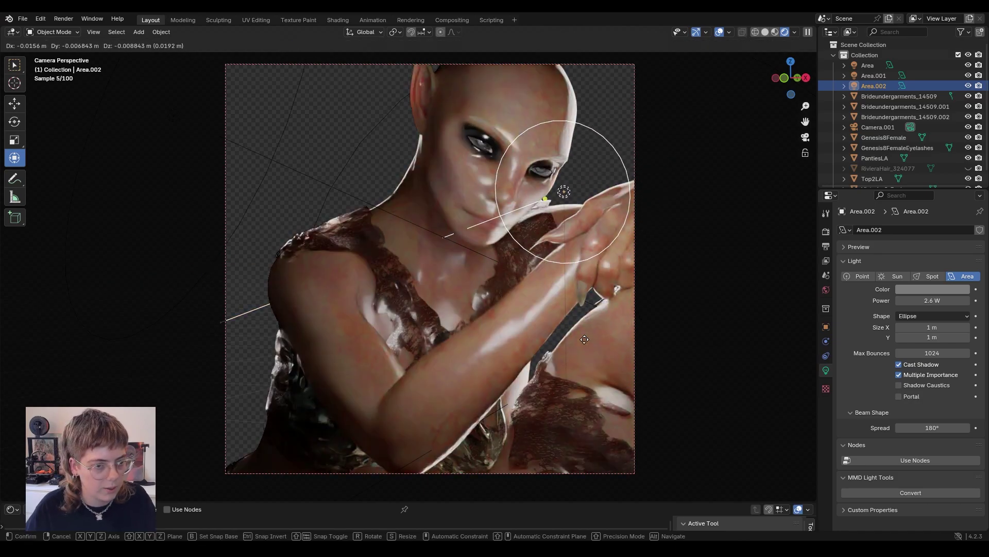
click(315, 145)
Step: Turn off the viewport overlays, then show the RivieraHair_324077 hair and hide the second figure
click(721, 32)
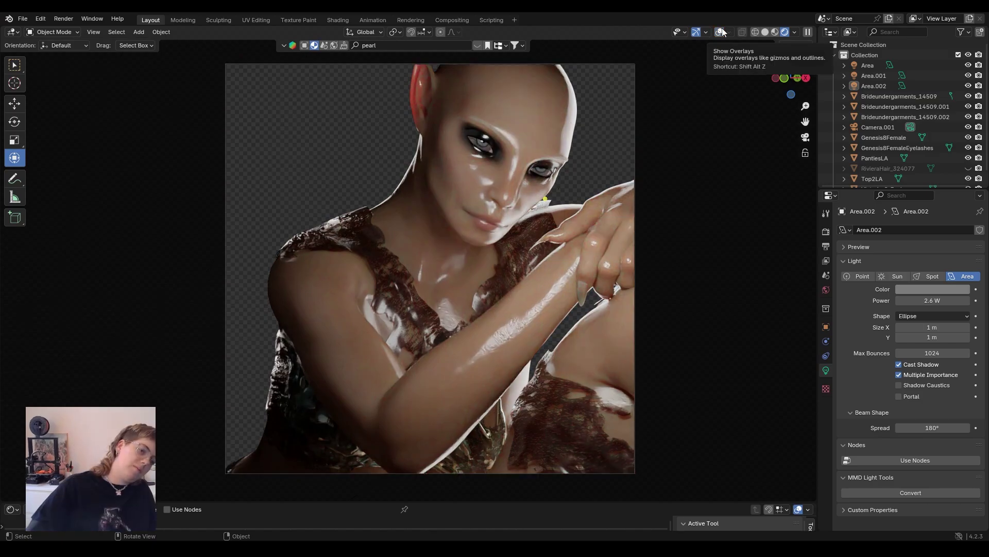
click(968, 168)
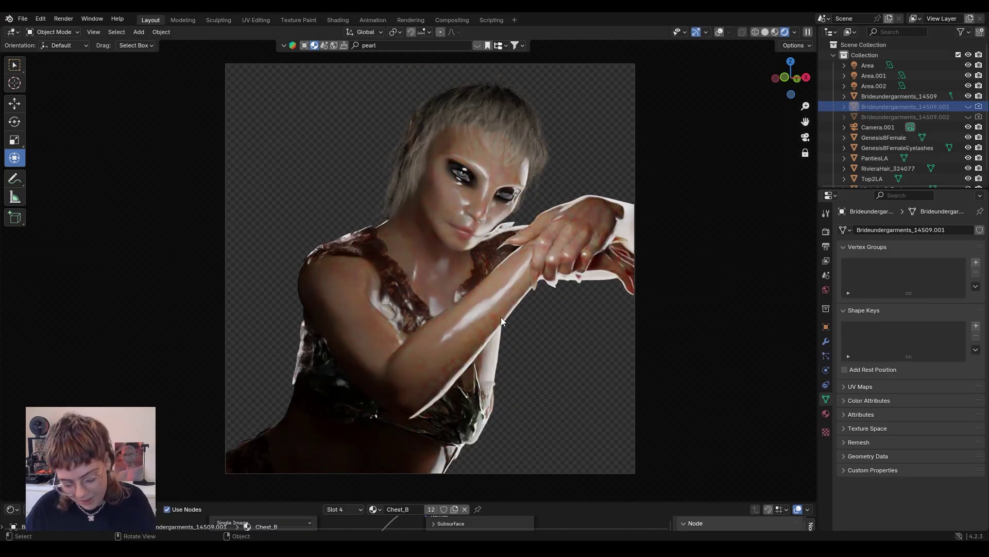
Step: Browse BlenderKit for models in the Decoration category
key(n)
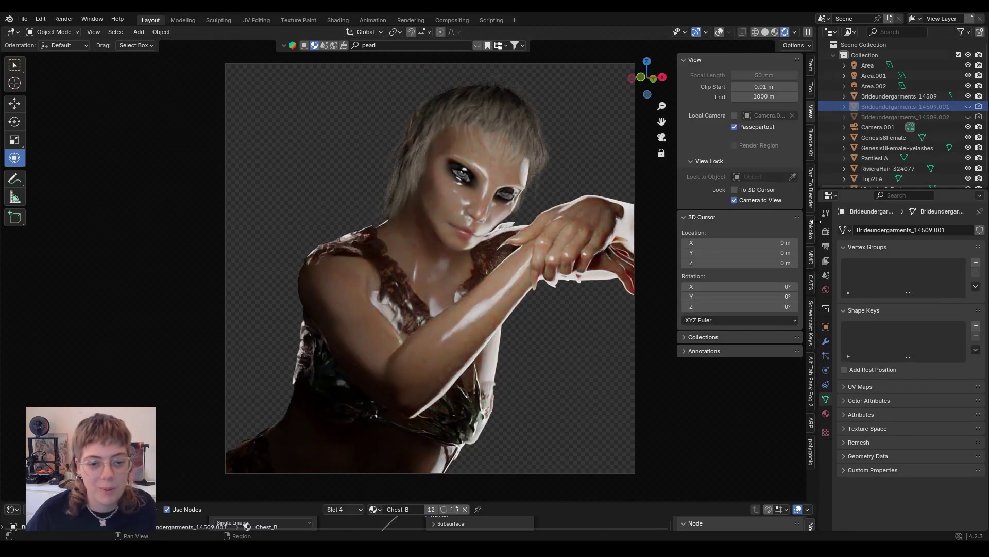
click(811, 147)
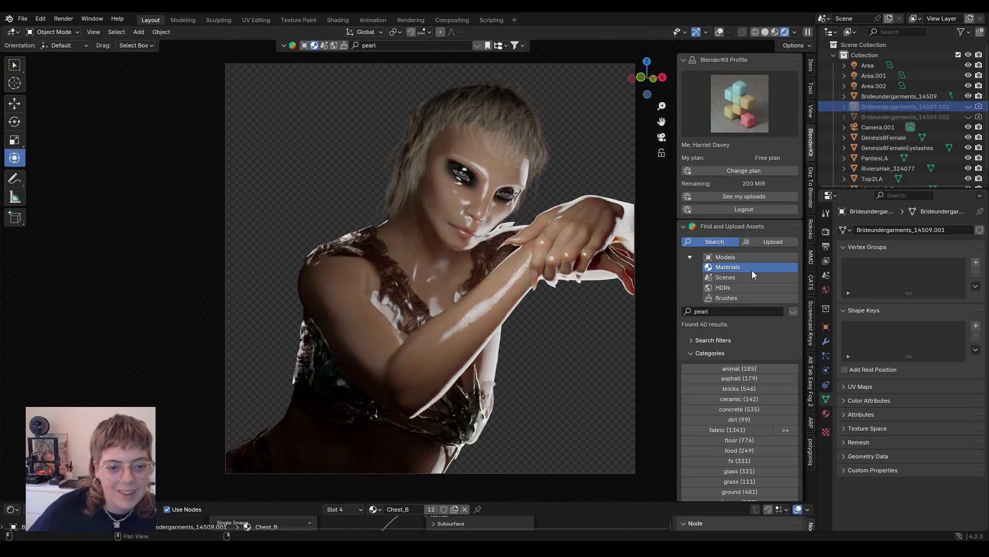
click(710, 258)
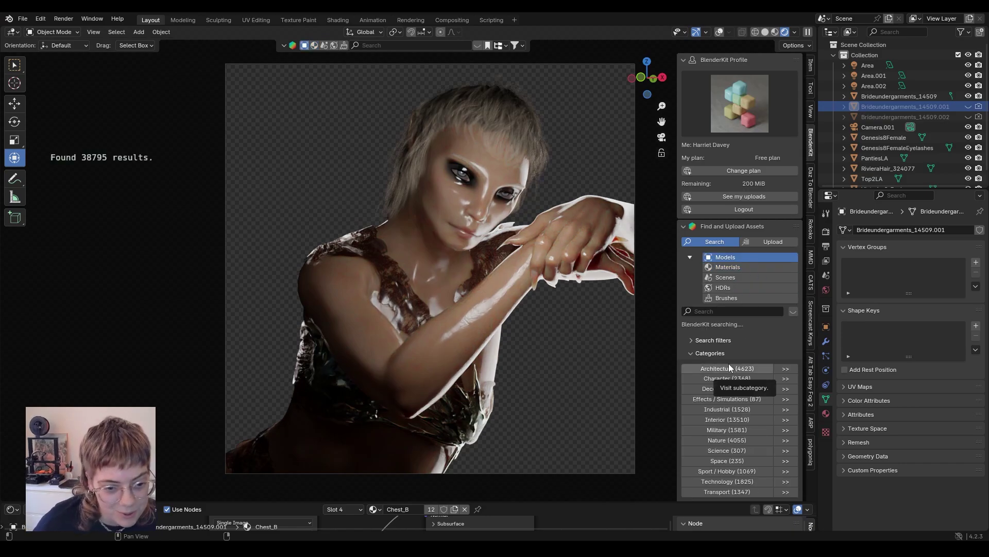
click(732, 391)
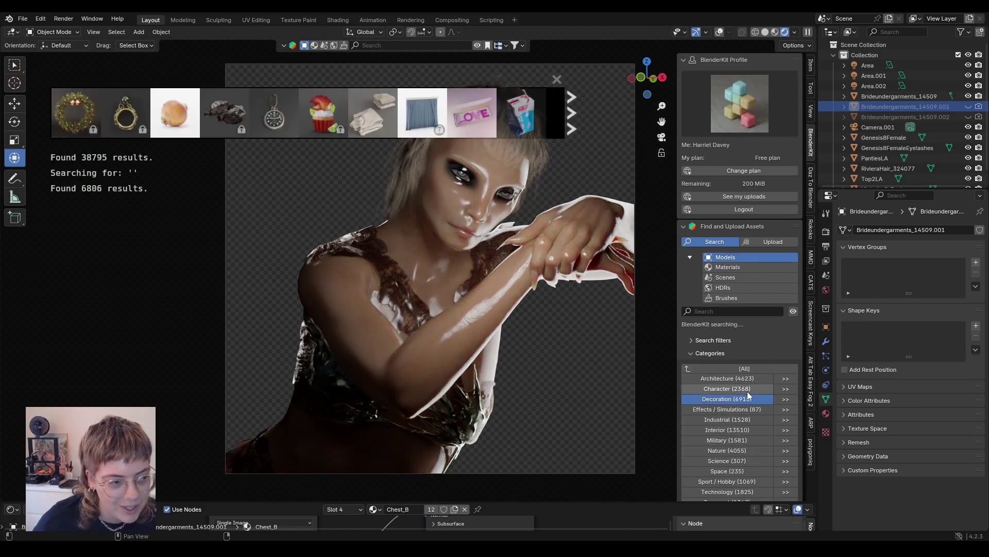
click(715, 341)
click(687, 380)
click(712, 342)
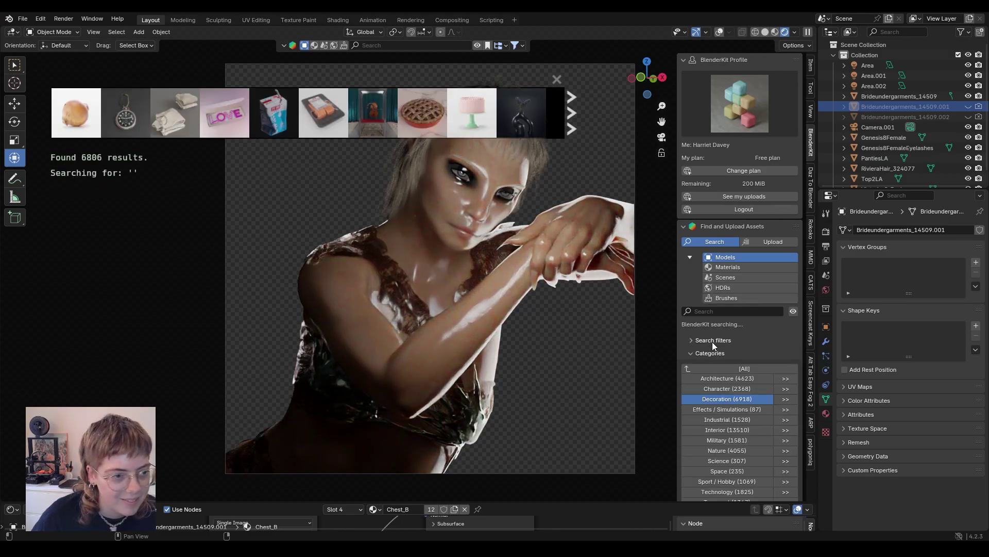
Step: Look through the Decoration models and place the Lether bag-Freepoly.org asset in the scene near the figure
mouse_move(58, 113)
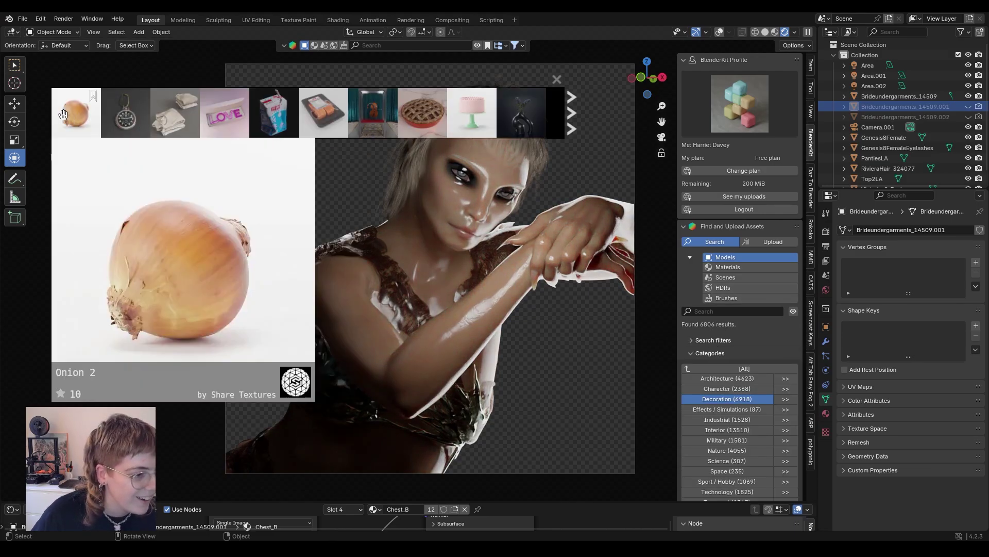
click(572, 115)
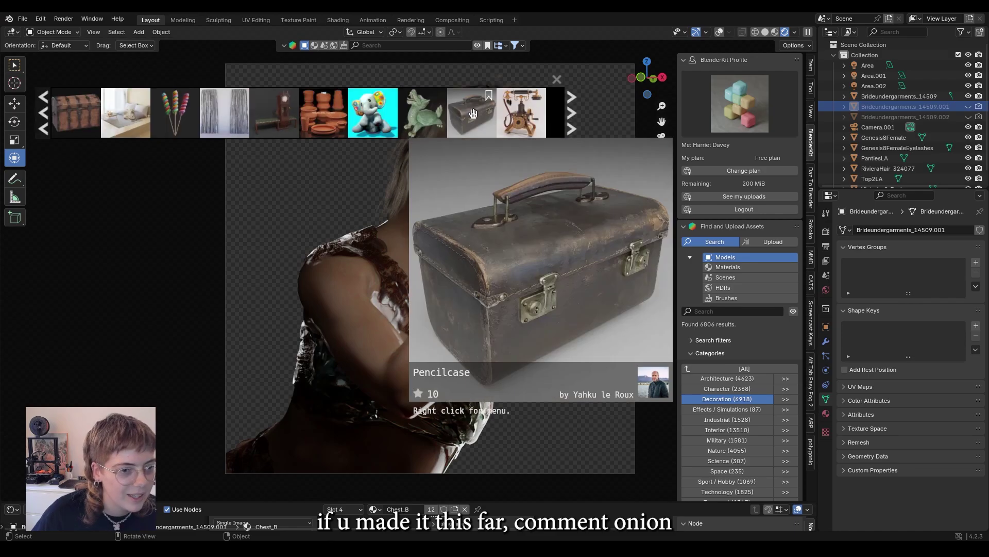
click(572, 130)
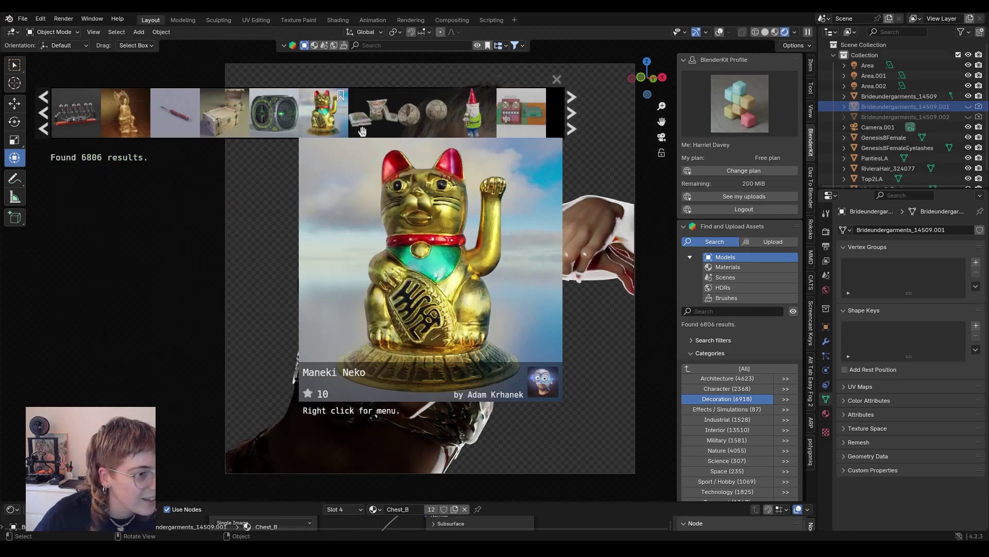
click(575, 124)
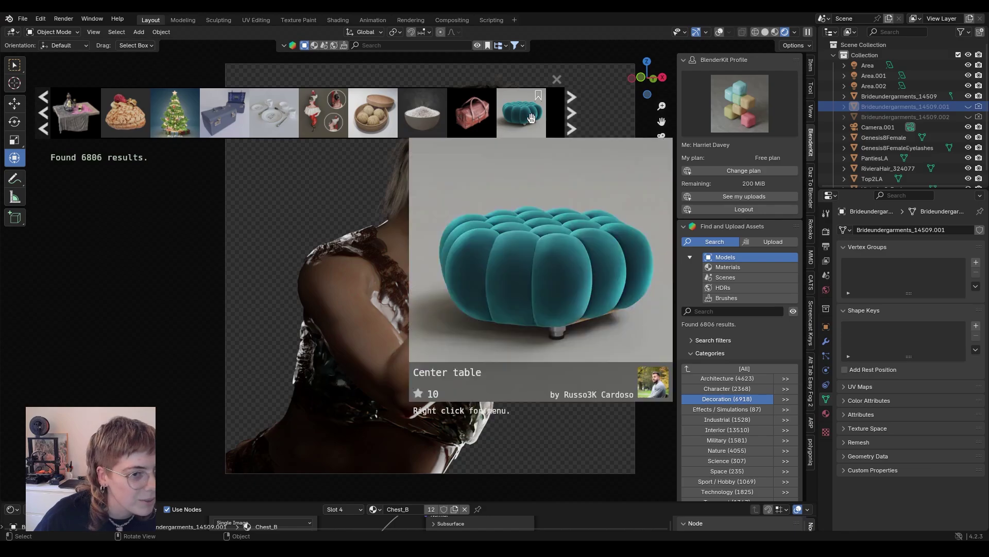
mouse_move(468, 118)
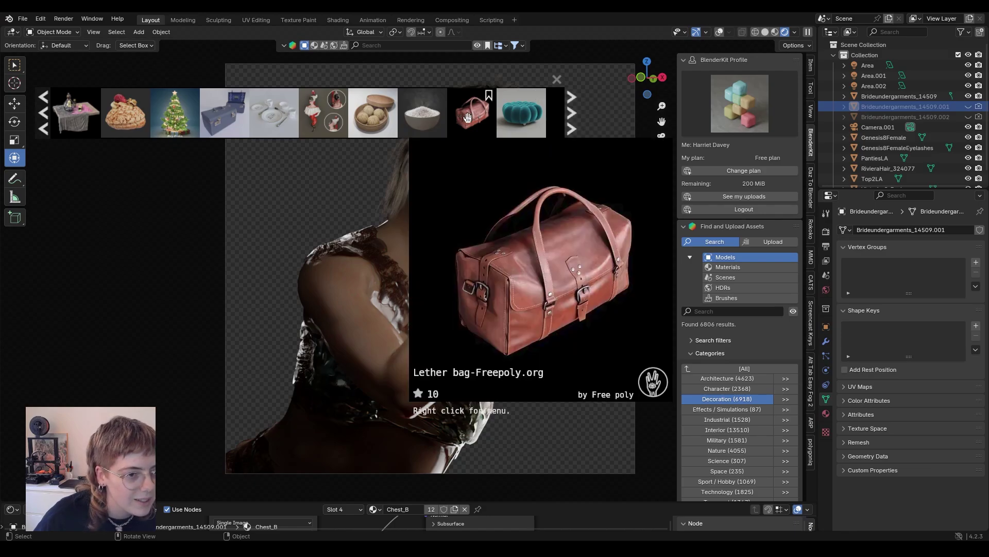
drag(468, 118, 552, 446)
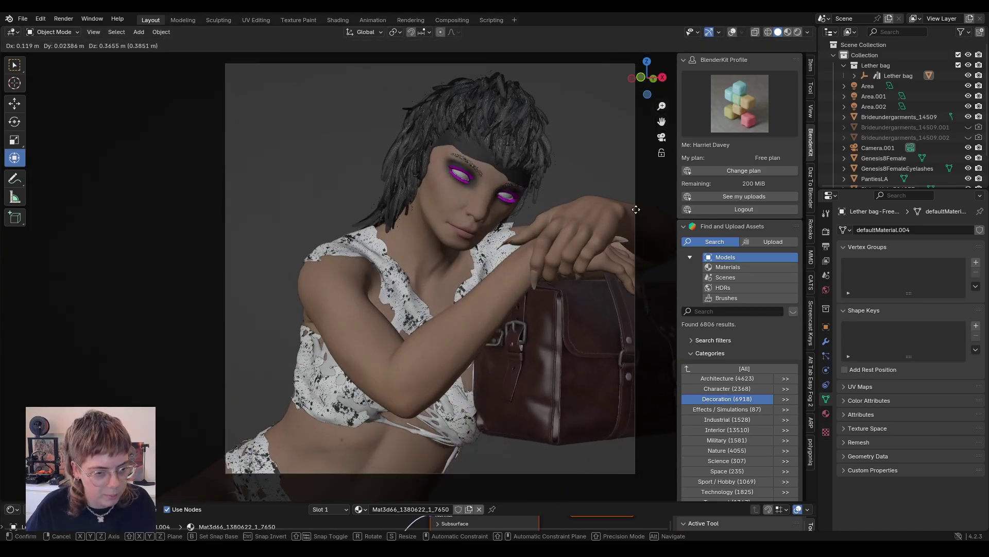
Step: Rotate and move the leather bag so it sits tilted beneath the figure's folded arms in the camera view
middle_drag(638, 206, 505, 434)
drag(554, 356, 553, 424)
middle_drag(554, 423, 408, 402)
key(KP_0)
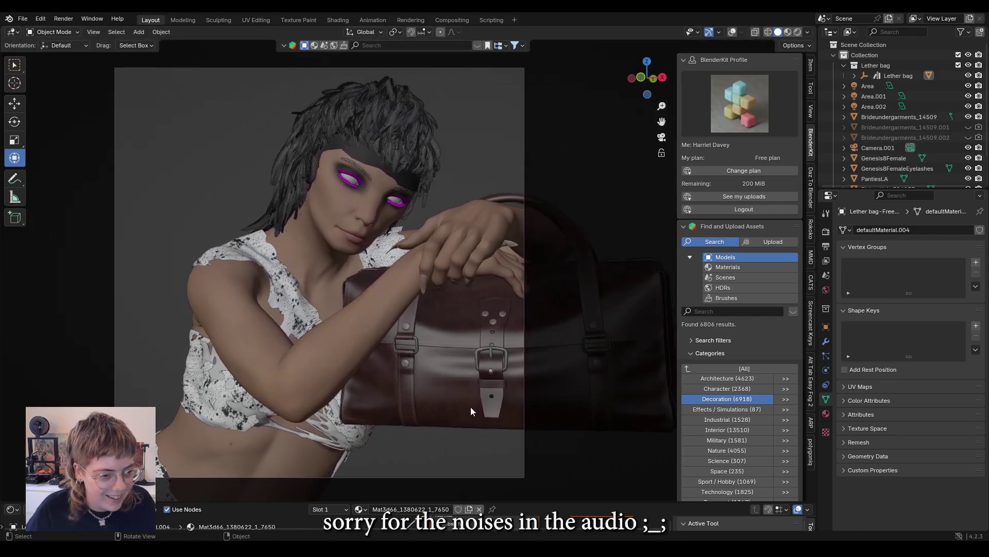
click(472, 369)
key(r)
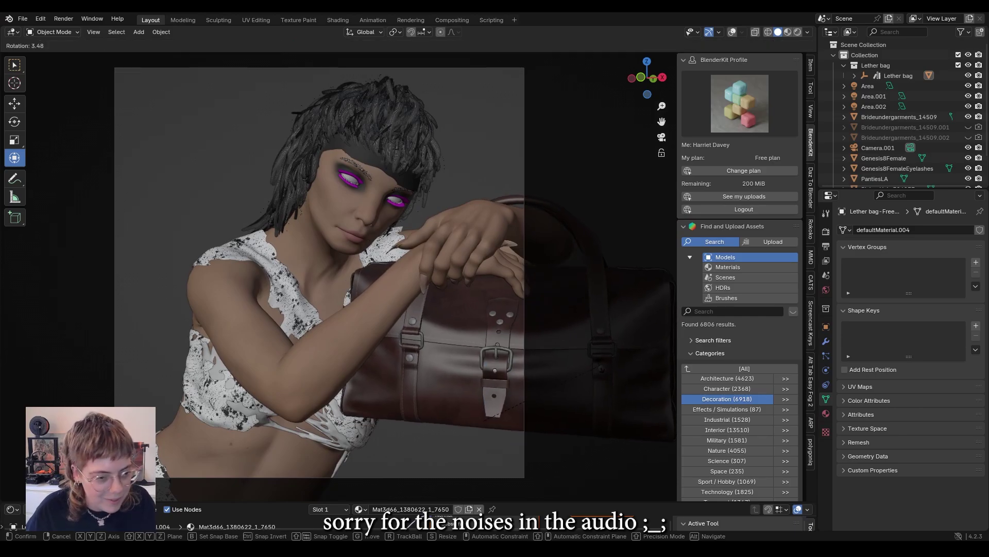
key(g)
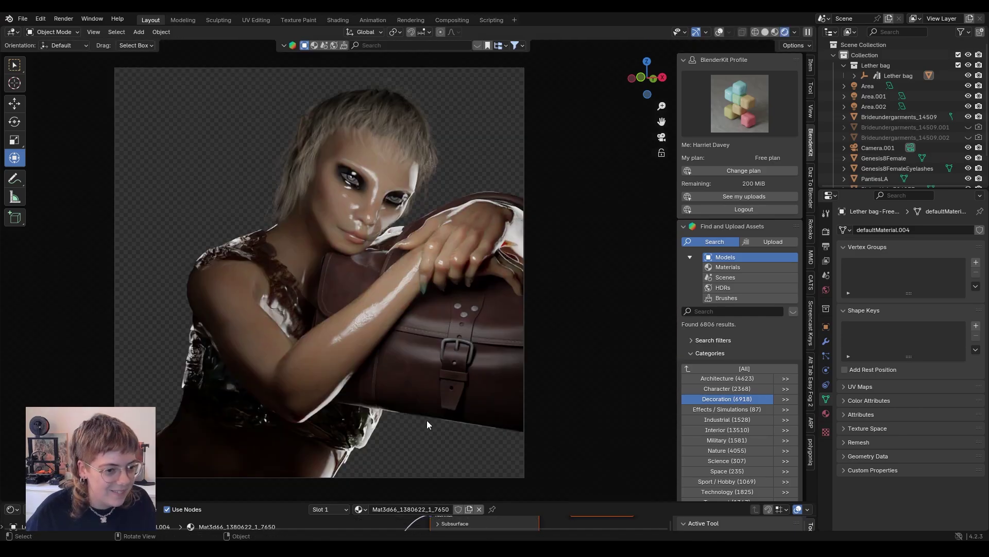
Step: In solid shading, duplicate the leather bag below the first one and rotate the copy freely
middle_drag(427, 420, 397, 424)
click(764, 32)
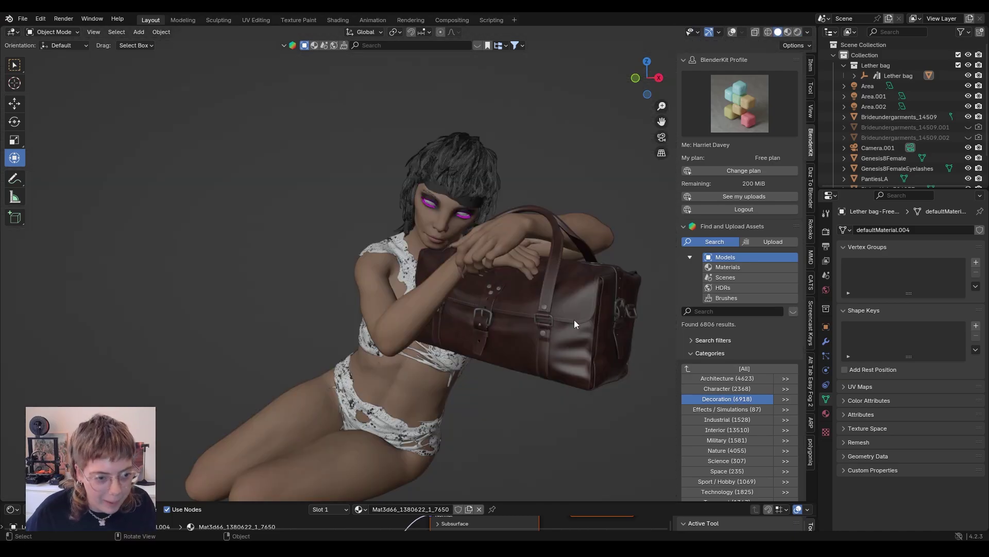
mouse_move(574, 320)
shift+middle_down()
mouse_move(482, 356)
mouse_move(506, 297)
shift+middle_up()
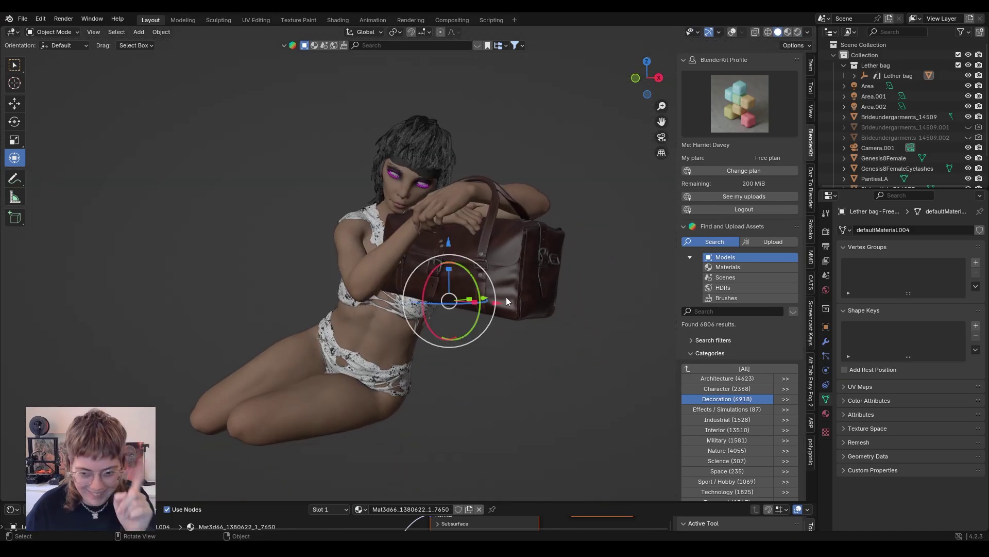
key(shift+d)
click(576, 421)
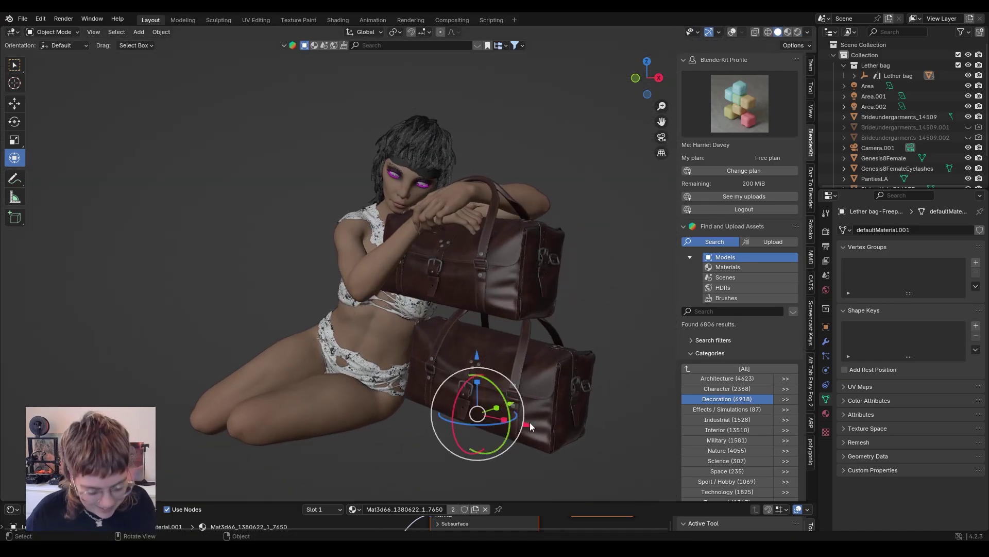
key(r)
key(r)
click(556, 448)
Step: Scale the second bag and move it directly under the first one, checking it in the camera view
key(s)
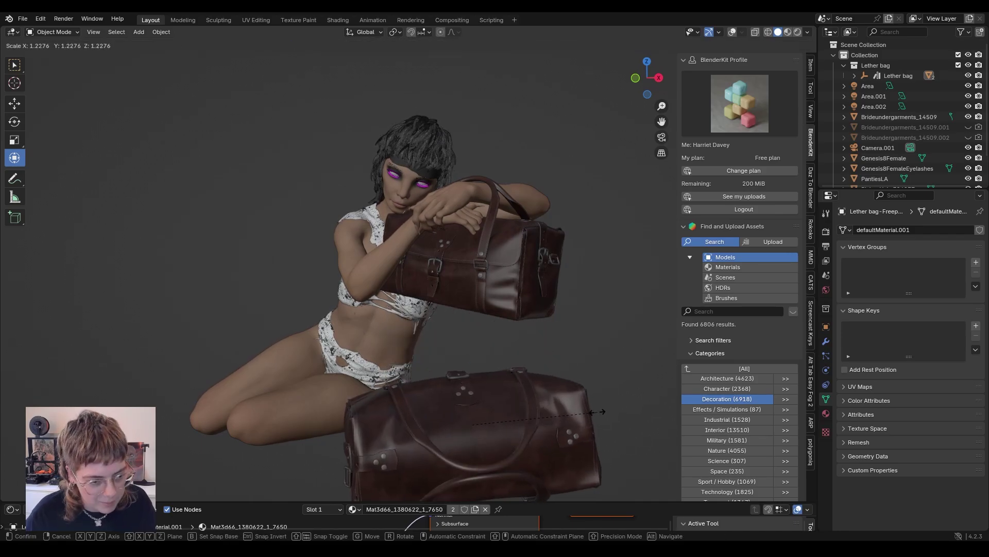
click(567, 454)
key(g)
click(515, 394)
middle_drag(508, 391, 542, 406)
scroll(543, 406, up, 3)
key(KP_0)
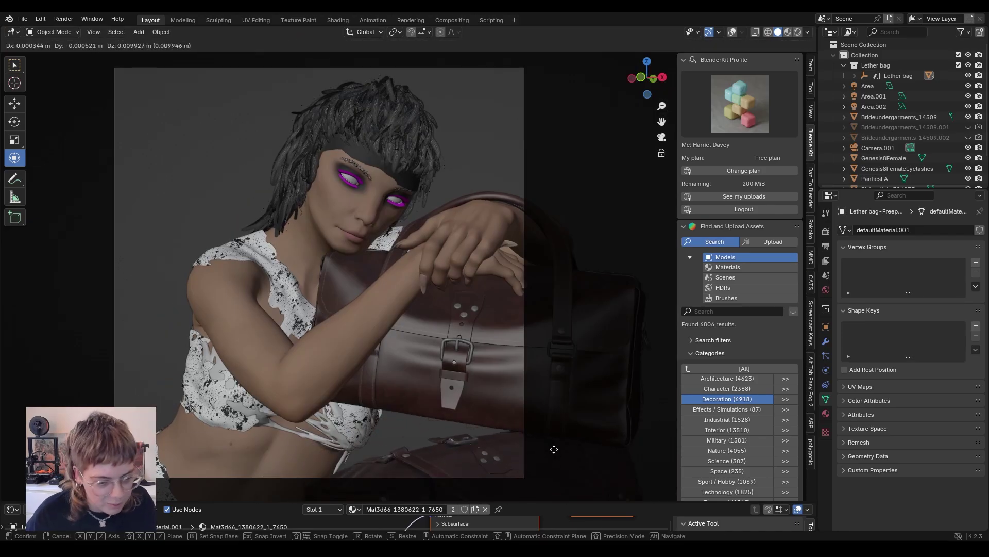
Step: Duplicate the bag again and position the third one under the figure's torso to fill the lower camera frame
middle_drag(549, 452, 490, 400)
middle_drag(543, 286, 614, 372)
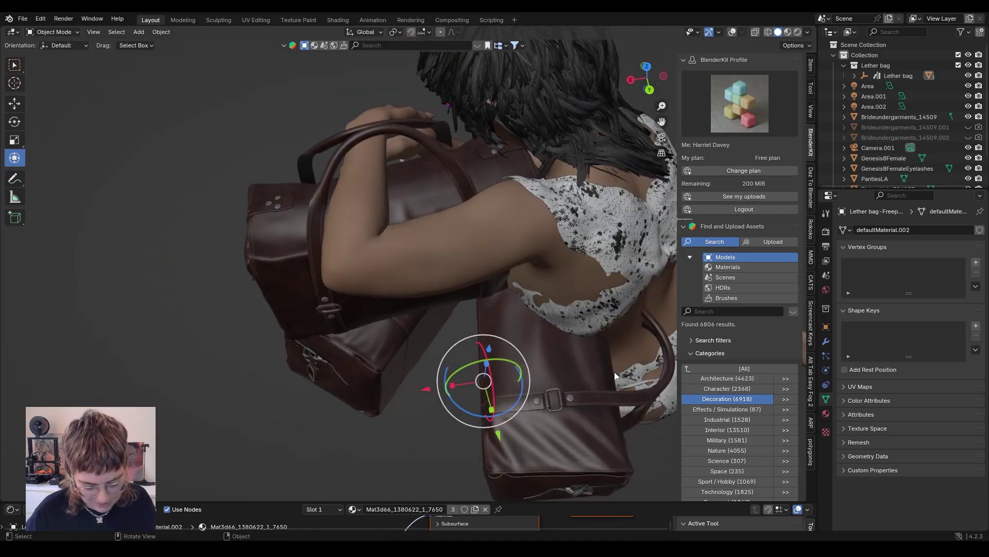
key(shift+d)
click(564, 426)
key(KP_0)
key(g)
click(481, 433)
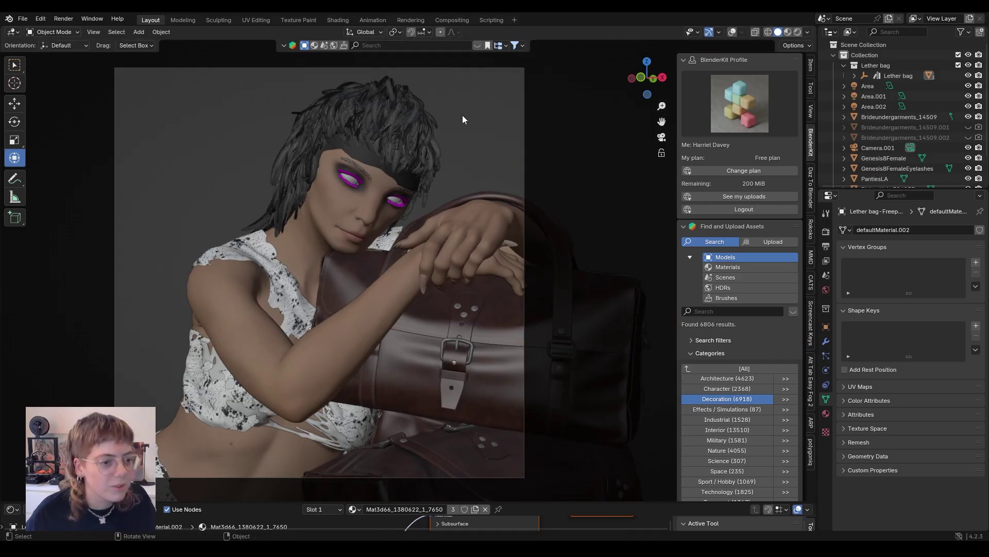
Step: Reframe the camera in rendered shading to take in more of the stacked bags, and turn off Camera to View
click(797, 32)
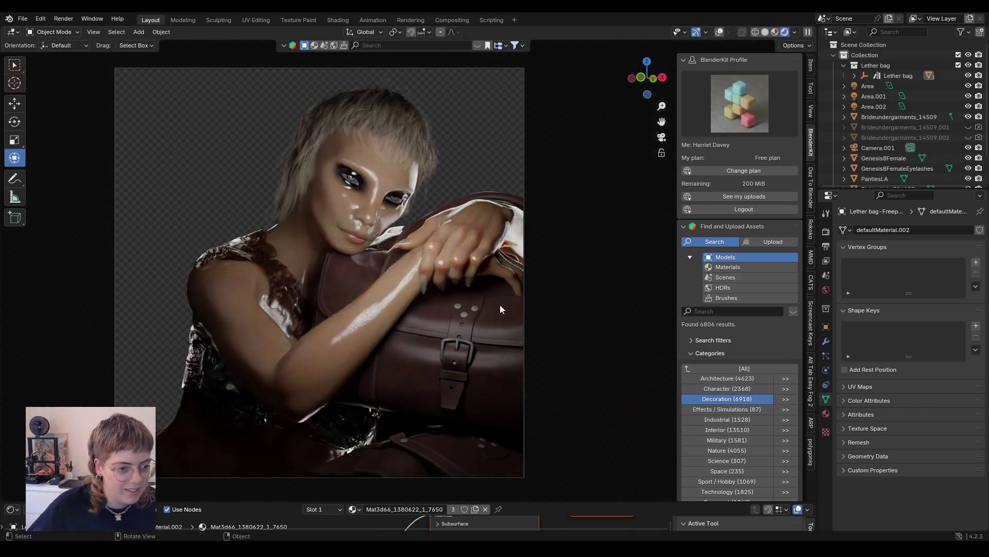
middle_drag(499, 305, 475, 317)
scroll(476, 317, up, 5)
click(765, 32)
scroll(417, 233, up, 2)
click(416, 233)
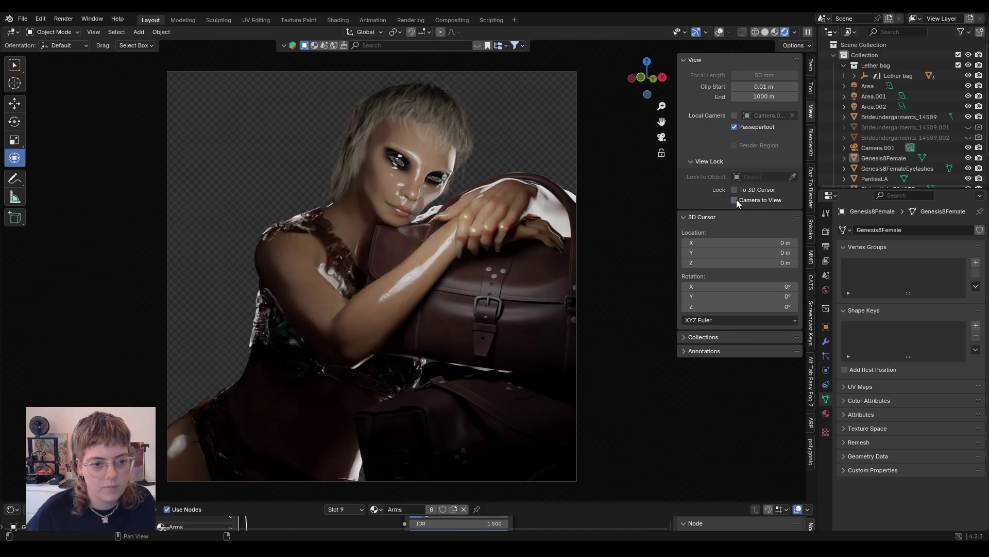
Step: Turn the viewport overlays back on and scale the Area light down to about 0.45 of its size
click(866, 86)
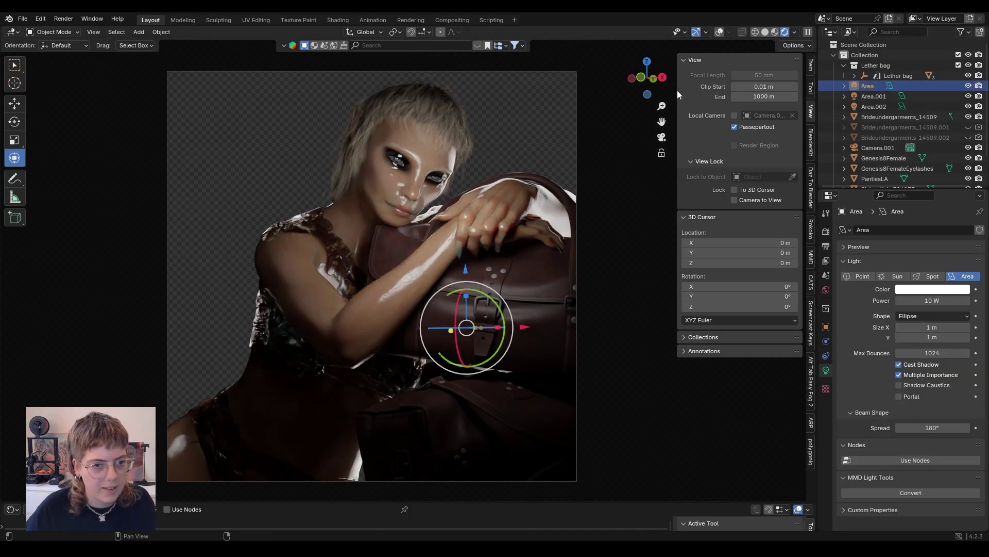
click(719, 32)
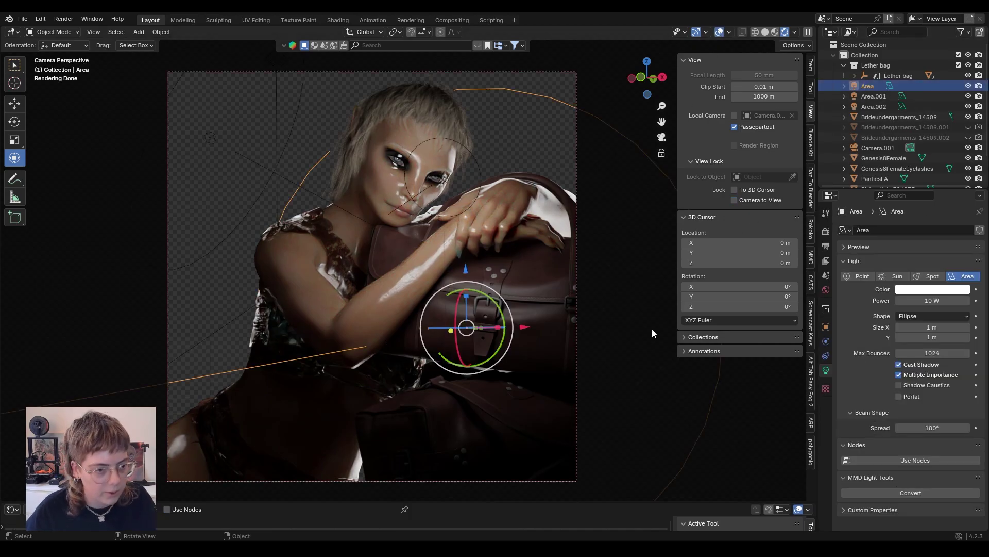
key(s)
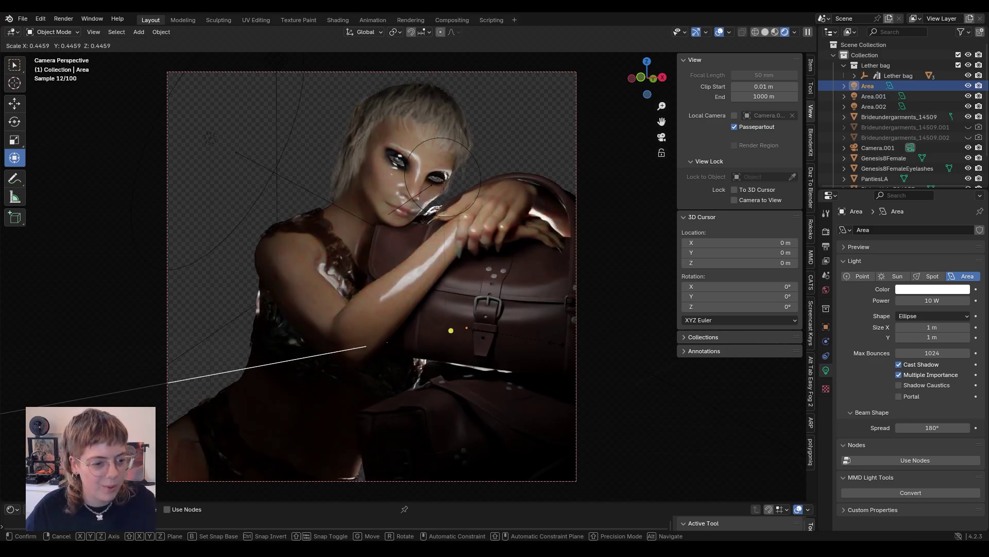
click(557, 342)
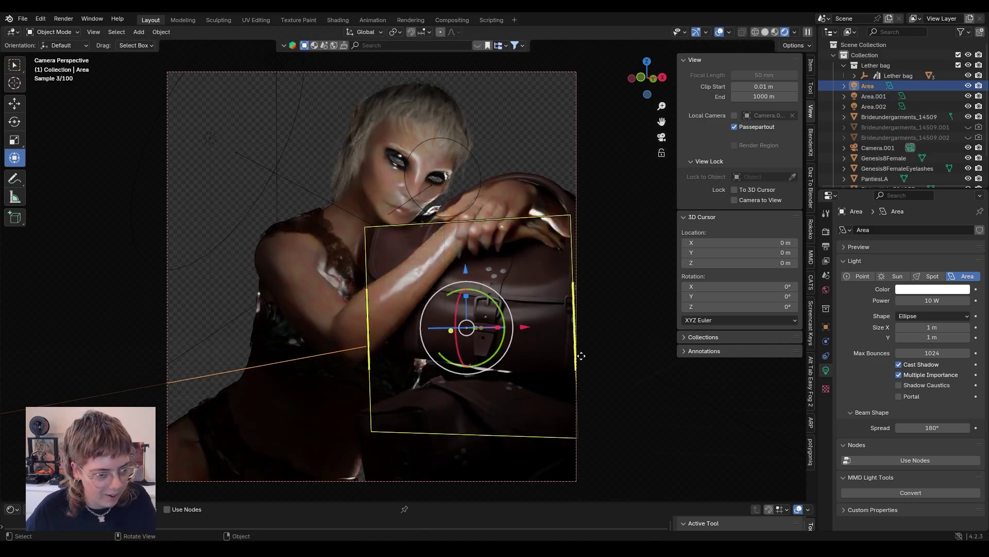
Step: Move the Area light toward the figure's torso, then duplicate it and place the copy higher, near the face
key(g)
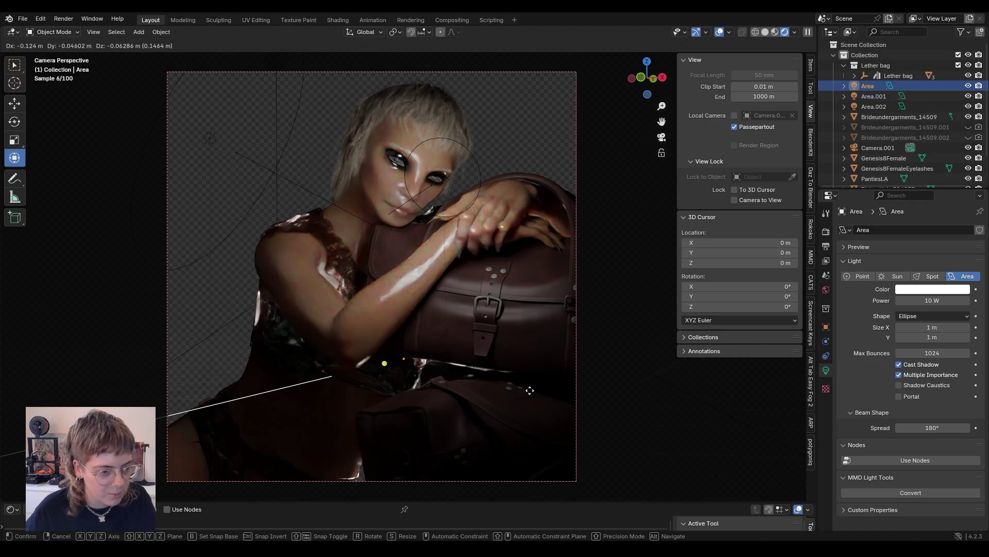
click(534, 392)
key(shift+d)
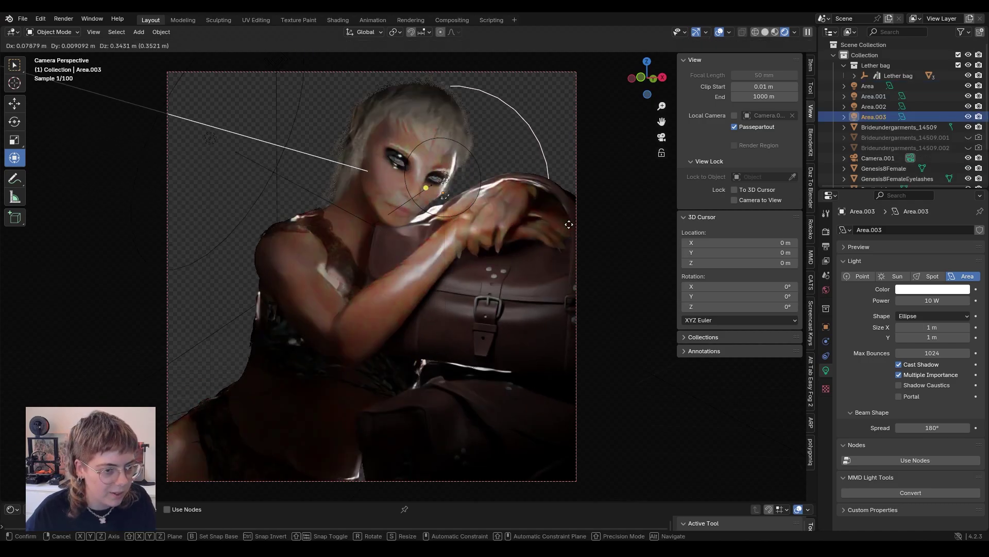
click(544, 293)
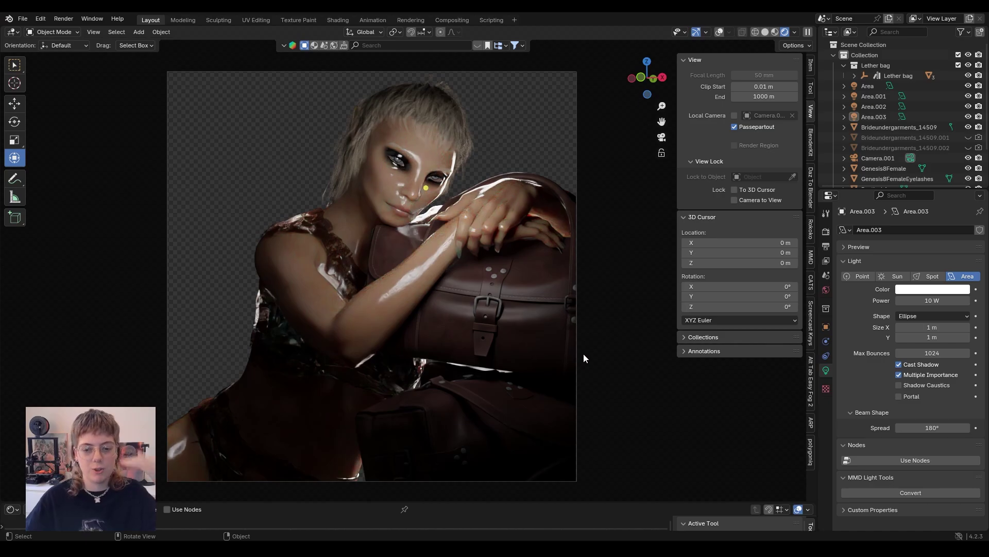
Step: Leave the camera view and add a mesh plane as a floor beneath the figure and bags
middle_drag(544, 385, 497, 406)
key(shift+a)
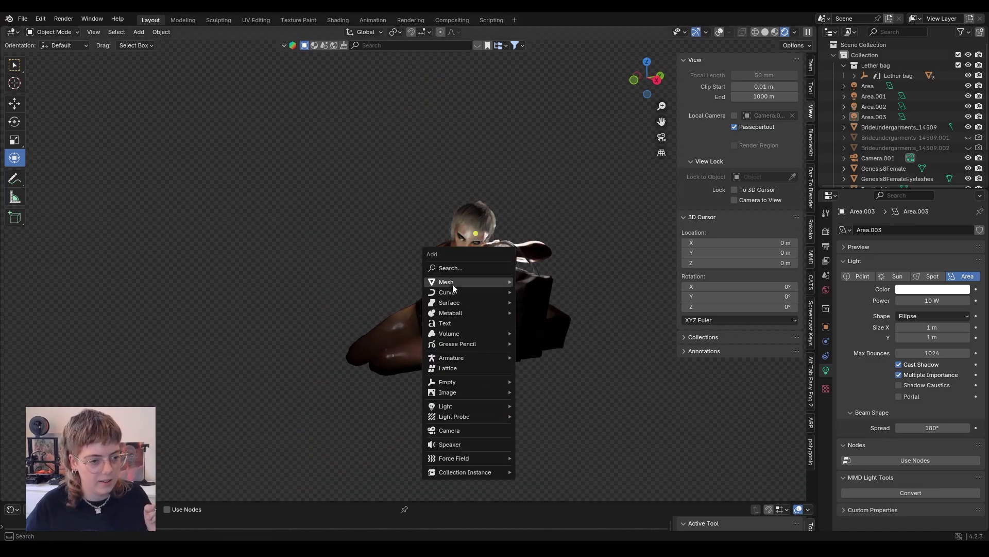
mouse_move(452, 282)
click(553, 285)
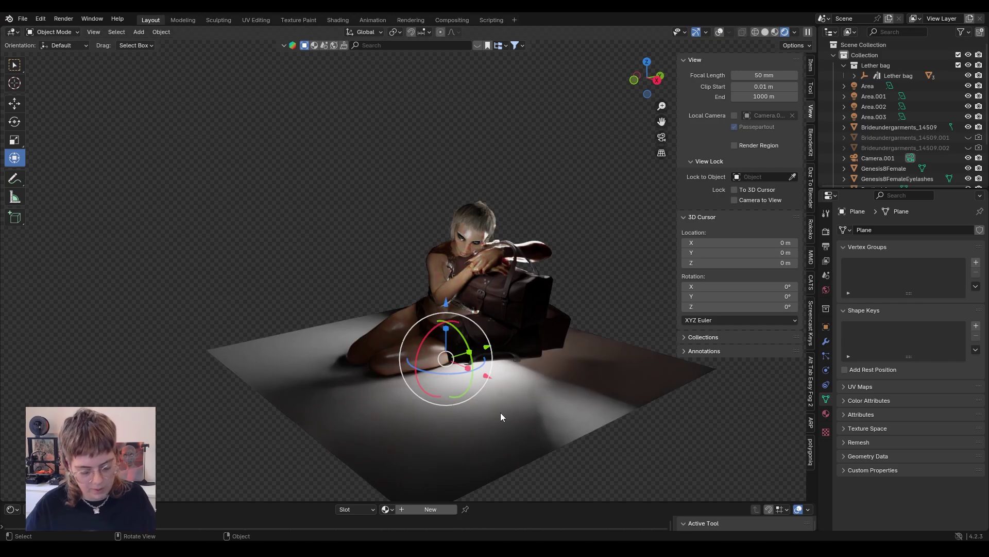
scroll(500, 415, down, 2)
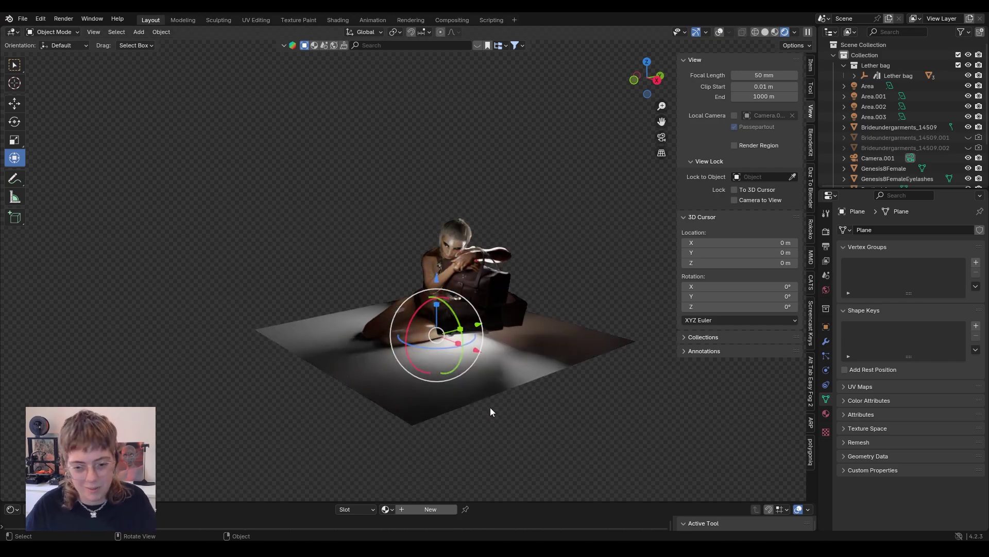
Step: In solid shading with overlays on, extrude the plane's back edge upward along Z into a backdrop wall over 1.5 m high
key(Tab)
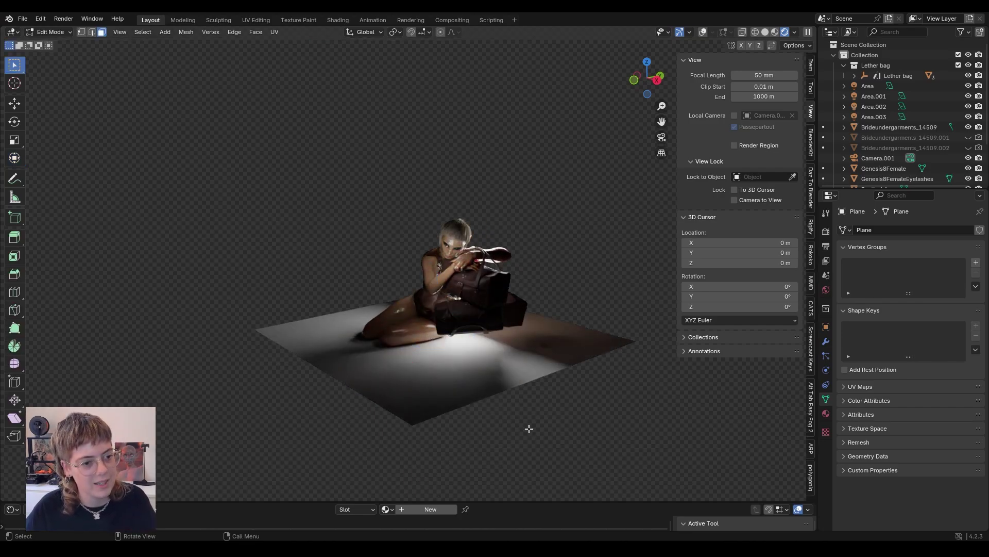
click(765, 32)
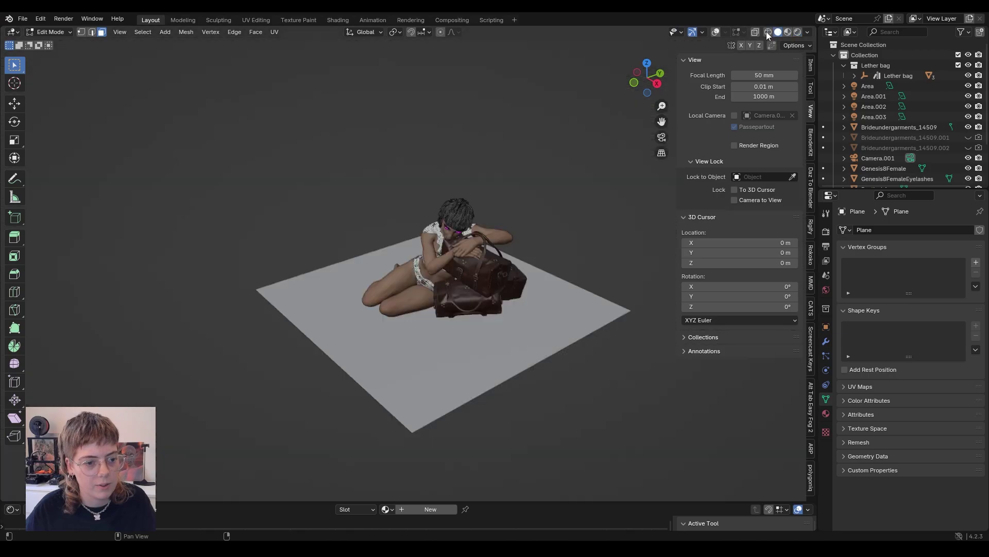
click(703, 32)
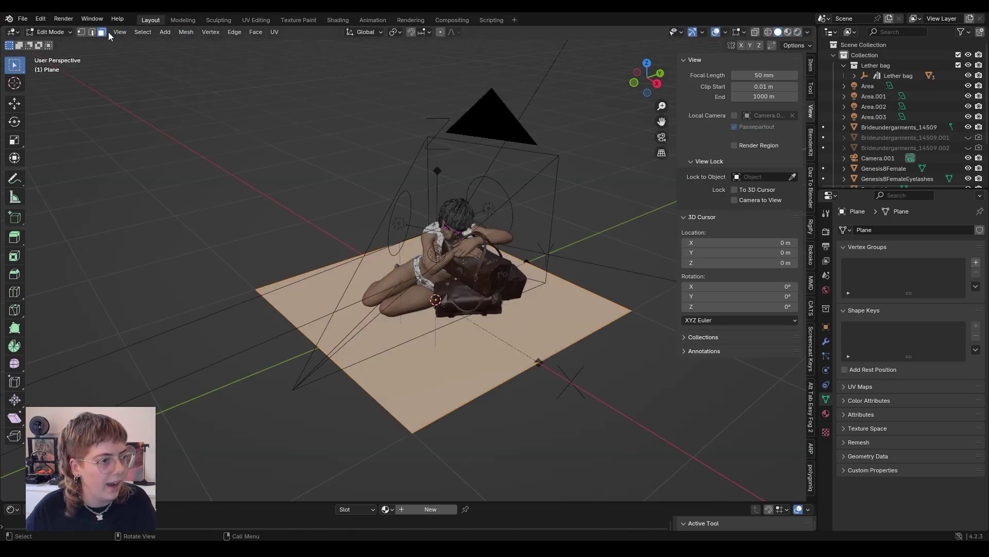
click(92, 32)
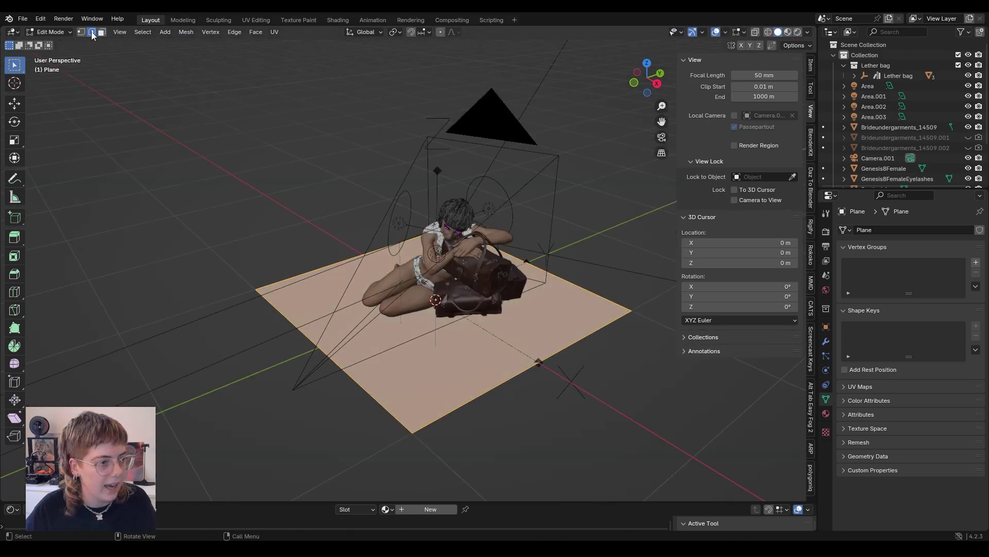
click(574, 286)
middle_drag(566, 296, 539, 322)
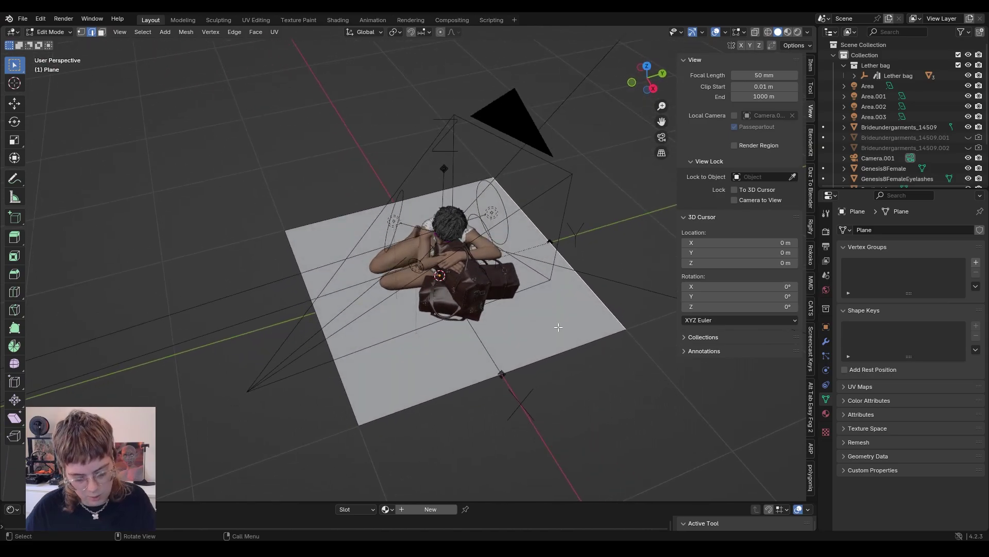
key(e)
key(z)
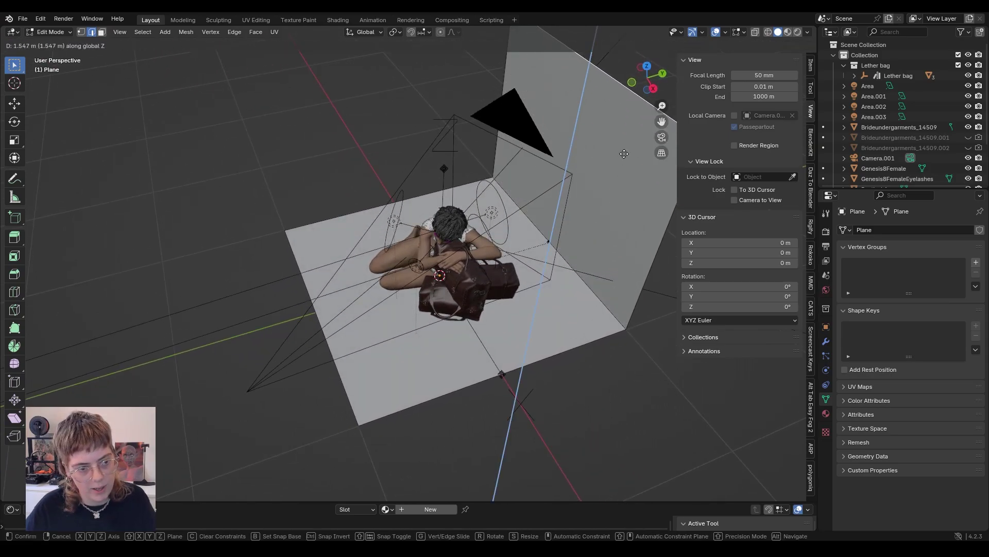
click(627, 128)
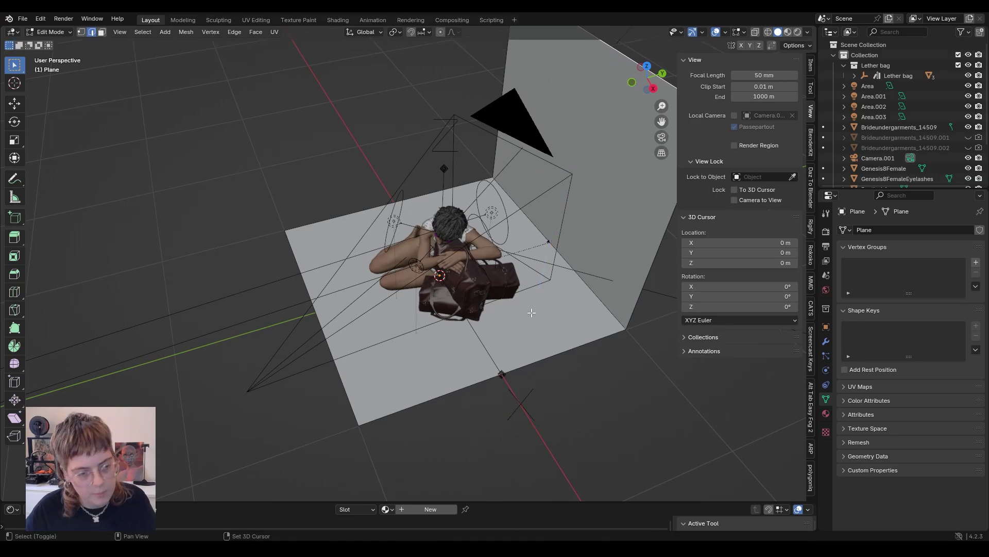
Step: Bevel the edge between floor and wall by about 0.43 m with 17 segments and return to Object Mode
middle_drag(532, 313, 484, 309)
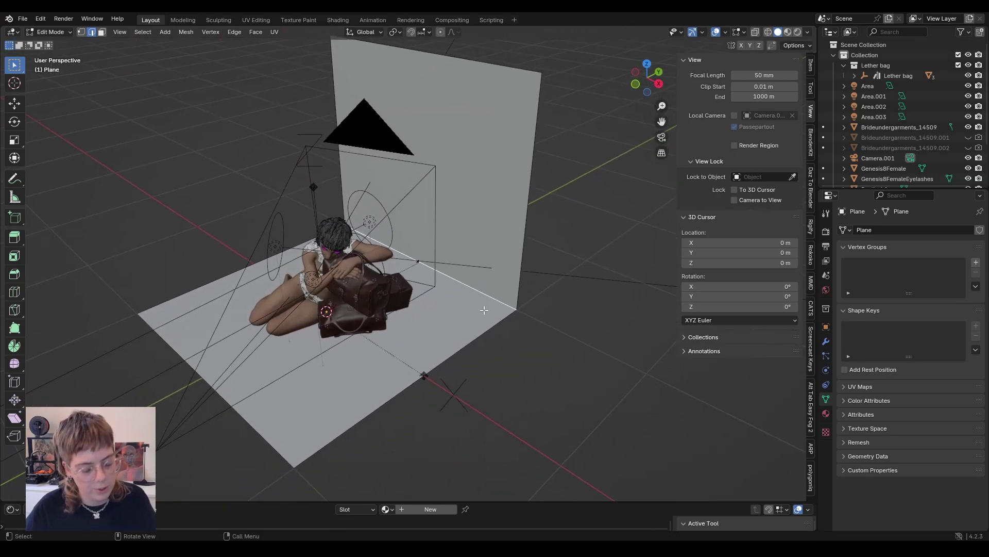
key(ctrl+b)
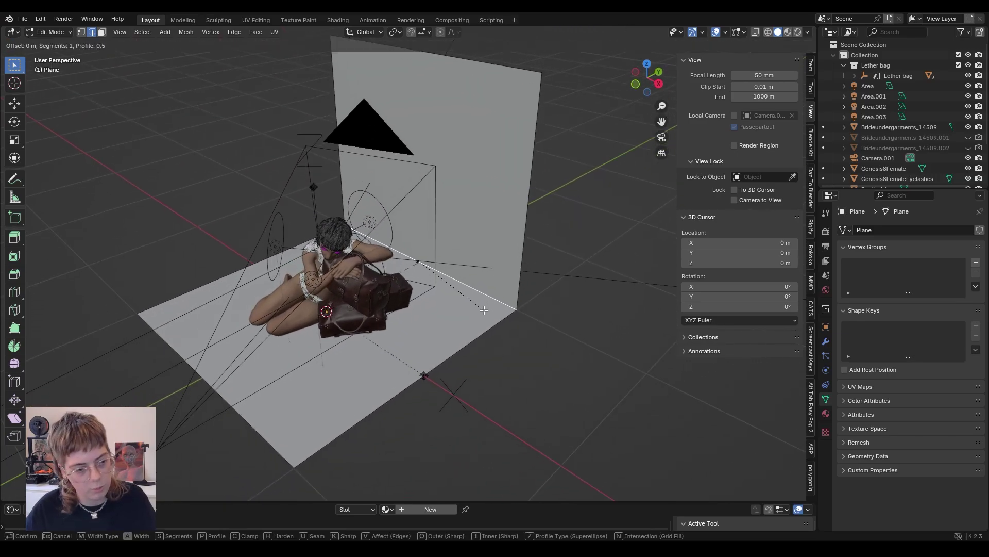
scroll(403, 395, up, 6)
scroll(403, 394, up, 10)
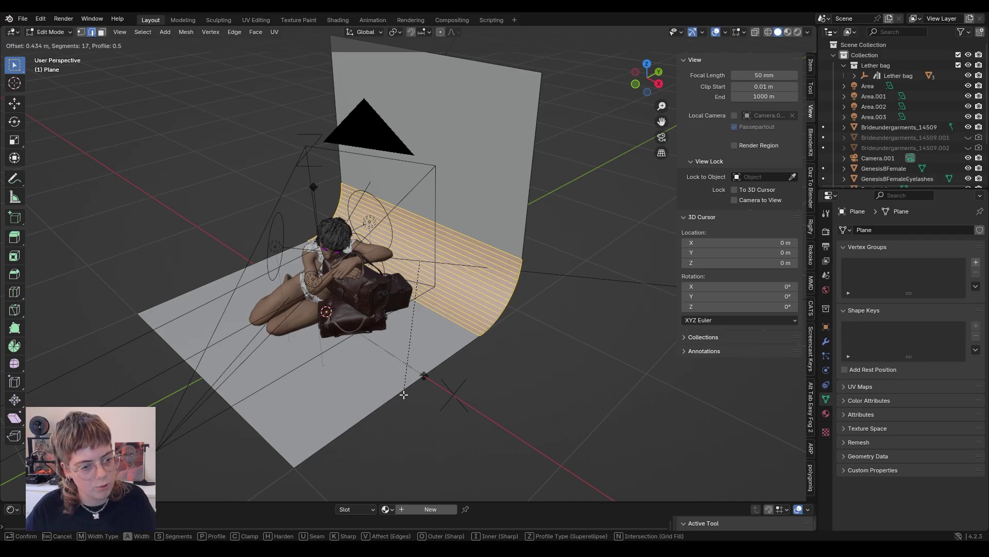
click(404, 394)
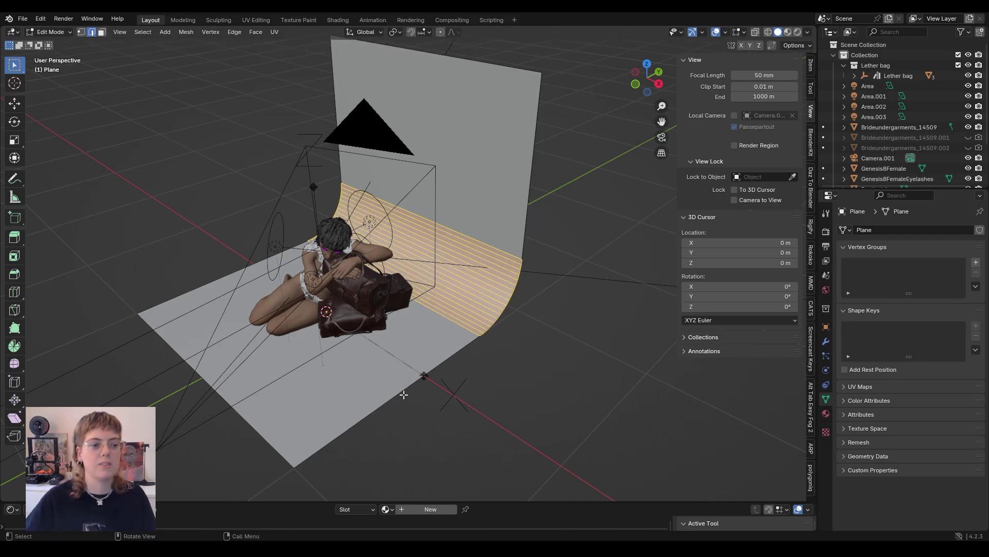
click(50, 32)
click(52, 45)
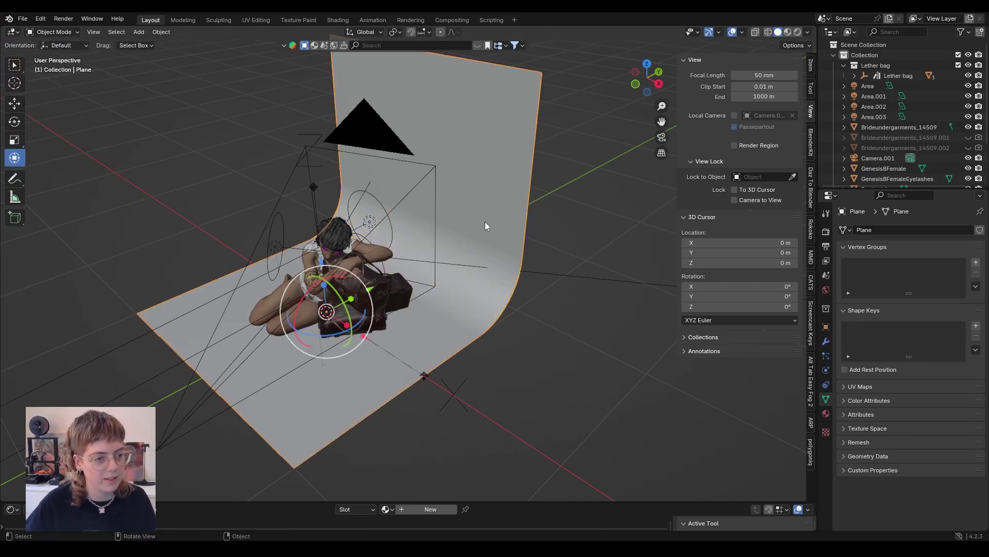
Step: Scale the curved backdrop up, stretching it by about 2.09 along X, and shade it smooth
key(s)
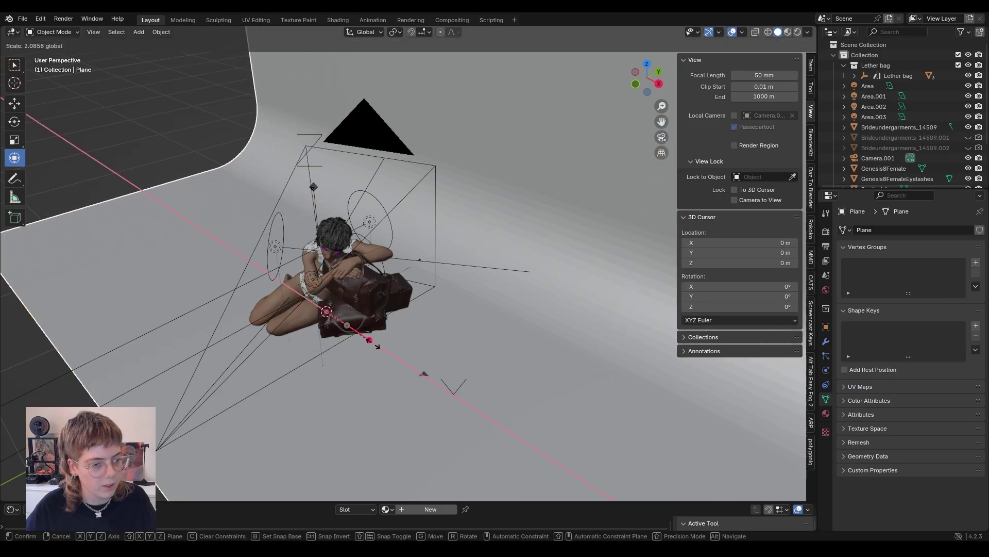
click(376, 343)
scroll(262, 148, down, 4)
click(164, 33)
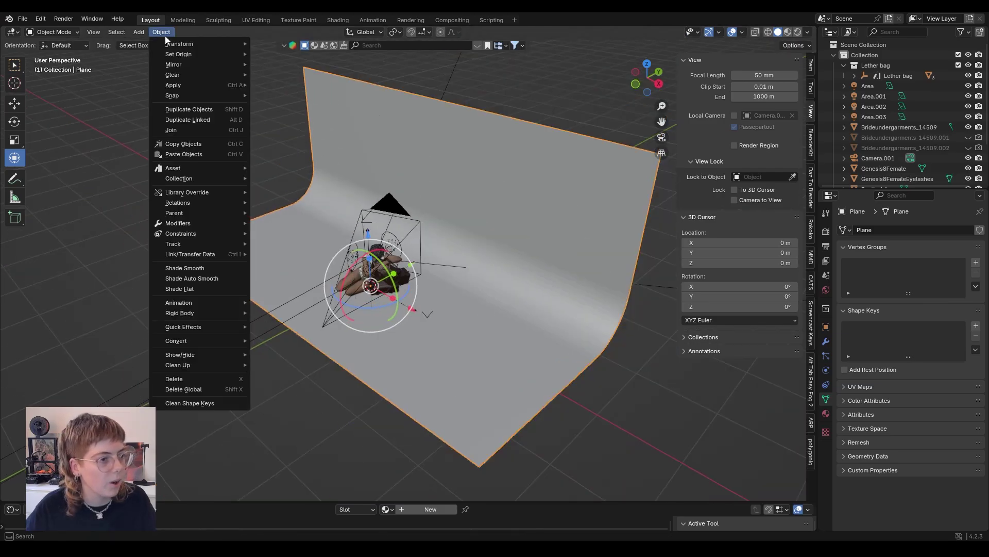
click(195, 268)
key(alt+a)
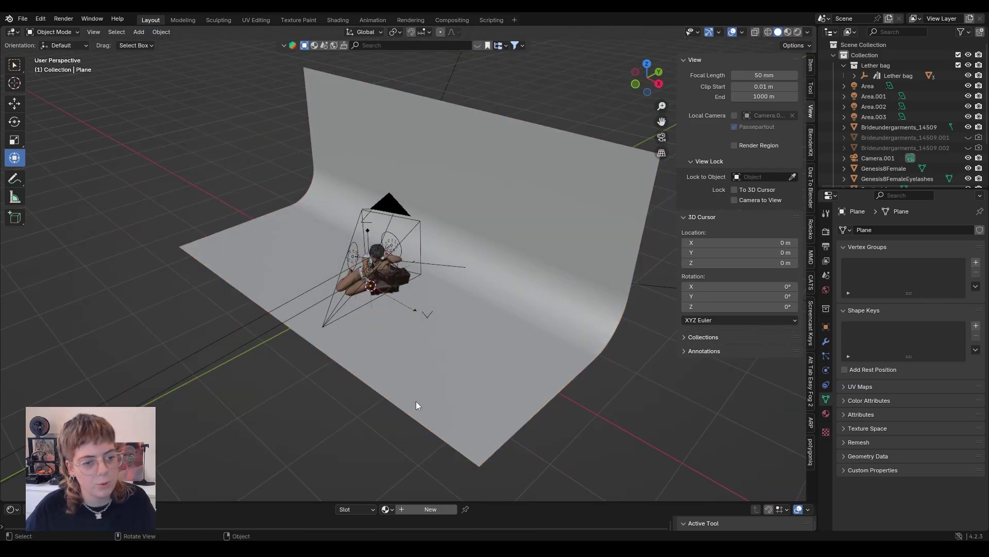
Step: Select the backdrop plane and apply the Brushed metal material from BlenderKit to it
middle_drag(416, 401, 499, 349)
click(487, 343)
right_click(486, 343)
right_click(438, 261)
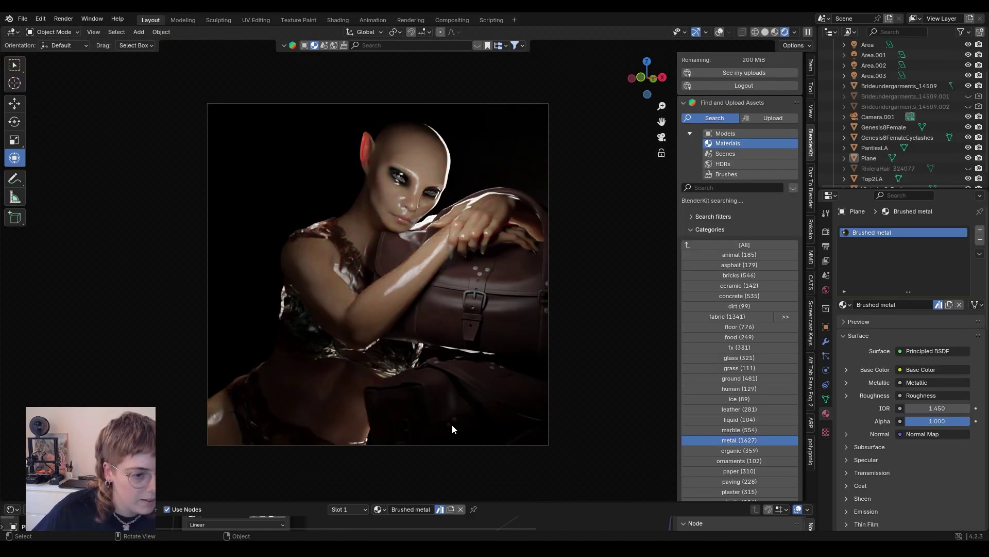
Step: With overlays shown, duplicate the Area.003 light beside the figure and rotate the copy to face the backdrop
click(879, 76)
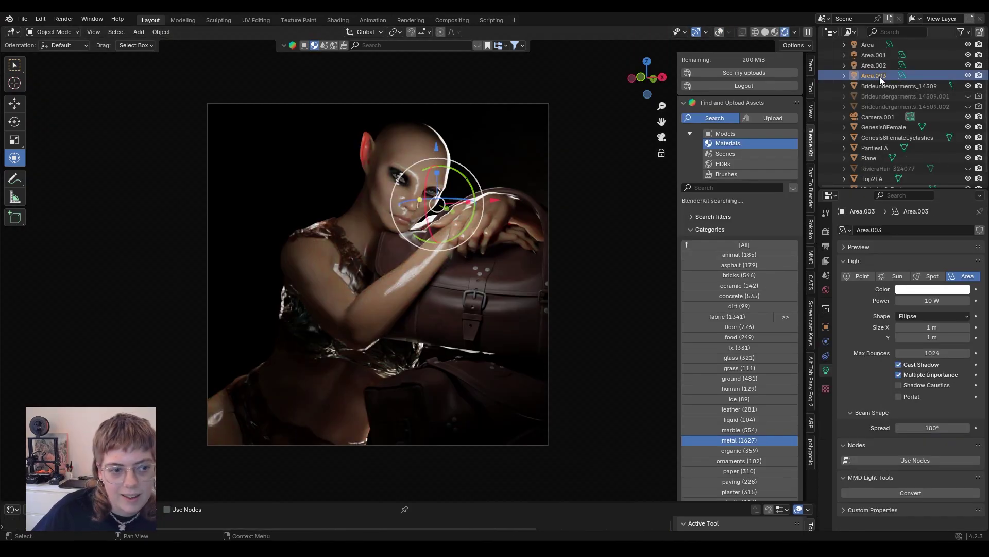
click(720, 32)
middle_drag(598, 164, 449, 318)
key(shift+d)
click(506, 315)
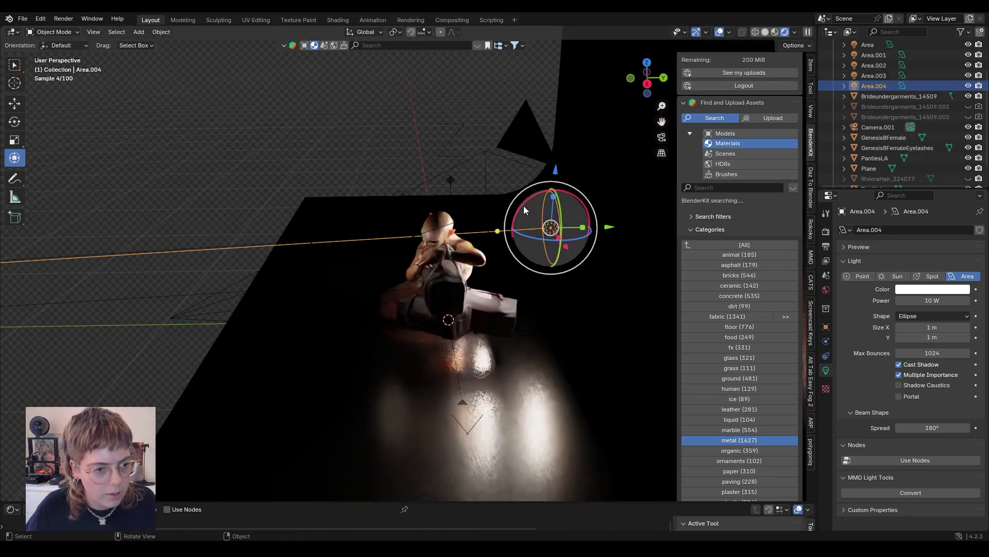
drag(523, 203, 567, 258)
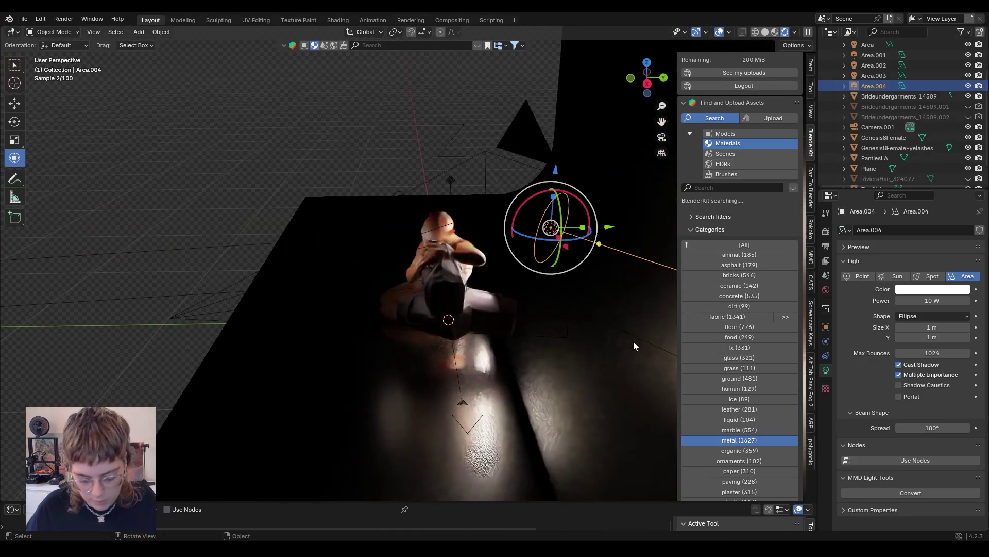
Step: In the camera view, move the new area light to the backdrop area behind the figure's shoulder, rotate it freely and adjust its power
middle_drag(509, 315, 562, 314)
key(KP_0)
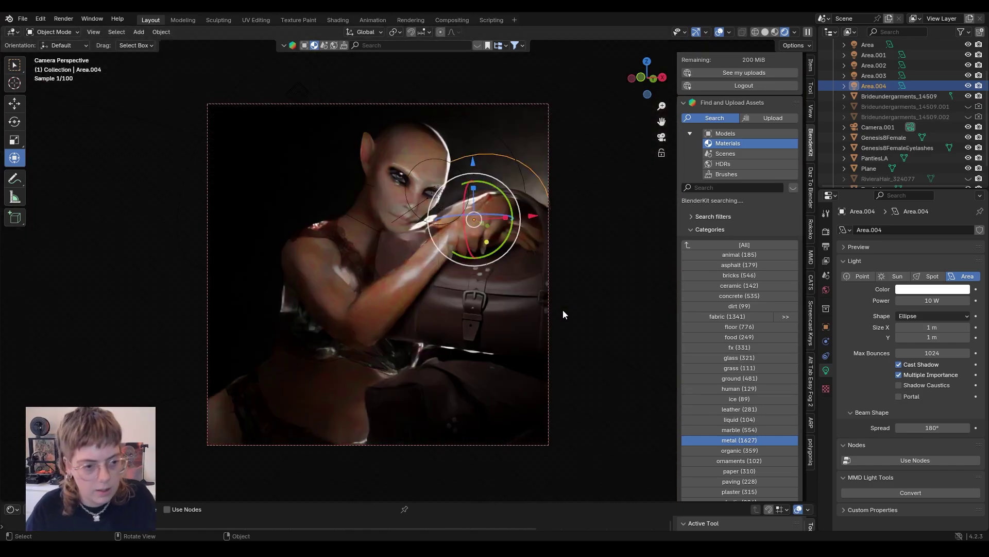
key(g)
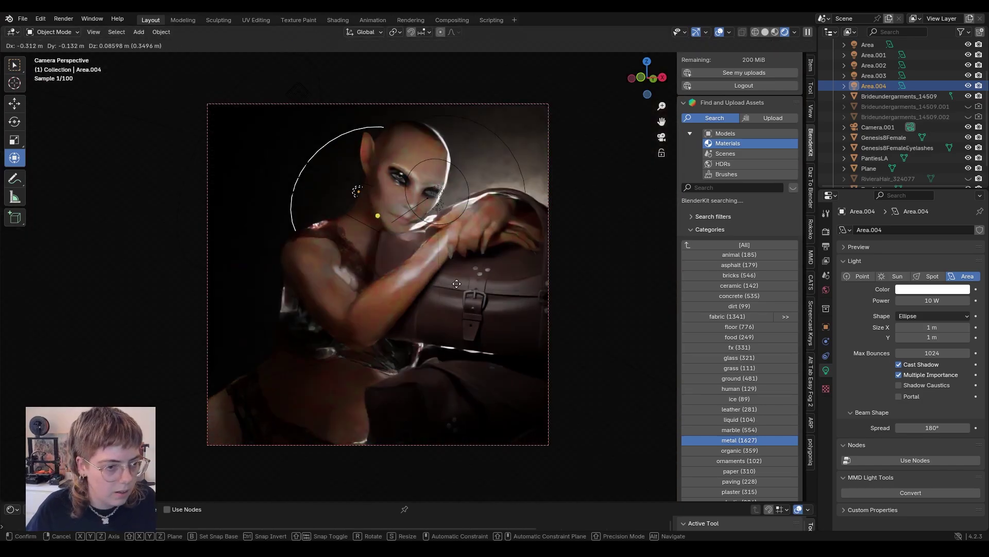
click(394, 281)
key(r)
key(r)
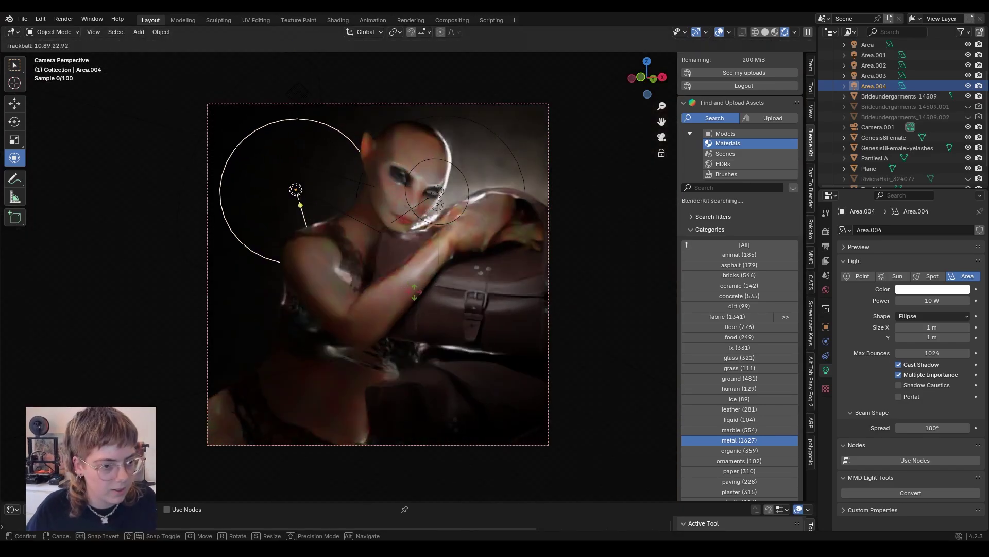
click(430, 302)
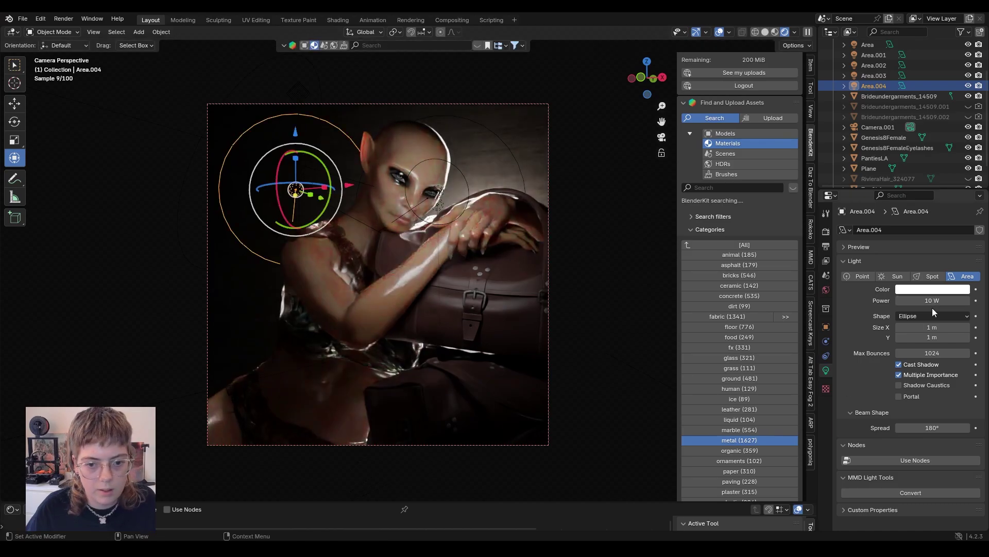
drag(933, 301, 943, 301)
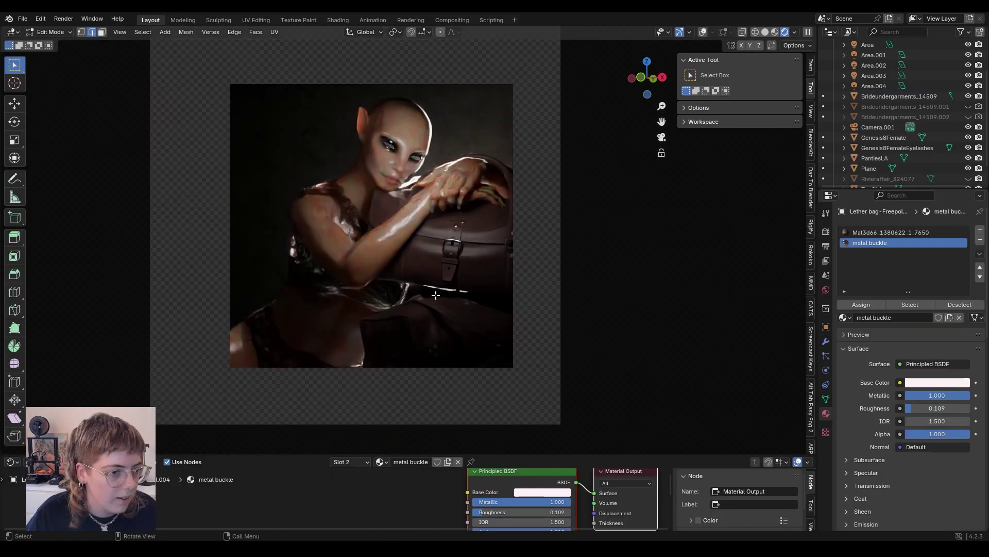
Step: Enlarge the 3D viewport over the shader editor and make the RivieraHair_324077 hair visible again
drag(558, 456, 563, 483)
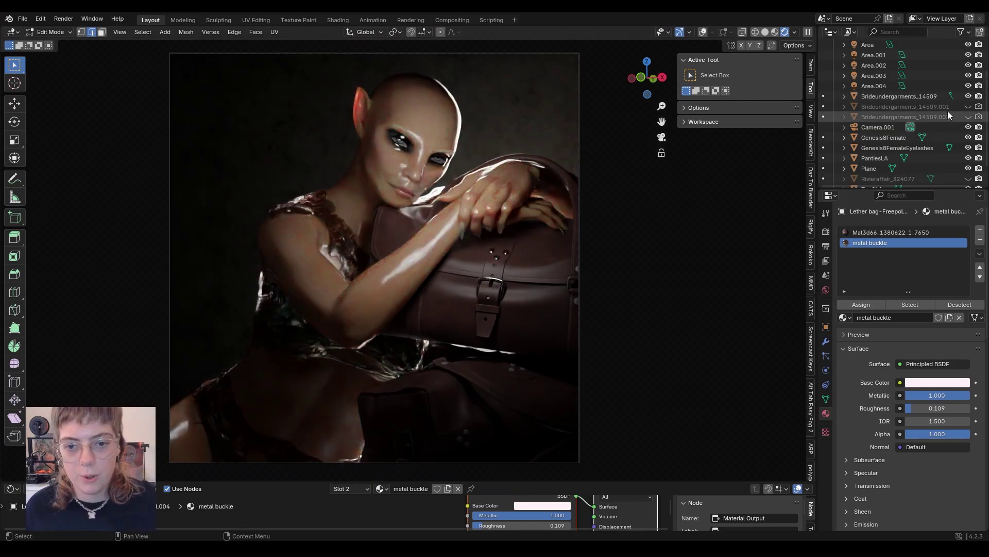
scroll(946, 109, down, 2)
click(967, 156)
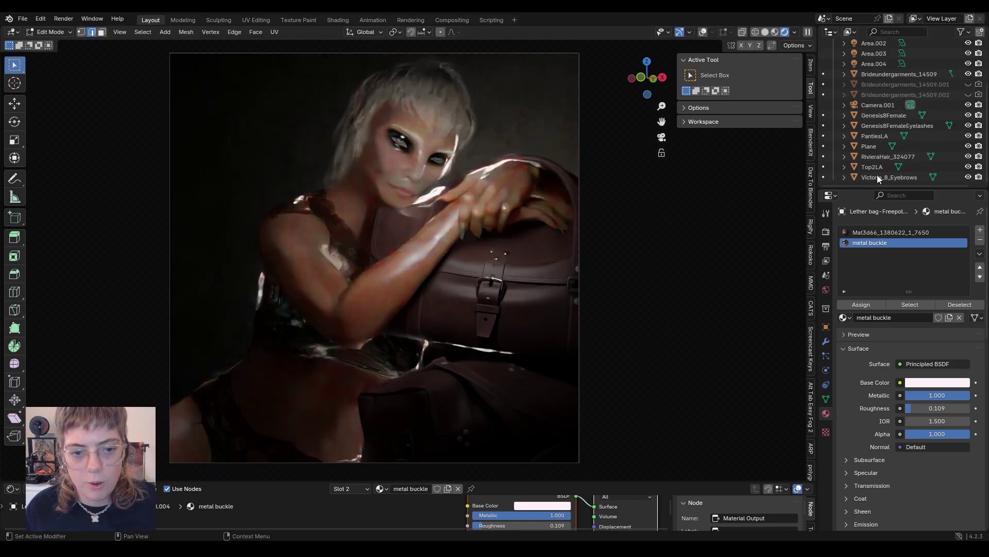
scroll(893, 128, up, 6)
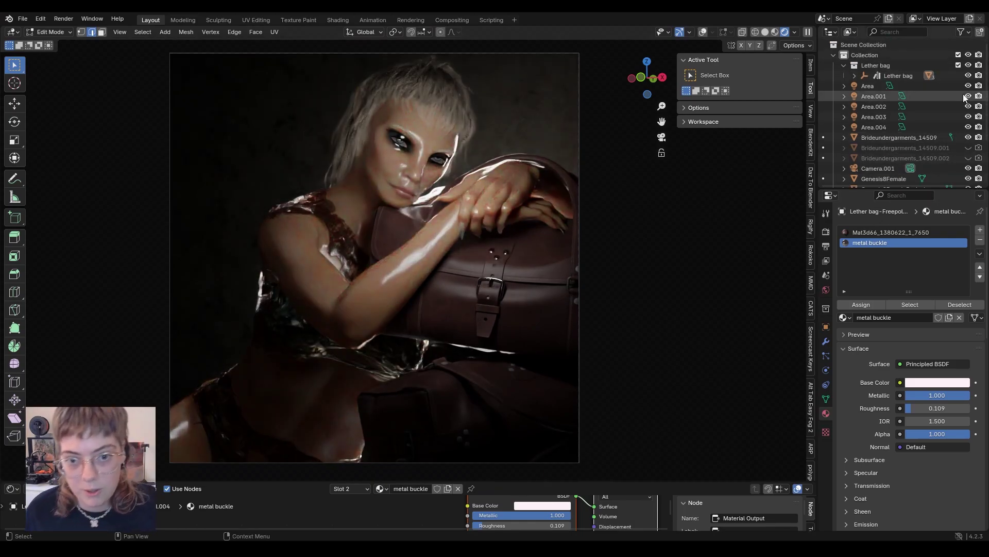
click(969, 148)
click(968, 148)
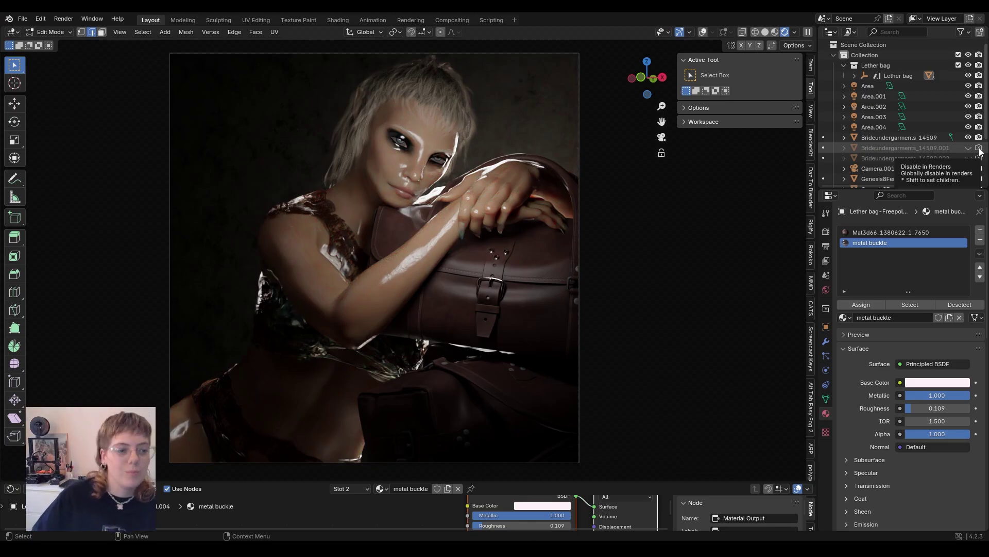
click(826, 247)
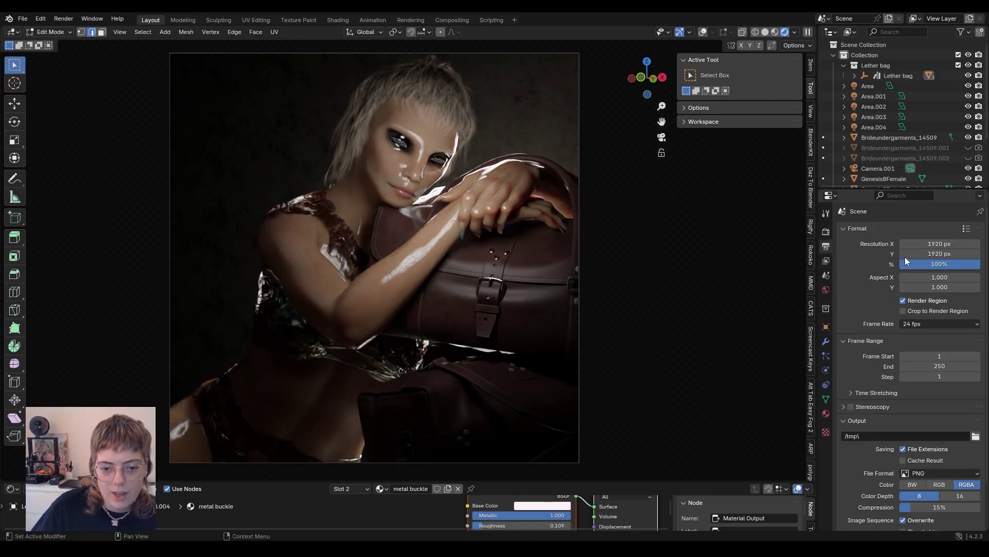
click(975, 437)
click(795, 403)
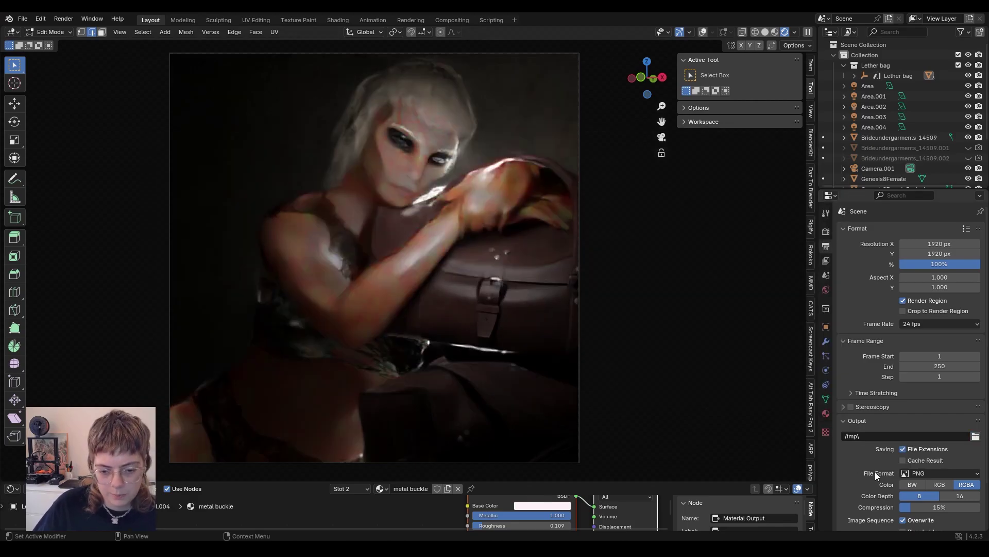
scroll(897, 472, down, 3)
Step: Change the scene's colour management view transform to AgX in the render settings
click(826, 232)
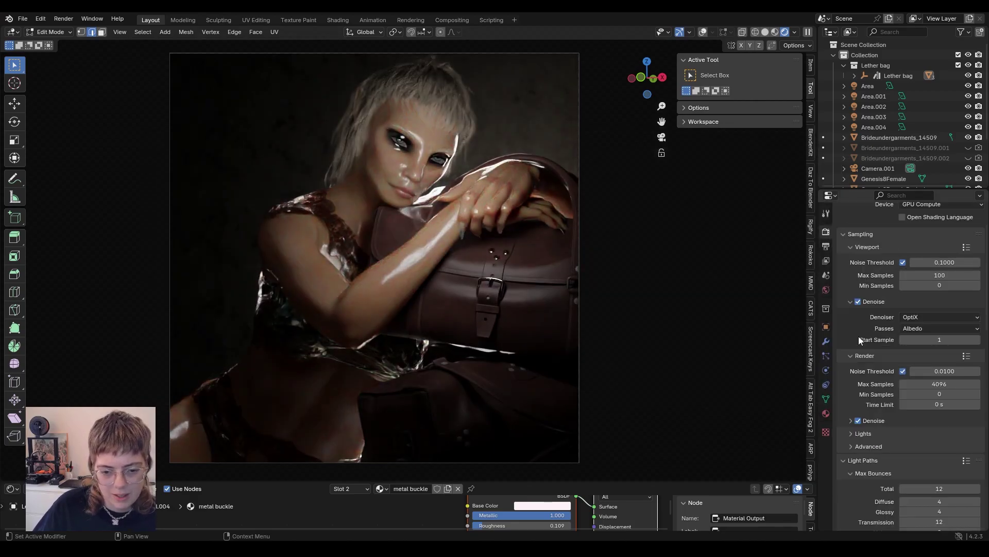
scroll(889, 441, down, 15)
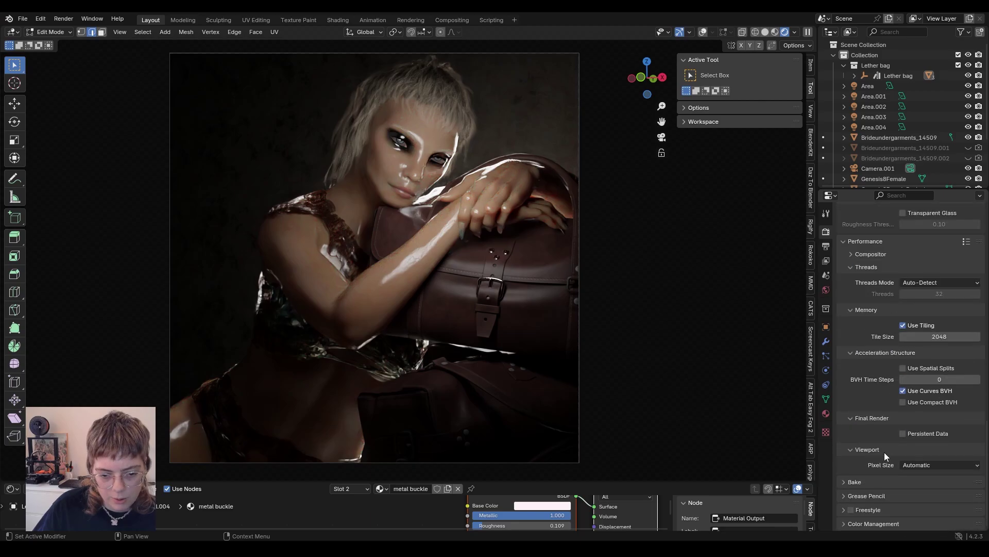
scroll(871, 521, down, 5)
click(921, 446)
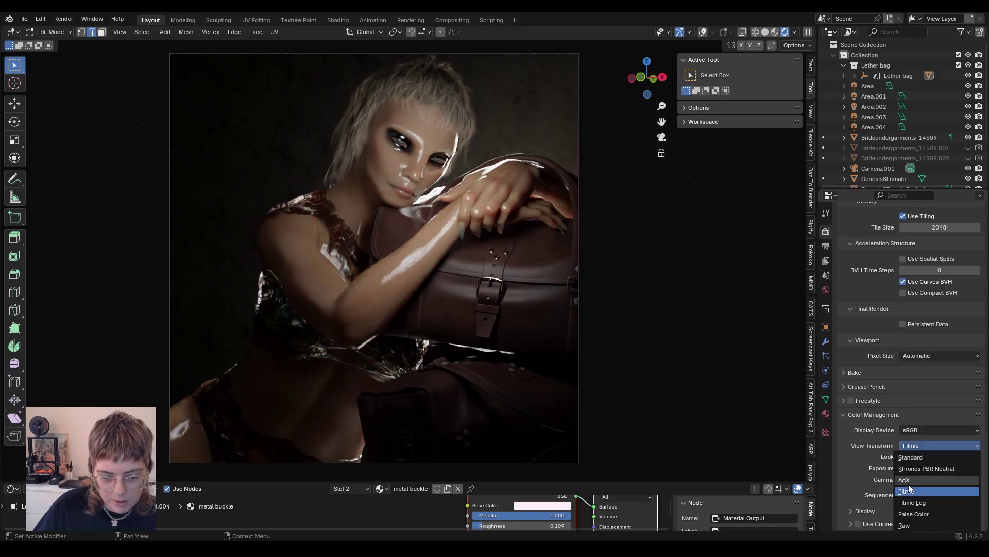
click(907, 481)
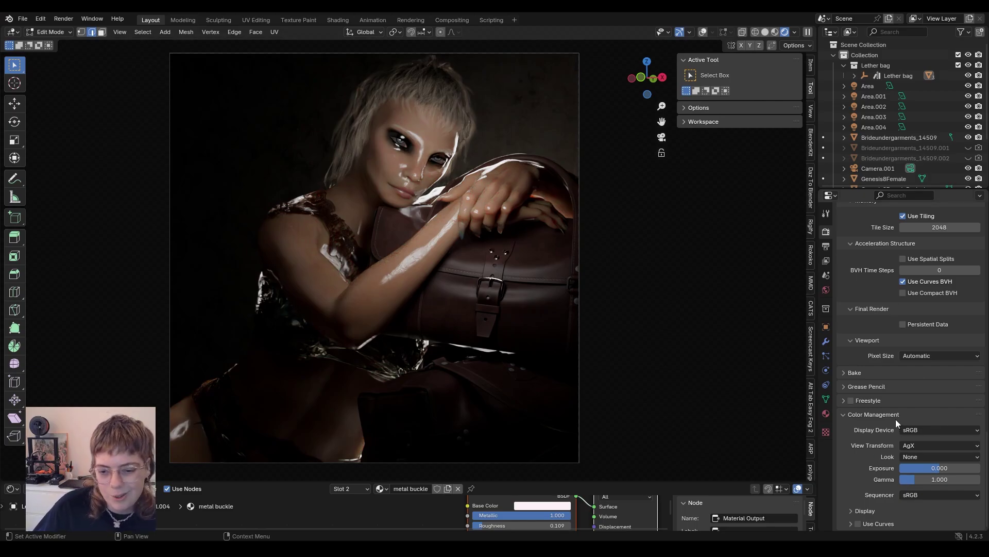
Step: Turn off the noise threshold for the final render and set its samples to 200
scroll(892, 361, up, 15)
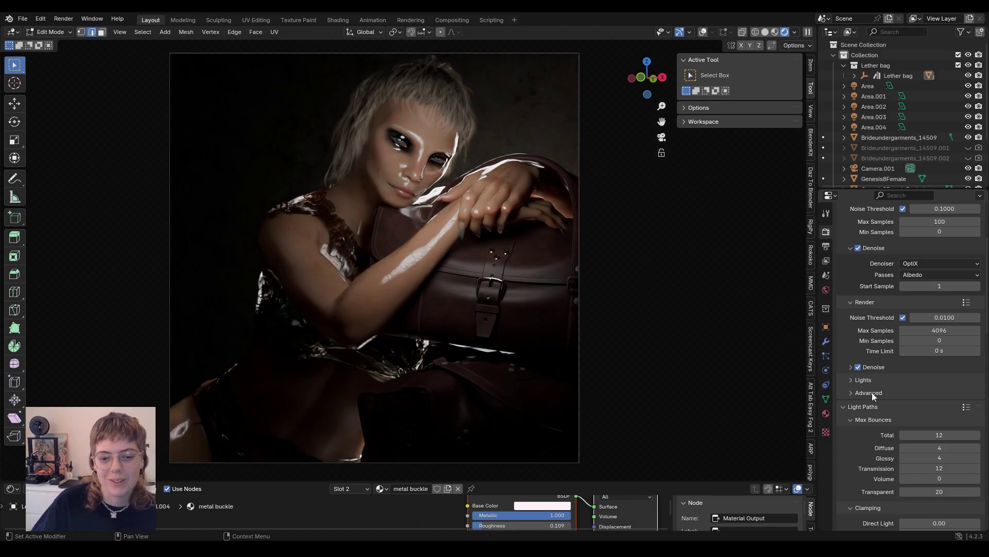
scroll(872, 390, up, 5)
scroll(876, 350, down, 5)
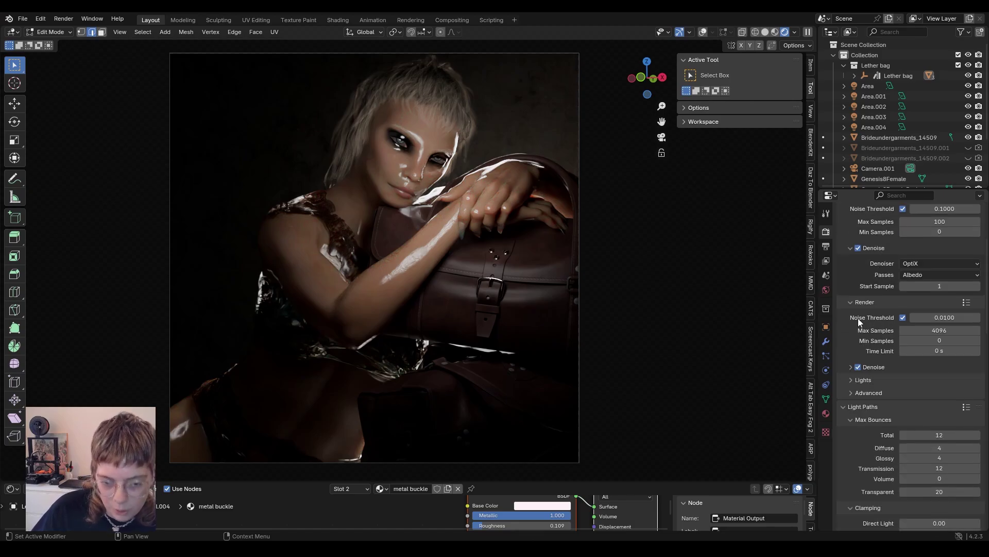
click(903, 318)
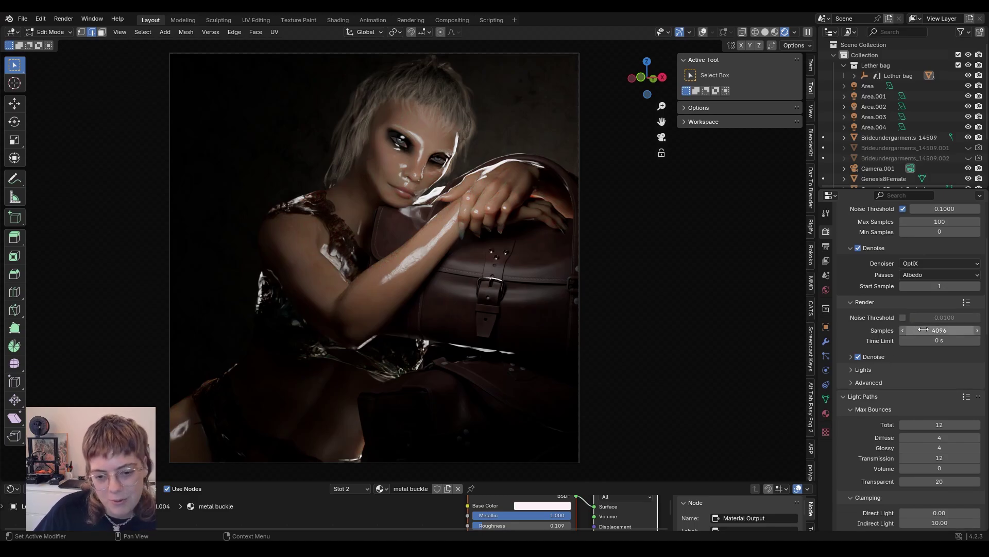
click(926, 331)
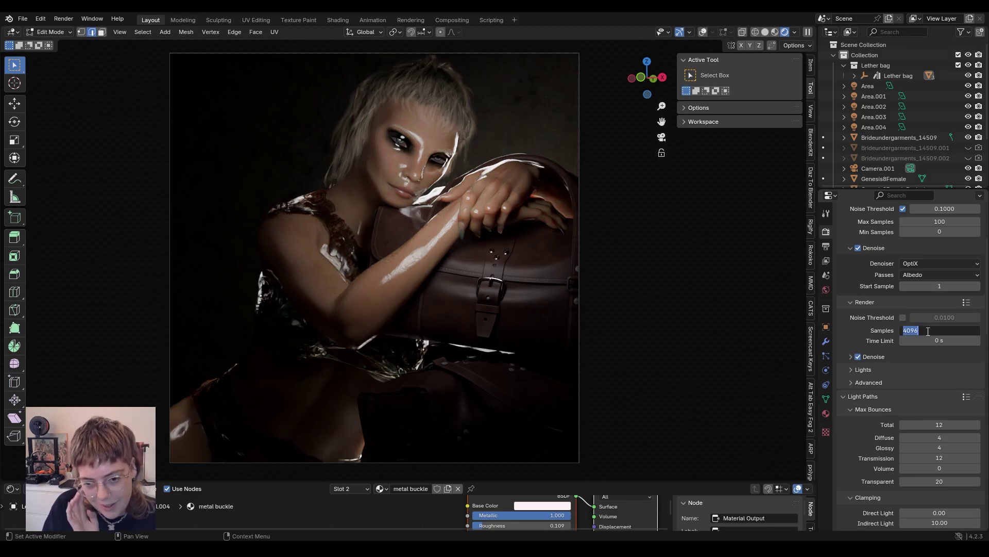
text(200)
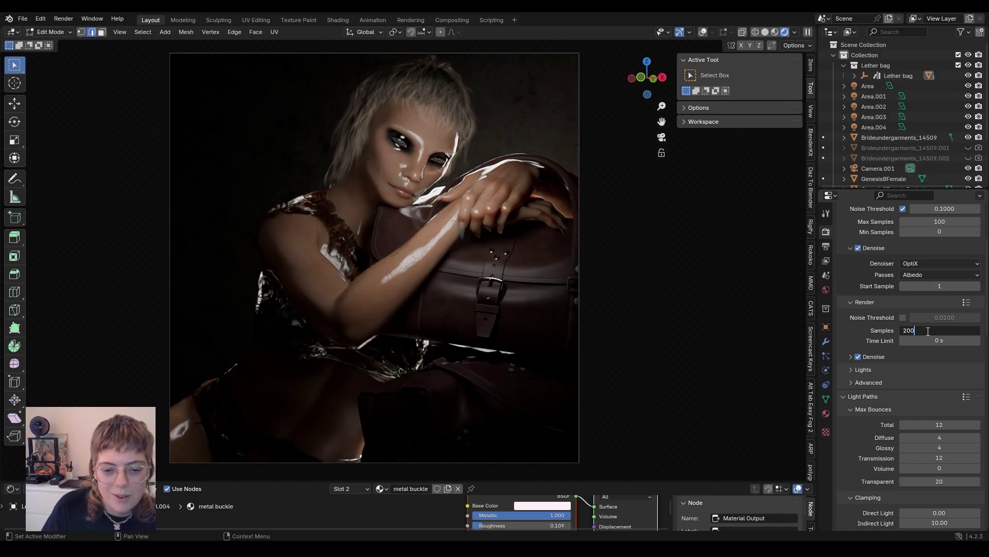
key(Return)
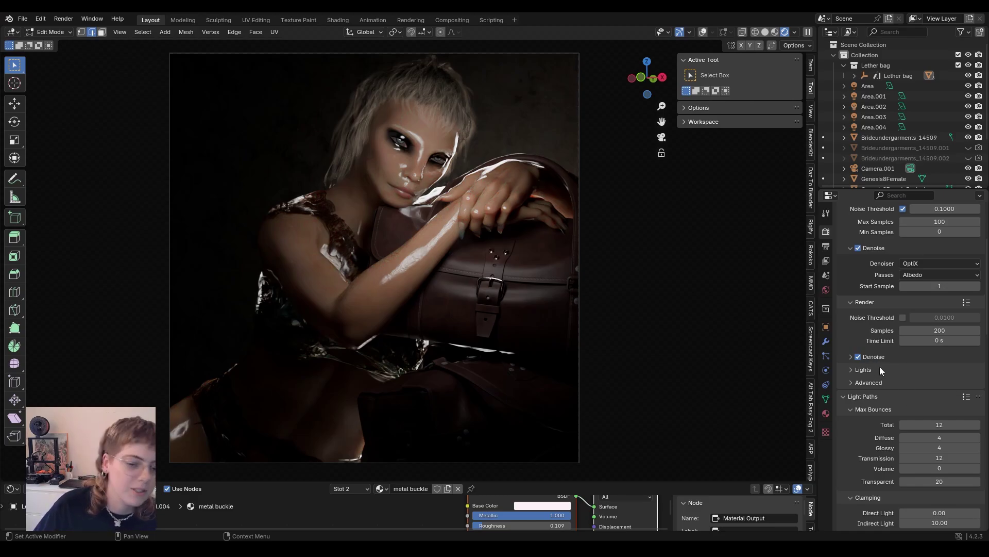
Step: Set the maximum transparent light bounces to 70 in the light path settings
scroll(894, 391, down, 3)
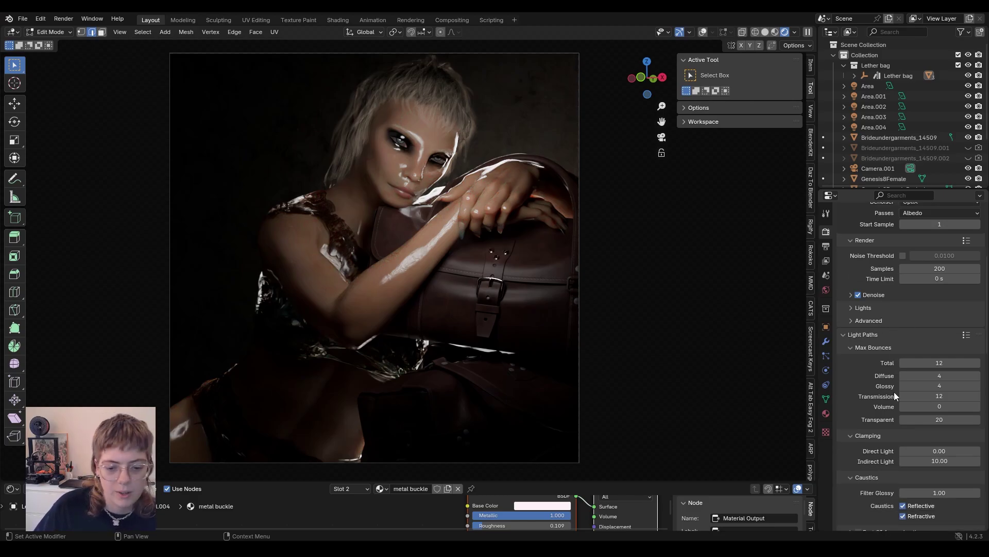
click(942, 420)
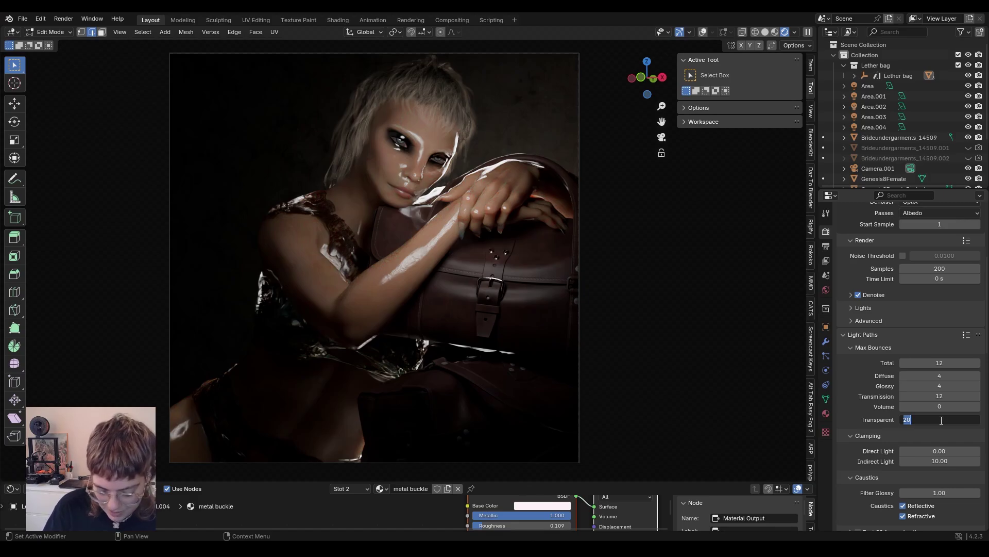
text(64)
key(Return)
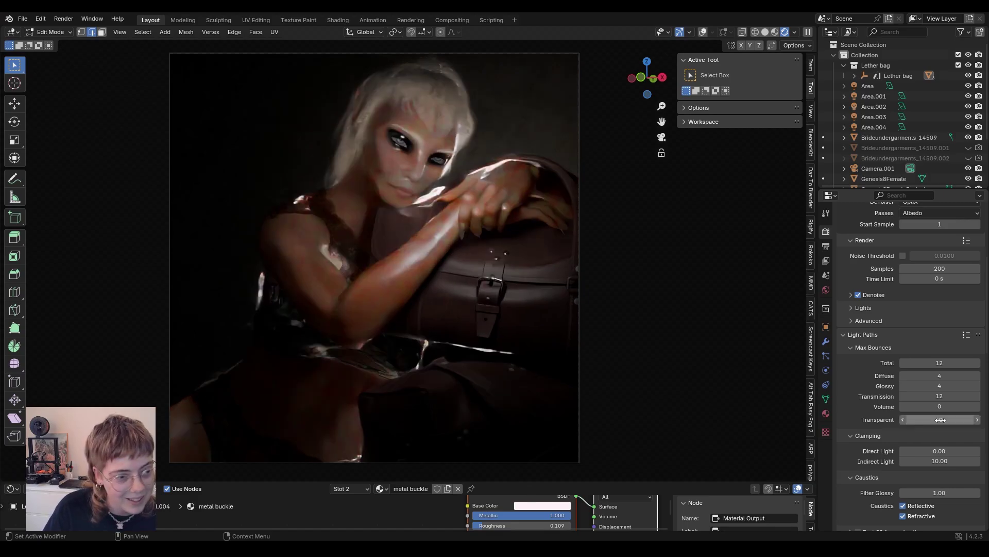
click(941, 419)
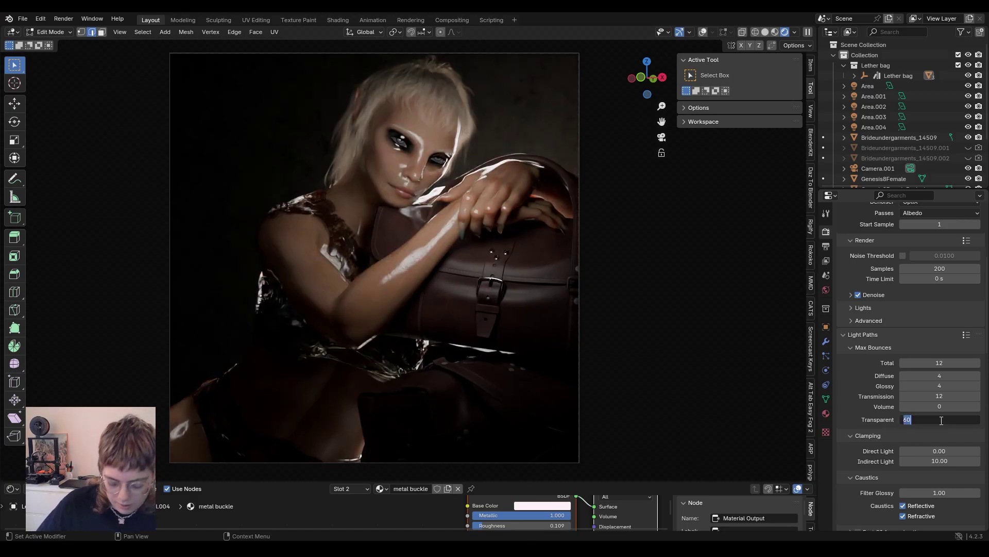
text(70)
key(Return)
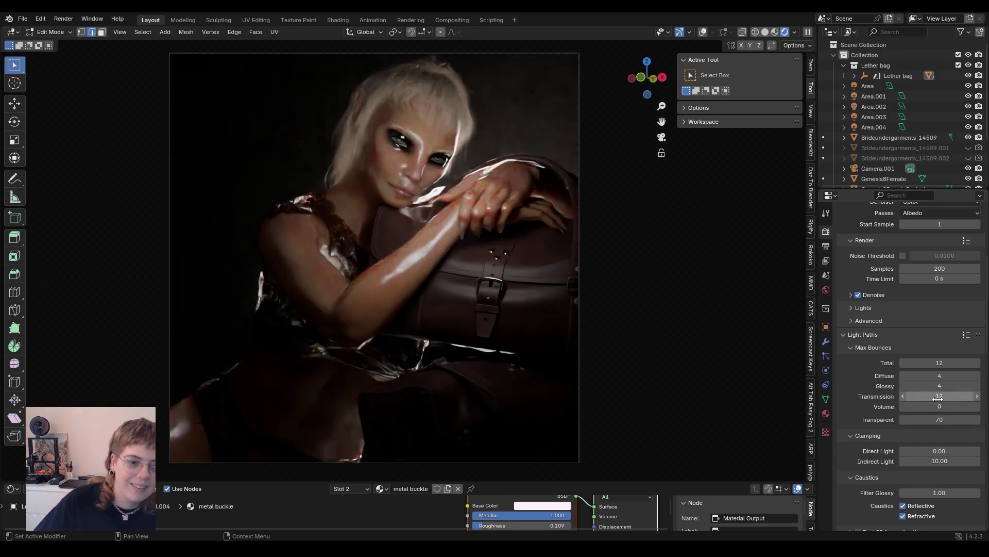
Step: Set the output resolution scale to 150%
scroll(917, 370, up, 8)
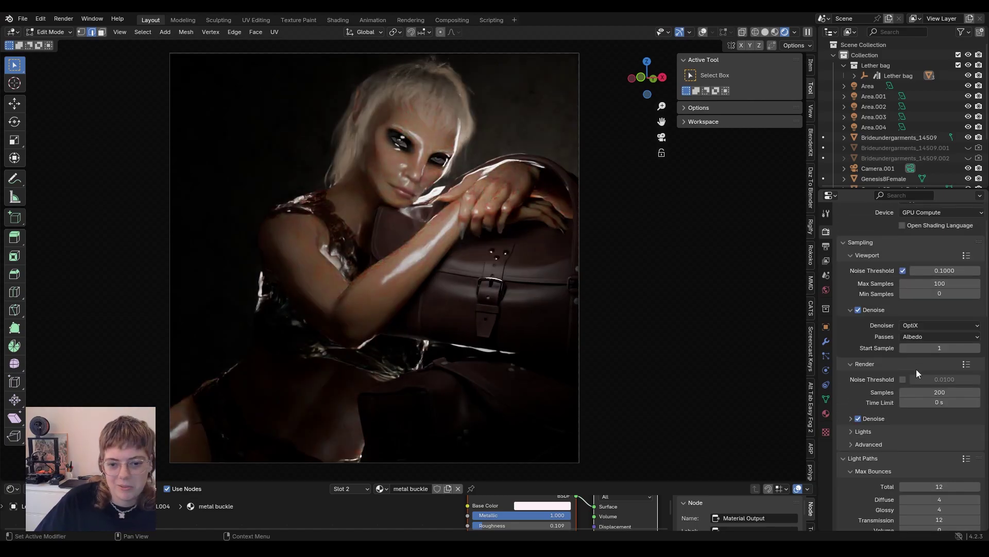
click(829, 246)
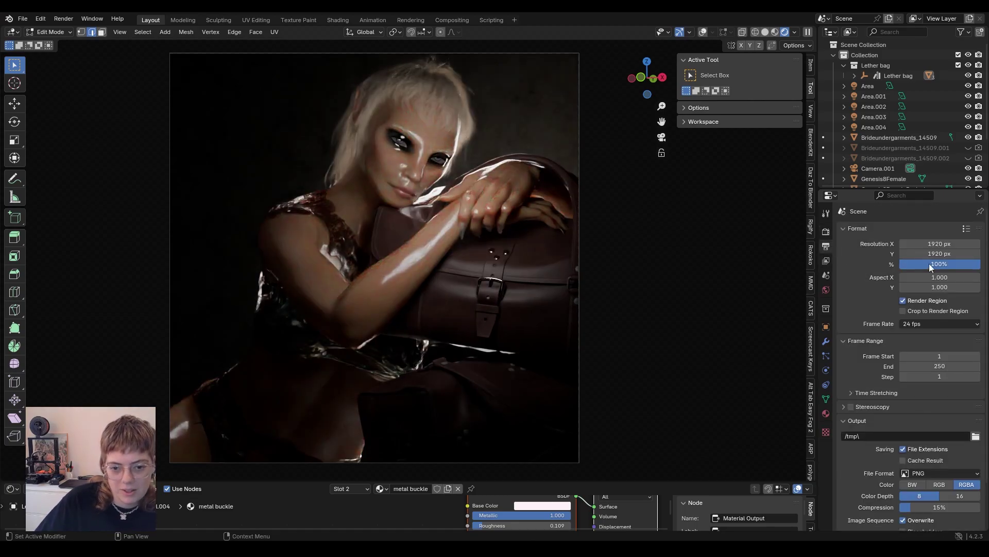
click(930, 264)
text(1)
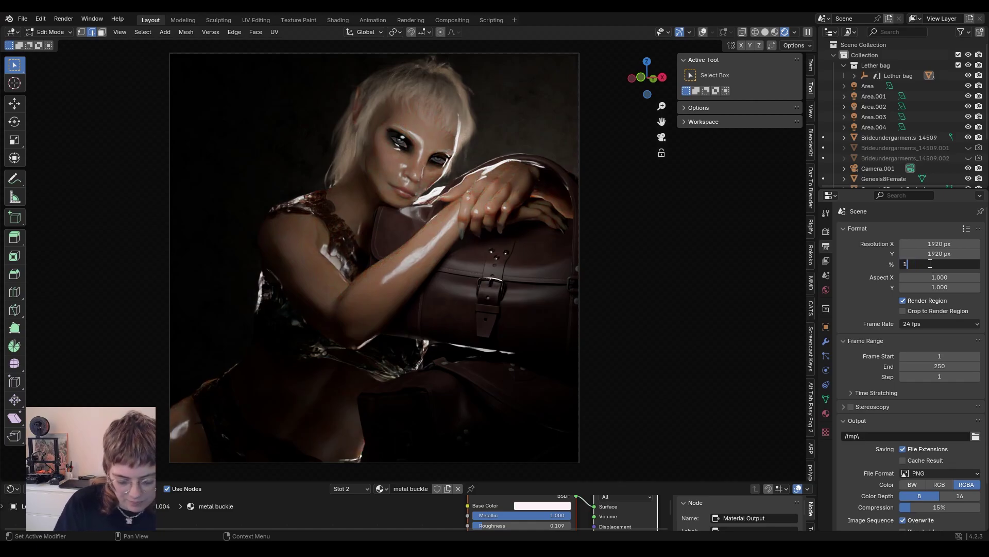
text(50)
key(Return)
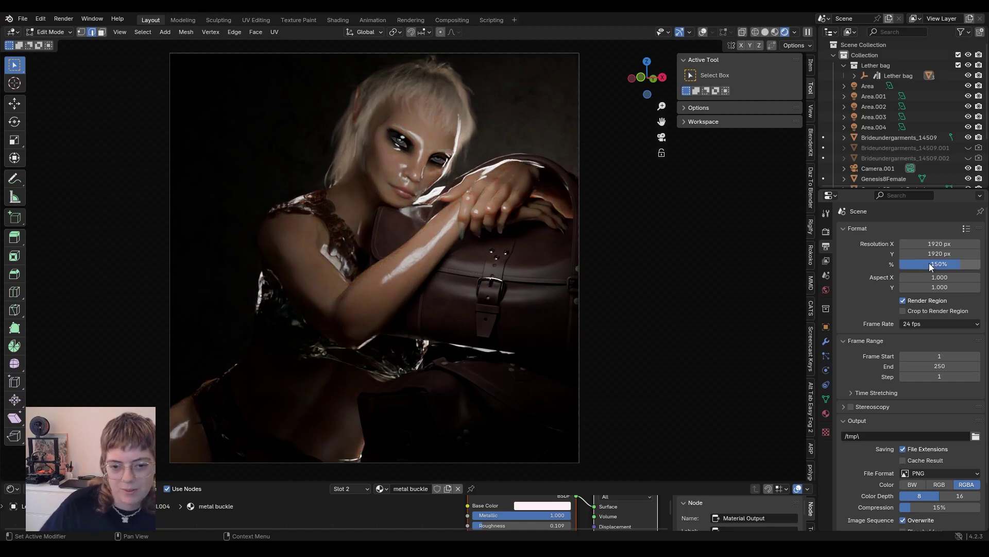
Step: Switch the 3D viewport to solid shading and render the scene as a still image
click(767, 33)
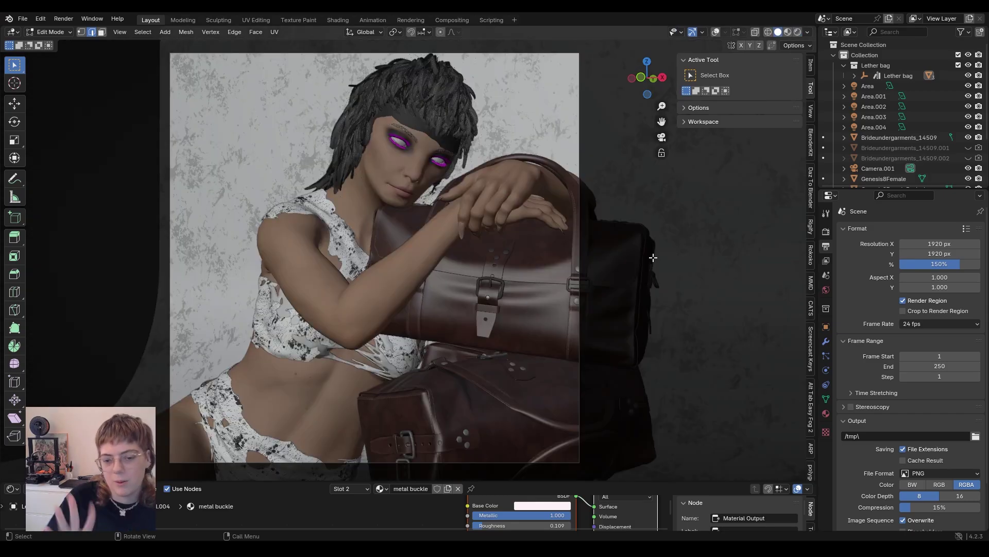
click(67, 22)
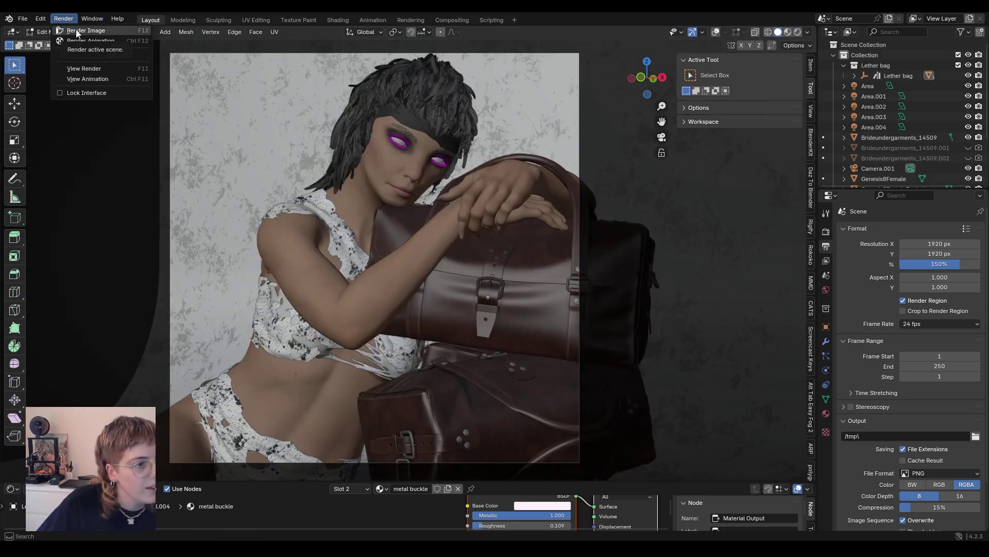
click(76, 29)
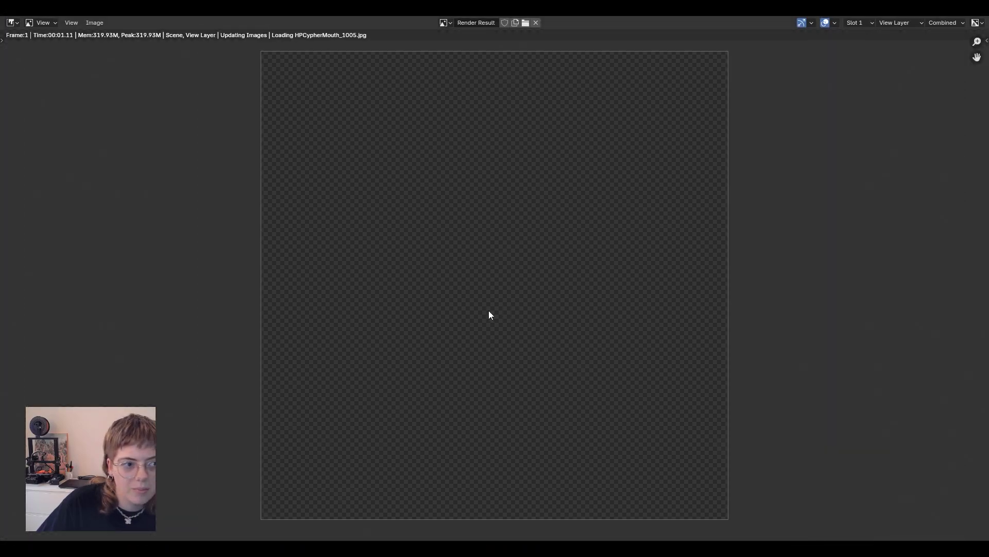